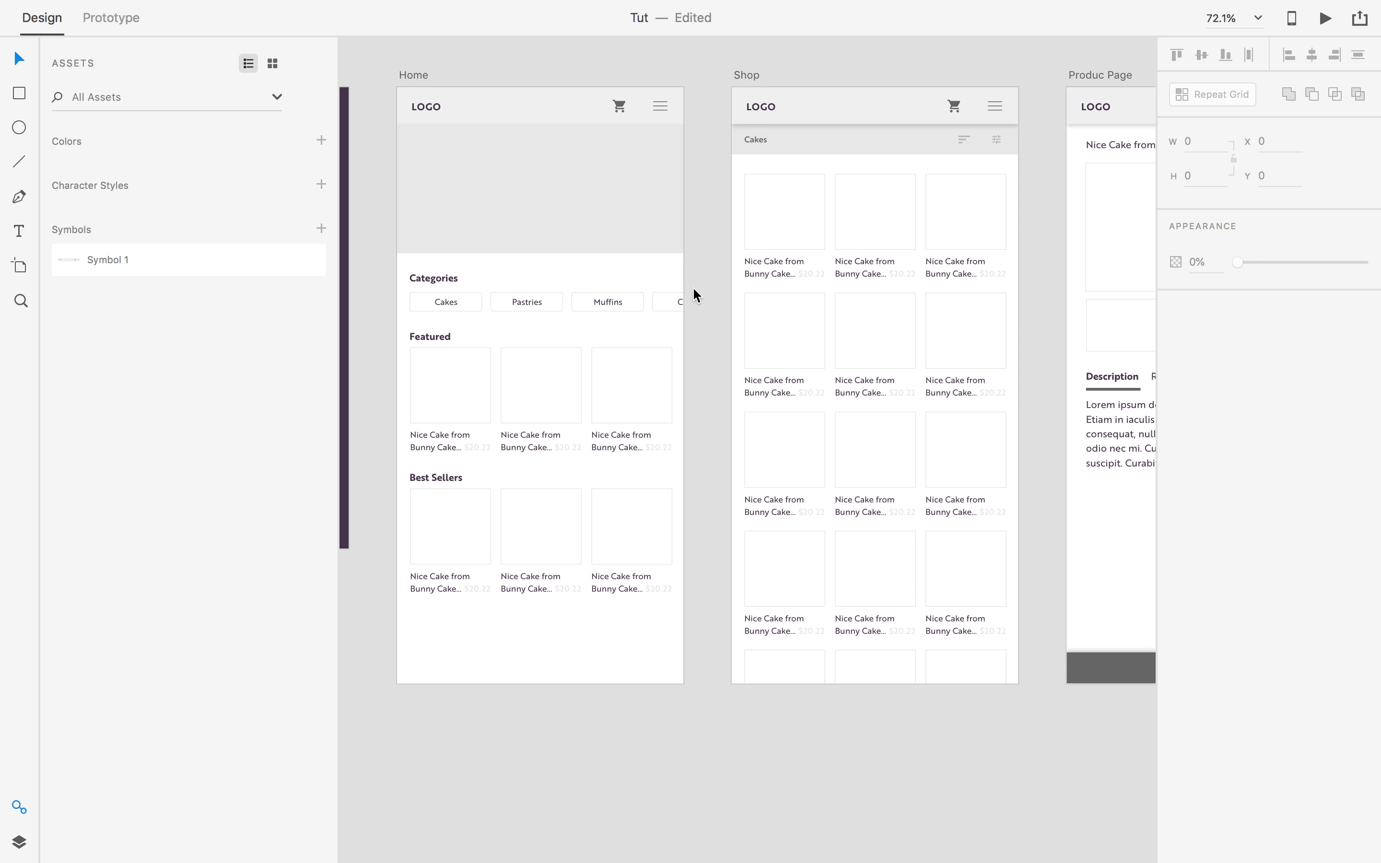
# Switch to the Chrome browser and open the Coolors home page.
pyautogui.hotkey('ctrl', 'Right')
pyautogui.hotkey('ctrl', 'Left')
pyautogui.hotkey('ctrl', 'Left')
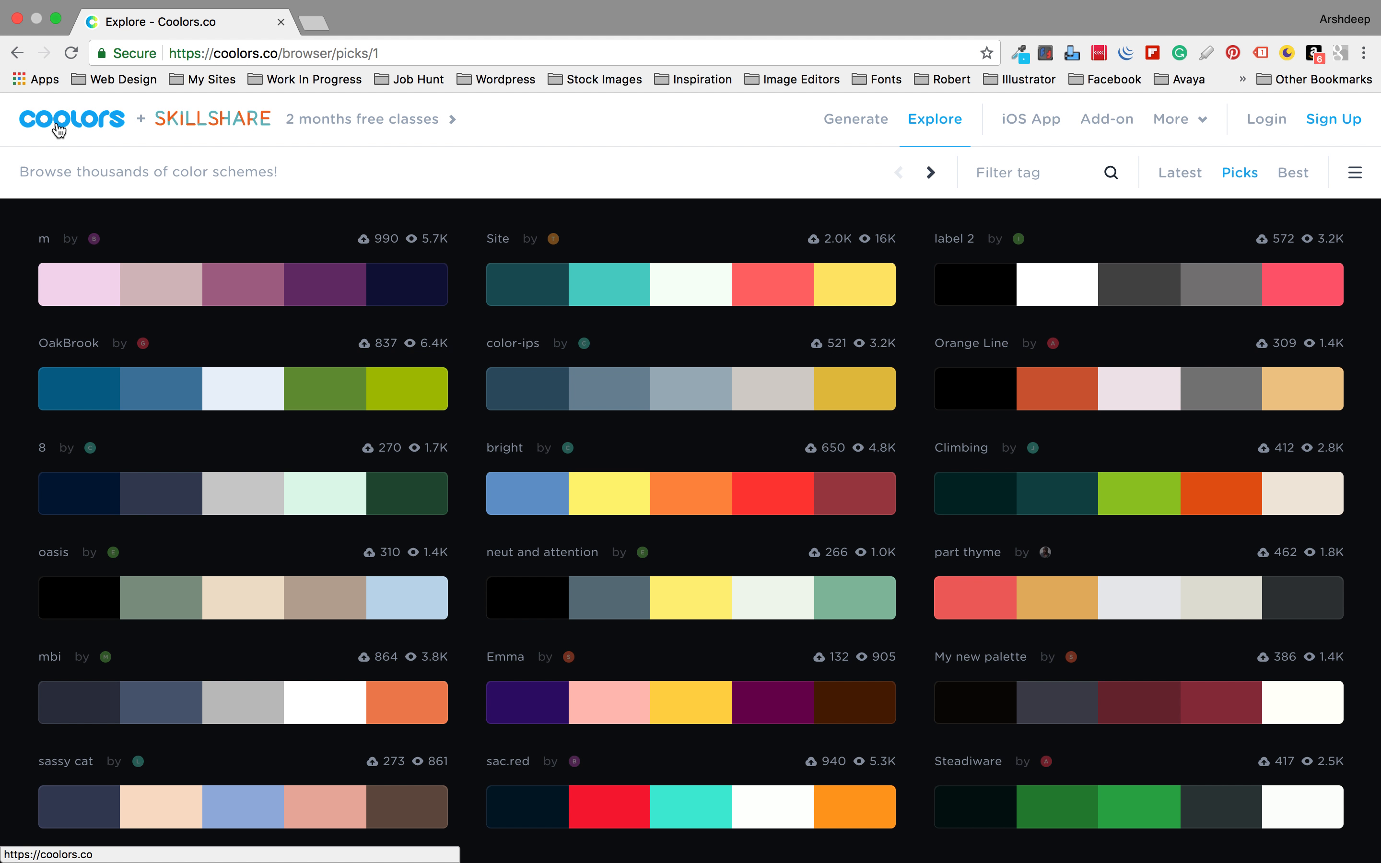
pyautogui.click(59, 130)
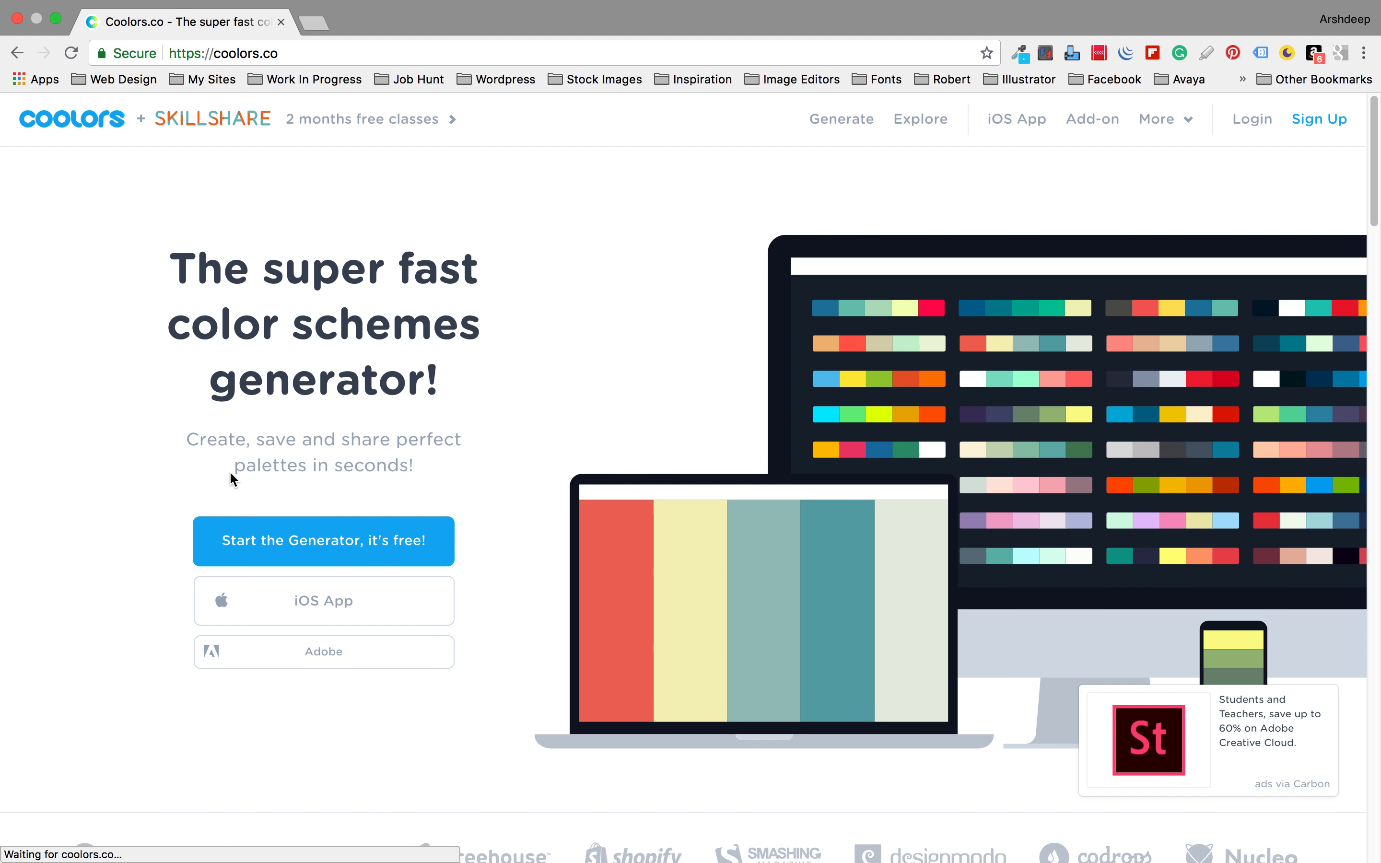
pyautogui.scroll(2, 229, 470)
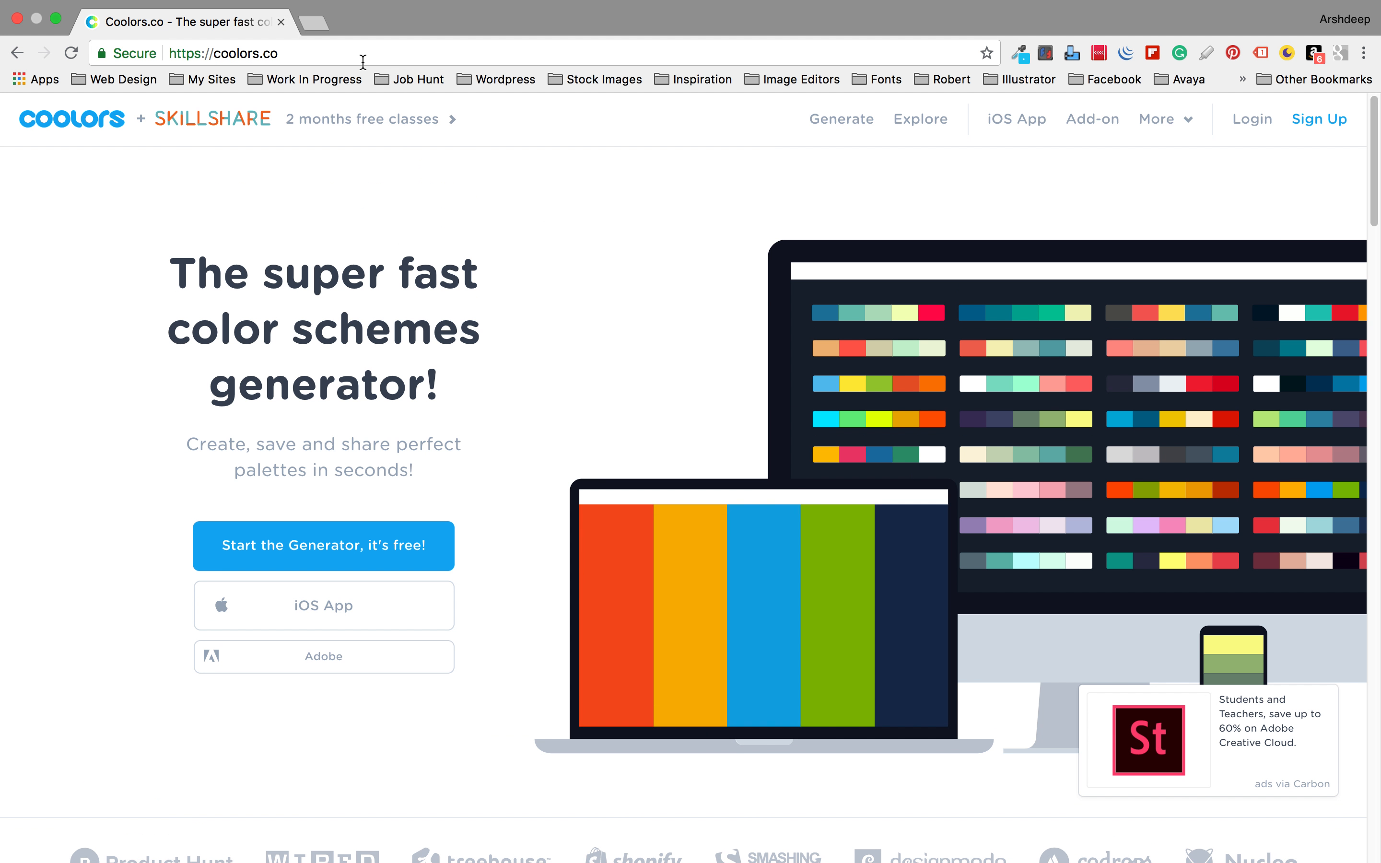
# Search Google for "kuler adobe" in a new browser tab.
pyautogui.click(319, 24)
pyautogui.write('kule')
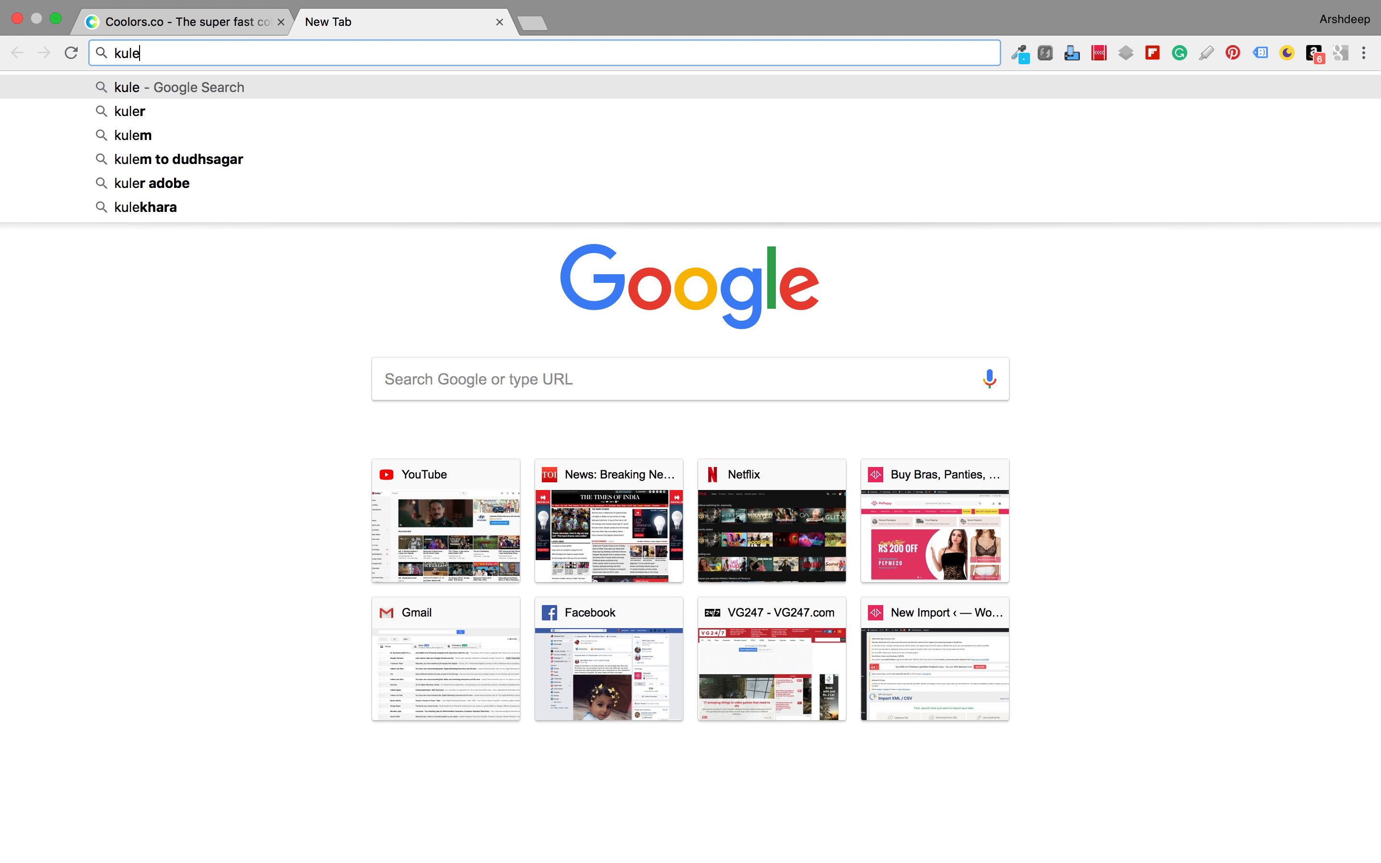
pyautogui.write('r adobe')
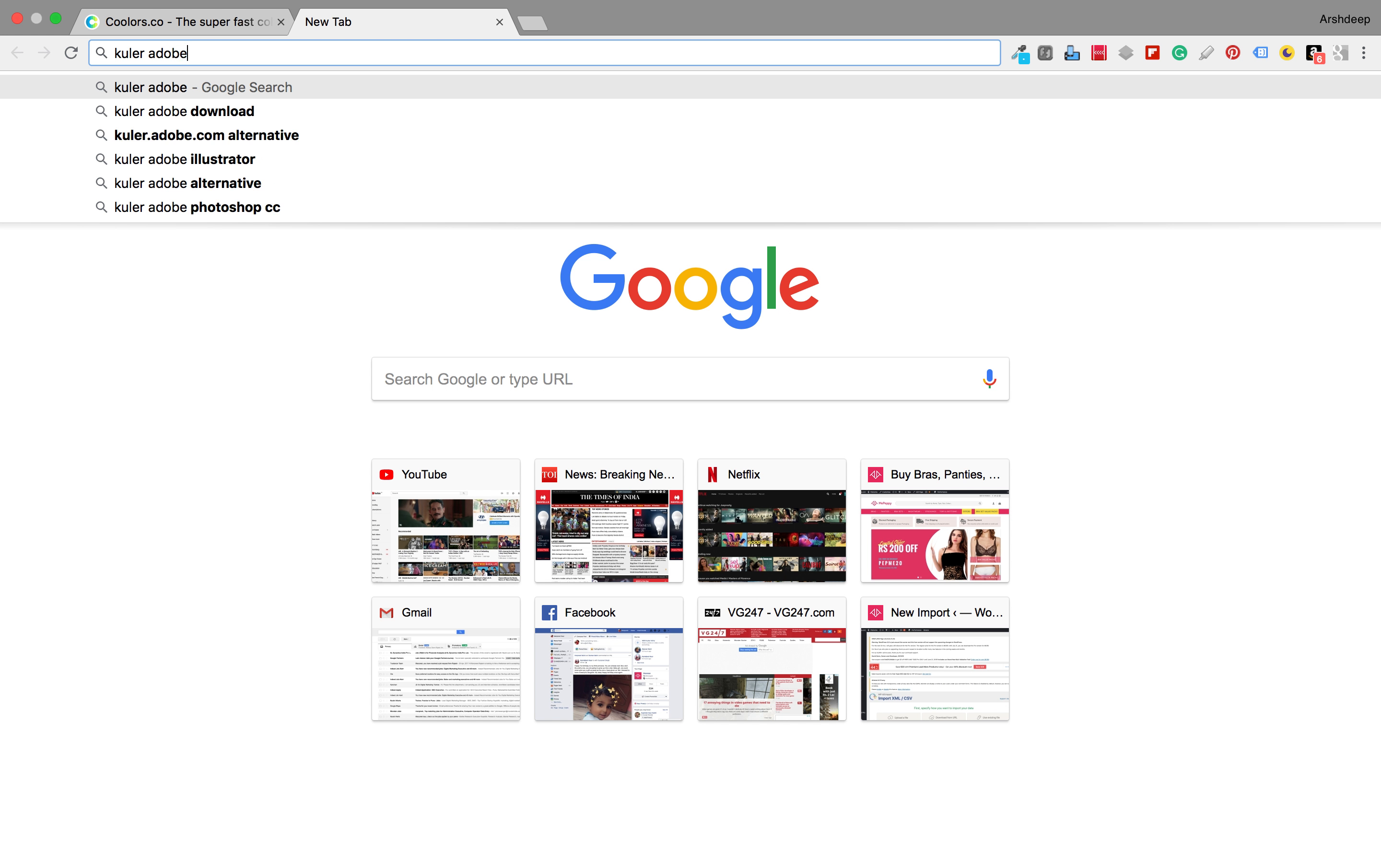
pyautogui.press('Return')
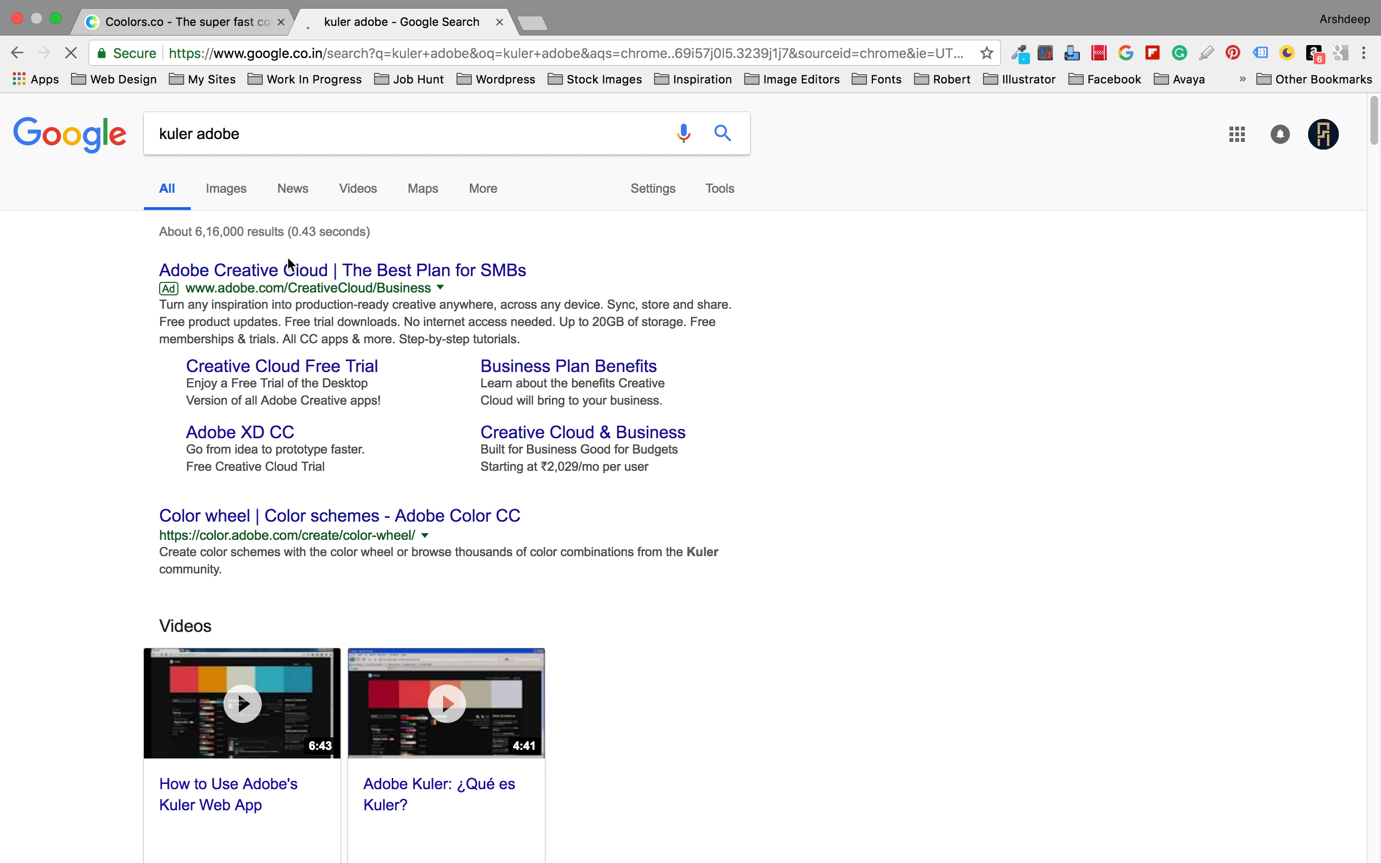
pyautogui.click(268, 23)
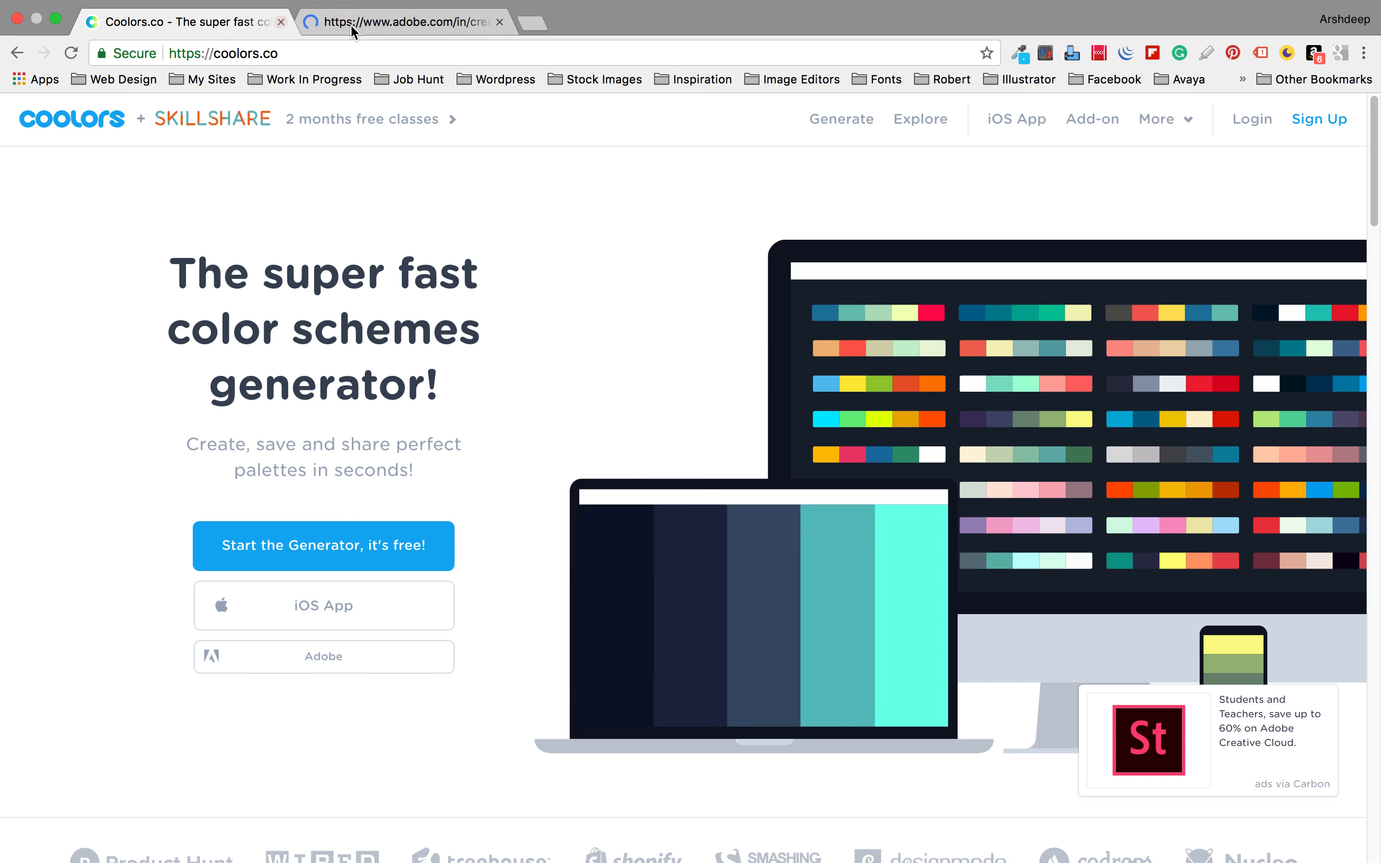
pyautogui.click(361, 26)
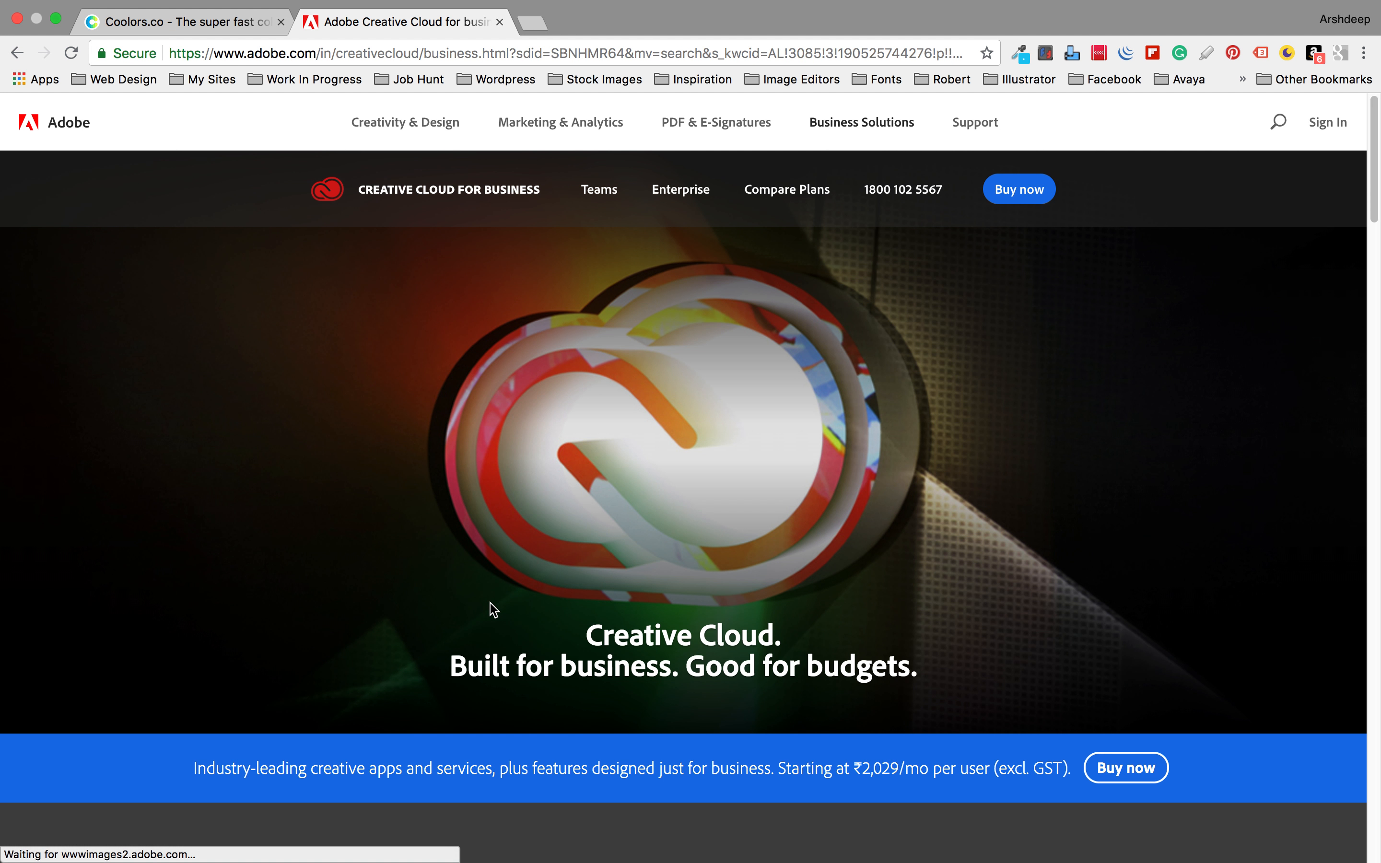
pyautogui.scroll(-15, 495, 609)
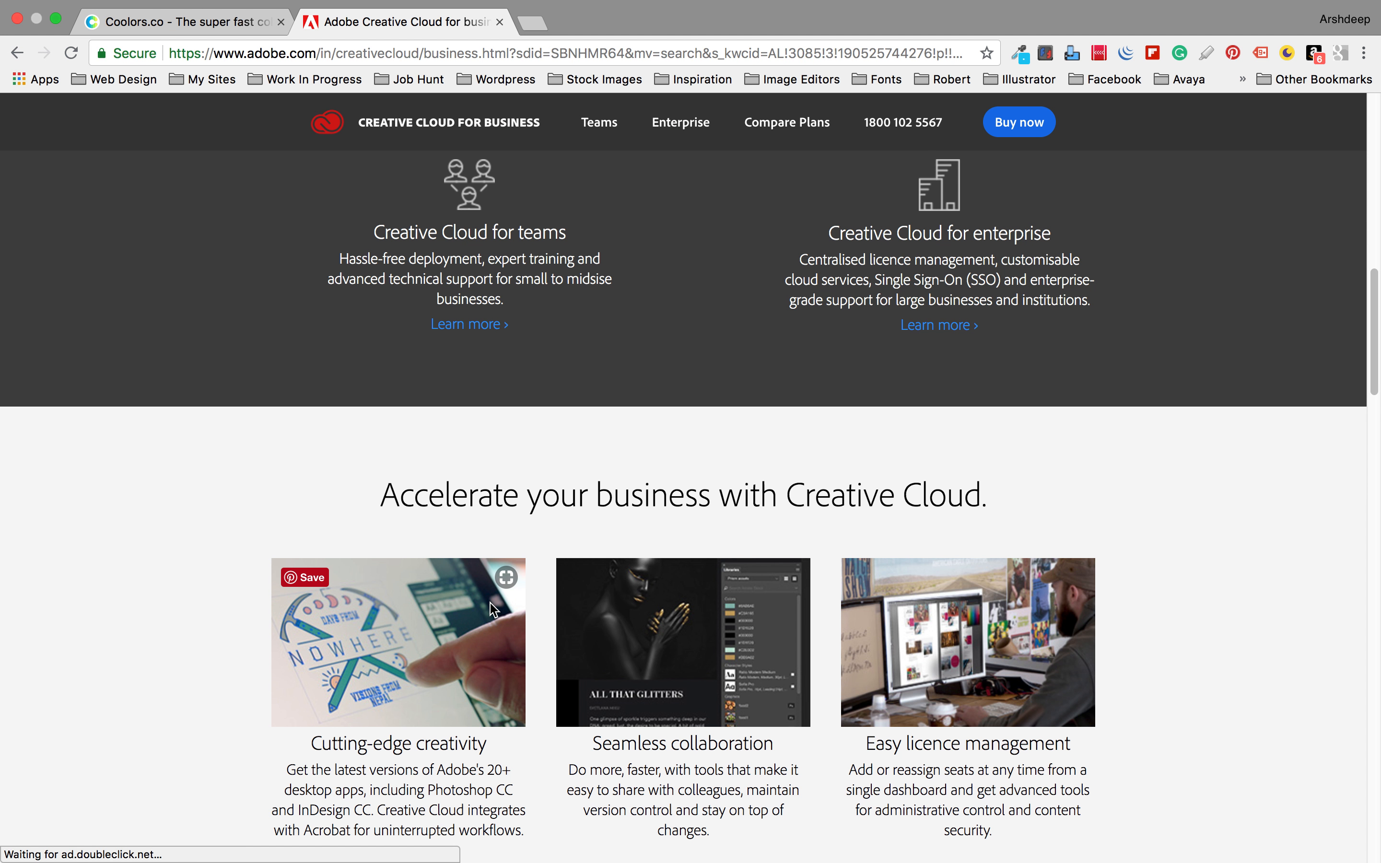
pyautogui.scroll(15, 489, 601)
pyautogui.hscroll(-5, 279, 226)
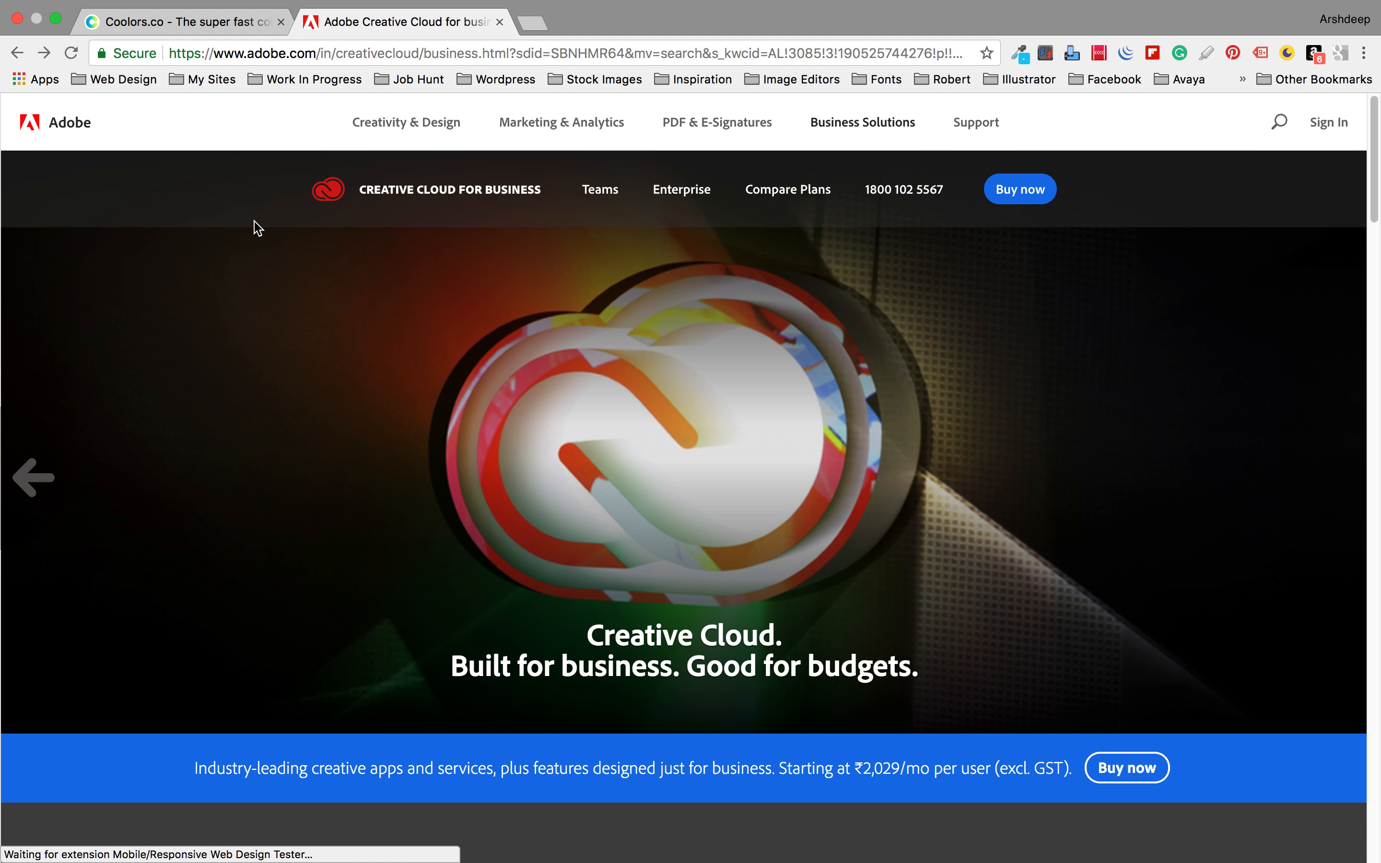
pyautogui.click(17, 53)
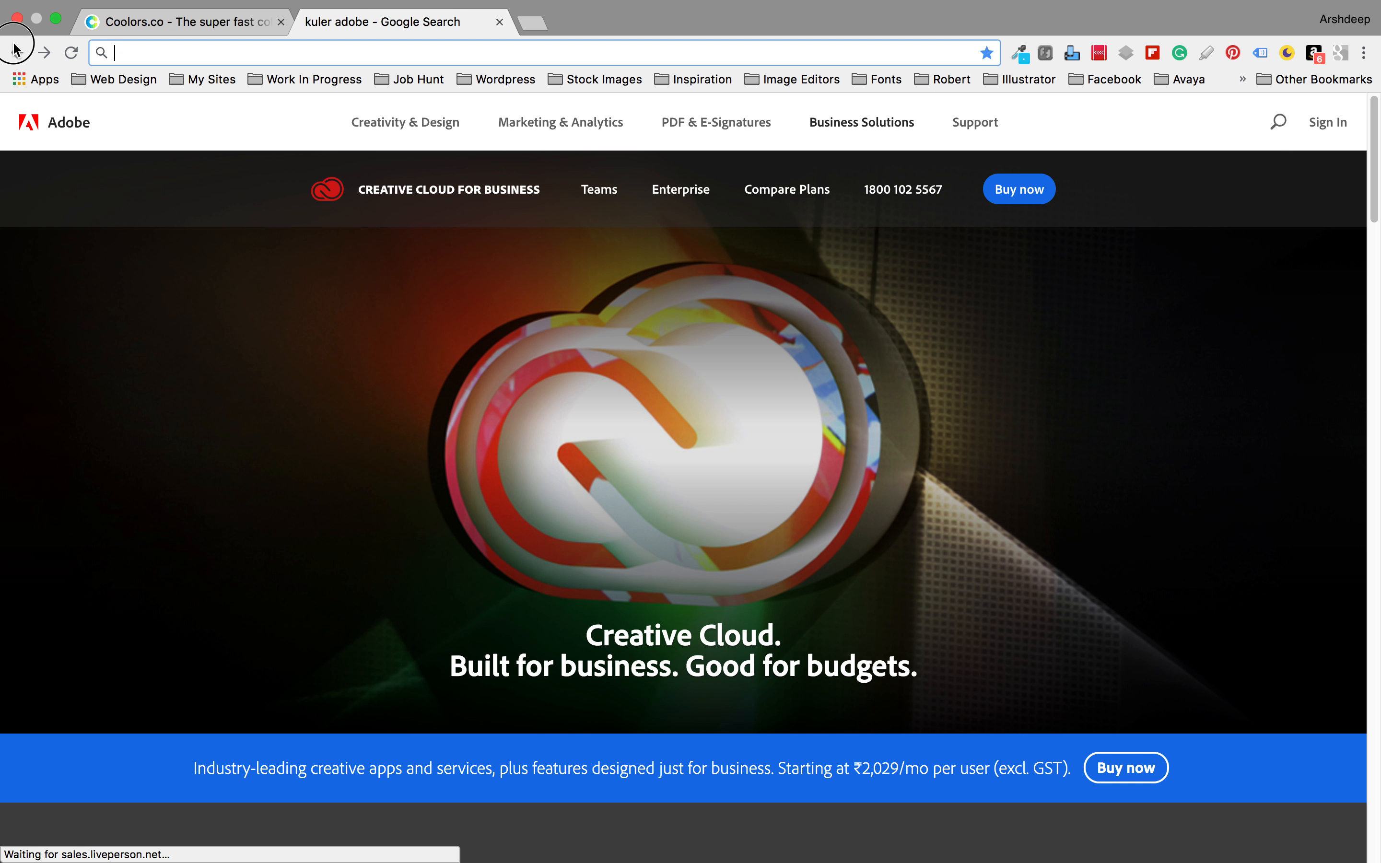
# Run the "kuler adobe" search again and open the Adobe Color CC color wheel page.
pyautogui.write('kuler adobe')
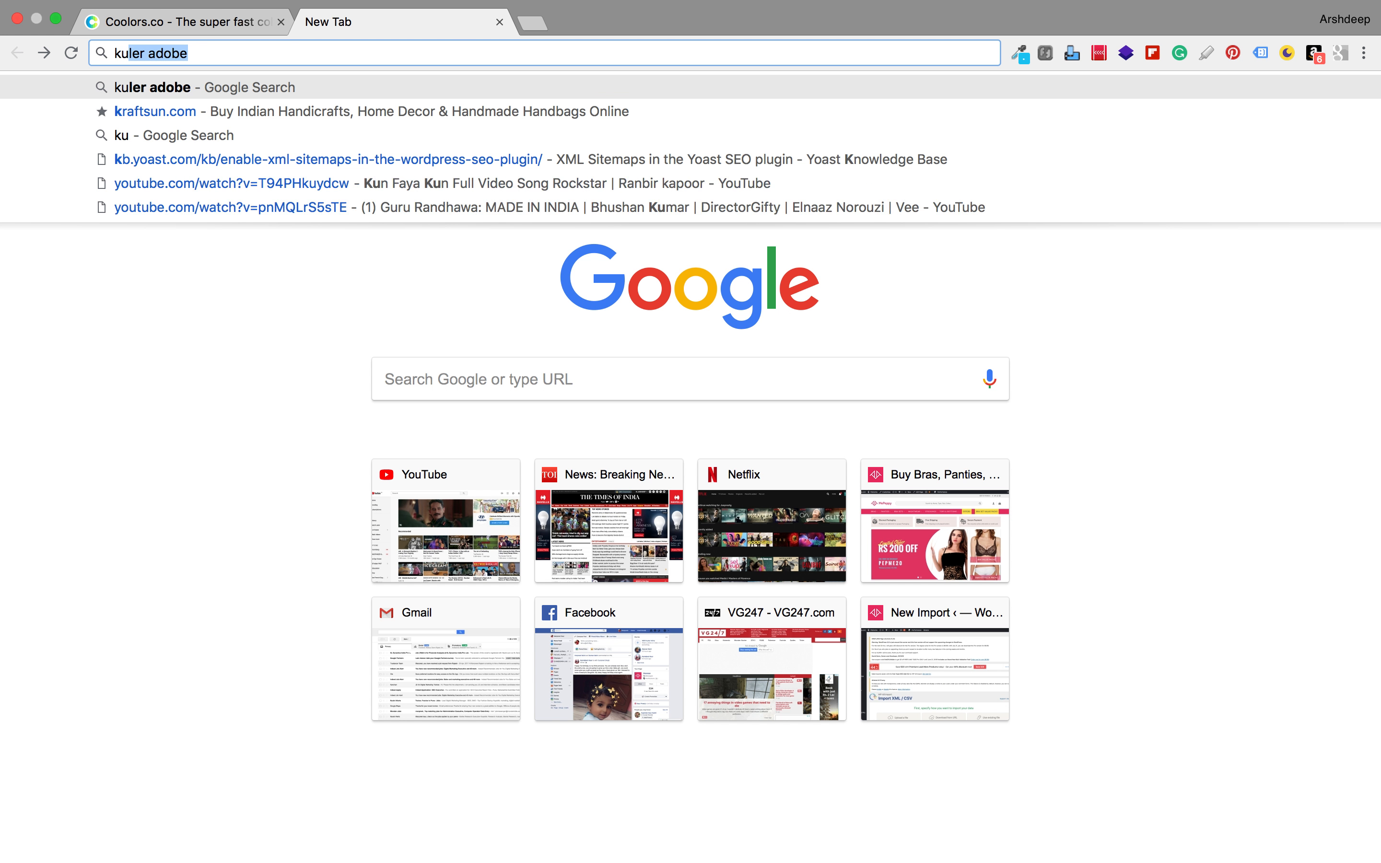
pyautogui.press('Return')
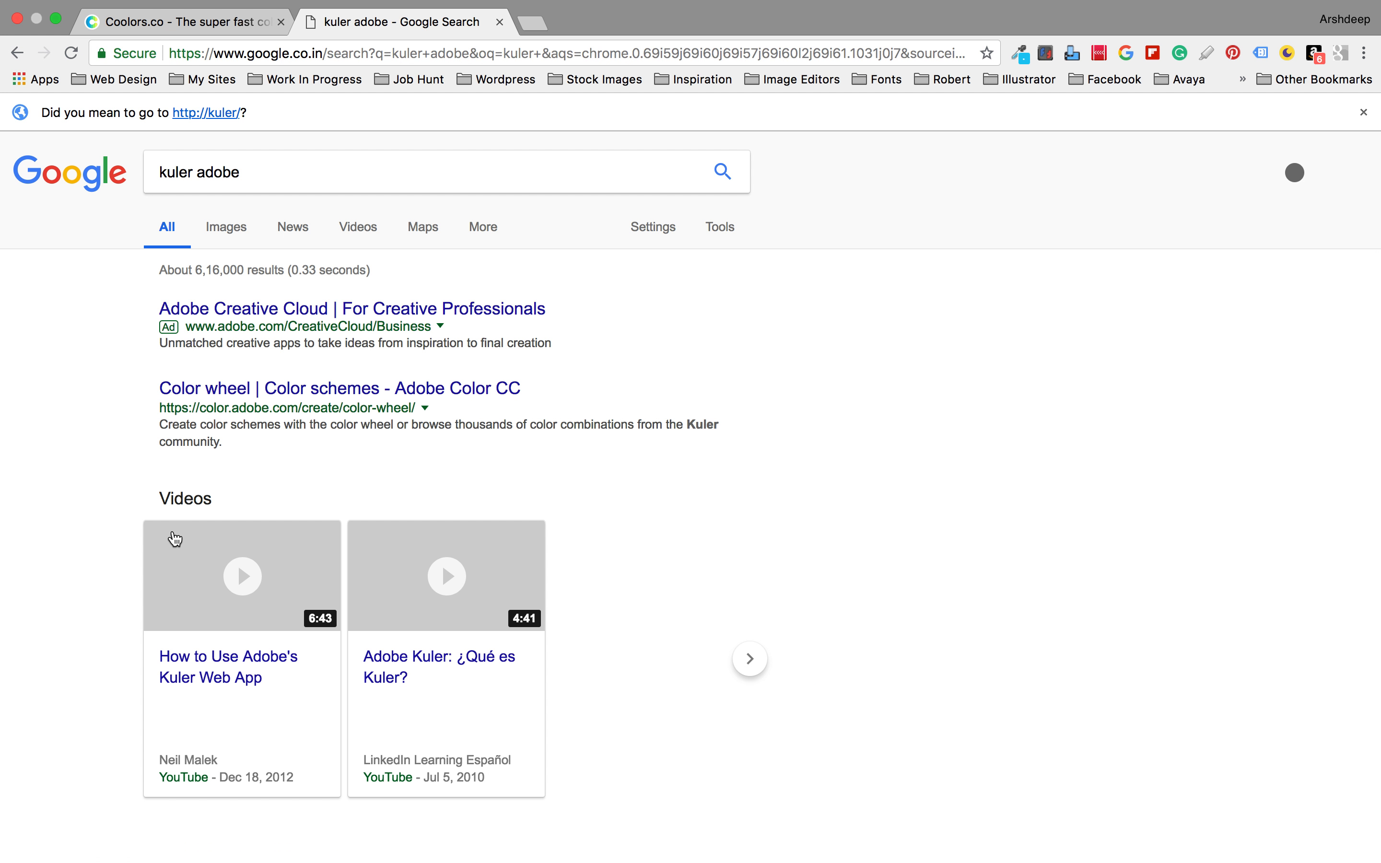
pyautogui.scroll(-2, 312, 332)
pyautogui.click(382, 463)
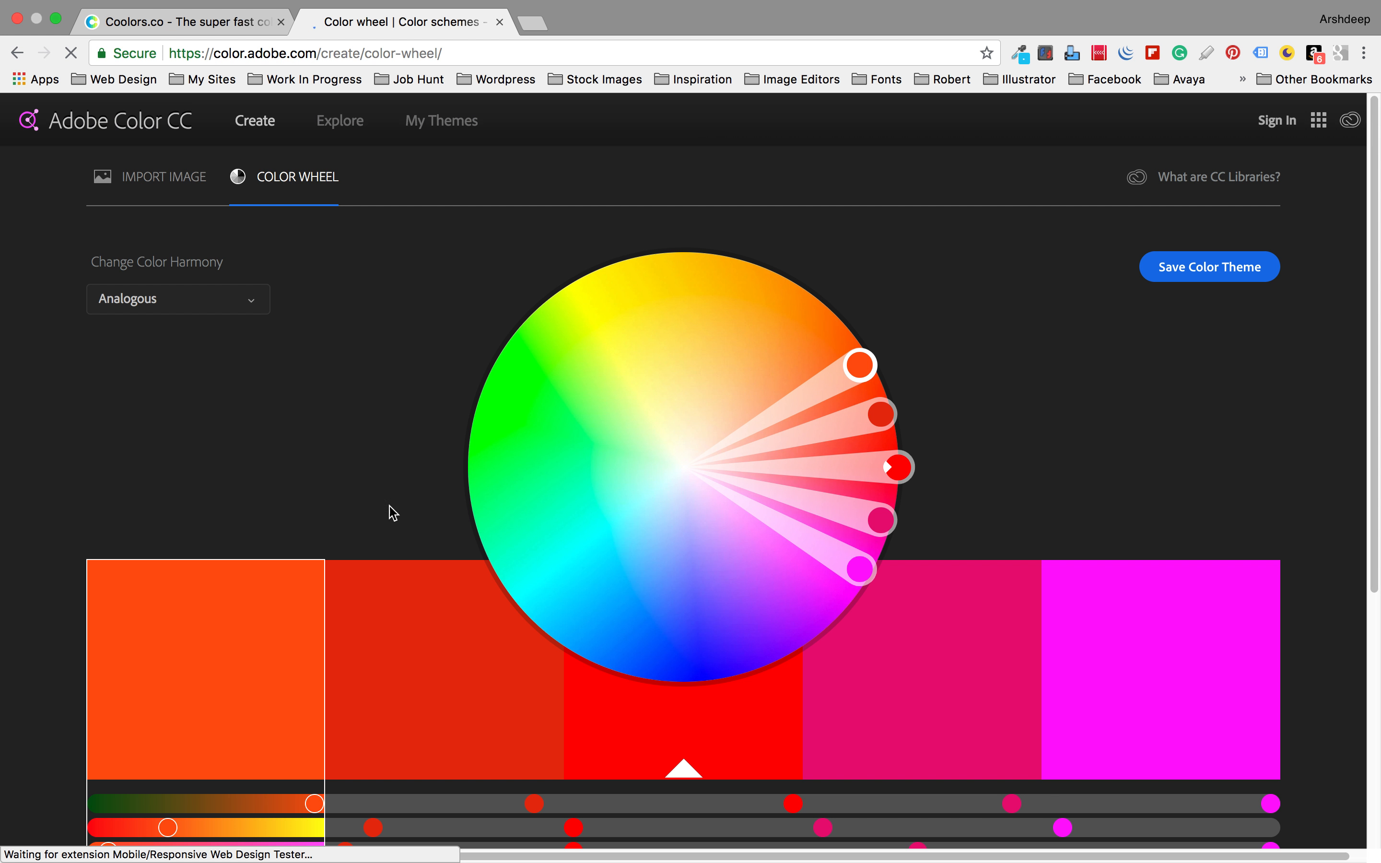
# Look over the Adobe color wheel and its color values, then close that page and return to Coolors.
pyautogui.scroll(-5, 416, 534)
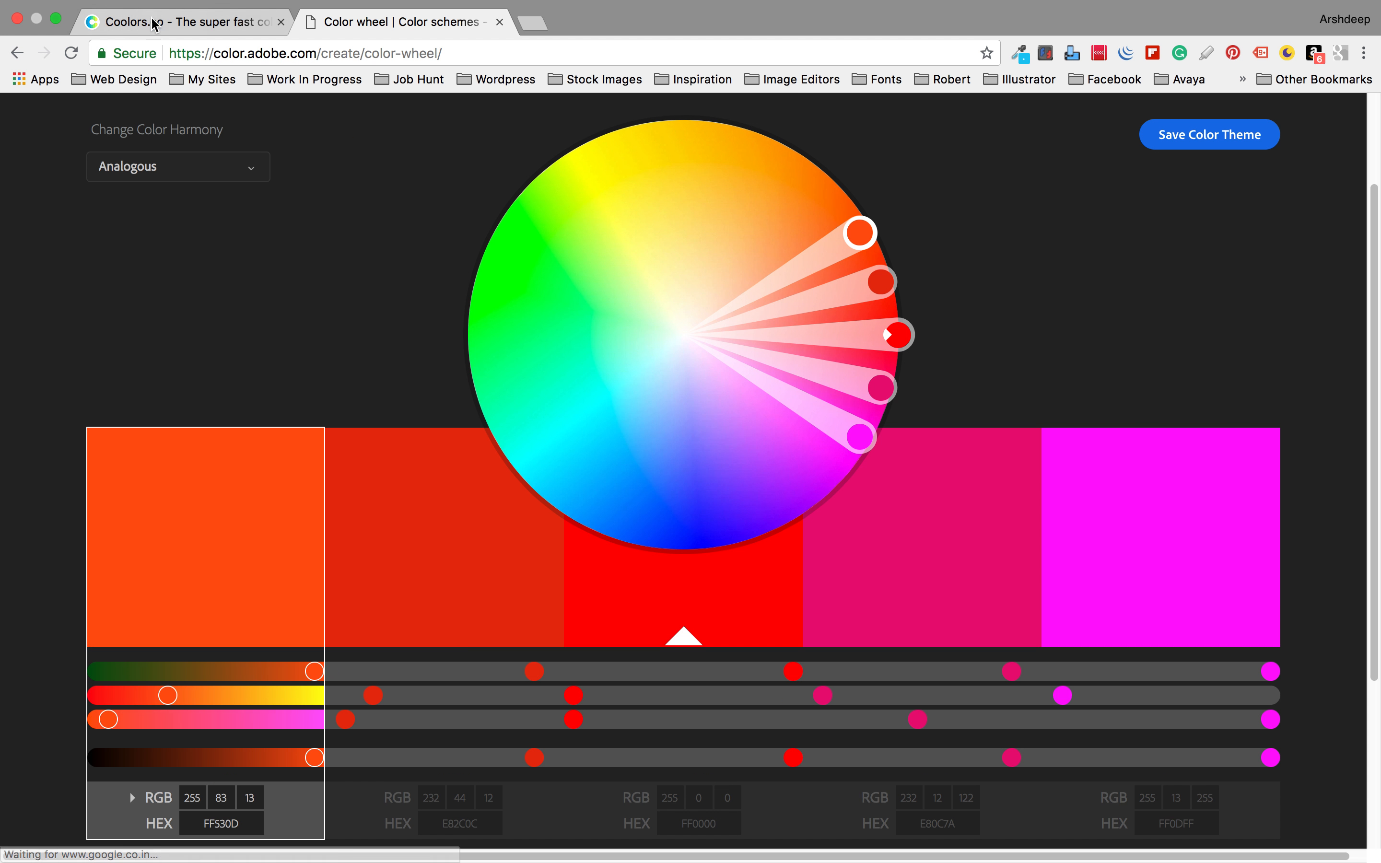
pyautogui.click(162, 26)
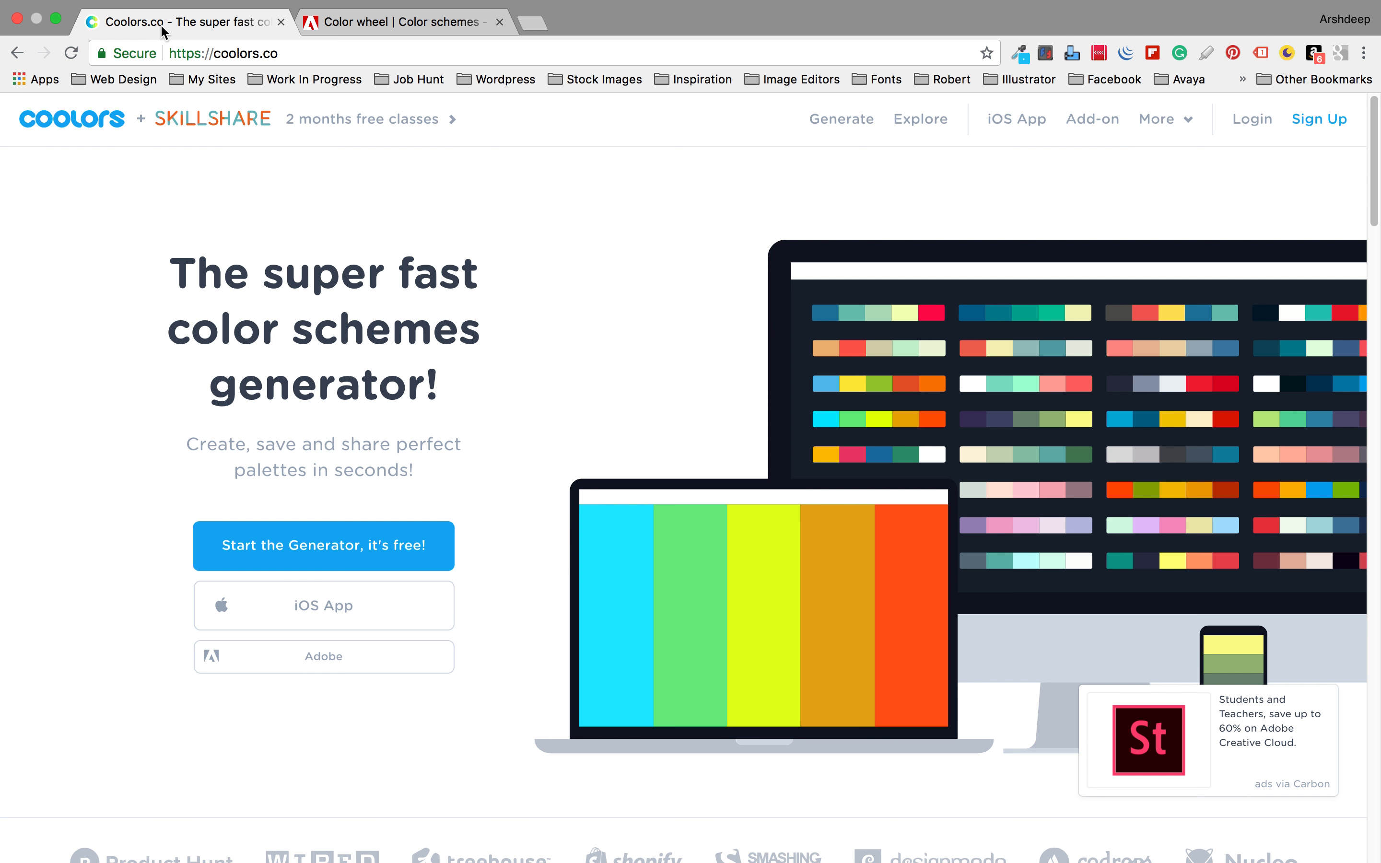
pyautogui.click(365, 23)
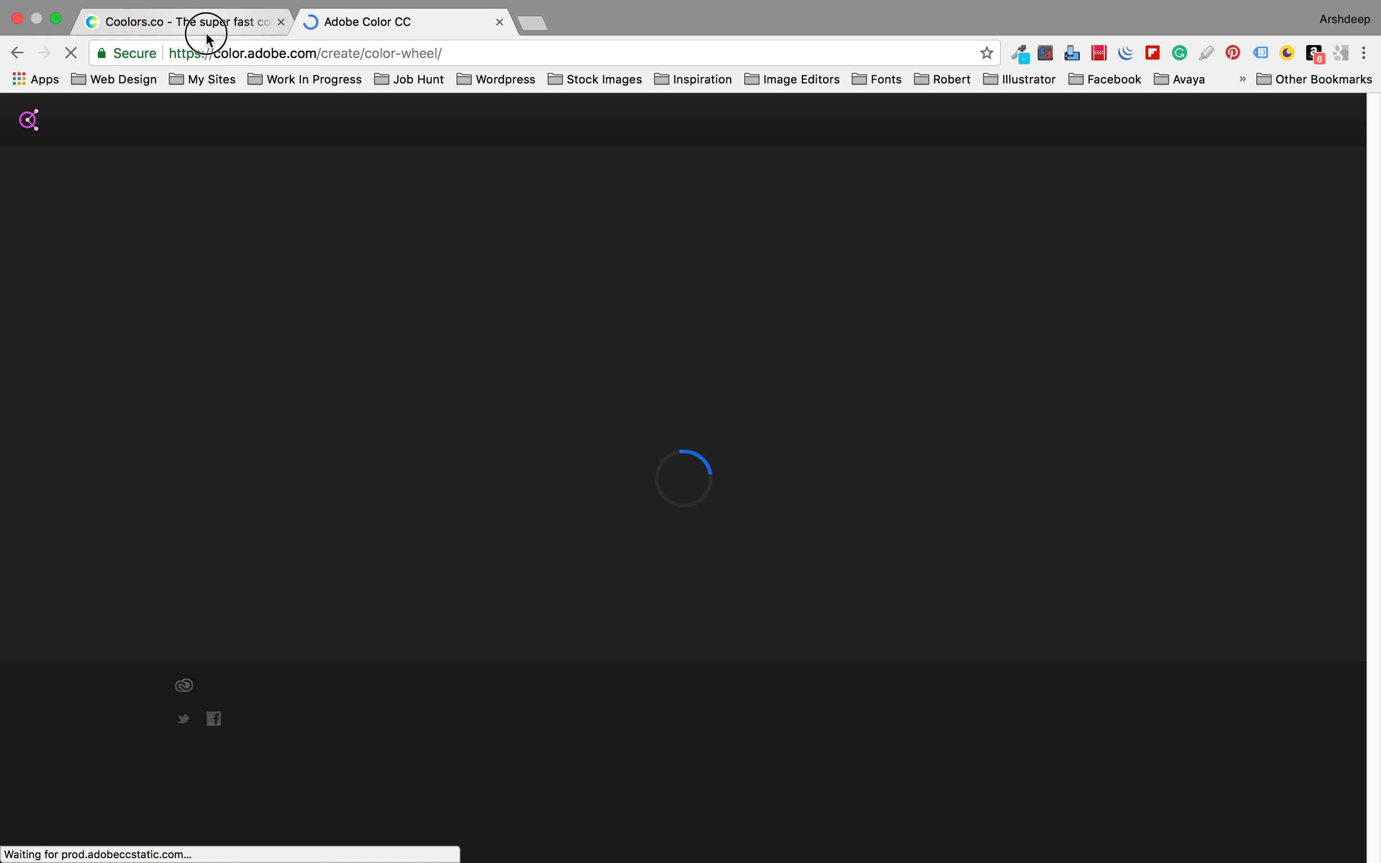
pyautogui.click(209, 36)
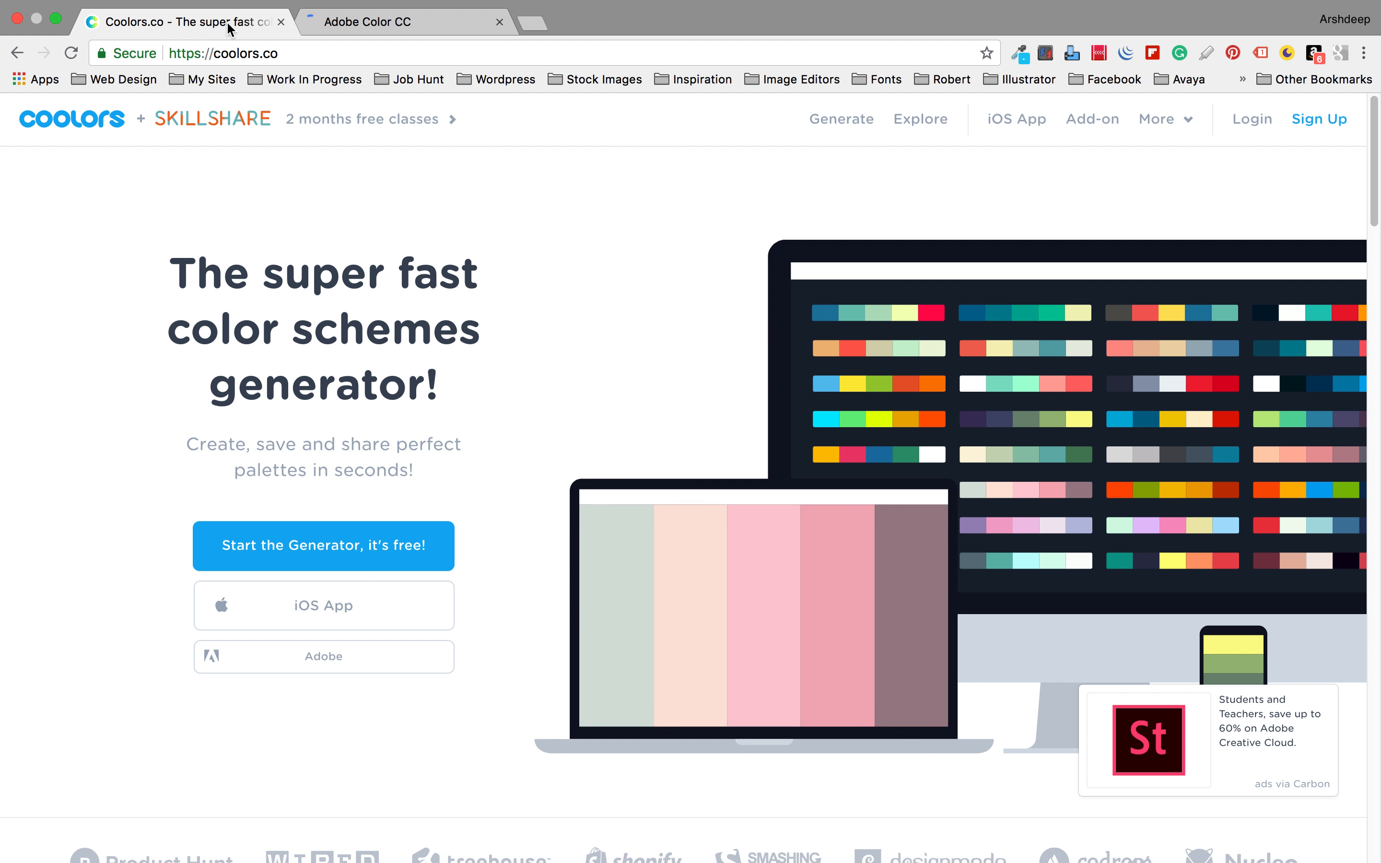
pyautogui.click(499, 22)
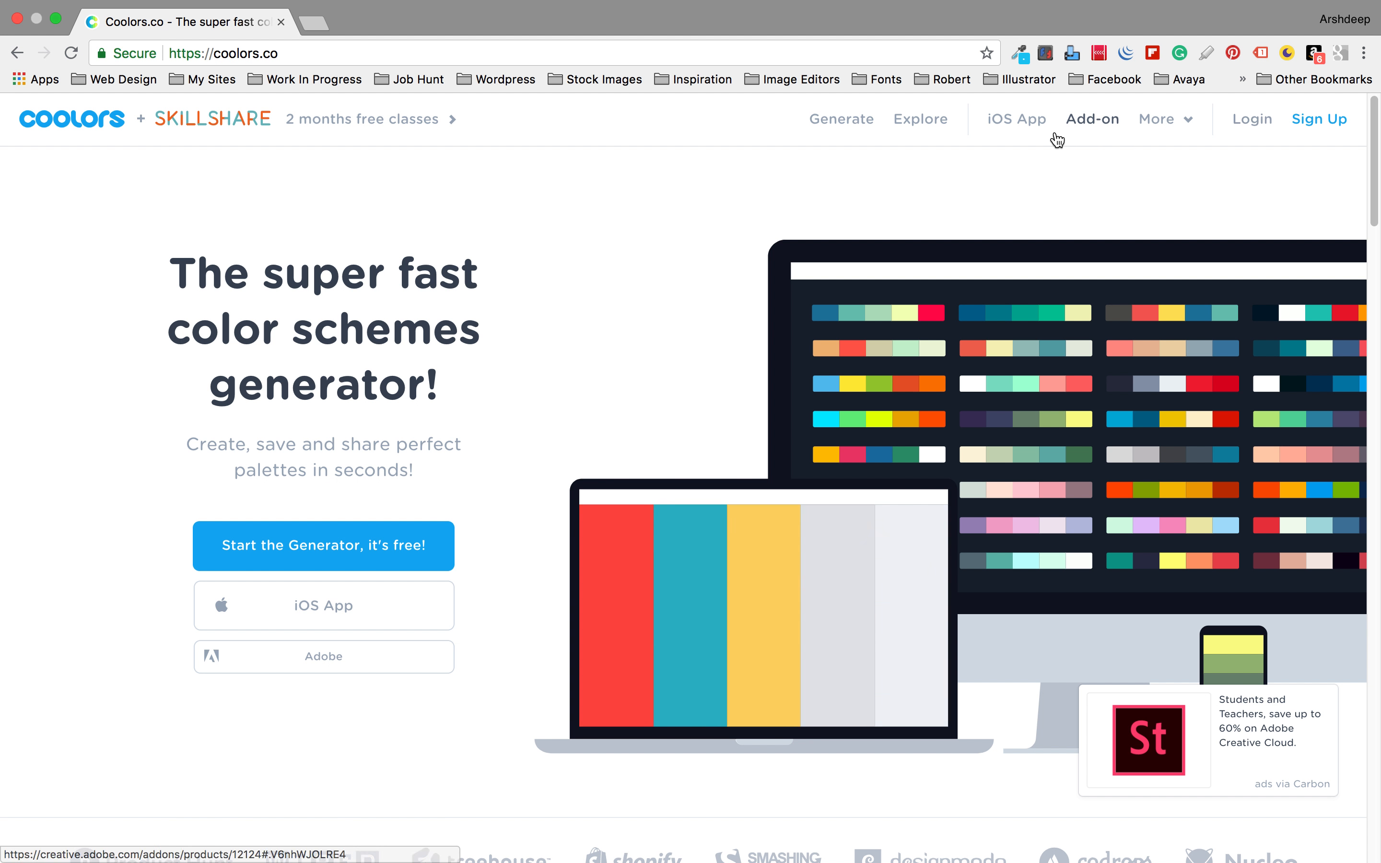
# Browse the Picks palettes in Coolors Explore and export the "mbi" palette as a PNG.
pyautogui.click(914, 139)
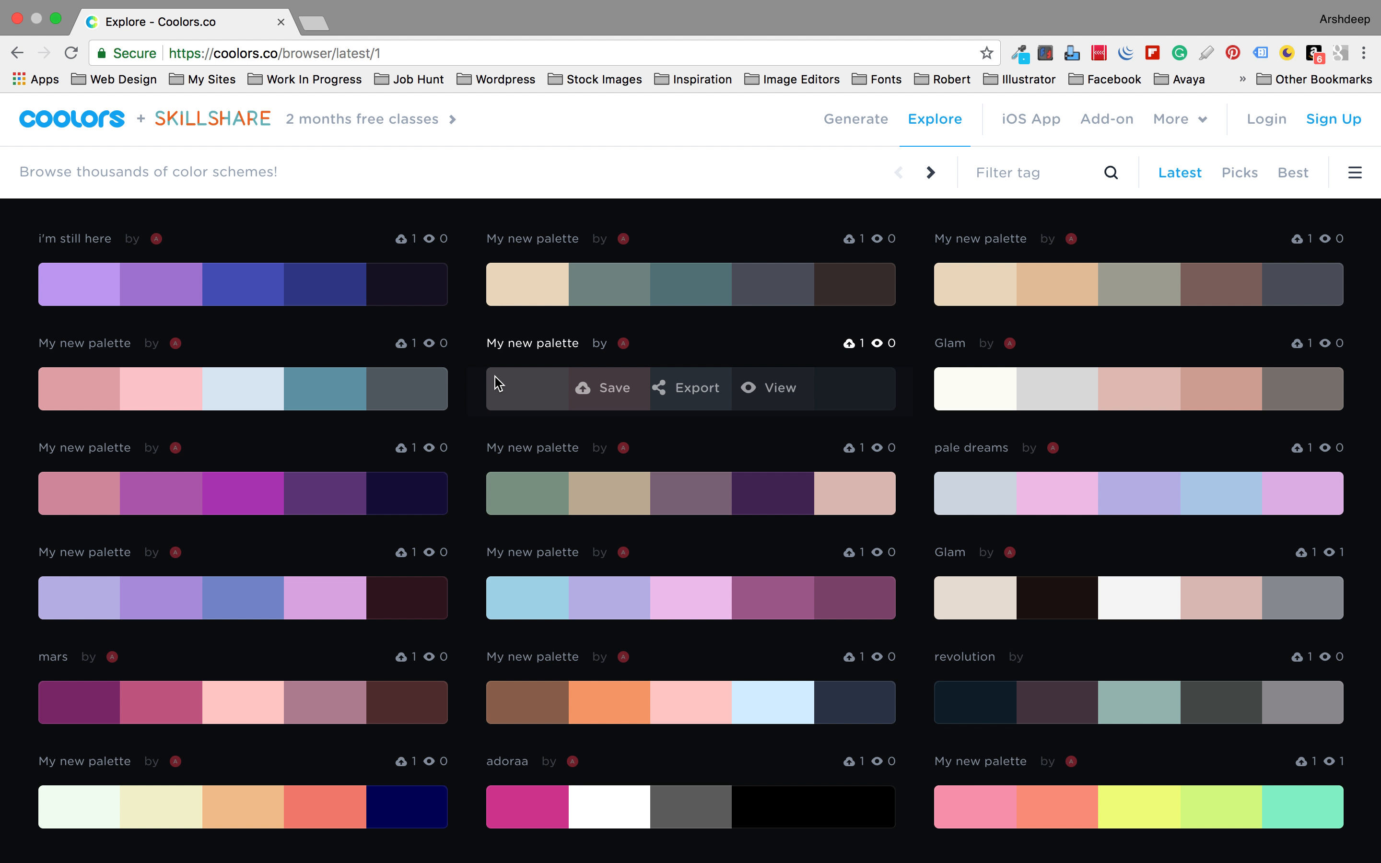
pyautogui.click(1221, 178)
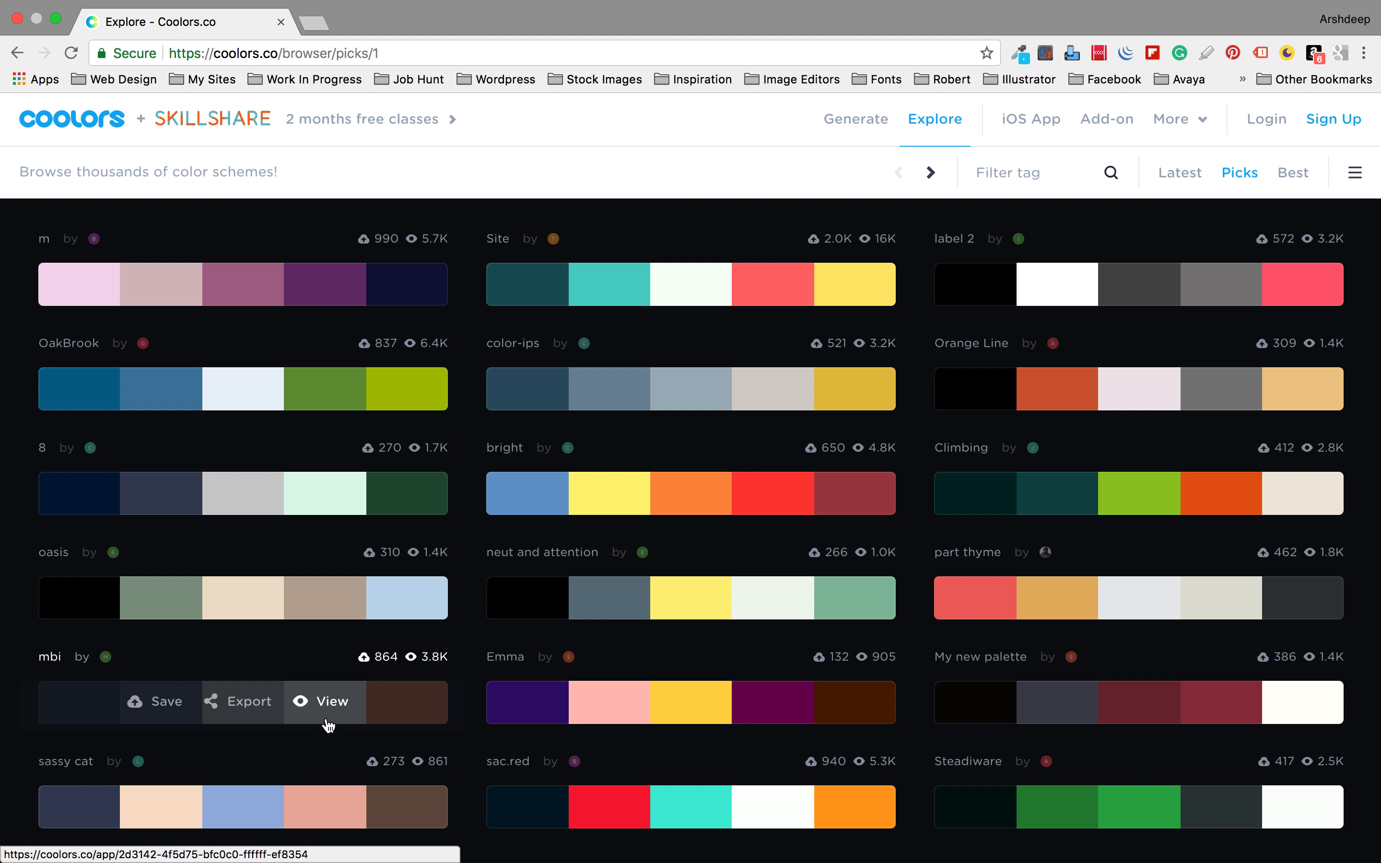
pyautogui.click(235, 718)
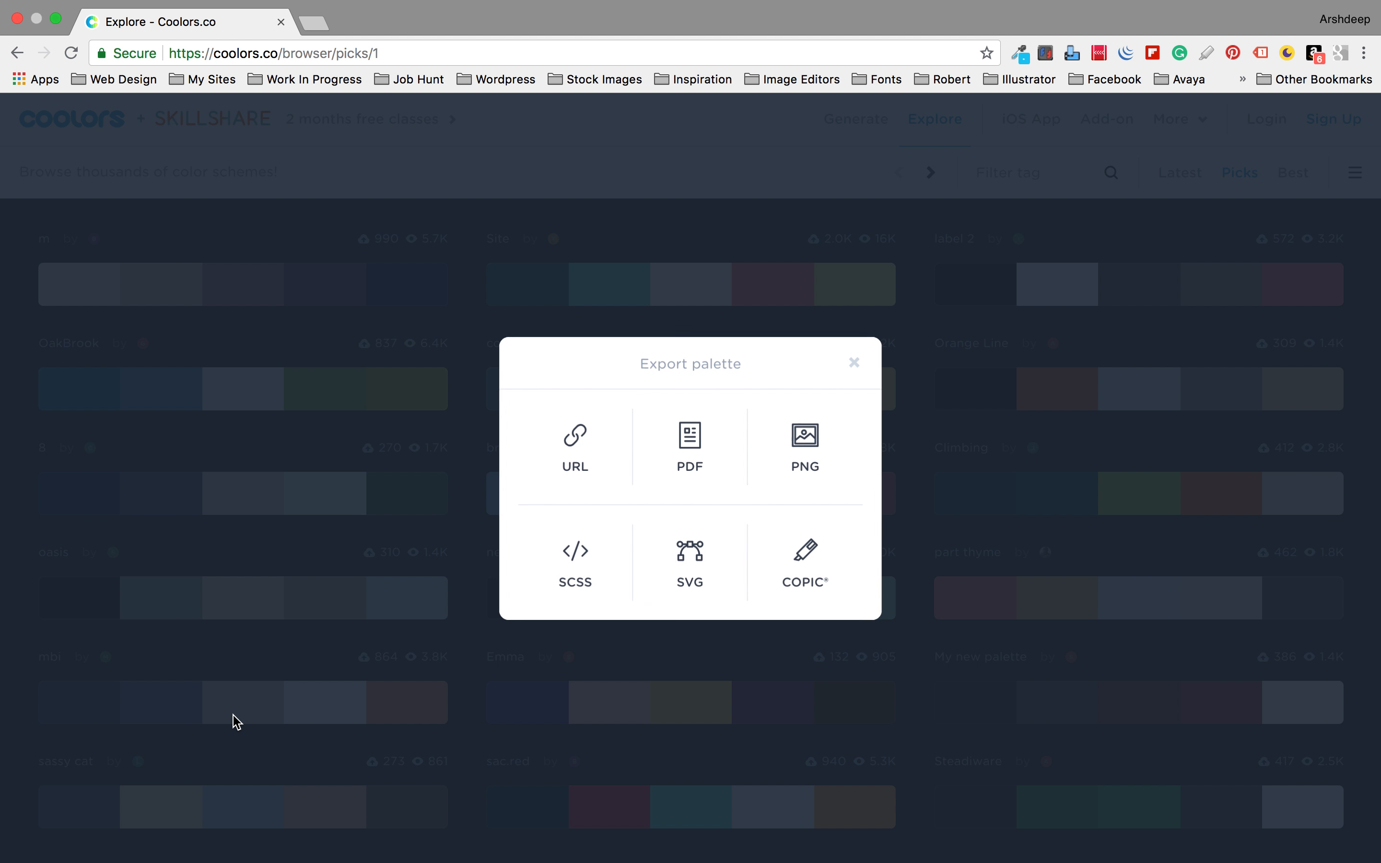
pyautogui.click(801, 444)
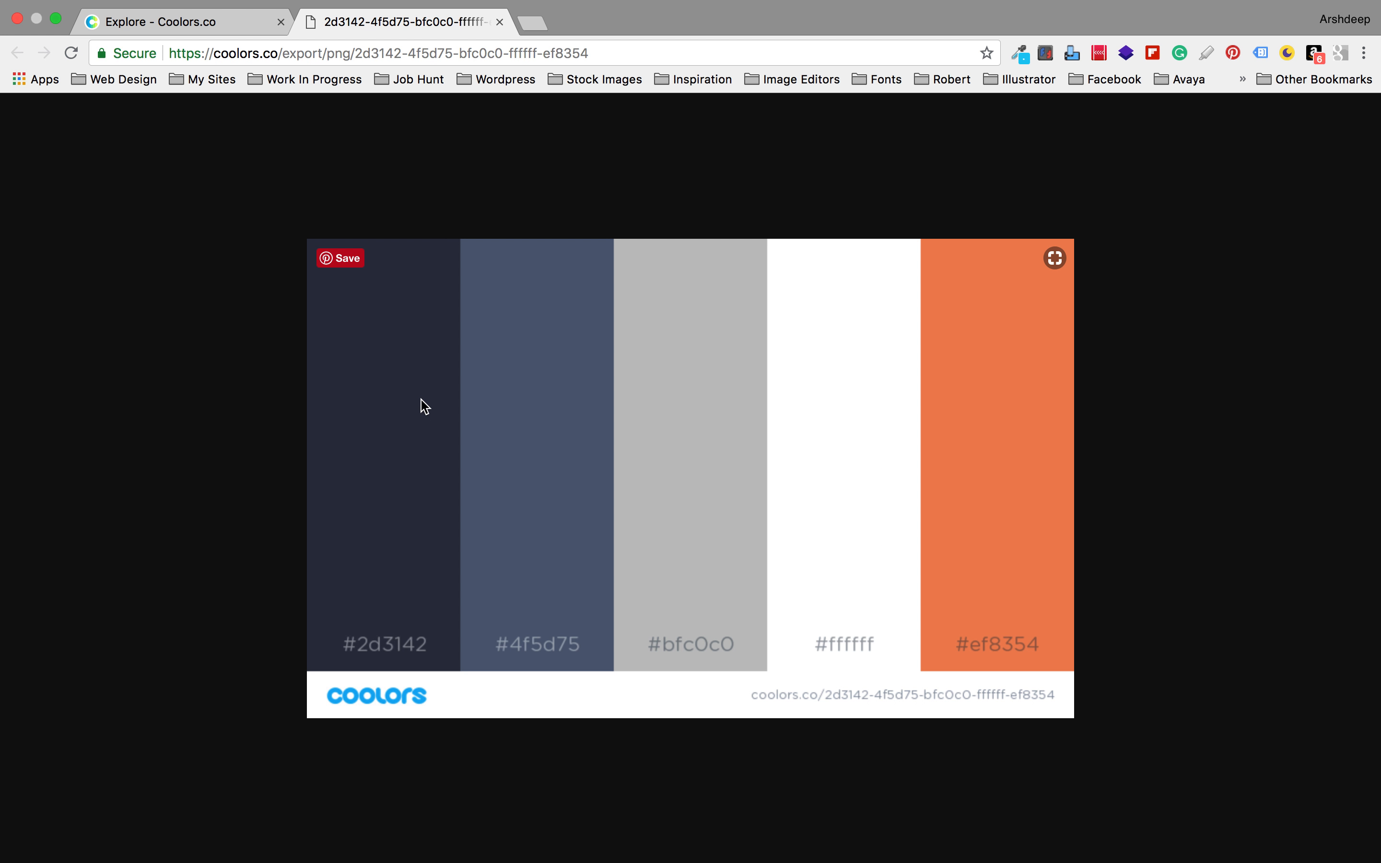
# Save the palette image as a PNG named pallete in the Cakes folder, replacing the existing file.
pyautogui.rightClick(543, 445)
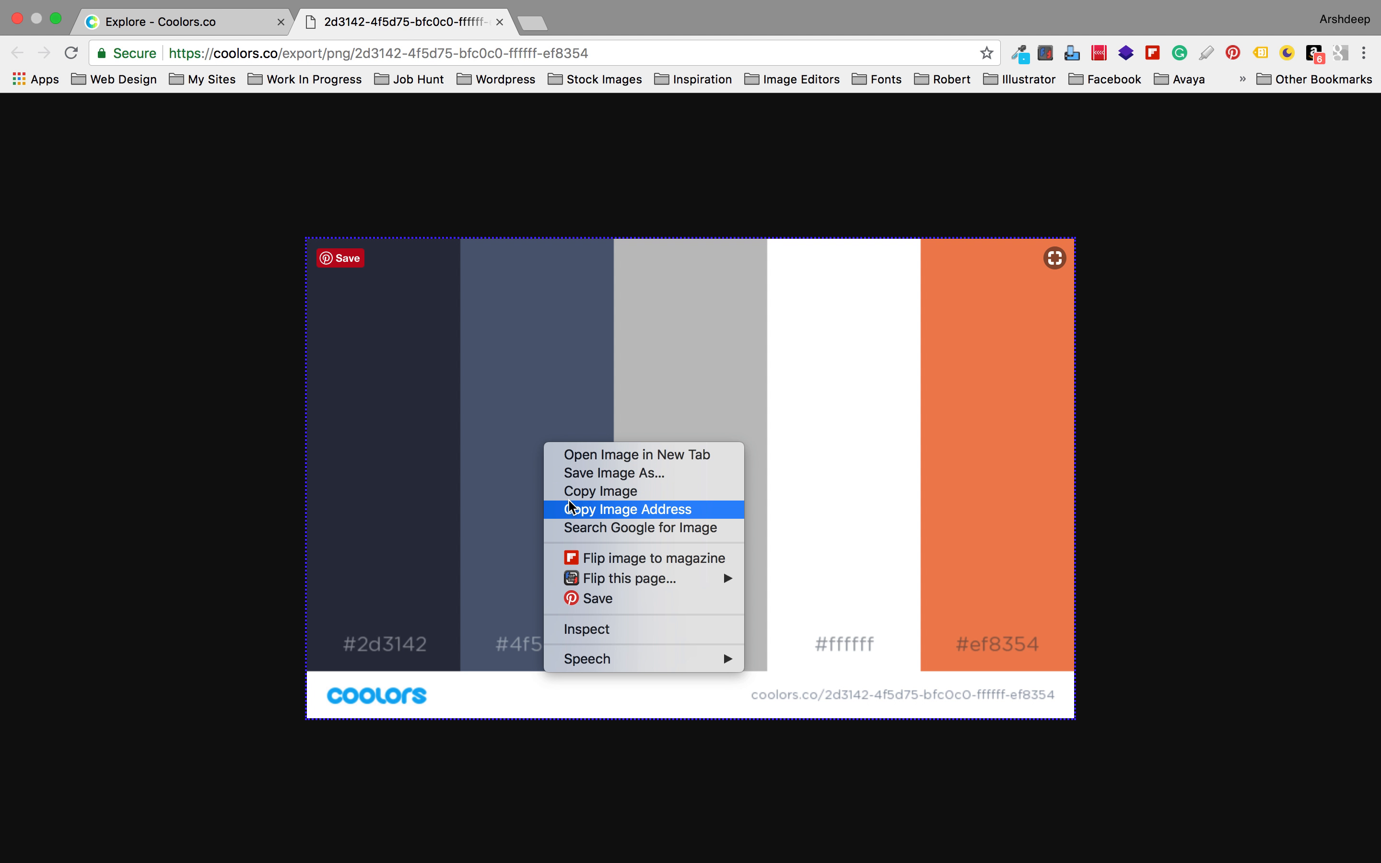
pyautogui.click(588, 476)
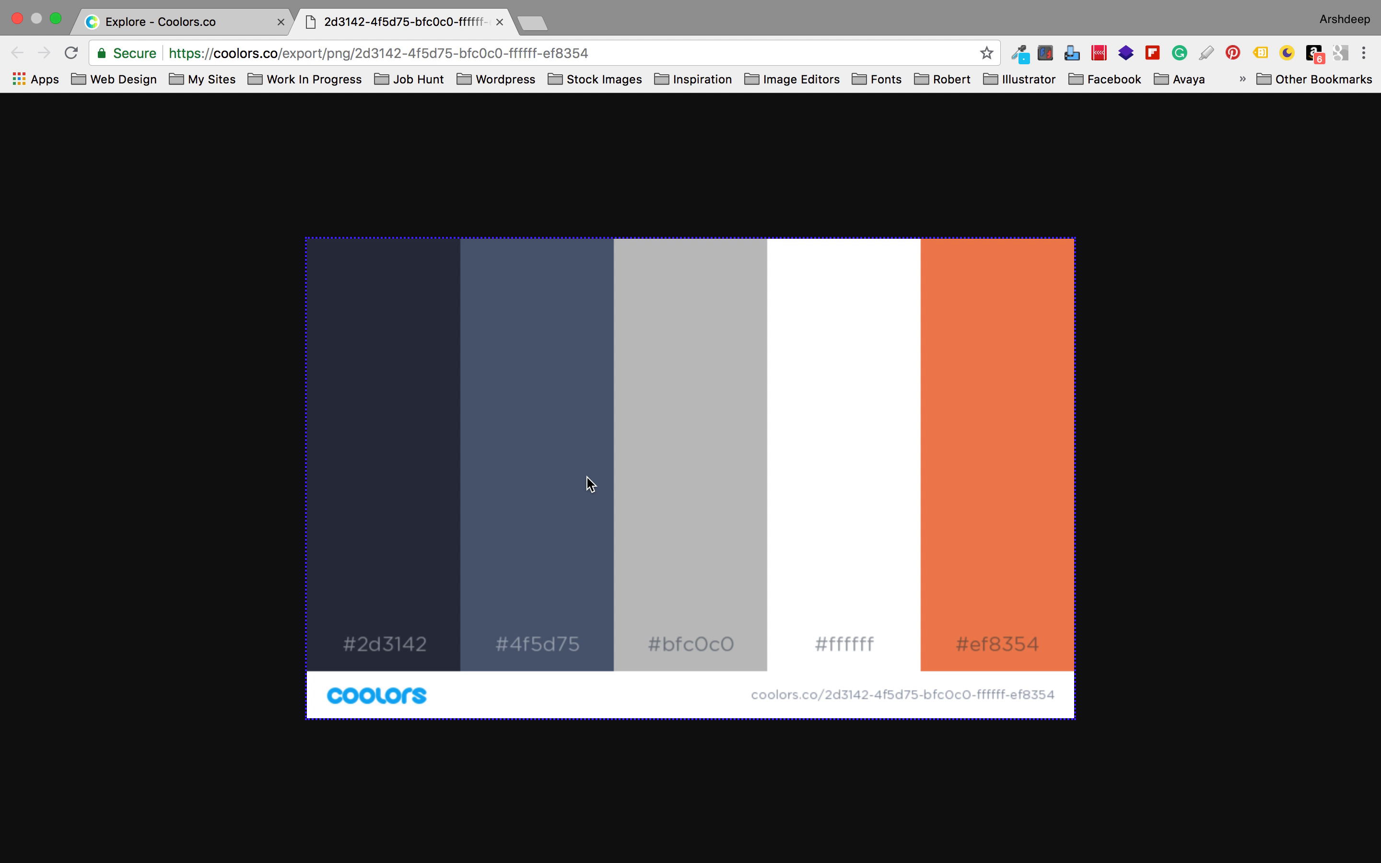
pyautogui.click(557, 192)
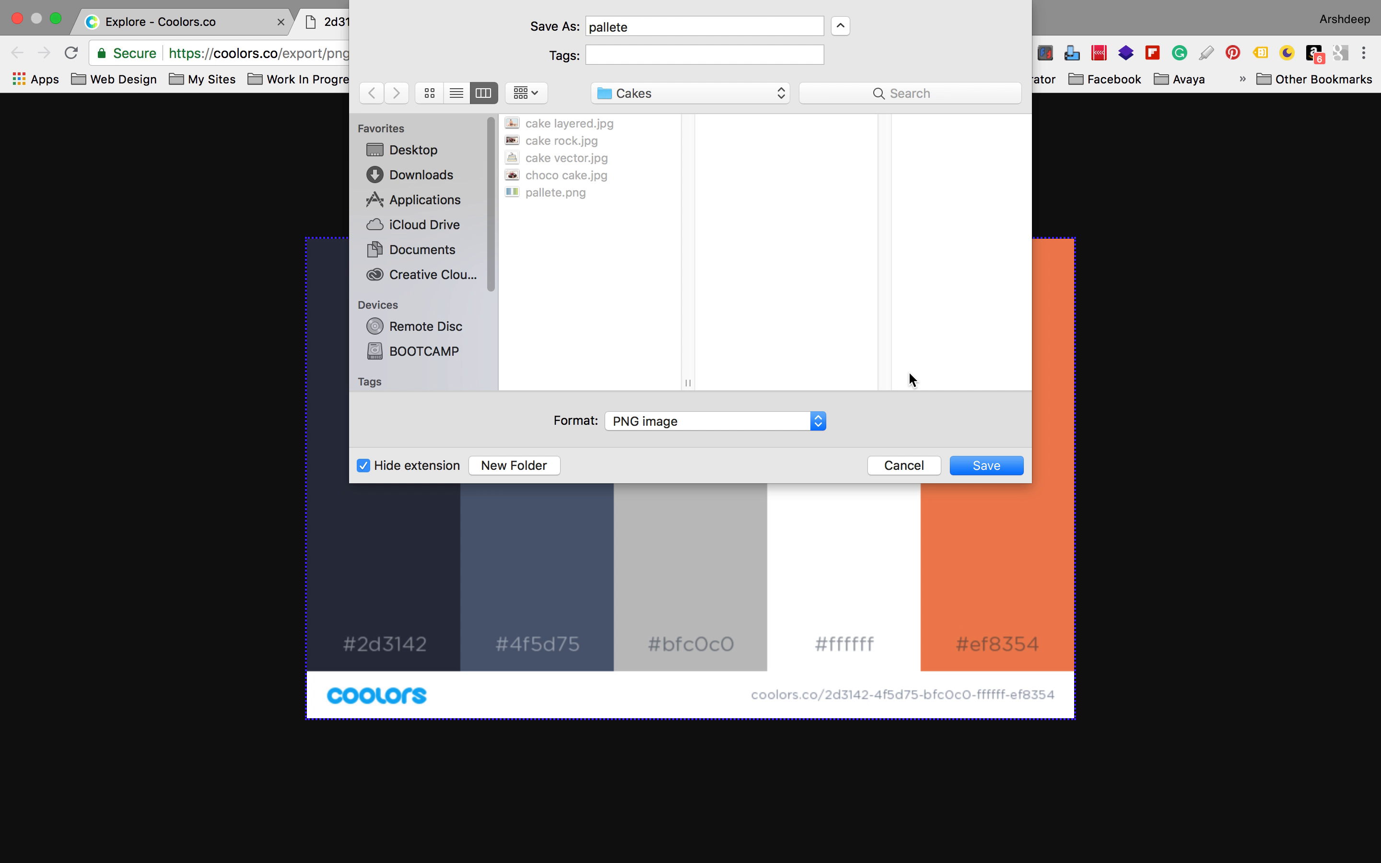
pyautogui.click(964, 467)
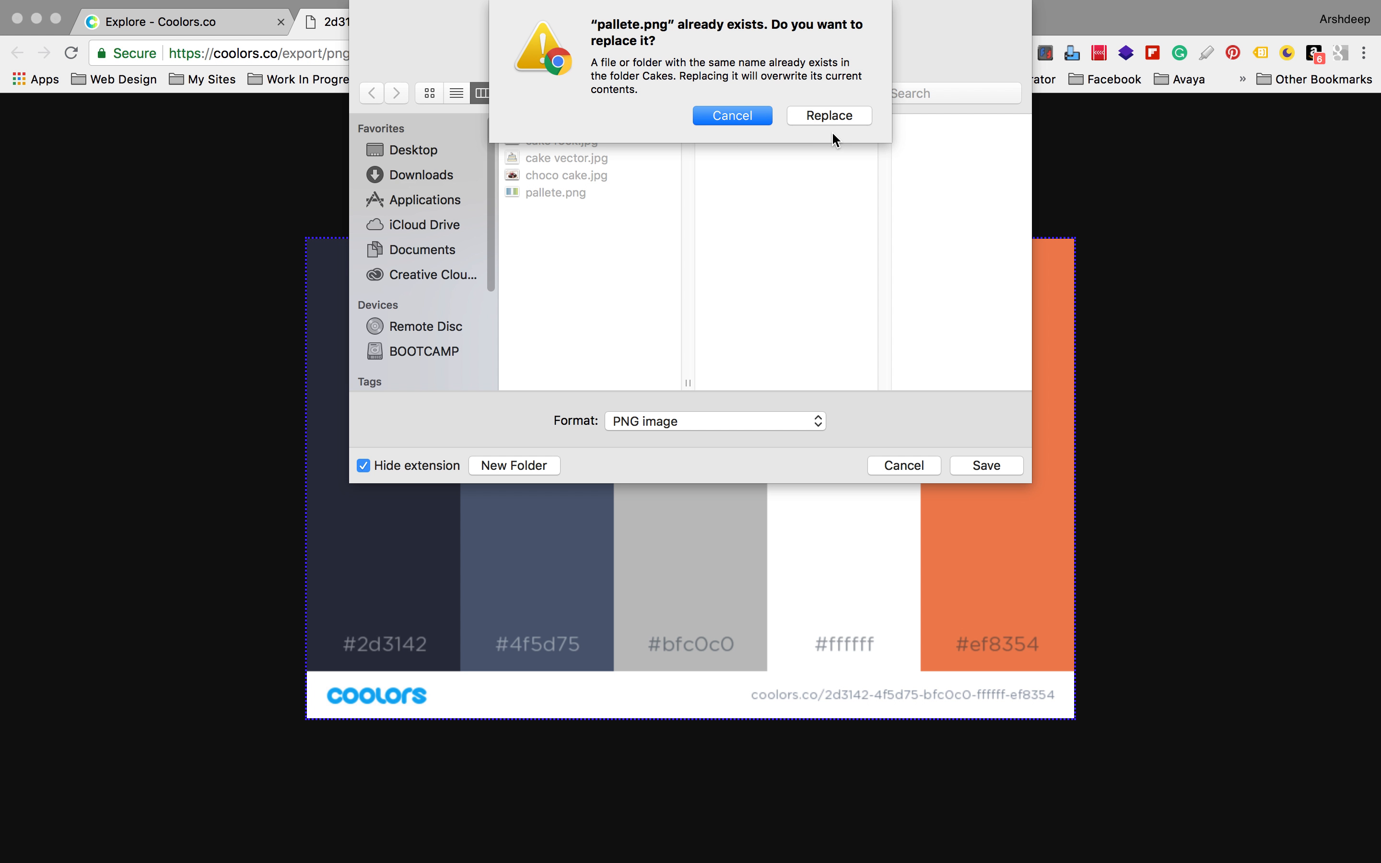
pyautogui.click(831, 116)
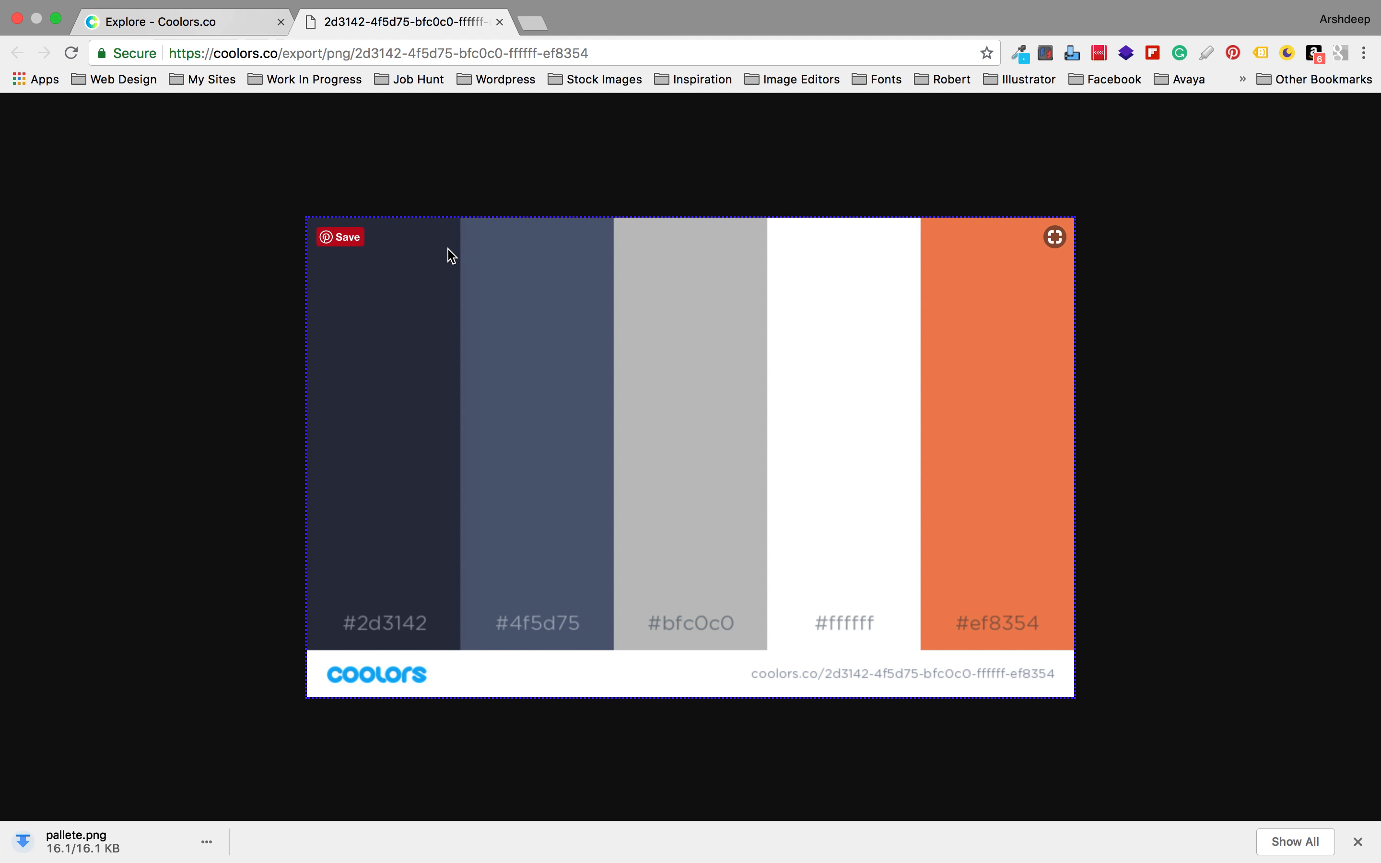
# Switch to the Tut design in Adobe XD and import pallete.png from the Cakes folder.
pyautogui.hotkey('ctrl', 'Left')
pyautogui.hotkey('ctrl', 'Right')
pyautogui.hotkey('ctrl', 'Right')
pyautogui.hotkey('ctrl', 'Right')
pyautogui.hotkey('ctrl', 'Left')
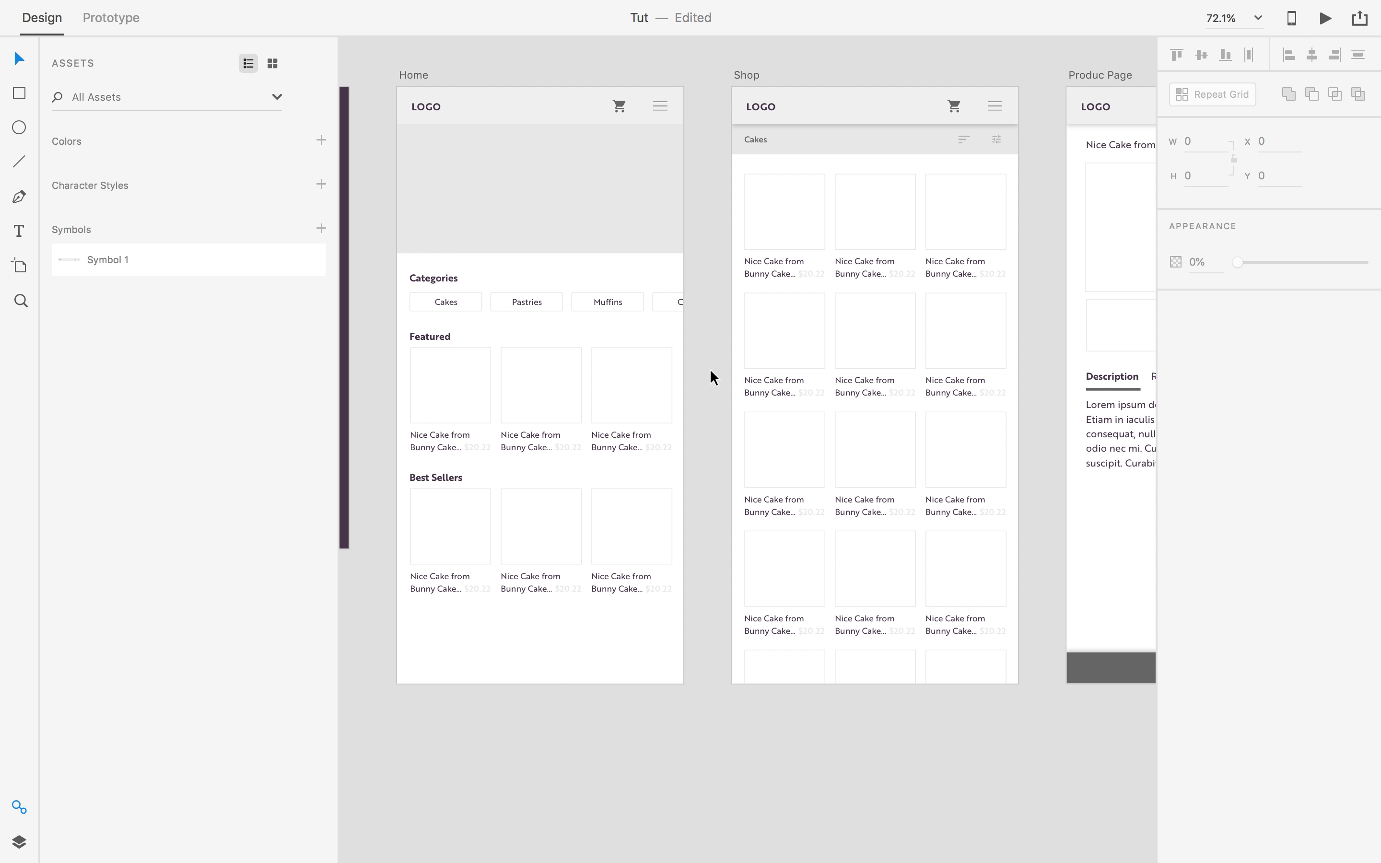
pyautogui.press('super+shift+i')
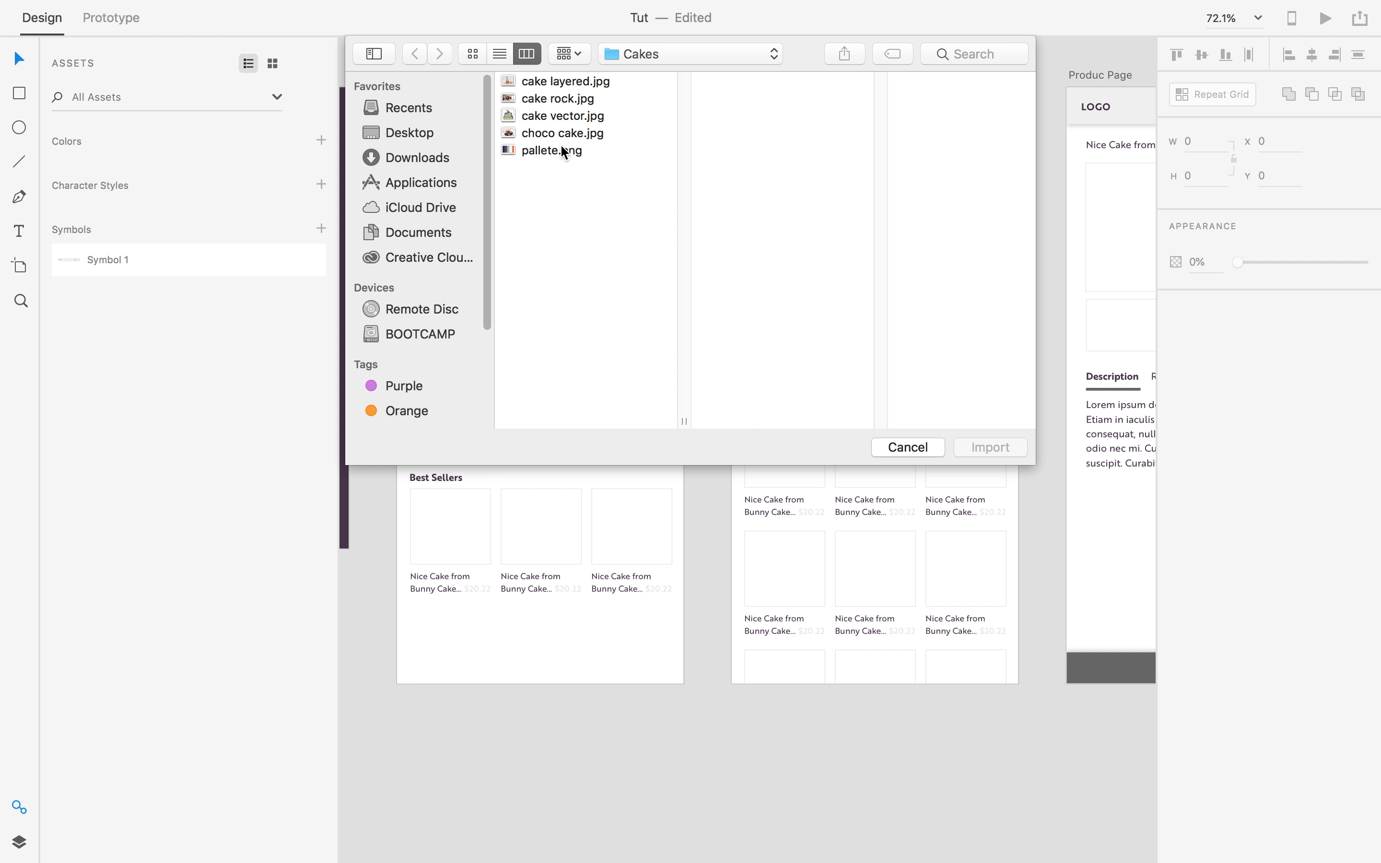
pyautogui.doubleClick(553, 147)
pyautogui.scroll(-5, 595, 380)
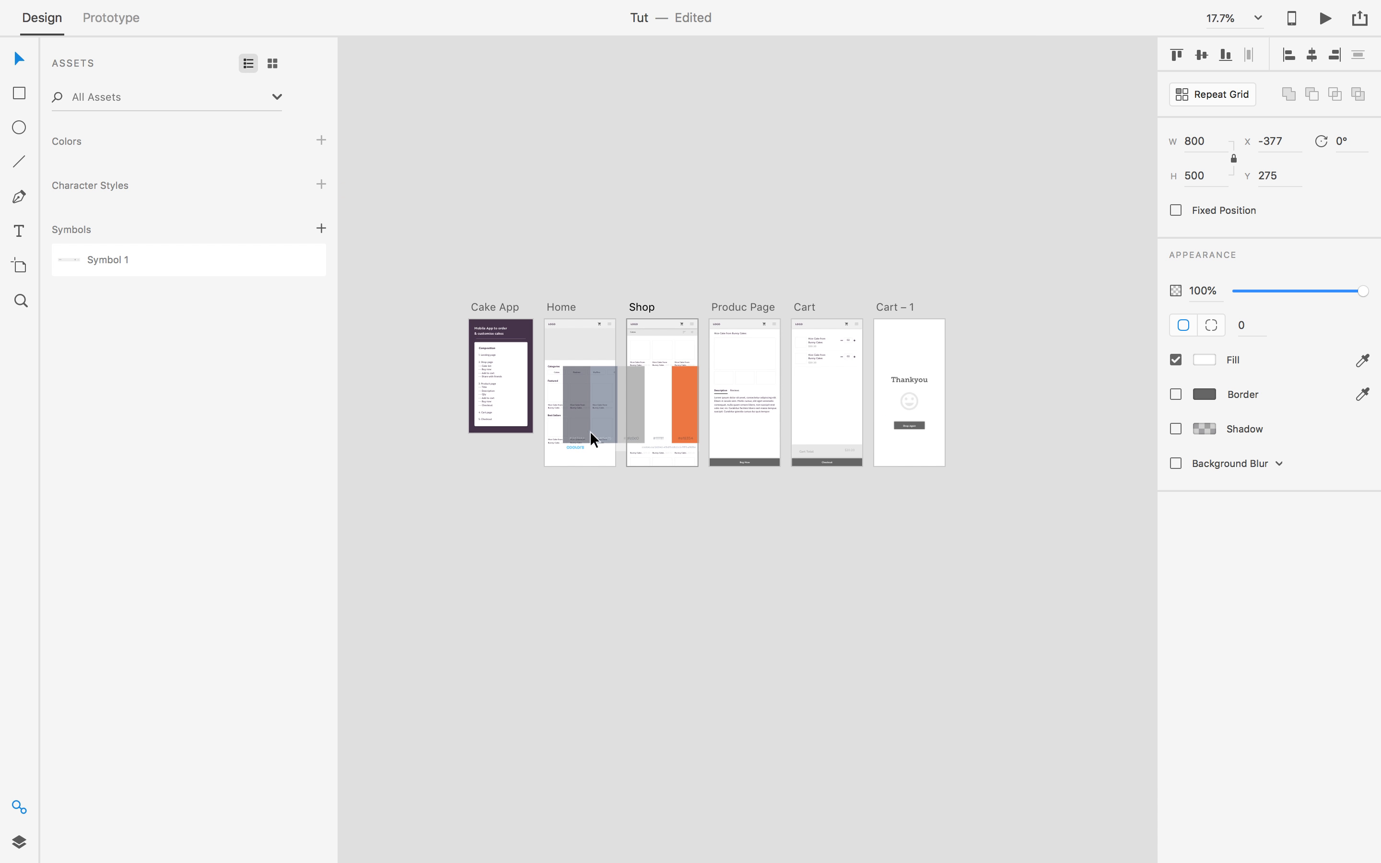
# Extend the Cake App artboard downward to a height of about 862.
pyautogui.doubleClick(495, 307)
pyautogui.press('Return')
pyautogui.moveTo(501, 434); pyautogui.dragTo(505, 467)
pyautogui.scroll(3, 512, 508)
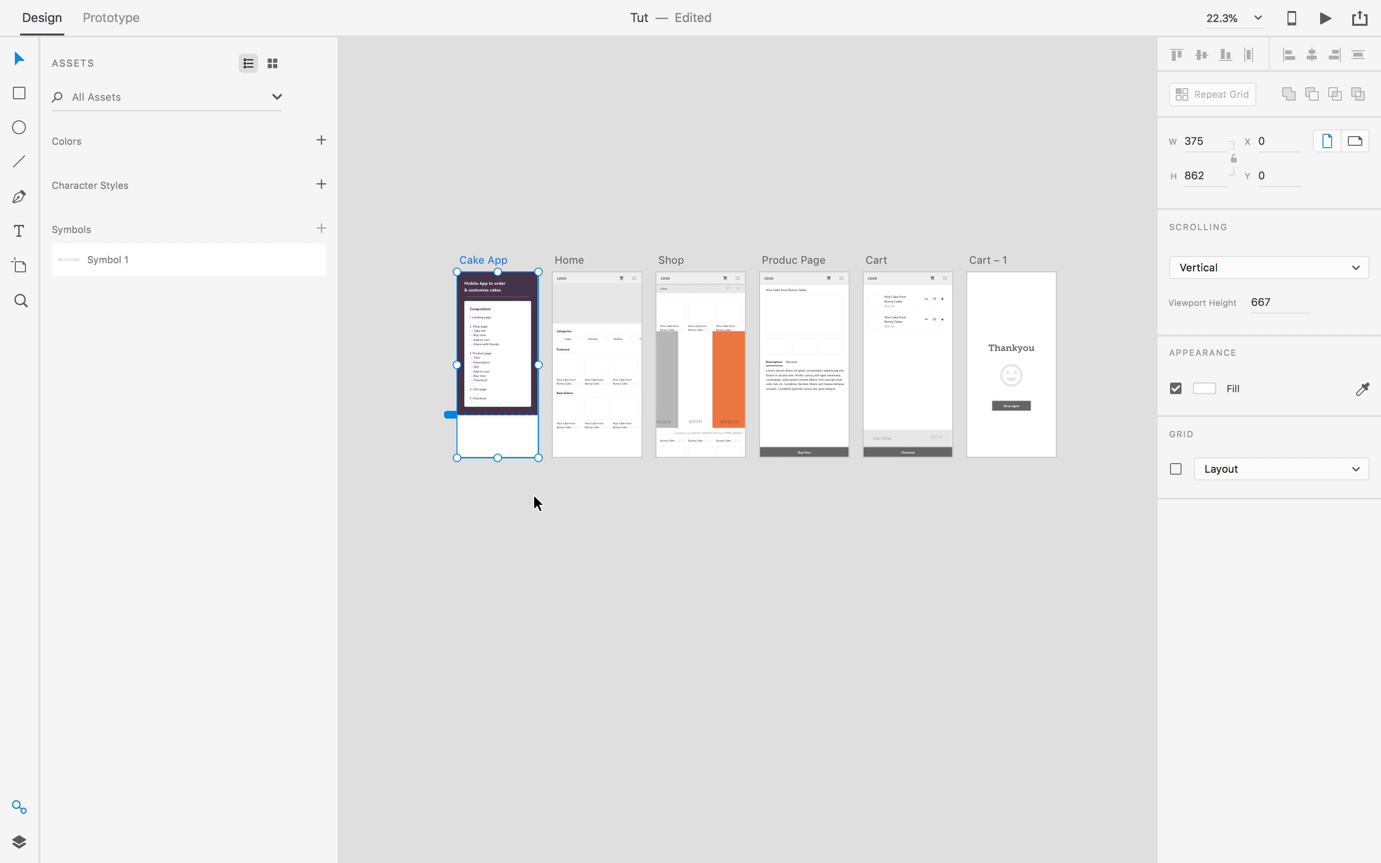
# Move the palette image into the empty space below the Composition list on the Cake App artboard and scale it to about 322 × 202.
pyautogui.moveTo(665, 394); pyautogui.dragTo(582, 441)
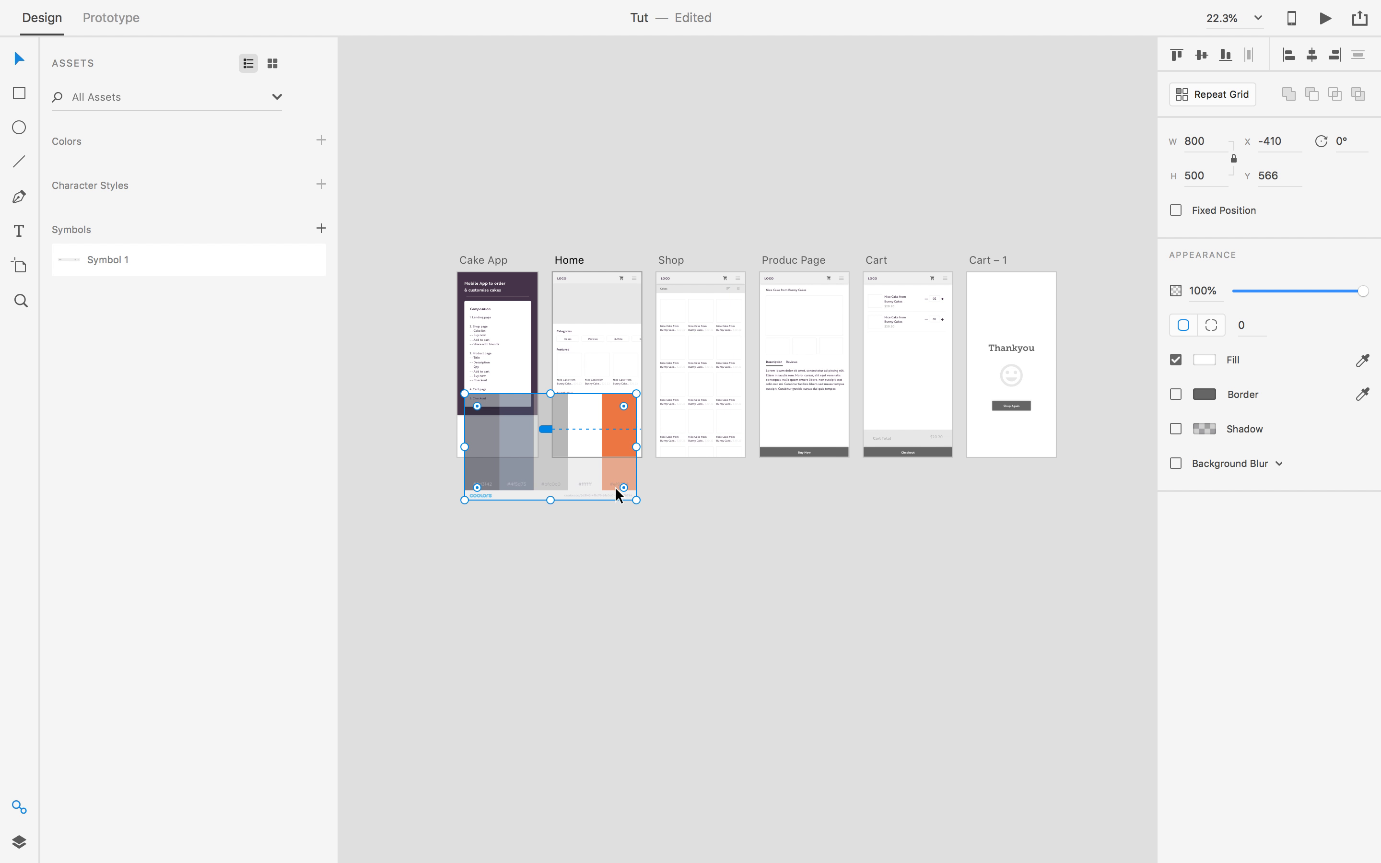
pyautogui.moveTo(634, 498); pyautogui.dragTo(544, 490)
pyautogui.scroll(3, 529, 446)
pyautogui.click(430, 163)
pyautogui.scroll(5, 563, 515)
pyautogui.scroll(1, 641, 518)
pyautogui.click(545, 479)
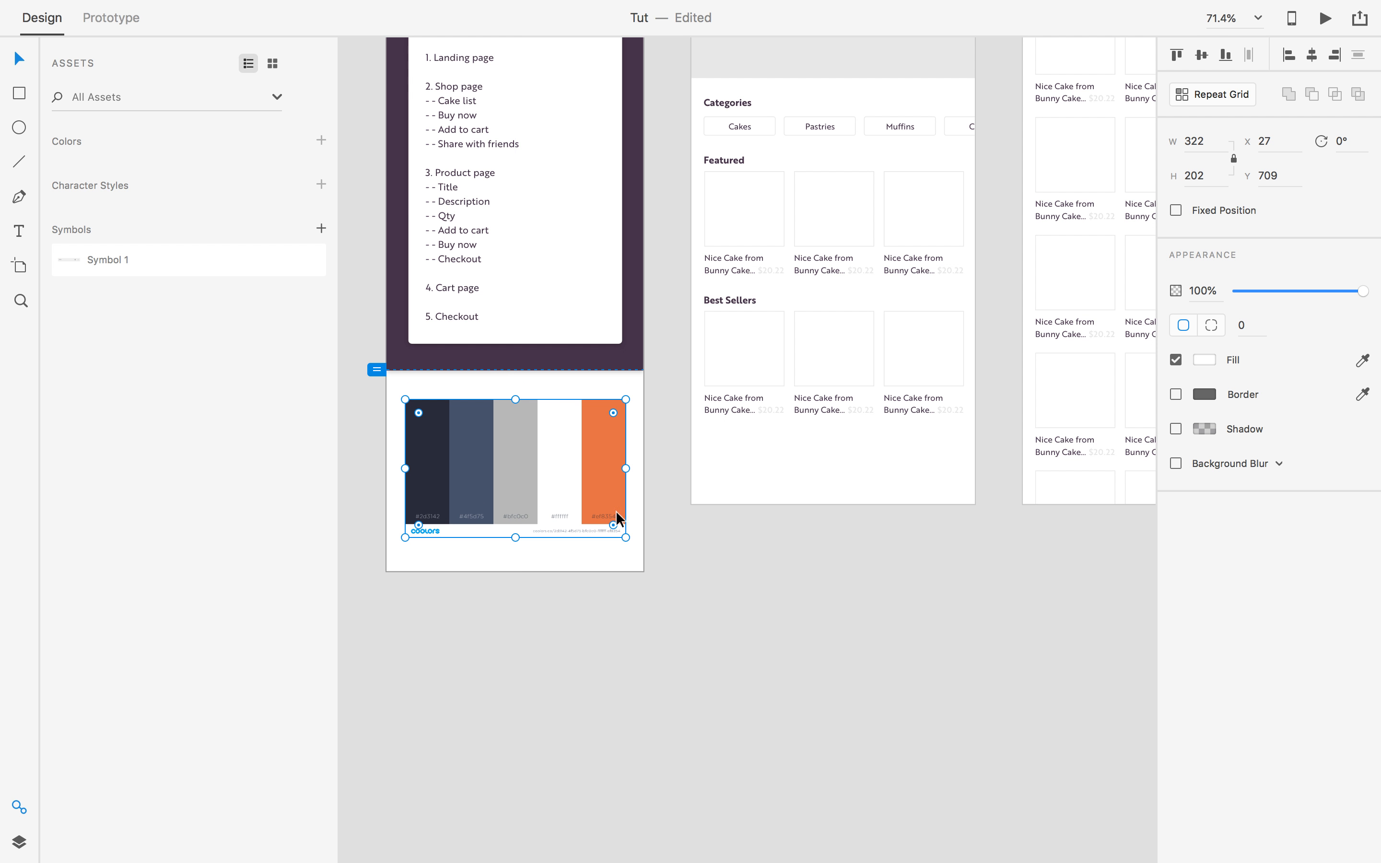
pyautogui.click(699, 531)
pyautogui.moveTo(747, 533); pyautogui.dragTo(679, 609)
pyautogui.scroll(5, 679, 610)
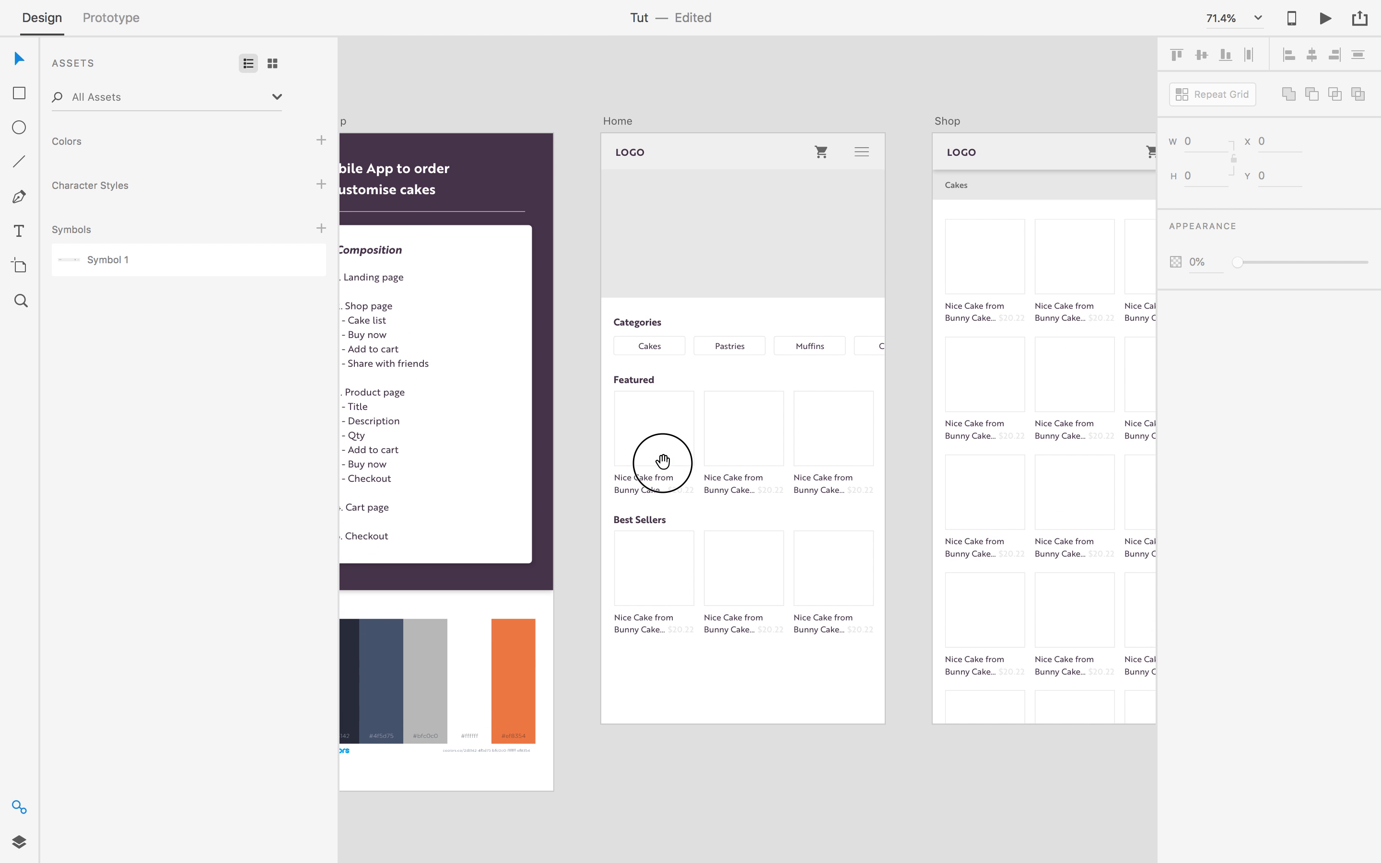
# Change the fill of the header bar on the Home artboard to white.
pyautogui.moveTo(599, 385)
pyautogui.mouseDown()
pyautogui.moveTo(619, 351)
pyautogui.moveTo(681, 330)
pyautogui.moveTo(664, 323)
pyautogui.moveTo(614, 370)
pyautogui.mouseUp()
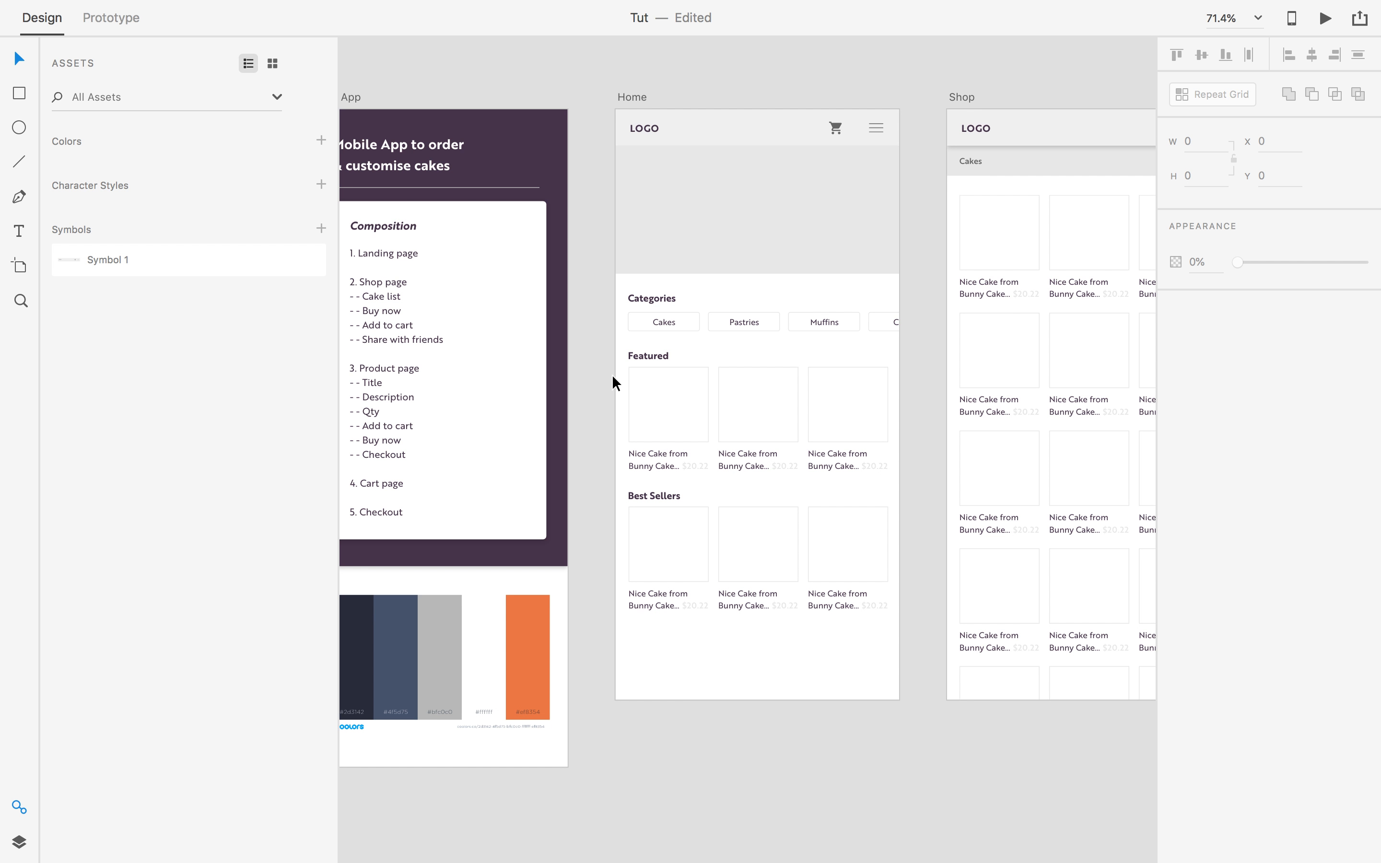
pyautogui.click(771, 154)
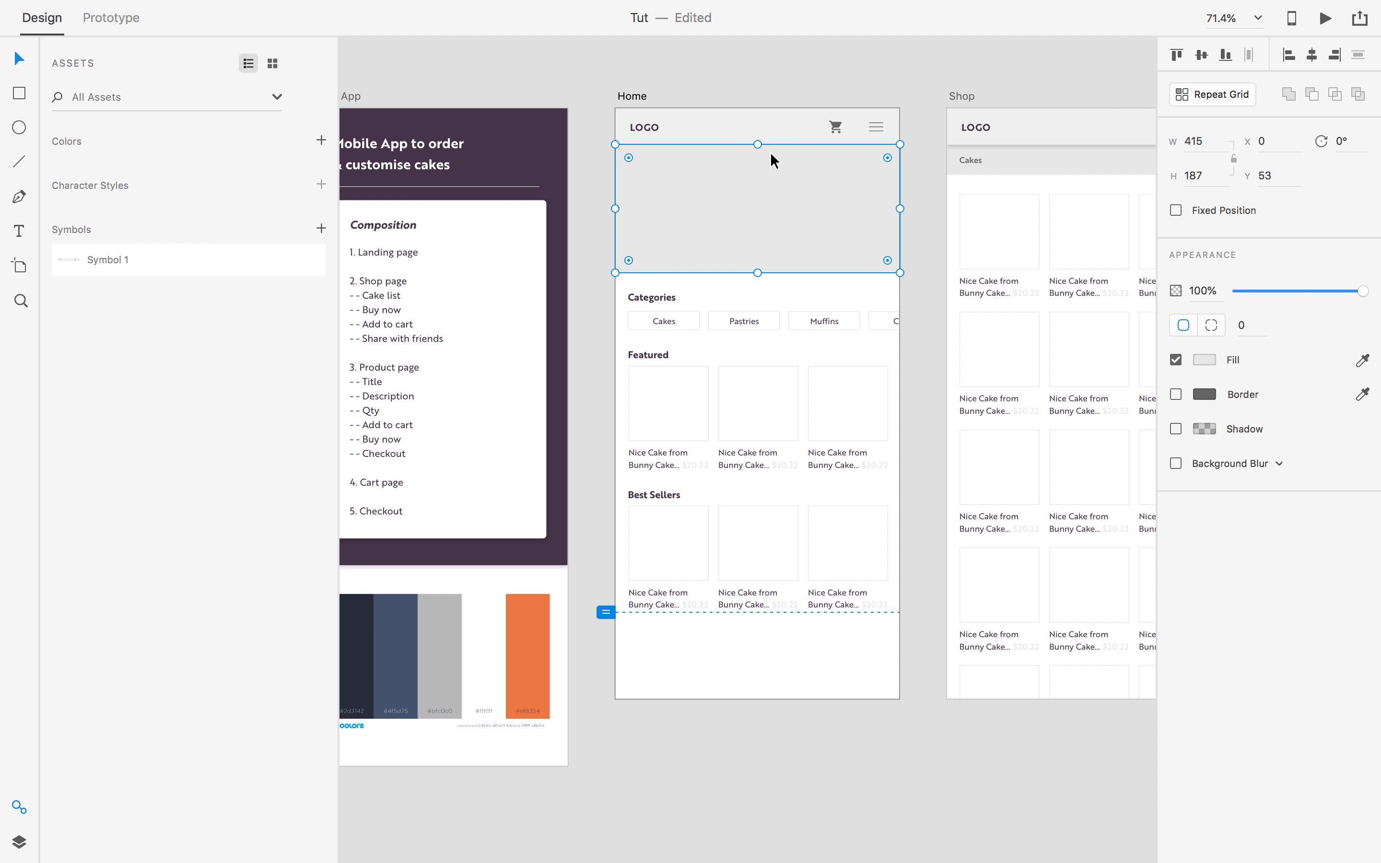
pyautogui.click(598, 141)
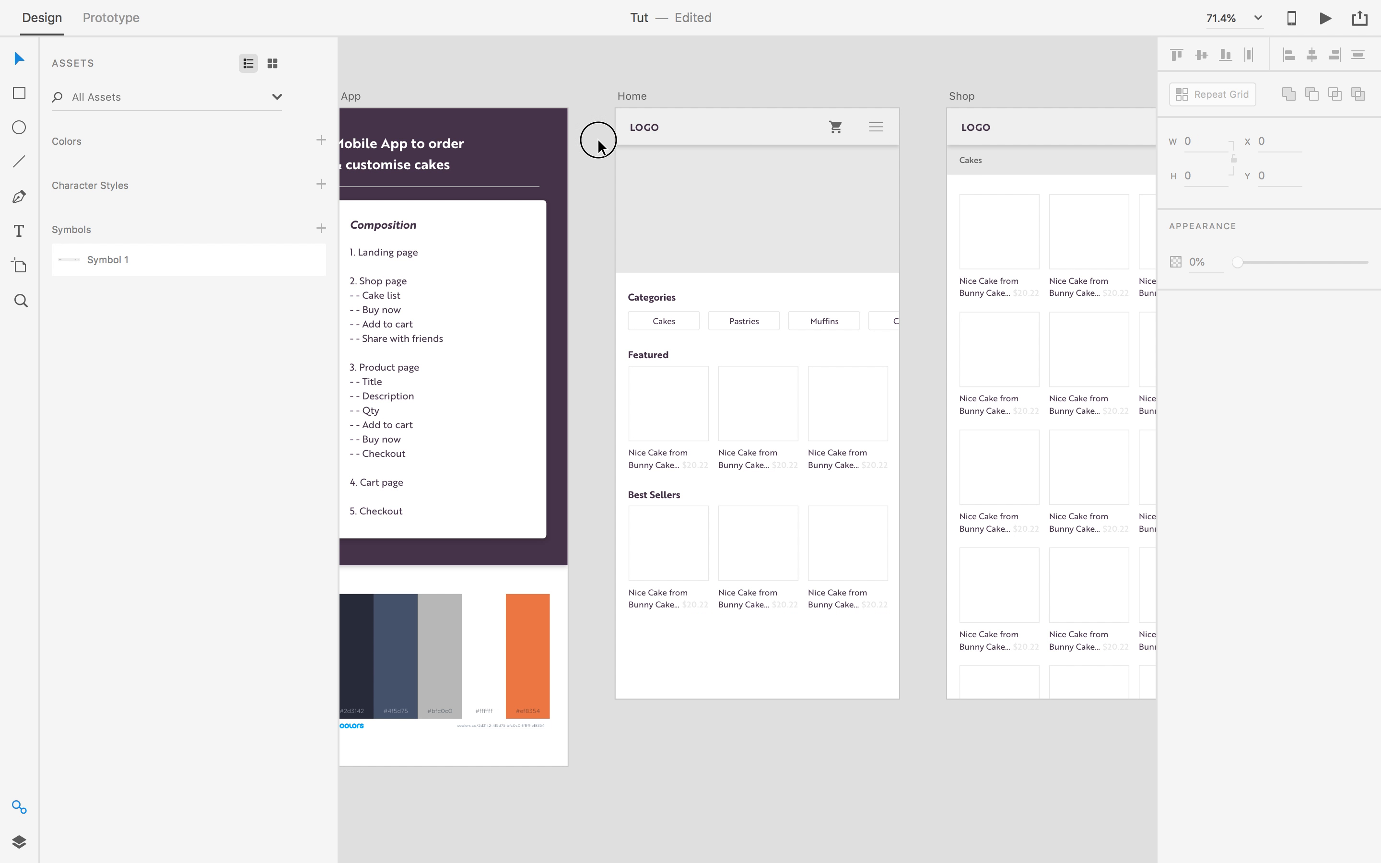
pyautogui.hscroll(1, 588, 157)
pyautogui.click(686, 127)
pyautogui.scroll(3, 714, 177)
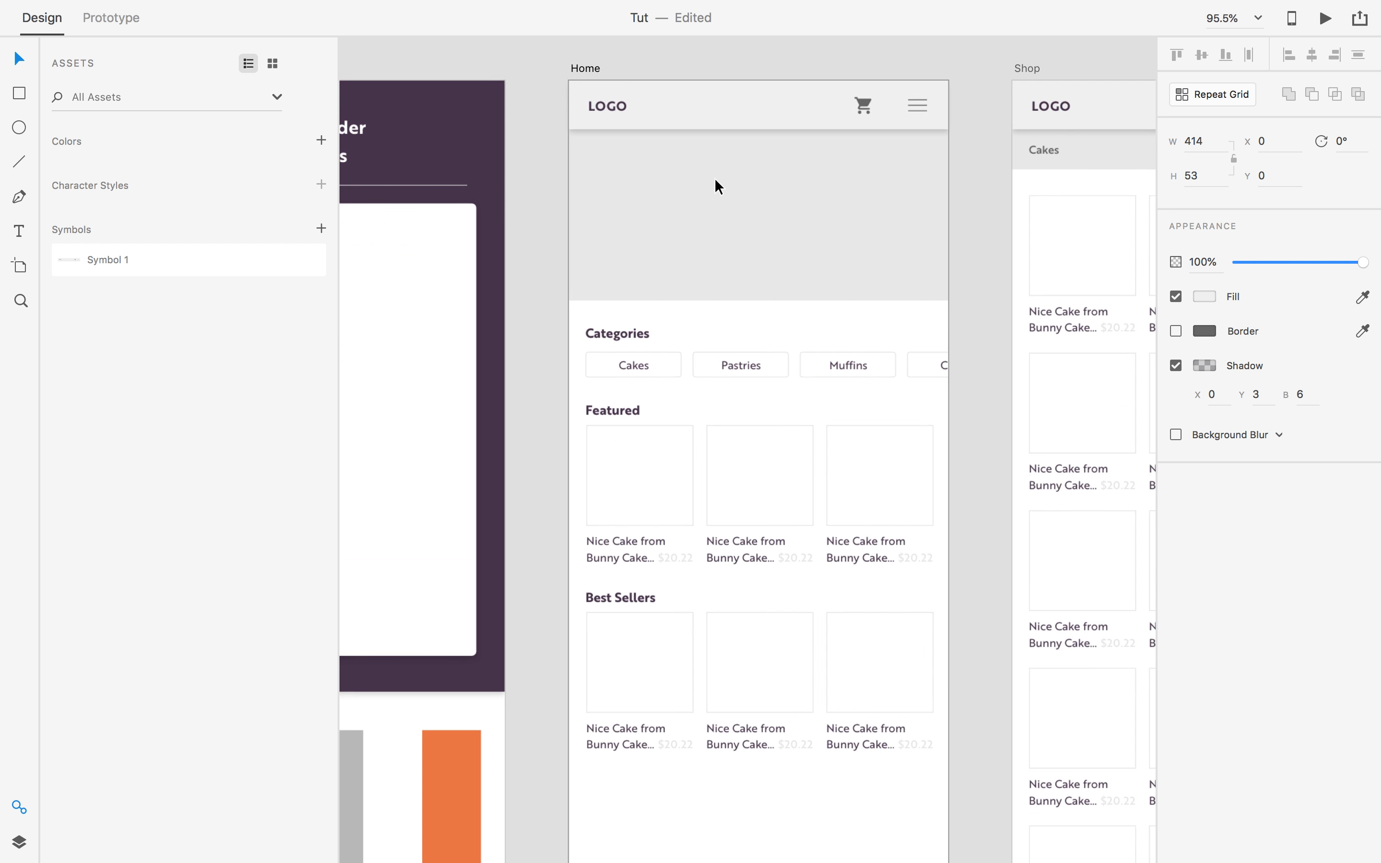
pyautogui.moveTo(715, 180); pyautogui.dragTo(580, 269)
pyautogui.click(1206, 298)
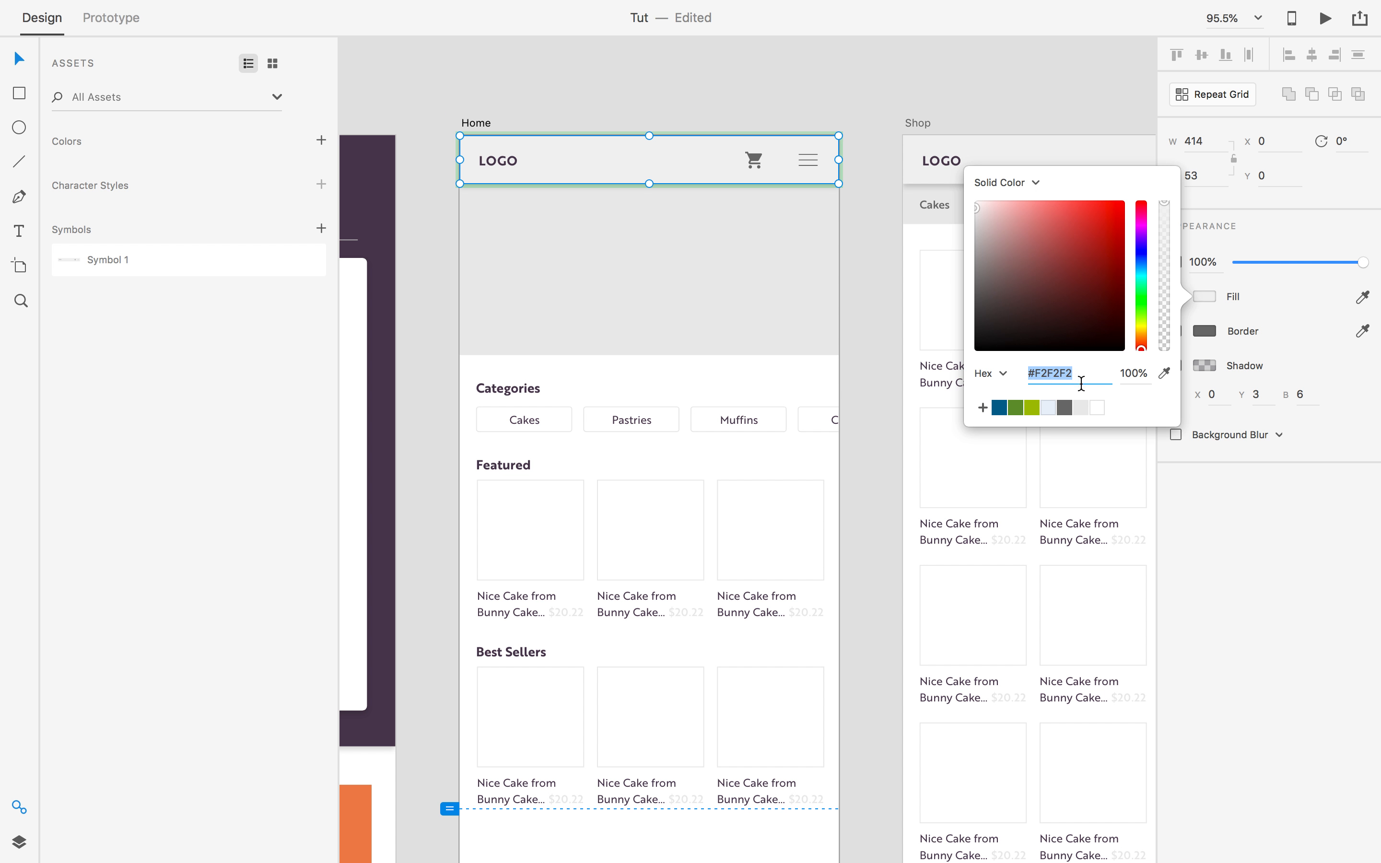
pyautogui.click(1098, 408)
pyautogui.click(456, 197)
# Recolor the LOGO text in the Home header with the dark navy #2d3142 sampled from the palette image.
pyautogui.keyDown('super'); pyautogui.click(511, 162); pyautogui.keyUp('super')
pyautogui.moveTo(568, 278); pyautogui.dragTo(830, 150)
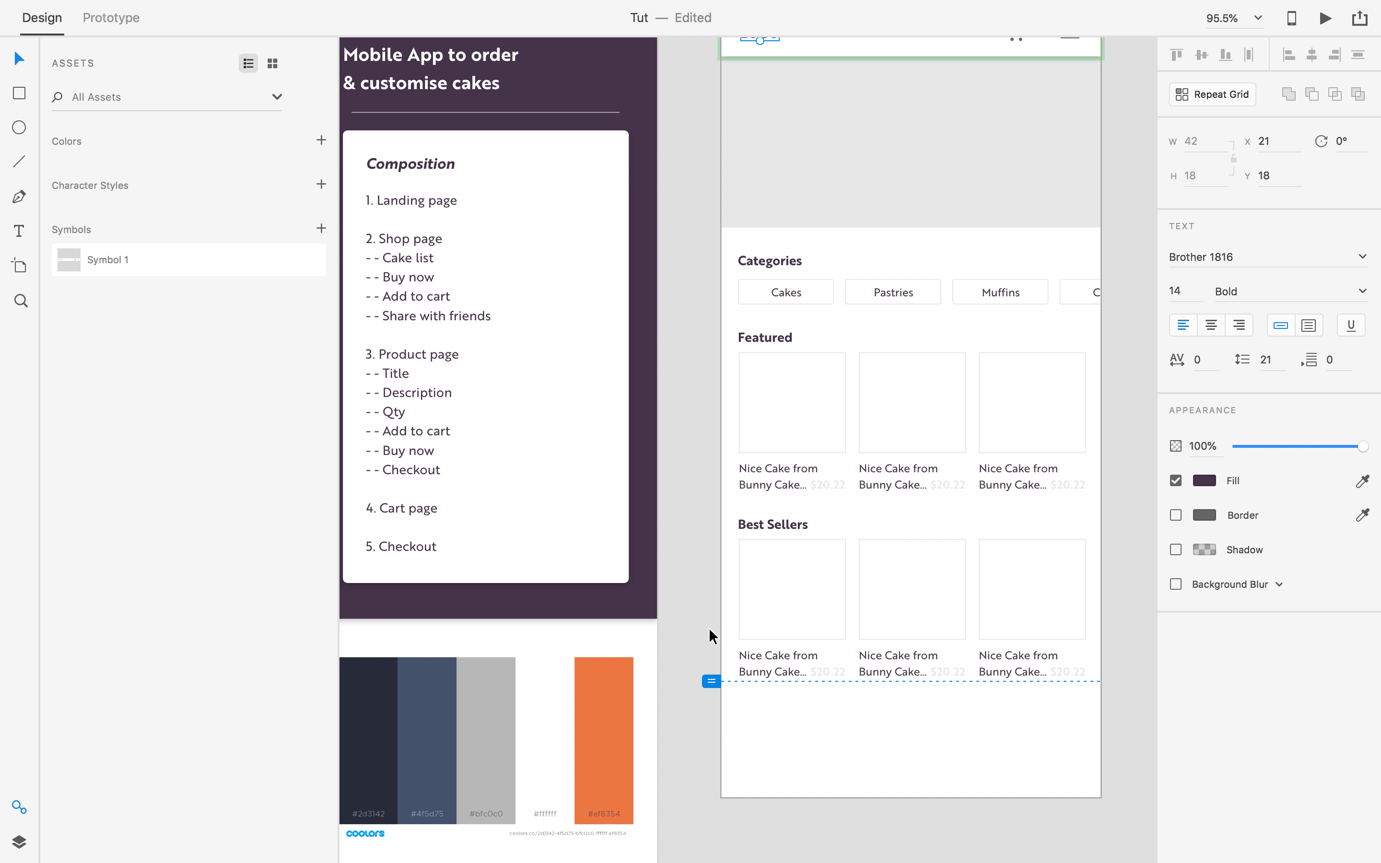
pyautogui.click(1363, 482)
pyautogui.click(393, 686)
pyautogui.click(686, 322)
pyautogui.moveTo(687, 318); pyautogui.dragTo(661, 357)
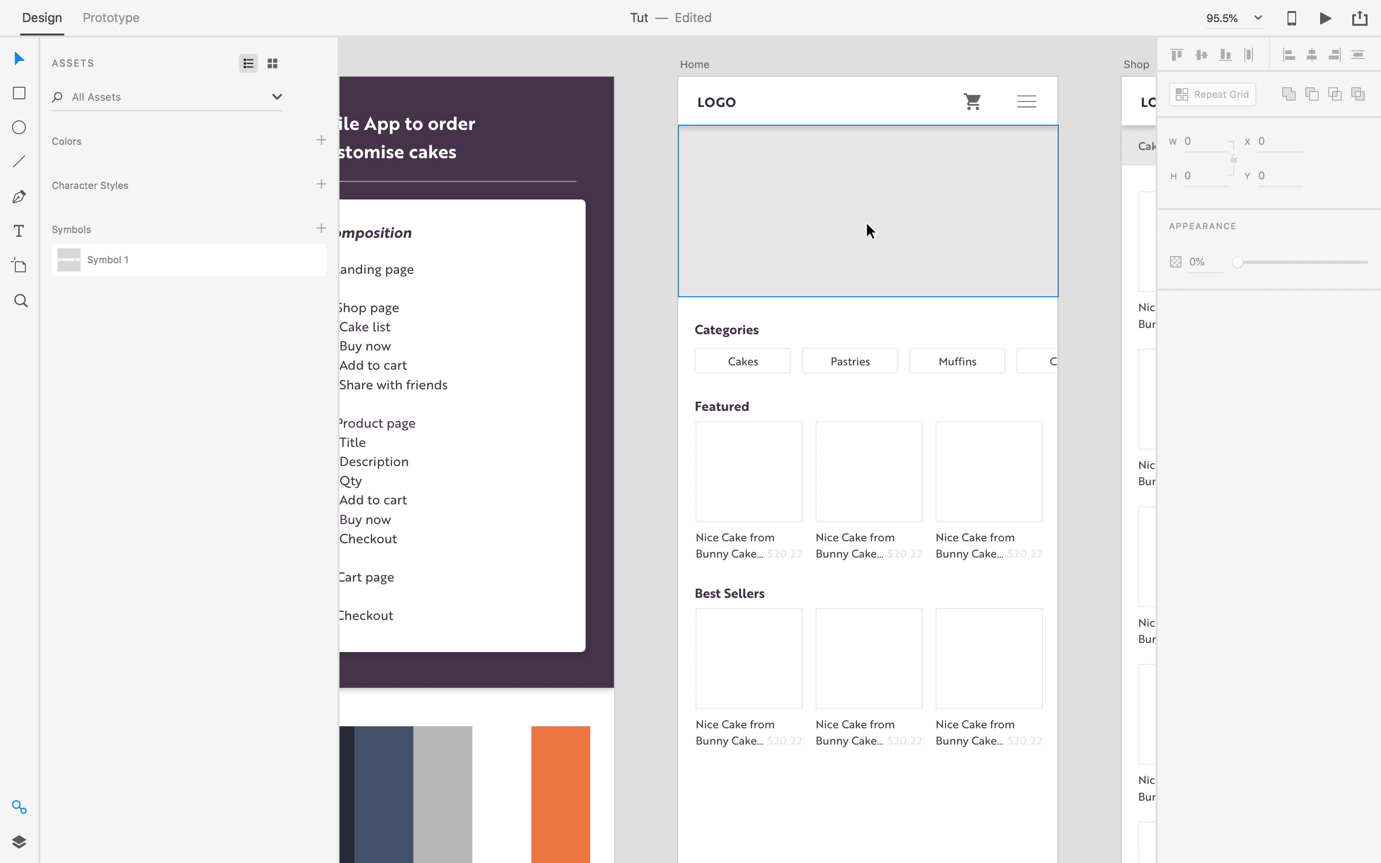
pyautogui.scroll(-2, 925, 180)
pyautogui.doubleClick(973, 64)
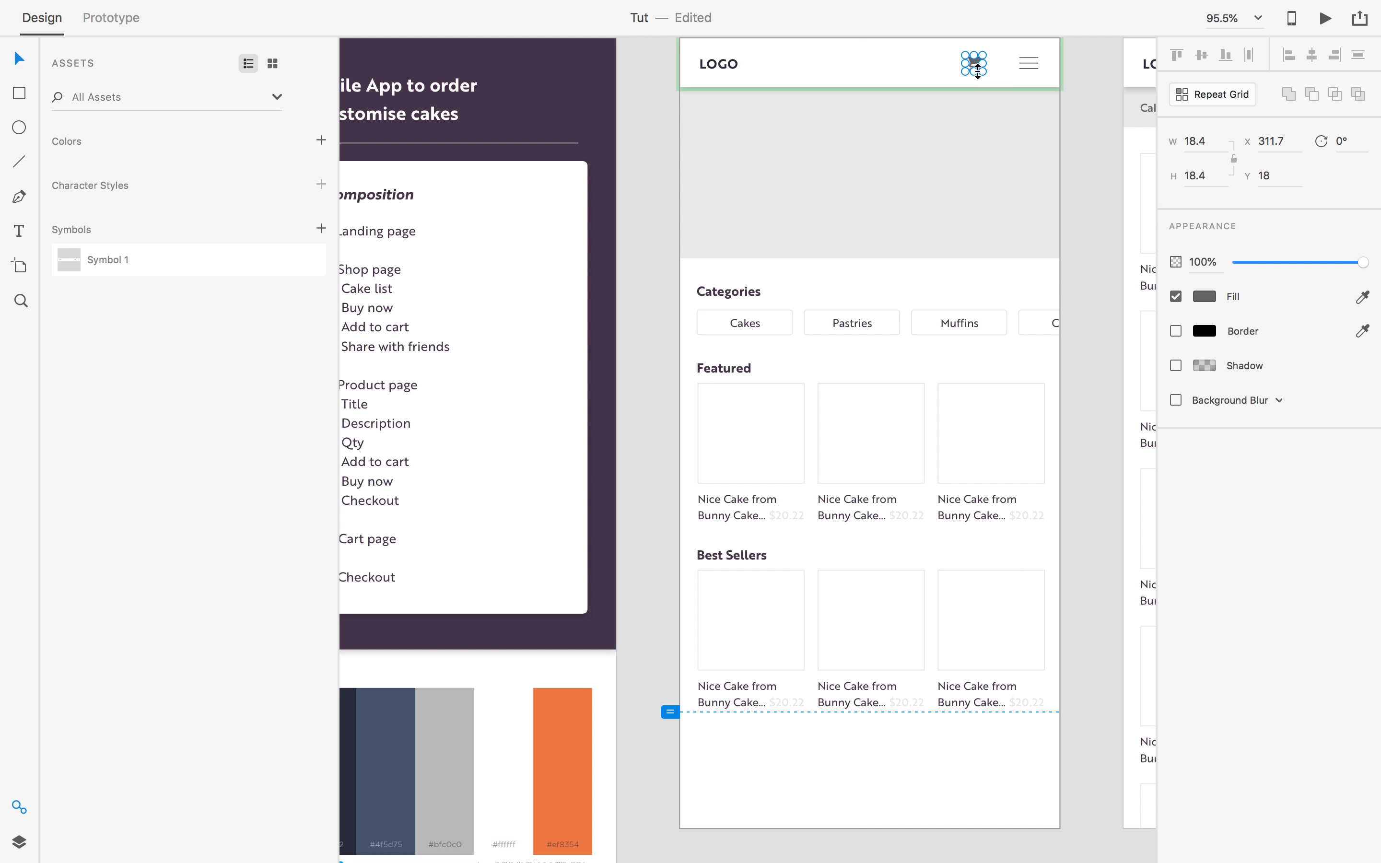
pyautogui.click(1204, 297)
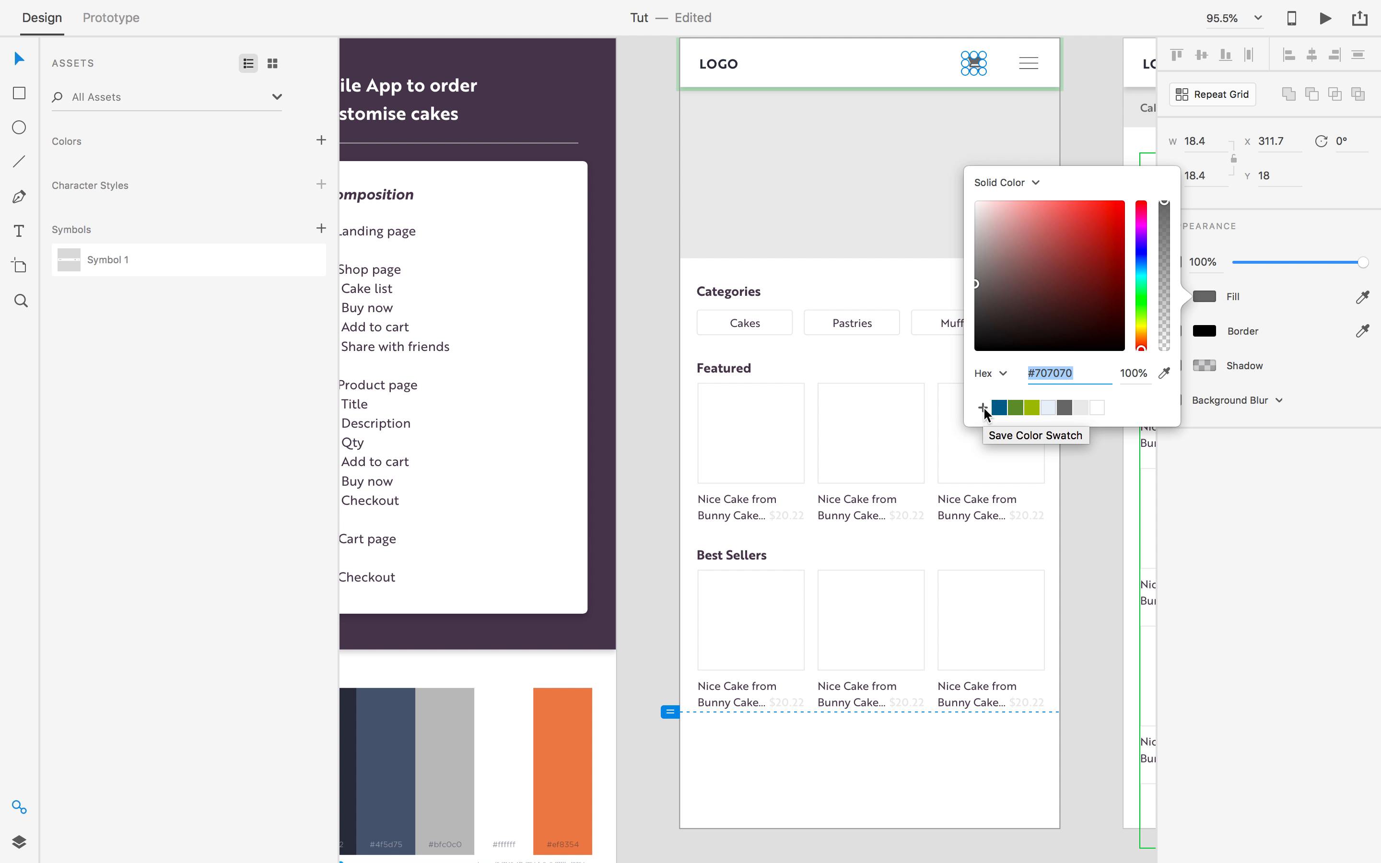
pyautogui.click(1163, 379)
pyautogui.press('Escape')
pyautogui.moveTo(522, 580); pyautogui.dragTo(580, 491)
pyautogui.press('super+z')
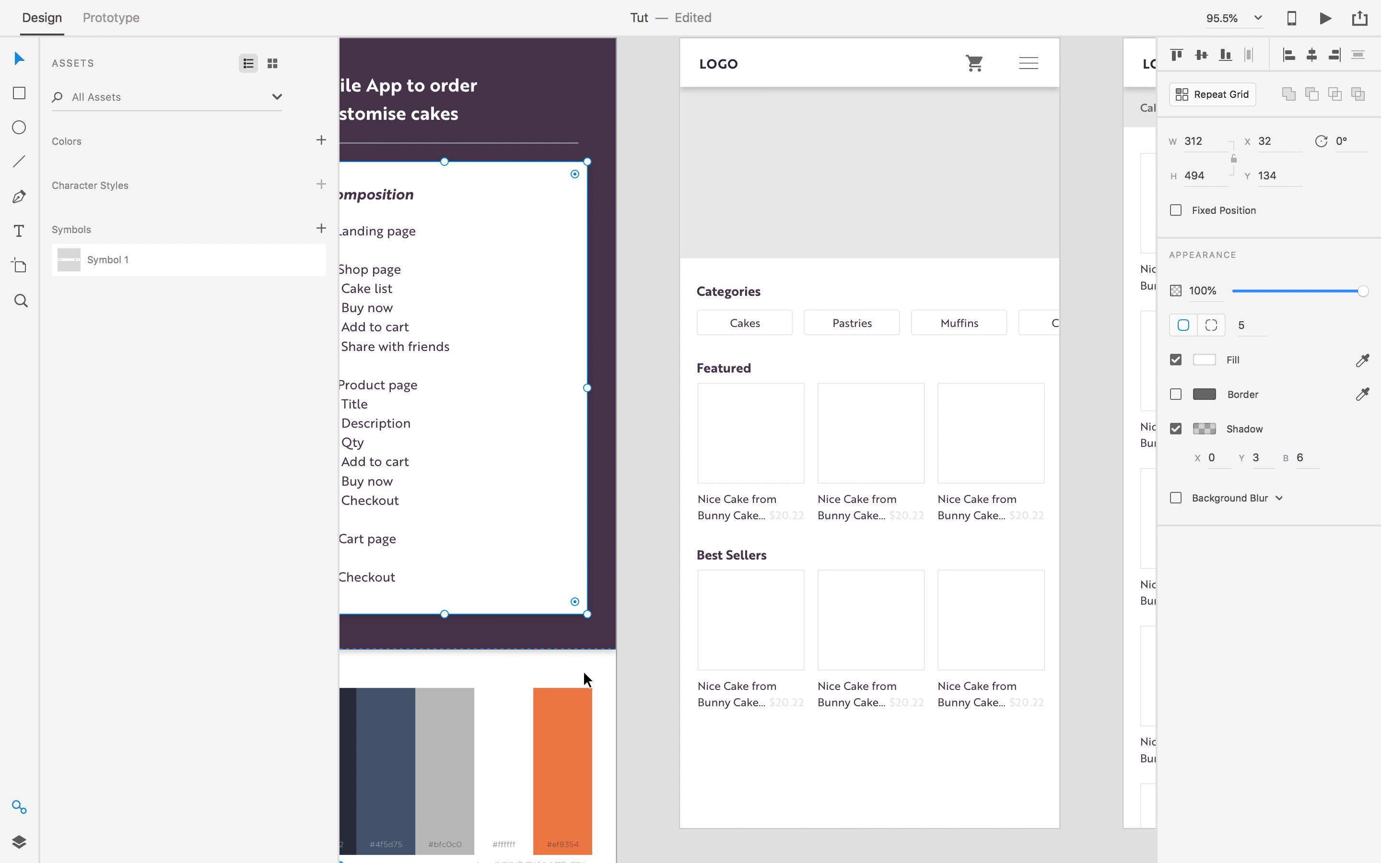
# Try filling the white Composition card with colors sampled from the canvas, including orange #EF8354, and undo each change.
pyautogui.click(1210, 362)
pyautogui.click(1164, 436)
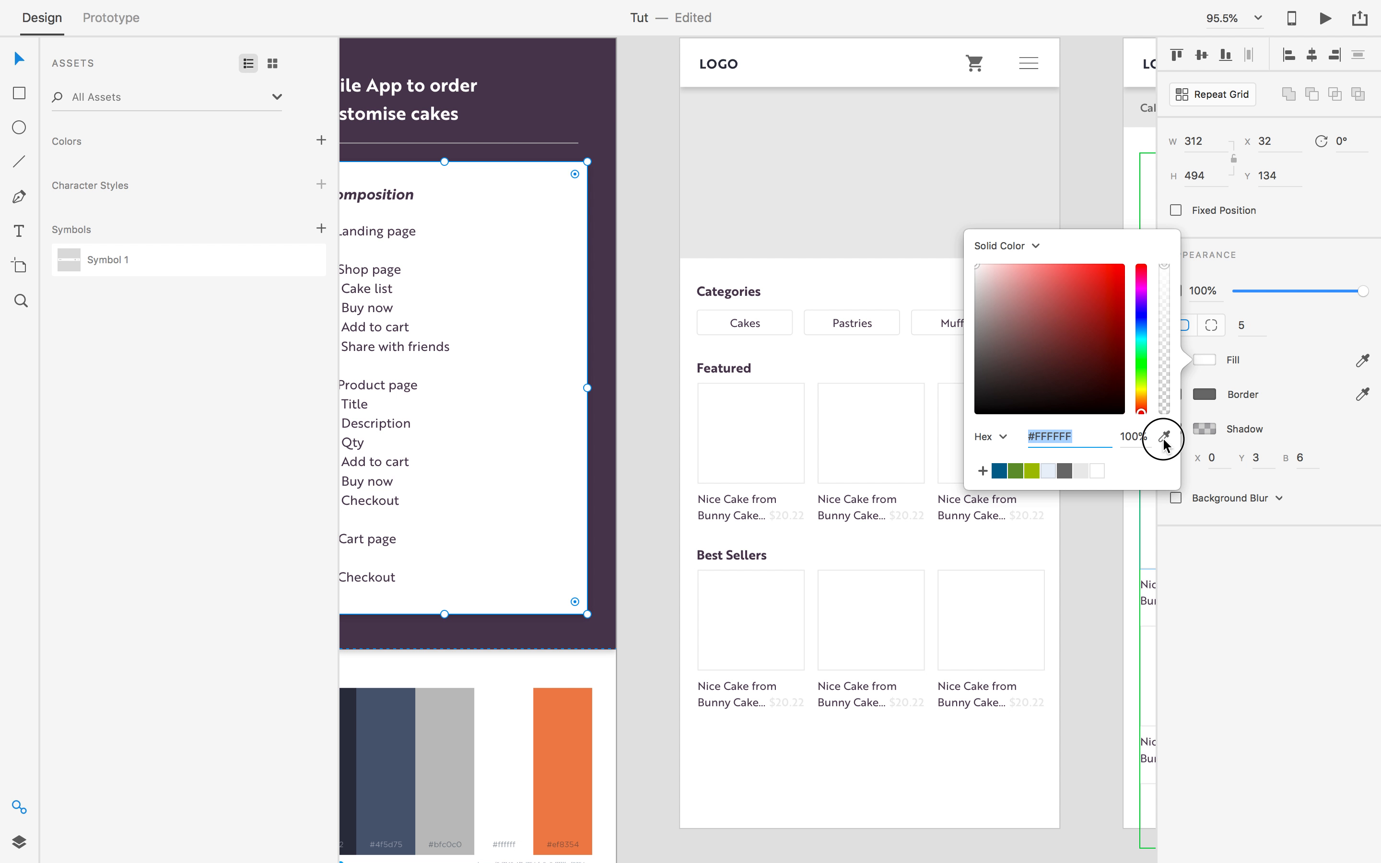
pyautogui.click(560, 651)
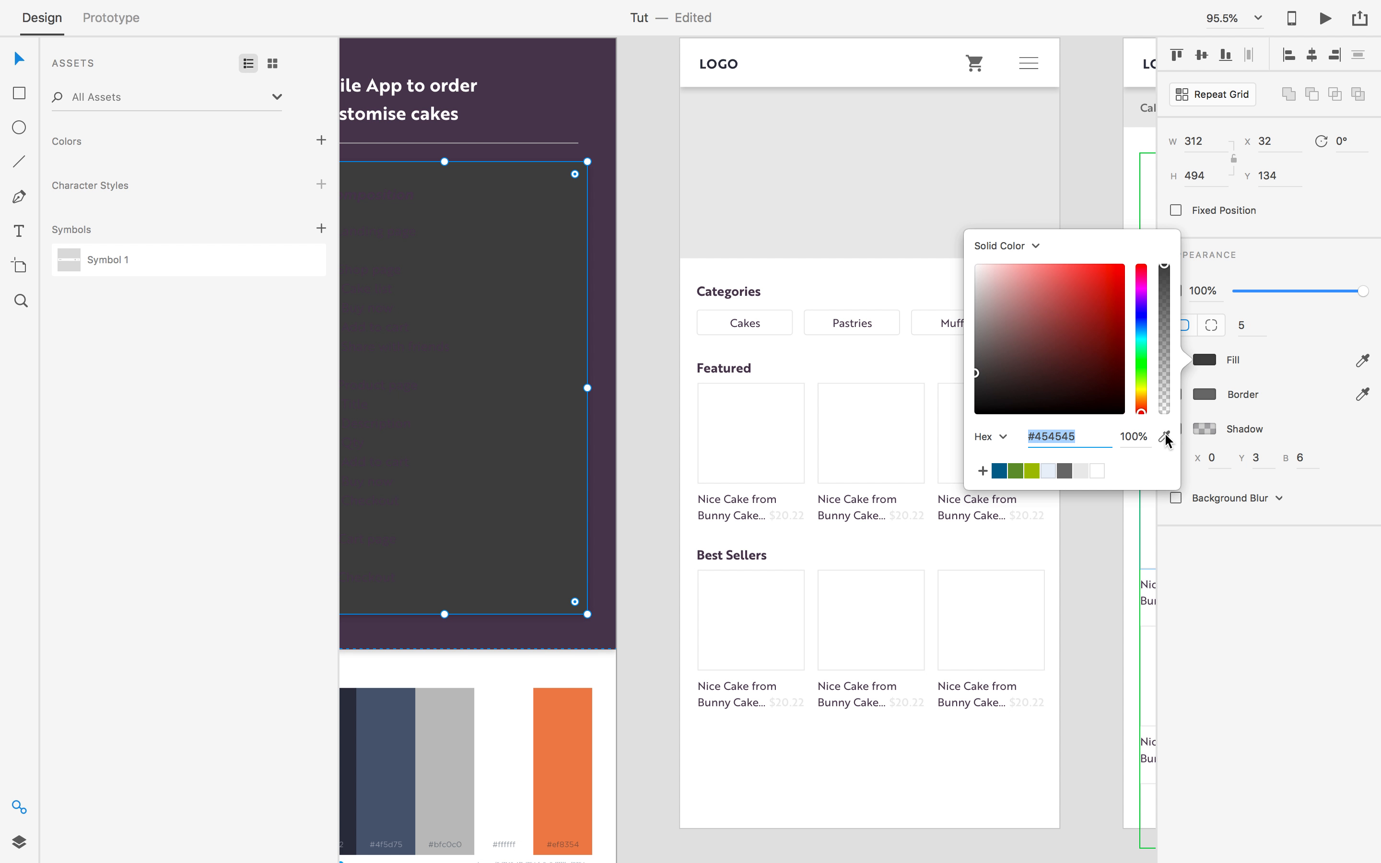
pyautogui.press('Escape')
pyautogui.press('super+z')
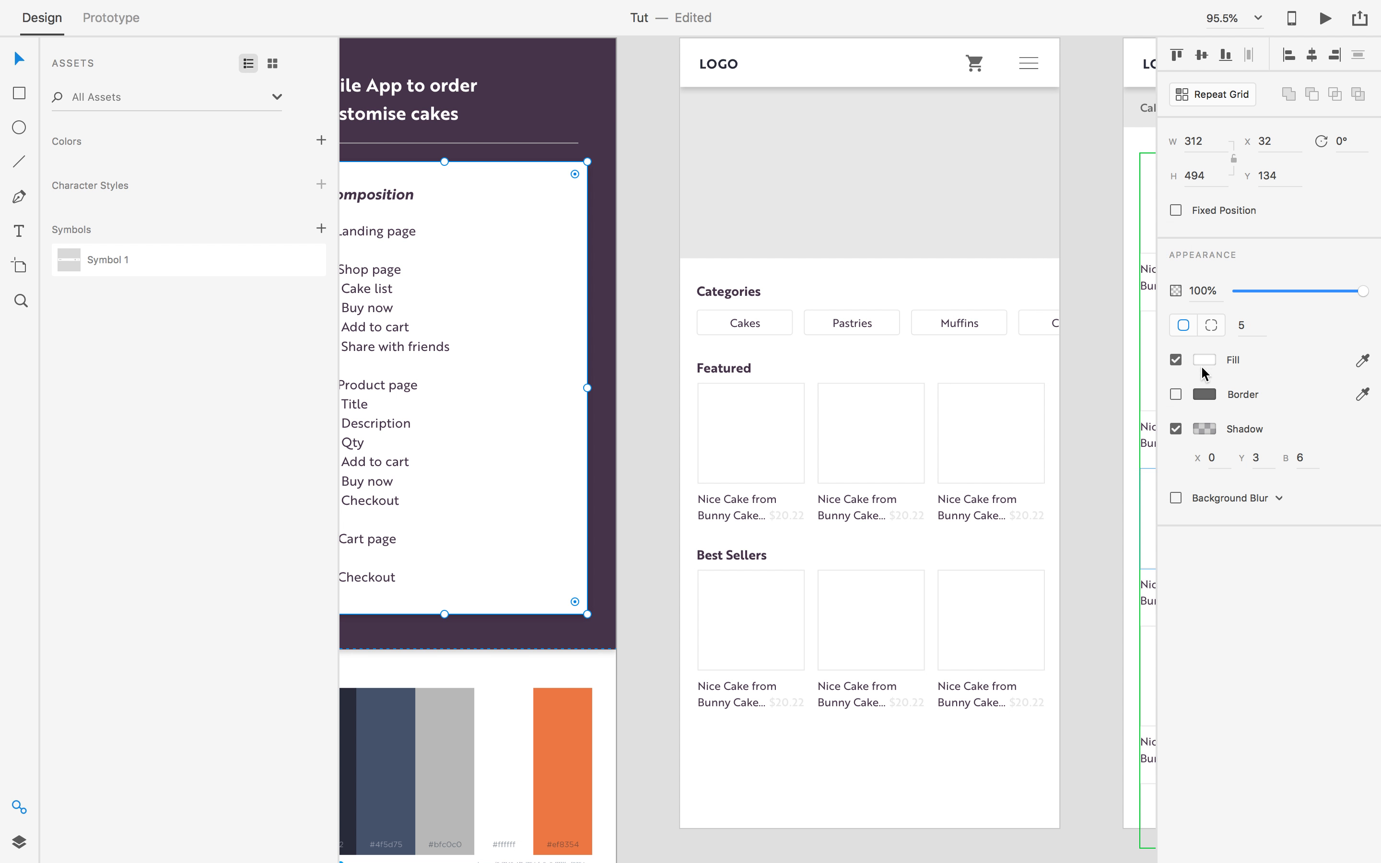
pyautogui.click(1202, 373)
pyautogui.click(1167, 437)
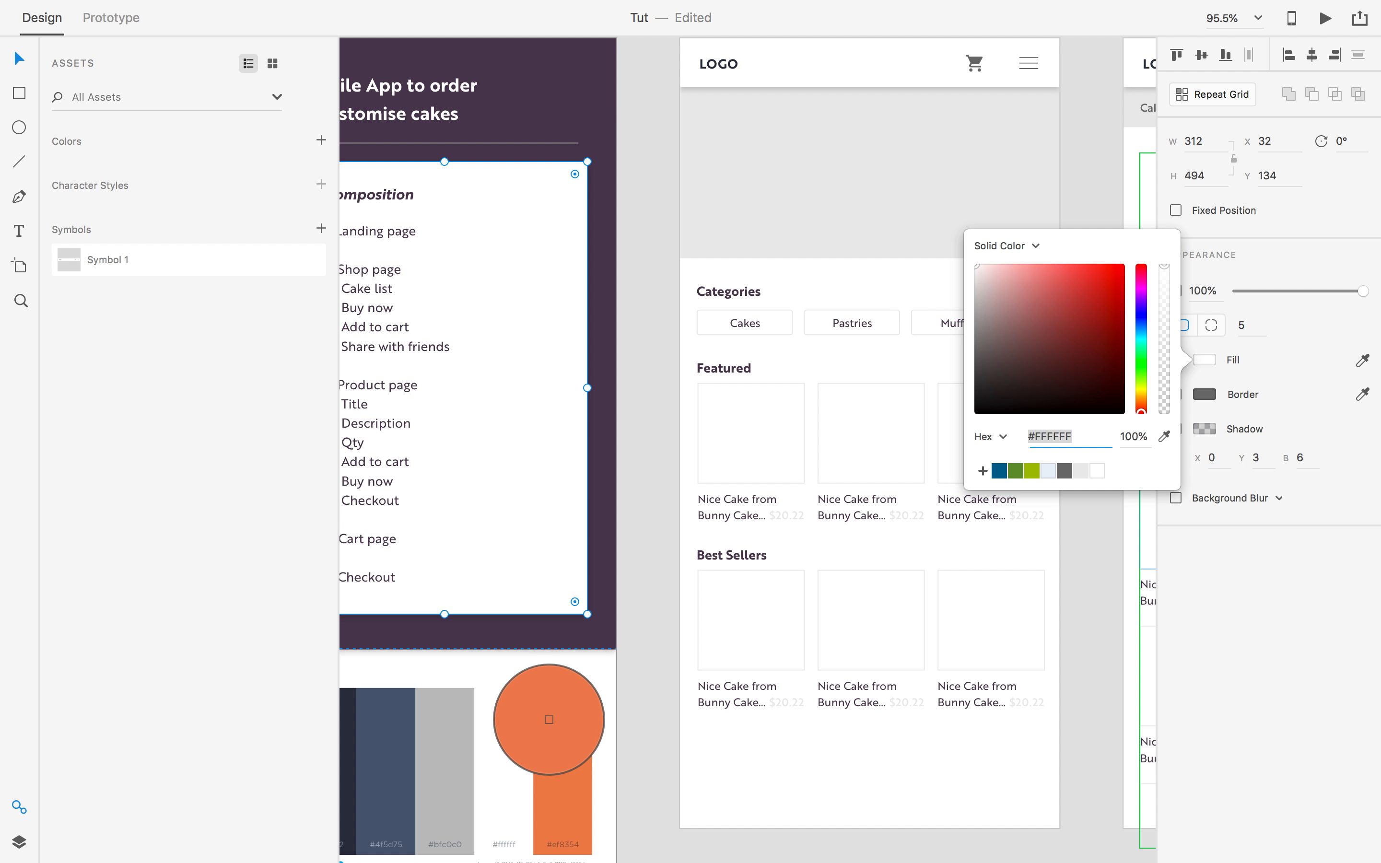
pyautogui.click(550, 719)
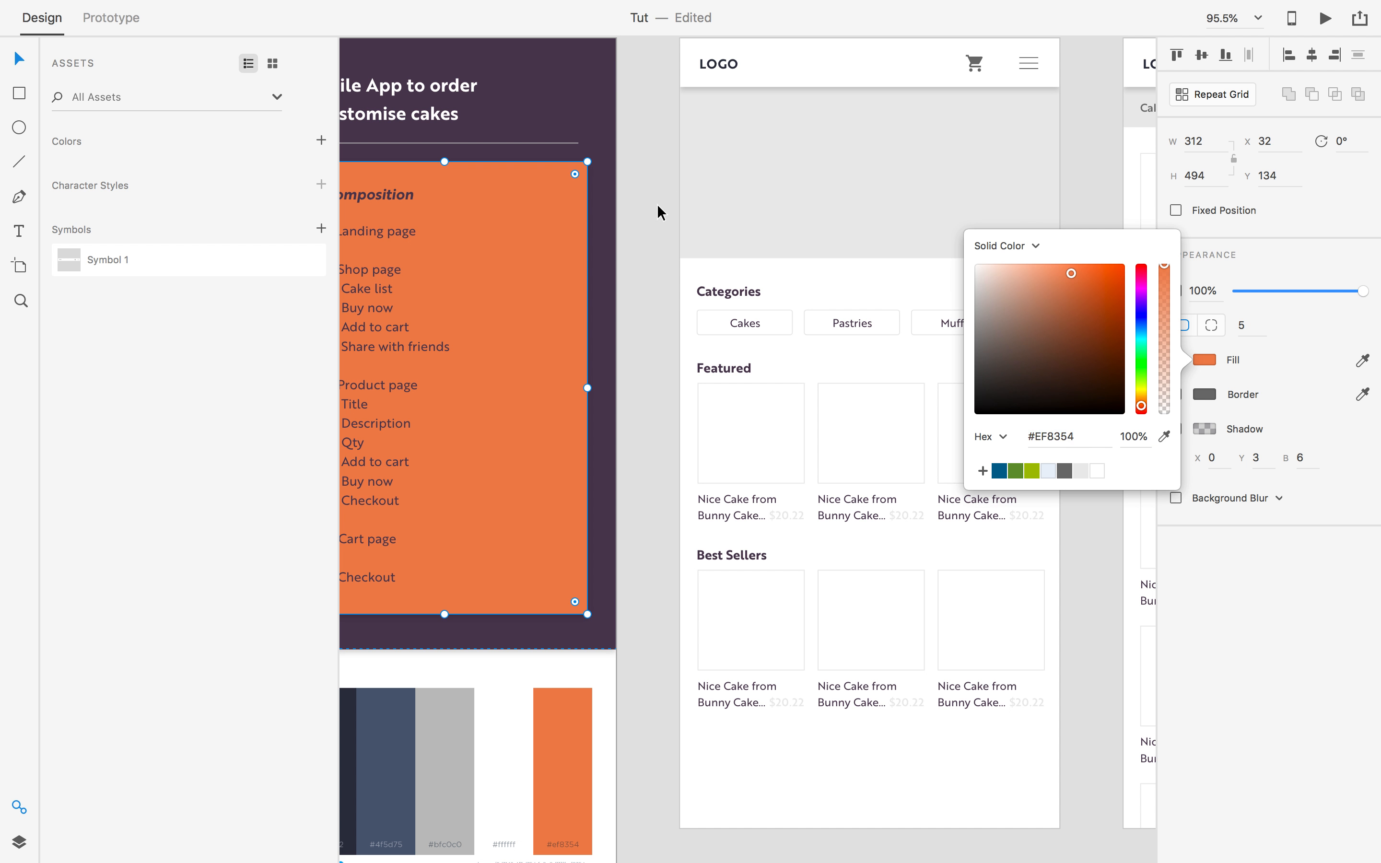
pyautogui.hotkey('ctrl', 'z')
# Fill the cart icon in the Home header with the orange #EF8354 sampled from the palette image.
pyautogui.click(978, 61)
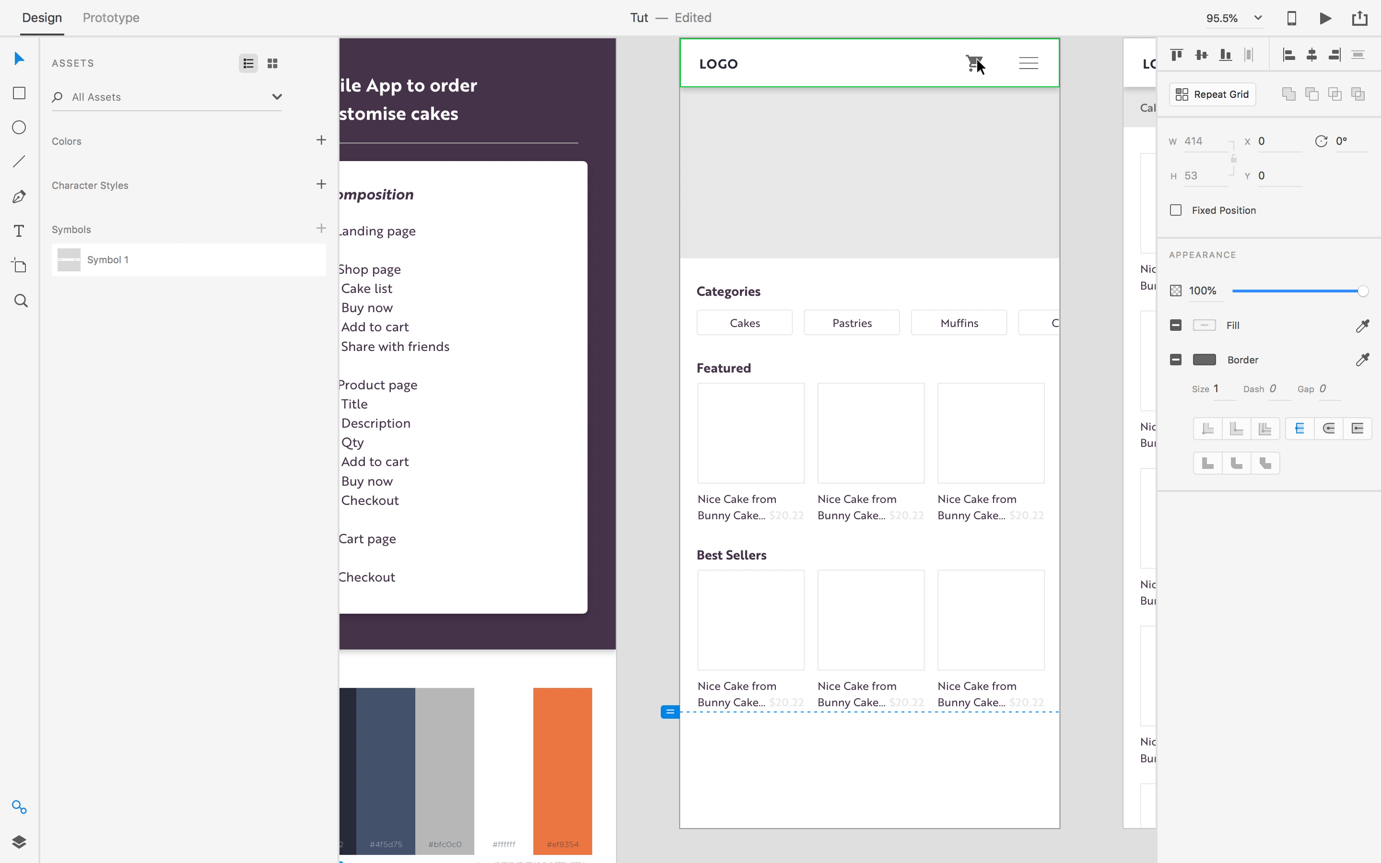
pyautogui.doubleClick(977, 58)
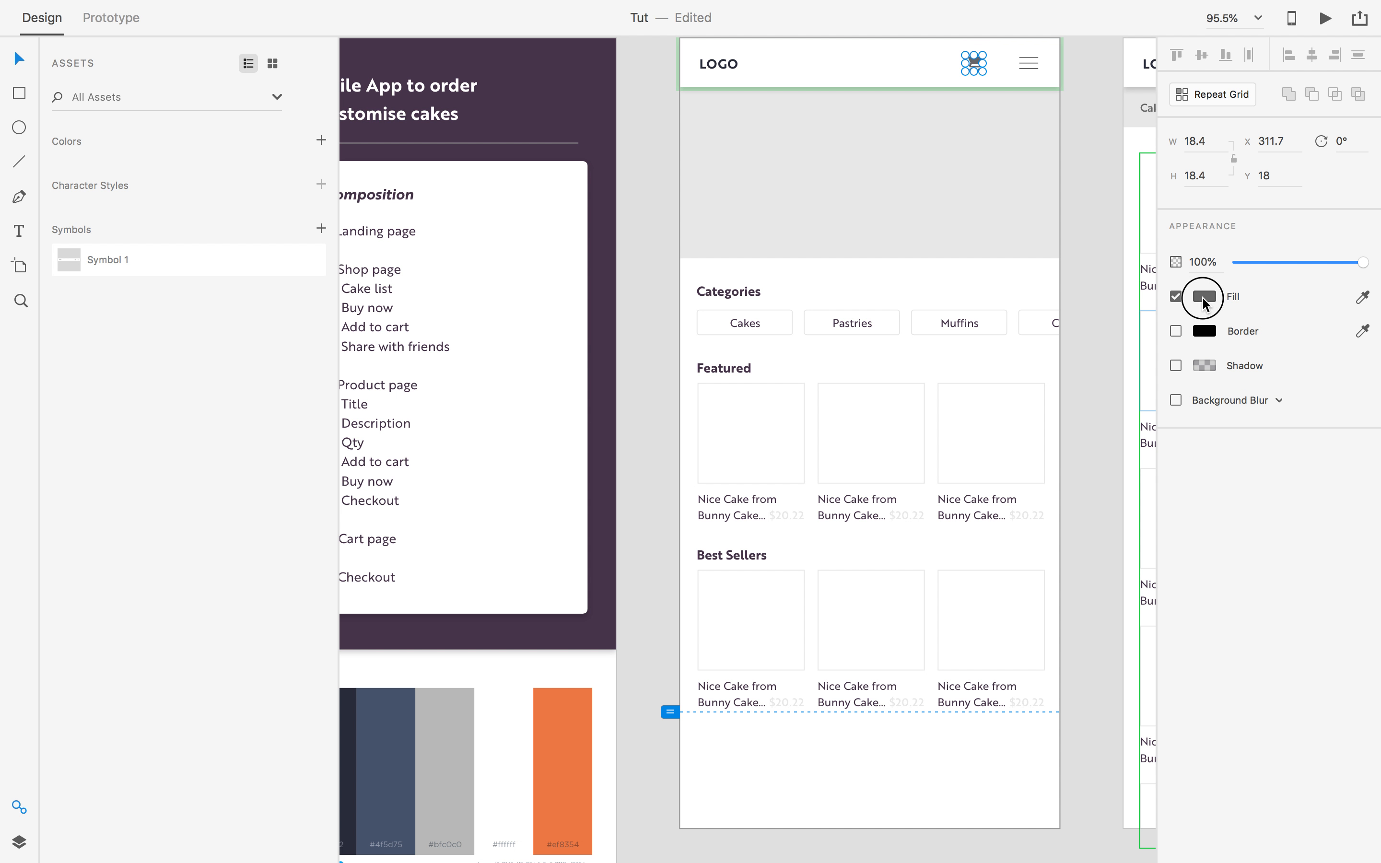
pyautogui.click(1204, 296)
pyautogui.click(1167, 374)
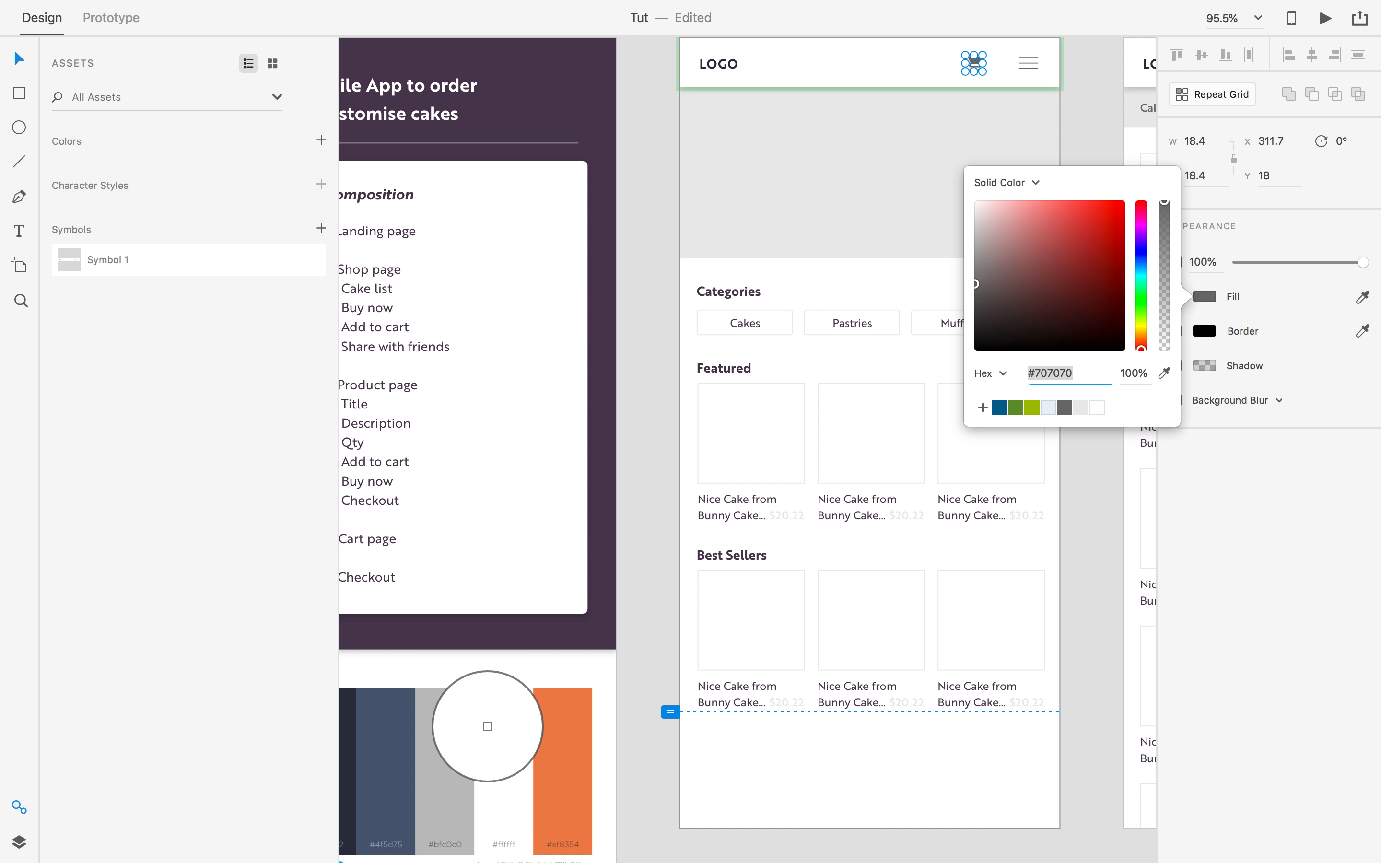
pyautogui.click(546, 731)
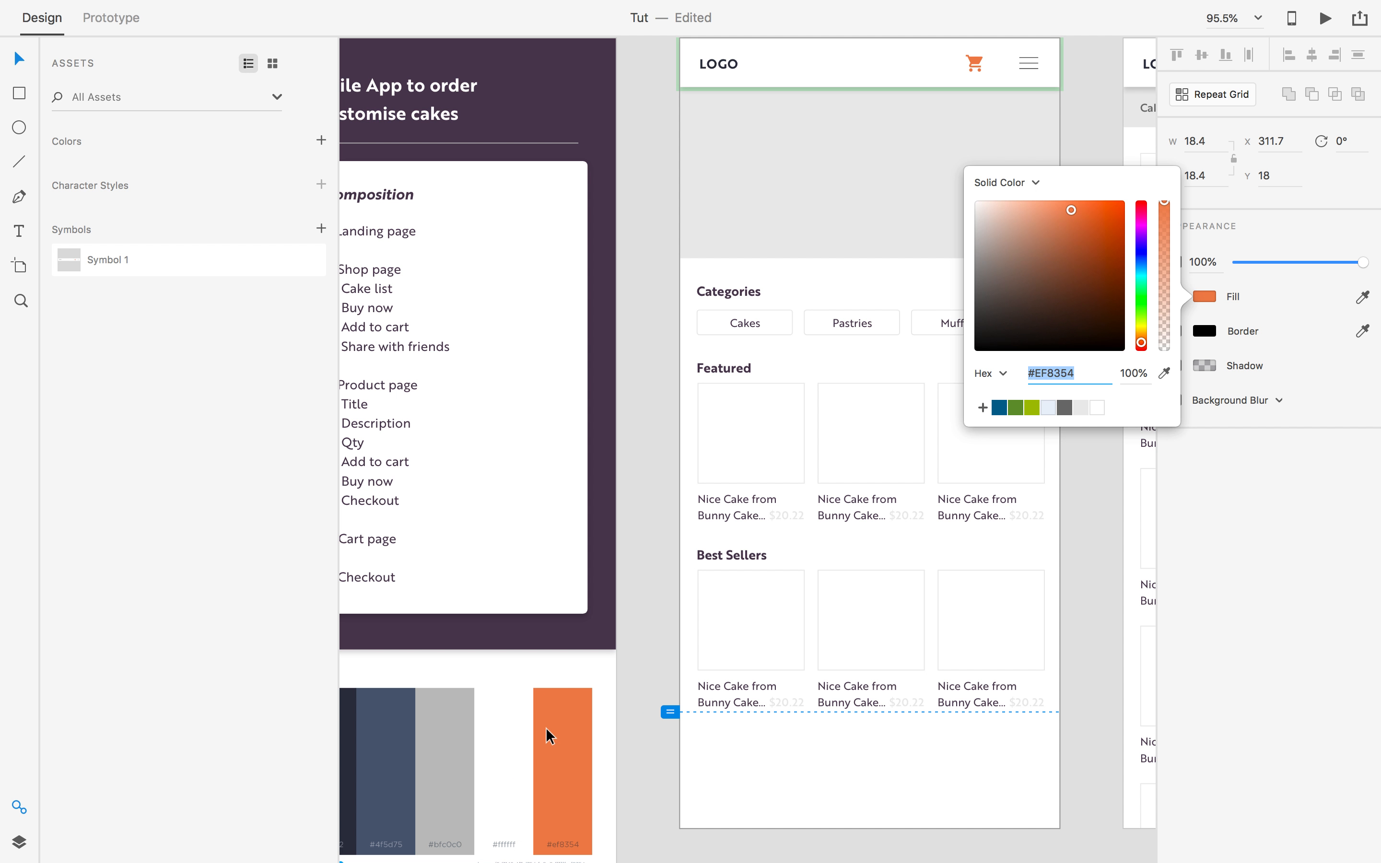
pyautogui.click(665, 283)
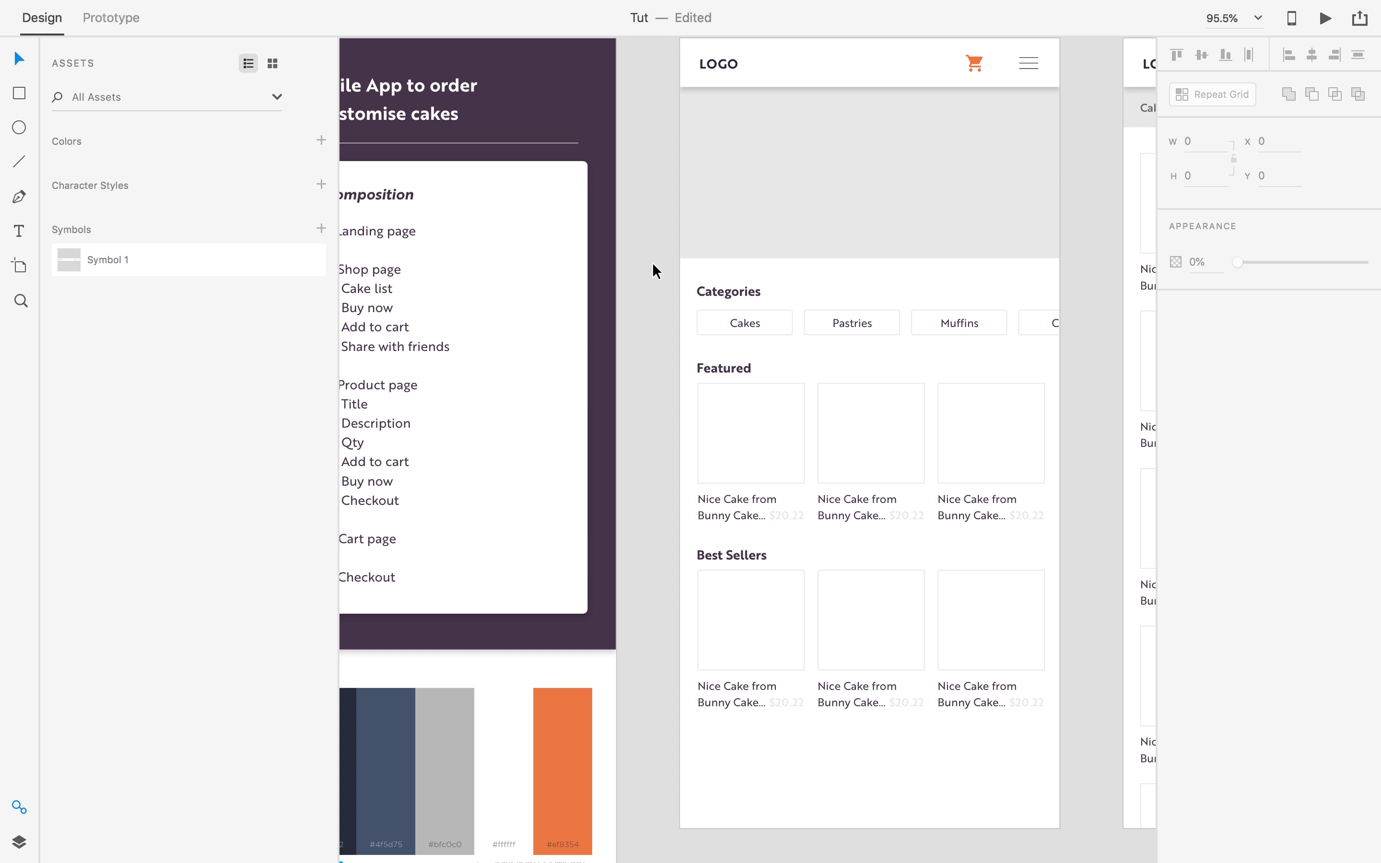
# Set the border color of the menu icon's top line to the palette's orange #EF8354.
pyautogui.click(1030, 66)
pyautogui.click(1067, 129)
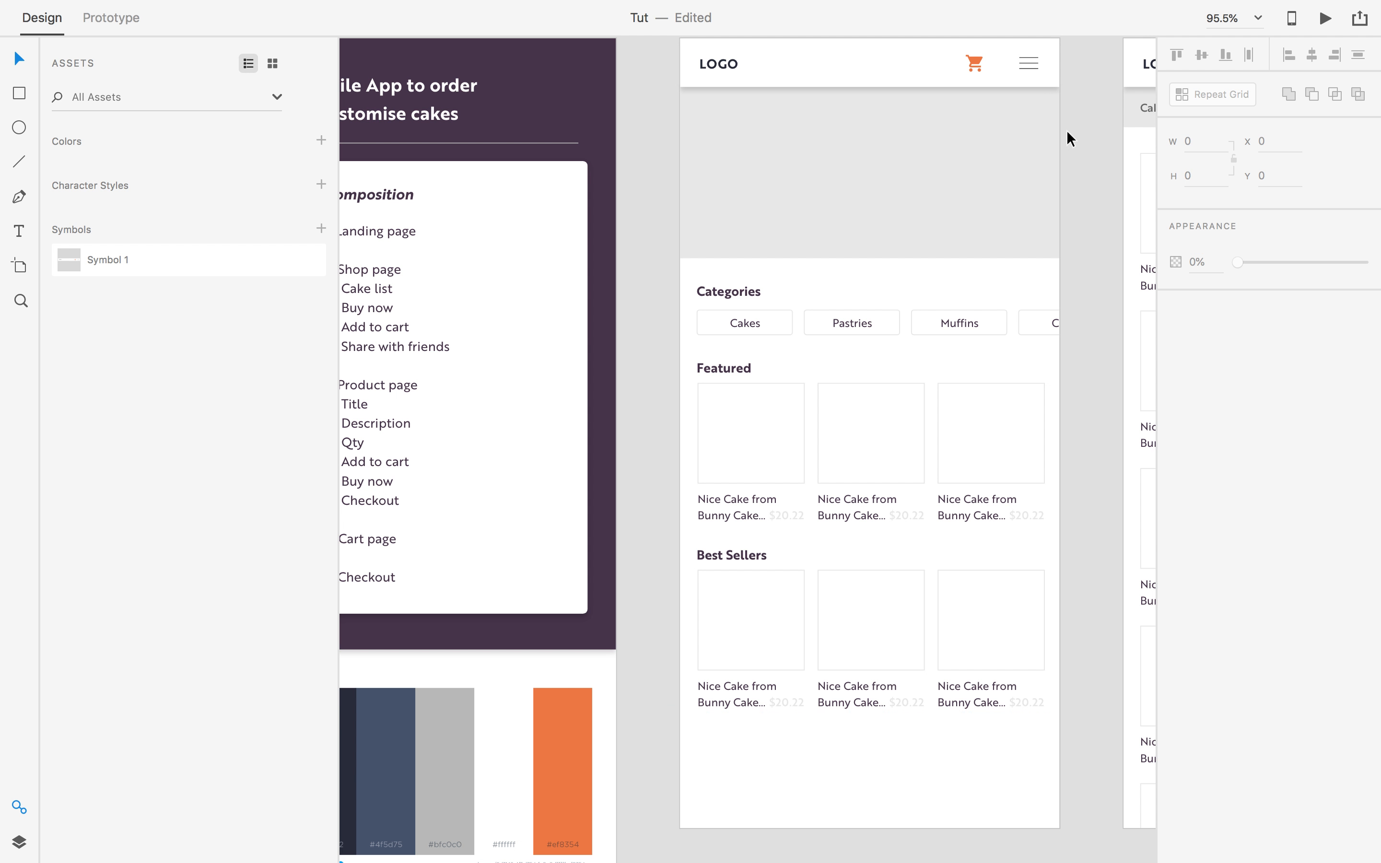
pyautogui.click(1033, 66)
pyautogui.click(1216, 333)
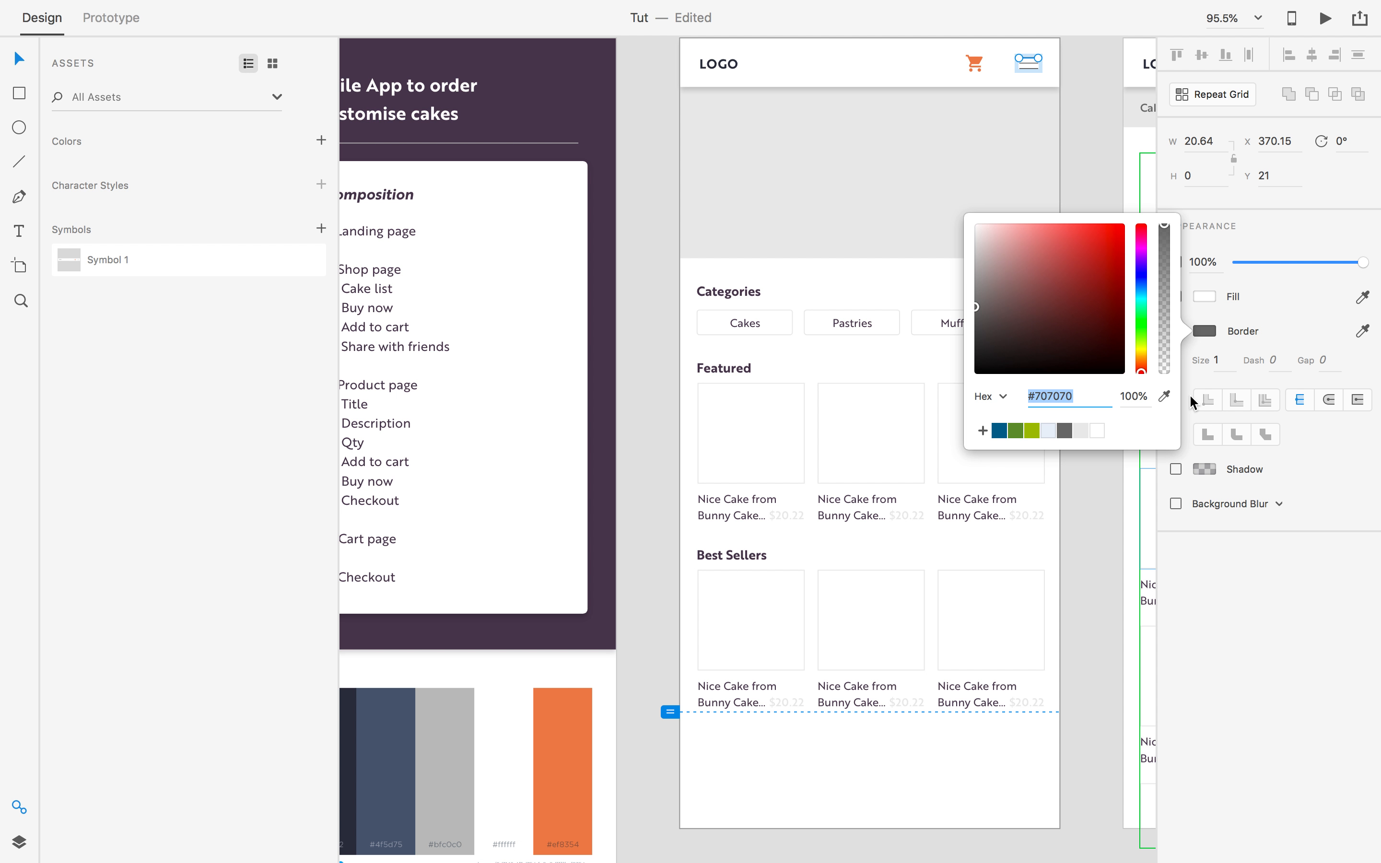
pyautogui.click(1165, 395)
pyautogui.click(559, 724)
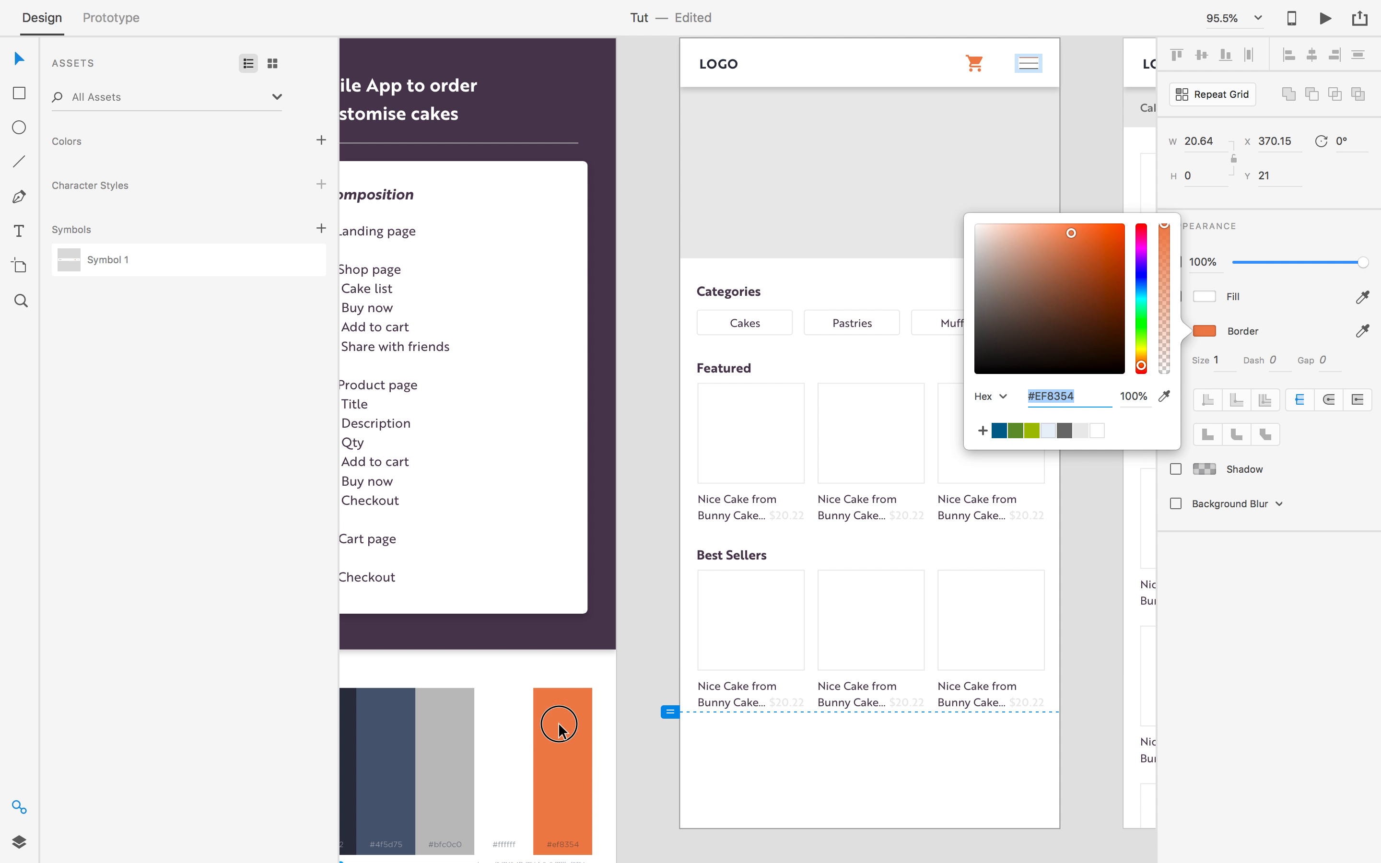
pyautogui.click(648, 327)
# Recolor the remaining gray lines of the menu icon with the orange sampled from the palette image.
pyautogui.scroll(3, 1132, 87)
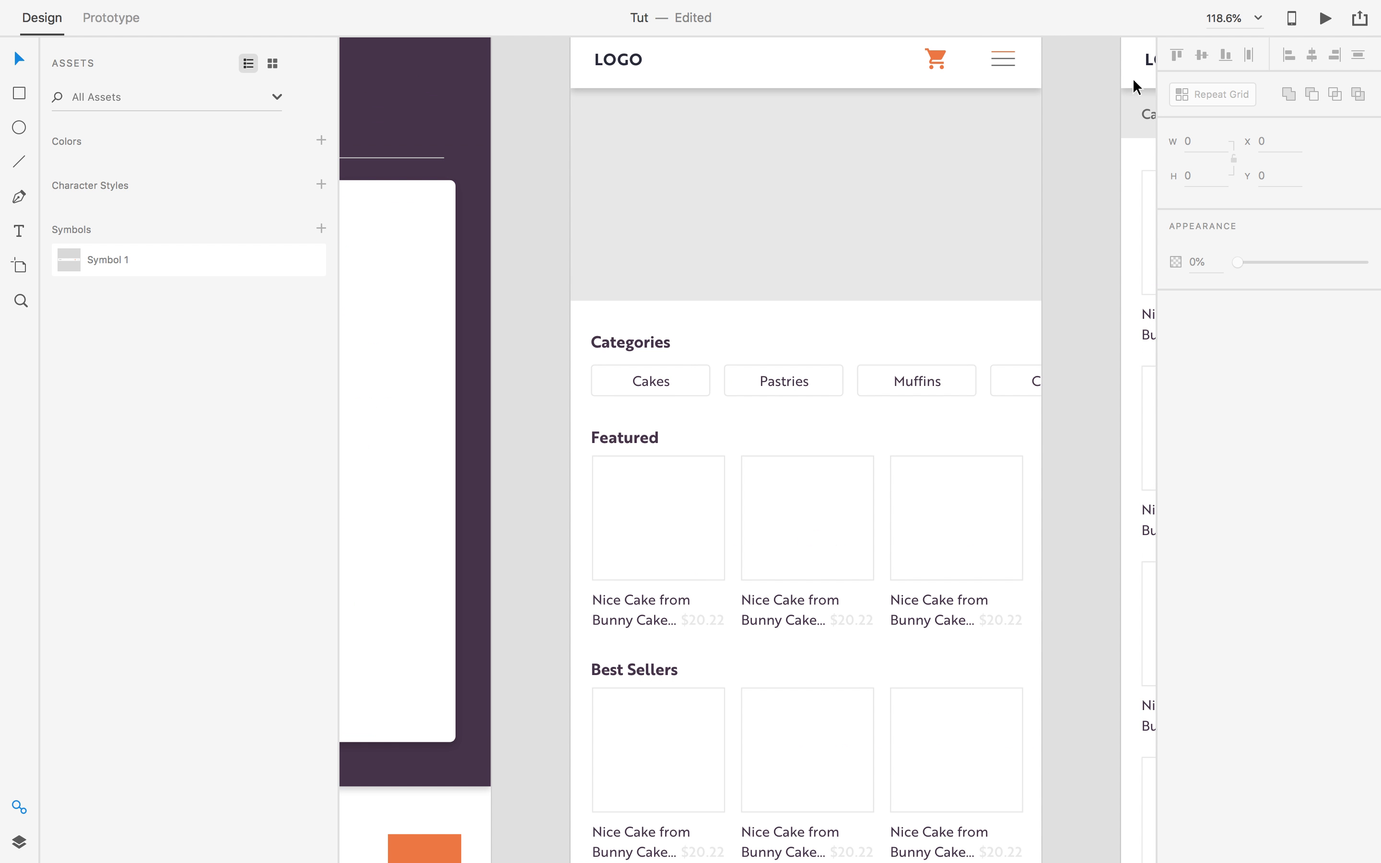
pyautogui.scroll(-1, 1103, 114)
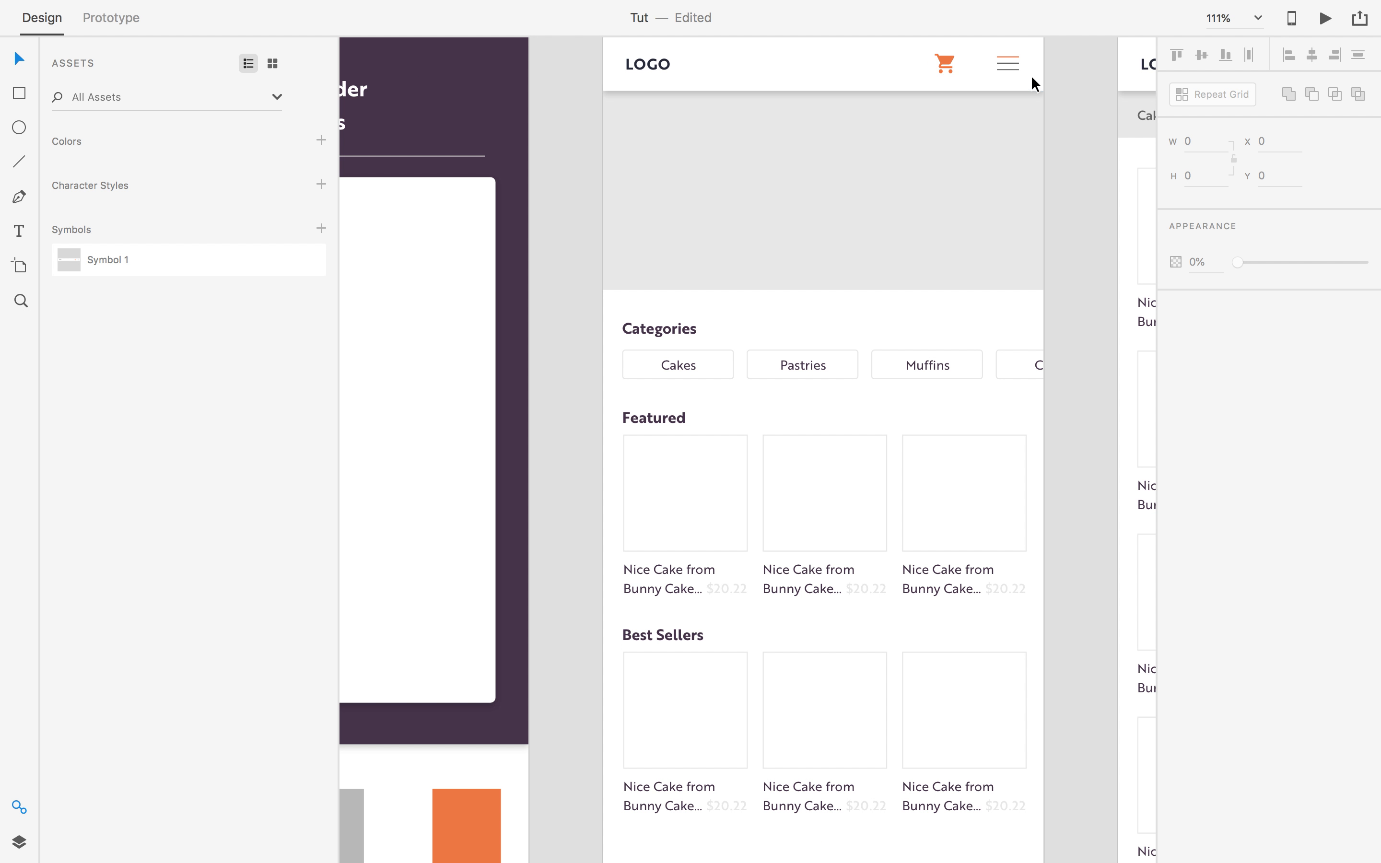
pyautogui.doubleClick(1009, 64)
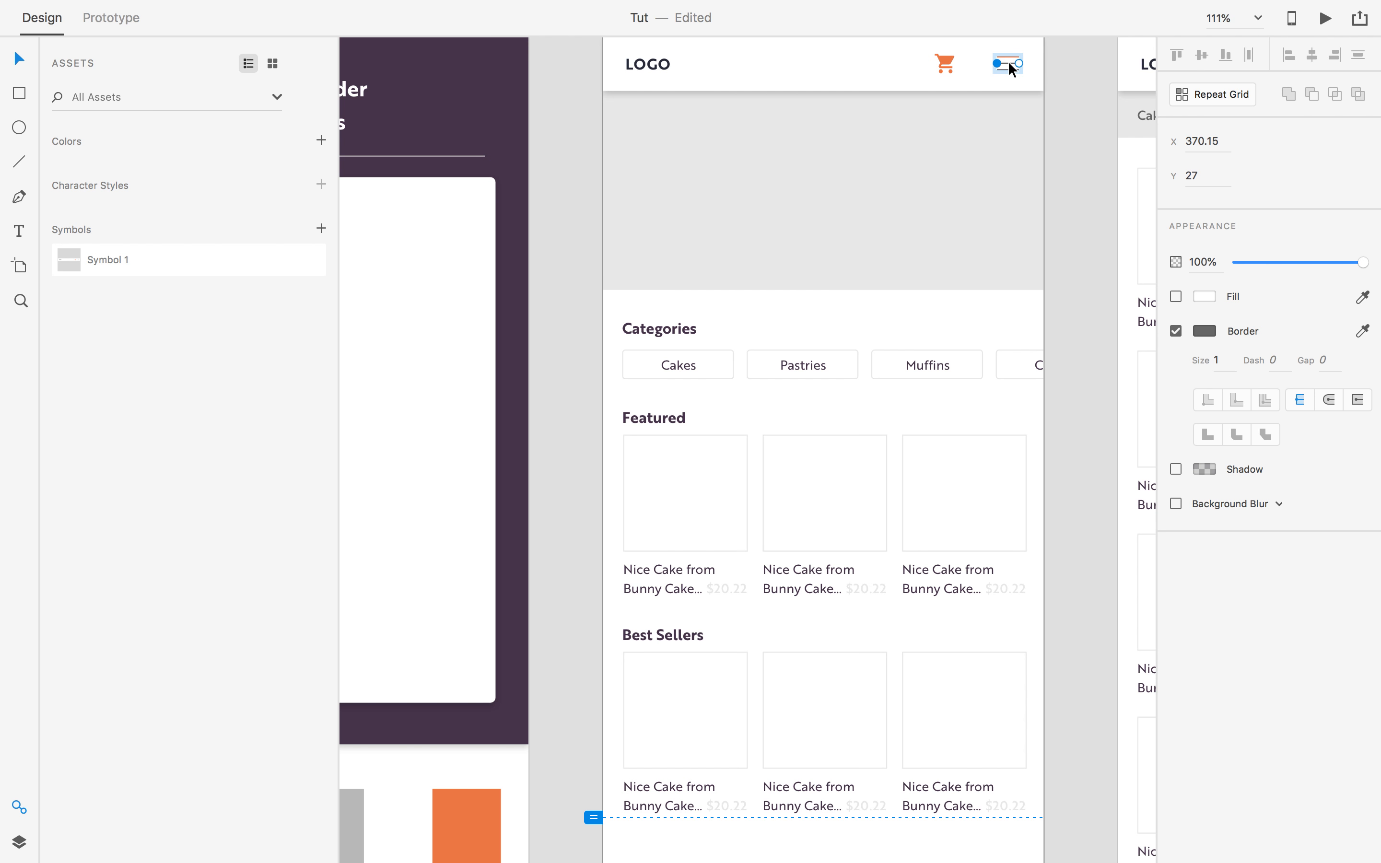
pyautogui.keyDown('shift'); pyautogui.click(1007, 69); pyautogui.keyUp('shift')
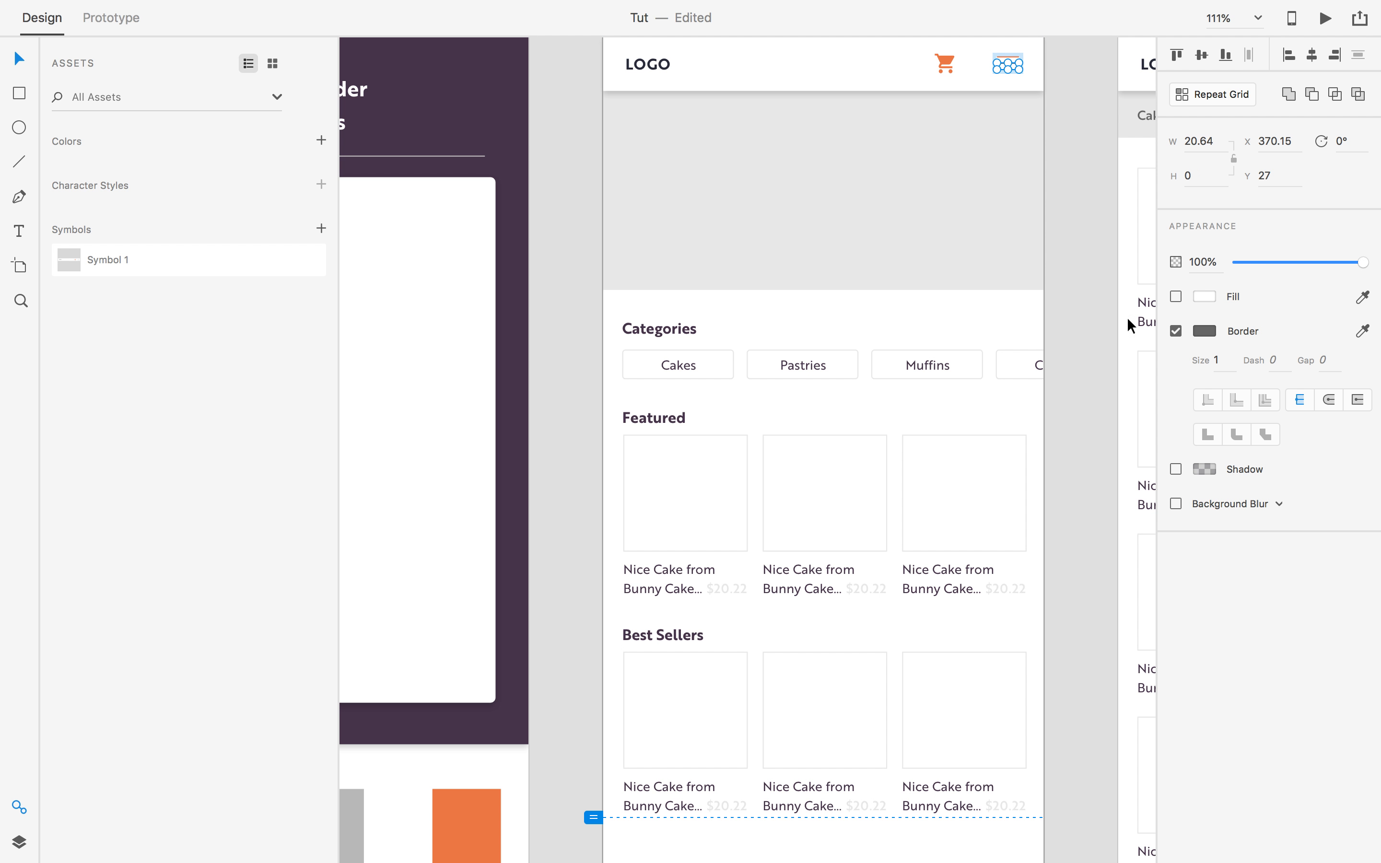
pyautogui.click(1204, 332)
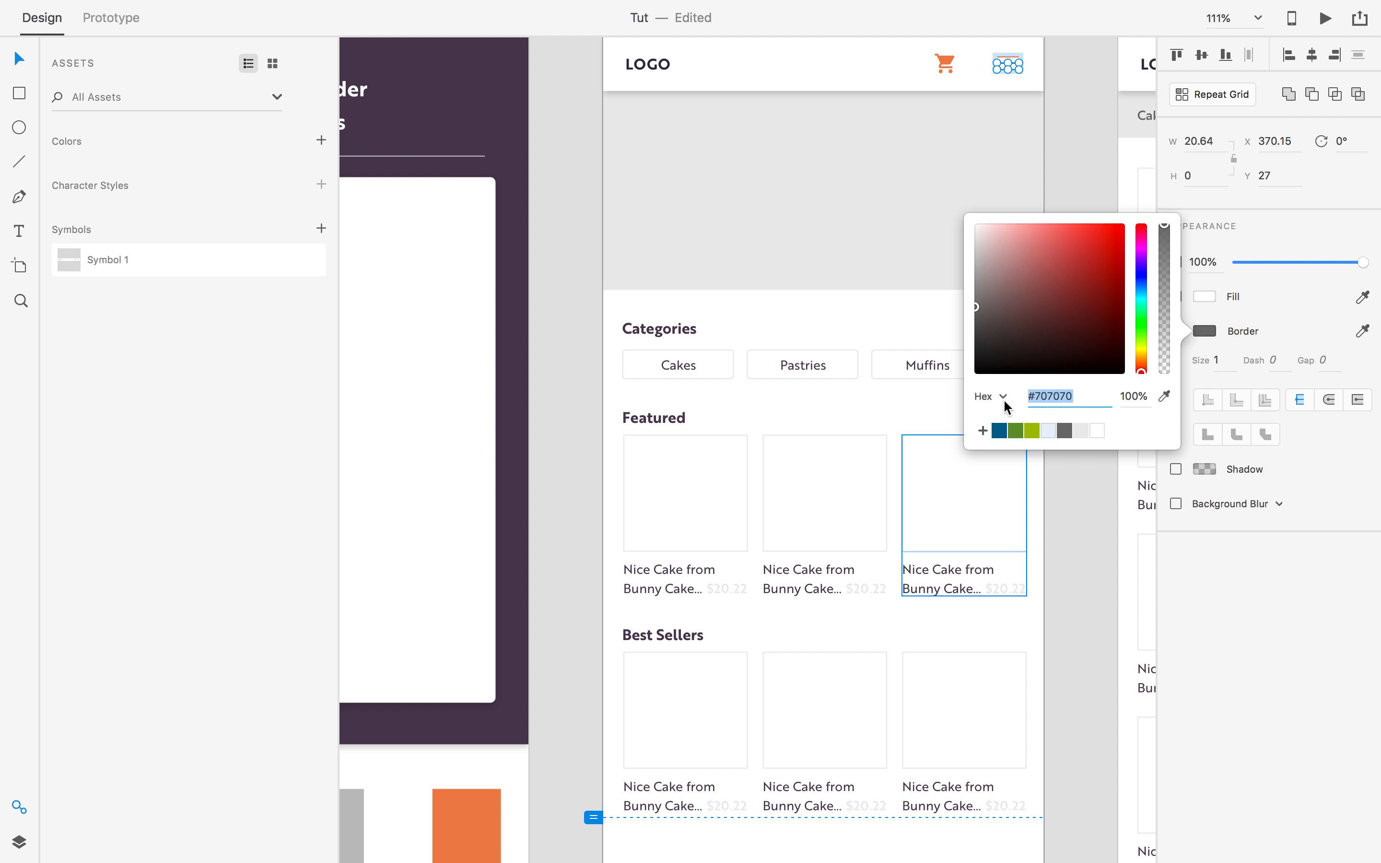
pyautogui.click(1164, 400)
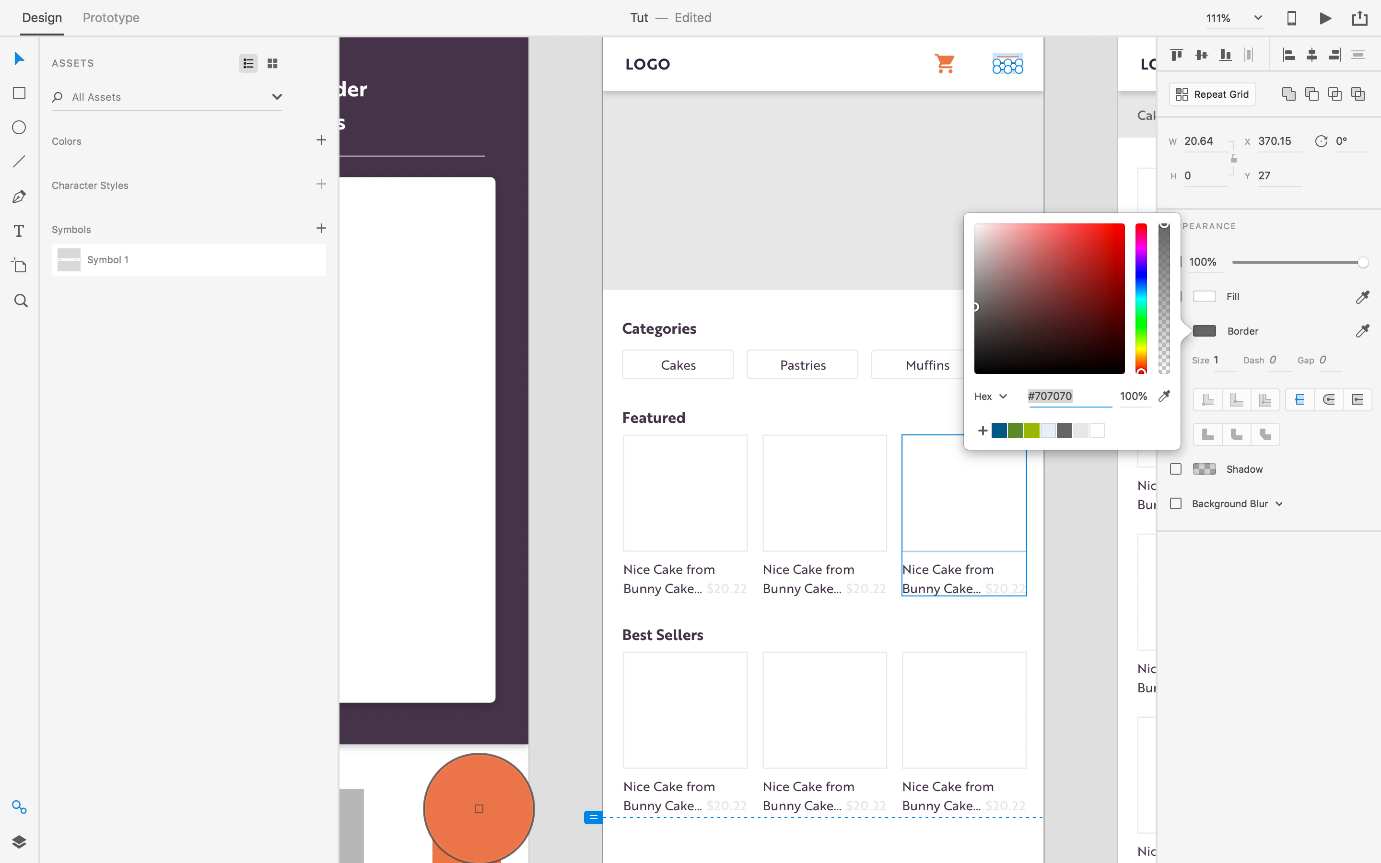
pyautogui.click(486, 819)
pyautogui.click(1065, 101)
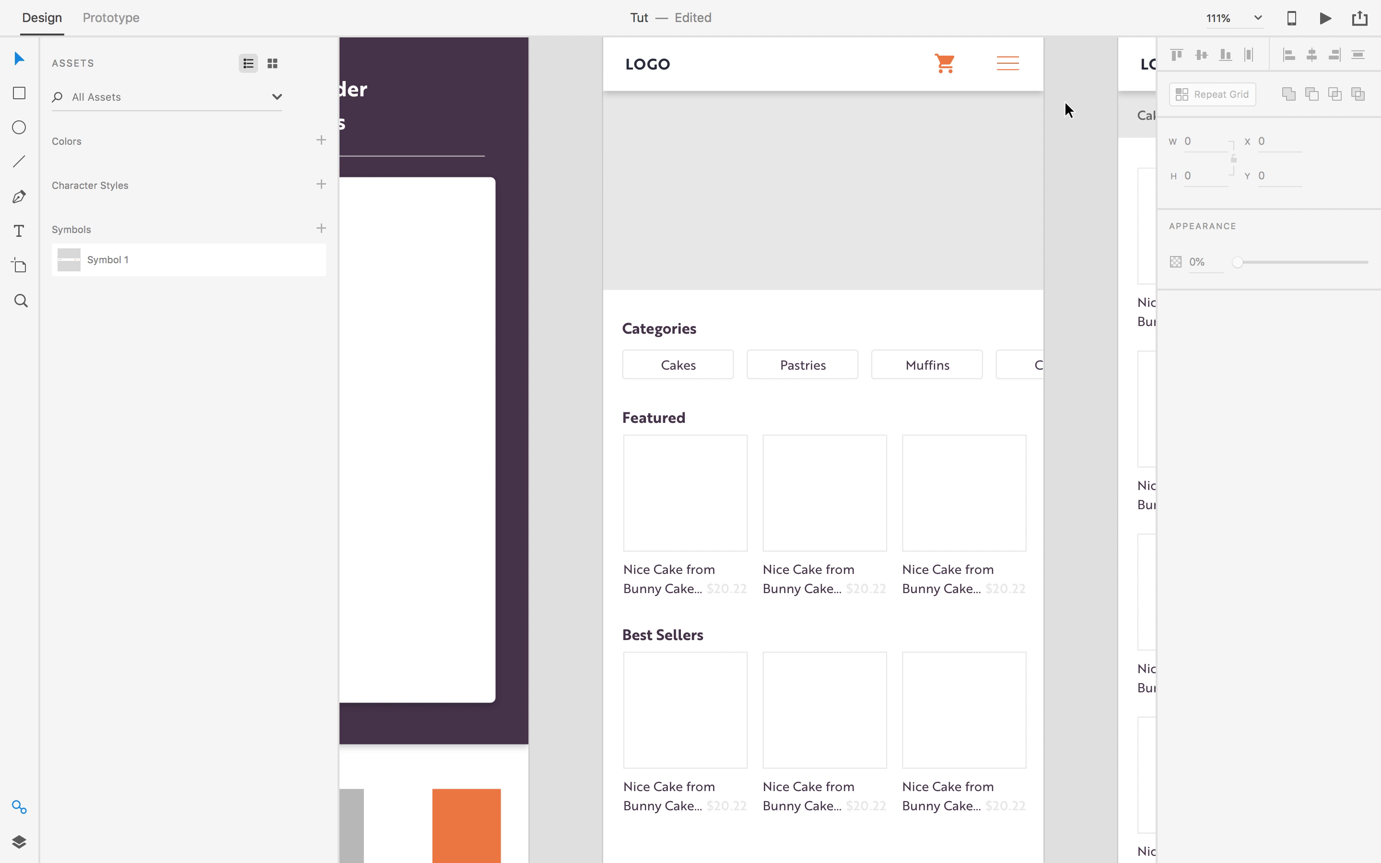
# Remove the old color swatches from the color picker and save the cart icon's orange #EF8354 as a swatch.
pyautogui.doubleClick(940, 56)
pyautogui.click(1207, 297)
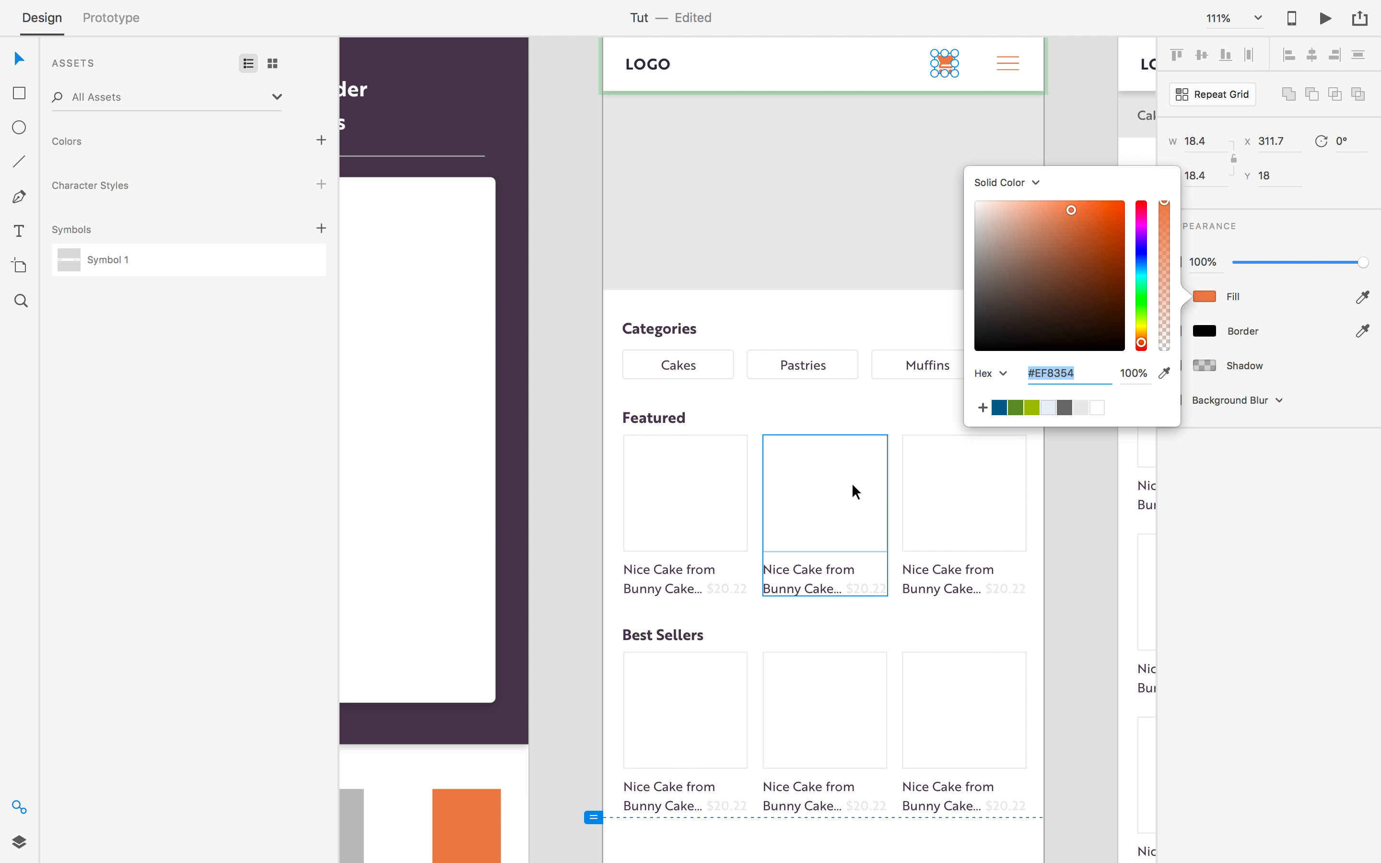
pyautogui.moveTo(1006, 418); pyautogui.dragTo(1007, 456)
pyautogui.moveTo(999, 411); pyautogui.dragTo(1005, 456)
pyautogui.click(984, 407)
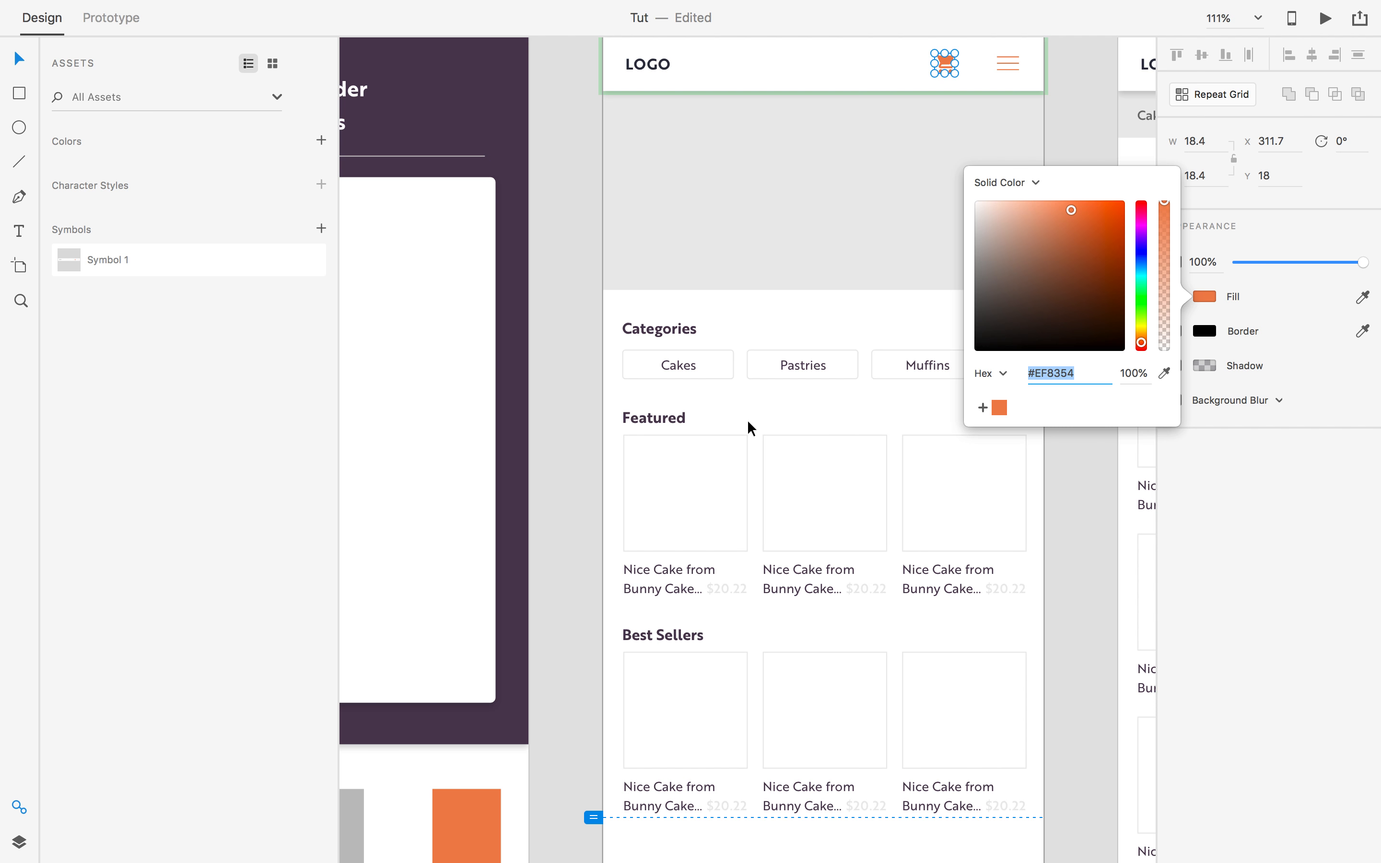
# Save the LOGO text's dark navy fill as a color swatch.
pyautogui.click(640, 63)
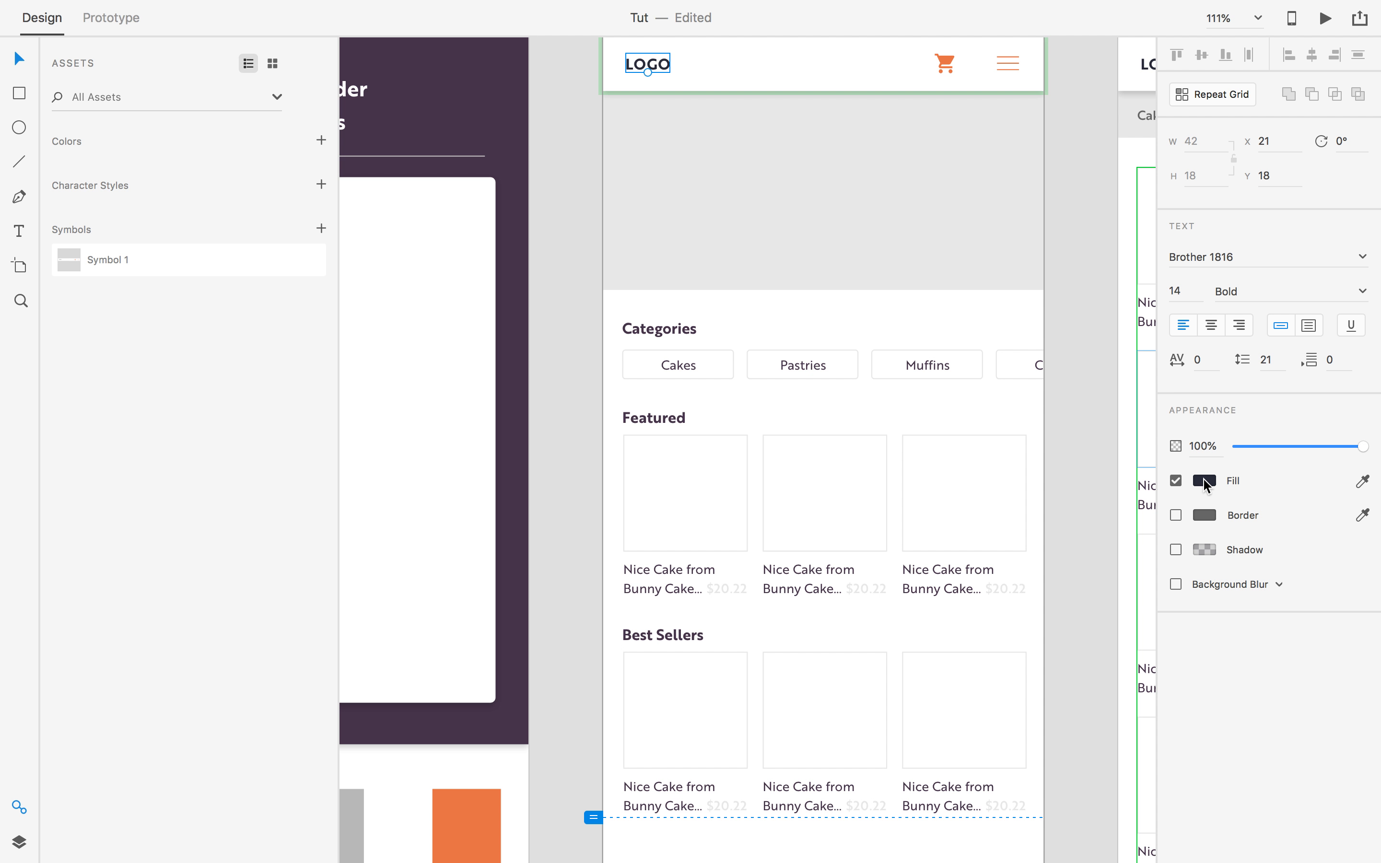
pyautogui.click(1205, 480)
pyautogui.click(981, 580)
pyautogui.click(588, 523)
pyautogui.moveTo(579, 536); pyautogui.dragTo(839, 311)
pyautogui.scroll(-1, 789, 351)
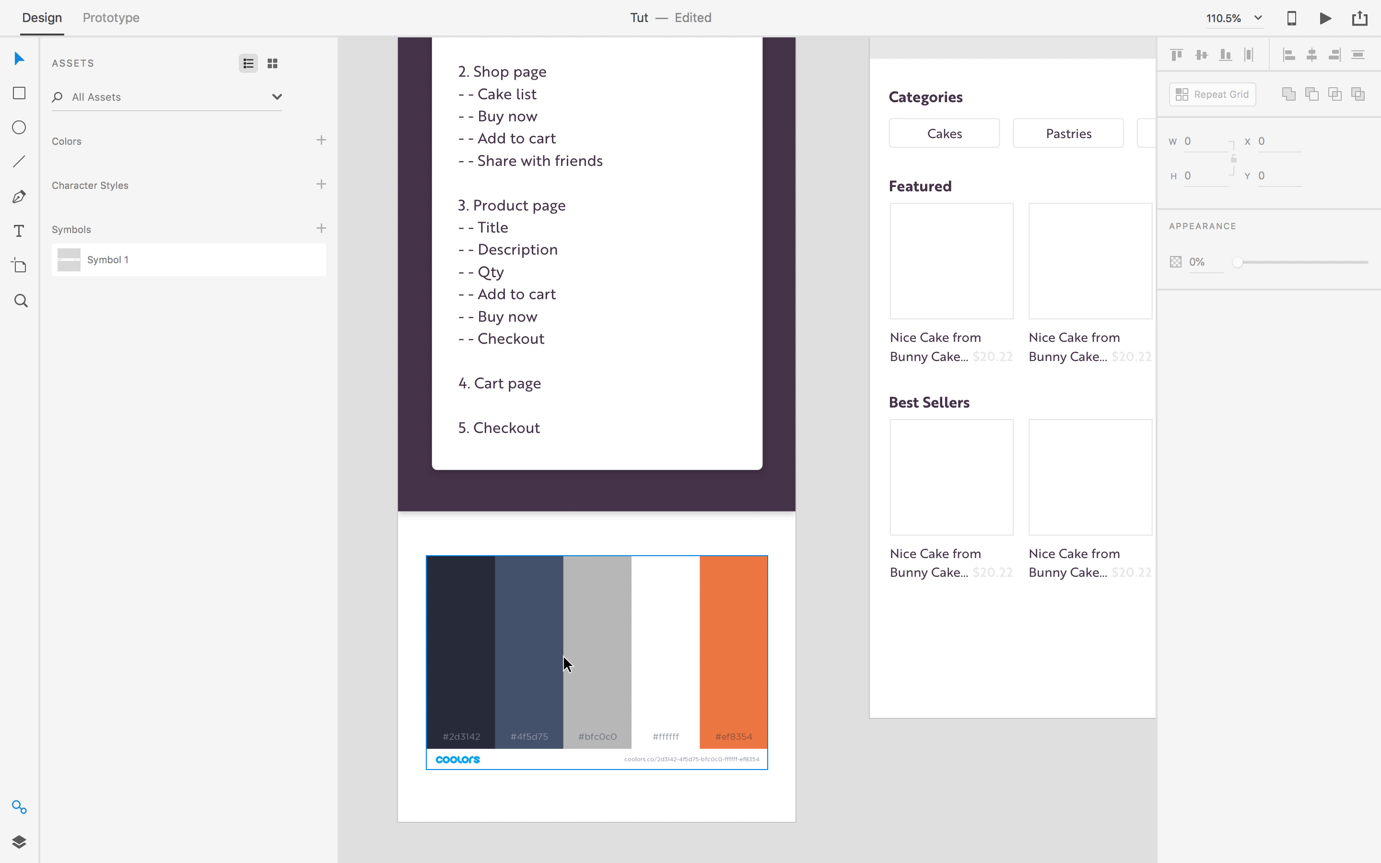
pyautogui.moveTo(616, 636); pyautogui.dragTo(503, 667)
pyautogui.moveTo(851, 290); pyautogui.dragTo(523, 478)
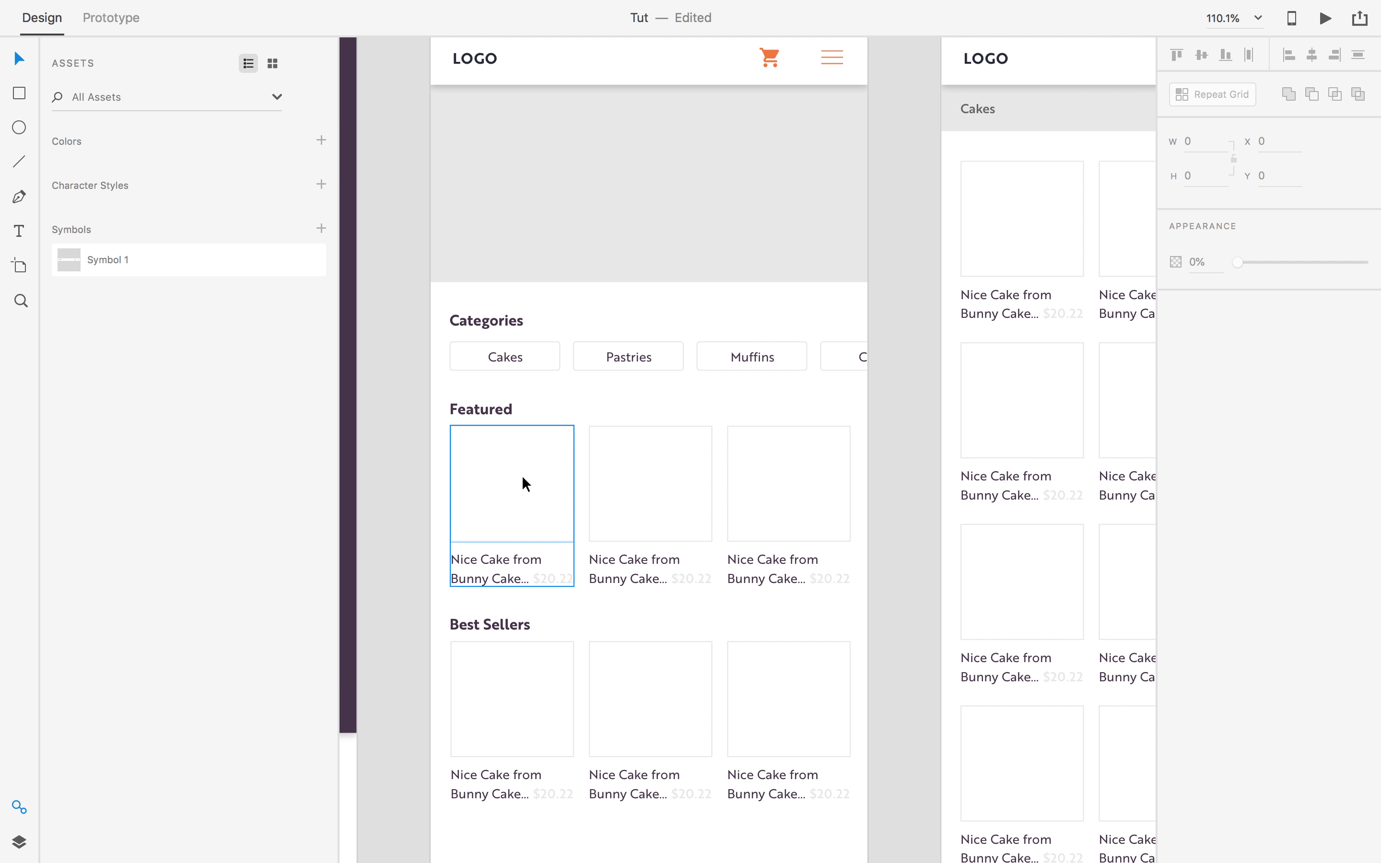
# Import the image cake rock.jpg from the Cakes folder into the design.
pyautogui.scroll(-2, 526, 480)
pyautogui.scroll(5, 526, 469)
pyautogui.click(657, 267)
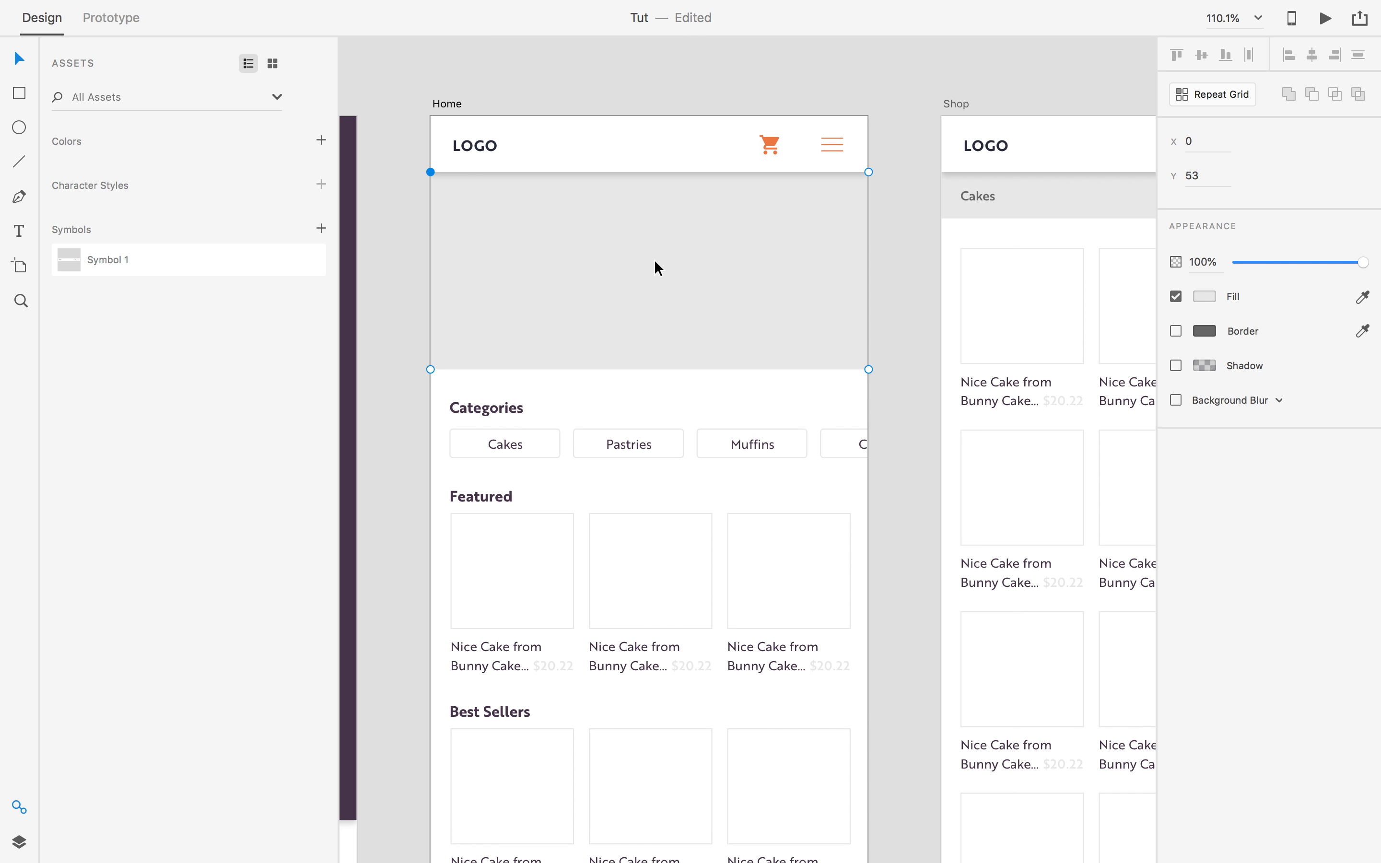
pyautogui.press('Escape')
pyautogui.scroll(-1, 880, 272)
pyautogui.moveTo(891, 310); pyautogui.dragTo(847, 311)
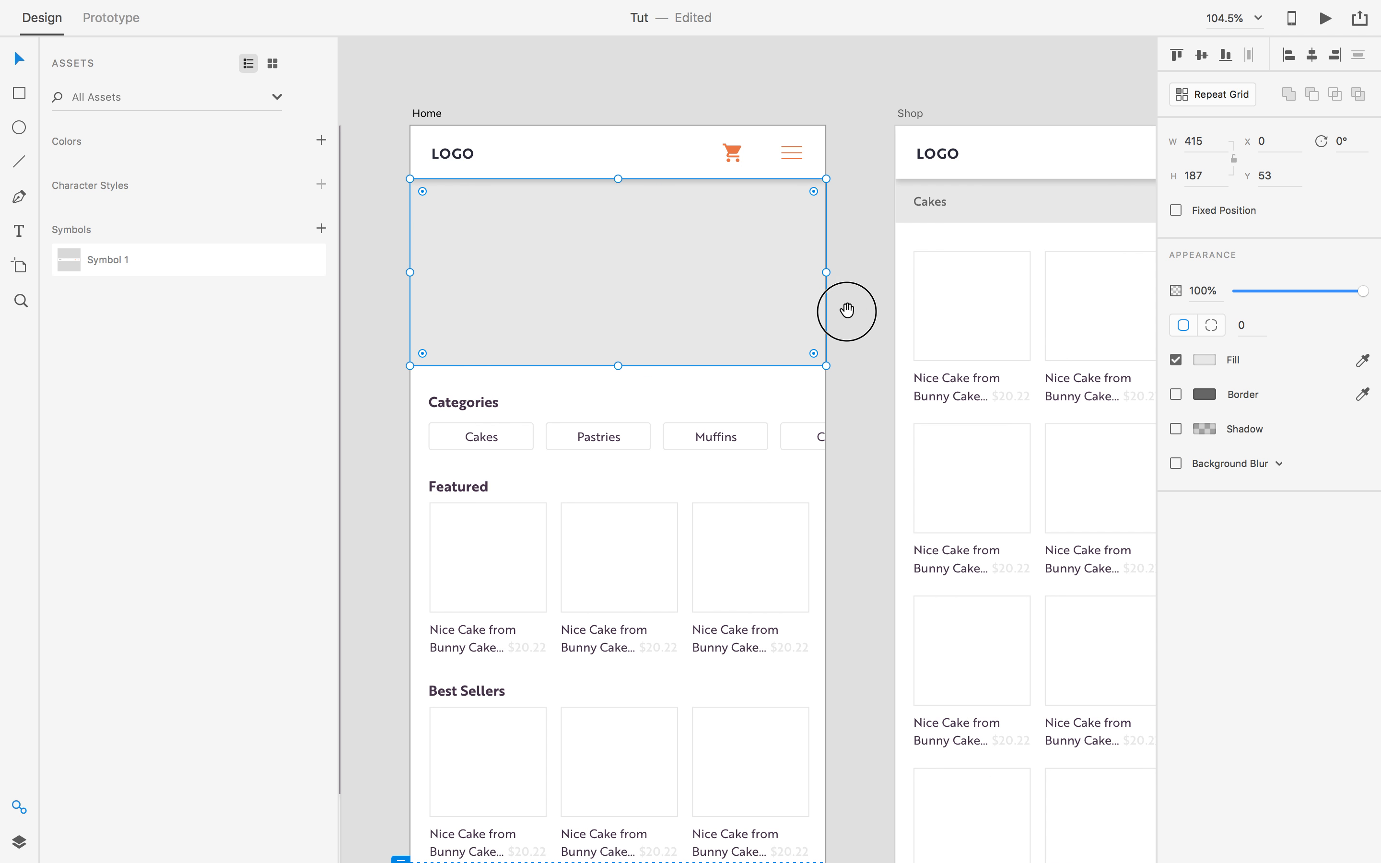
pyautogui.click(867, 292)
pyautogui.press('super+shift+i')
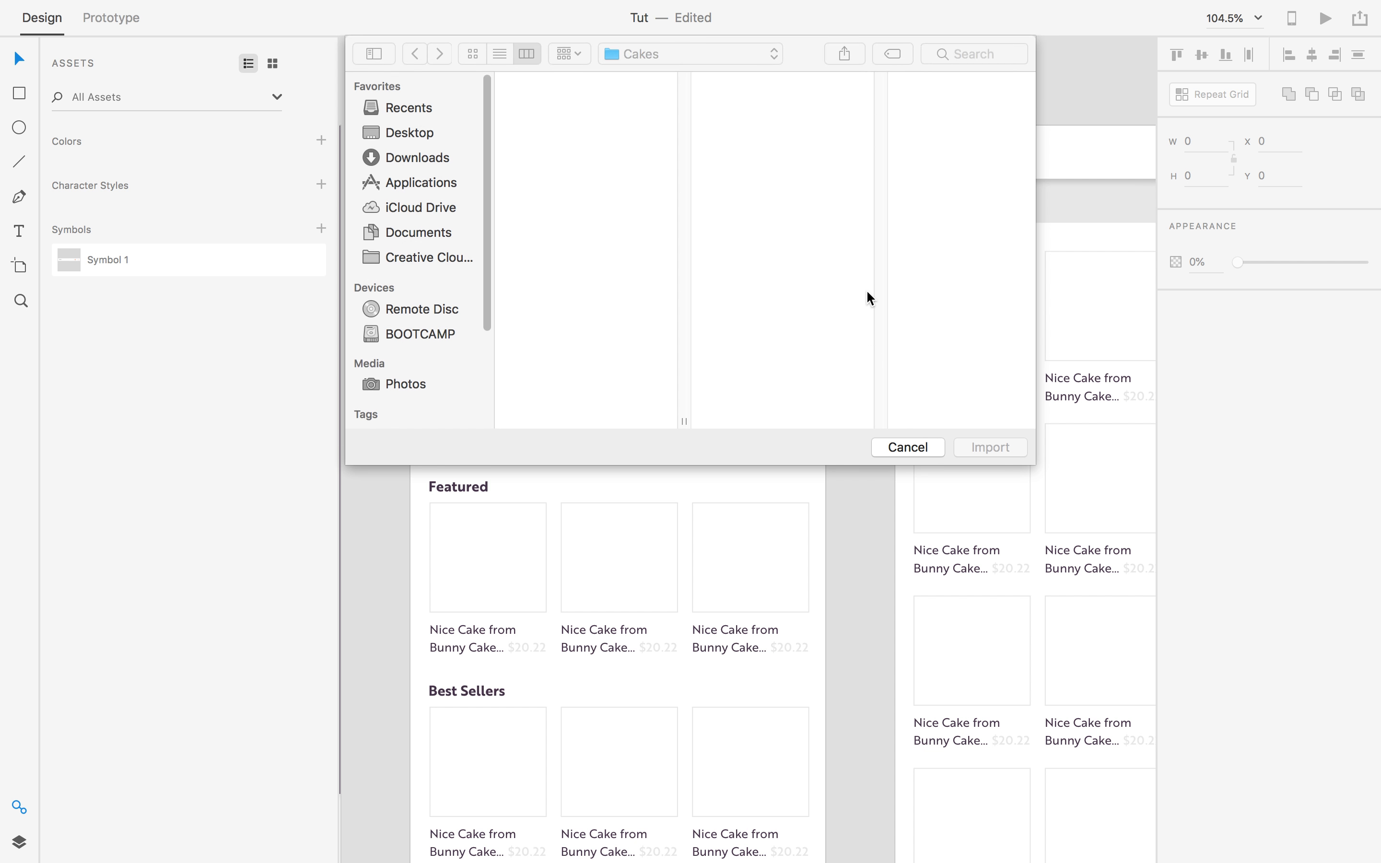
pyautogui.click(544, 102)
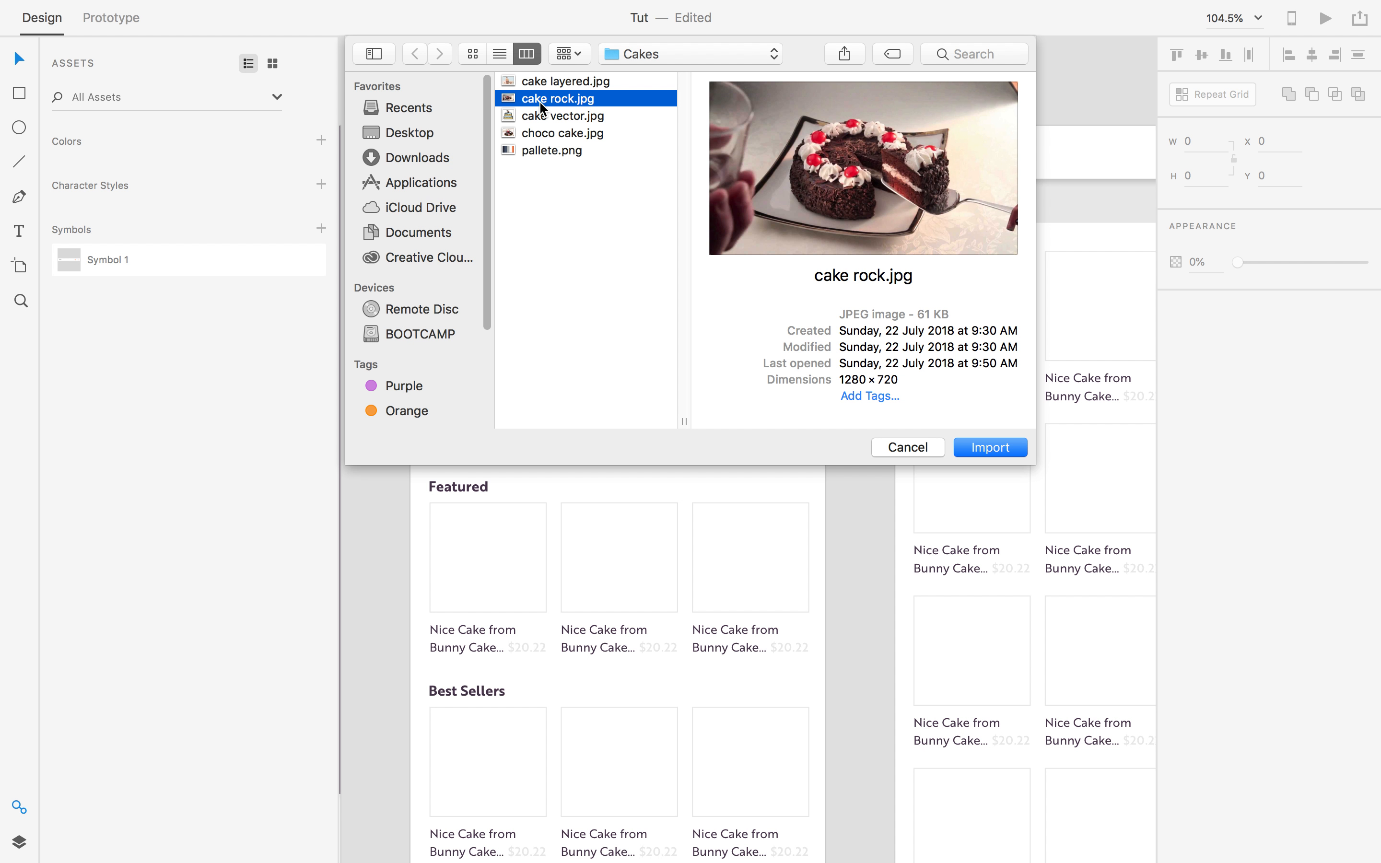
pyautogui.doubleClick(552, 101)
pyautogui.scroll(-1, 629, 325)
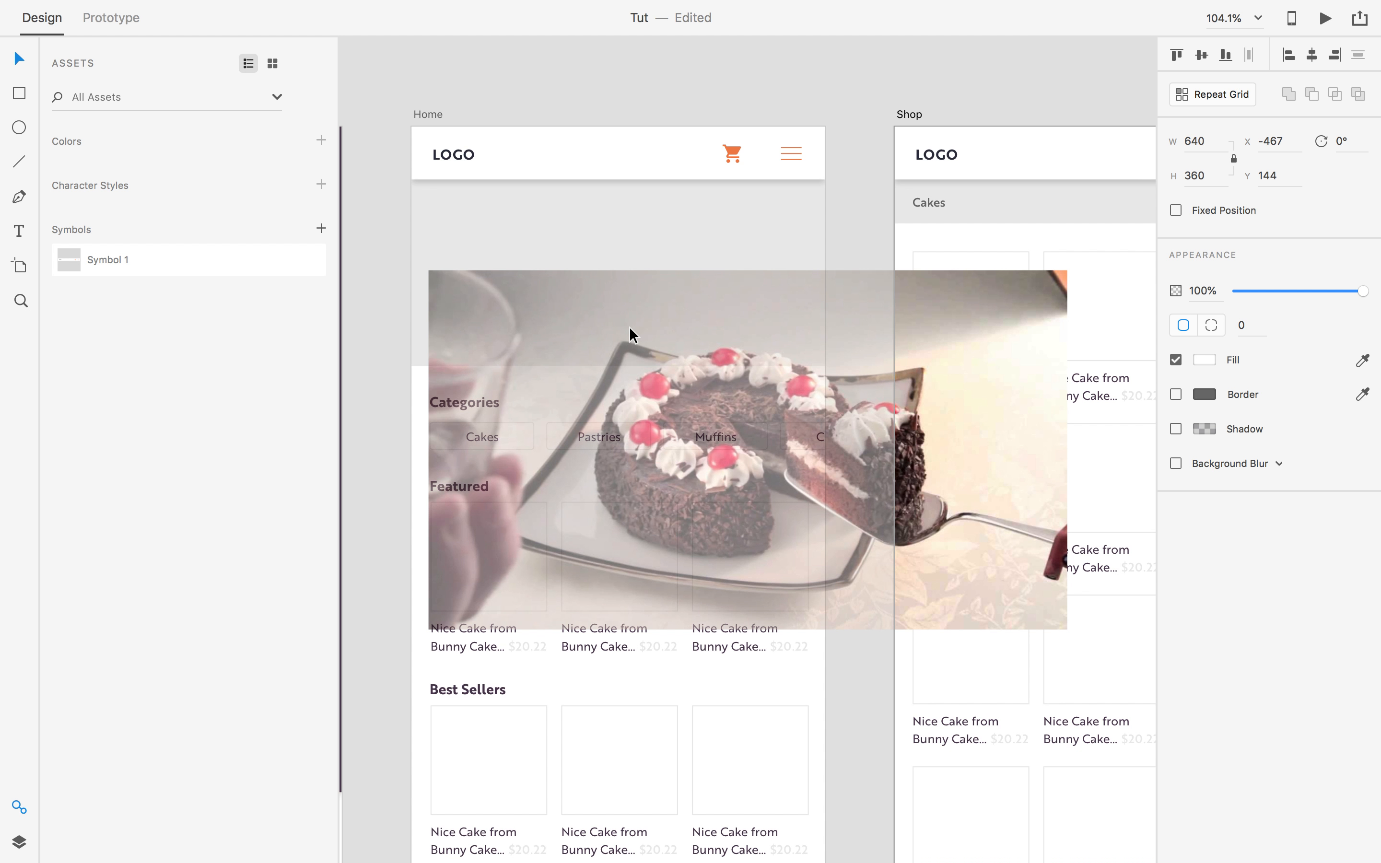
# Try to mask the imported cake photo with the gray banner rectangle of the Home artboard.
pyautogui.click(528, 108)
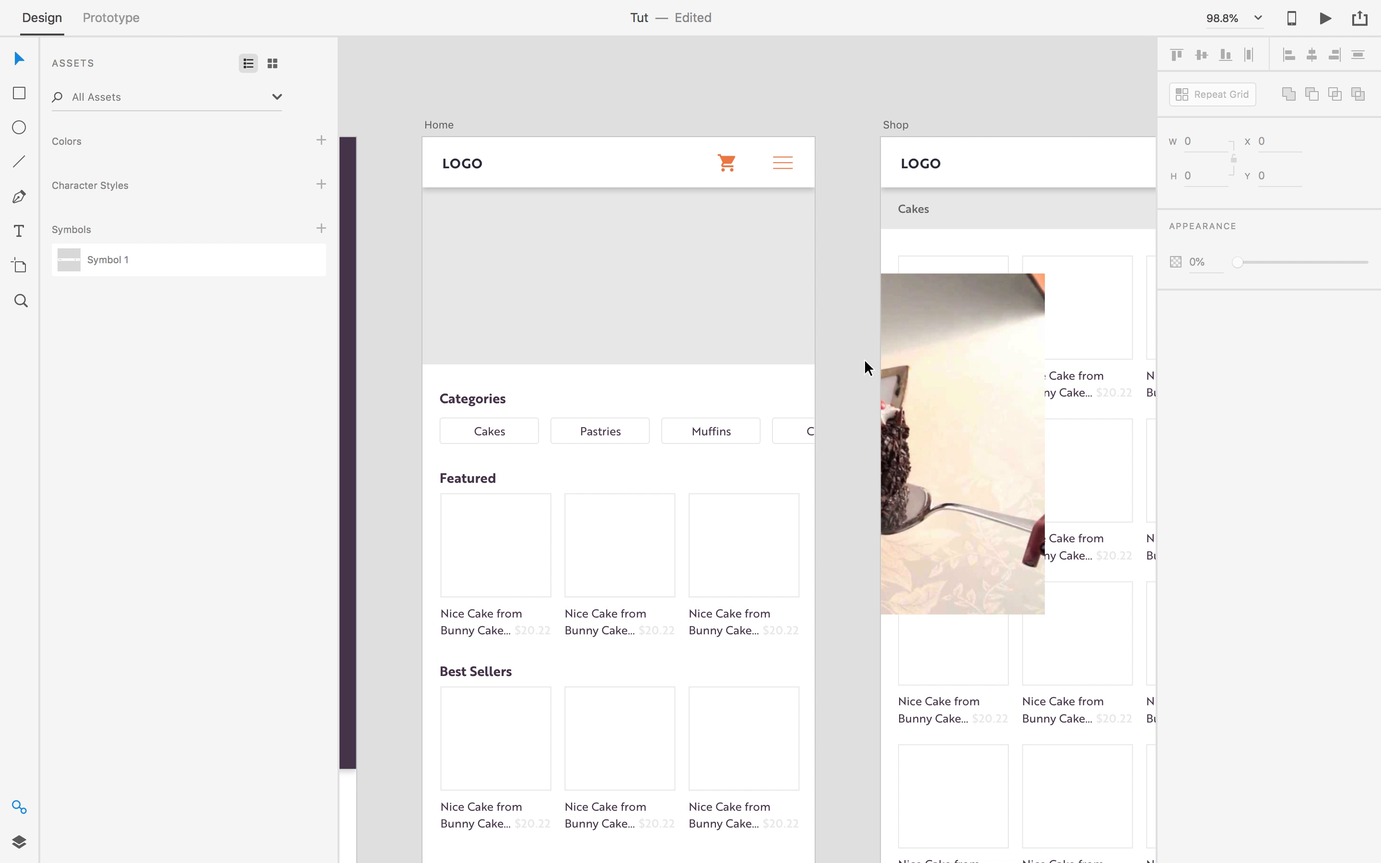
pyautogui.click(962, 357)
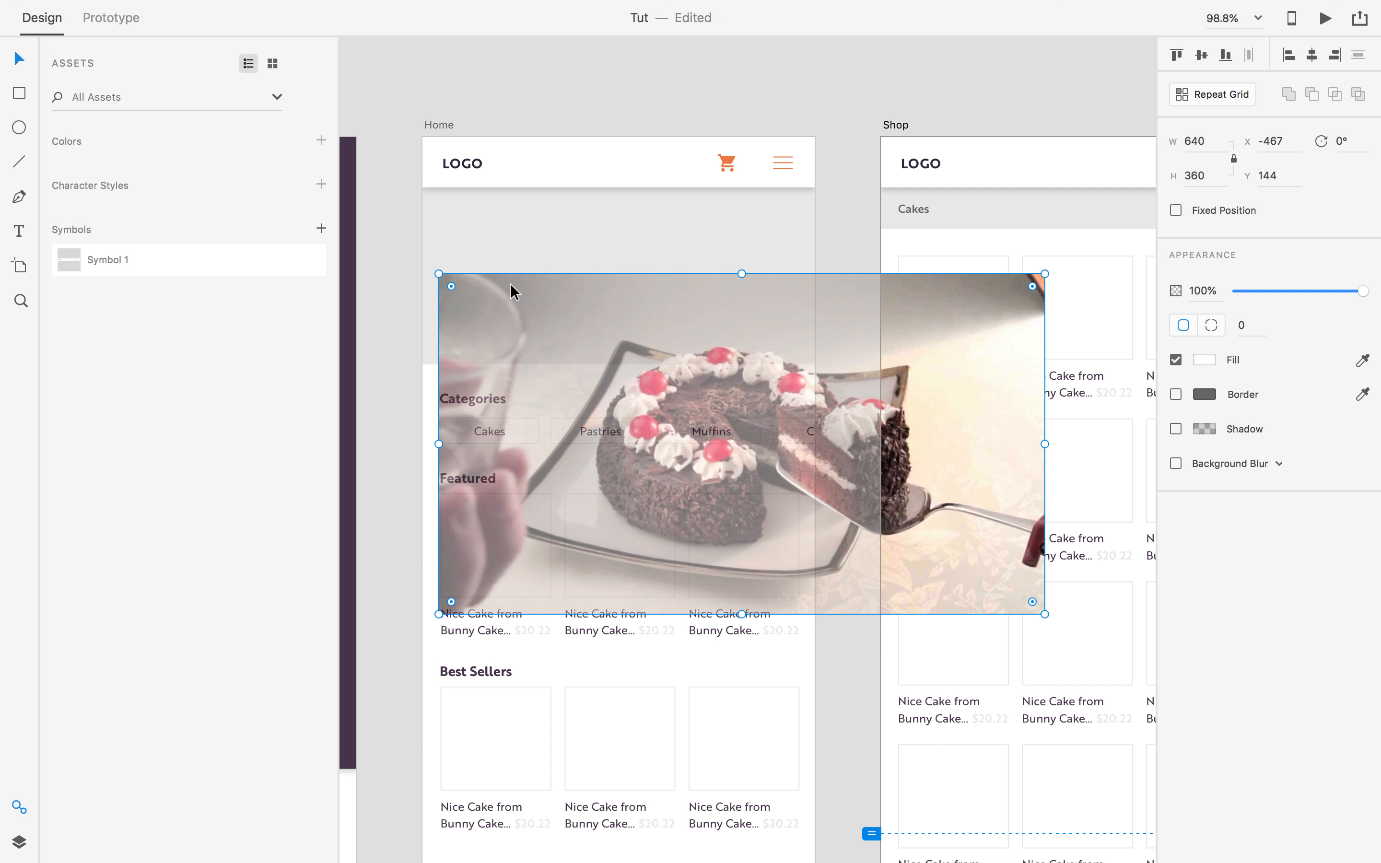
pyautogui.click(423, 200)
pyautogui.keyDown('shift'); pyautogui.click(956, 340); pyautogui.keyUp('shift')
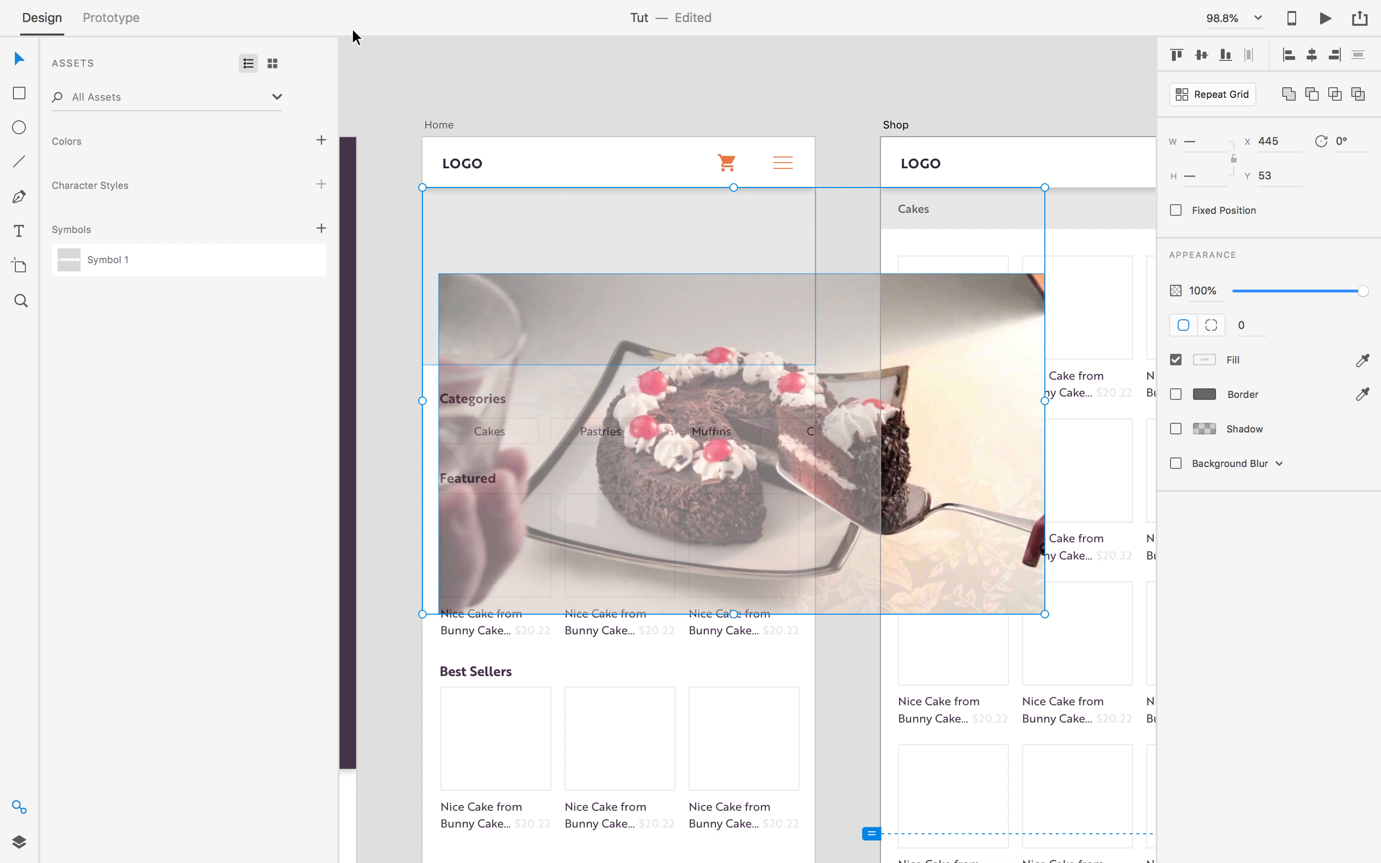
pyautogui.moveTo(235, 7)
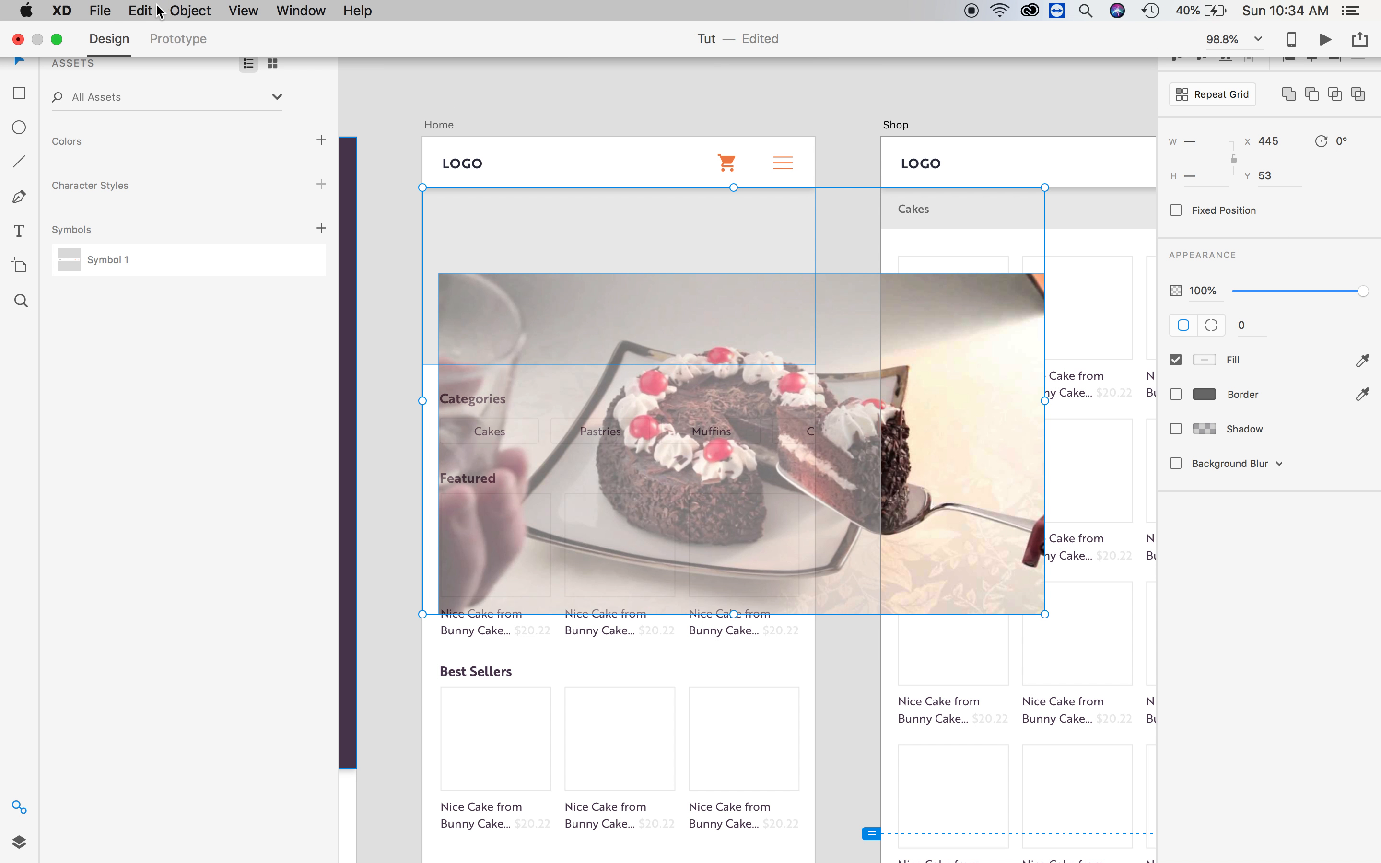
pyautogui.click(190, 11)
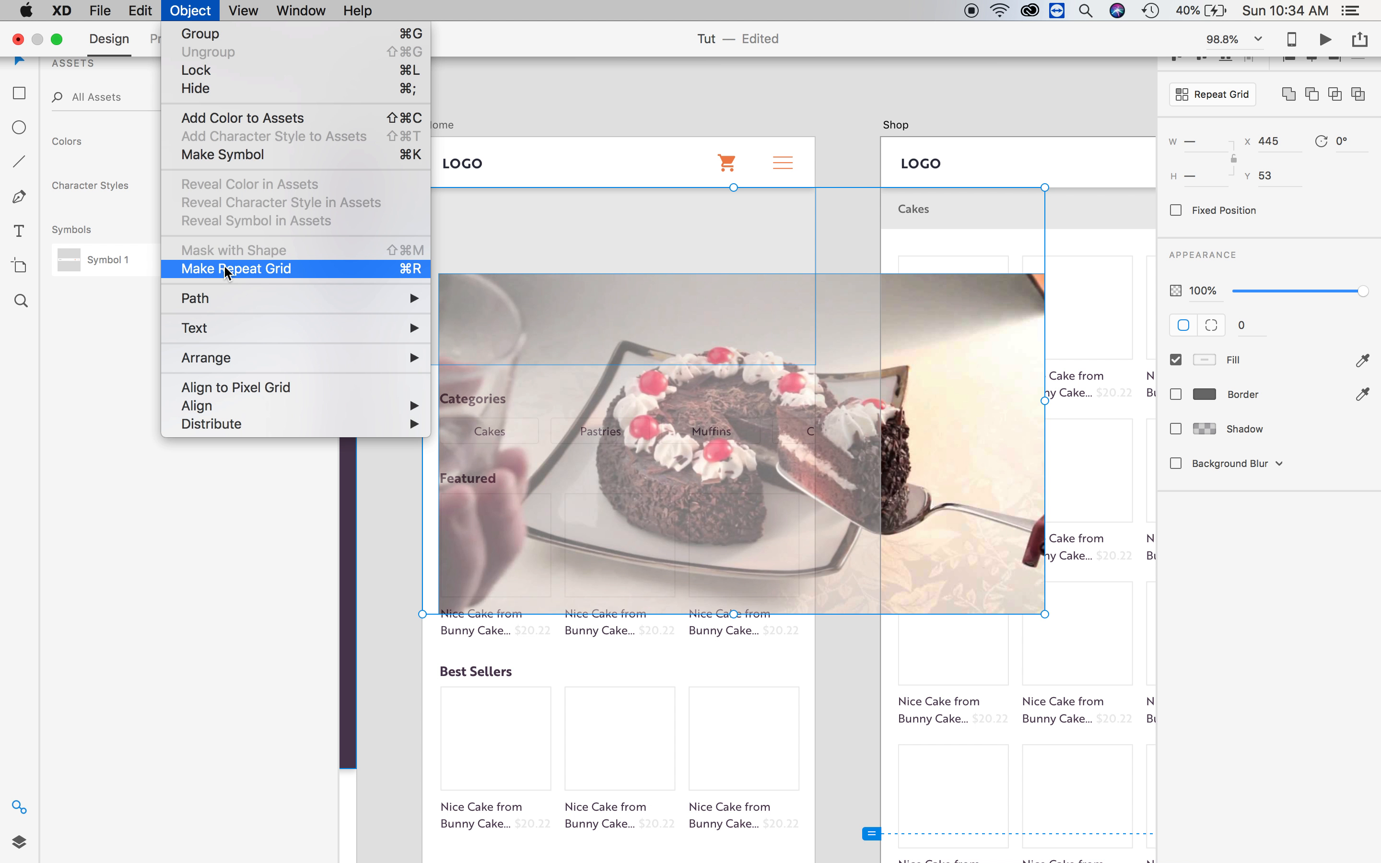
pyautogui.click(205, 88)
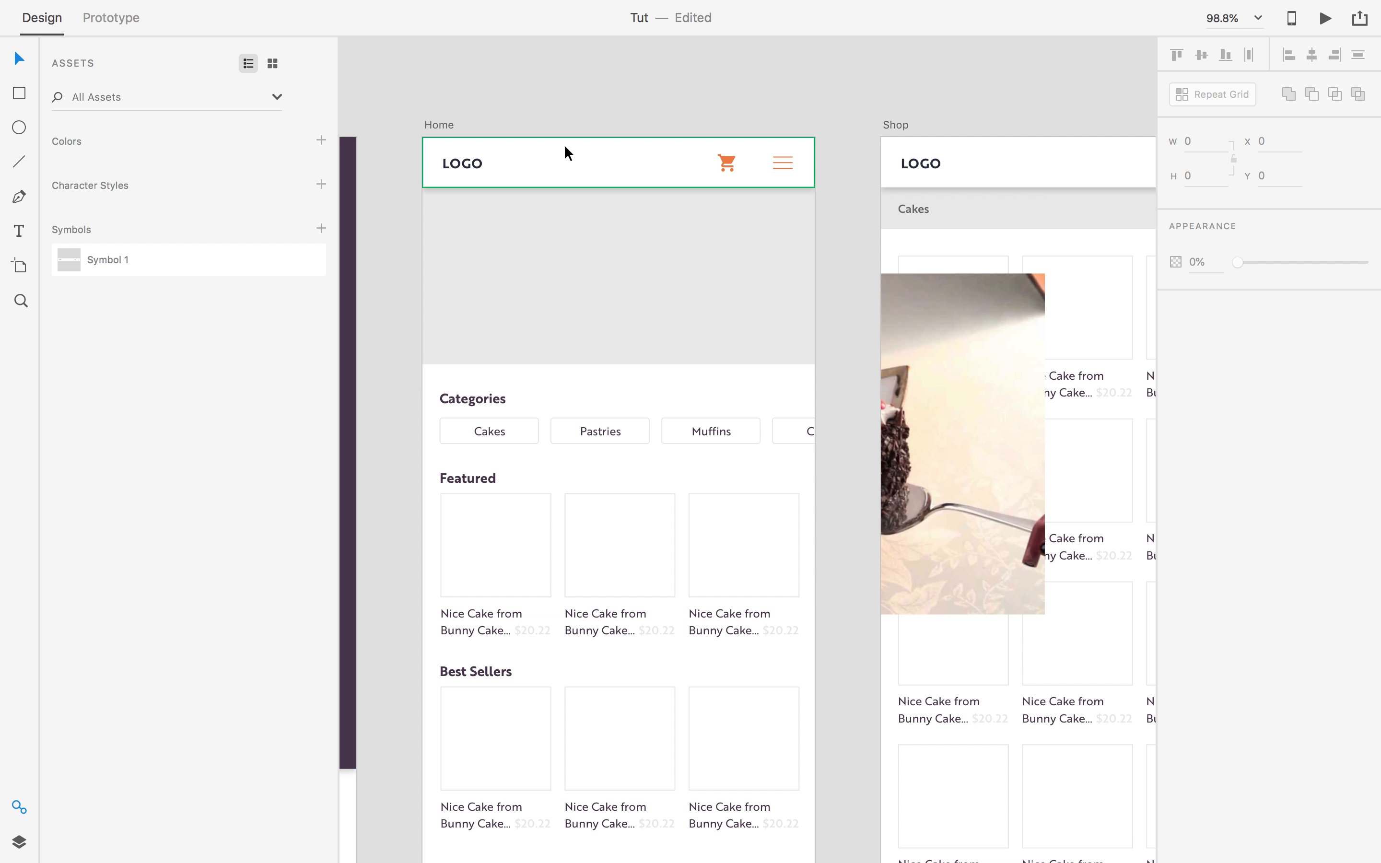
# Scale the cake photo down to about 361 × 203 and move it over the gray banner on the Home artboard.
pyautogui.click(906, 371)
pyautogui.moveTo(1045, 611); pyautogui.dragTo(781, 468)
pyautogui.moveTo(678, 387); pyautogui.dragTo(676, 348)
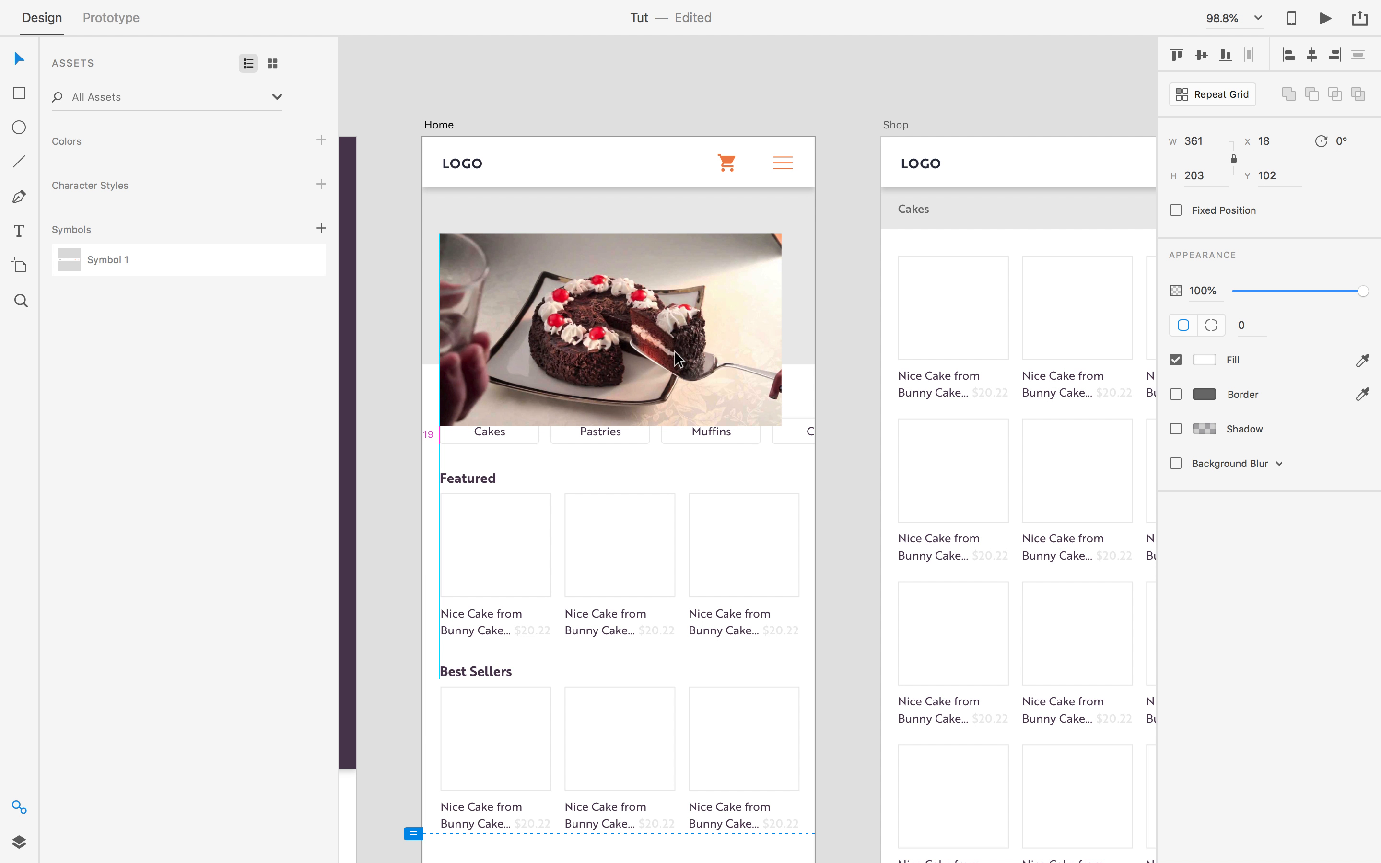
# Mask the cake photo with the gray banner rectangle using Mask with Shape.
pyautogui.keyDown('shift'); pyautogui.click(639, 216); pyautogui.keyUp('shift')
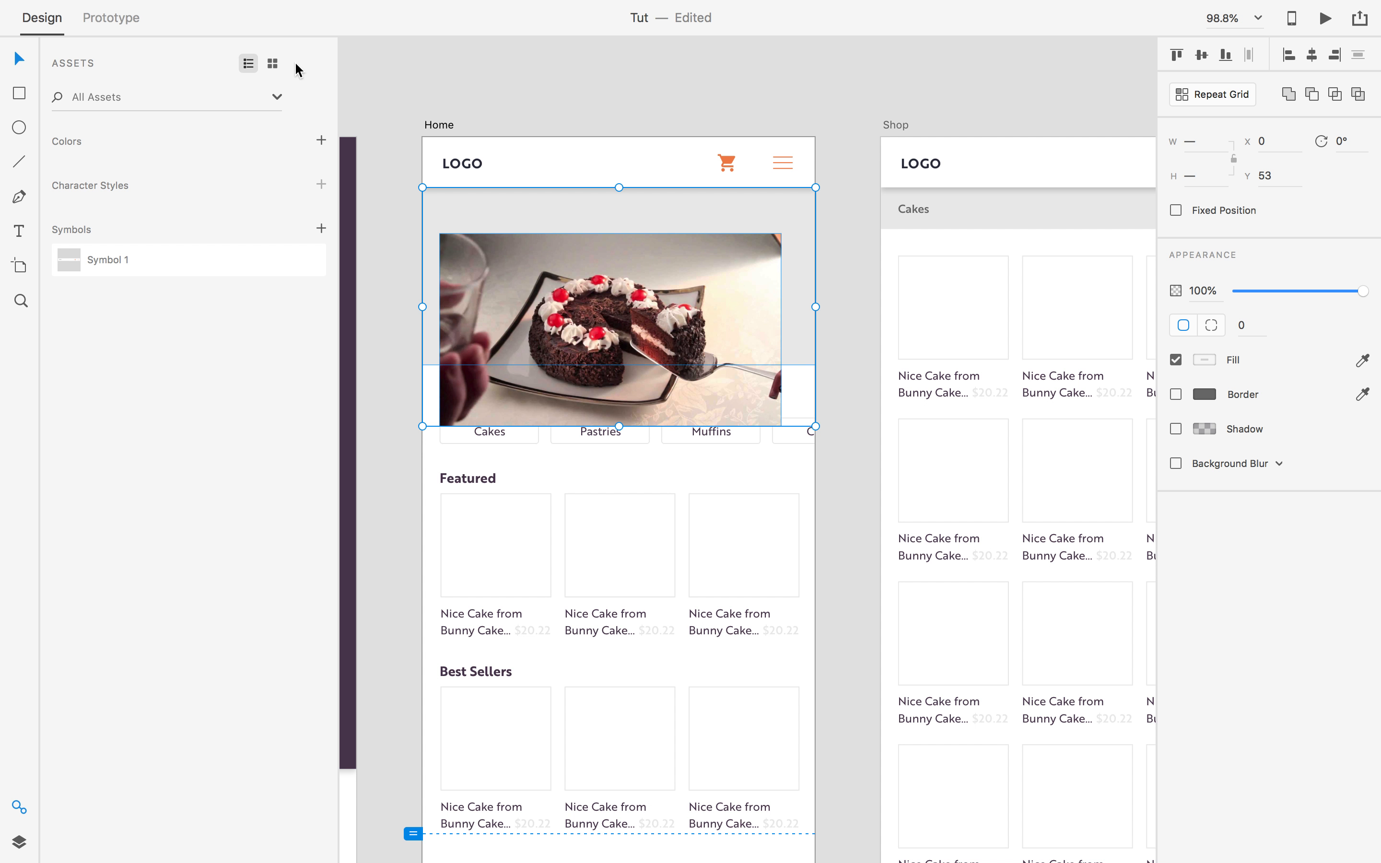
pyautogui.moveTo(171, 2)
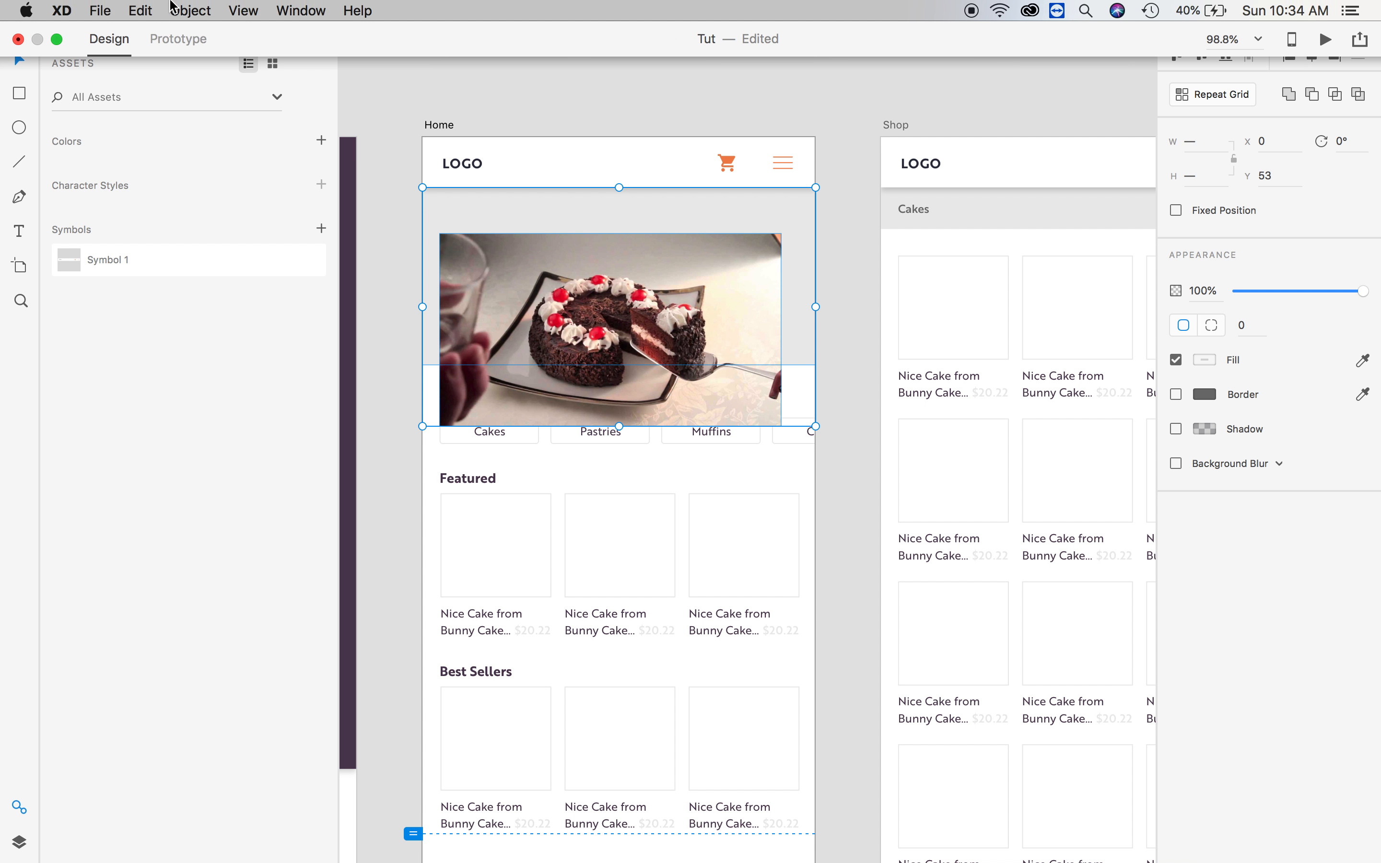
pyautogui.click(192, 12)
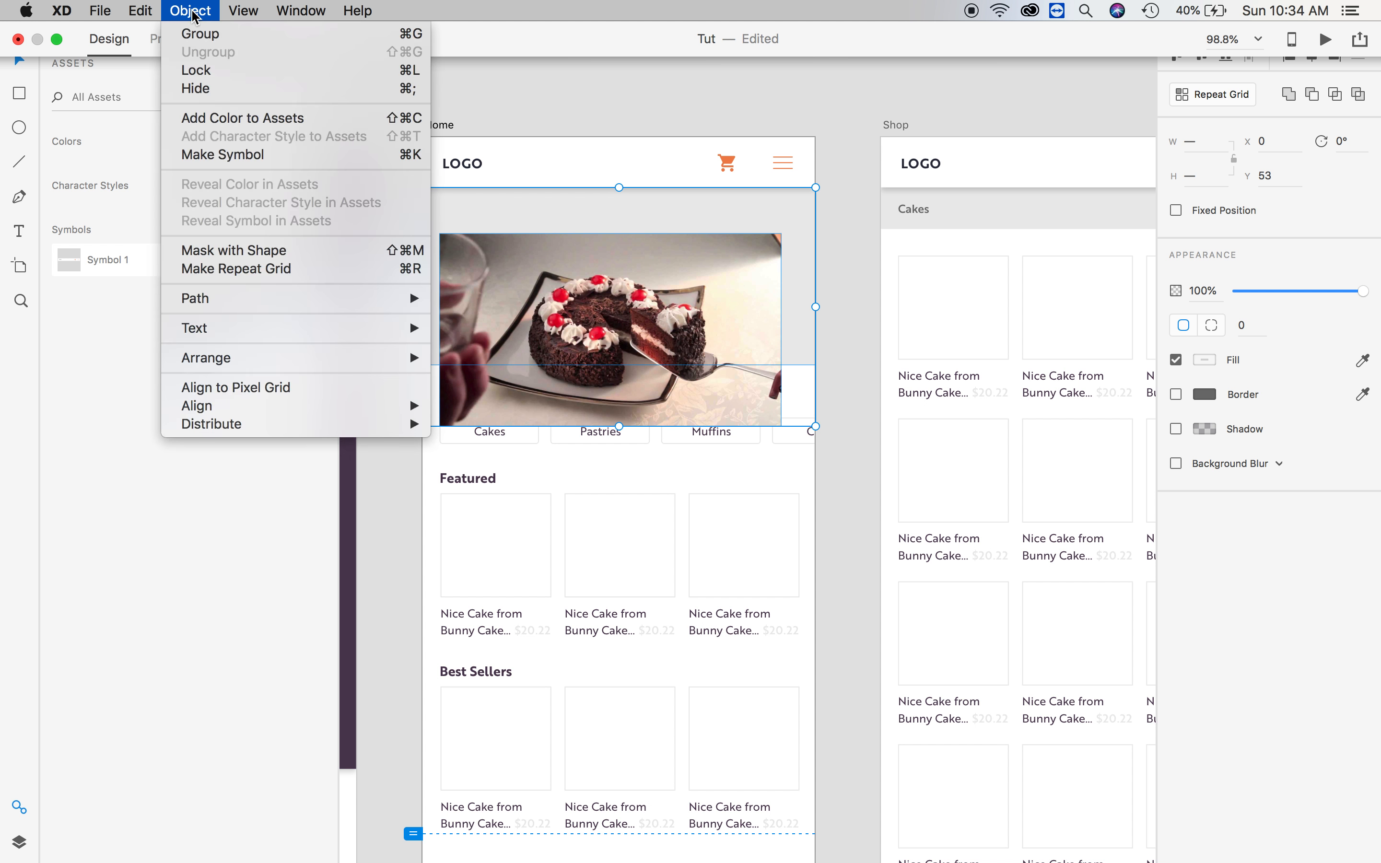
pyautogui.click(214, 251)
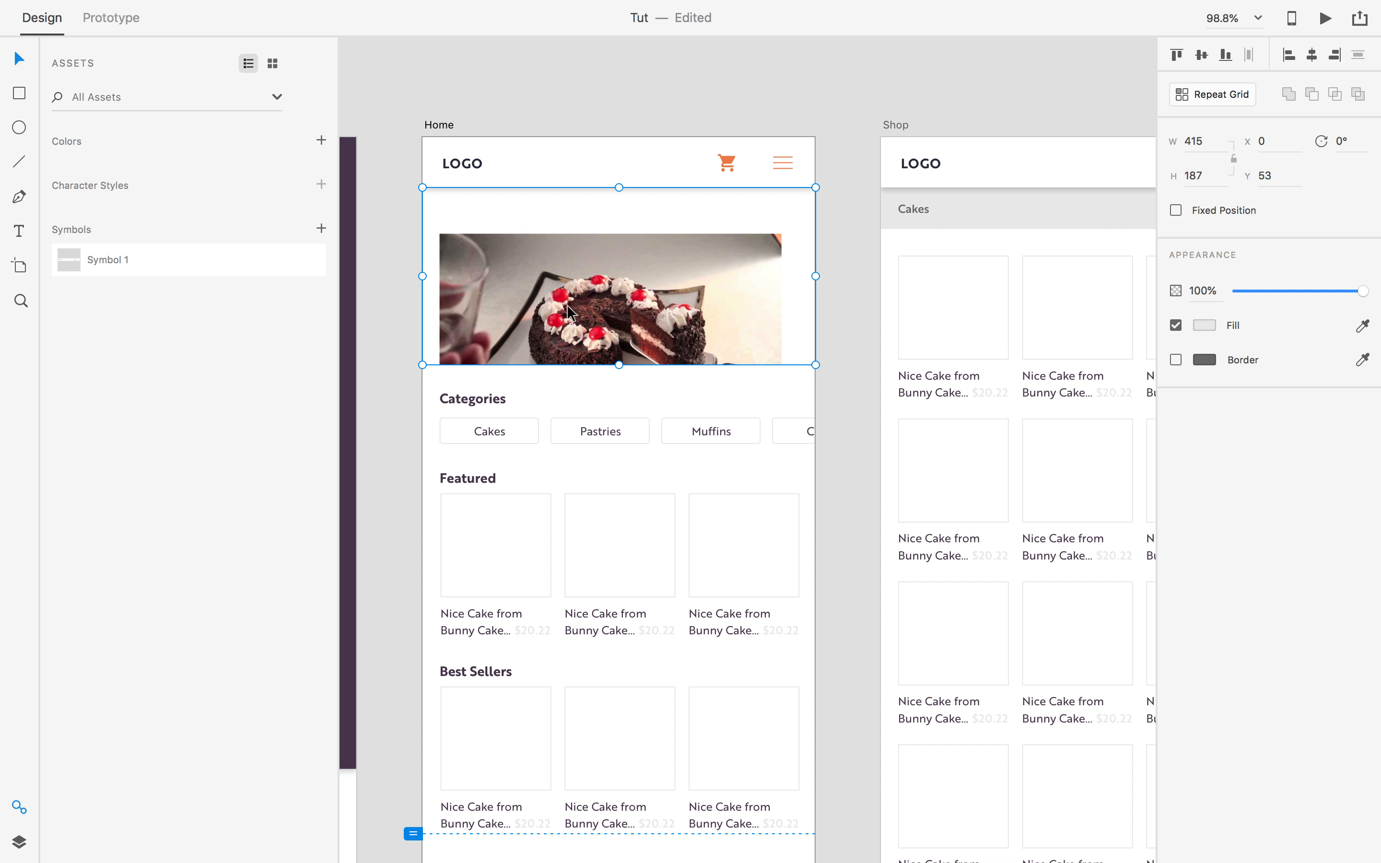
# Enlarge the cake photo inside its mask to fill the banner's full width and adjust its position to frame the cake.
pyautogui.doubleClick(570, 311)
pyautogui.moveTo(562, 318); pyautogui.dragTo(545, 273)
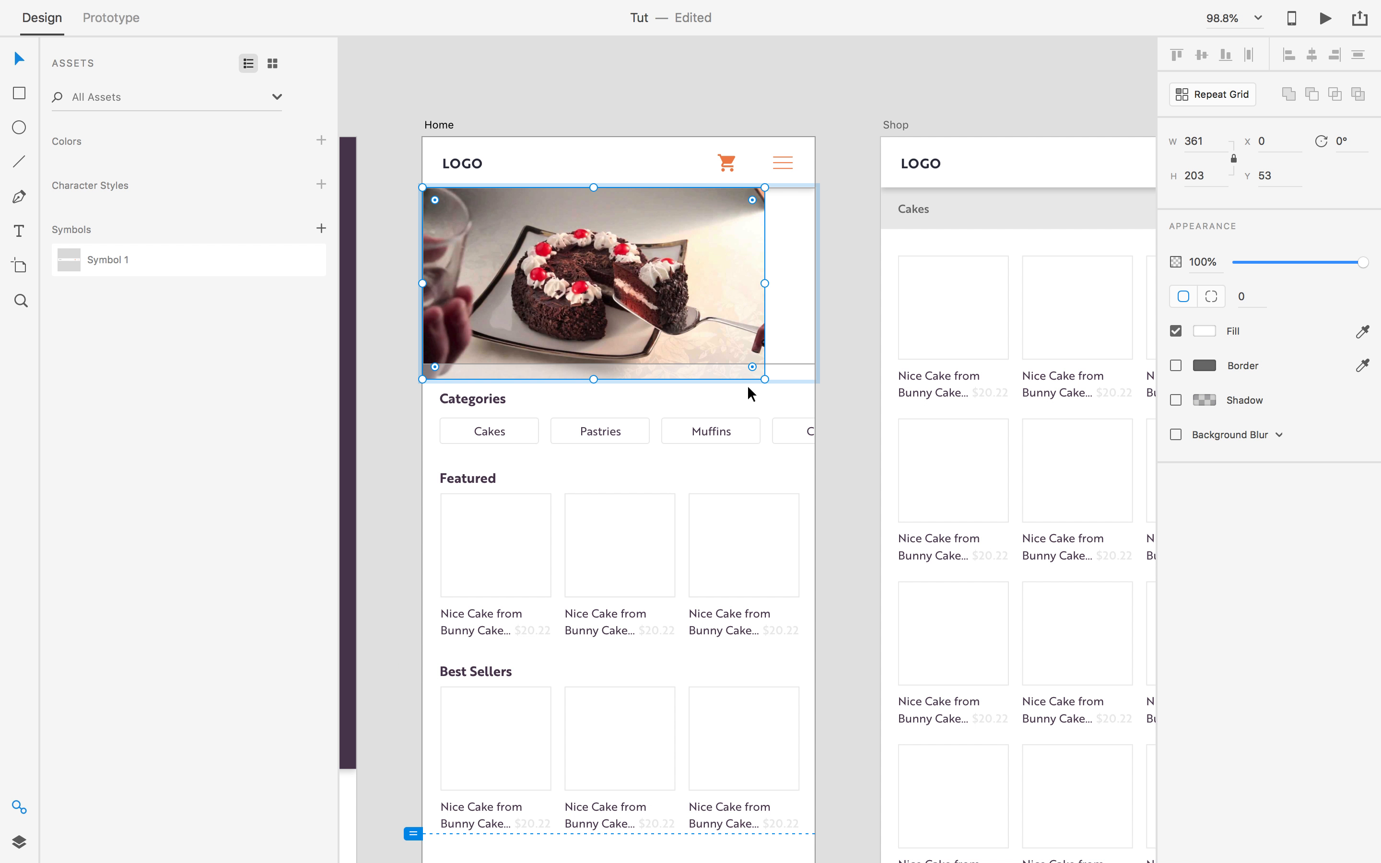
pyautogui.moveTo(764, 379); pyautogui.dragTo(816, 404)
pyautogui.click(849, 381)
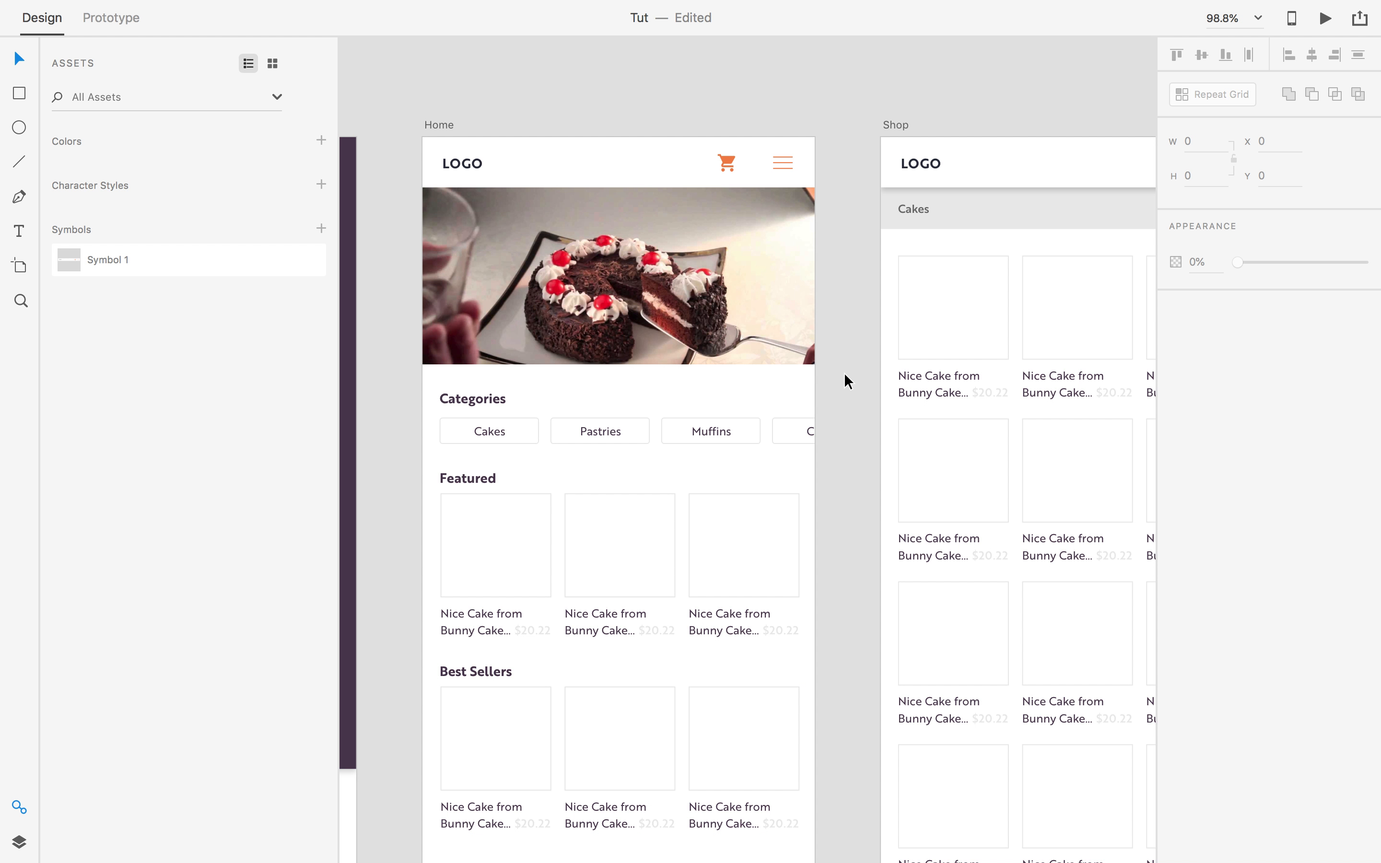
pyautogui.doubleClick(607, 281)
pyautogui.moveTo(607, 283); pyautogui.dragTo(612, 284)
pyautogui.click(840, 333)
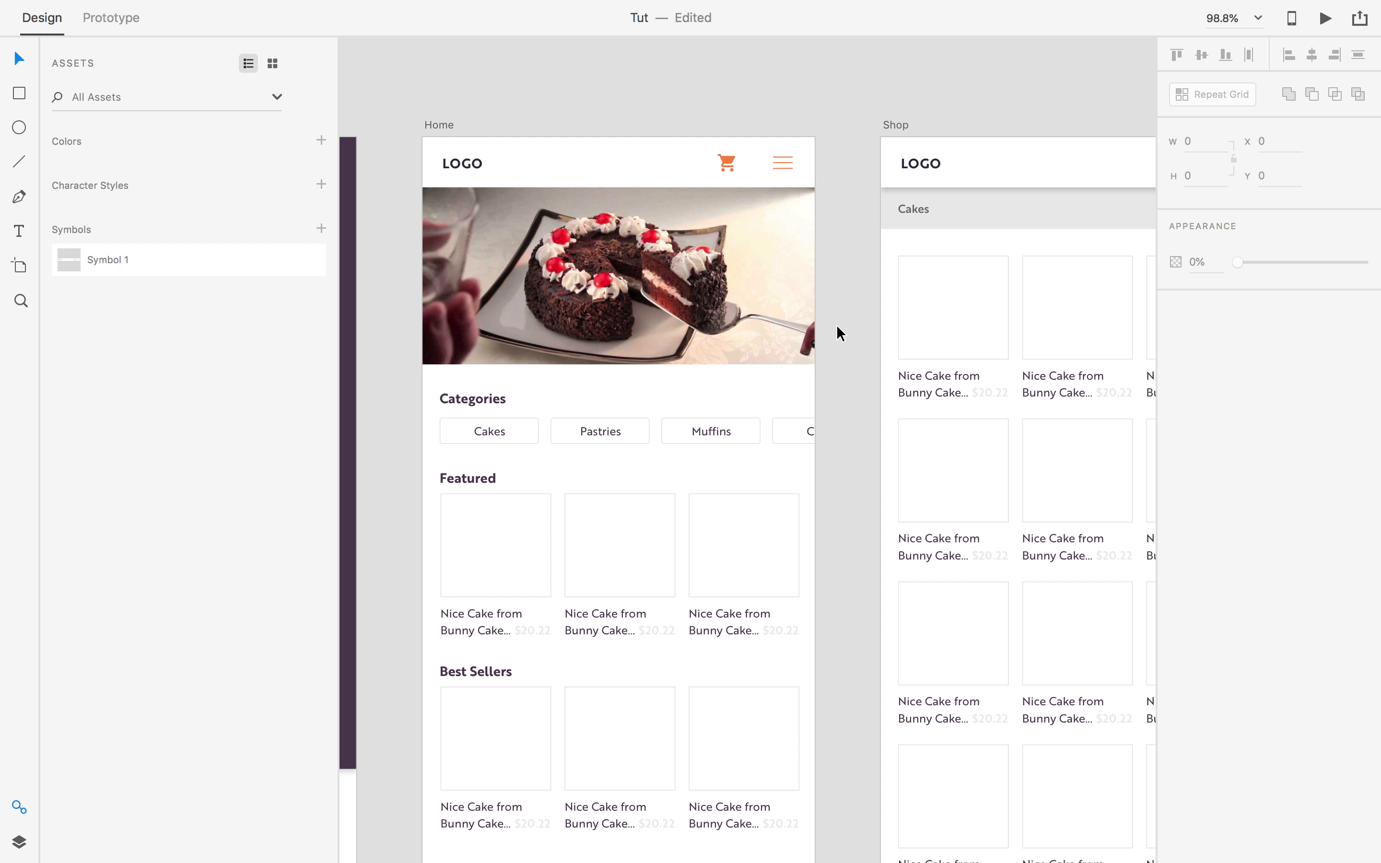
# Examine the masked cake banner and the header icons on the Home artboard.
pyautogui.scroll(5, 786, 174)
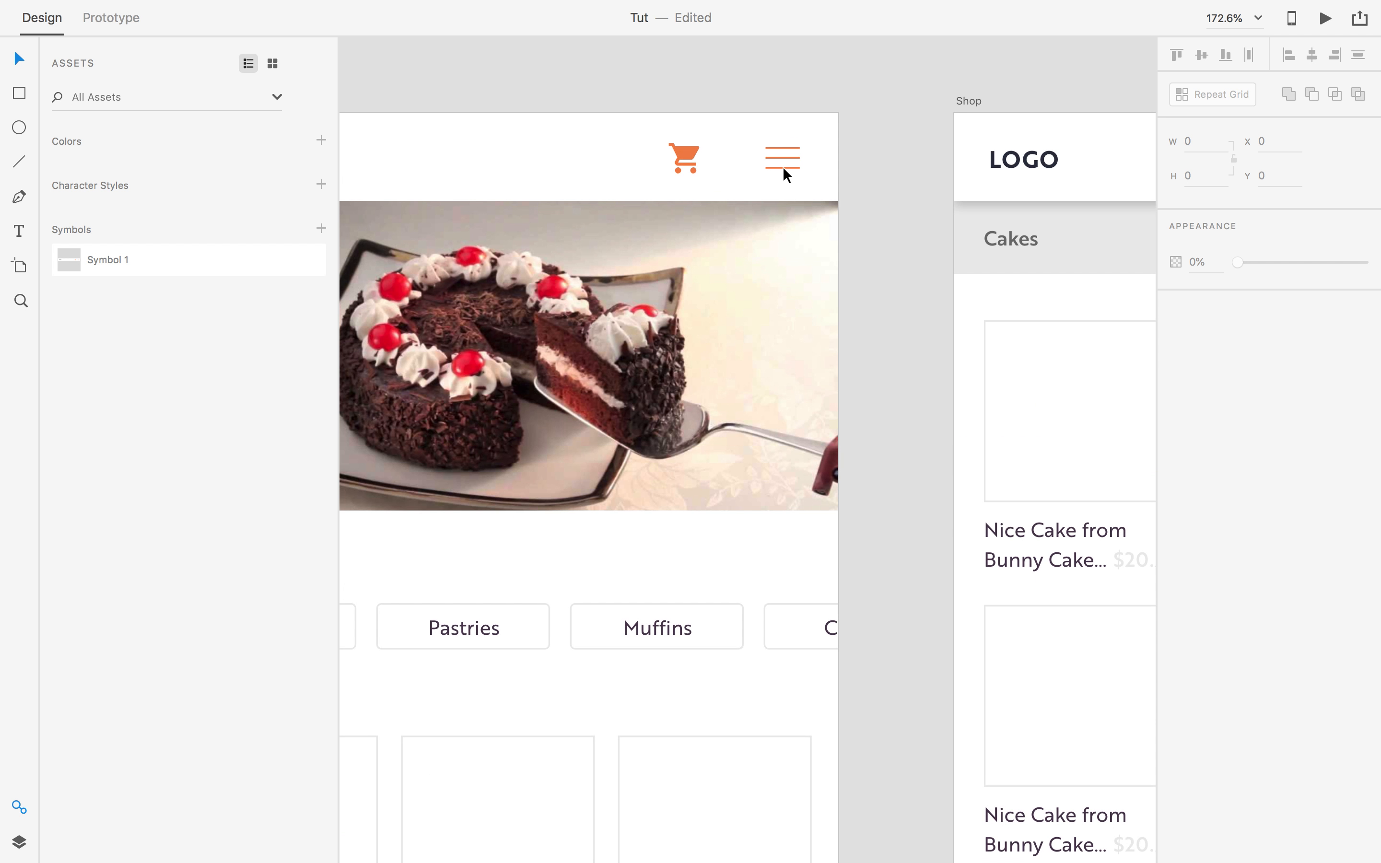
pyautogui.press('super+0')
pyautogui.scroll(4, 758, 293)
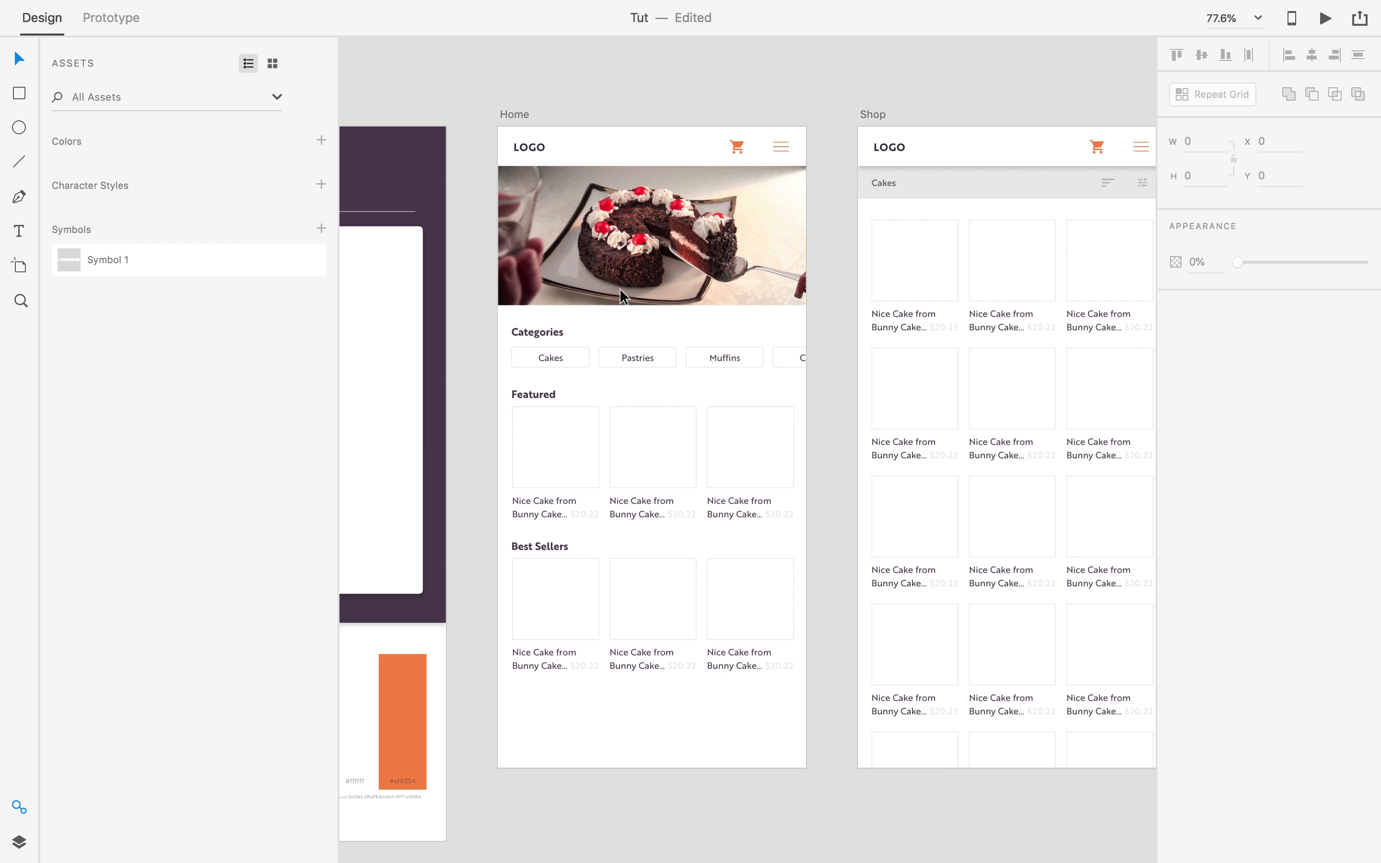
pyautogui.scroll(1, 562, 355)
pyautogui.scroll(1, 465, 215)
pyautogui.scroll(-2, 470, 253)
pyautogui.click(582, 172)
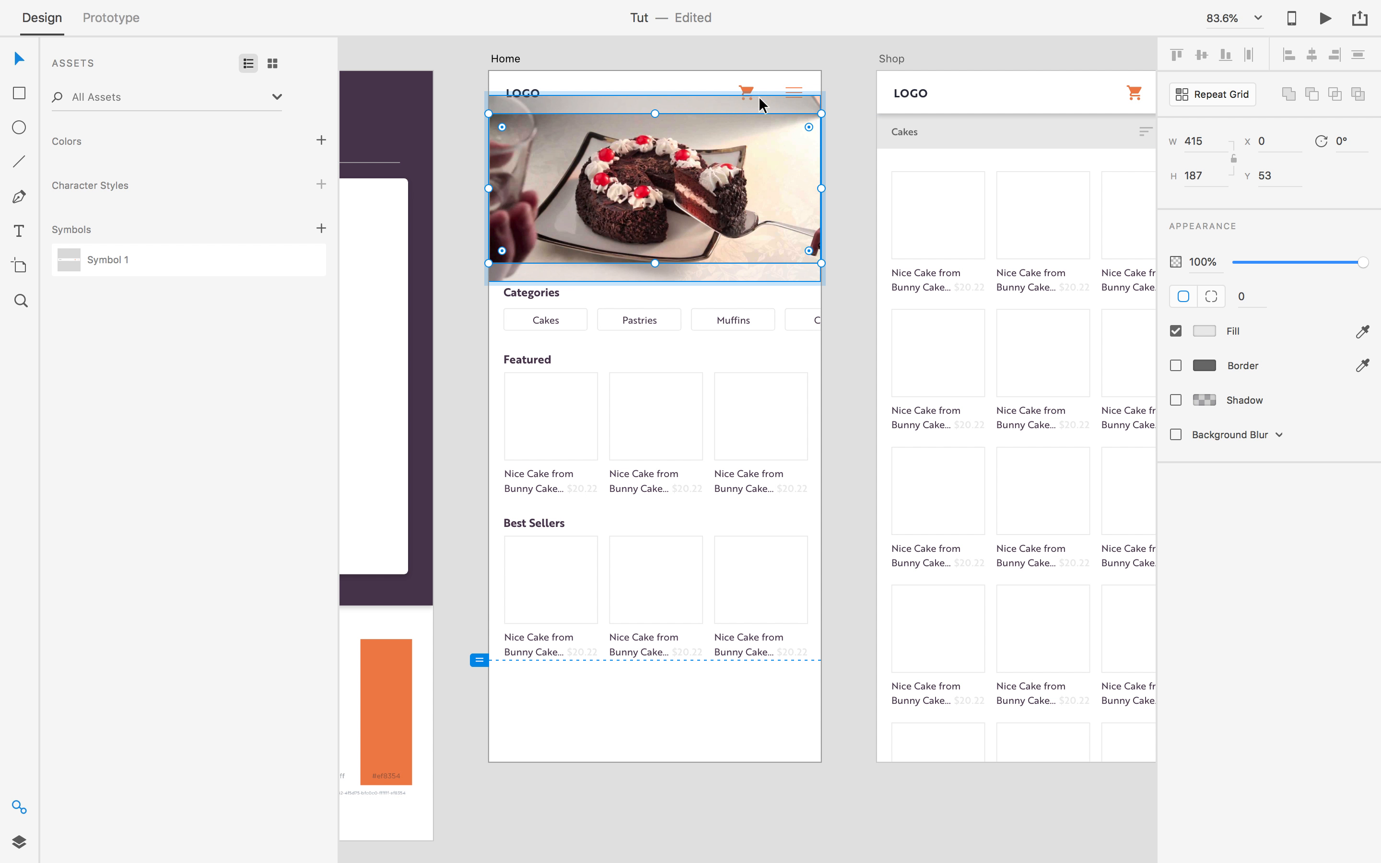
pyautogui.click(840, 272)
# Fill the four category button rectangles on the Home artboard with the saved orange swatch #EF8354.
pyautogui.moveTo(841, 323); pyautogui.dragTo(851, 265)
pyautogui.moveTo(479, 249); pyautogui.dragTo(848, 280)
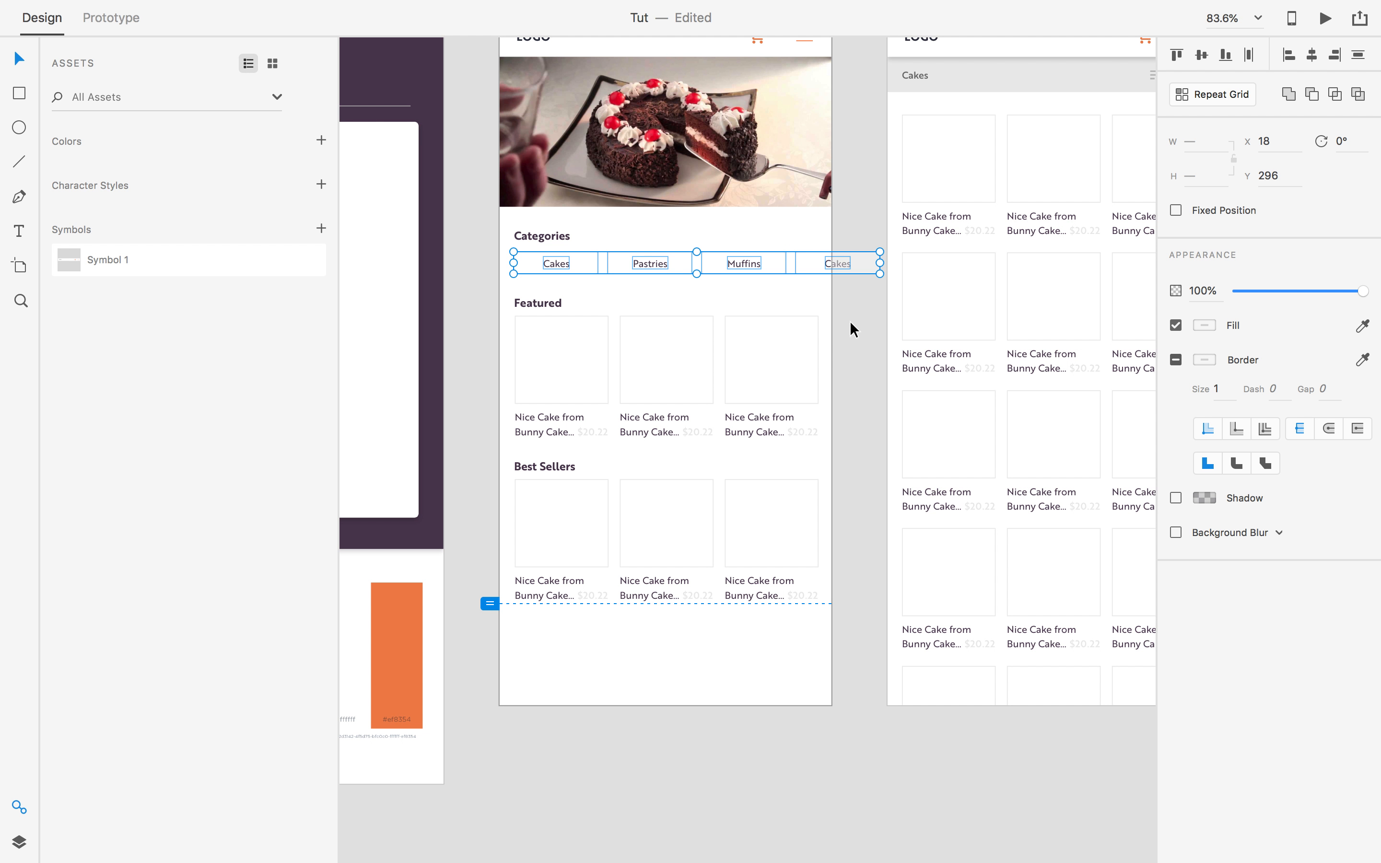
pyautogui.click(588, 293)
pyautogui.click(550, 281)
pyautogui.keyDown('shift'); pyautogui.click(642, 277); pyautogui.keyUp('shift')
pyautogui.keyDown('shift'); pyautogui.click(741, 278); pyautogui.keyUp('shift')
pyautogui.keyDown('shift'); pyautogui.click(811, 276); pyautogui.keyUp('shift')
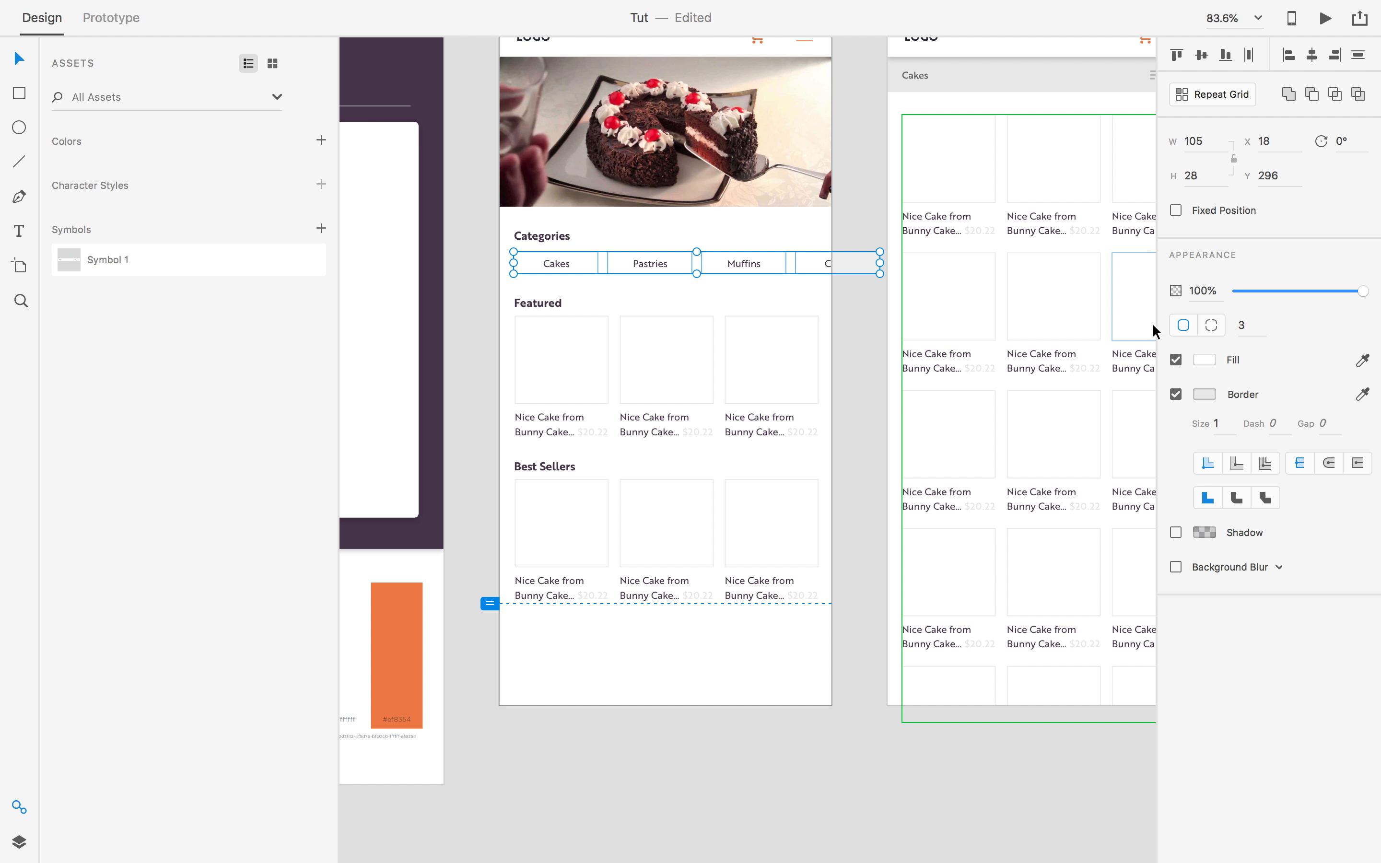
pyautogui.click(1204, 360)
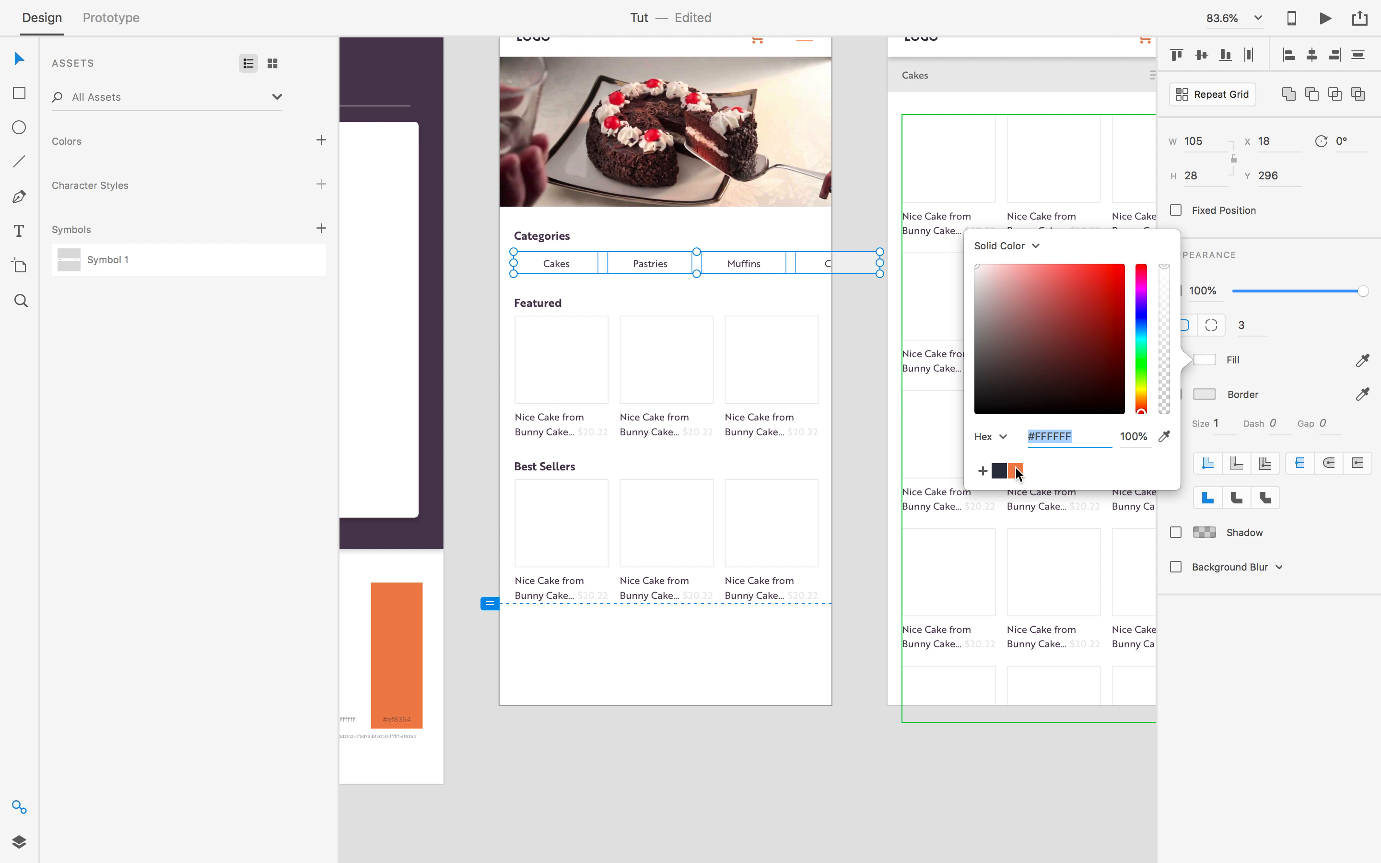
pyautogui.click(1015, 469)
pyautogui.click(470, 269)
# Set the text color of the four category button labels to white #FFFFFF.
pyautogui.doubleClick(557, 264)
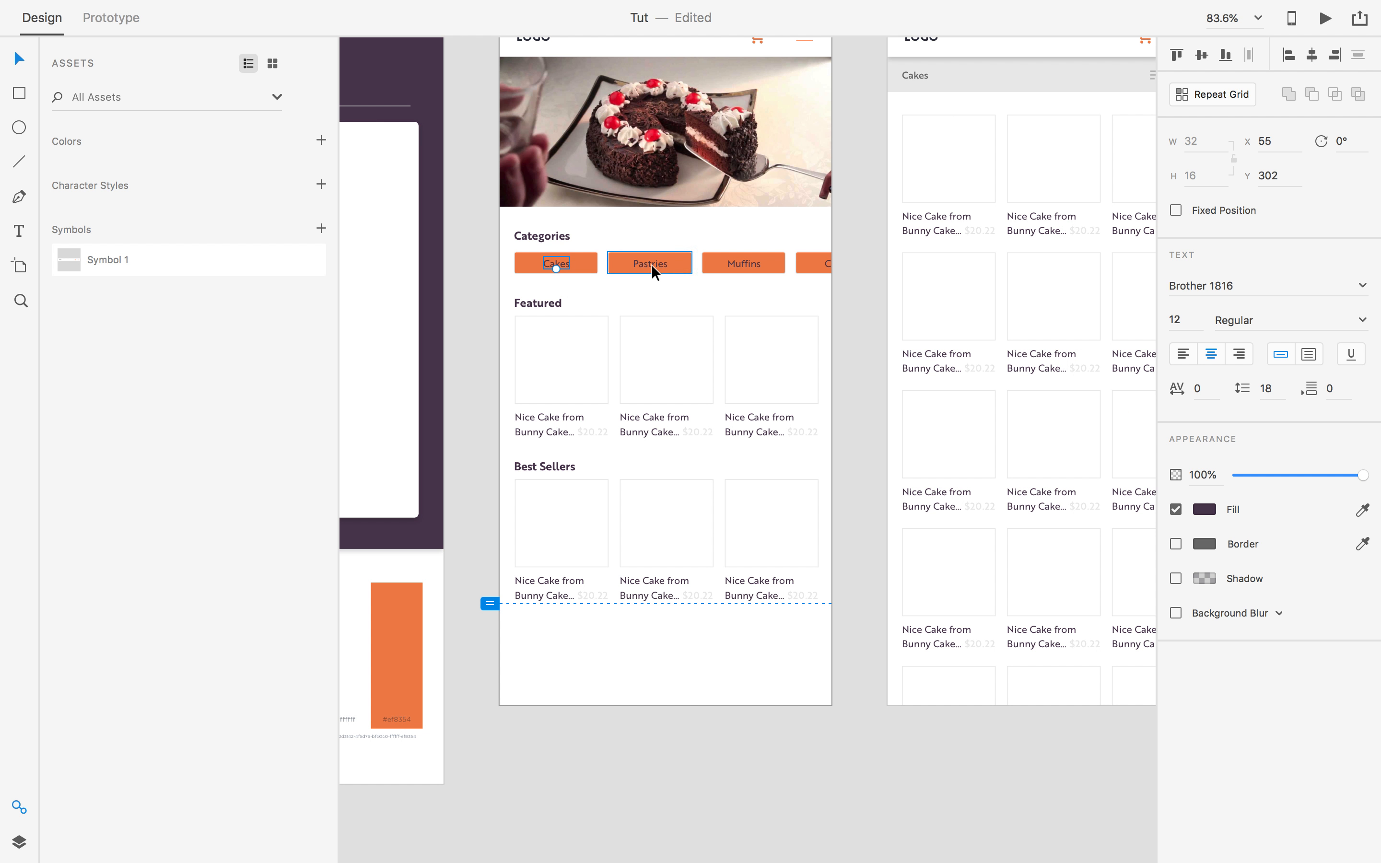
pyautogui.doubleClick(741, 264)
pyautogui.press('Escape')
pyautogui.click(556, 262)
pyautogui.keyDown('shift'); pyautogui.click(651, 265); pyautogui.keyUp('shift')
pyautogui.keyDown('shift'); pyautogui.click(759, 264); pyautogui.keyUp('shift')
pyautogui.keyDown('shift'); pyautogui.click(826, 265); pyautogui.keyUp('shift')
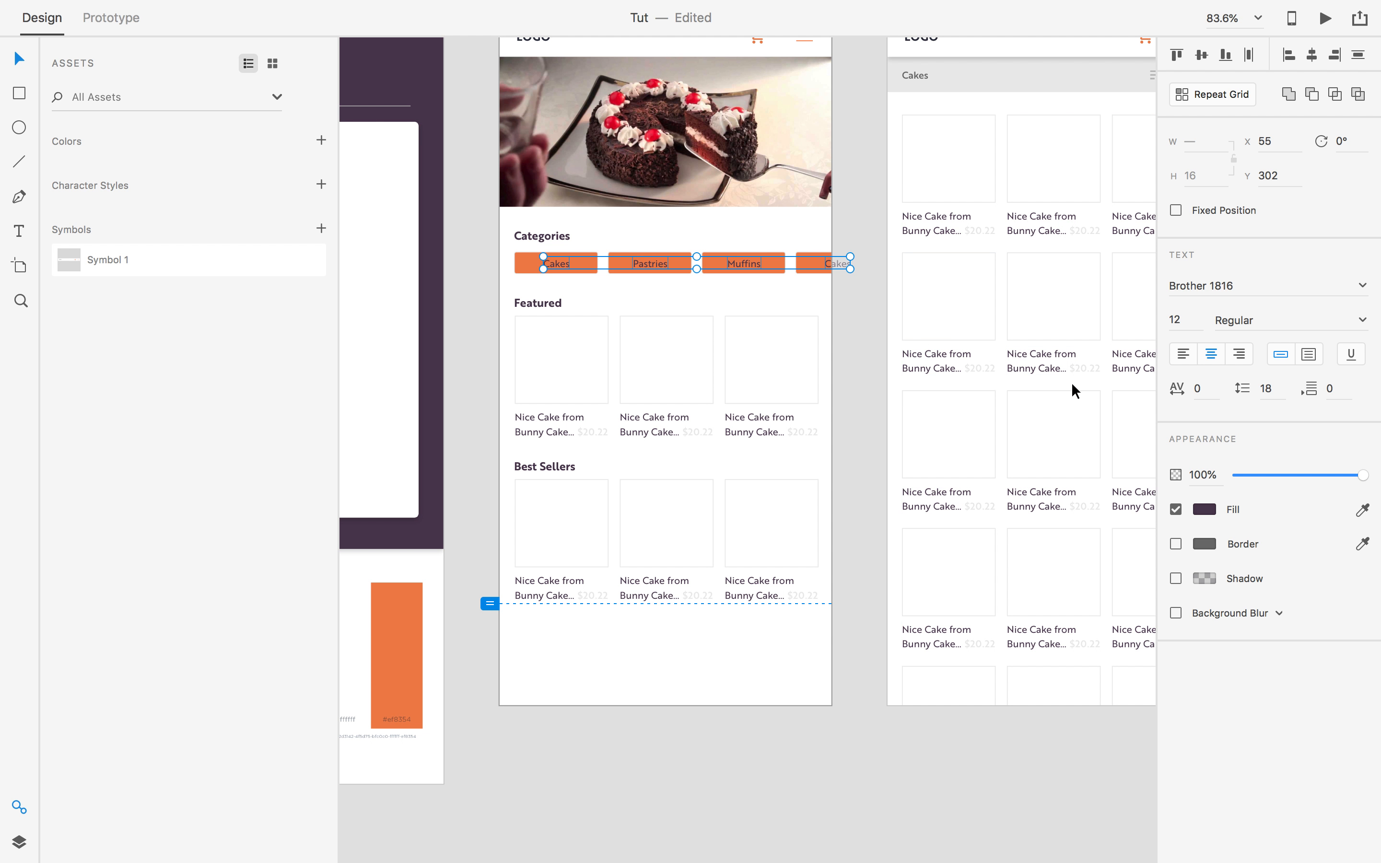
pyautogui.click(1204, 510)
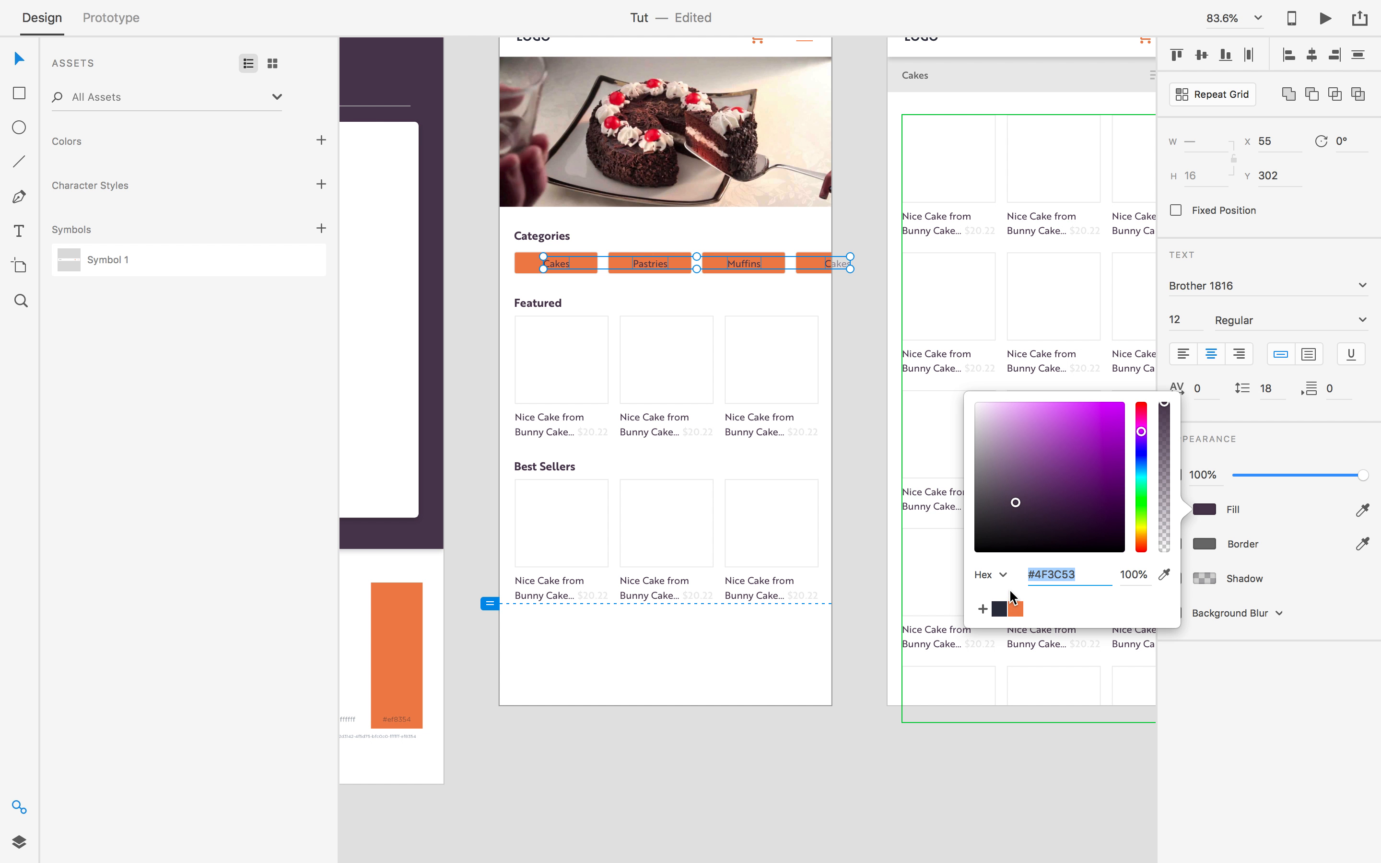
pyautogui.write('ffffff')
pyautogui.press('Tab')
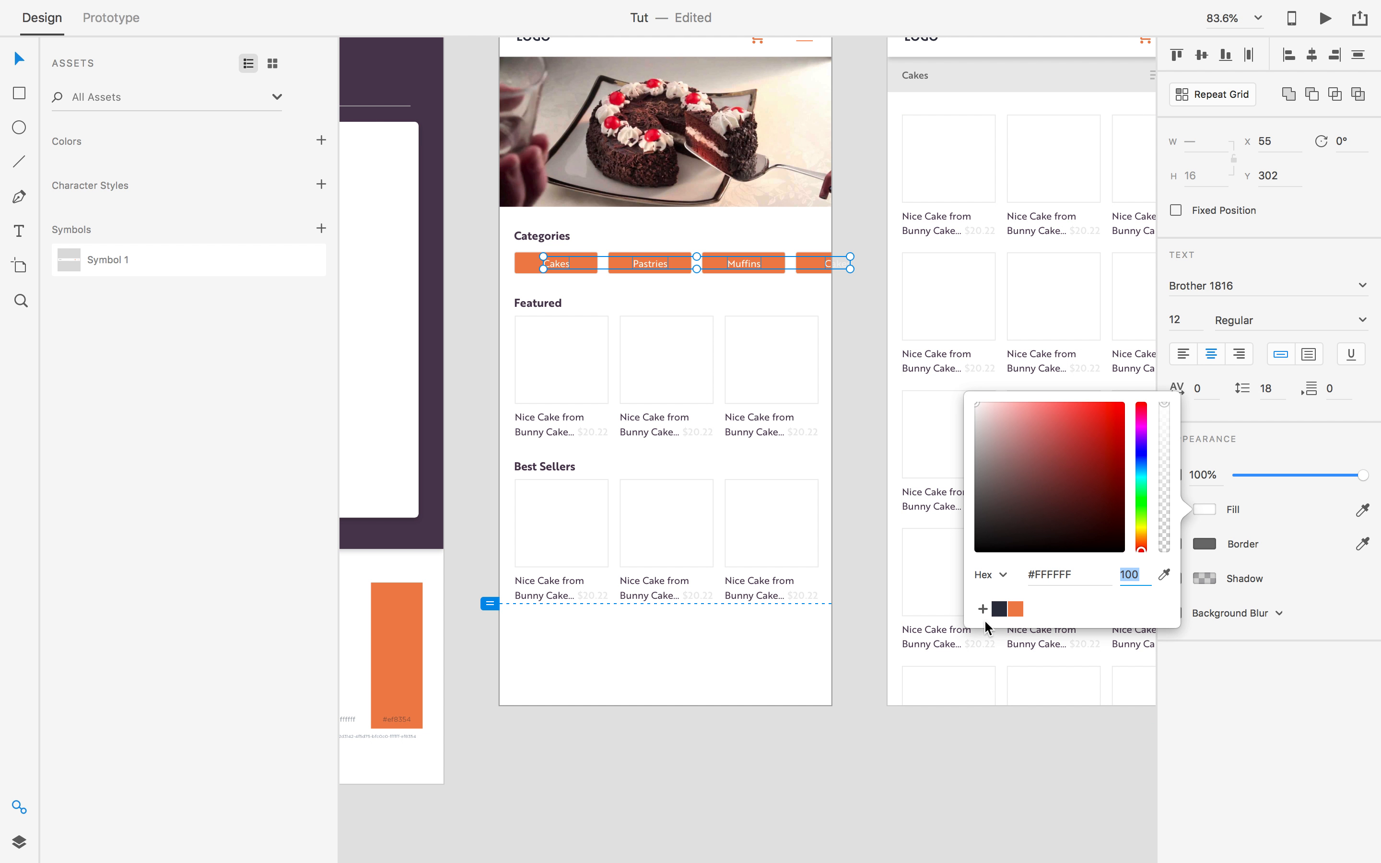
pyautogui.click(475, 328)
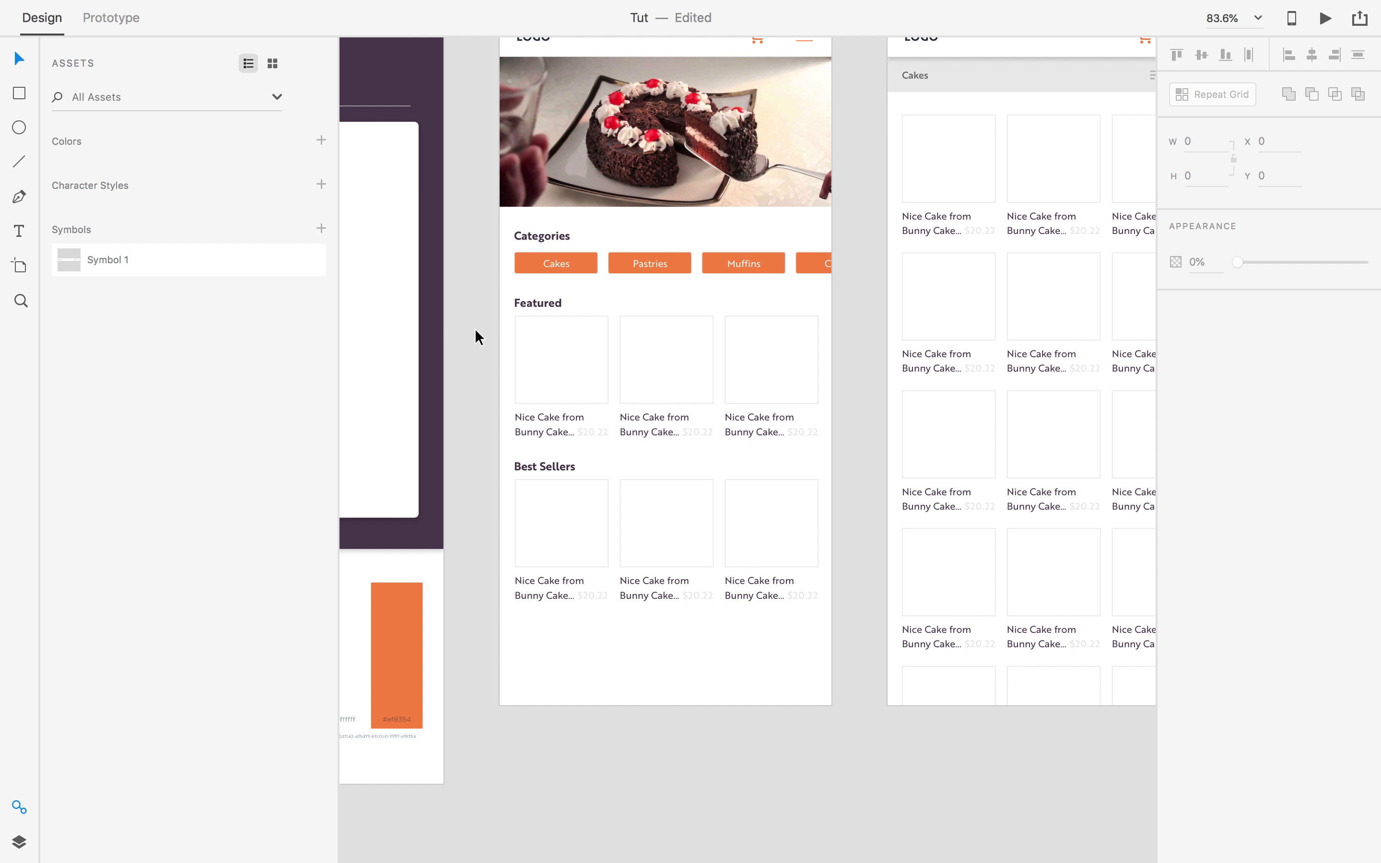
pyautogui.scroll(3, 474, 328)
pyautogui.scroll(-3, 475, 328)
pyautogui.scroll(5, 474, 327)
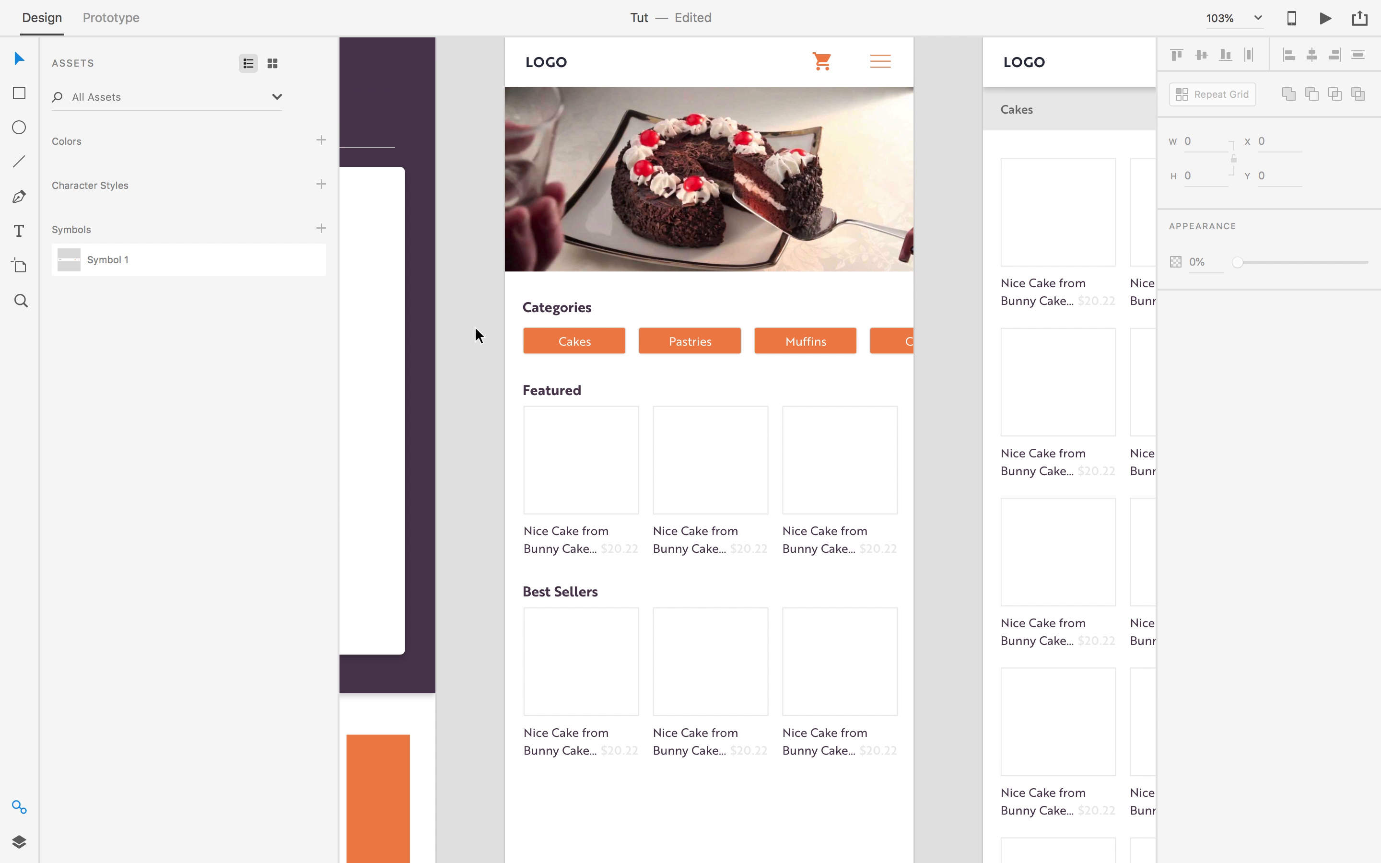
pyautogui.moveTo(472, 386); pyautogui.dragTo(519, 367)
pyautogui.scroll(-1, 519, 365)
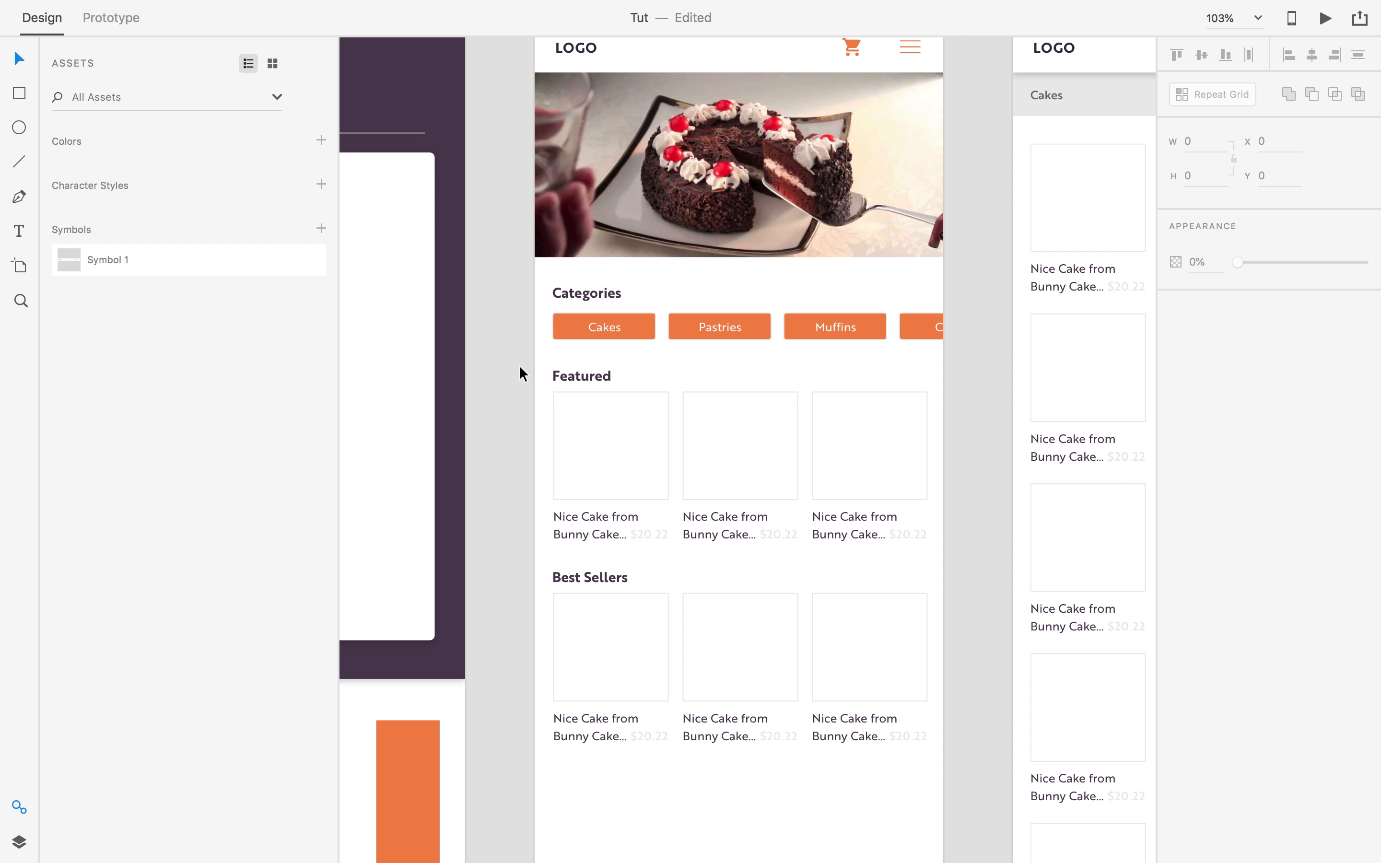
pyautogui.scroll(3, 519, 365)
# Set the text color of the Categories, Featured and Best Sellers headings to the saved dark navy swatch #2D3142.
pyautogui.scroll(-6, 519, 365)
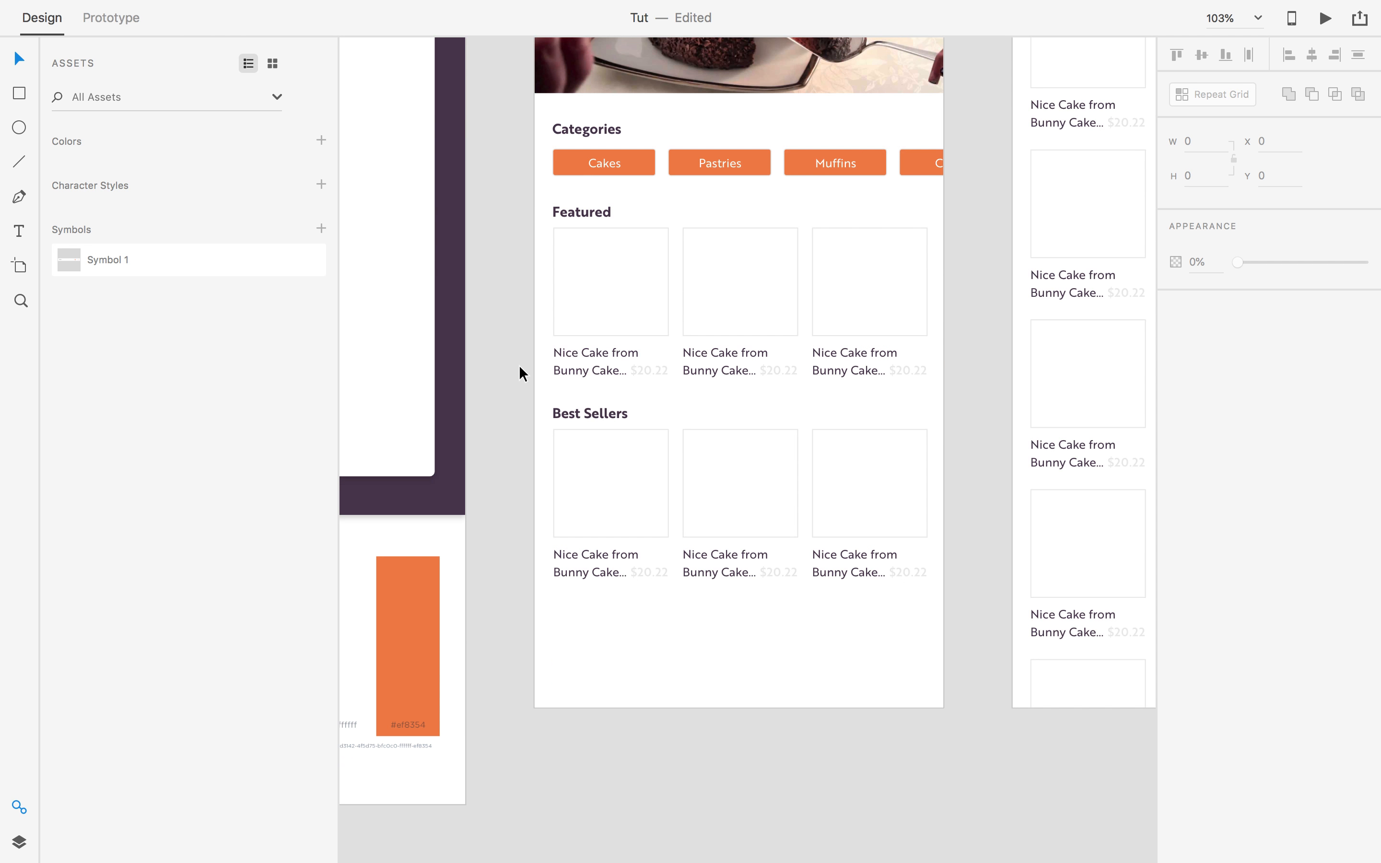
pyautogui.click(591, 120)
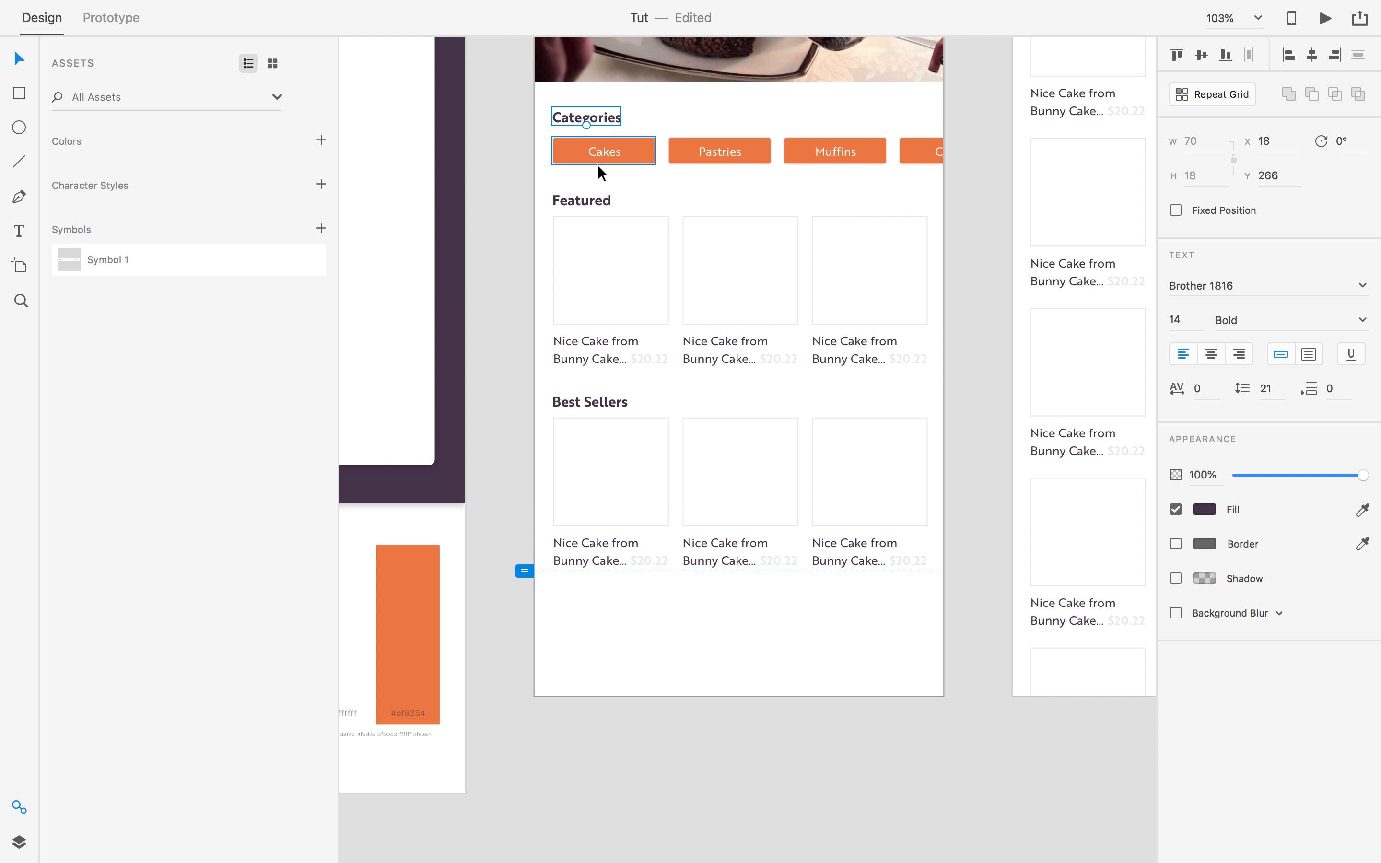
pyautogui.keyDown('shift'); pyautogui.click(592, 200); pyautogui.keyUp('shift')
pyautogui.keyDown('shift'); pyautogui.click(583, 402); pyautogui.keyUp('shift')
pyautogui.moveTo(582, 401); pyautogui.dragTo(758, 371)
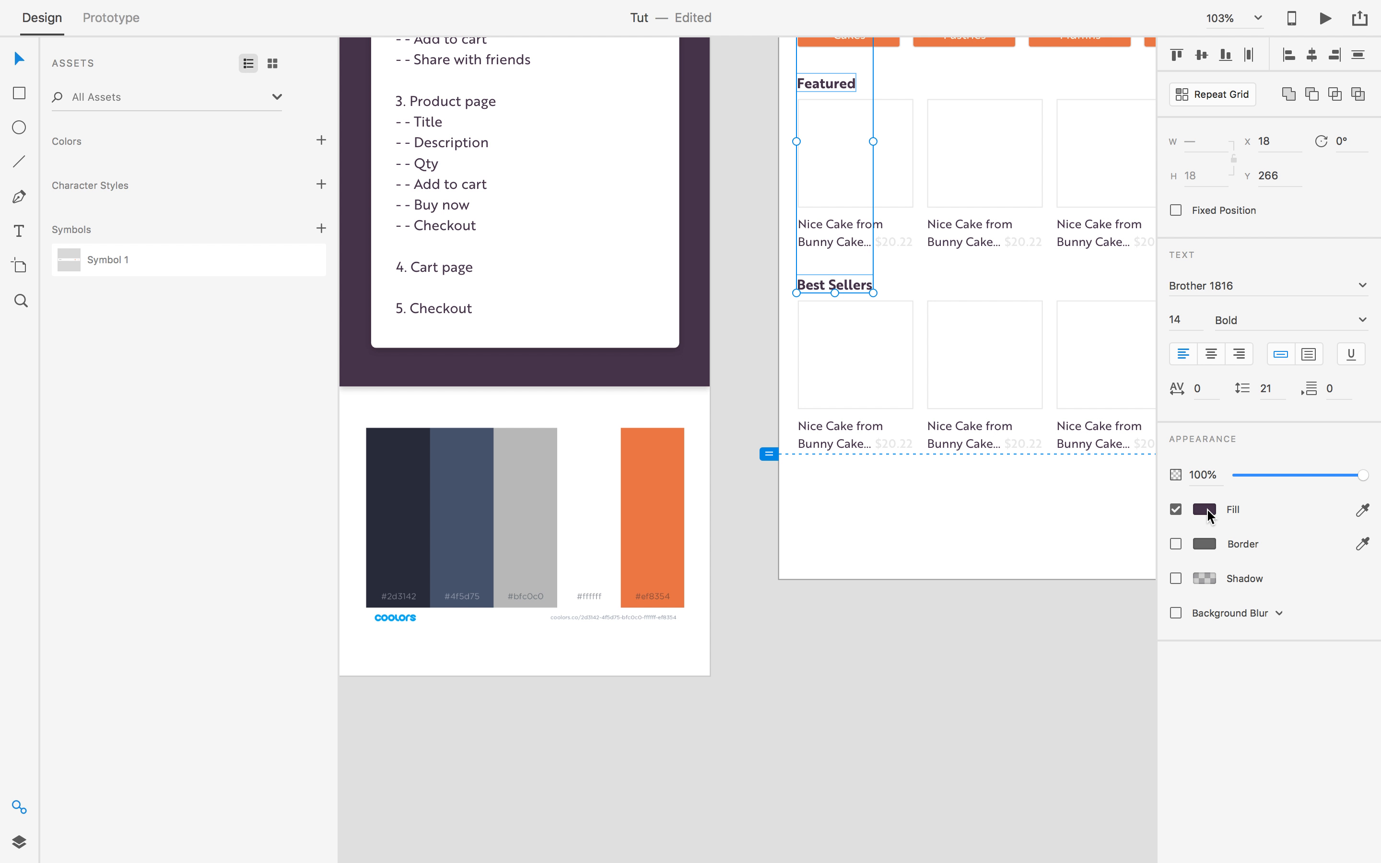
pyautogui.moveTo(1075, 324); pyautogui.dragTo(774, 472)
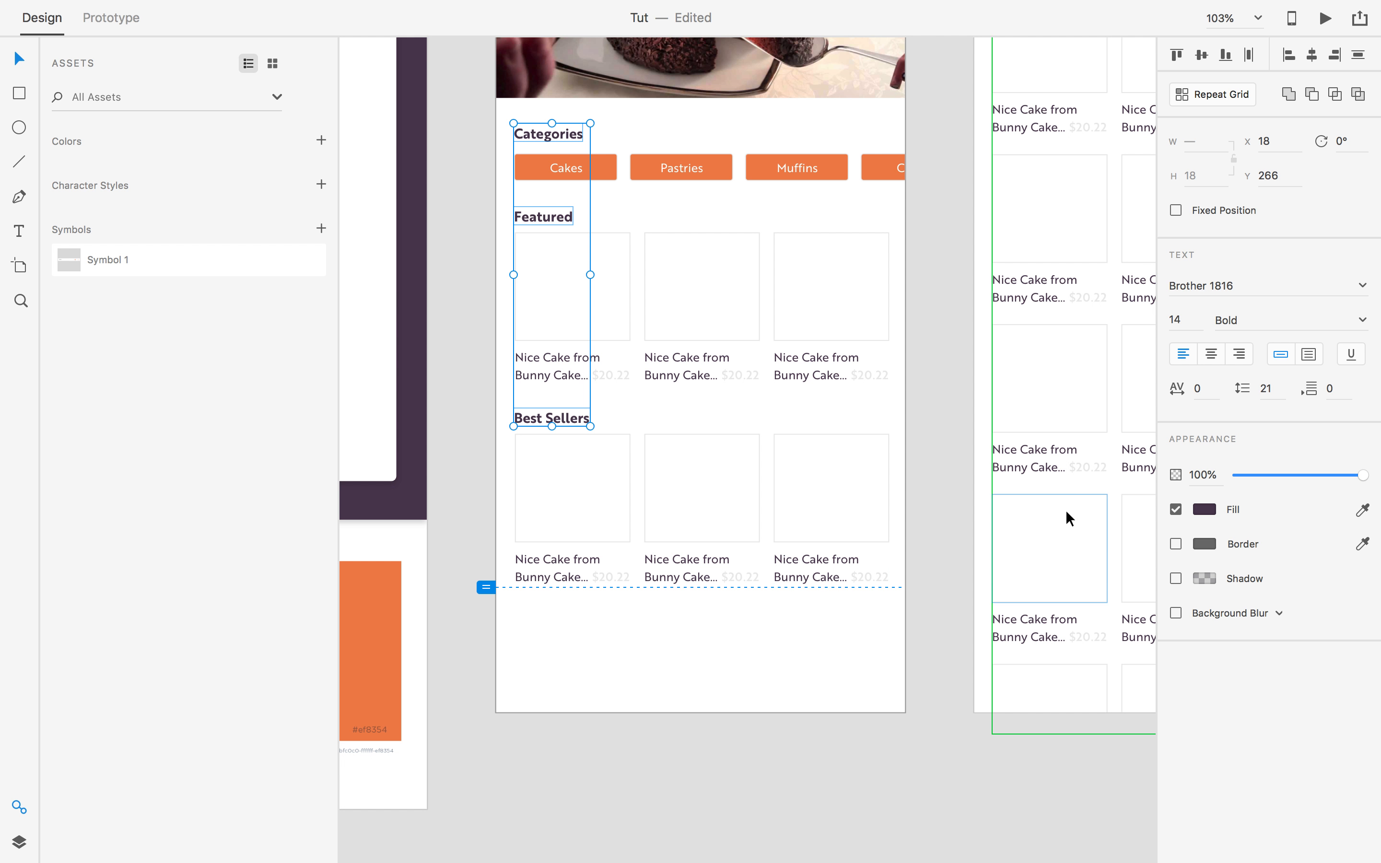
pyautogui.click(1210, 508)
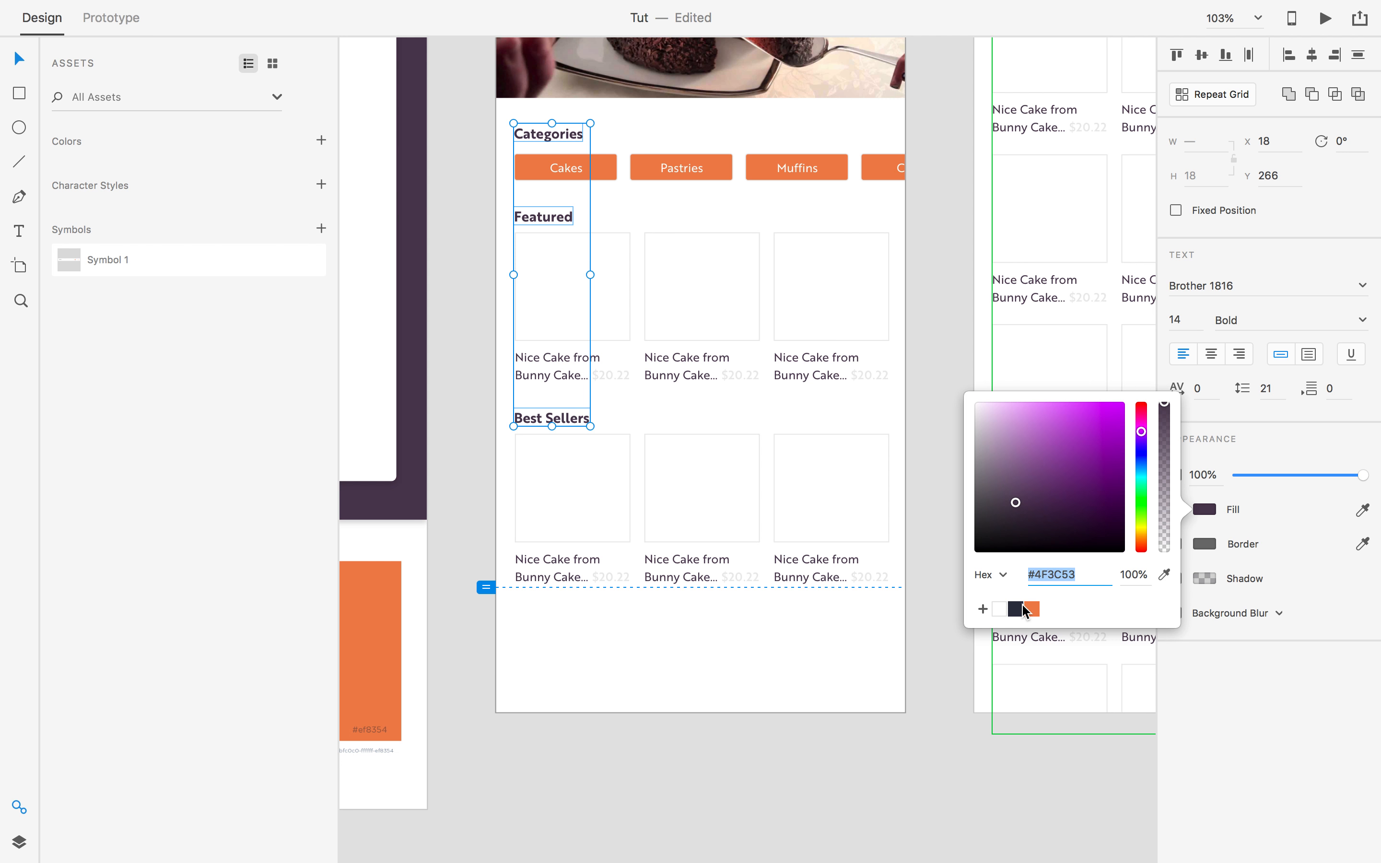
pyautogui.click(456, 282)
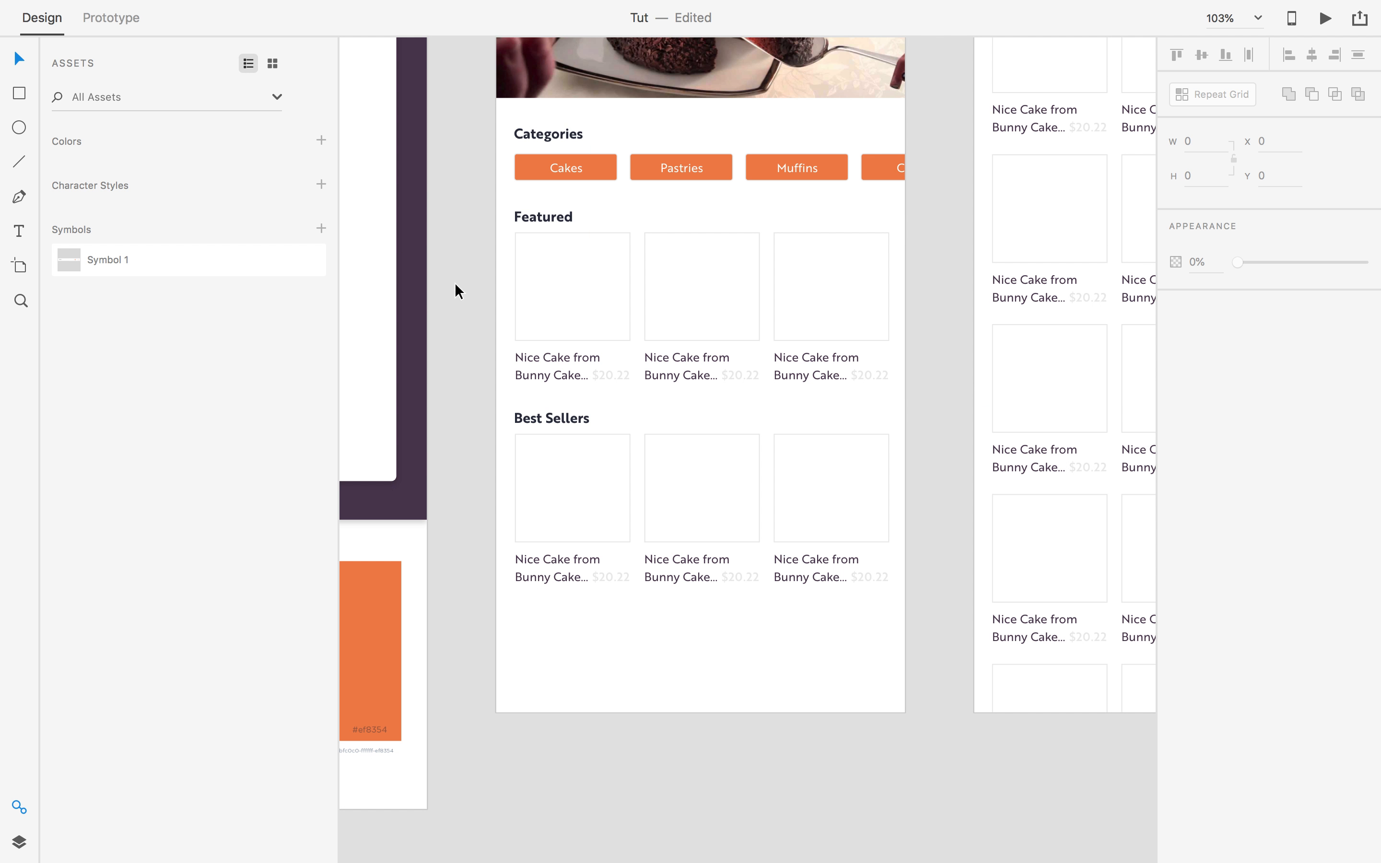
# Import the two-tier cake illustration onto the Home artboard with the first Featured placeholder selected.
pyautogui.scroll(-1, 488, 314)
pyautogui.click(538, 301)
pyautogui.click(495, 298)
pyautogui.click(575, 299)
pyautogui.moveTo(463, 246); pyautogui.dragTo(871, 618)
pyautogui.click(585, 301)
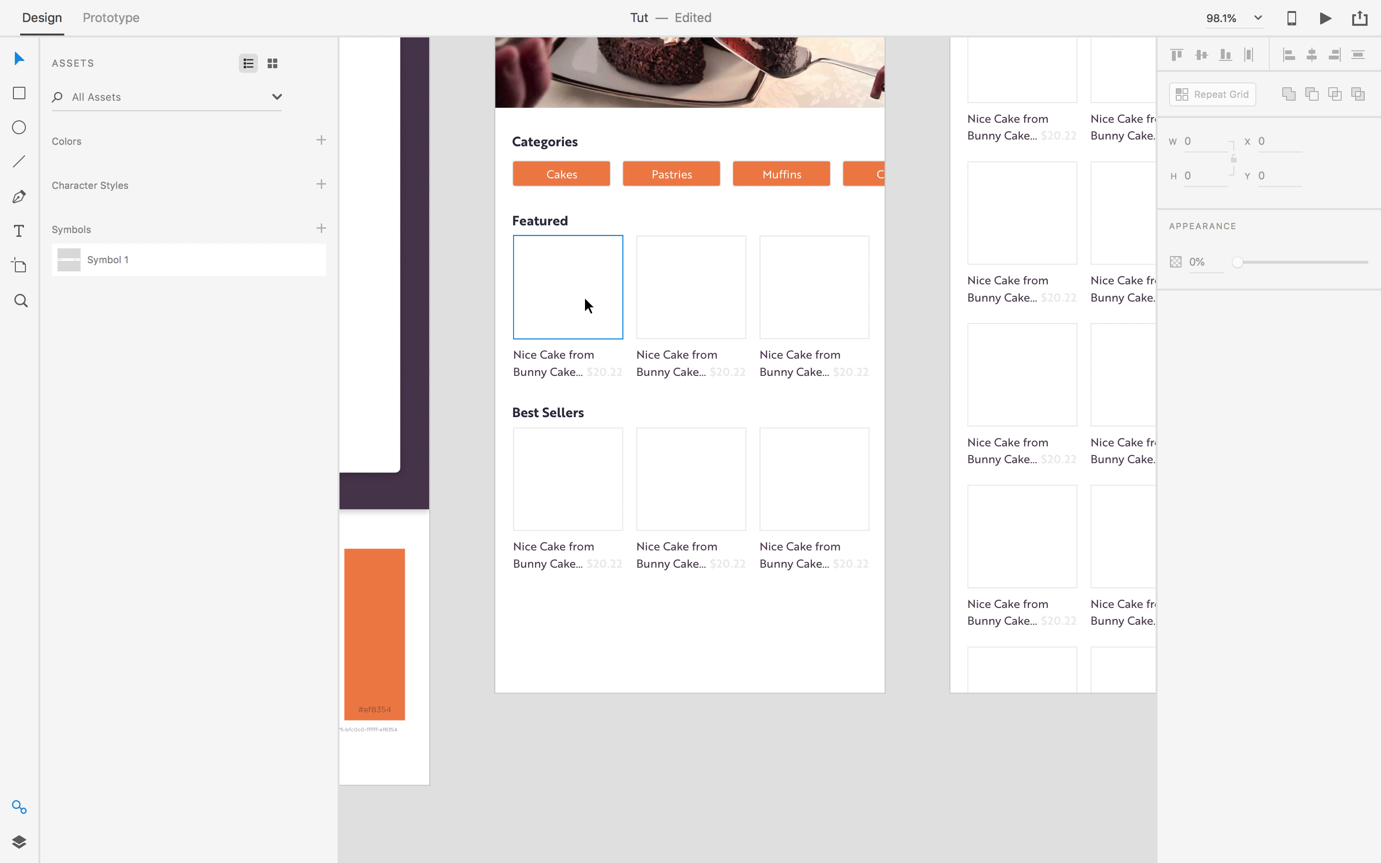
pyautogui.press('super+shift+i')
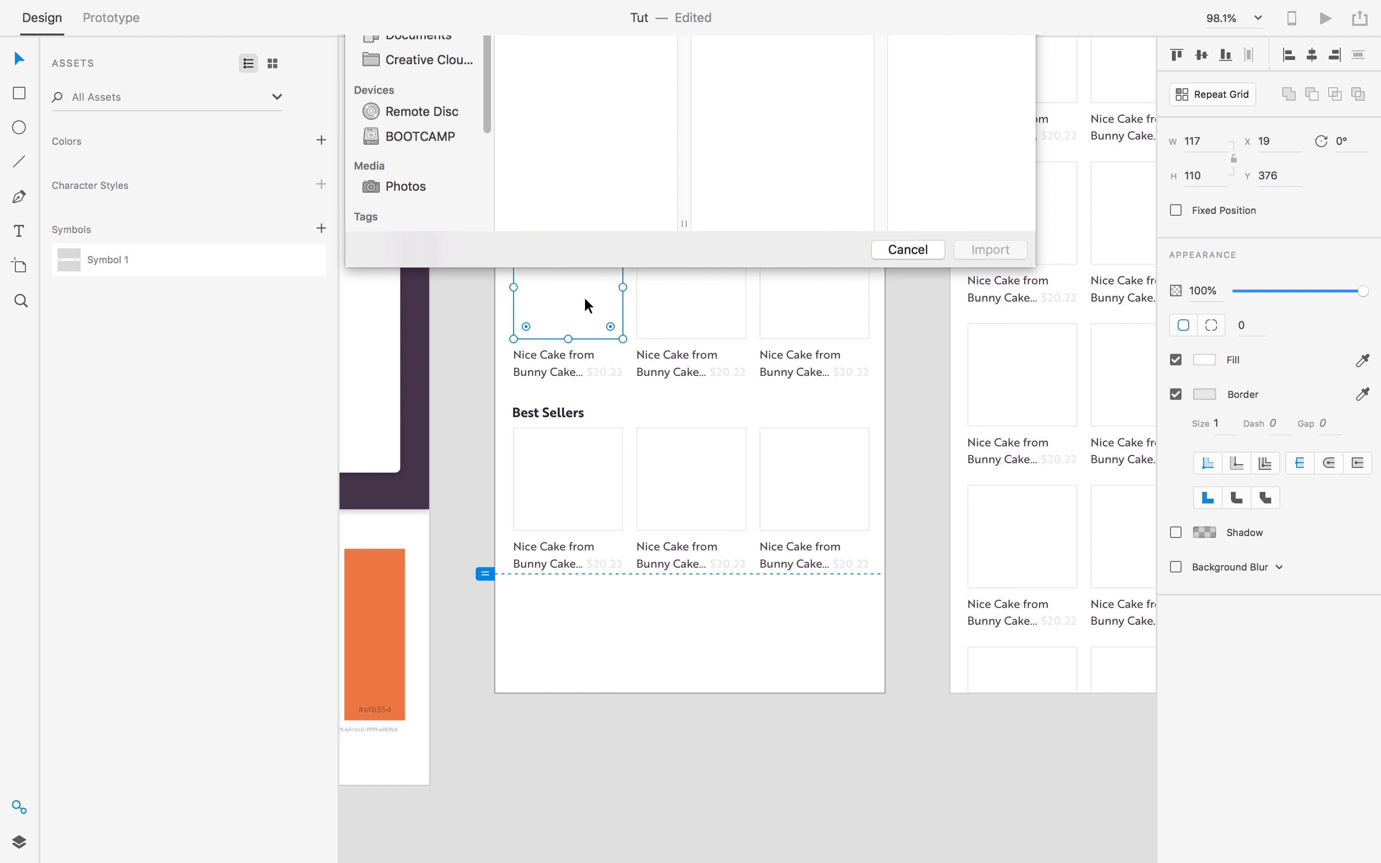
pyautogui.click(548, 151)
pyautogui.click(548, 133)
pyautogui.doubleClick(547, 117)
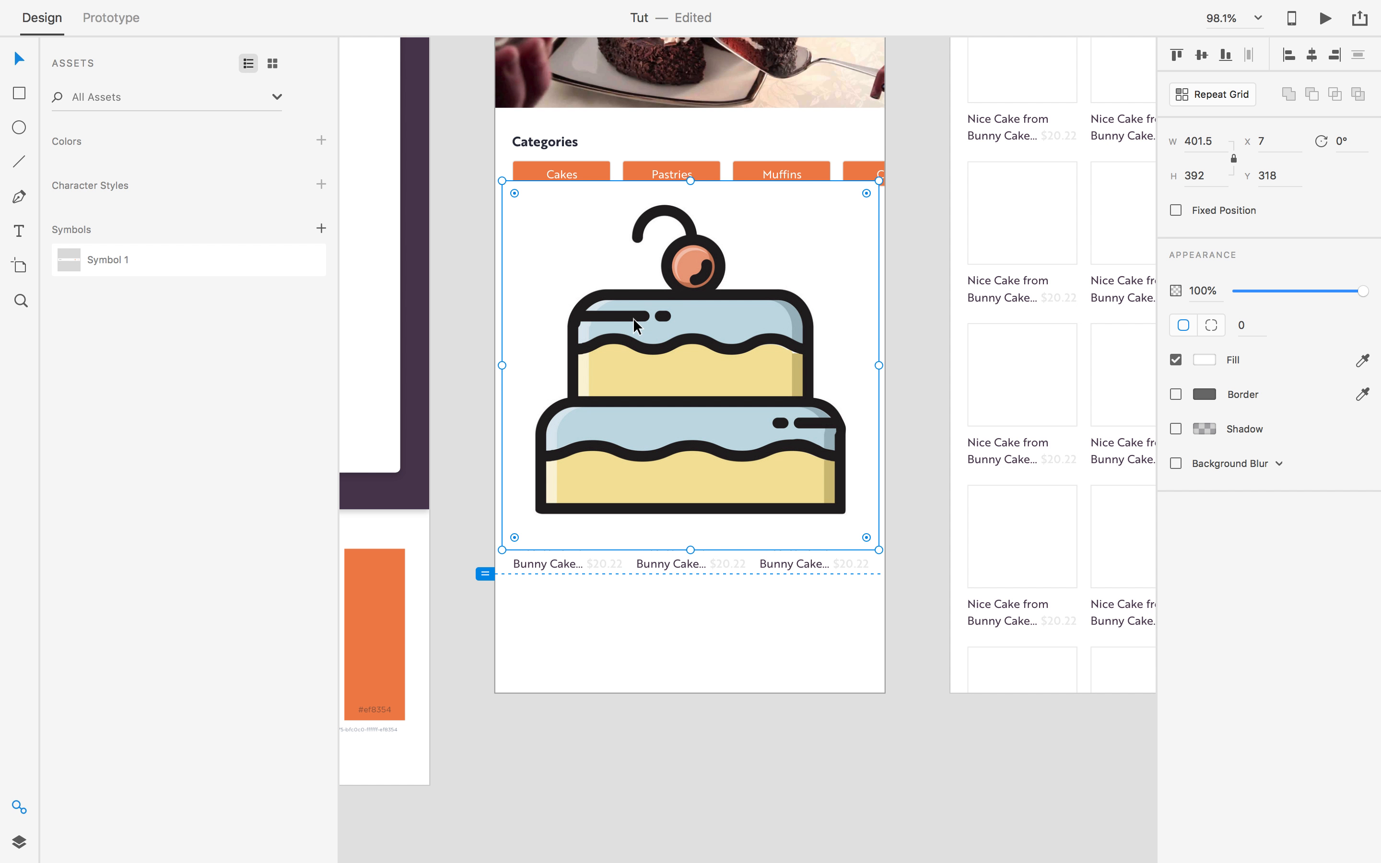
# Scale the cake illustration down to about 90.5 × 88 and center it inside the first Featured placeholder.
pyautogui.moveTo(634, 319); pyautogui.dragTo(661, 383)
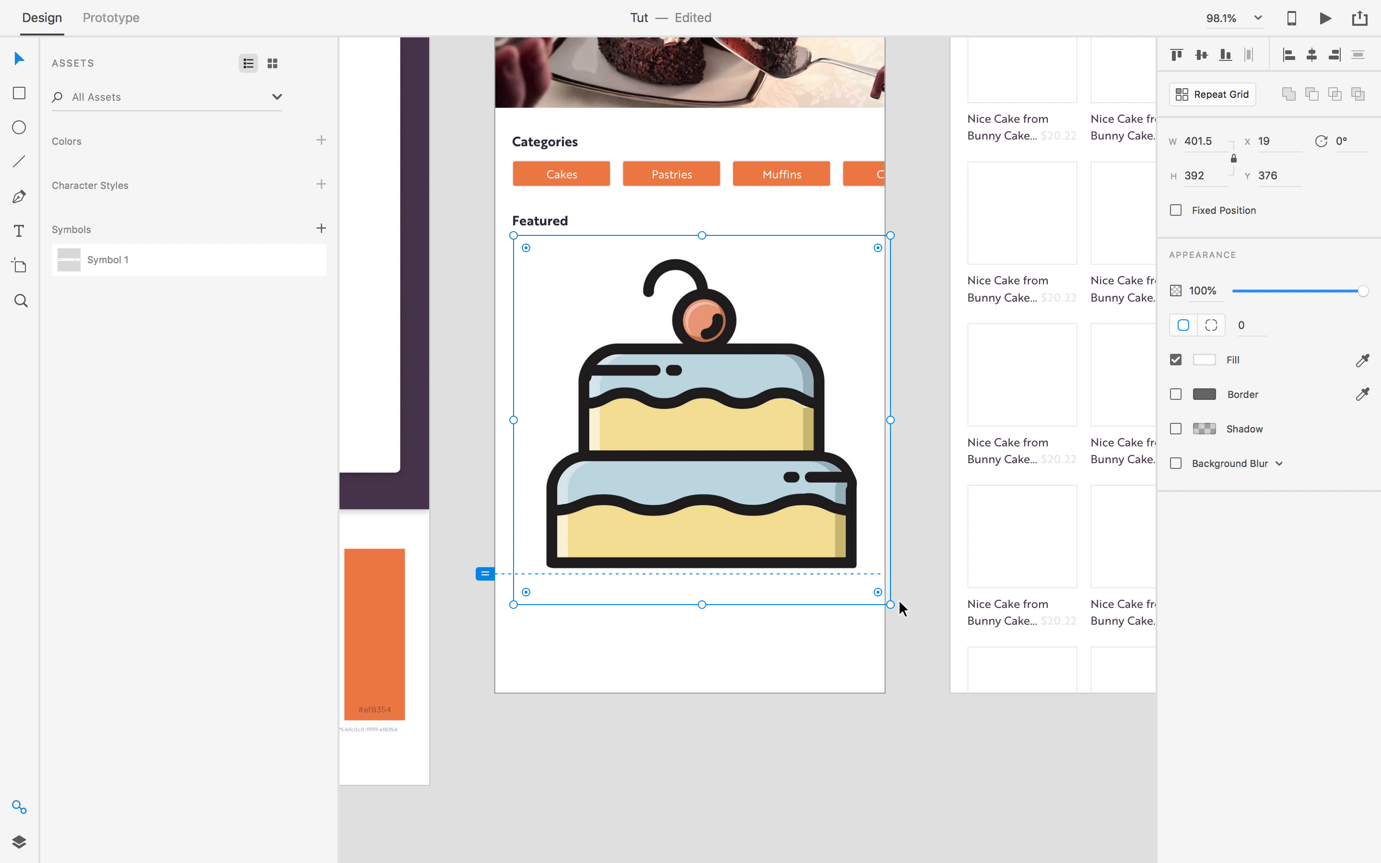
pyautogui.moveTo(890, 605); pyautogui.dragTo(597, 342)
pyautogui.scroll(3, 543, 334)
pyautogui.moveTo(543, 258); pyautogui.dragTo(561, 290)
pyautogui.click(465, 284)
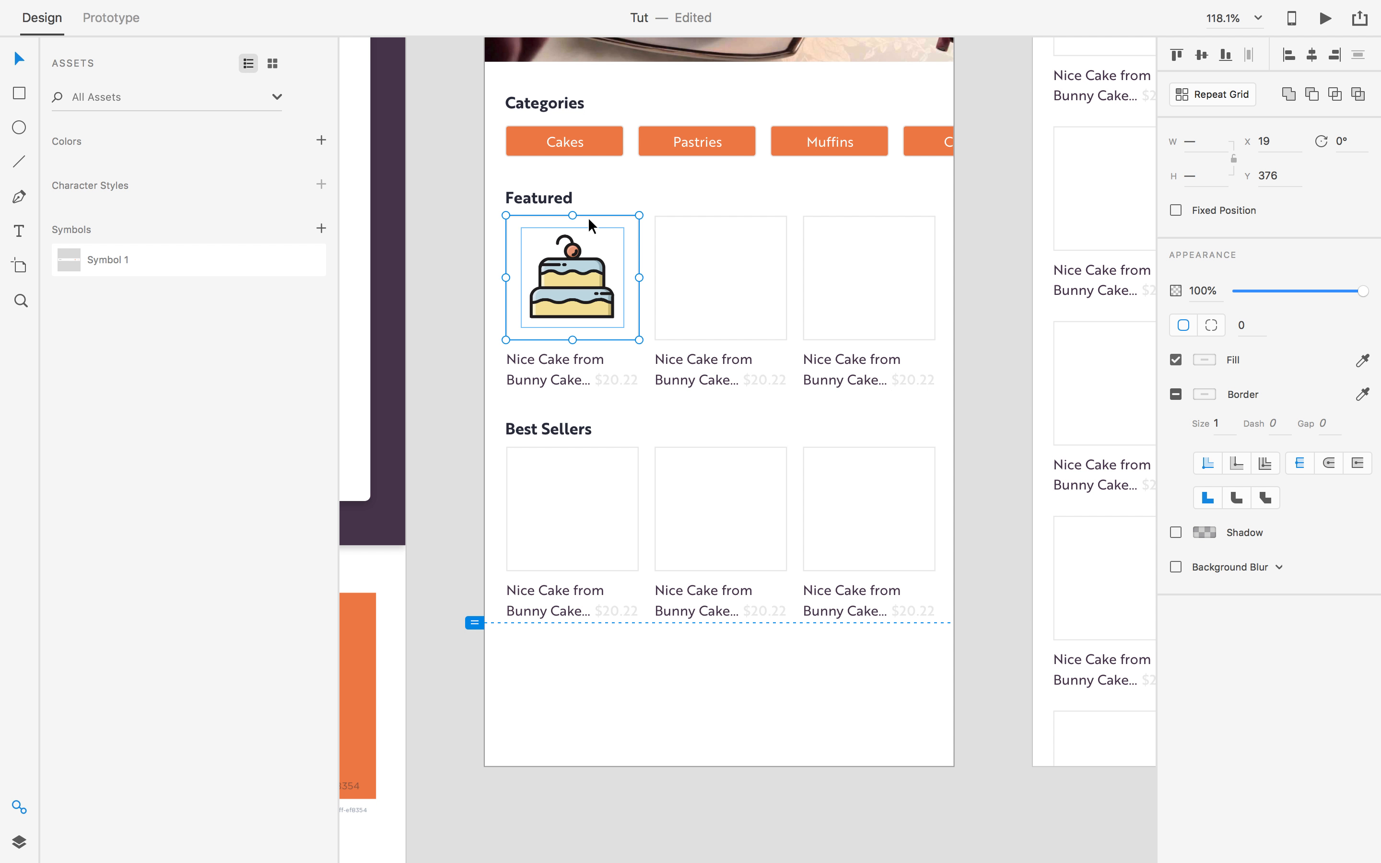
# Duplicate the framed cake illustration onto the second and third Featured placeholders.
pyautogui.click(590, 224)
pyautogui.keyDown('alt'); pyautogui.moveTo(573, 273); pyautogui.dragTo(861, 302); pyautogui.keyUp('alt')
pyautogui.click(980, 346)
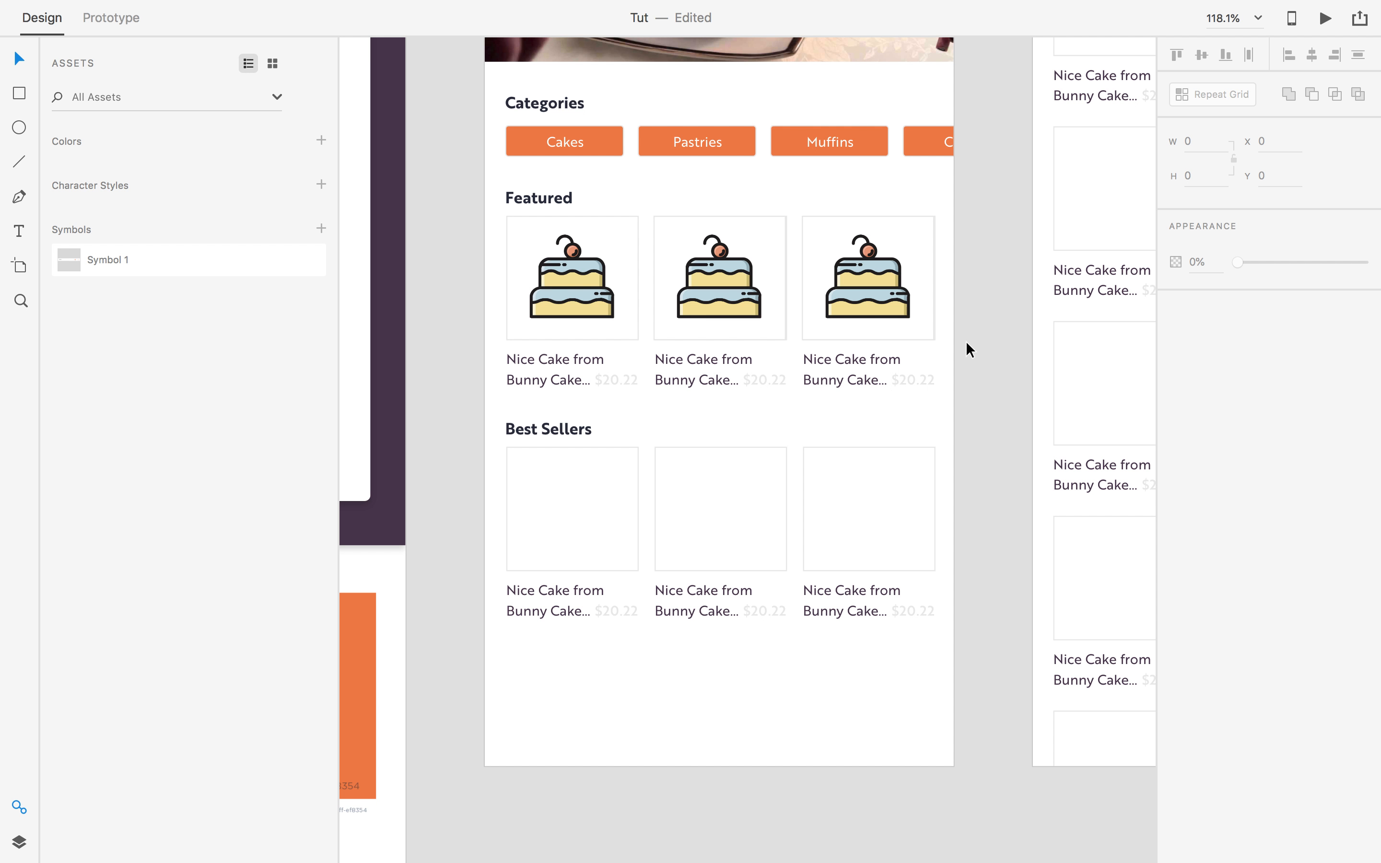
# Try to move the first Featured cake illustration down into the first Best Sellers placeholder, and undo it.
pyautogui.scroll(-4, 970, 354)
pyautogui.click(566, 432)
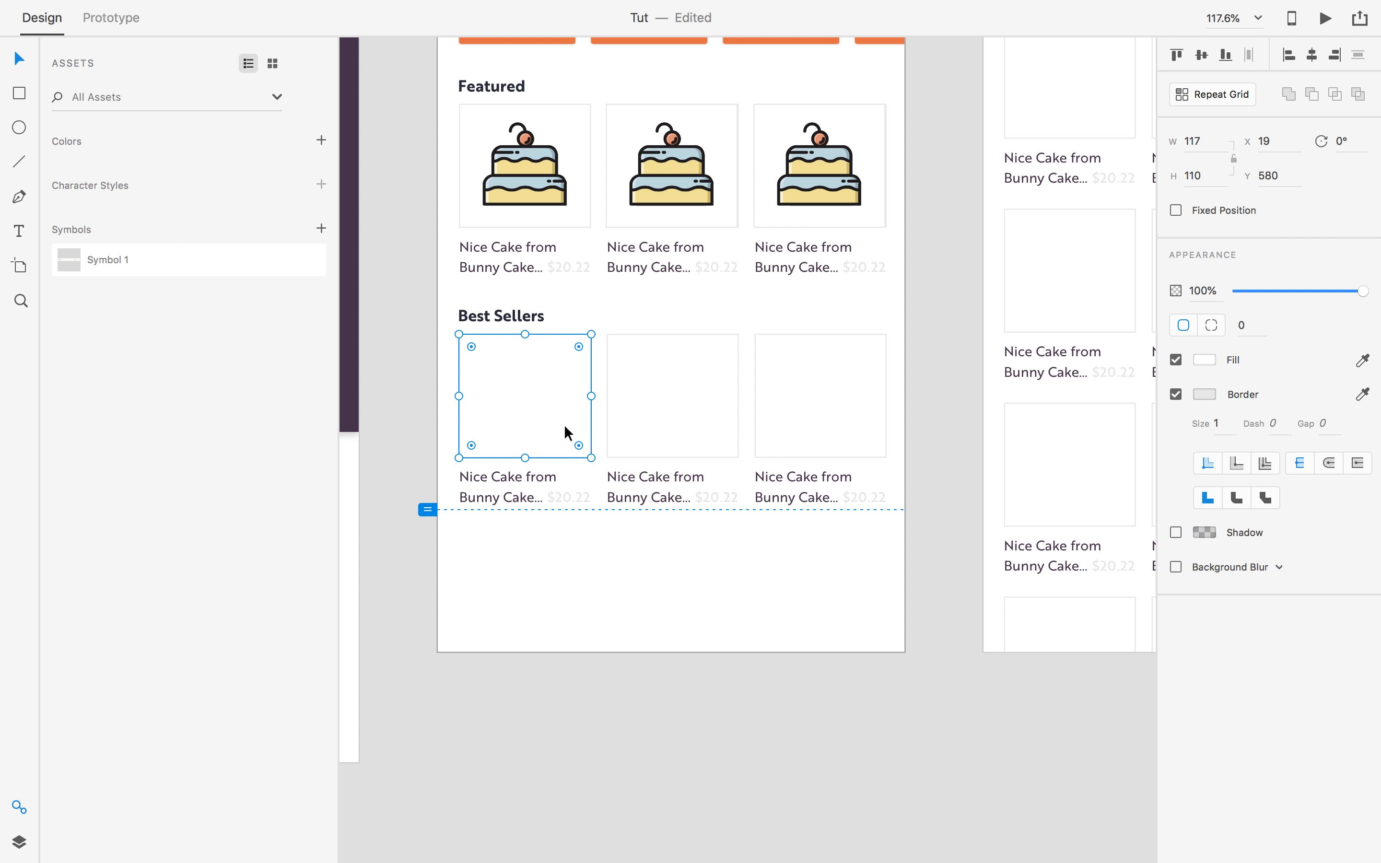
pyautogui.click(520, 168)
pyautogui.moveTo(519, 165); pyautogui.dragTo(518, 419)
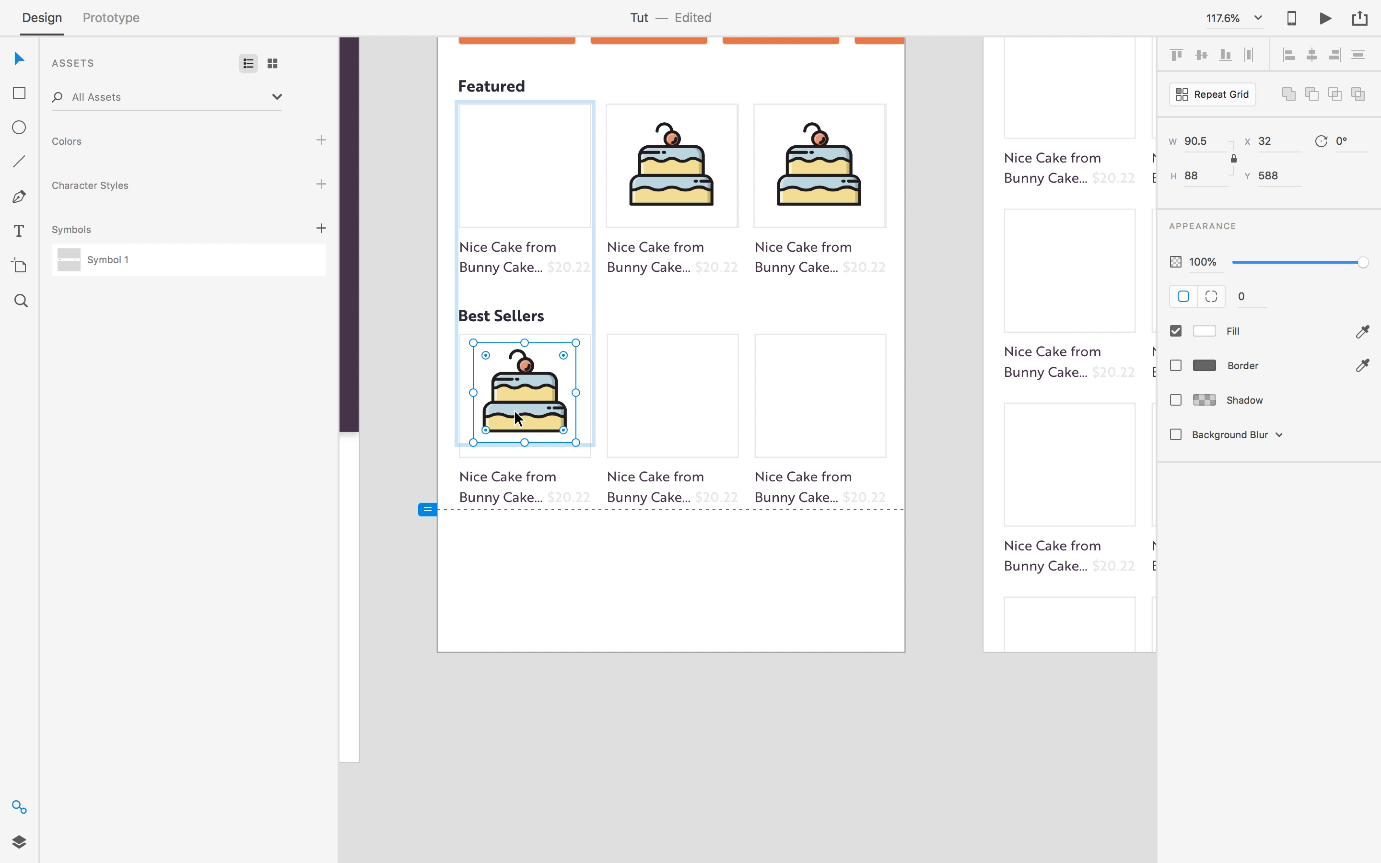
pyautogui.press('super+z')
pyautogui.click(419, 341)
pyautogui.moveTo(503, 188); pyautogui.dragTo(499, 402)
pyautogui.press('super+z')
# Place copies of the framed cake illustration on the three Best Sellers placeholders.
pyautogui.scroll(5, 447, 395)
pyautogui.moveTo(627, 367)
pyautogui.mouseDown()
pyautogui.moveTo(639, 420)
pyautogui.moveTo(638, 364)
pyautogui.mouseUp()
pyautogui.click(396, 331)
pyautogui.click(564, 389)
pyautogui.moveTo(805, 391); pyautogui.dragTo(536, 422)
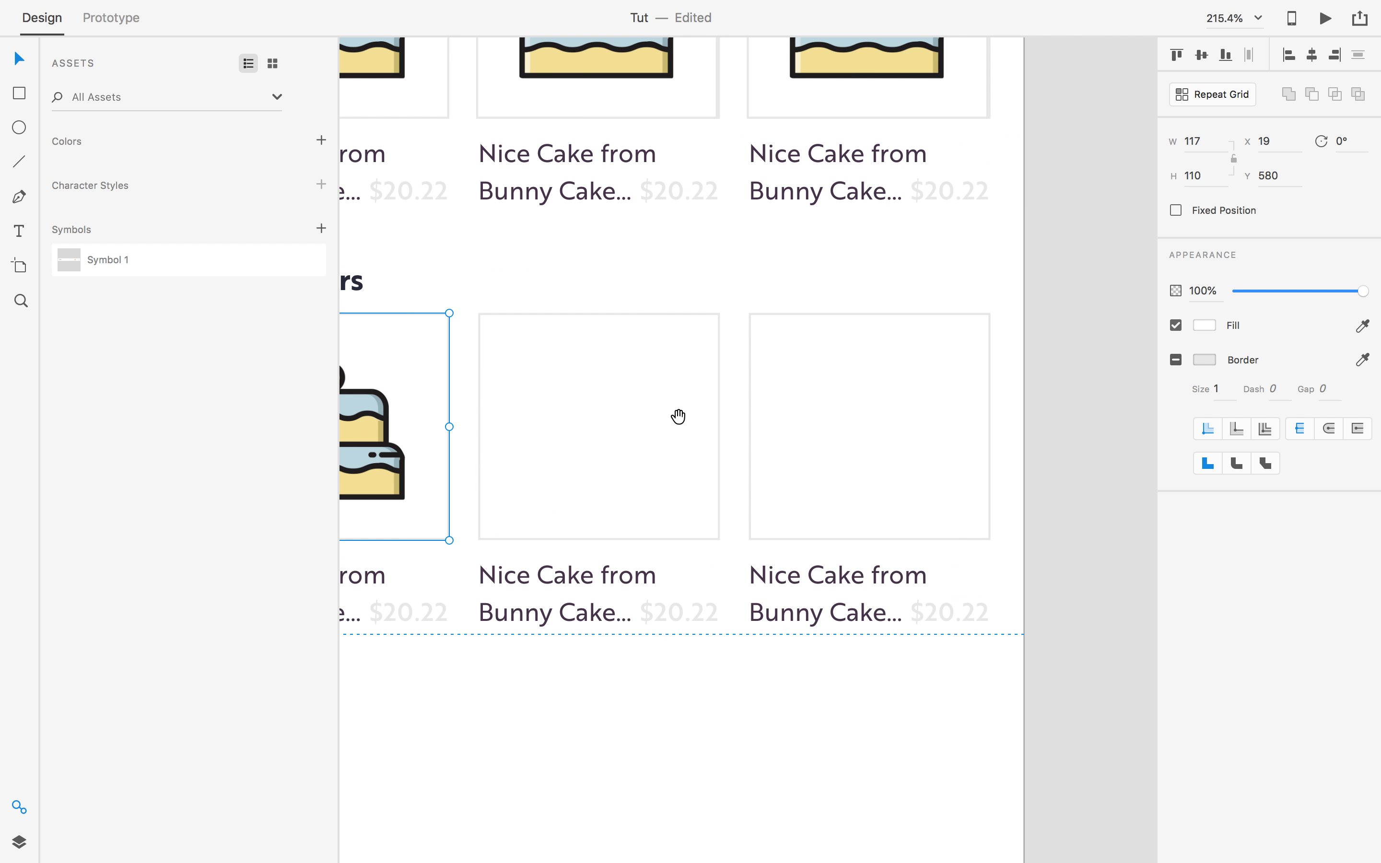
pyautogui.moveTo(678, 416); pyautogui.dragTo(771, 363)
pyautogui.moveTo(439, 390); pyautogui.dragTo(827, 455)
pyautogui.scroll(-1, 717, 391)
pyautogui.scroll(-2, 808, 420)
pyautogui.scroll(-2, 810, 422)
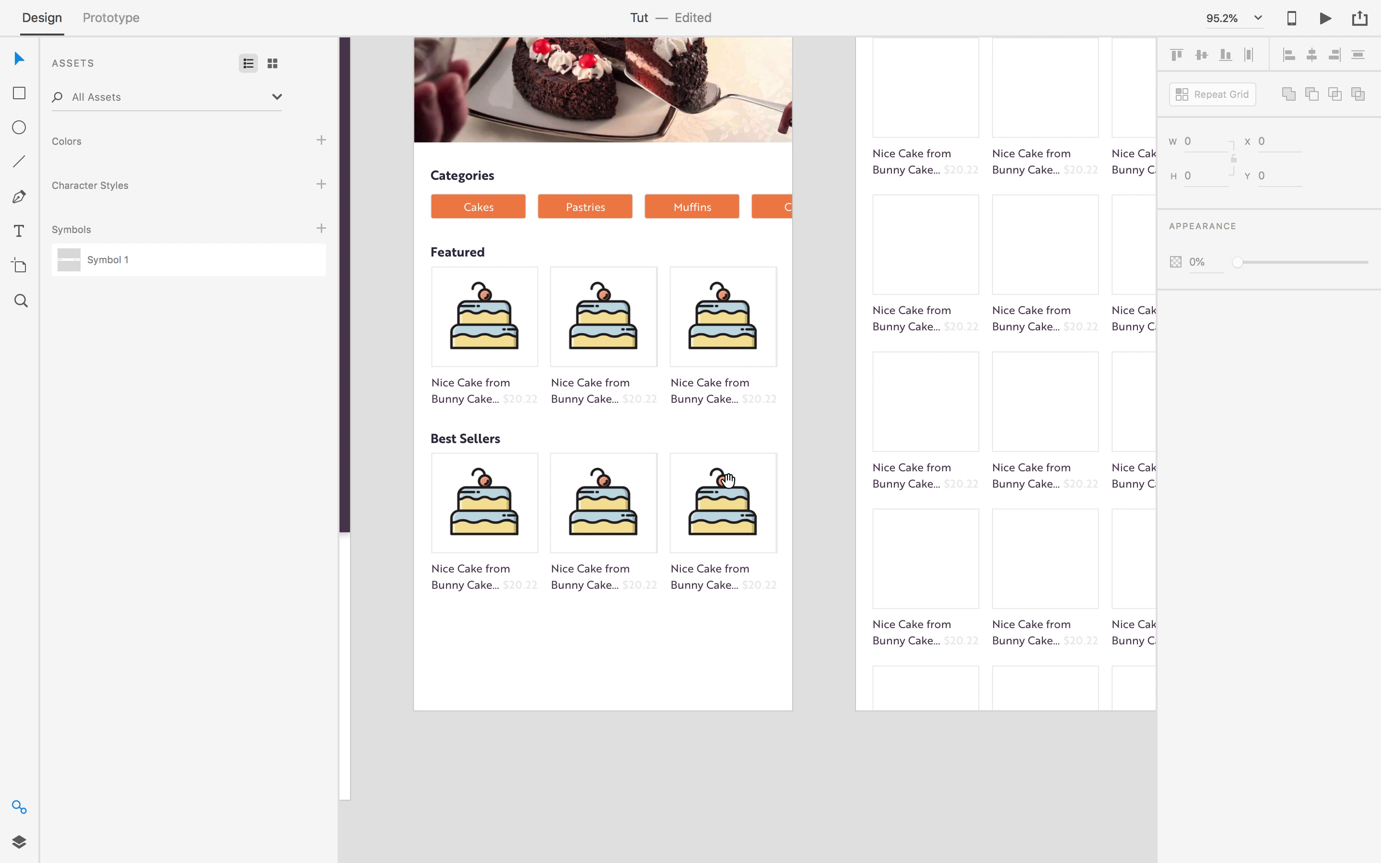
# Examine the first Featured product title's text and compare the Home artboard with the Coolors palette.
pyautogui.scroll(2, 465, 389)
pyautogui.doubleClick(435, 398)
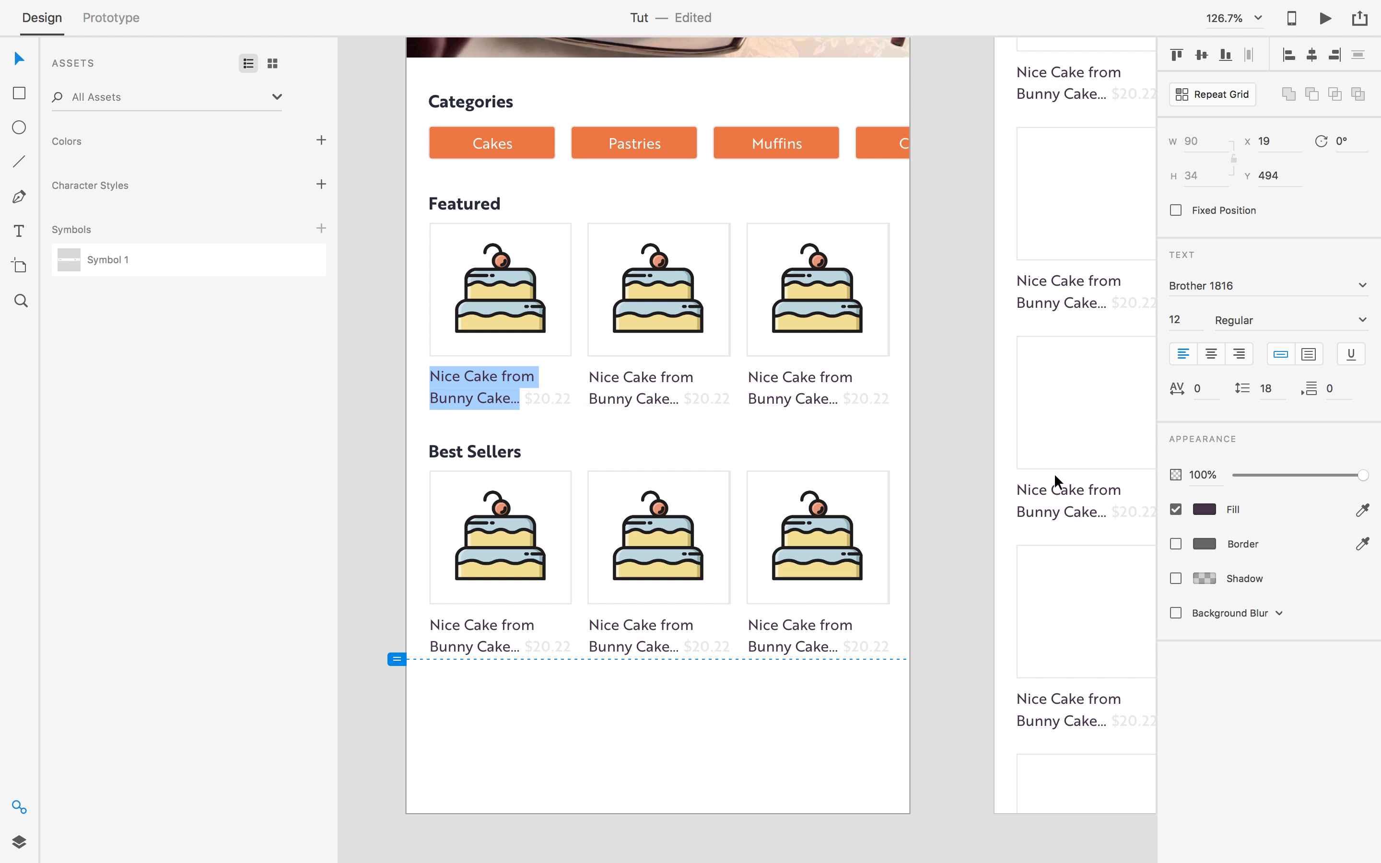
pyautogui.click(393, 407)
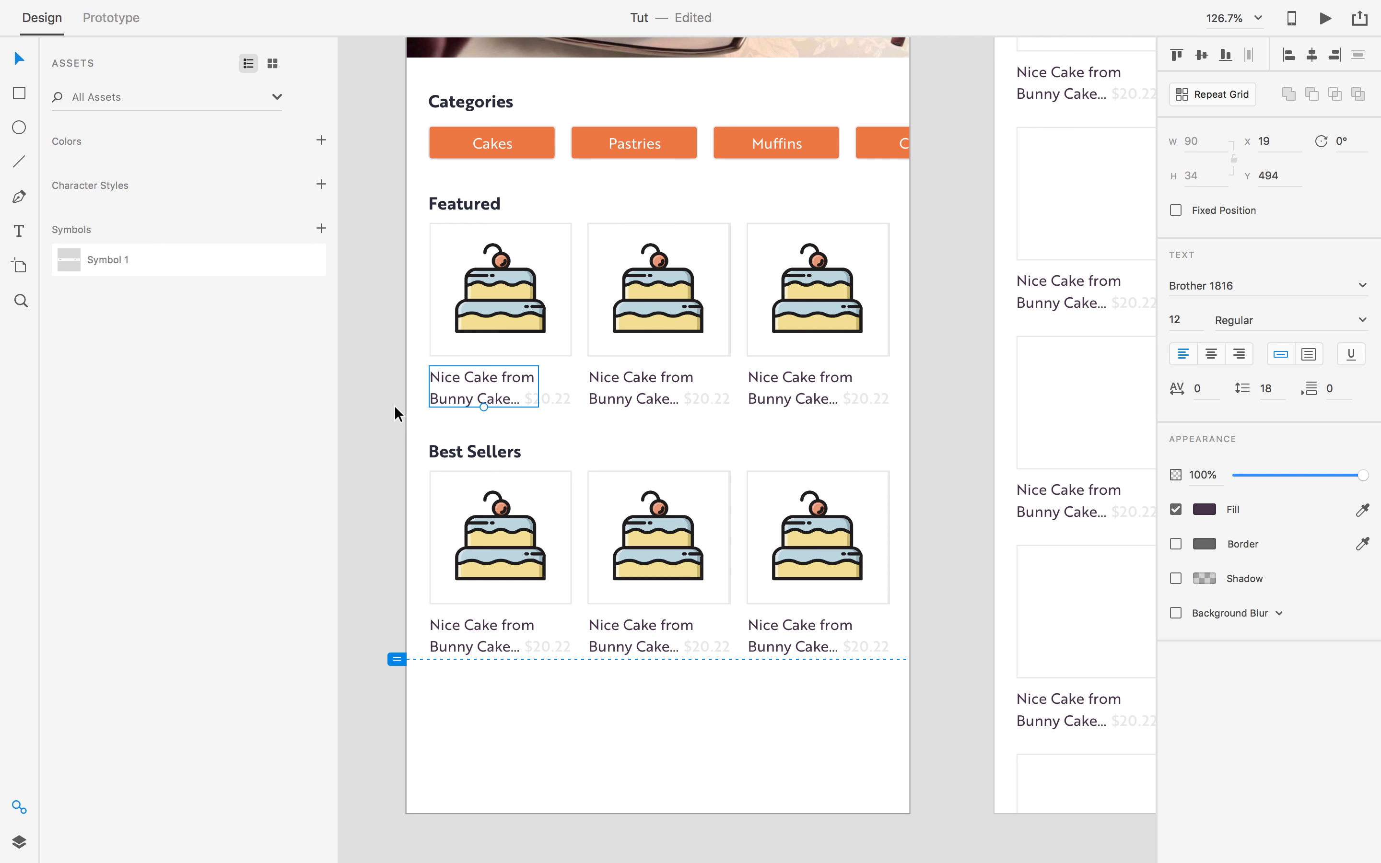
pyautogui.click(393, 426)
pyautogui.moveTo(404, 449); pyautogui.dragTo(972, 321)
pyautogui.scroll(-1, 792, 465)
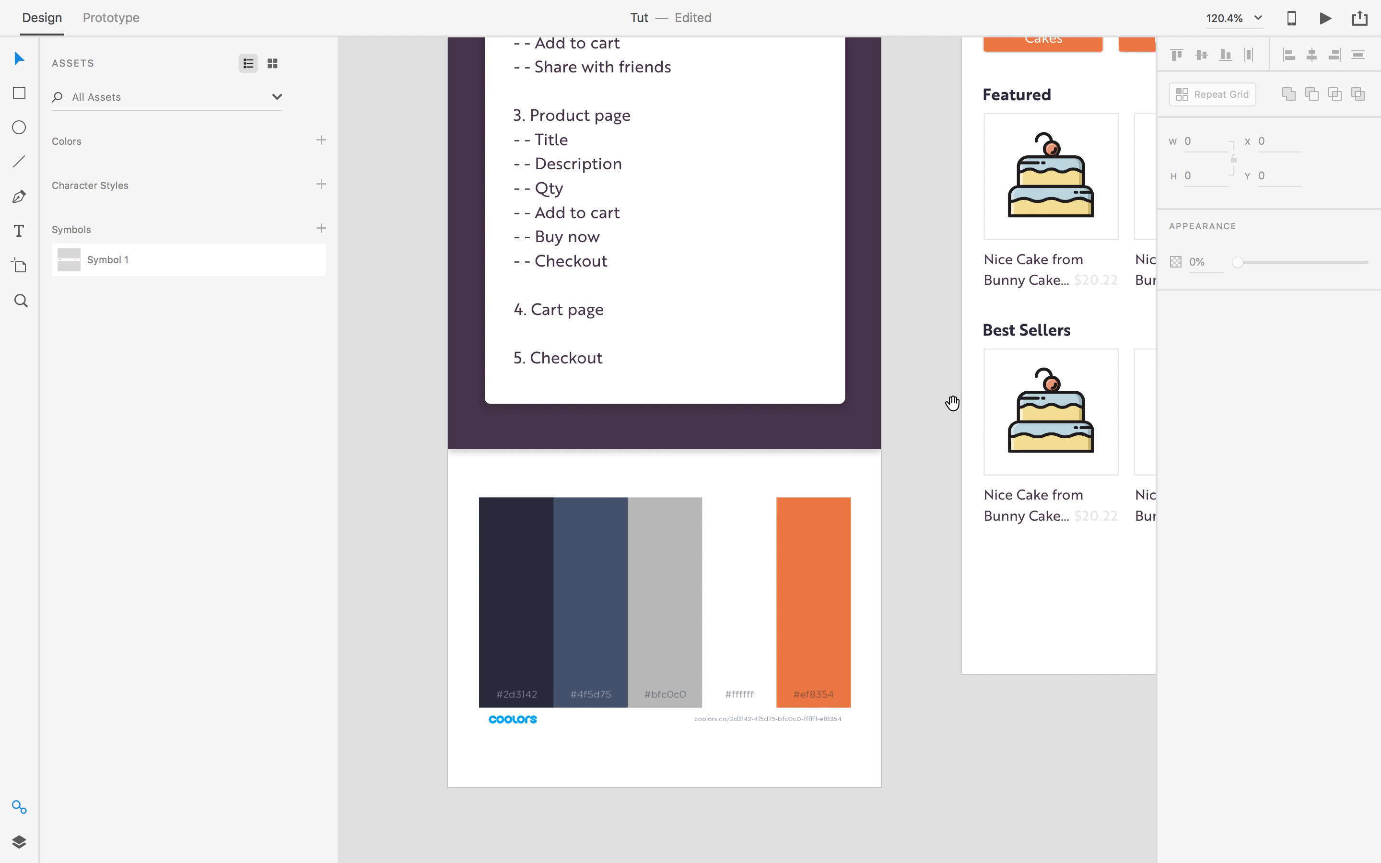
pyautogui.moveTo(952, 401); pyautogui.dragTo(447, 370)
pyautogui.moveTo(561, 509); pyautogui.dragTo(622, 422)
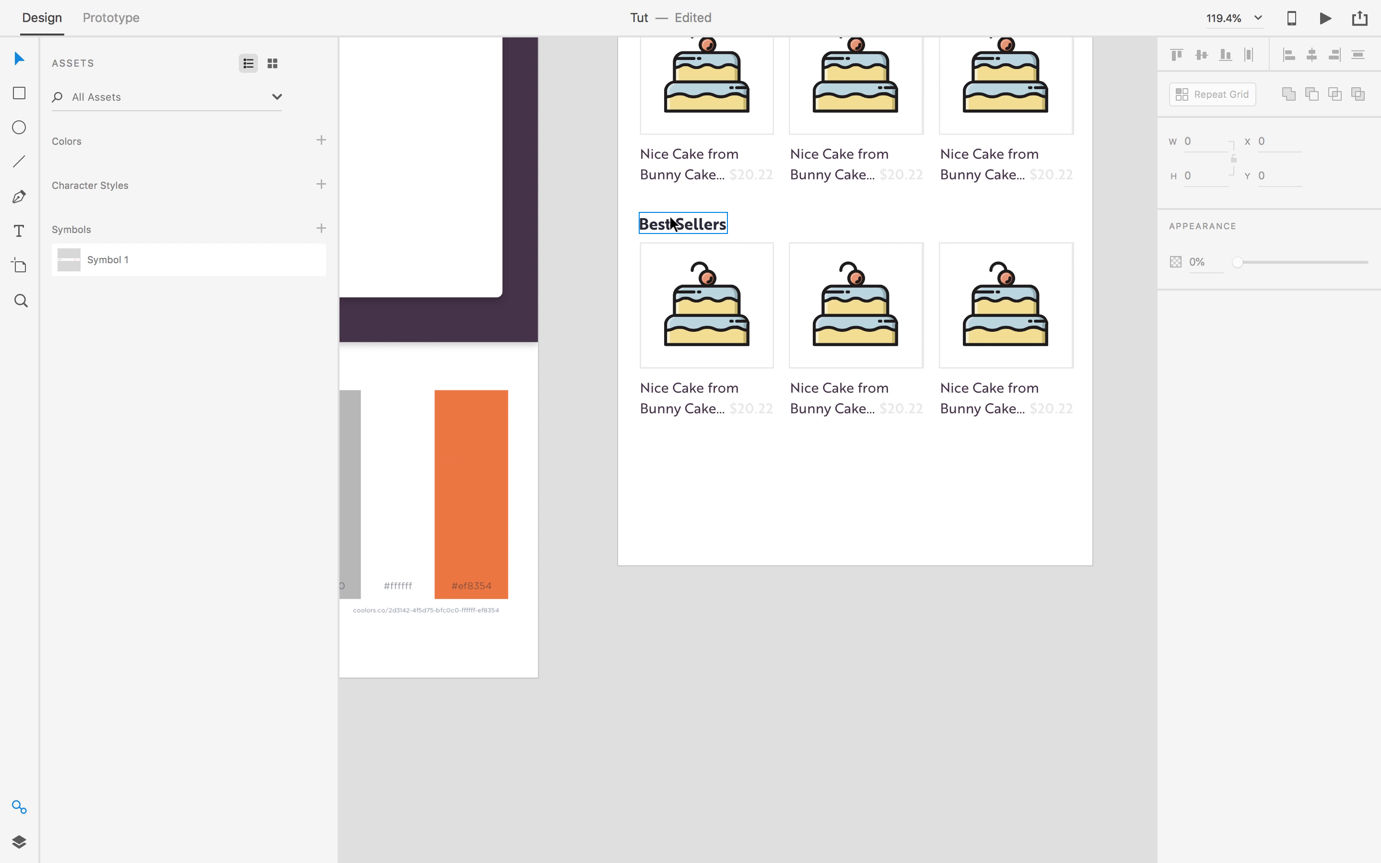
pyautogui.scroll(-3, 703, 374)
pyautogui.moveTo(727, 500); pyautogui.dragTo(753, 551)
# Set the text color of the six product titles to the palette's slate blue #4F5D75, after trying its light grey #BFC0C0.
pyautogui.click(715, 267)
pyautogui.keyDown('shift'); pyautogui.click(850, 269); pyautogui.keyUp('shift')
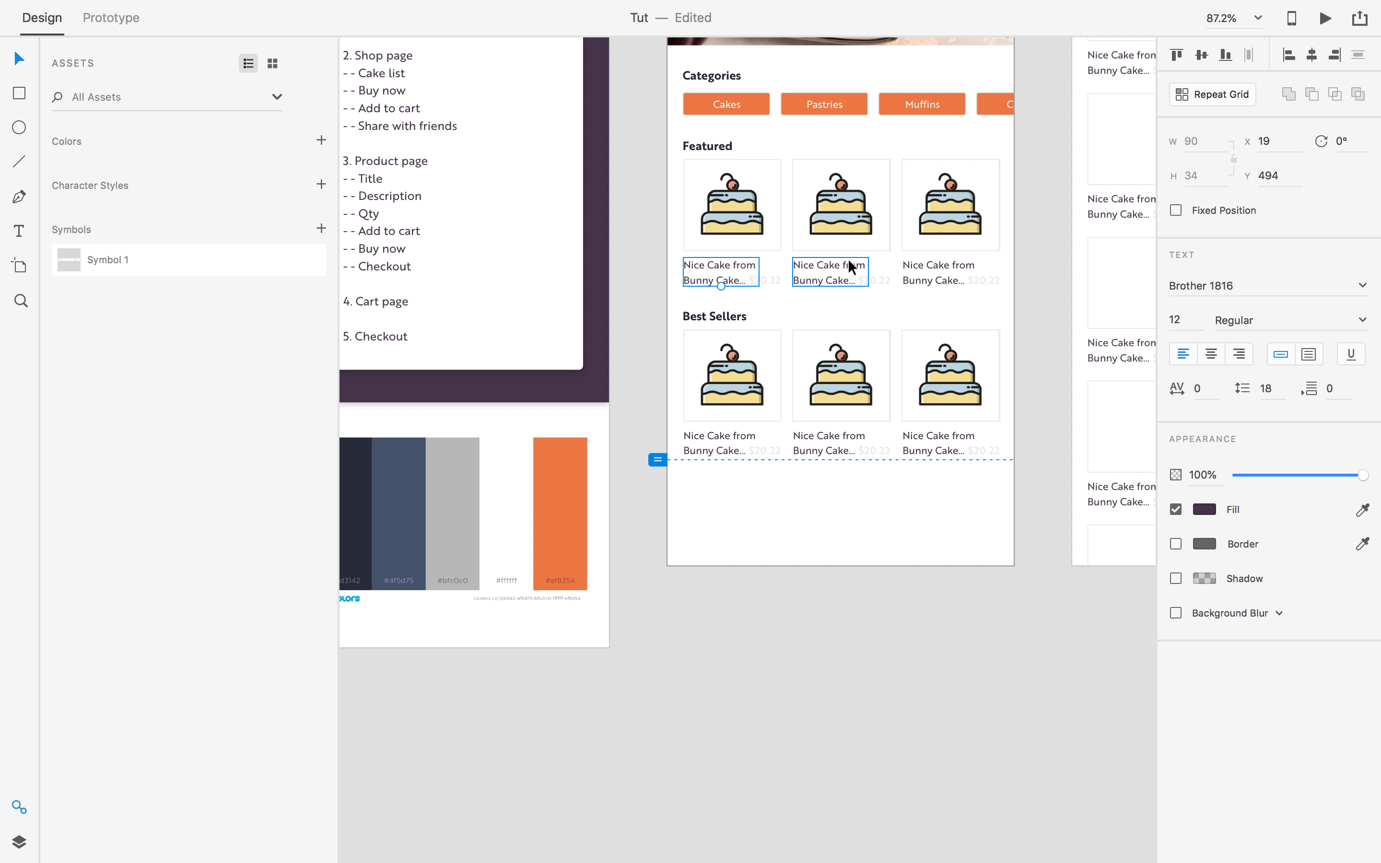
pyautogui.keyDown('shift'); pyautogui.click(936, 269); pyautogui.keyUp('shift')
pyautogui.keyDown('shift'); pyautogui.click(952, 435); pyautogui.keyUp('shift')
pyautogui.keyDown('shift'); pyautogui.click(805, 448); pyautogui.keyUp('shift')
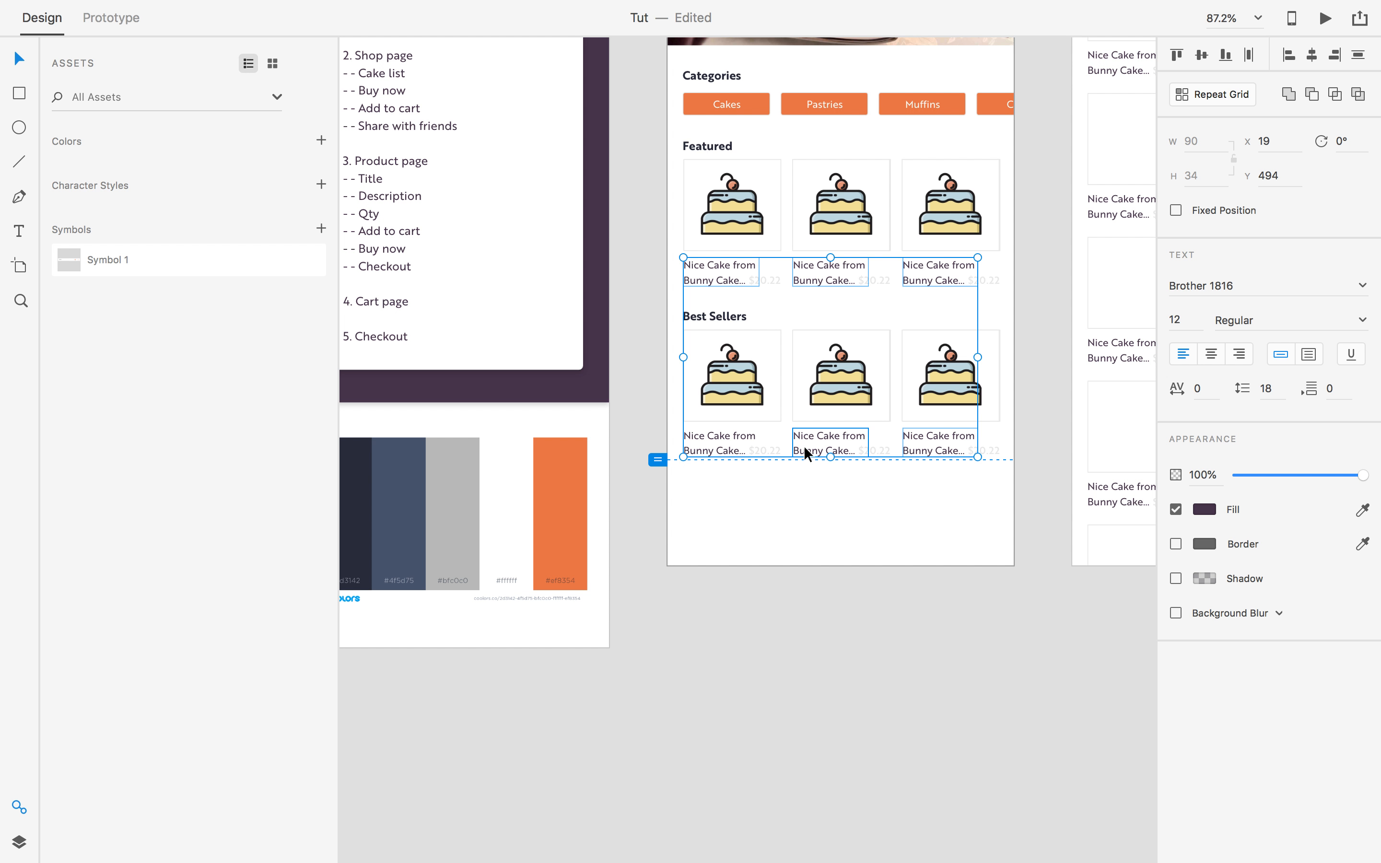
pyautogui.moveTo(724, 546); pyautogui.dragTo(804, 627)
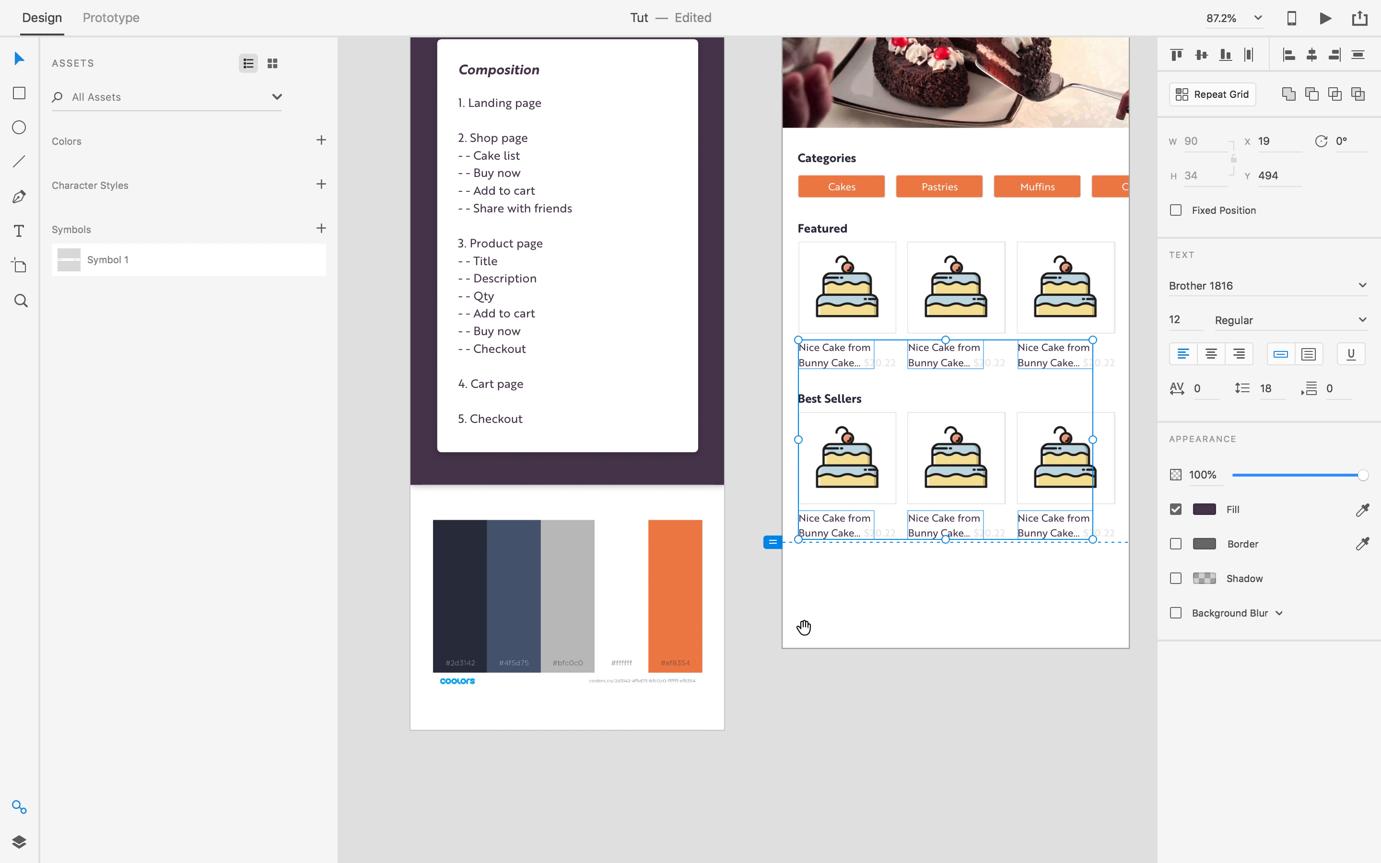
pyautogui.click(1363, 512)
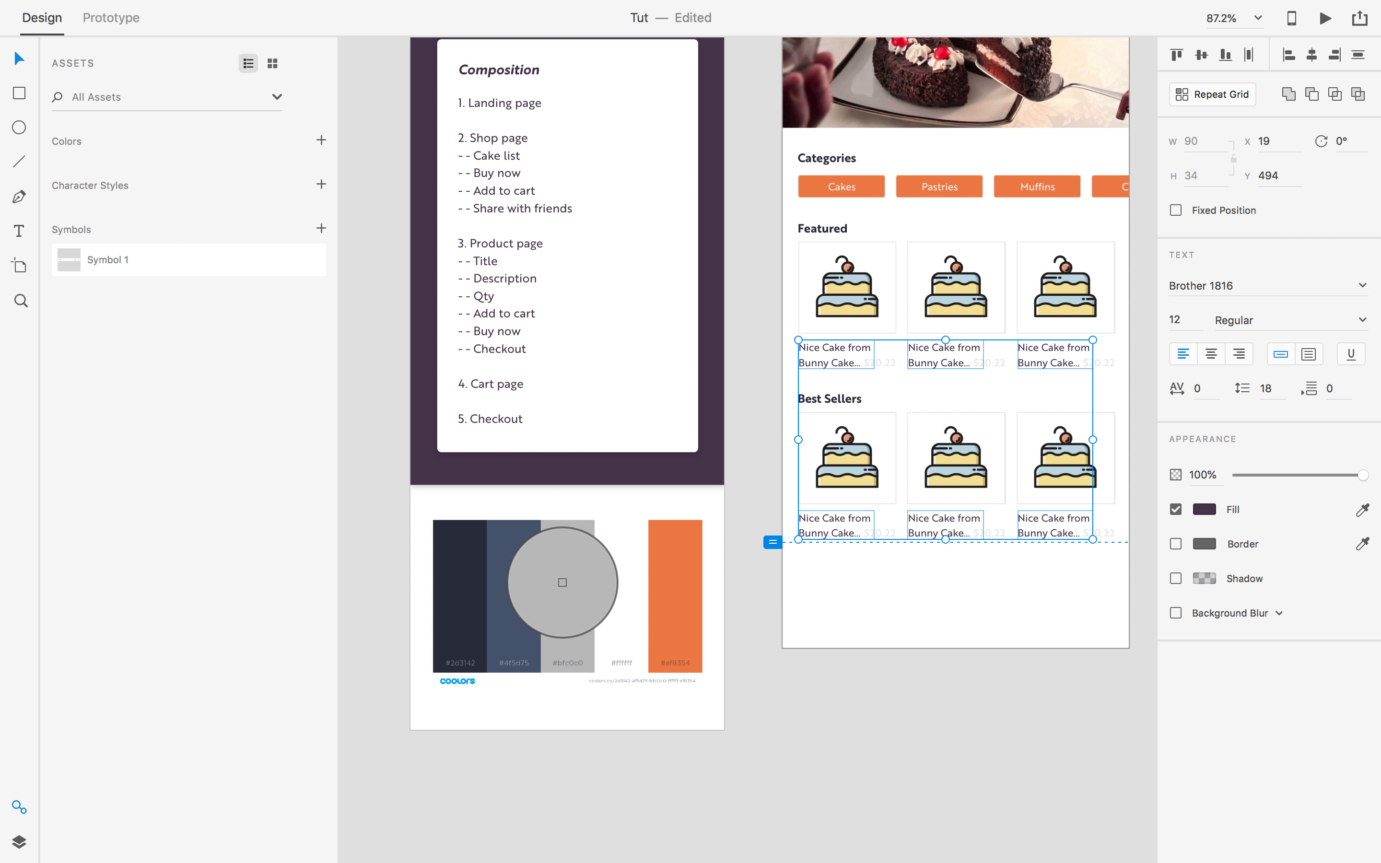
pyautogui.click(557, 577)
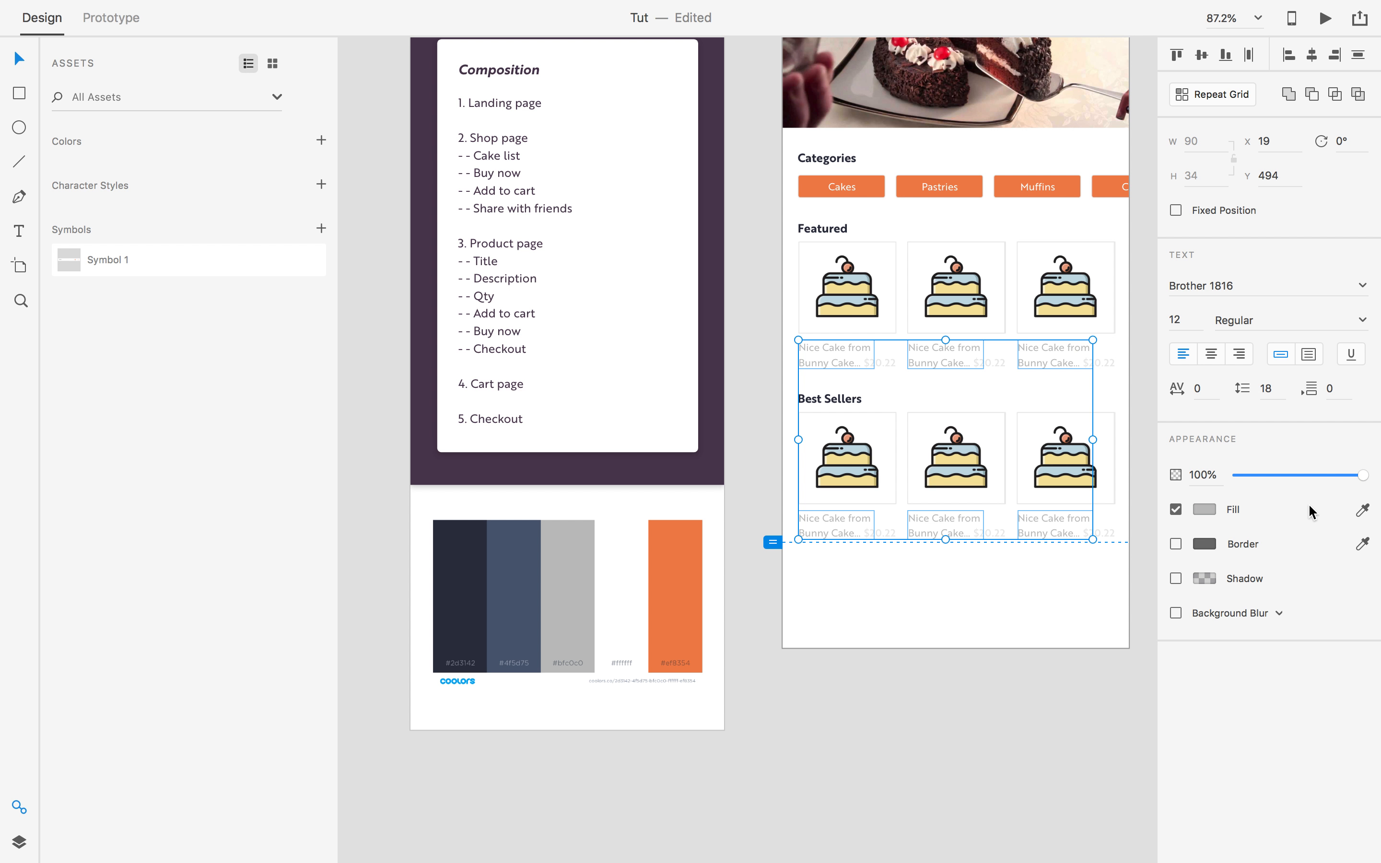
pyautogui.click(1363, 511)
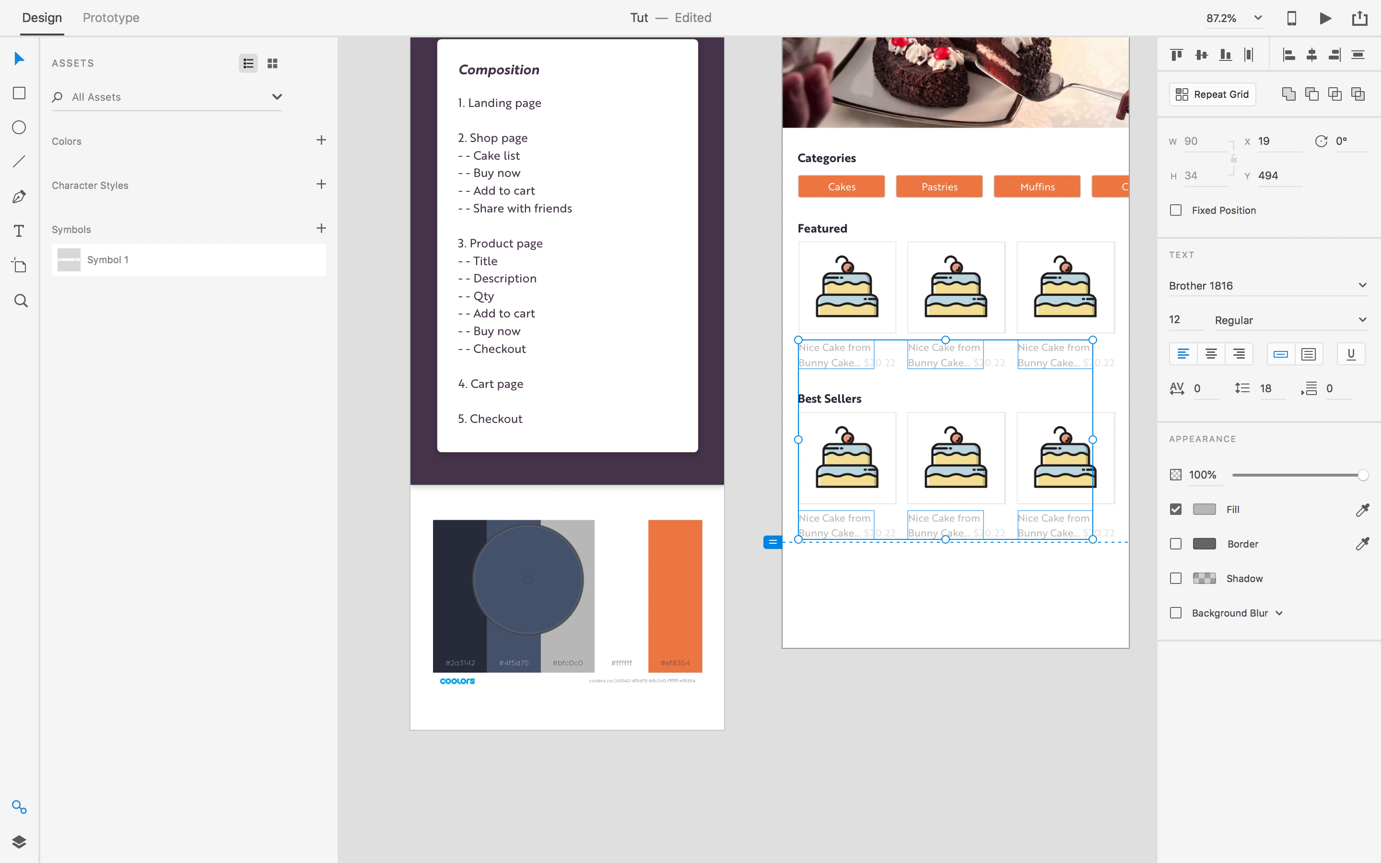
pyautogui.click(521, 581)
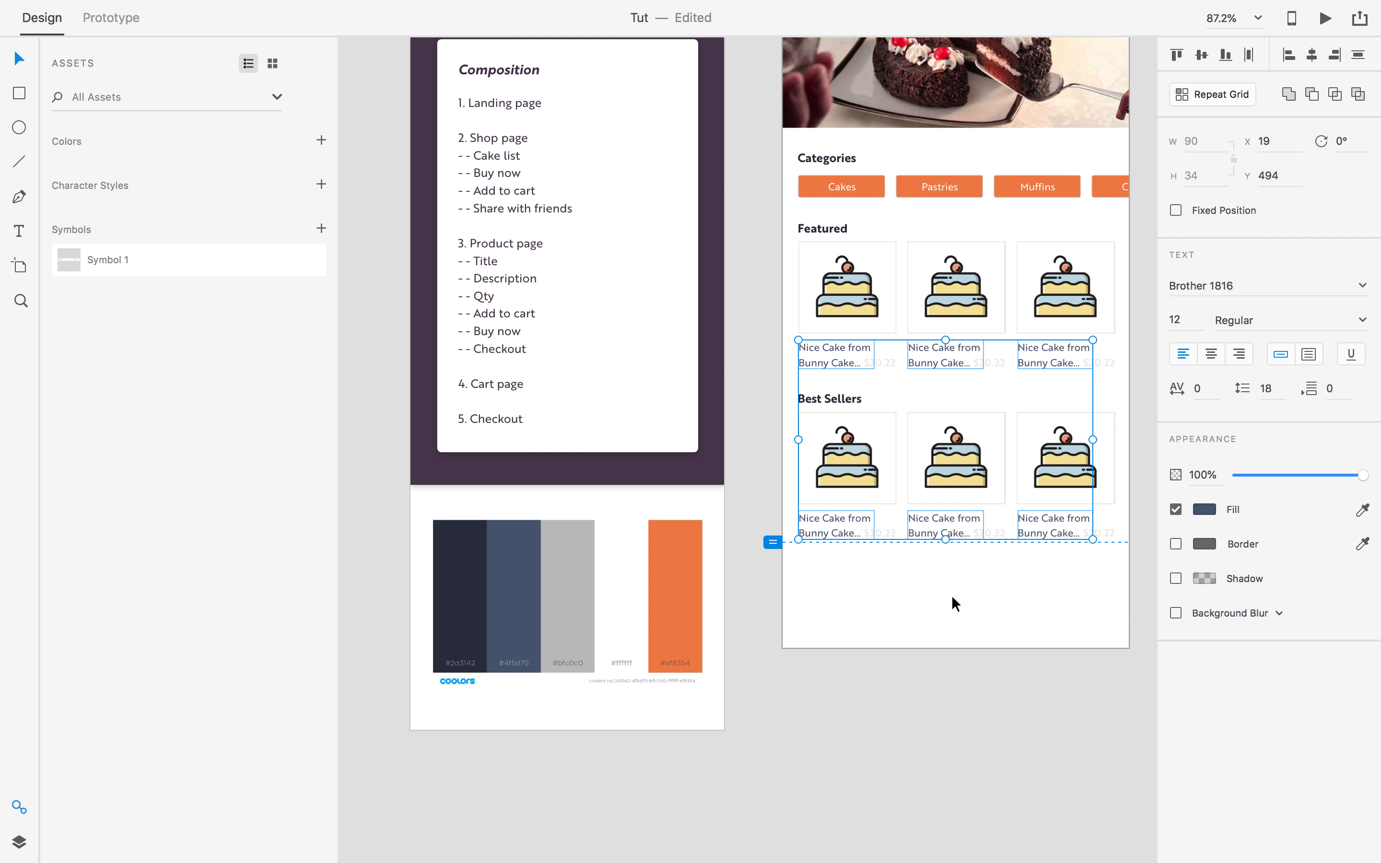
# Save the product titles' slate blue #4F5D75 as a color swatch and deselect the titles.
pyautogui.click(1205, 511)
pyautogui.click(983, 609)
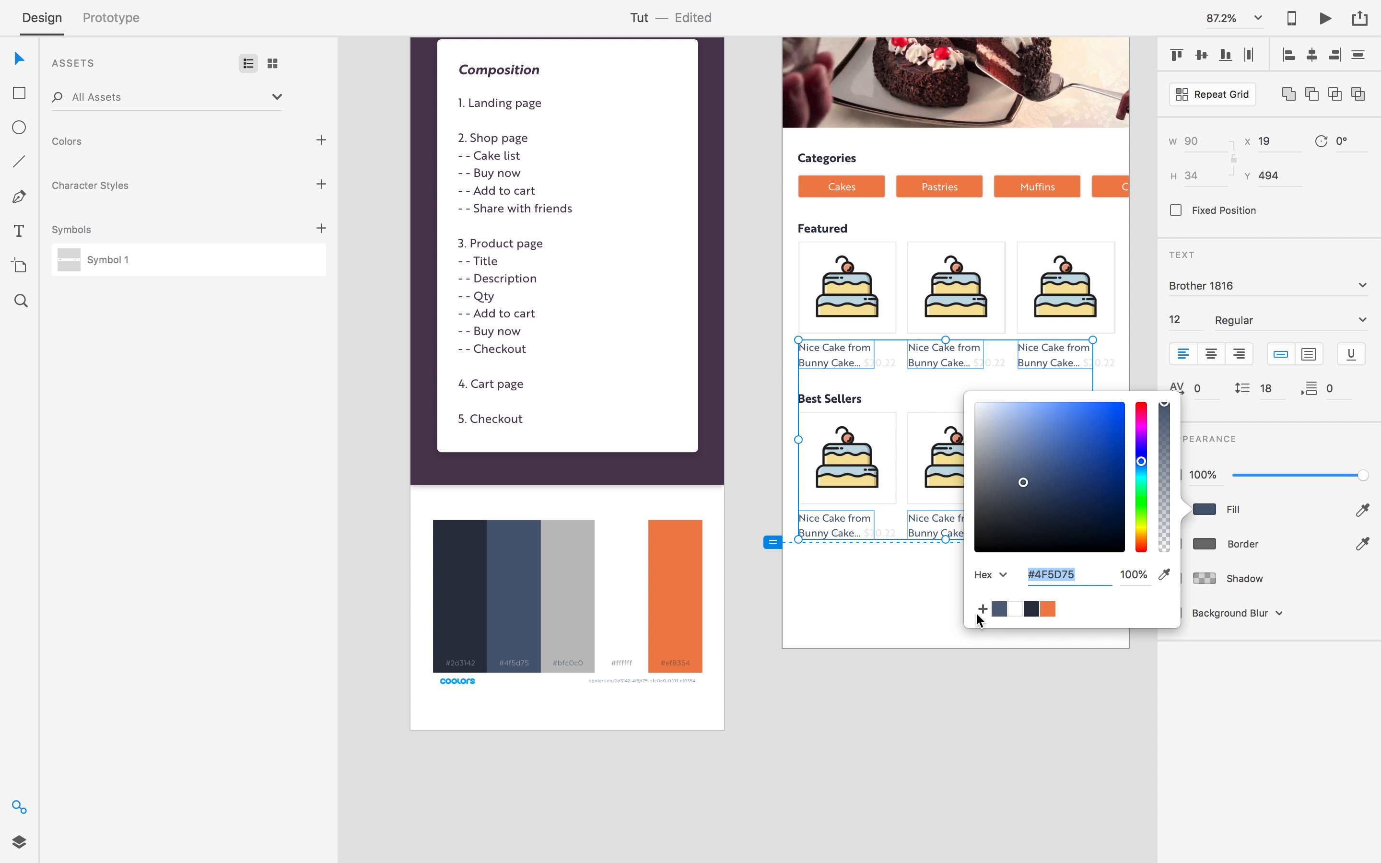
pyautogui.click(982, 653)
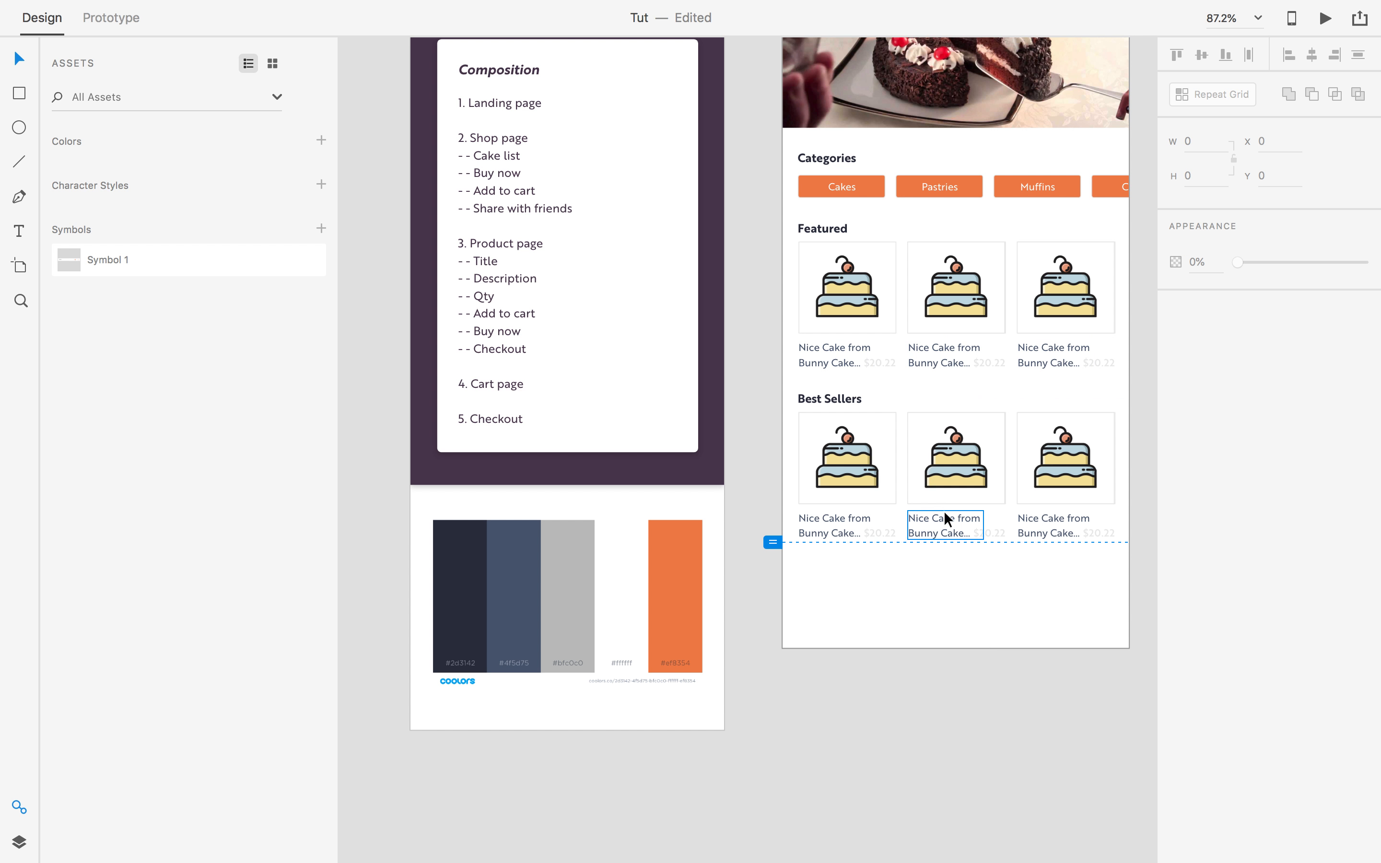
# Try to recolor the first Featured product's price with the palette's light grey #BFC0C0.
pyautogui.click(885, 365)
pyautogui.click(1204, 508)
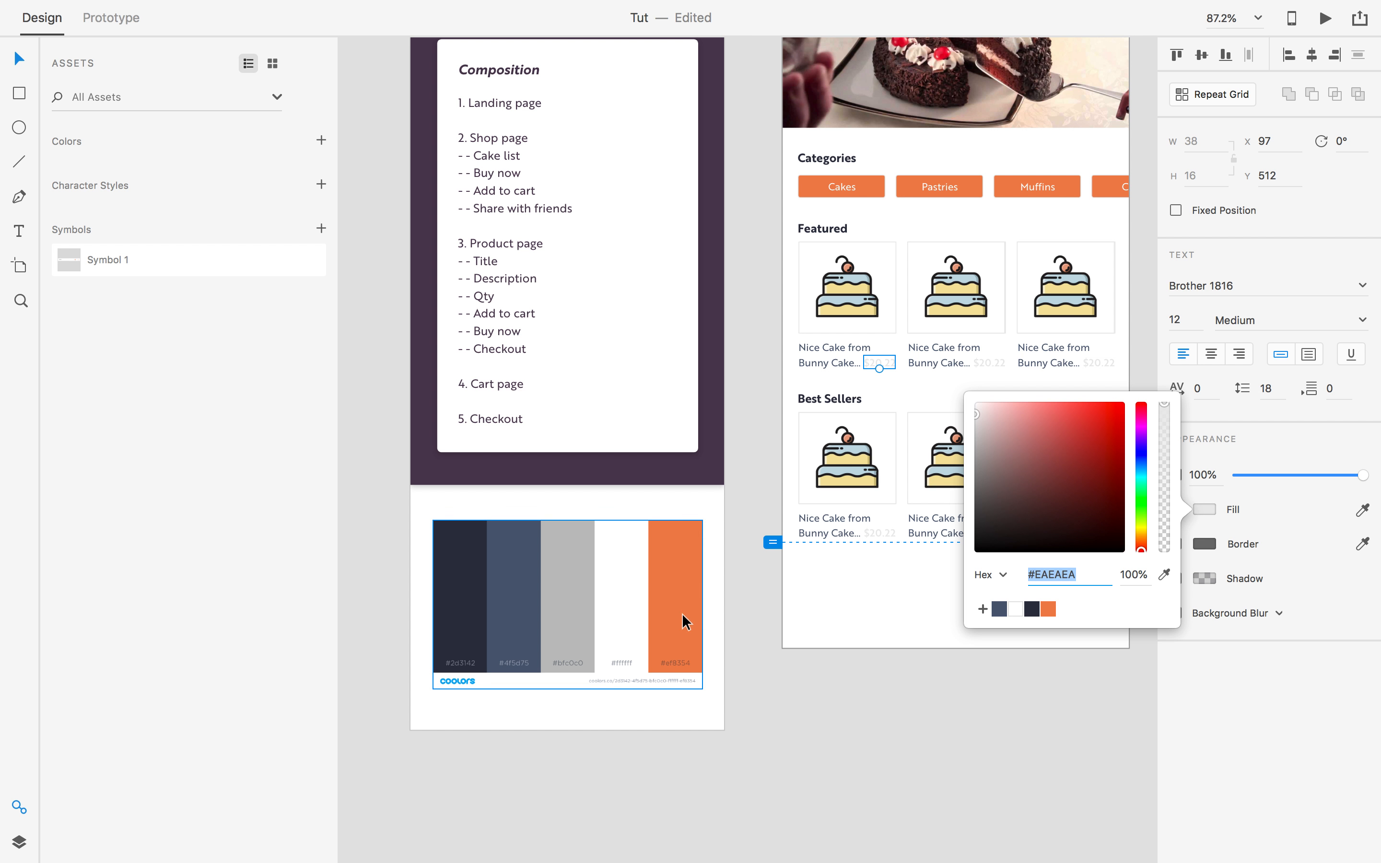
pyautogui.click(1364, 514)
pyautogui.click(580, 594)
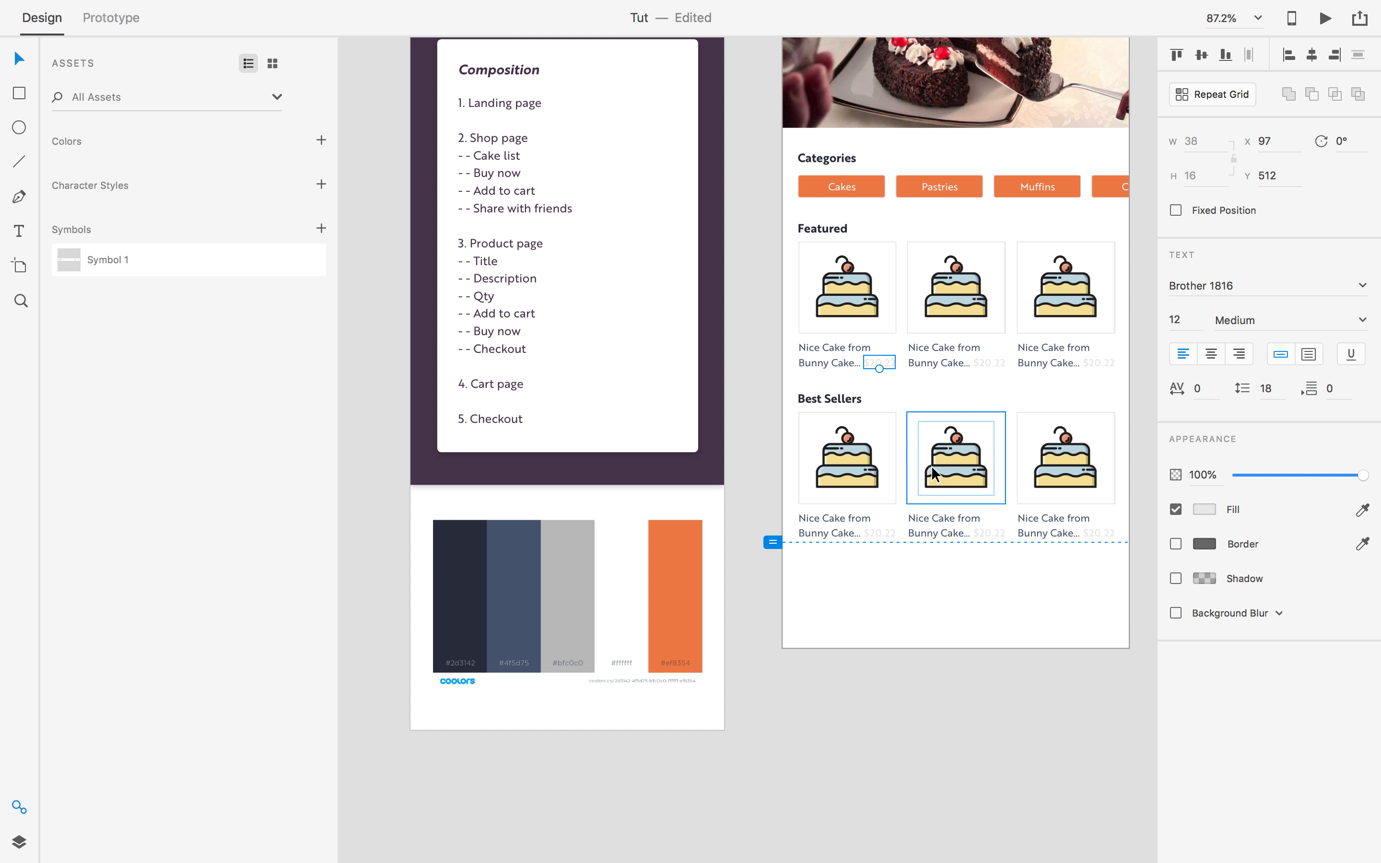
pyautogui.doubleClick(989, 363)
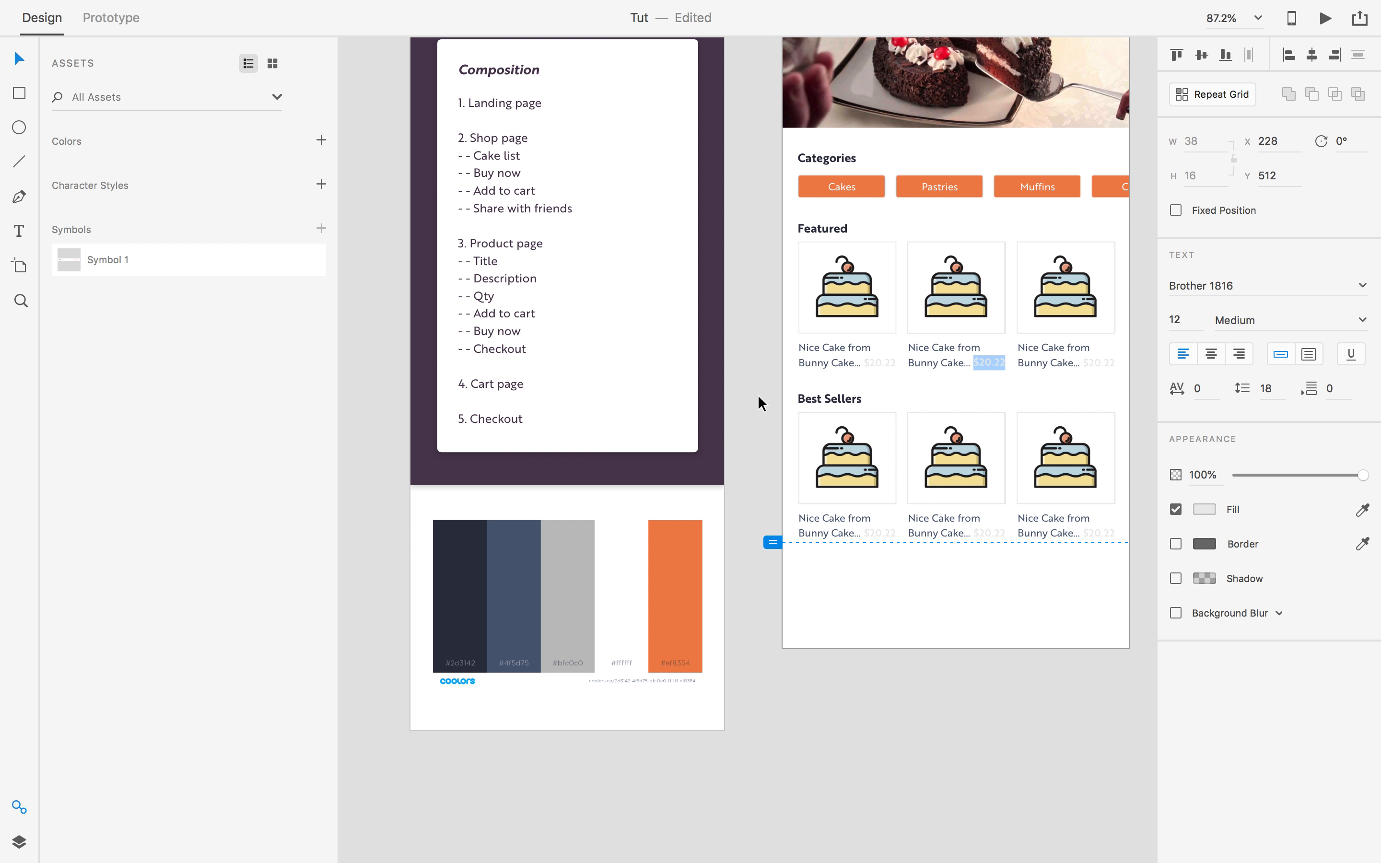
pyautogui.click(871, 365)
pyautogui.doubleClick(1099, 363)
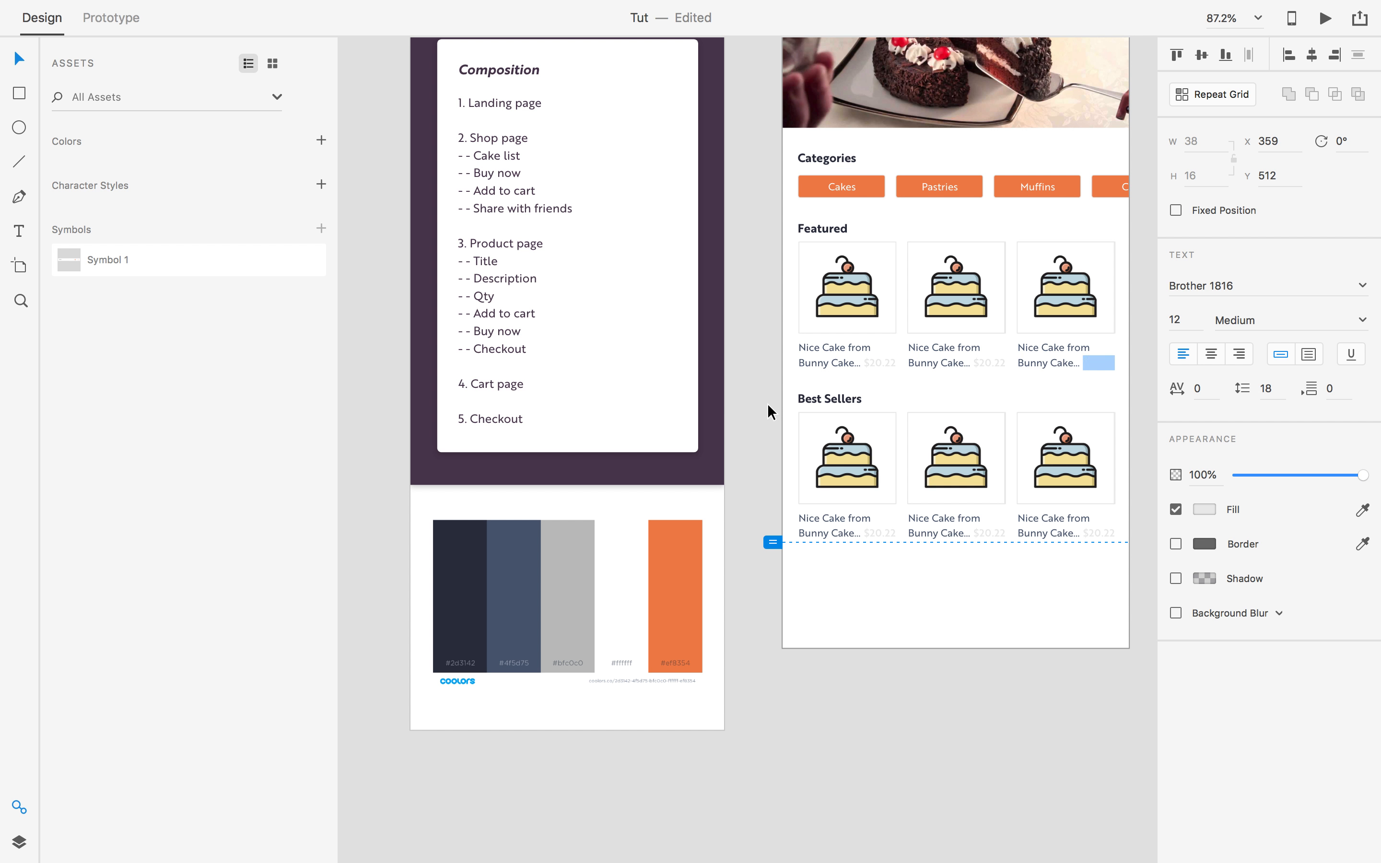
pyautogui.click(885, 365)
pyautogui.keyDown('shift'); pyautogui.click(996, 363); pyautogui.keyUp('shift')
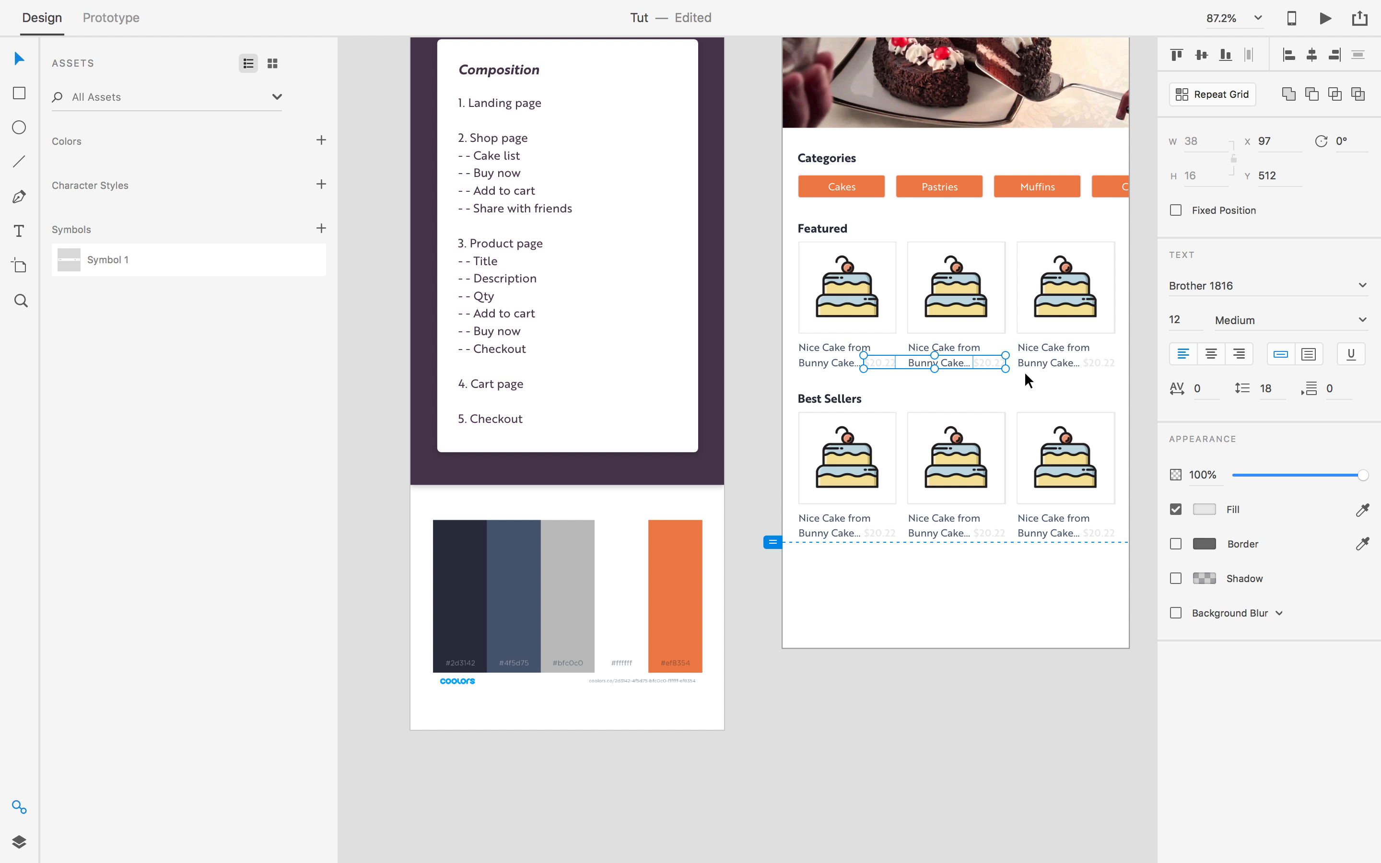
pyautogui.keyDown('shift'); pyautogui.click(1114, 362); pyautogui.keyUp('shift')
pyautogui.keyDown('shift'); pyautogui.click(882, 533); pyautogui.keyUp('shift')
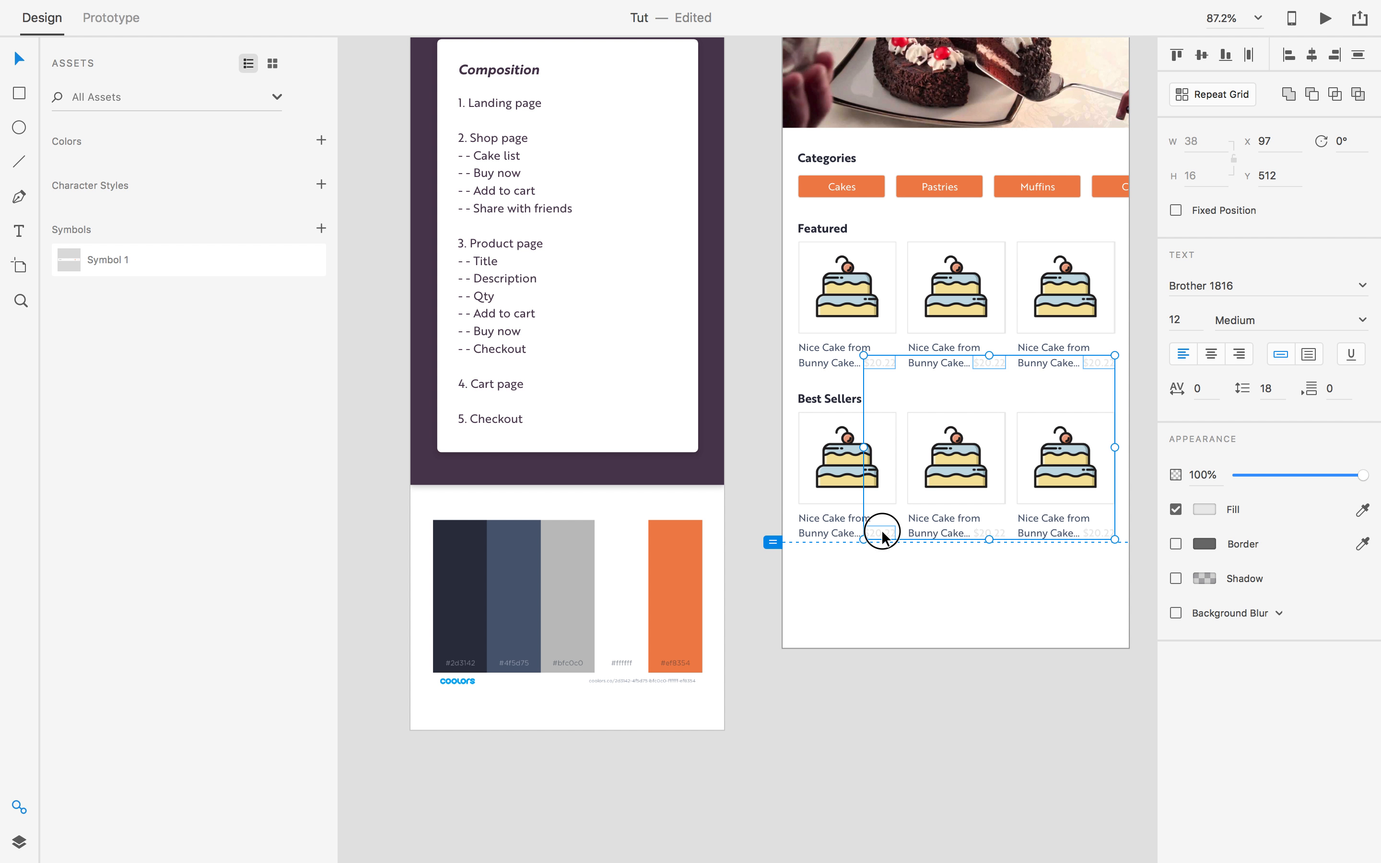
pyautogui.doubleClick(1003, 531)
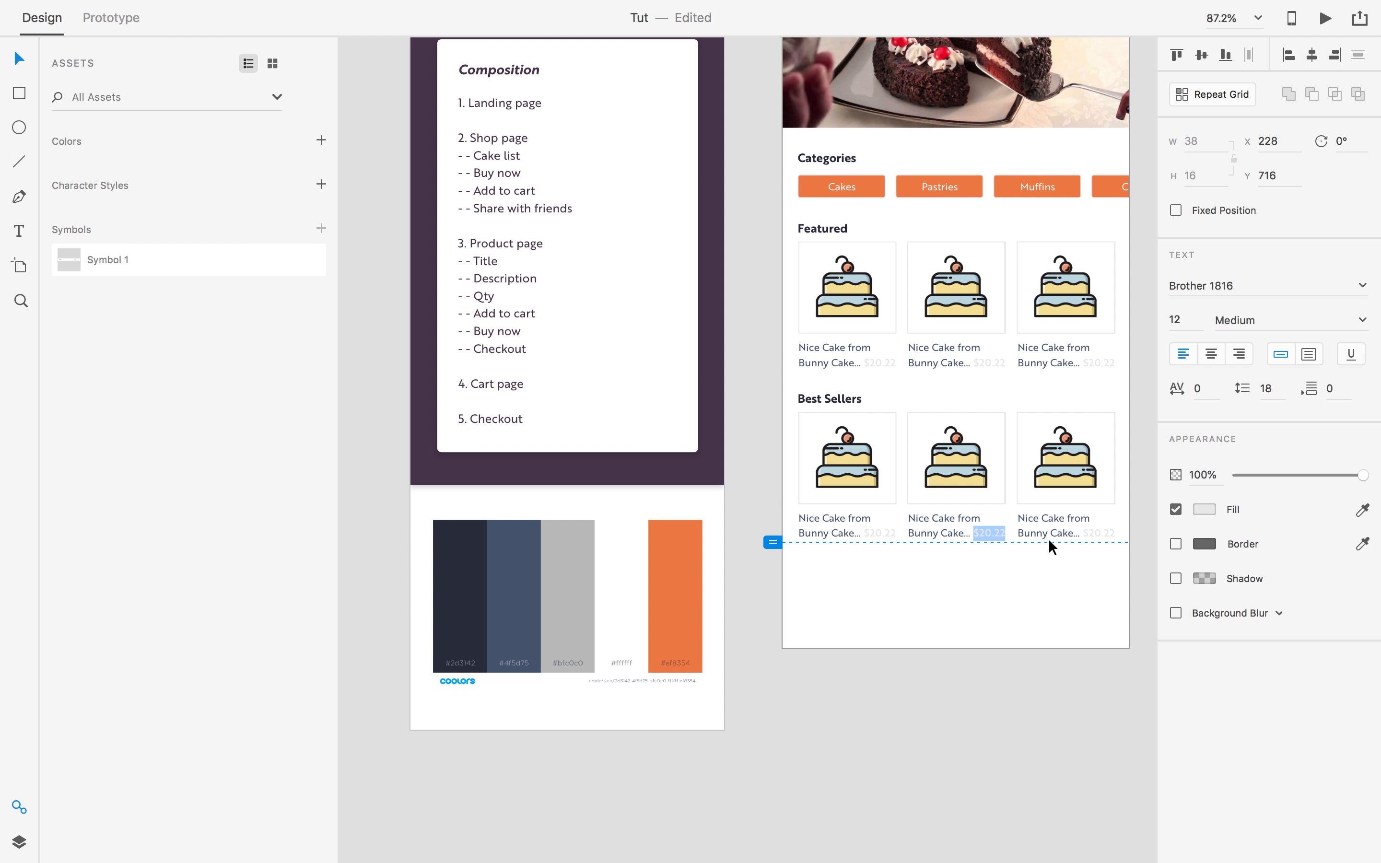
pyautogui.press('Escape')
pyautogui.click(889, 542)
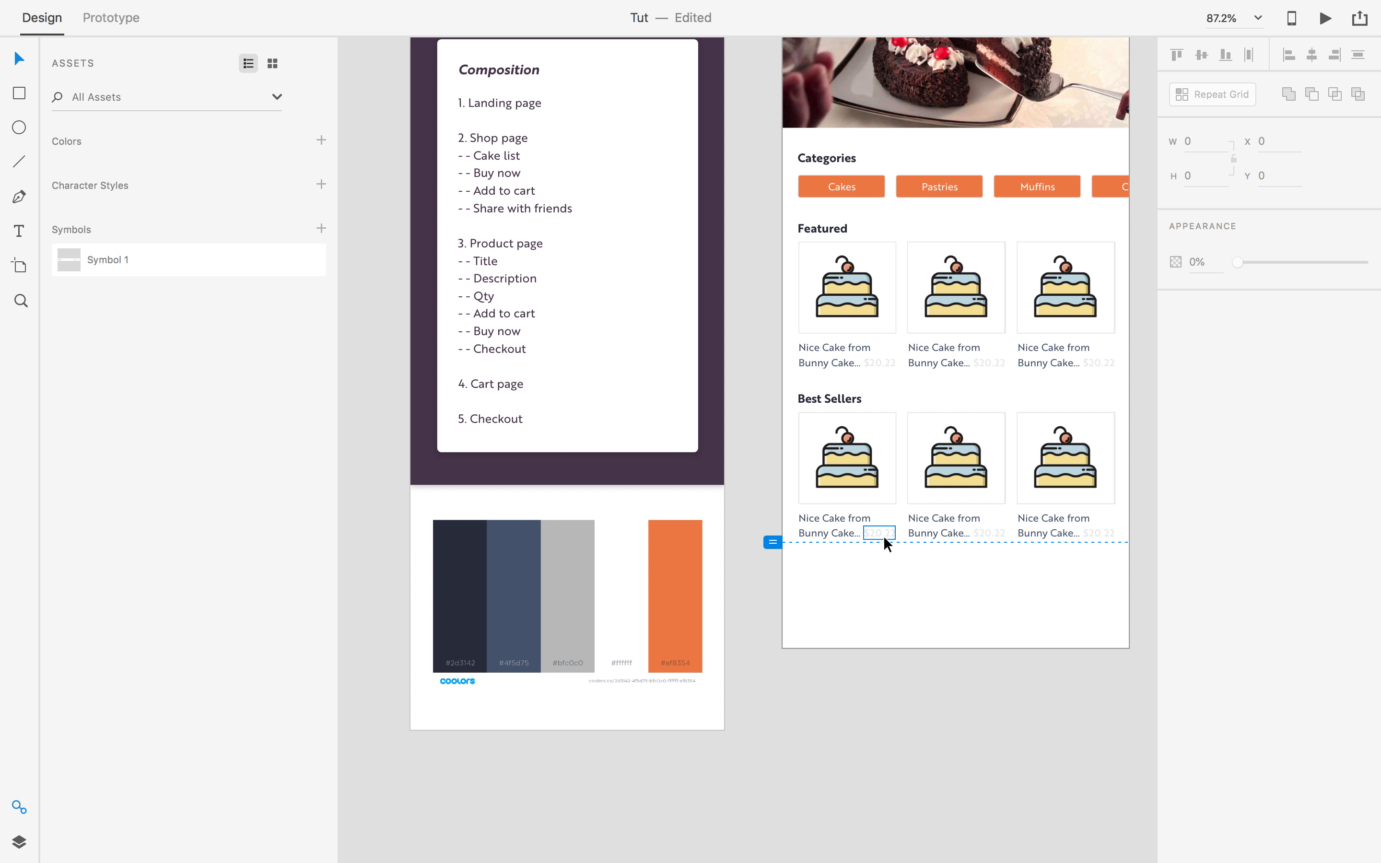
# Recolor the three Best Sellers prices with the Coolors palette's light grey #BFC0C0 and save that color as a swatch.
pyautogui.click(983, 534)
pyautogui.keyDown('shift'); pyautogui.click(882, 534); pyautogui.keyUp('shift')
pyautogui.keyDown('shift'); pyautogui.click(1089, 533); pyautogui.keyUp('shift')
pyautogui.click(1199, 513)
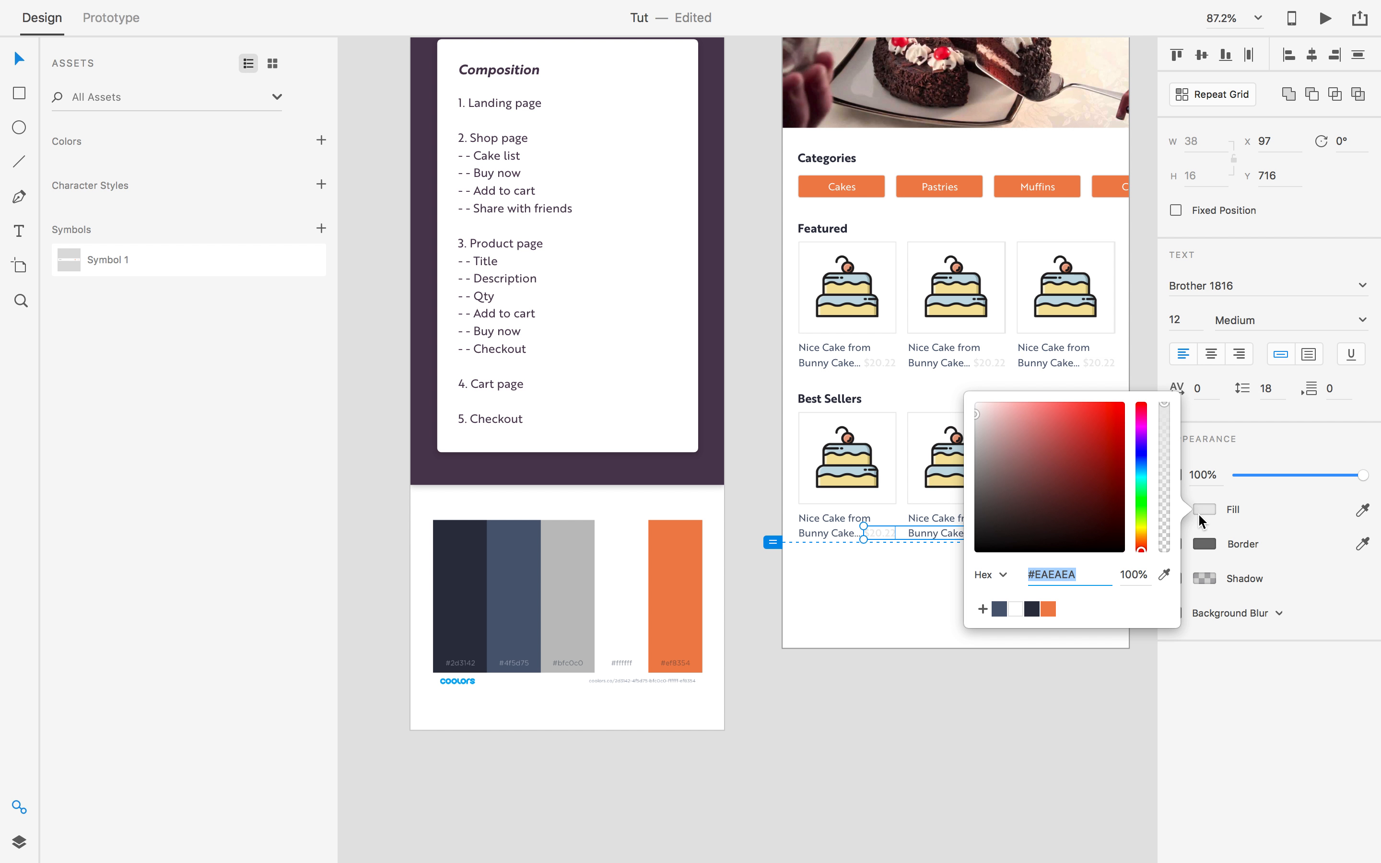
pyautogui.click(1164, 575)
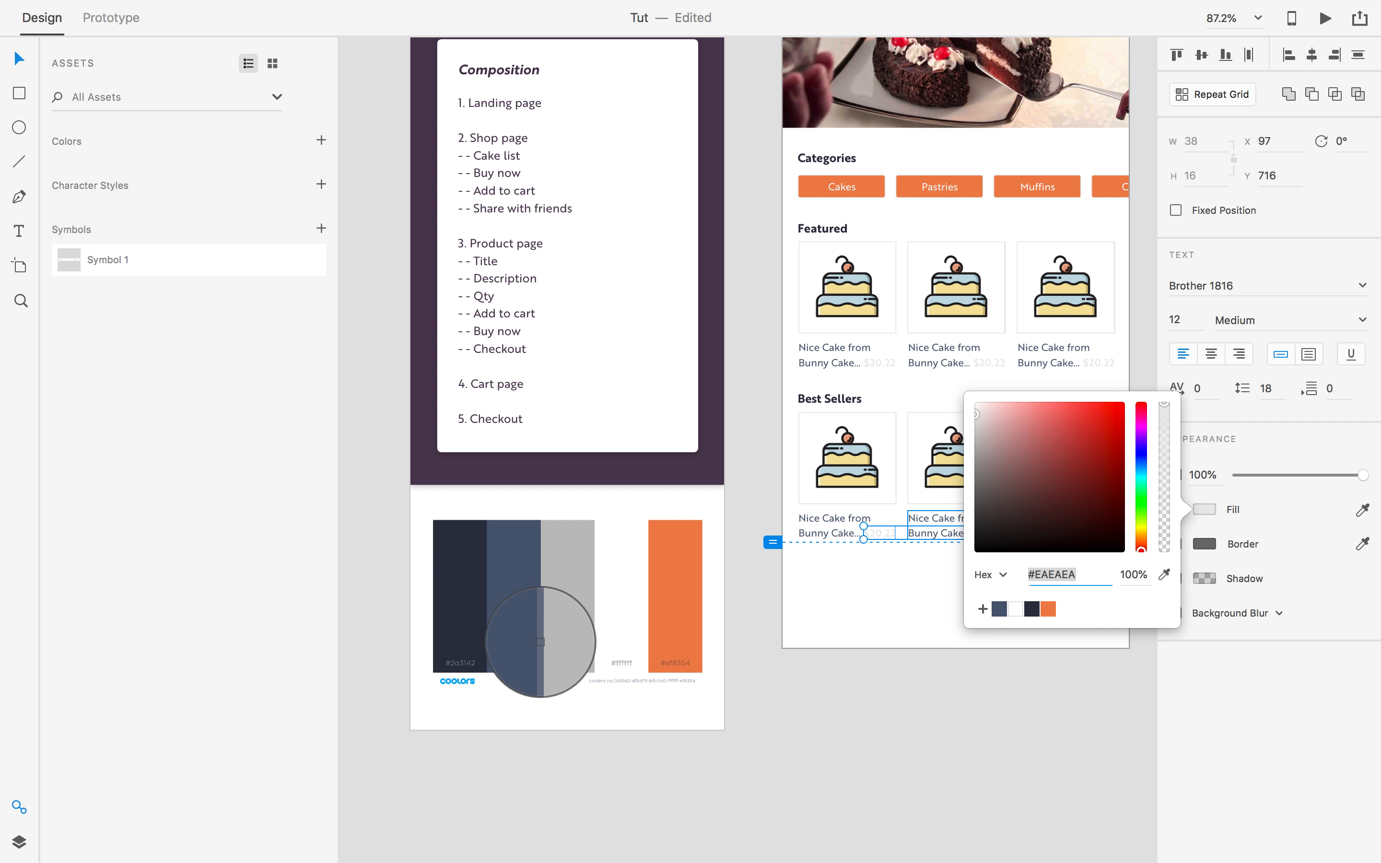
pyautogui.click(561, 595)
pyautogui.click(805, 661)
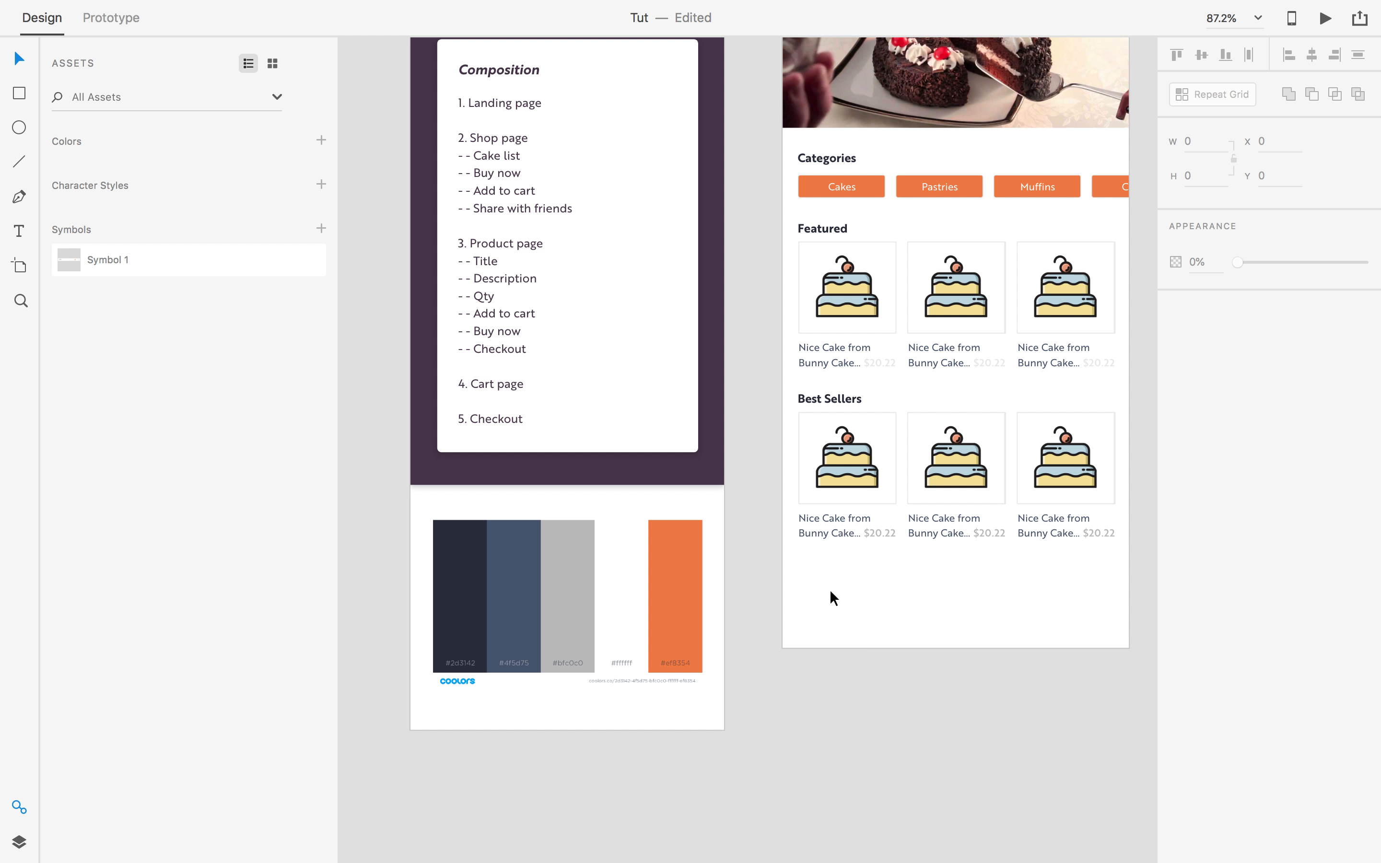
pyautogui.click(893, 531)
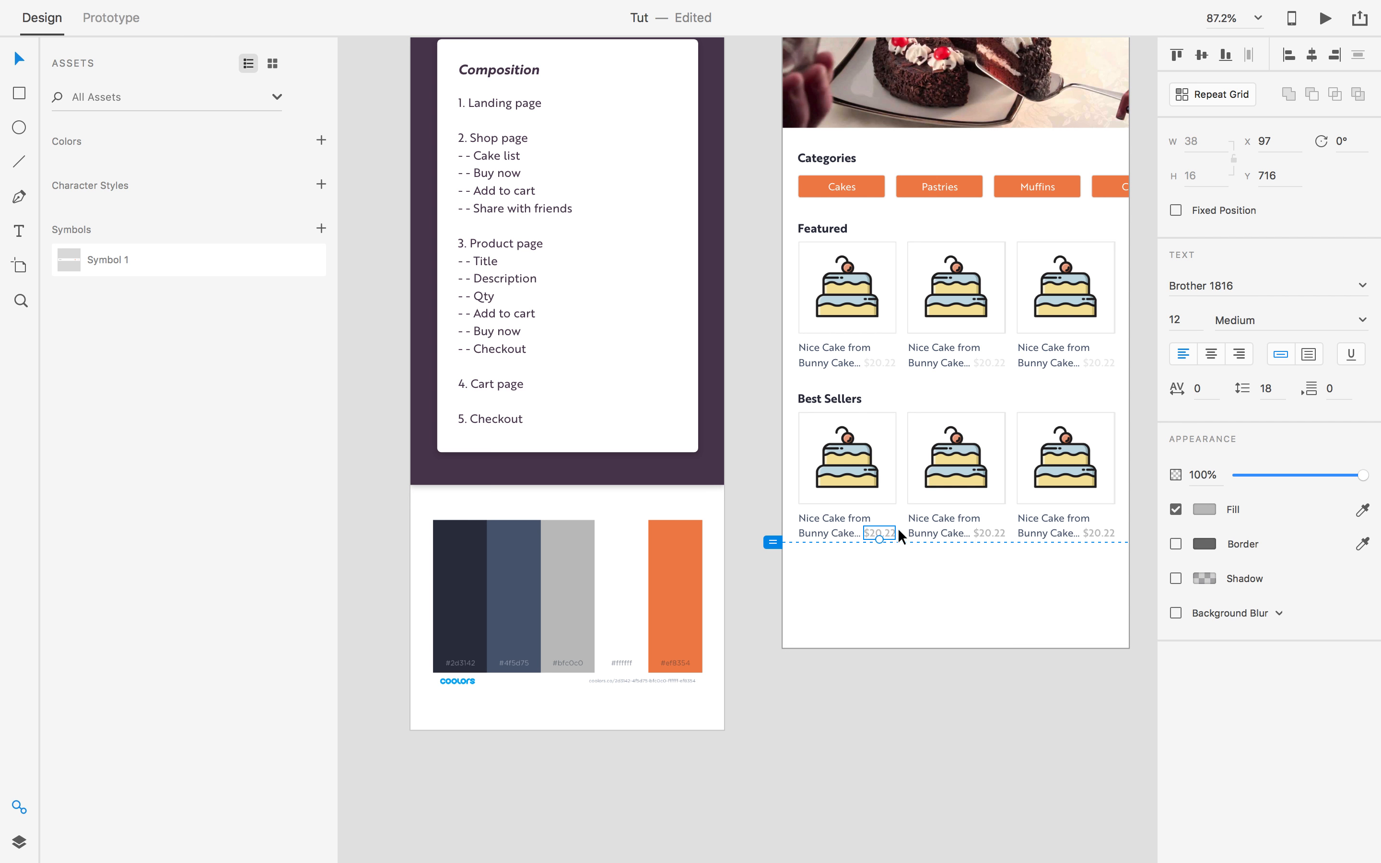
pyautogui.click(1210, 509)
pyautogui.click(983, 608)
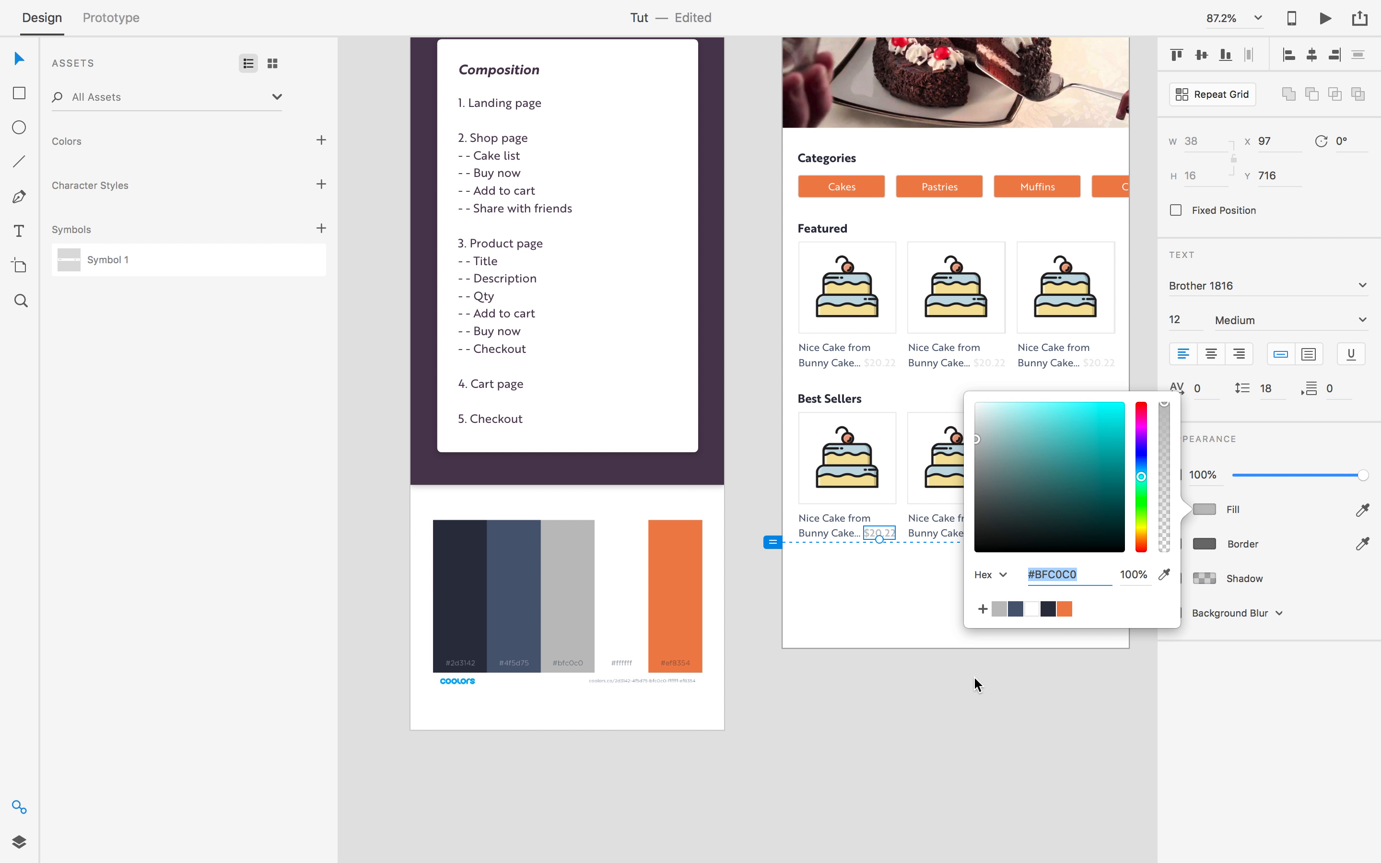
pyautogui.click(973, 676)
# Save the Featured prices' pale grey #EAEAEA as a swatch and undo the recoloring of the Best Sellers prices.
pyautogui.click(880, 364)
pyautogui.keyDown('shift'); pyautogui.click(991, 362); pyautogui.keyUp('shift')
pyautogui.keyDown('shift'); pyautogui.click(1107, 364); pyautogui.keyUp('shift')
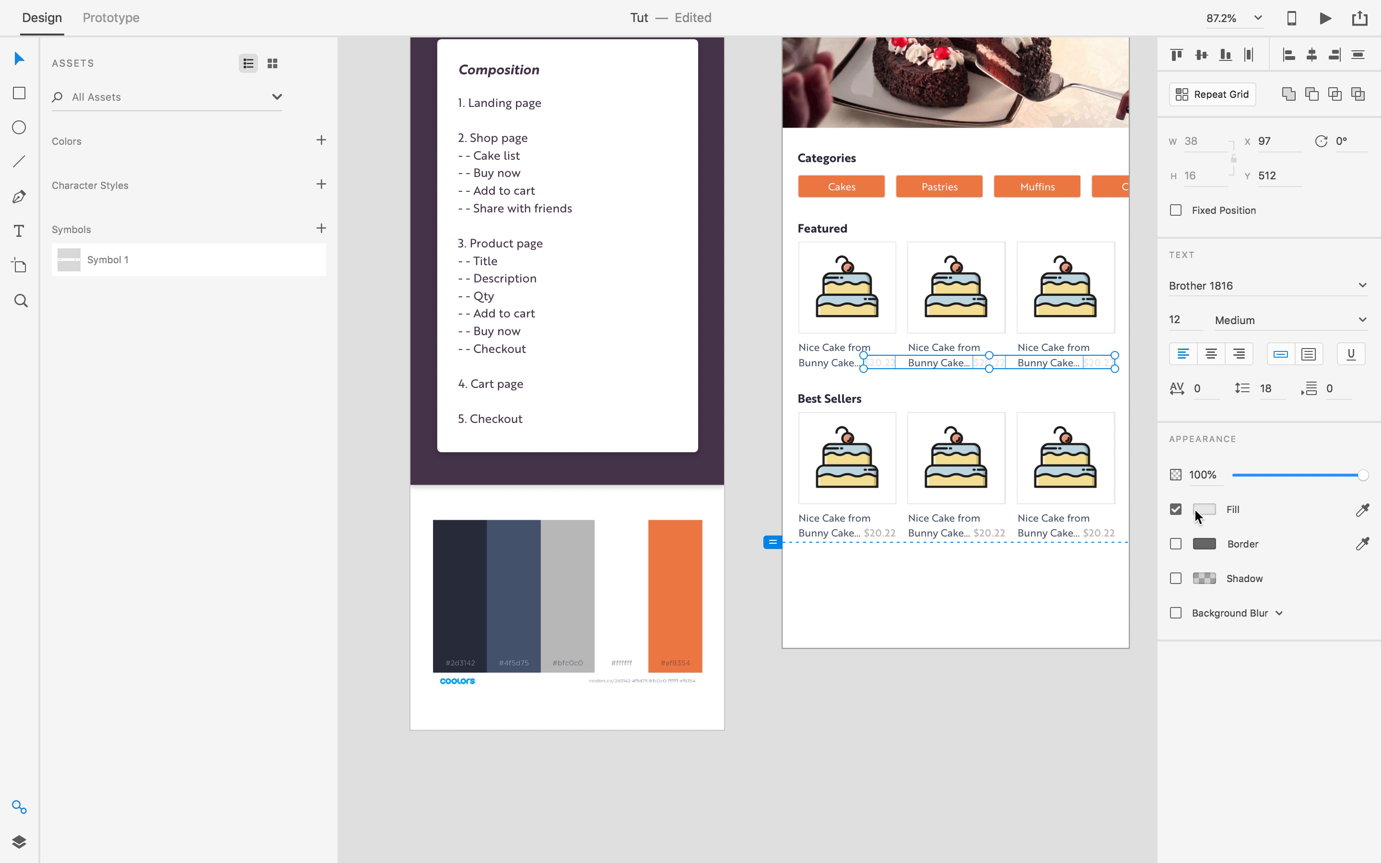
pyautogui.click(1198, 509)
pyautogui.click(985, 610)
pyautogui.click(977, 647)
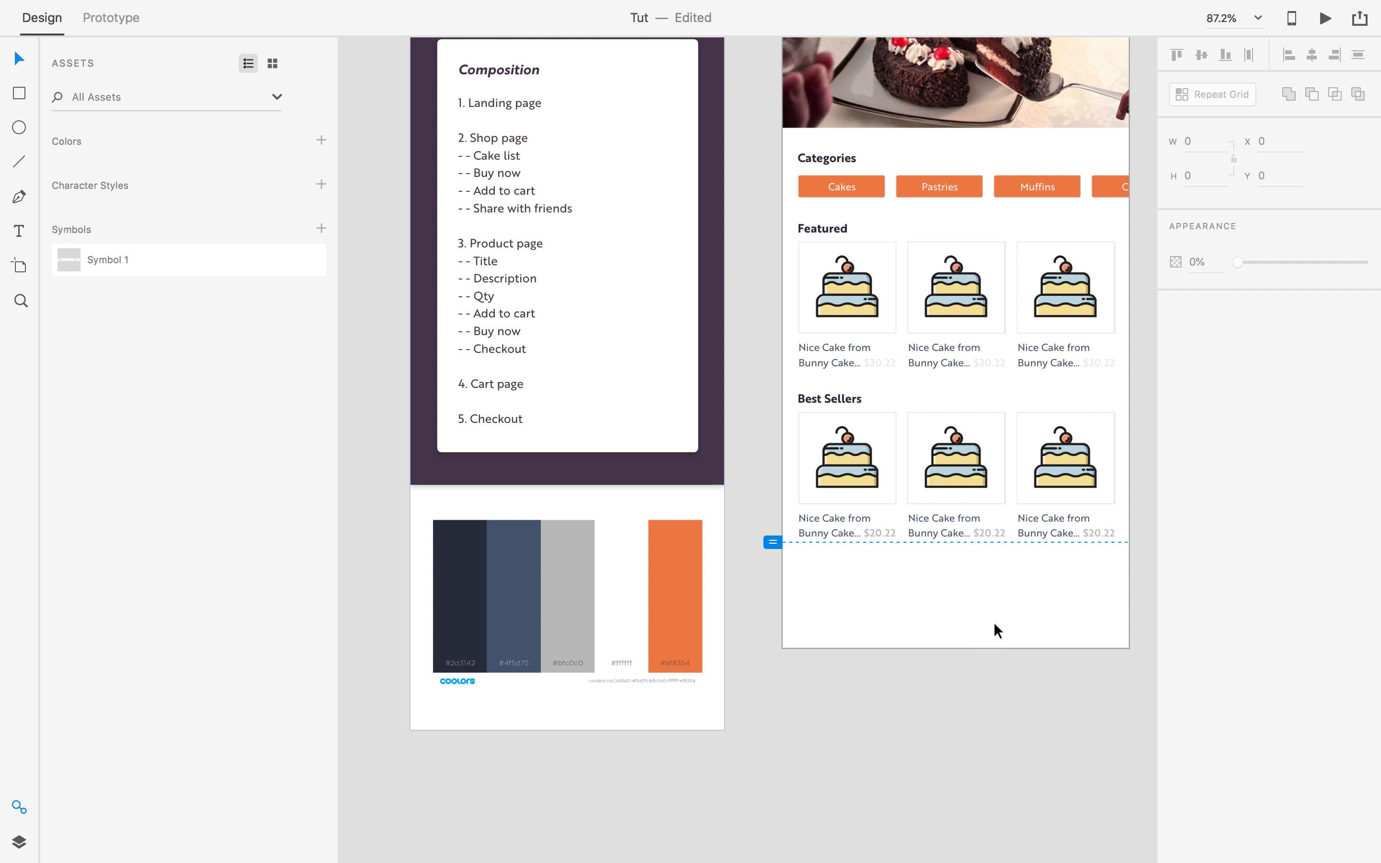
pyautogui.press('super+z')
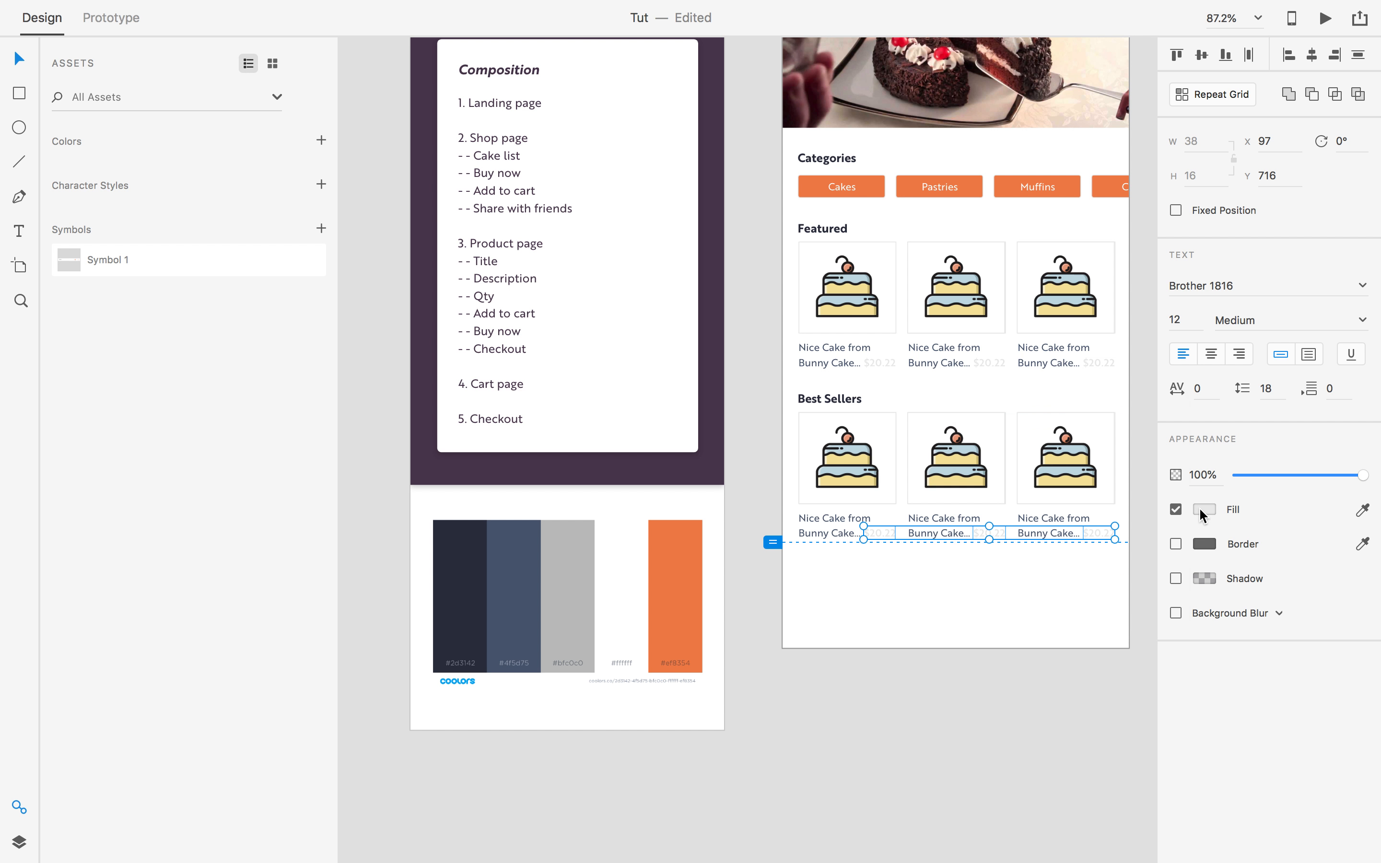
# Apply the saved light grey #BFC0C0 swatch to the three Best Sellers prices.
pyautogui.click(1200, 510)
pyautogui.click(1016, 609)
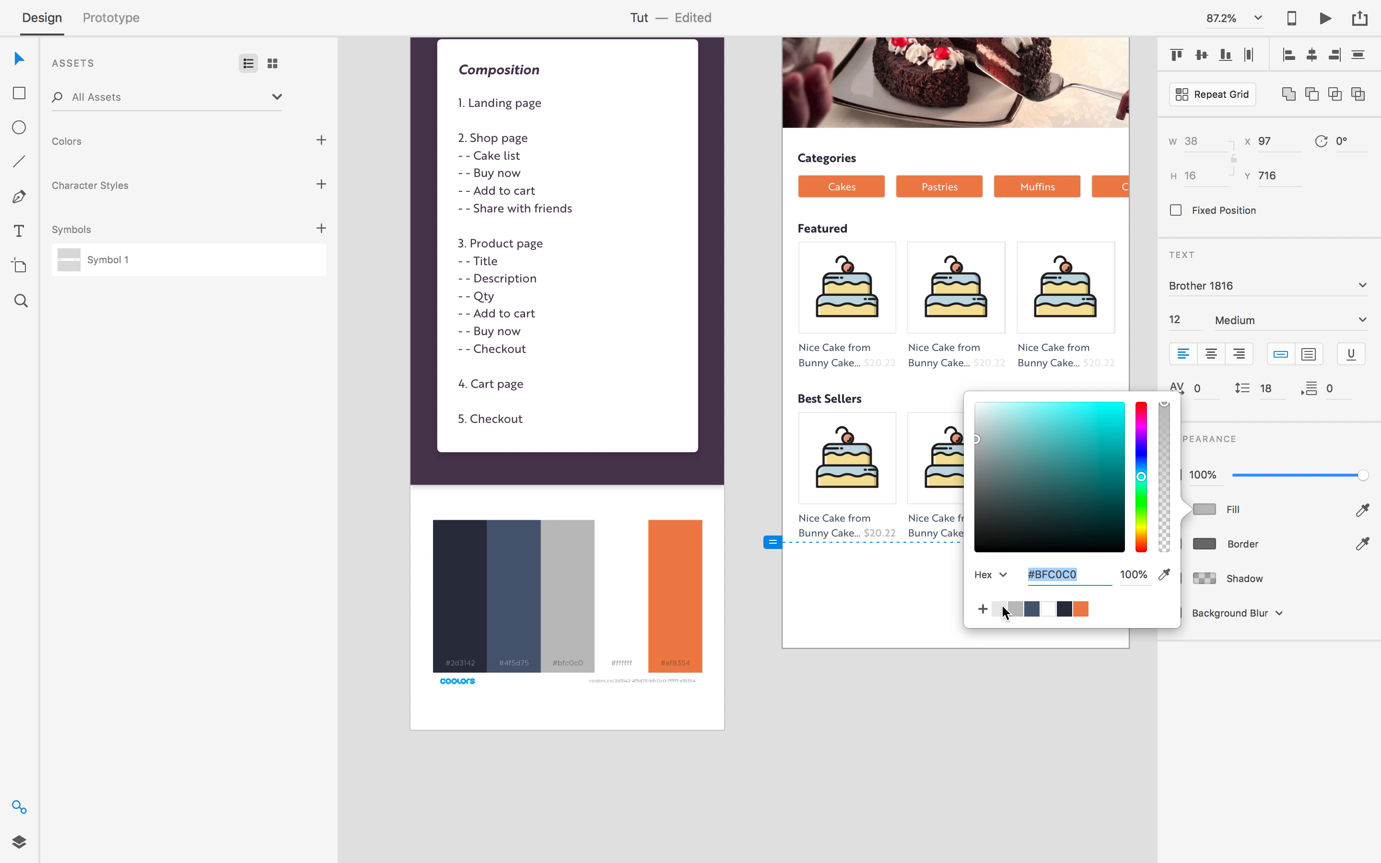
pyautogui.click(893, 636)
# Apply the #BFC0C0 swatch to the three Featured prices and remove the pale grey #EAEAEA swatch.
pyautogui.doubleClick(879, 363)
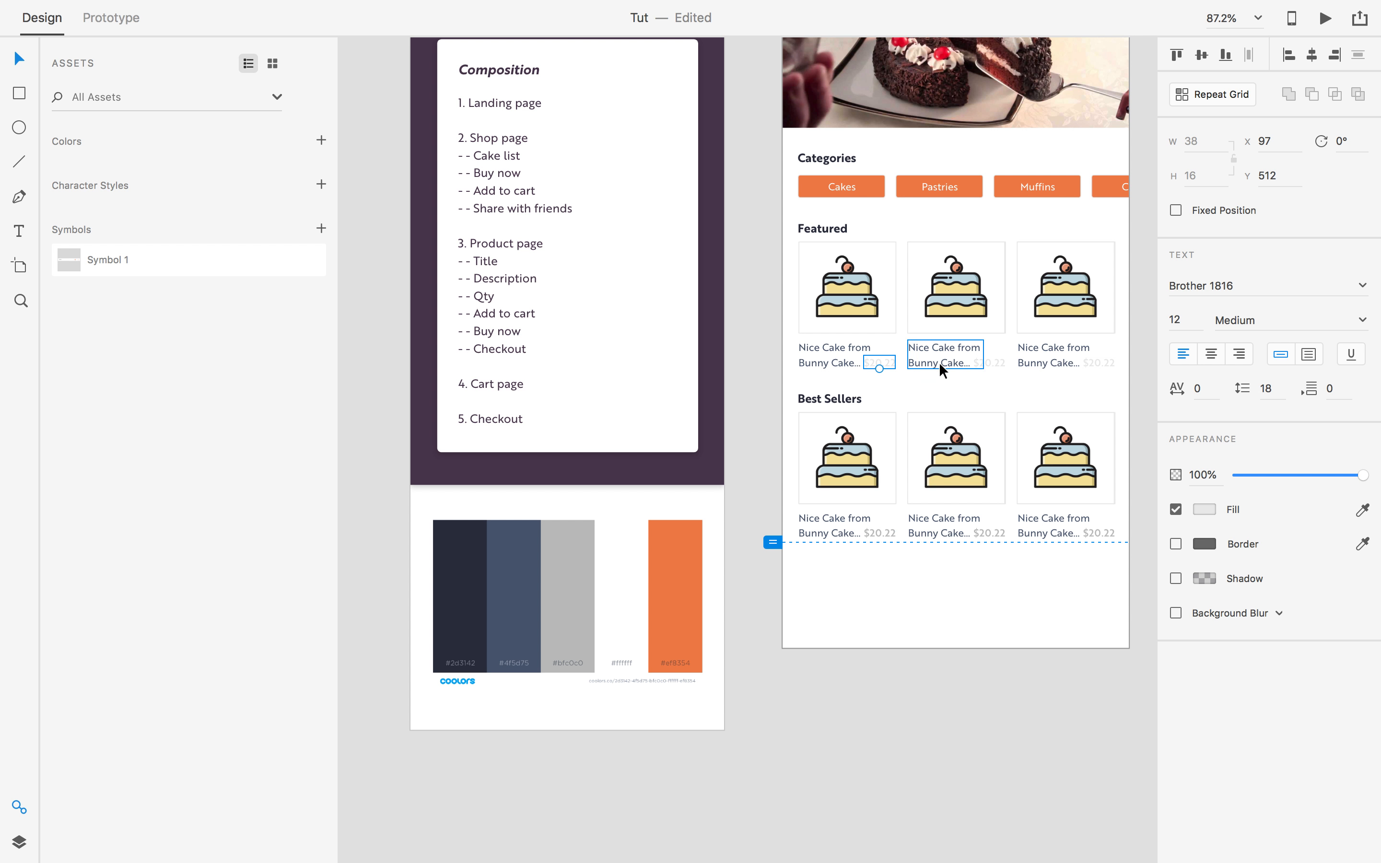
pyautogui.keyDown('shift'); pyautogui.click(995, 360); pyautogui.keyUp('shift')
pyautogui.keyDown('shift'); pyautogui.click(1100, 362); pyautogui.keyUp('shift')
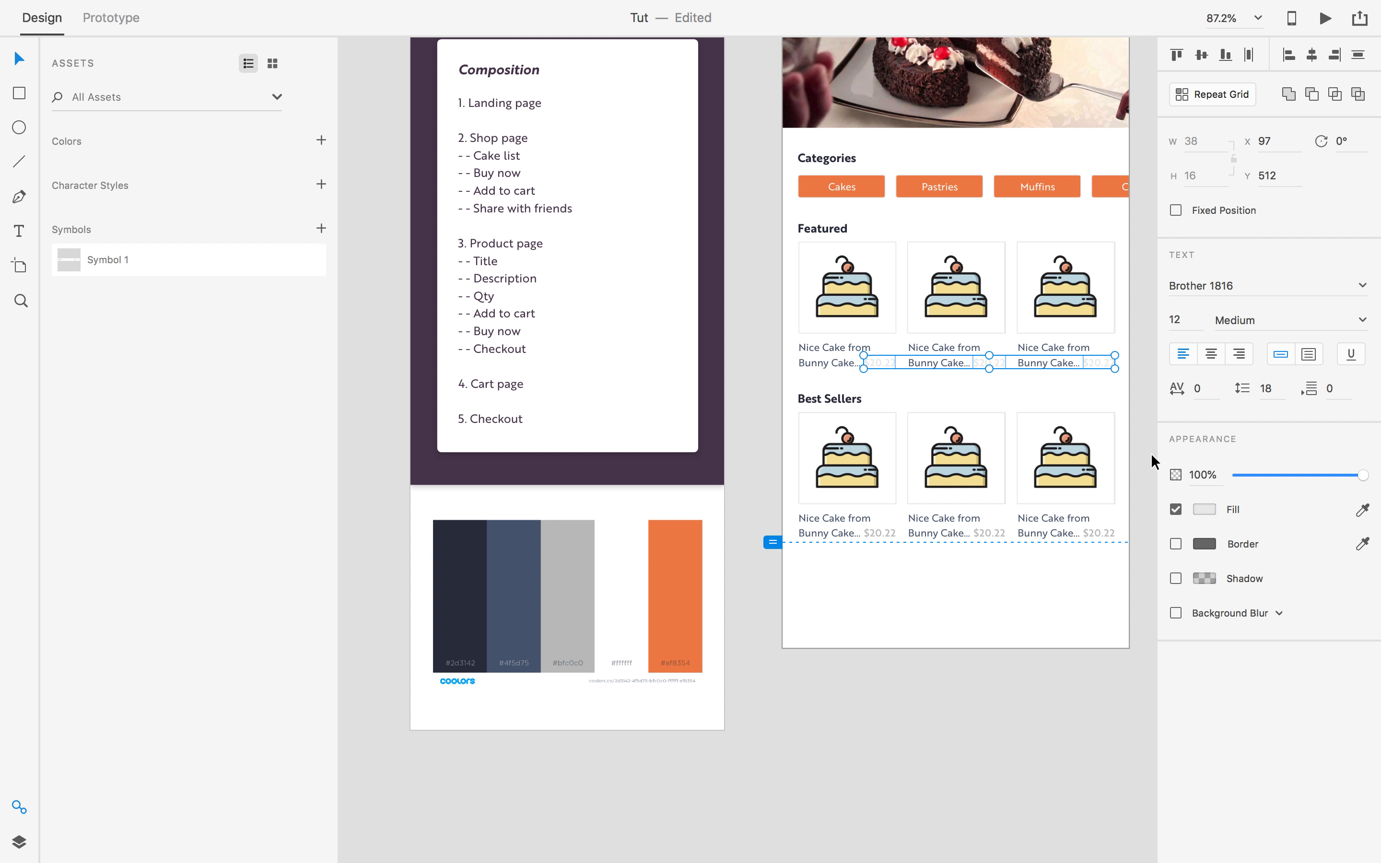
pyautogui.click(1204, 510)
pyautogui.click(1017, 610)
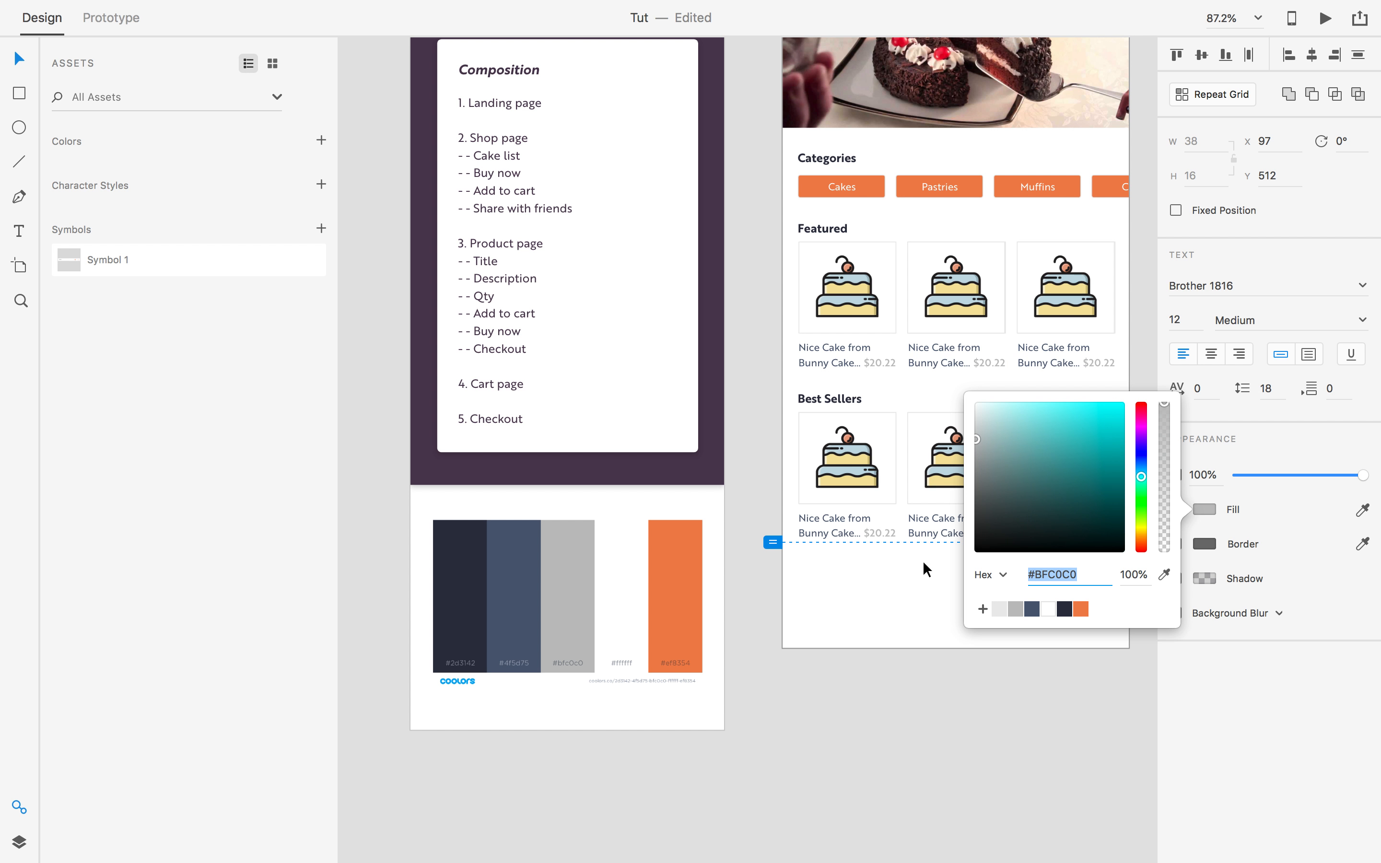
pyautogui.click(1001, 610)
pyautogui.click(961, 694)
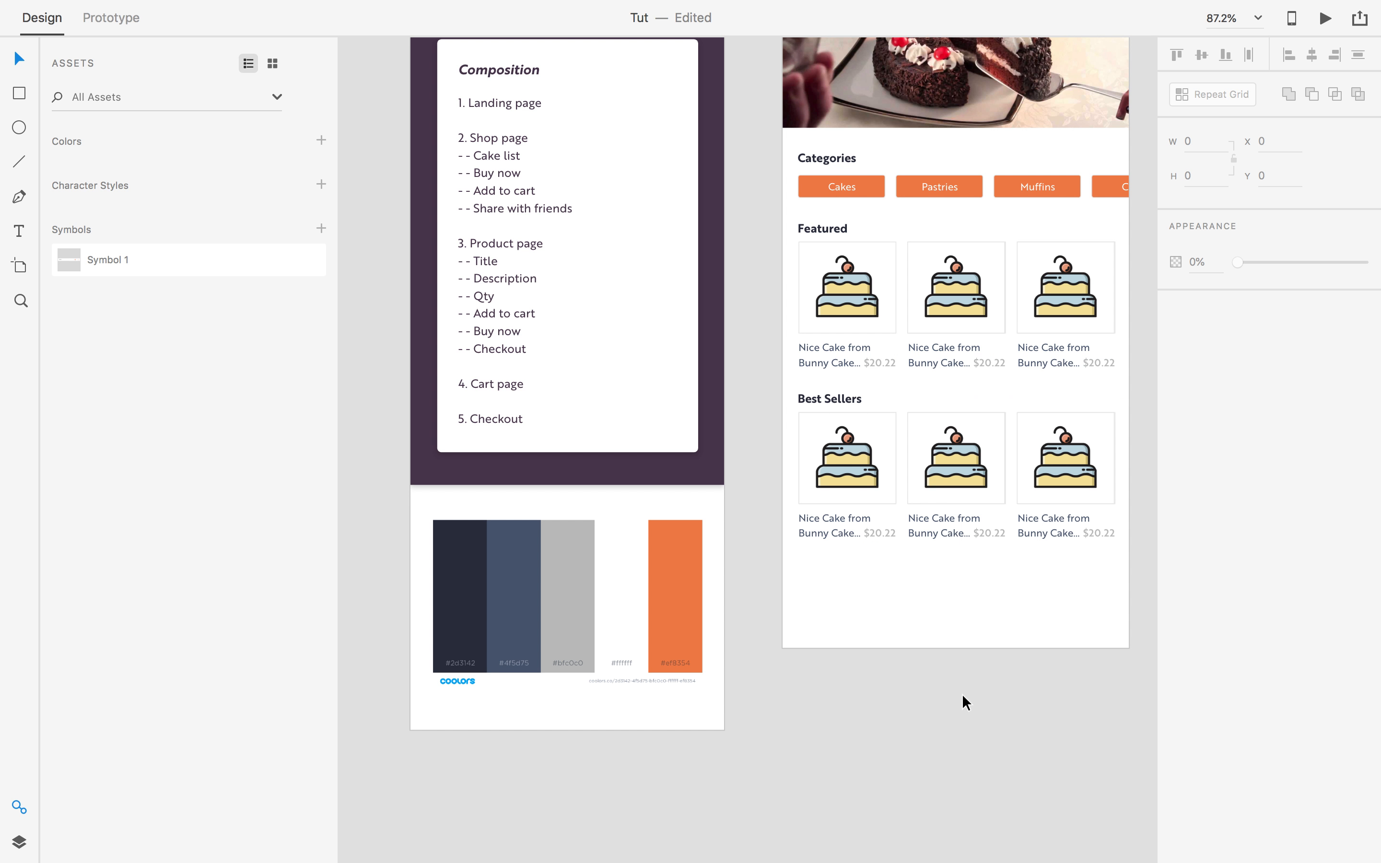
# Draw a borderless 415 by 187 rectangle over the Home artboard's banner photo and set its opacity to 75%.
pyautogui.scroll(1, 949, 648)
pyautogui.moveTo(932, 623); pyautogui.dragTo(729, 704)
pyautogui.moveTo(781, 536); pyautogui.dragTo(691, 578)
pyautogui.scroll(-3, 702, 536)
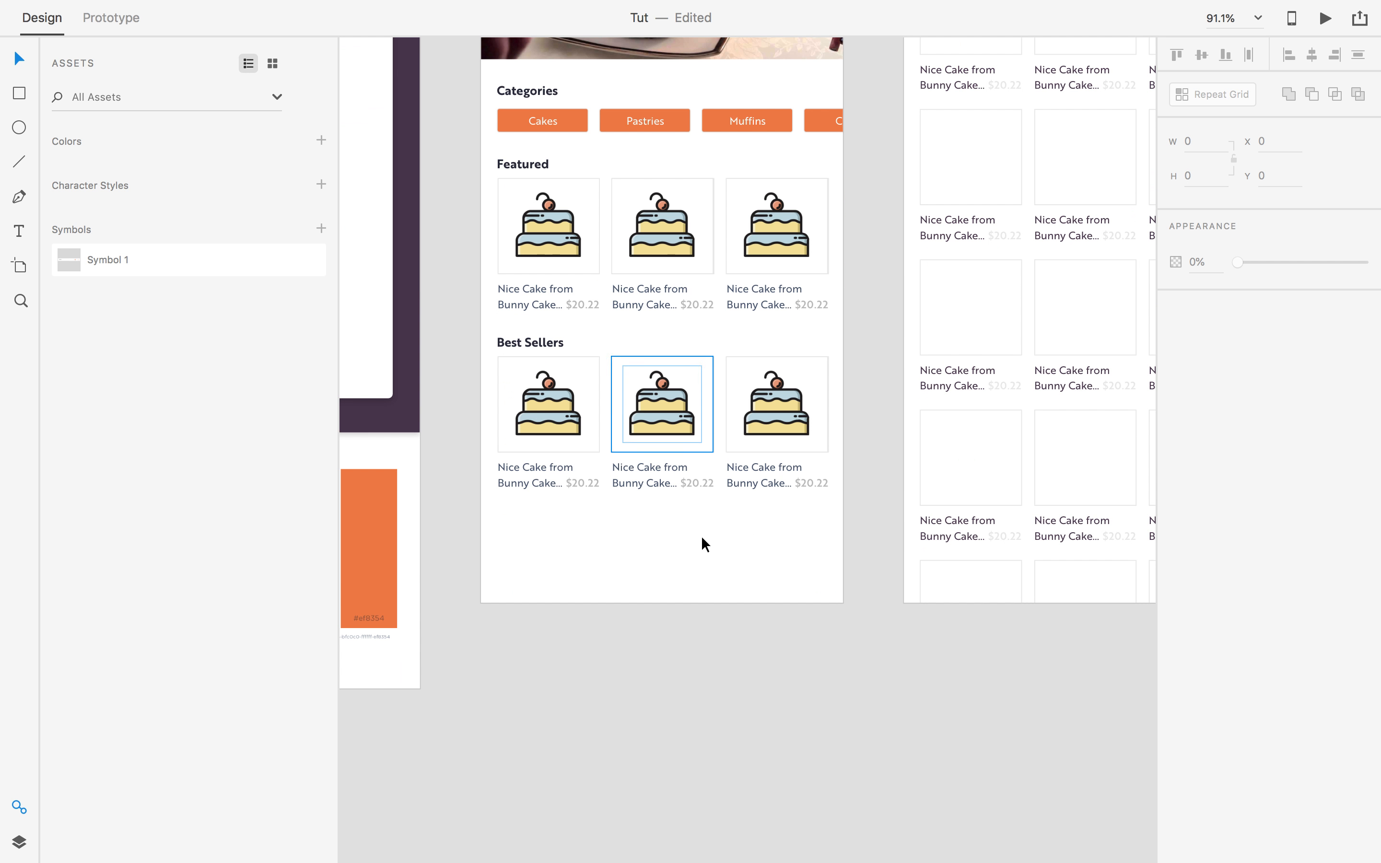
pyautogui.scroll(5, 702, 538)
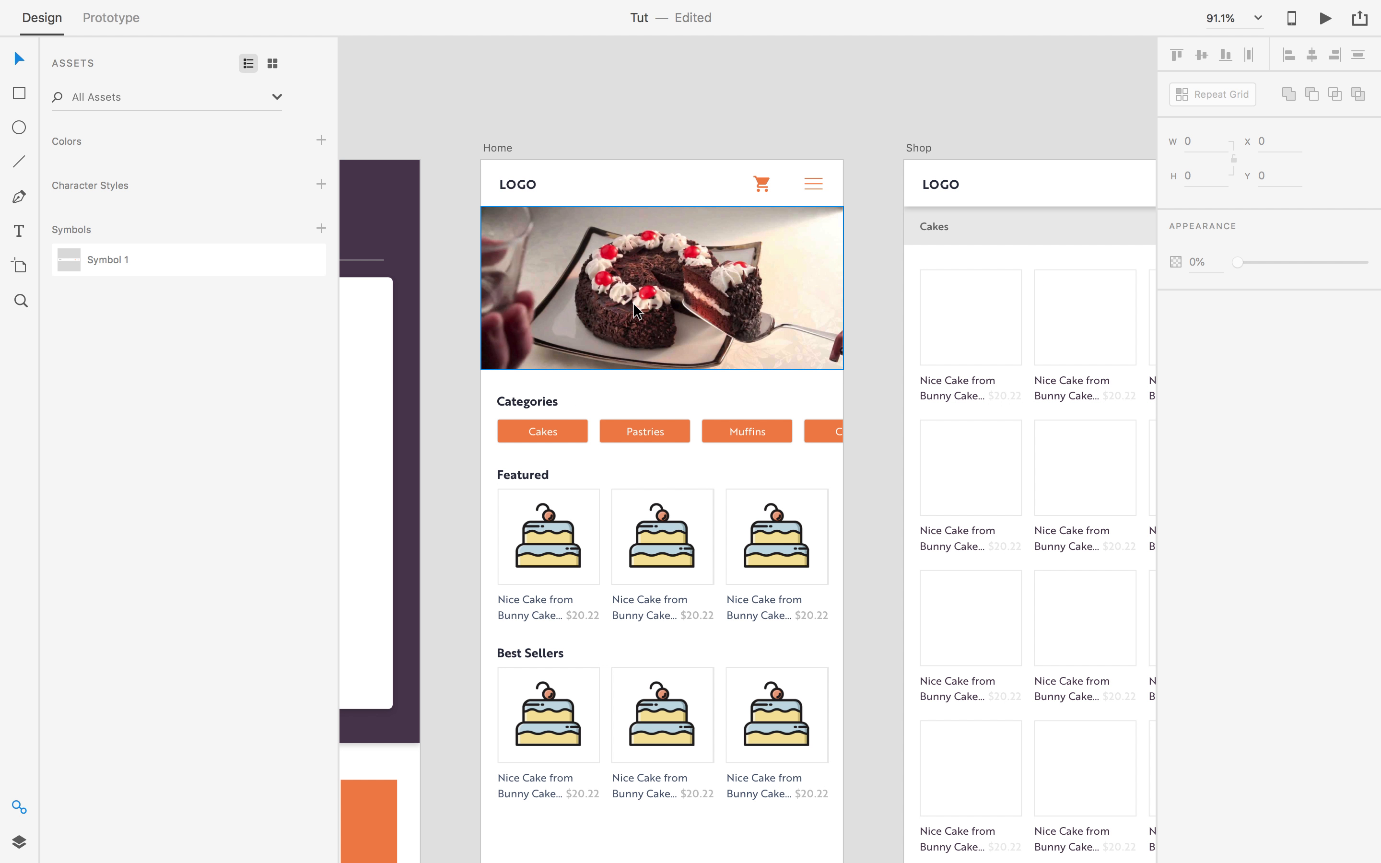
pyautogui.click(465, 200)
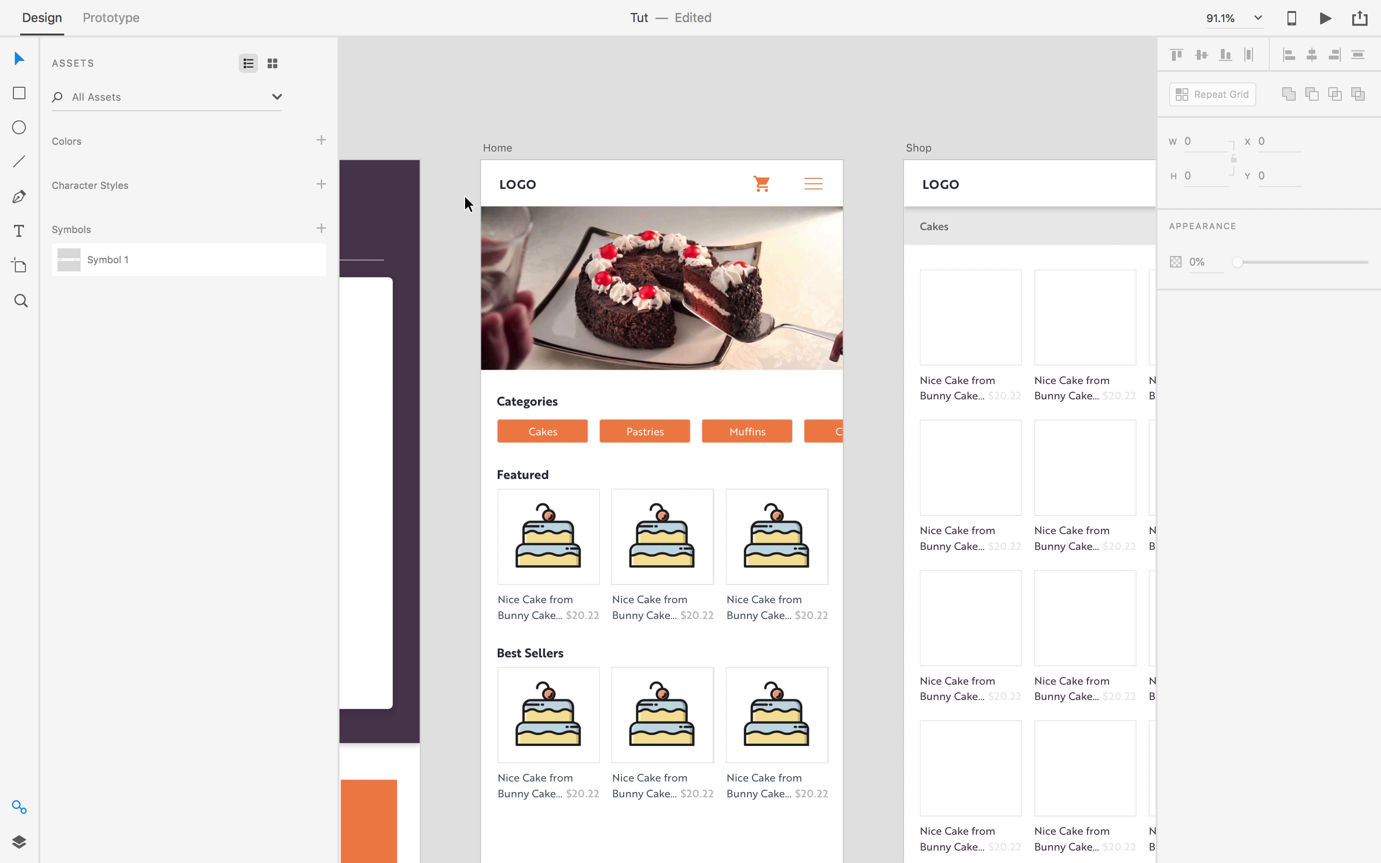
pyautogui.press('r')
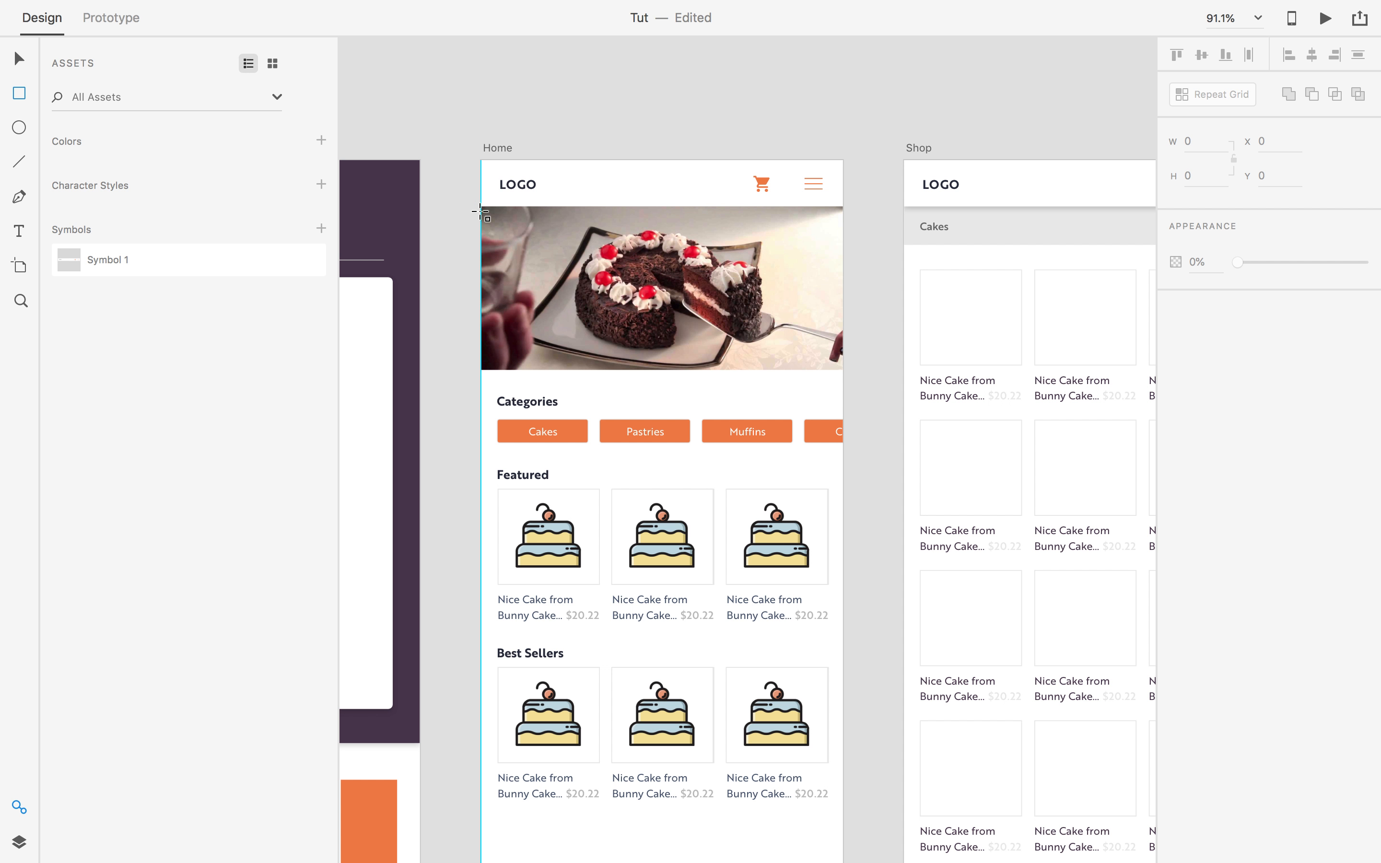
pyautogui.moveTo(481, 208)
pyautogui.mouseDown()
pyautogui.moveTo(765, 333)
pyautogui.moveTo(853, 352)
pyautogui.moveTo(844, 370)
pyautogui.mouseUp()
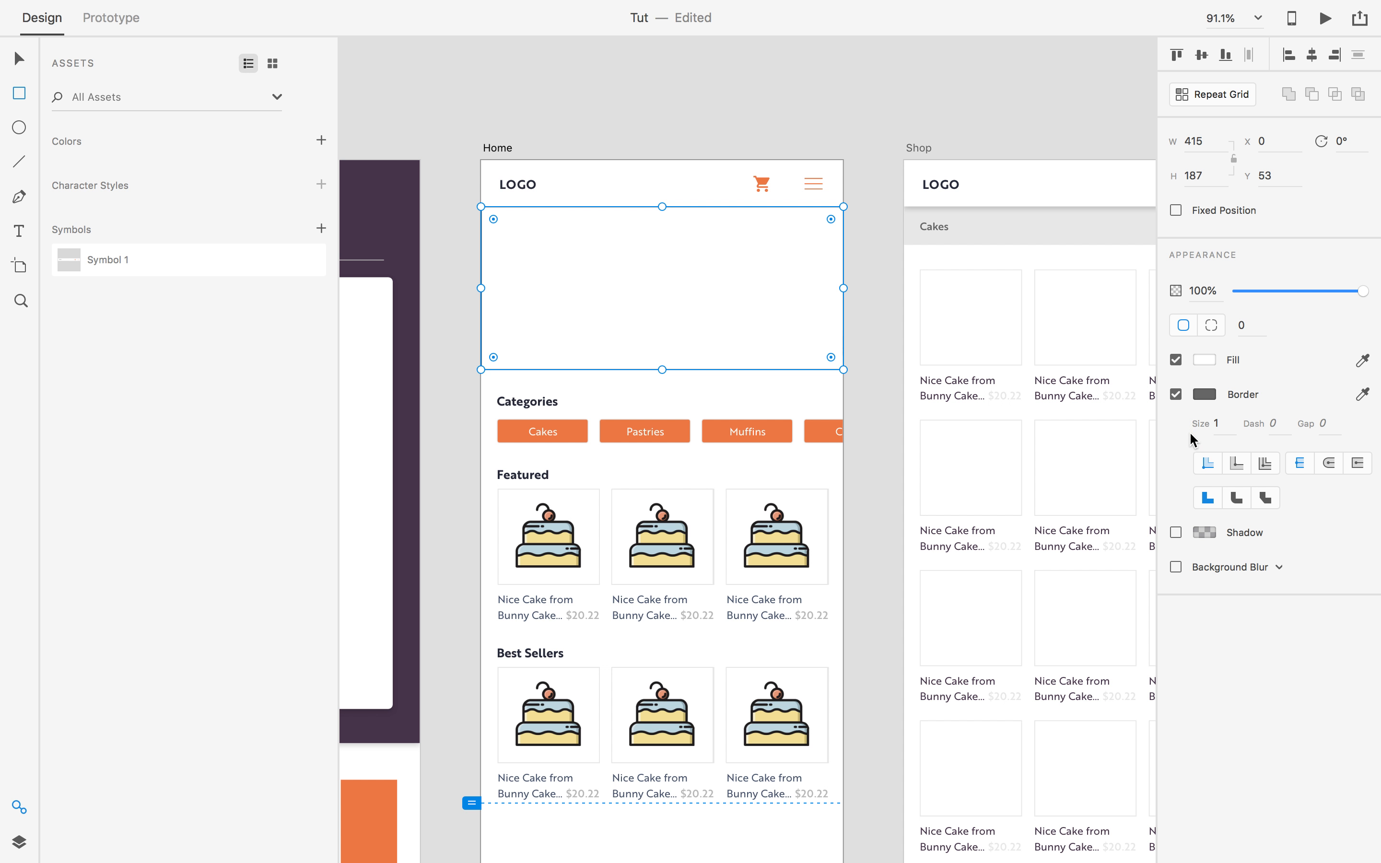
pyautogui.click(1177, 396)
pyautogui.moveTo(1364, 291); pyautogui.dragTo(1332, 294)
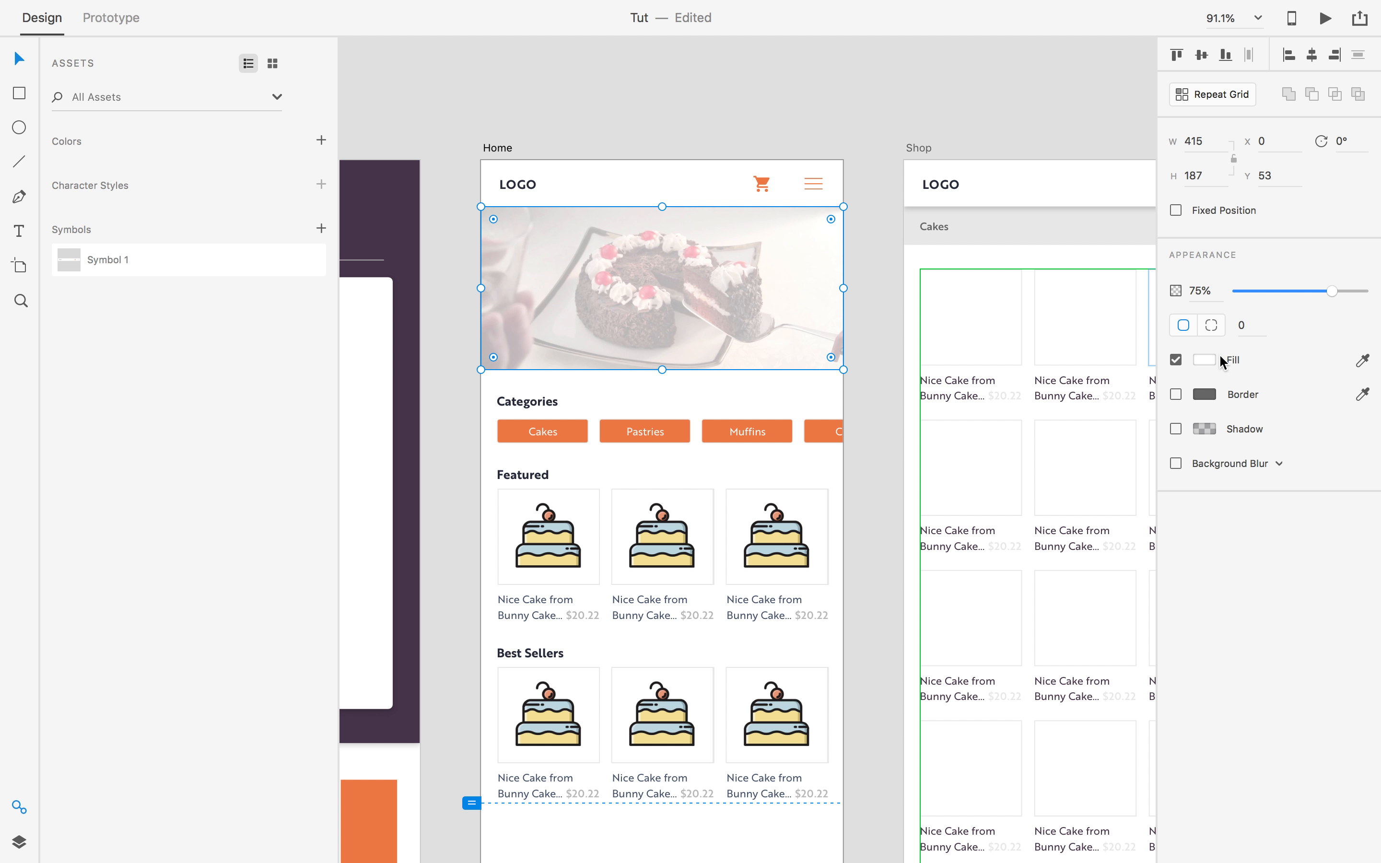
# Fill the banner overlay rectangle with a muted pink, about #CCB6B6.
pyautogui.click(1204, 359)
pyautogui.moveTo(1050, 320); pyautogui.dragTo(991, 288)
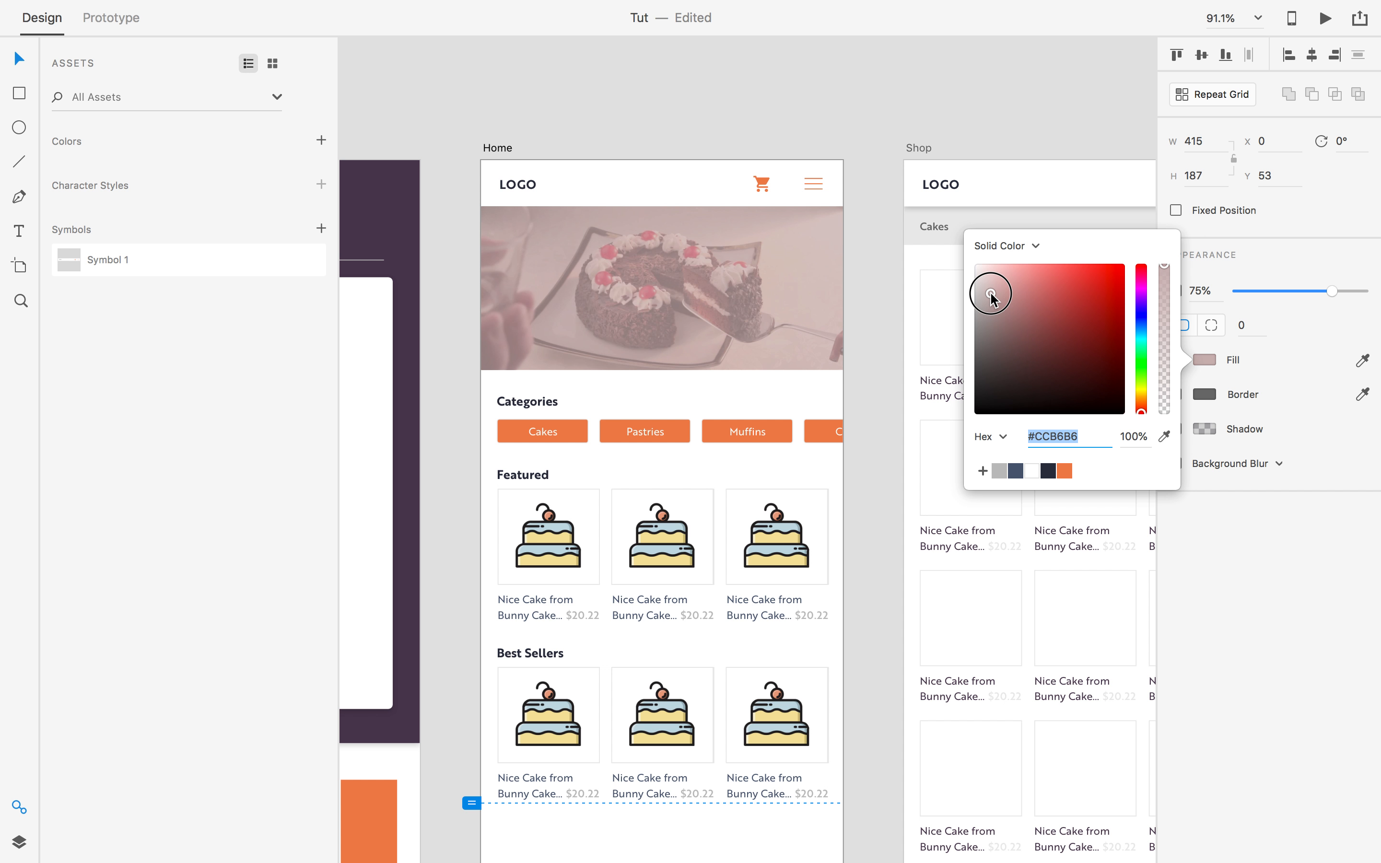
pyautogui.click(744, 299)
pyautogui.click(875, 249)
pyautogui.click(798, 284)
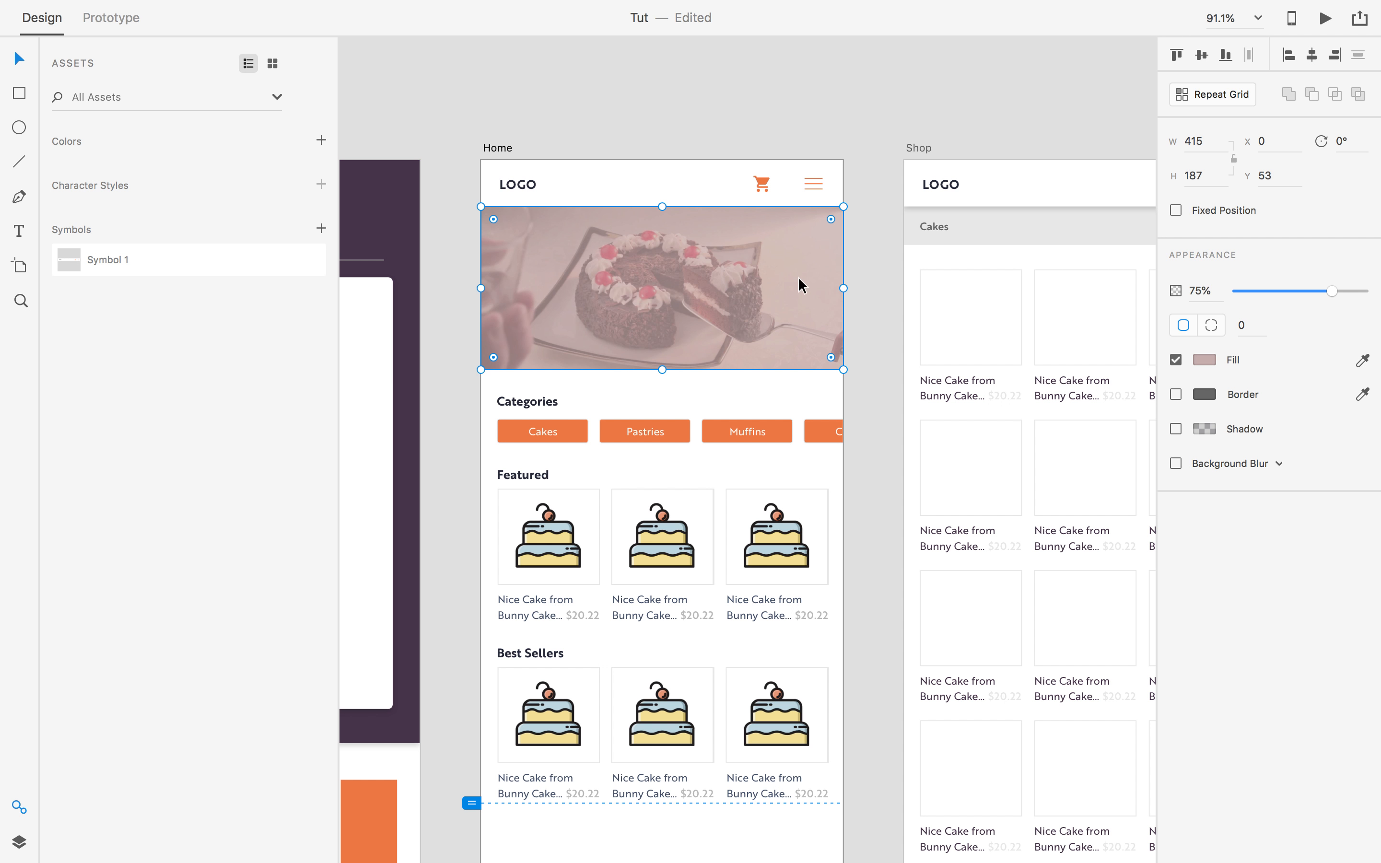
# Turn on Background Blur for the banner overlay rectangle.
pyautogui.click(1176, 464)
pyautogui.click(896, 278)
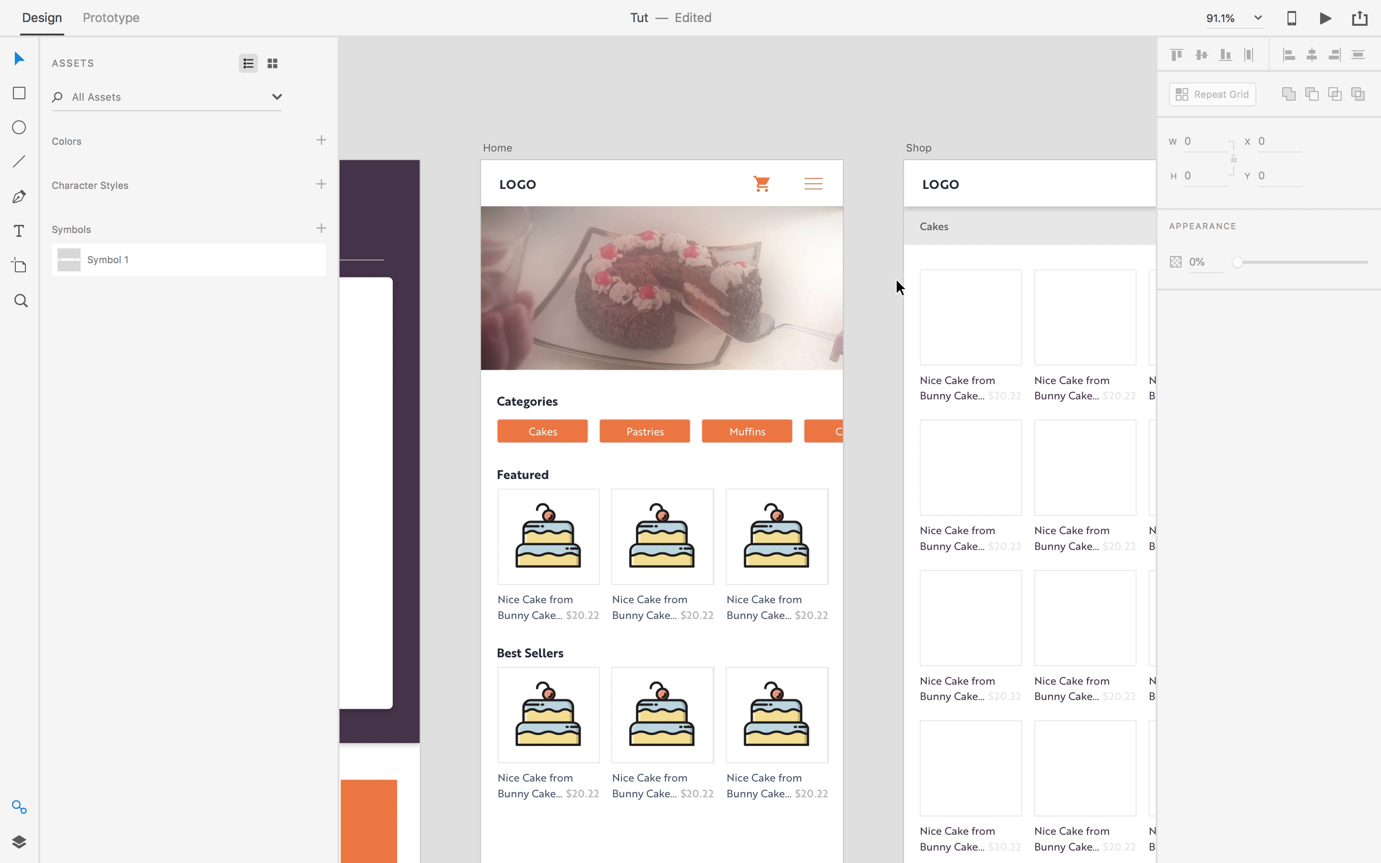
pyautogui.doubleClick(810, 284)
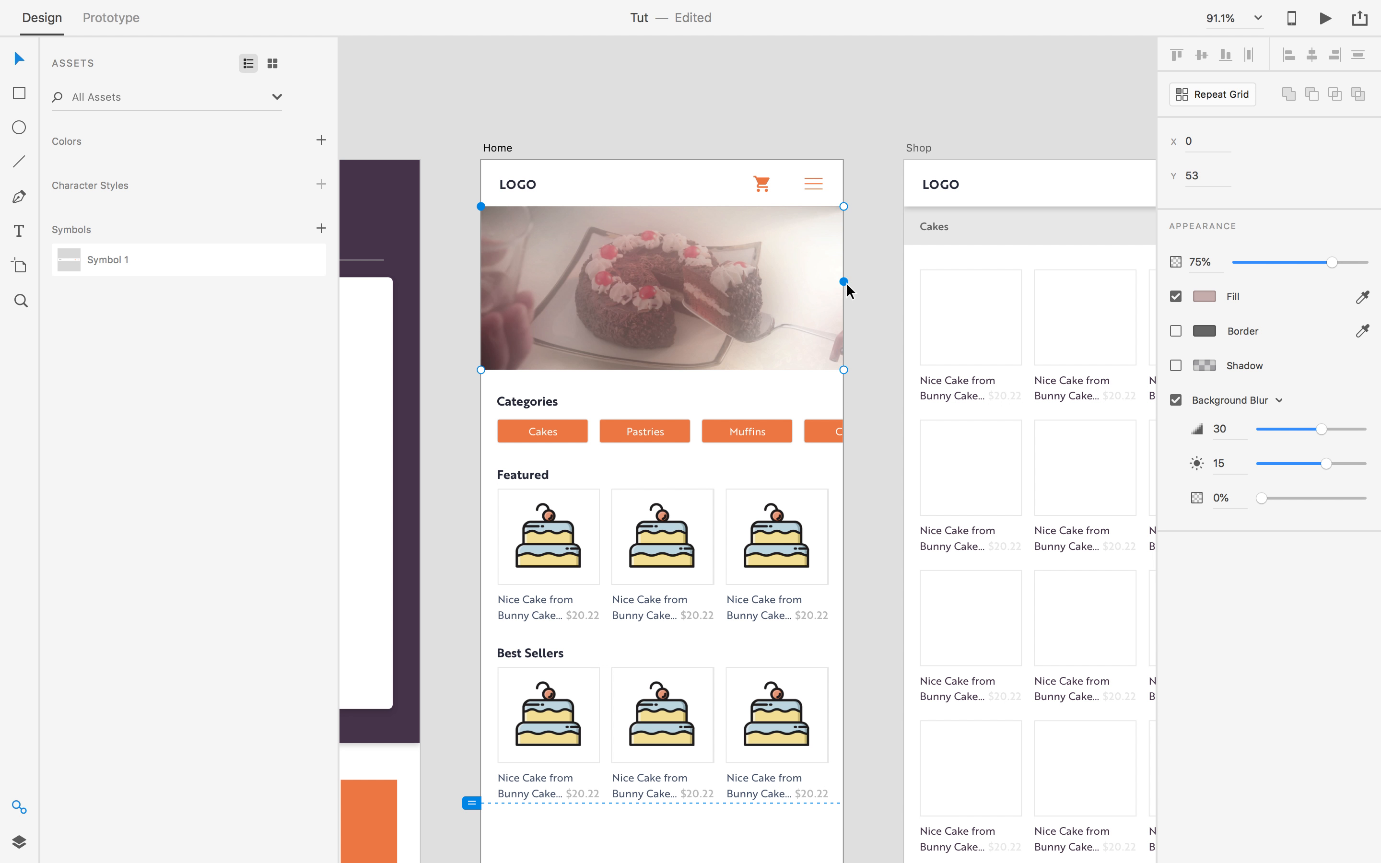
pyautogui.press('Escape')
# Move the blurred overlay rectangle partly off the banner photo and delete it.
pyautogui.moveTo(869, 290); pyautogui.dragTo(922, 235)
pyautogui.click(715, 281)
pyautogui.moveTo(719, 262); pyautogui.dragTo(679, 319)
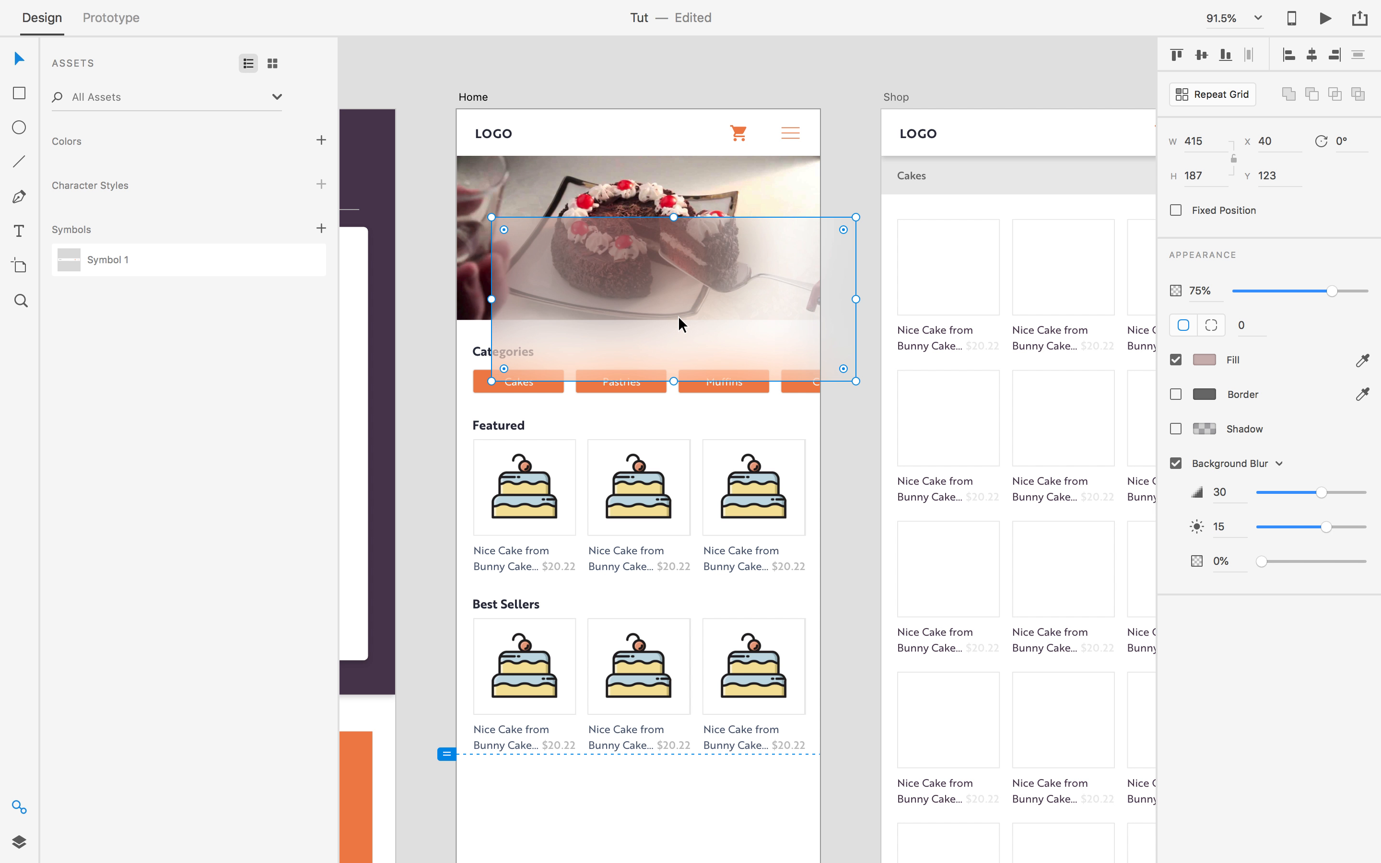
pyautogui.press('Delete')
# Examine the Home artboard's header and banner, and compare the Shop, product page and Cart artboards.
pyautogui.moveTo(845, 266); pyautogui.dragTo(694, 282)
pyautogui.scroll(-2, 700, 272)
pyautogui.moveTo(834, 253); pyautogui.dragTo(890, 300)
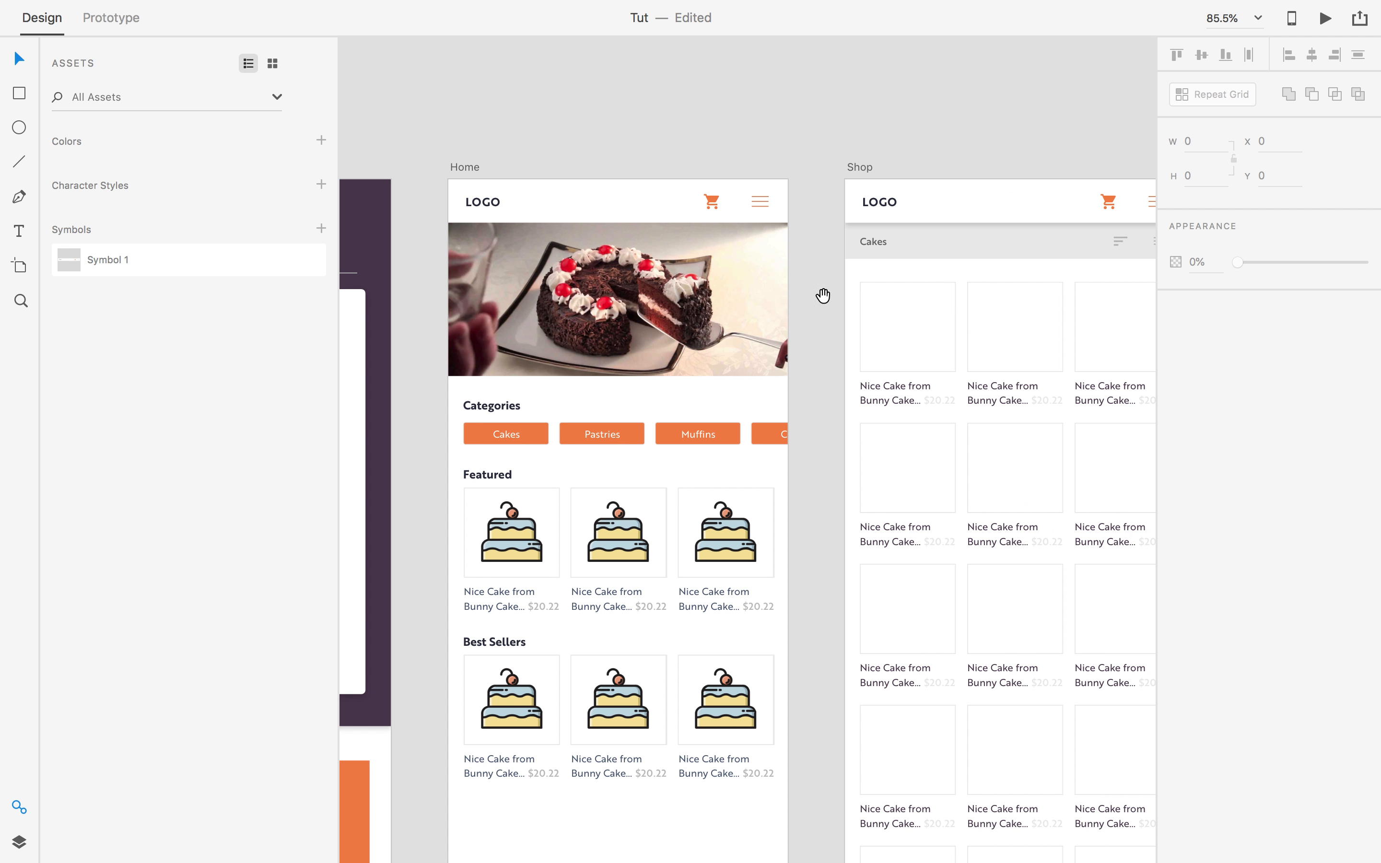
pyautogui.scroll(5, 483, 210)
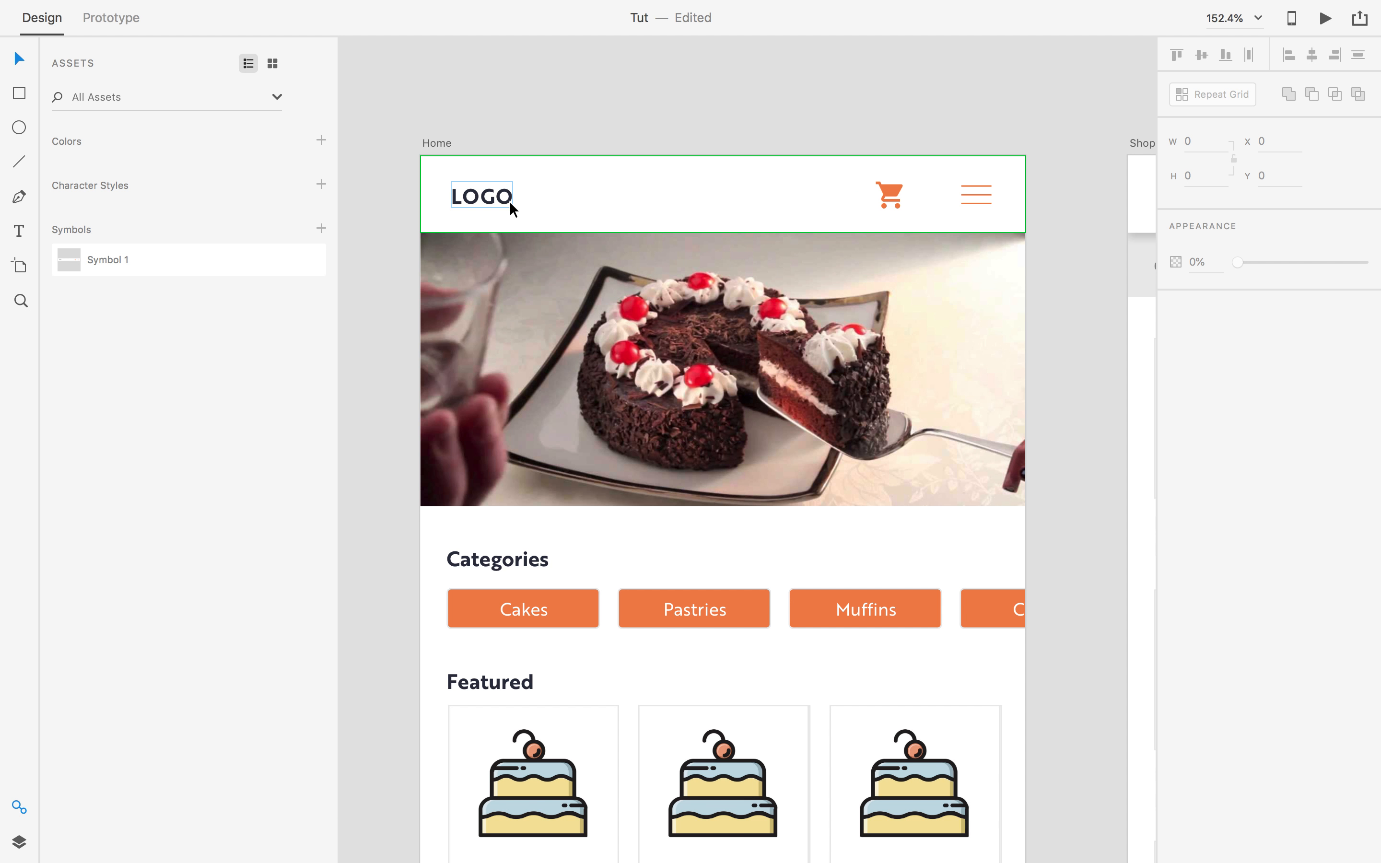
pyautogui.scroll(-1, 509, 201)
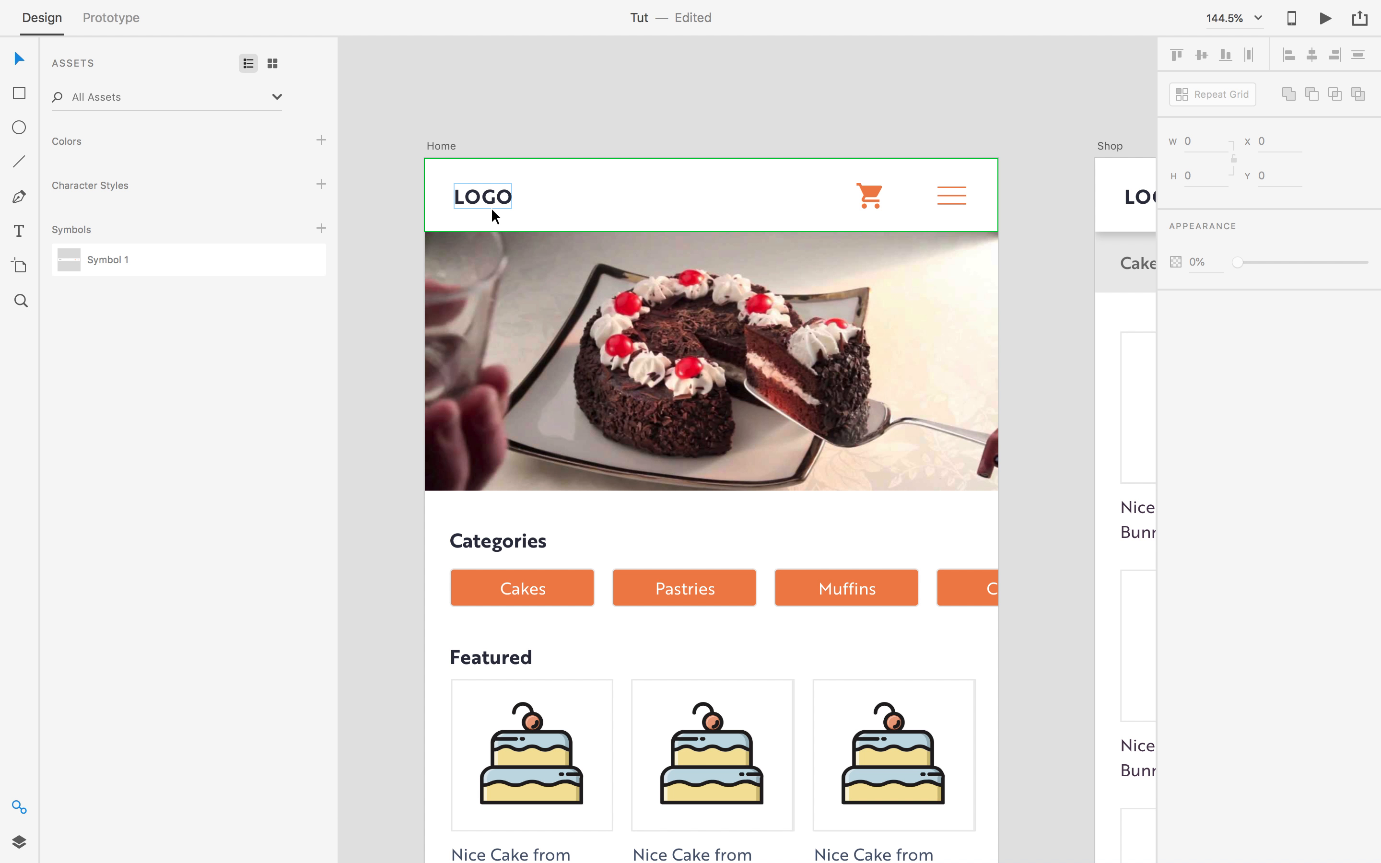
pyautogui.moveTo(739, 337); pyautogui.dragTo(571, 352)
pyautogui.scroll(-4, 571, 353)
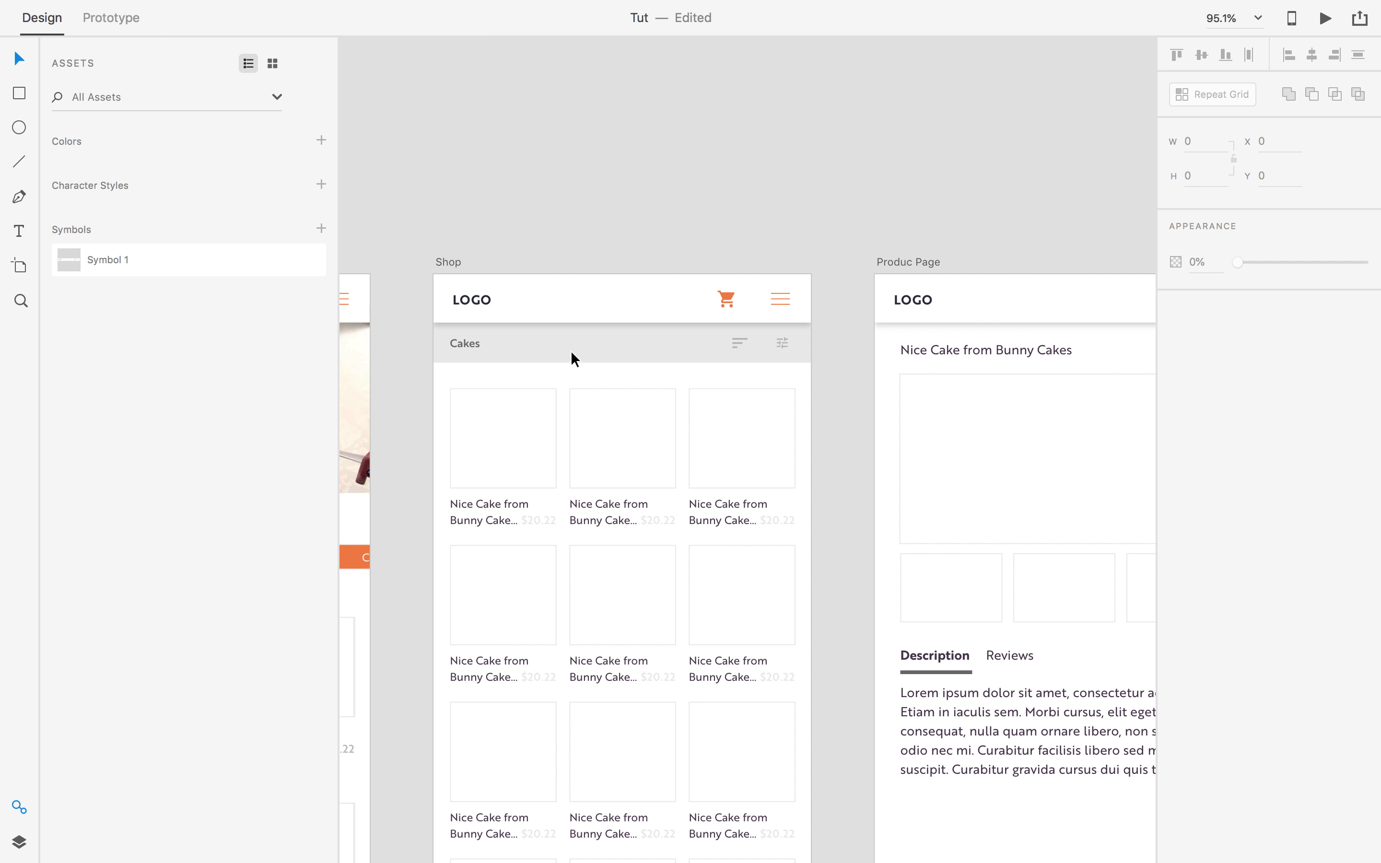
pyautogui.moveTo(1025, 339); pyautogui.dragTo(323, 383)
pyautogui.moveTo(561, 386); pyautogui.dragTo(419, 381)
pyautogui.moveTo(1061, 389); pyautogui.dragTo(1148, 261)
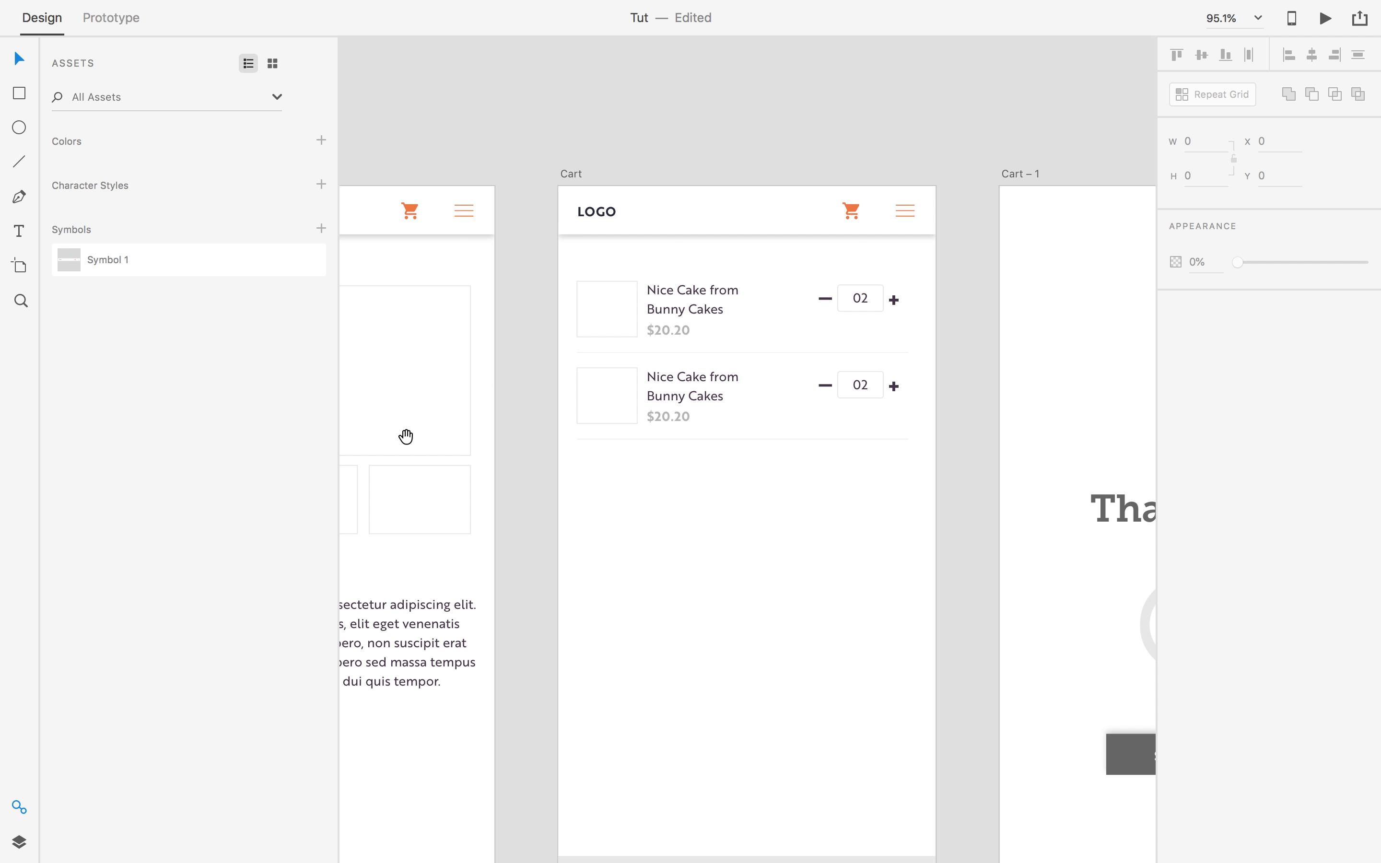
# Recolor the cake name text in the Shop artboard's product grid with the saved slate blue swatch.
pyautogui.moveTo(394, 440); pyautogui.dragTo(1012, 303)
pyautogui.moveTo(851, 321); pyautogui.dragTo(1054, 216)
pyautogui.moveTo(736, 330); pyautogui.dragTo(906, 364)
pyautogui.moveTo(663, 445); pyautogui.dragTo(777, 395)
pyautogui.scroll(1, 736, 415)
pyautogui.moveTo(669, 413); pyautogui.dragTo(532, 463)
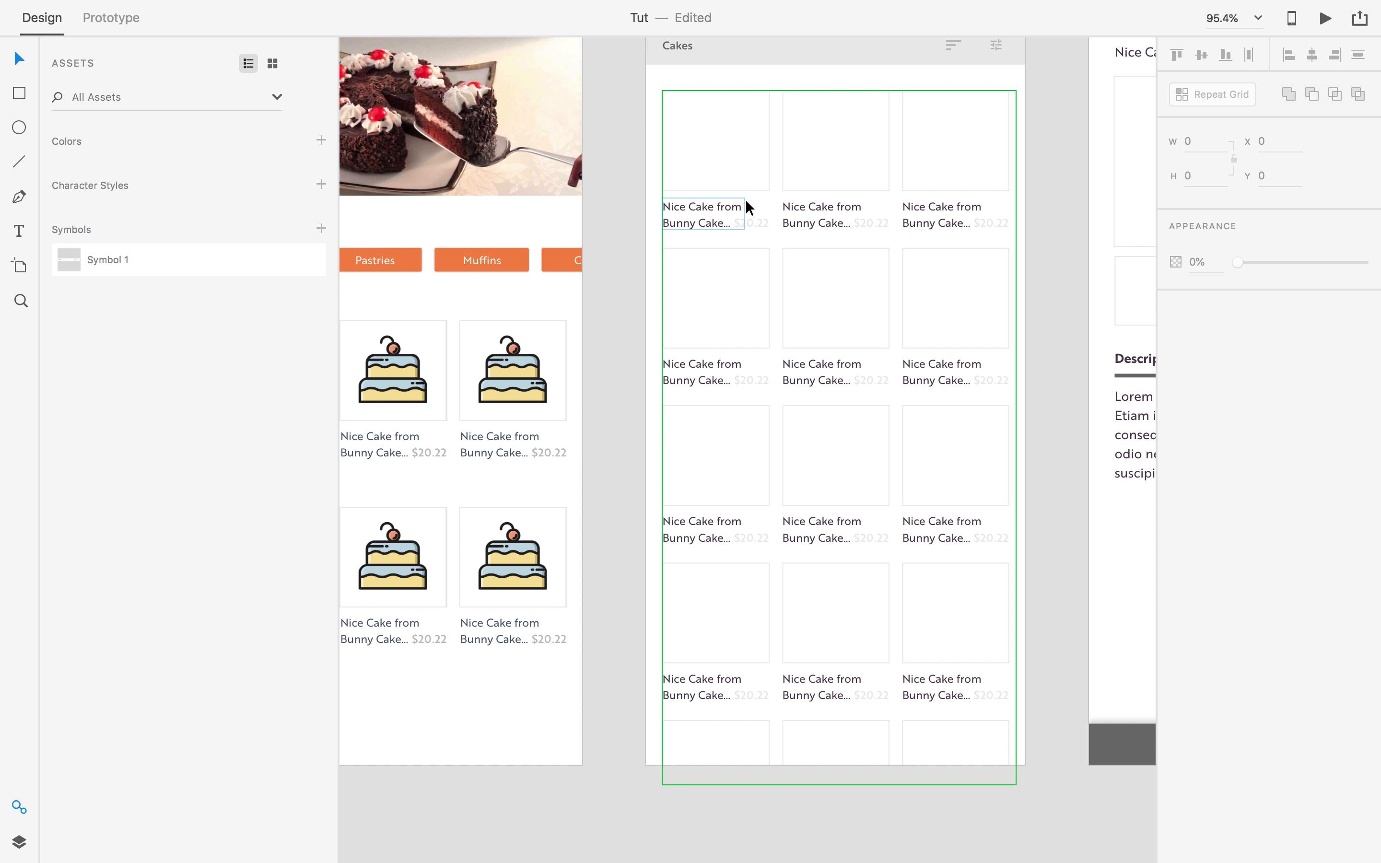
pyautogui.click(708, 186)
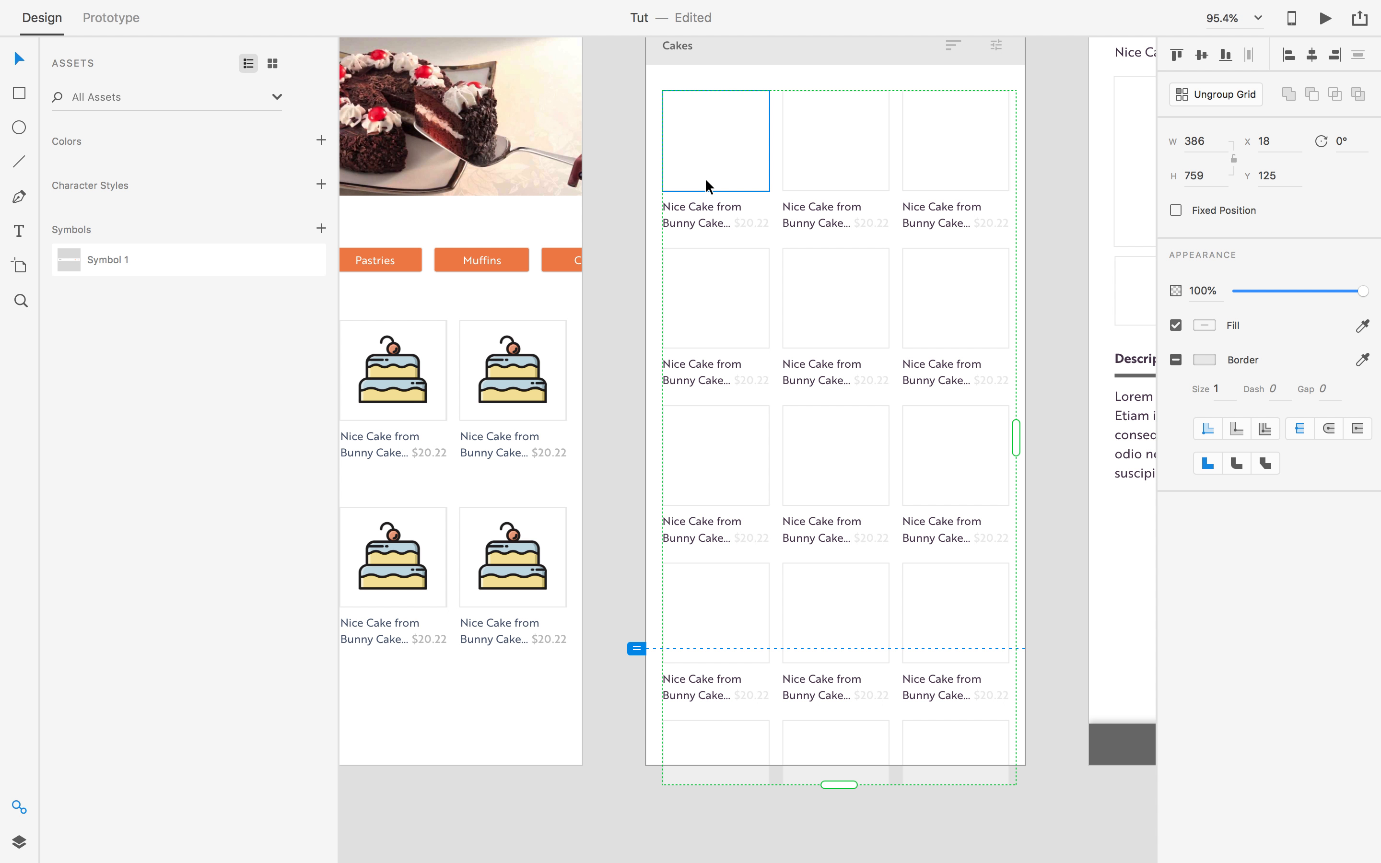
pyautogui.click(645, 219)
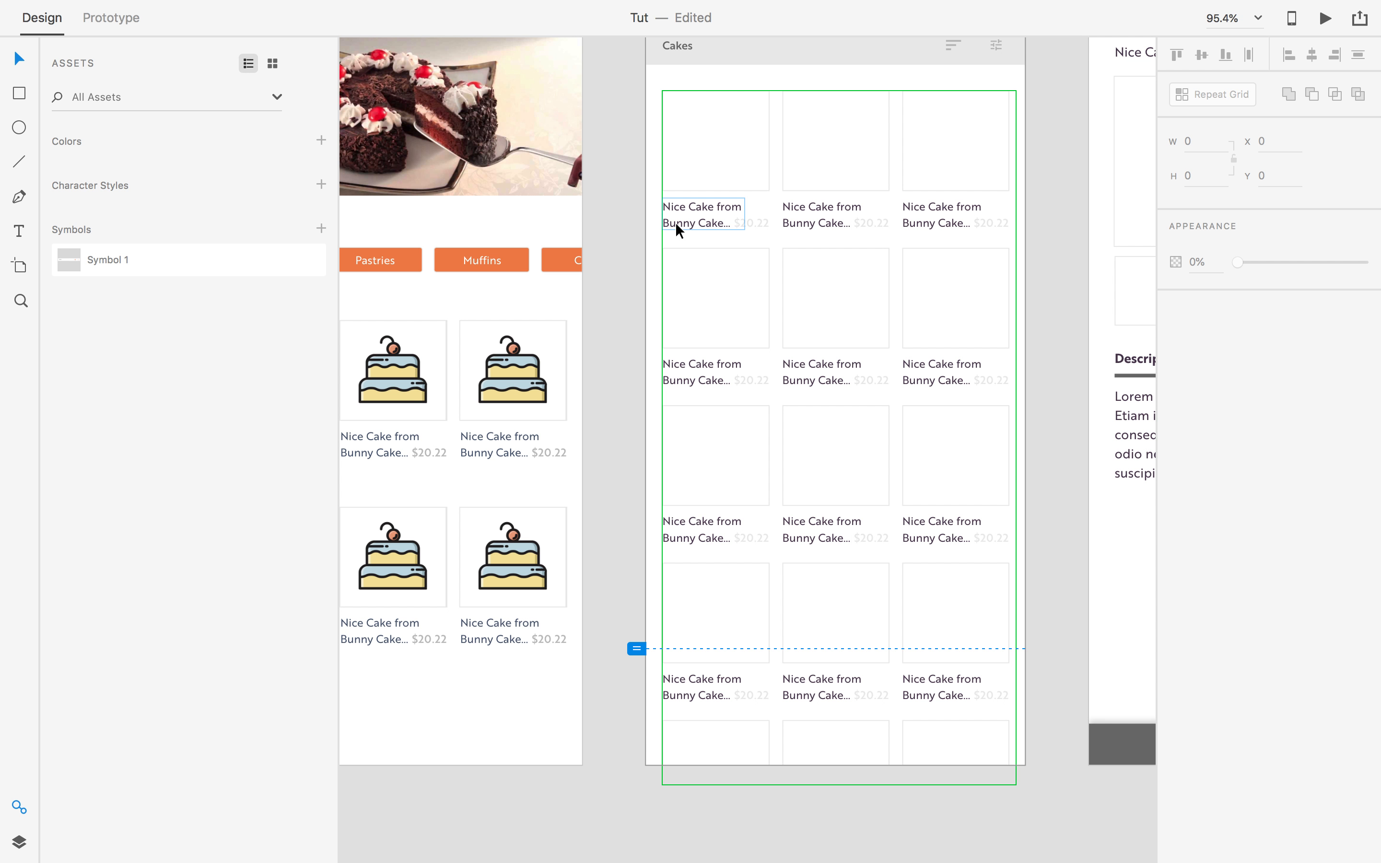
pyautogui.doubleClick(676, 224)
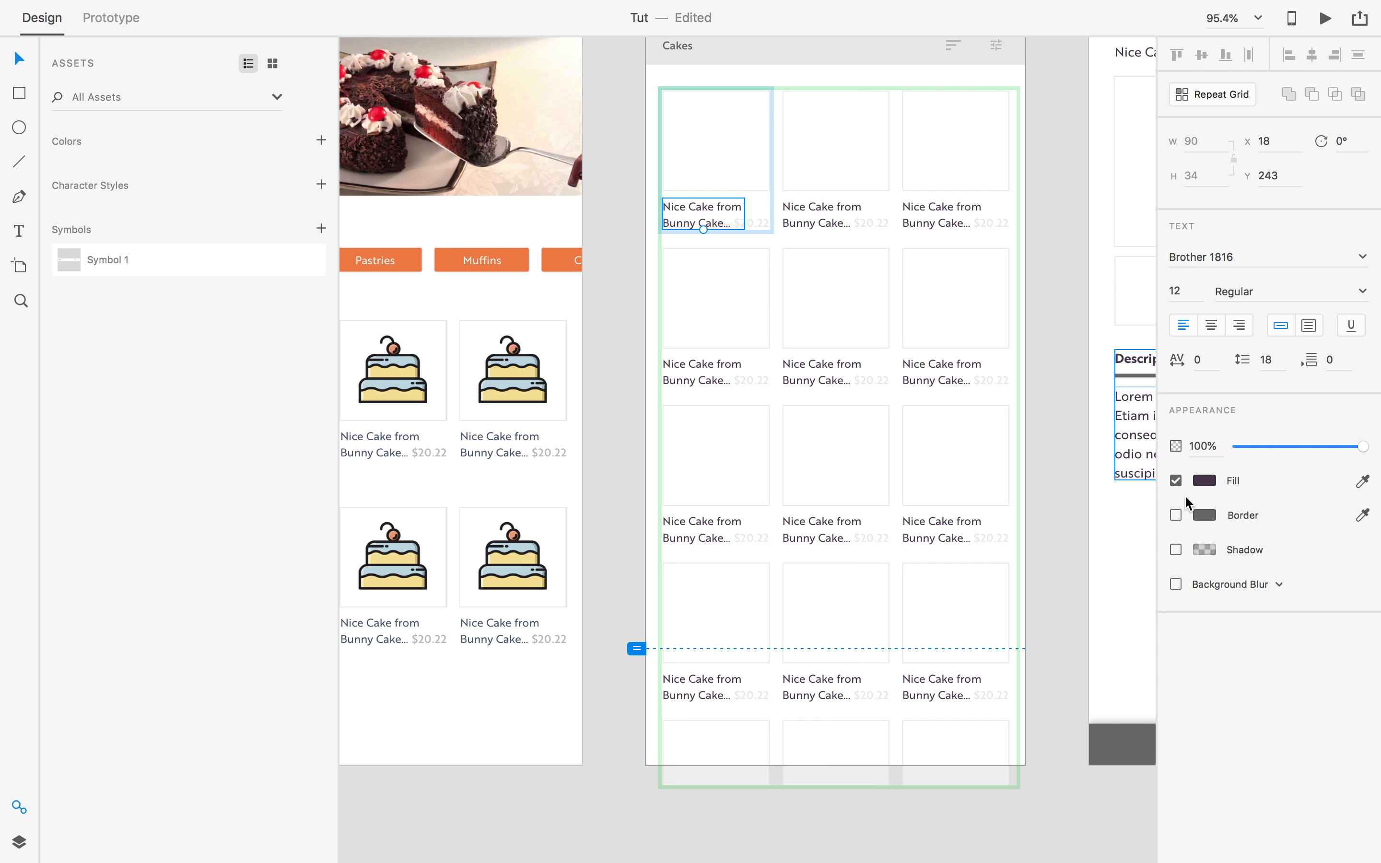
pyautogui.click(1205, 486)
pyautogui.click(1016, 581)
pyautogui.click(607, 348)
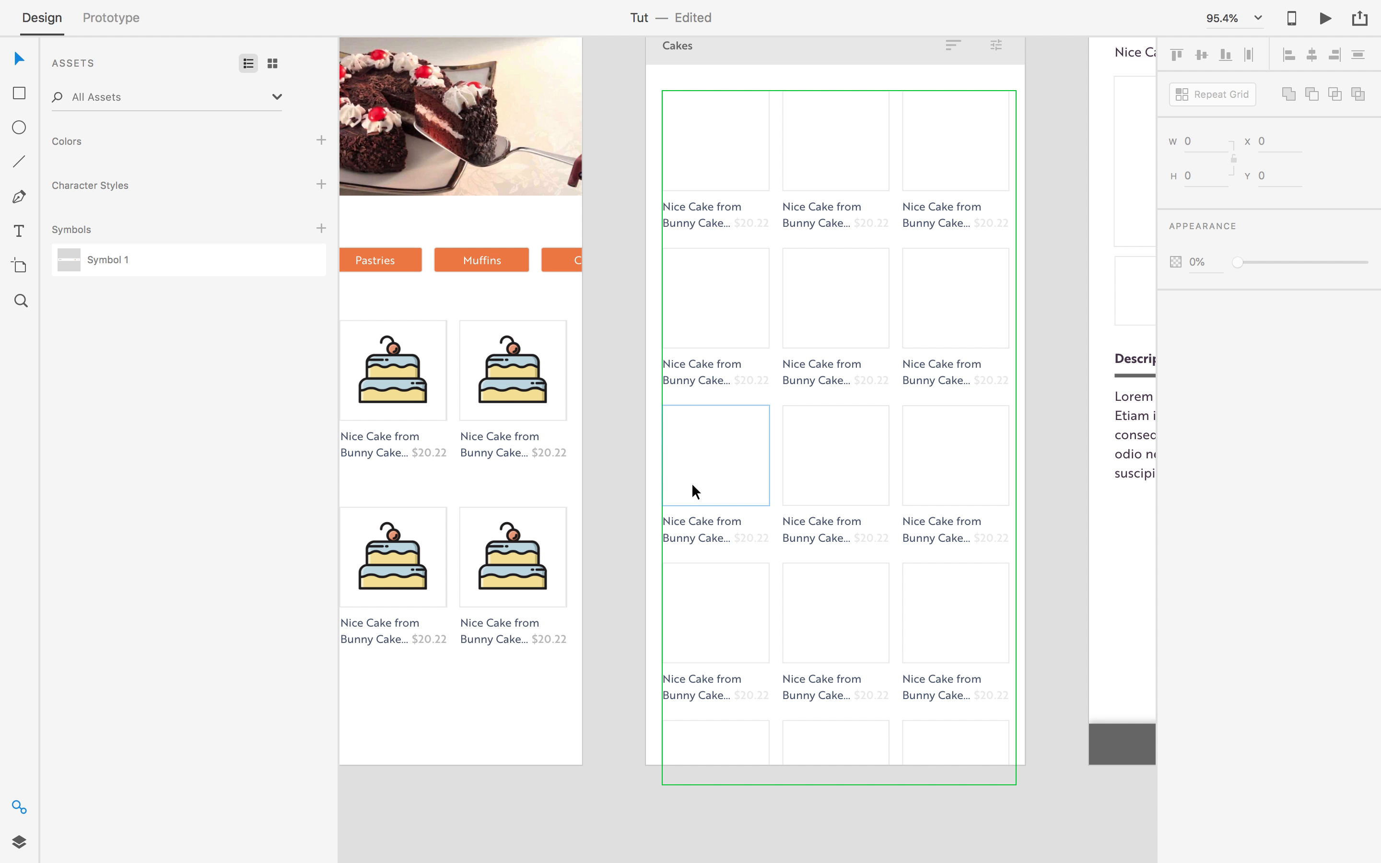
# Recolor the price text in the Shop artboard's product grid with the saved gray swatch.
pyautogui.doubleClick(749, 221)
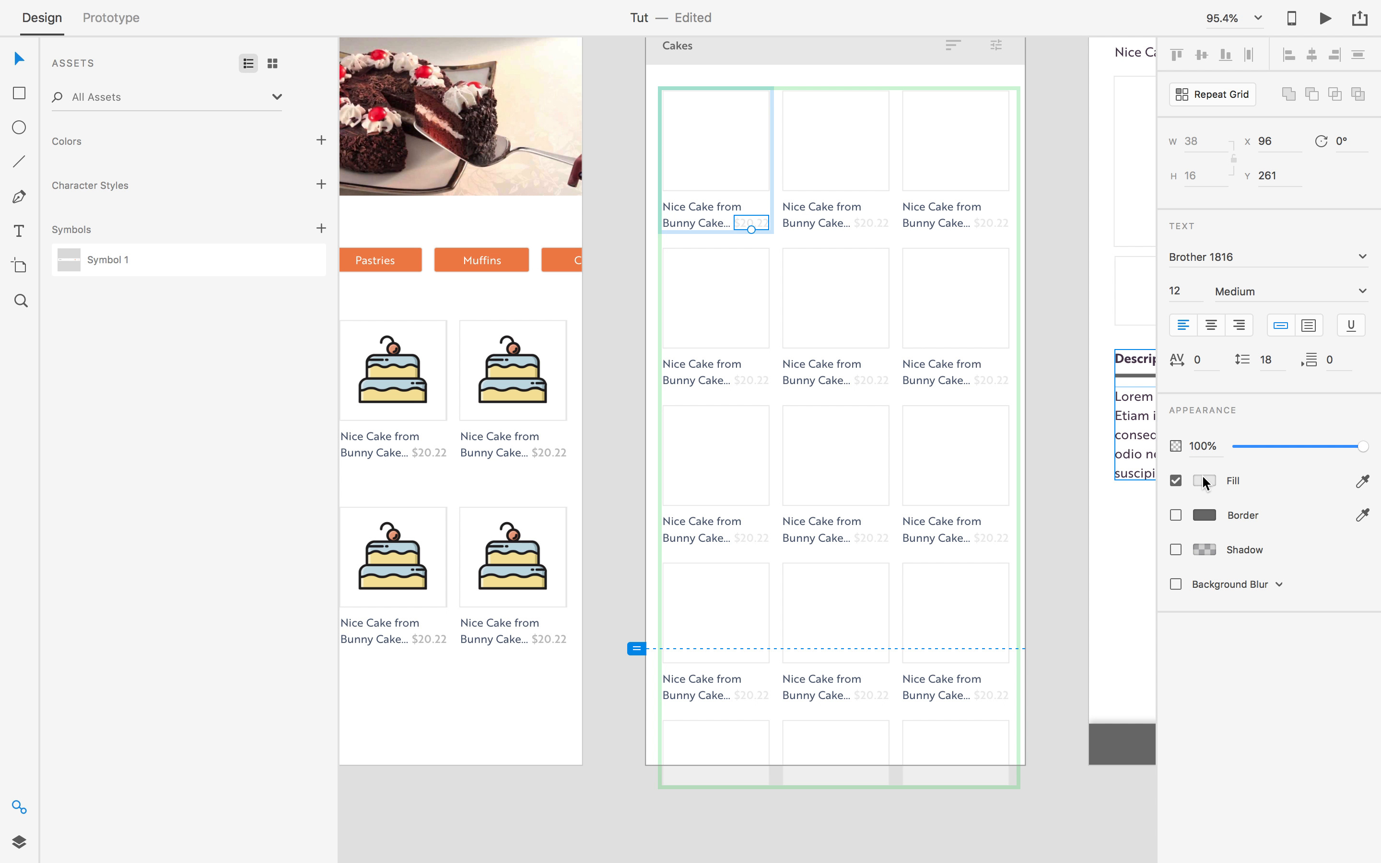
pyautogui.click(1205, 481)
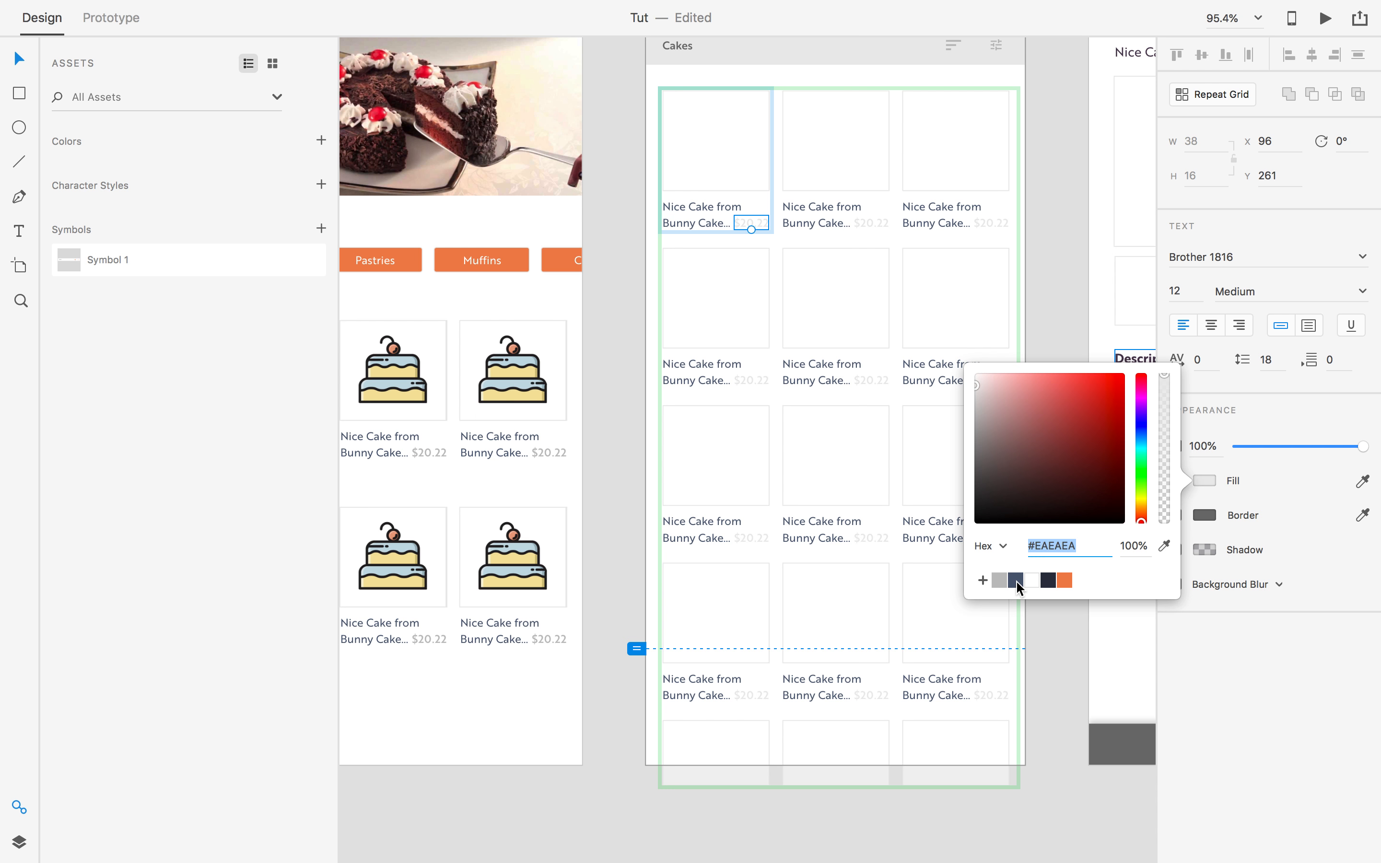
pyautogui.click(1000, 583)
pyautogui.click(595, 331)
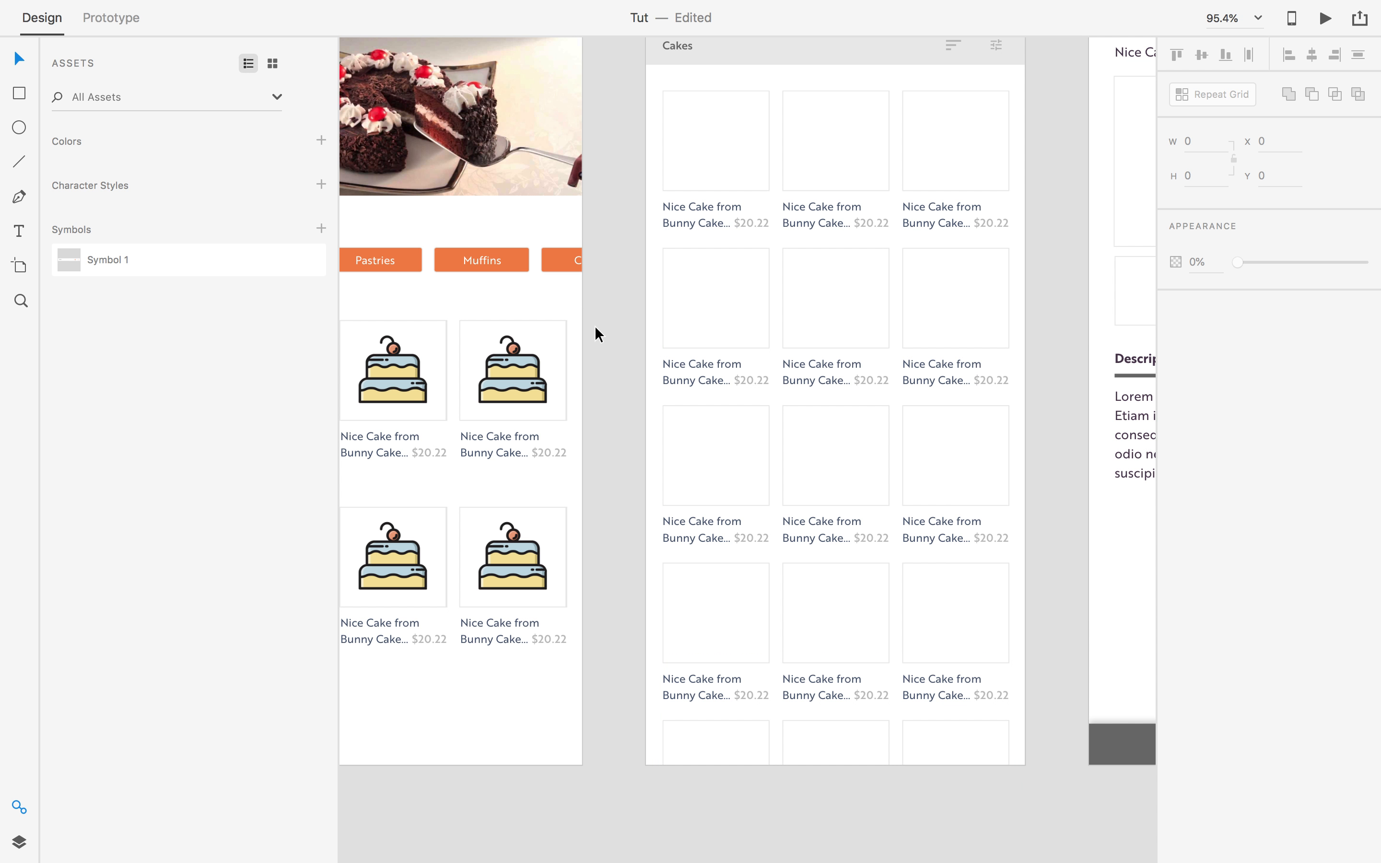
# Import the image cake vector.jpg from the Cakes folder onto the Shop artboard.
pyautogui.moveTo(691, 450); pyautogui.dragTo(586, 321)
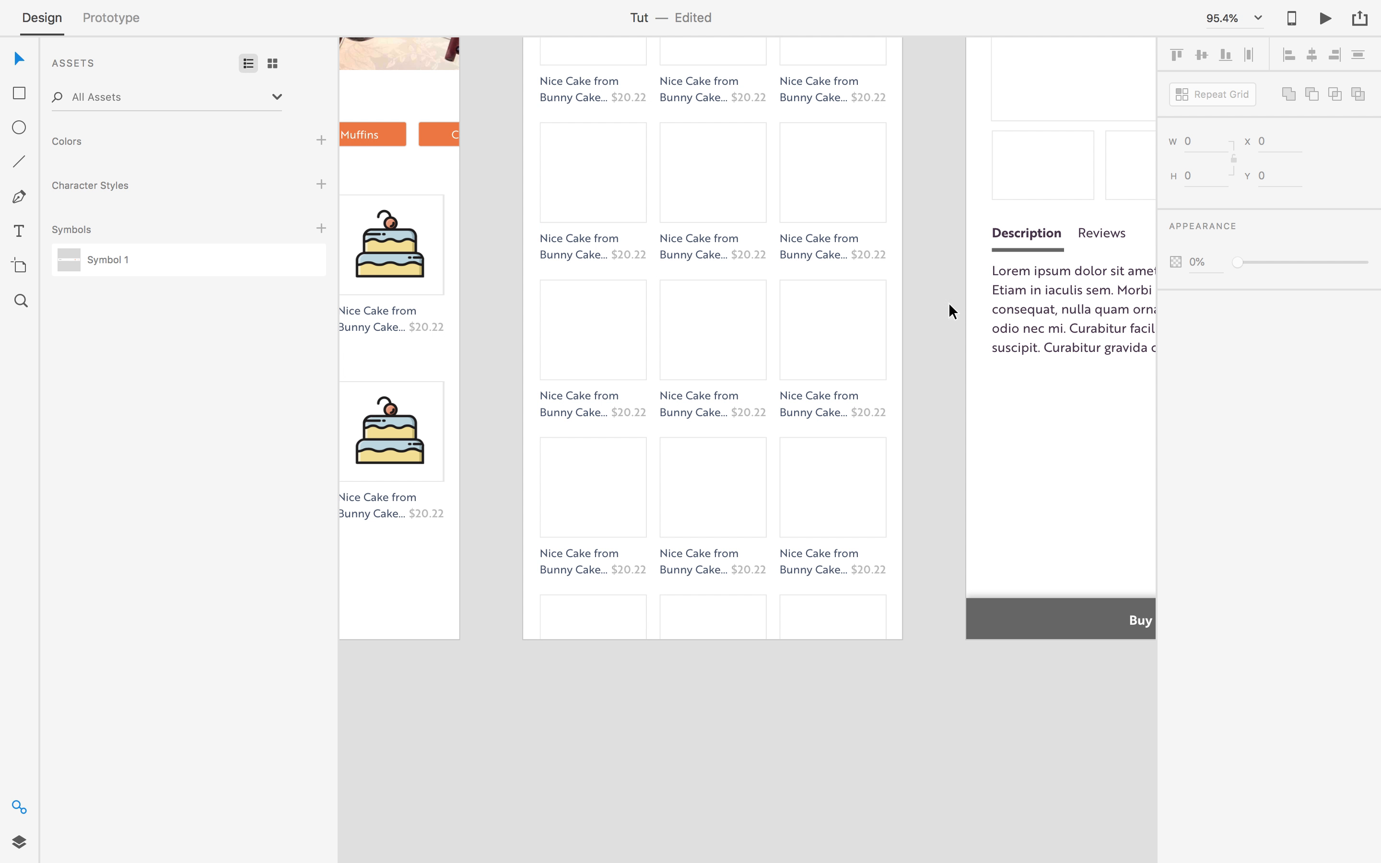
pyautogui.moveTo(949, 306); pyautogui.dragTo(1014, 468)
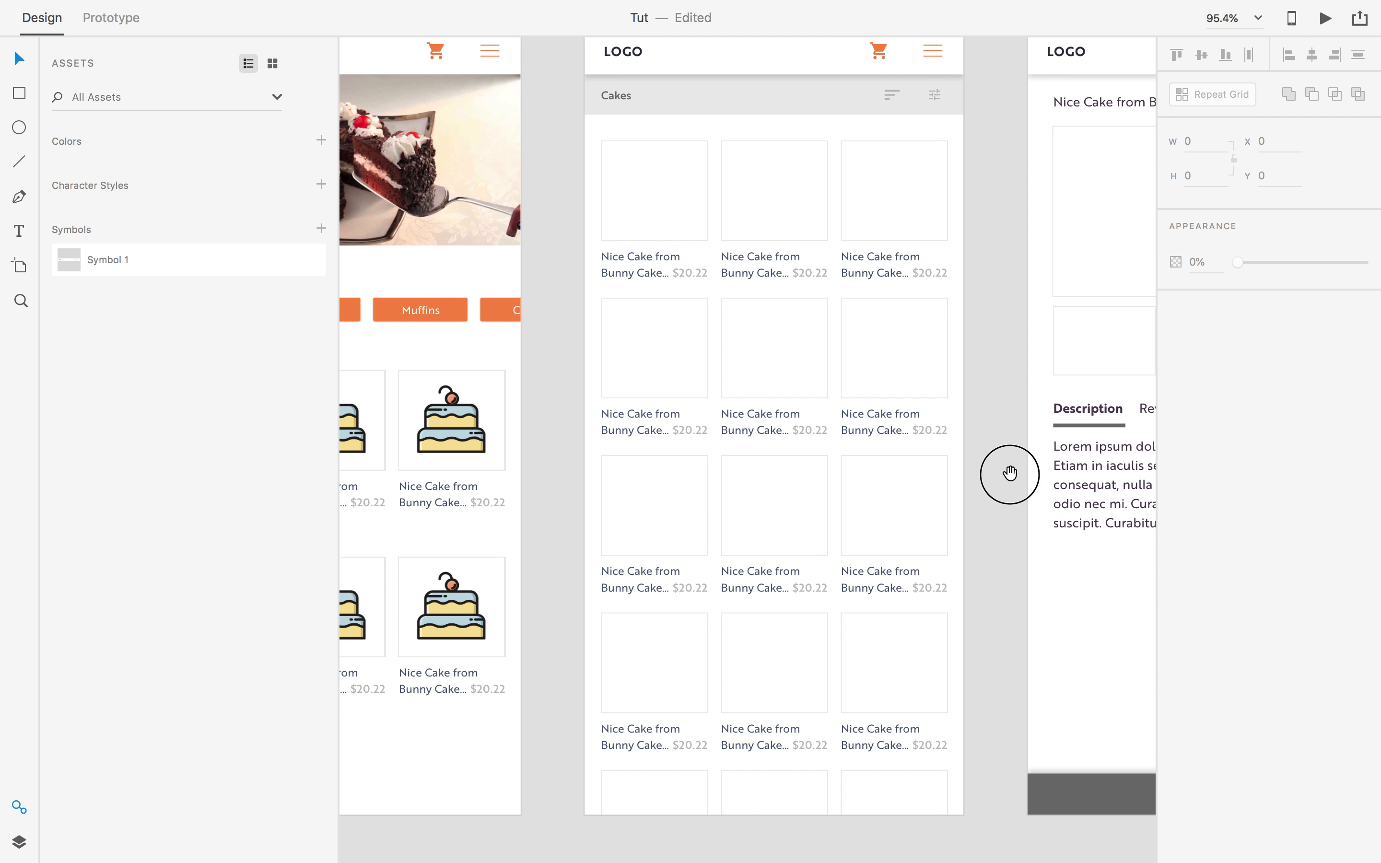
pyautogui.doubleClick(631, 237)
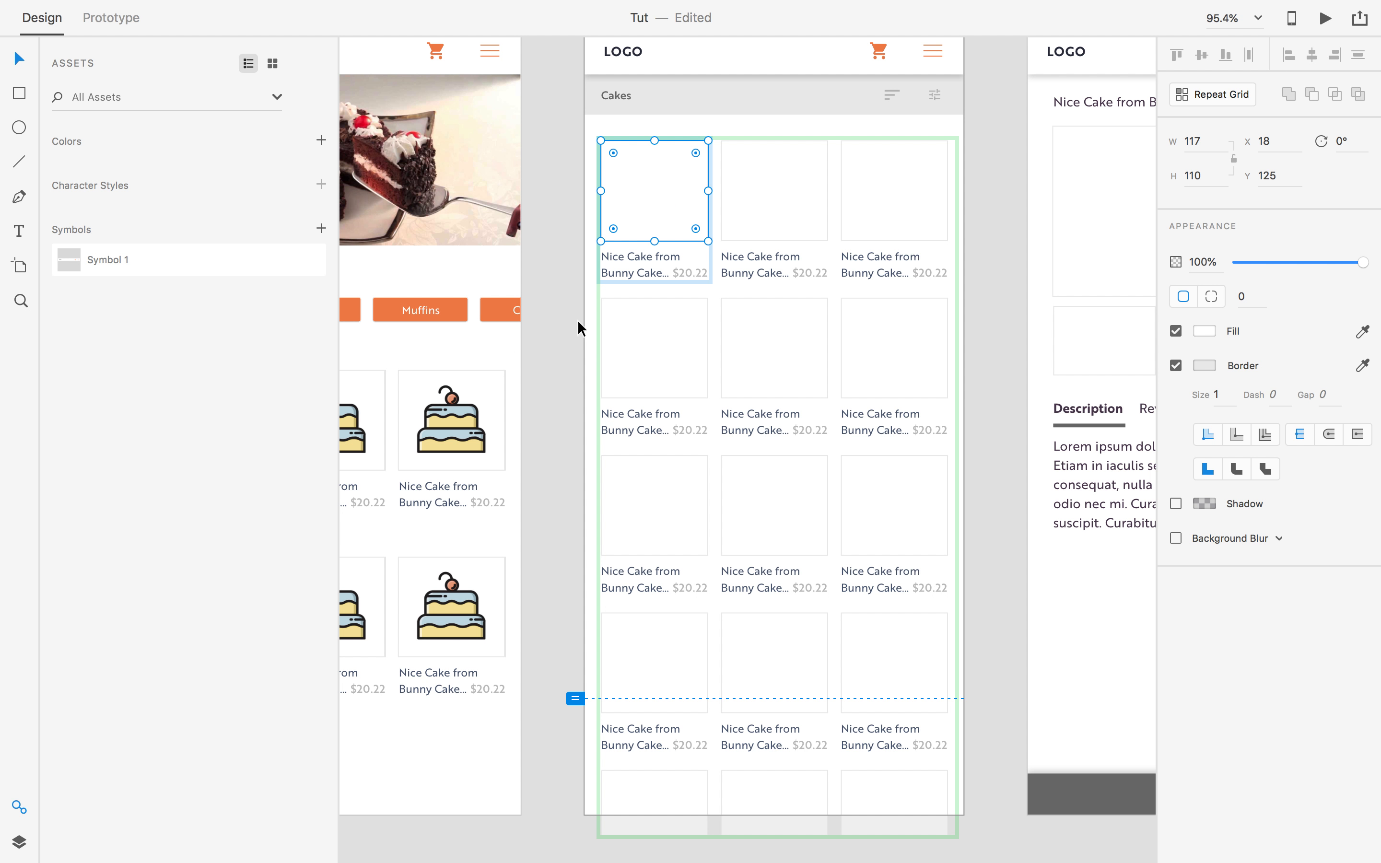
pyautogui.click(565, 324)
pyautogui.press('super+shift+i')
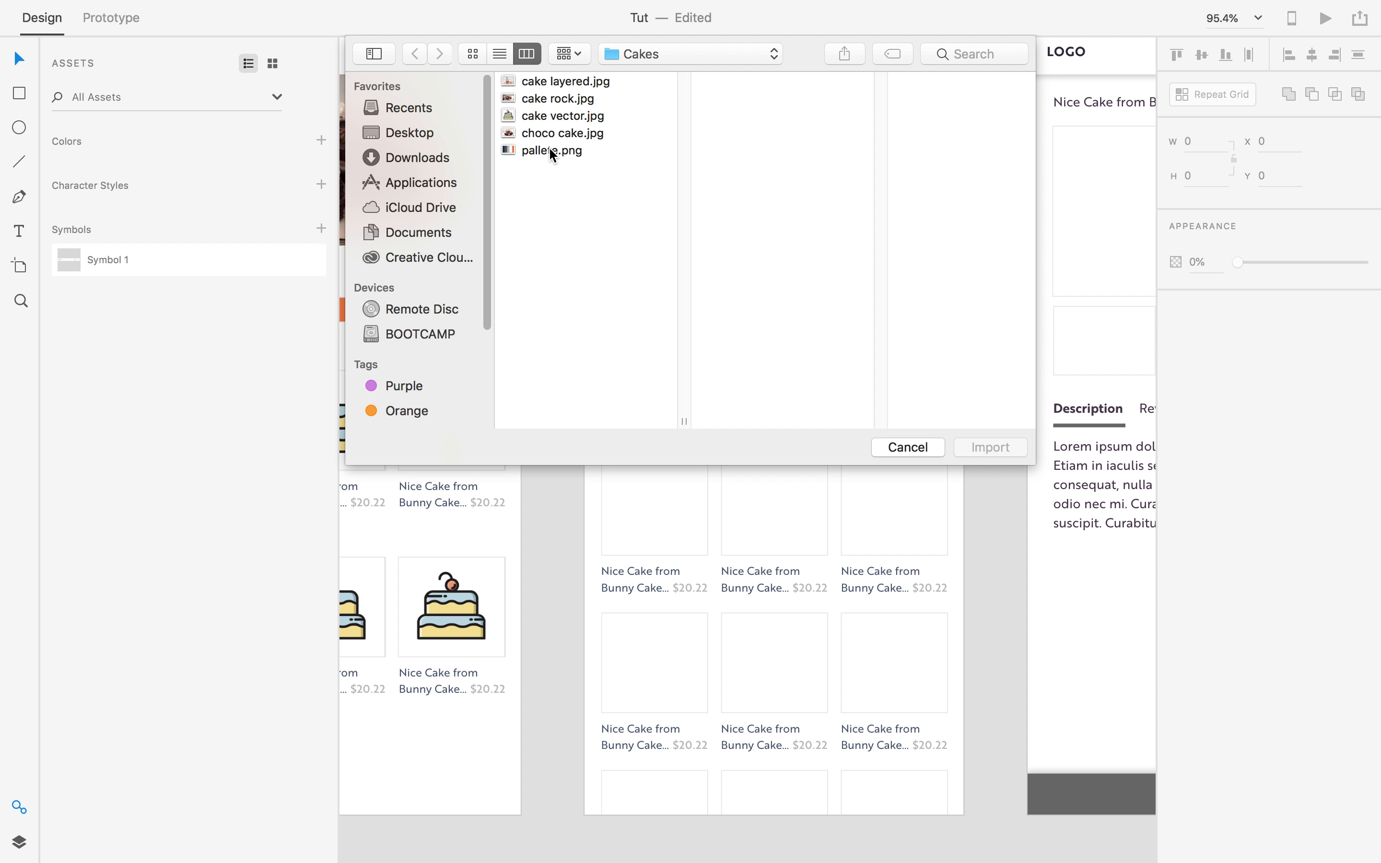
pyautogui.doubleClick(537, 116)
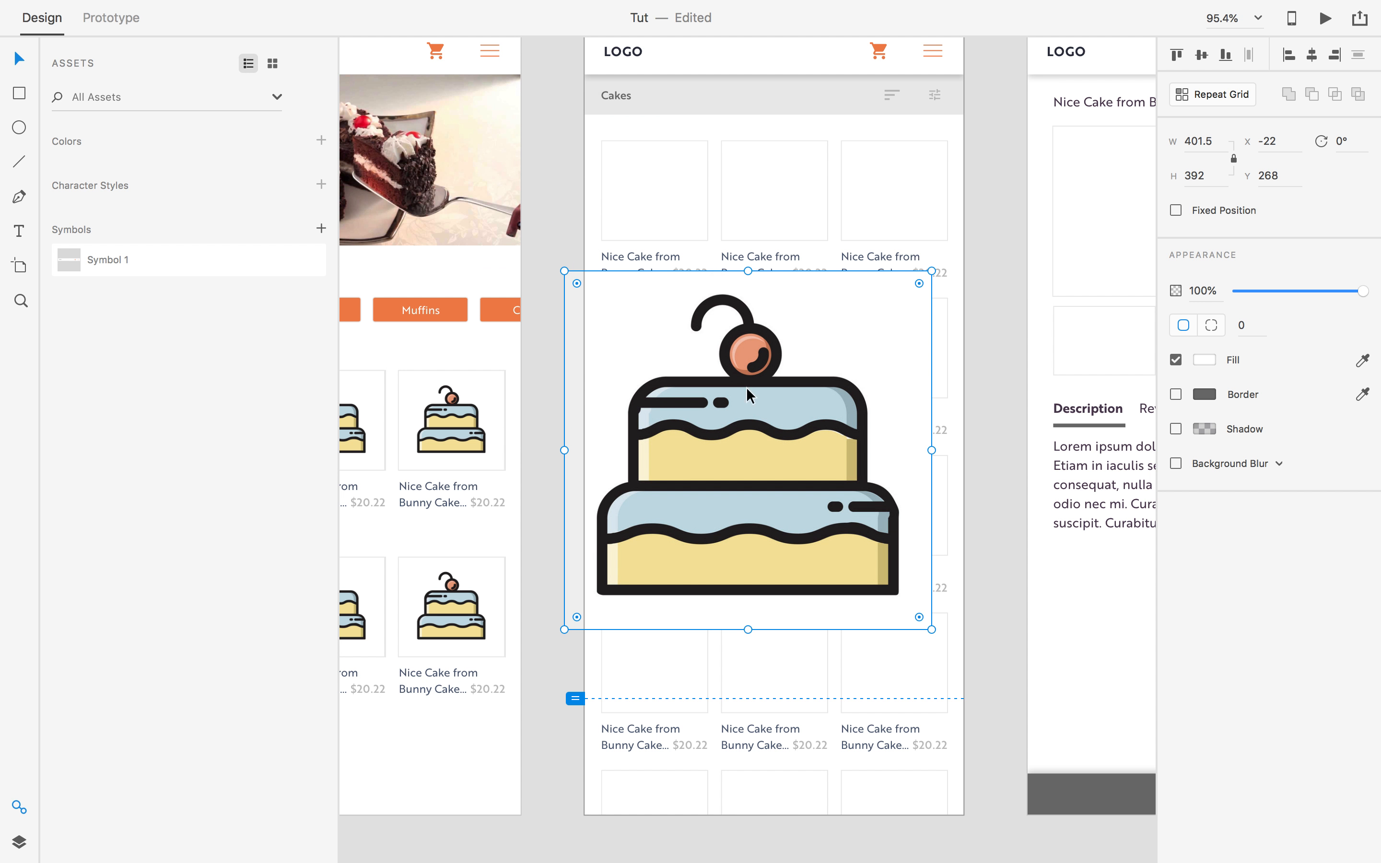
# Scale the cake image down to about 85.5 × 83 and place it inside the Shop grid's first product box.
pyautogui.moveTo(753, 448); pyautogui.dragTo(774, 338)
pyautogui.moveTo(942, 516); pyautogui.dragTo(670, 281)
pyautogui.scroll(3, 643, 249)
pyautogui.moveTo(605, 207); pyautogui.dragTo(645, 196)
pyautogui.scroll(3, 644, 197)
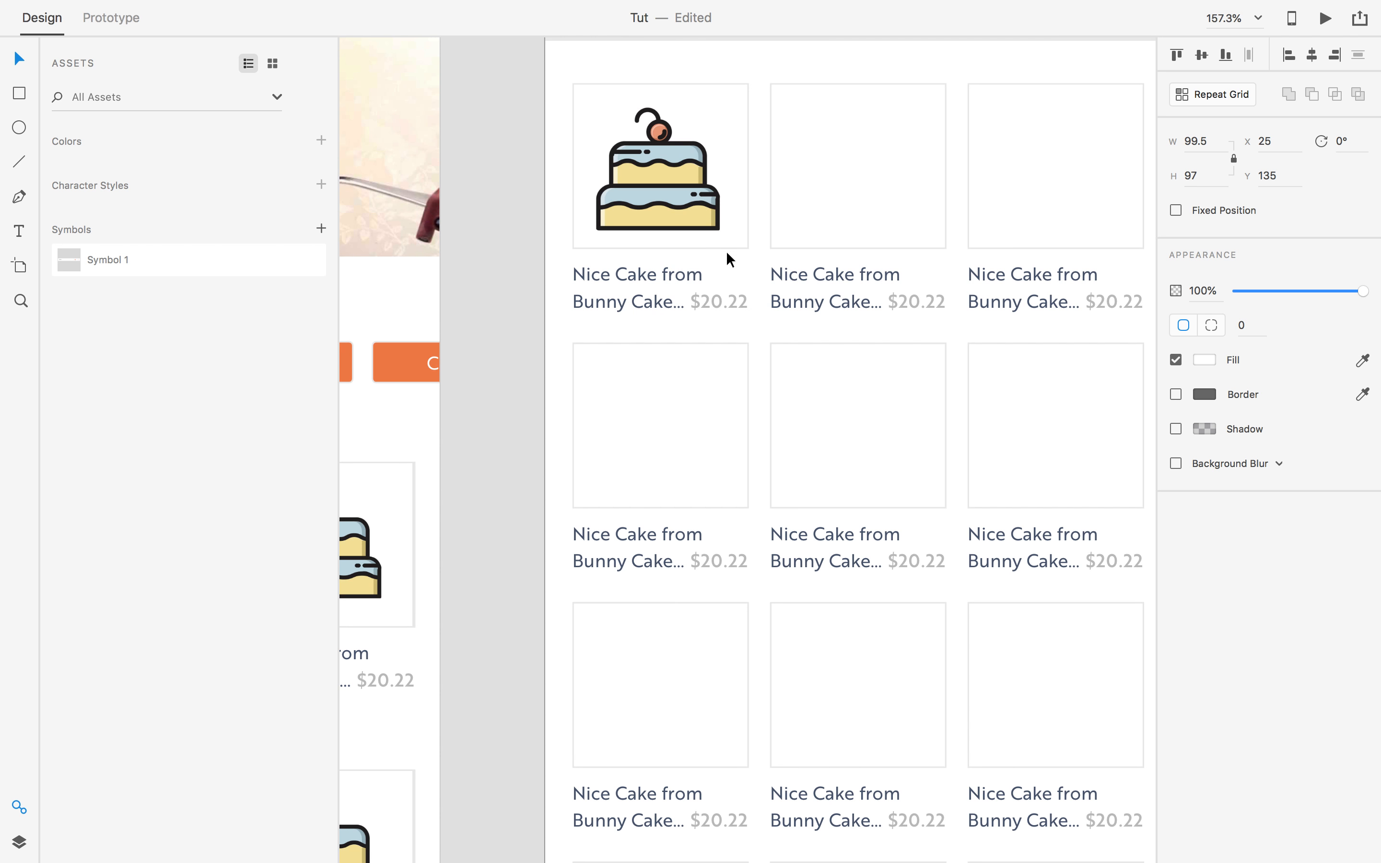
pyautogui.moveTo(733, 245); pyautogui.dragTo(665, 181)
pyautogui.click(571, 110)
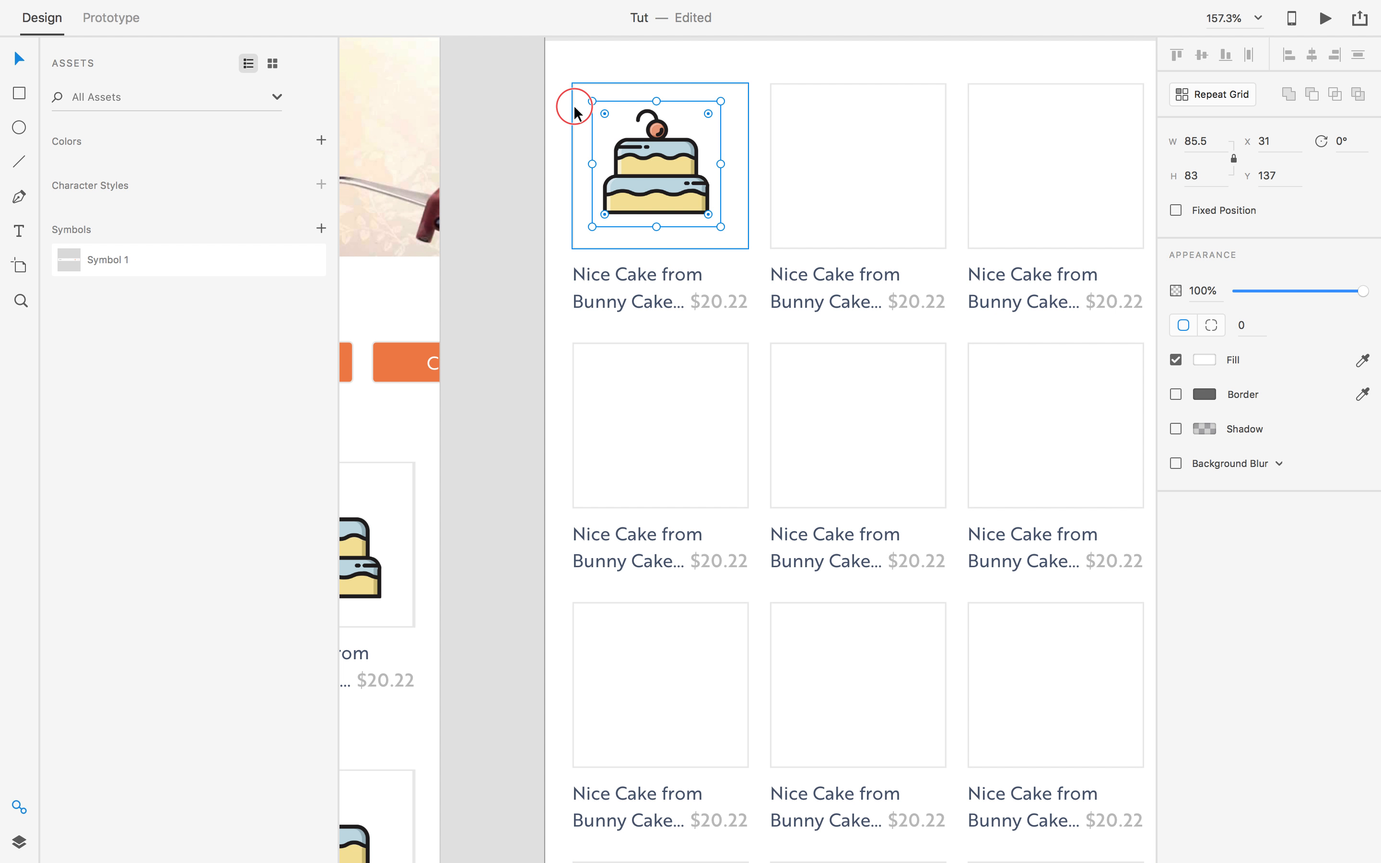
pyautogui.click(484, 170)
pyautogui.click(634, 166)
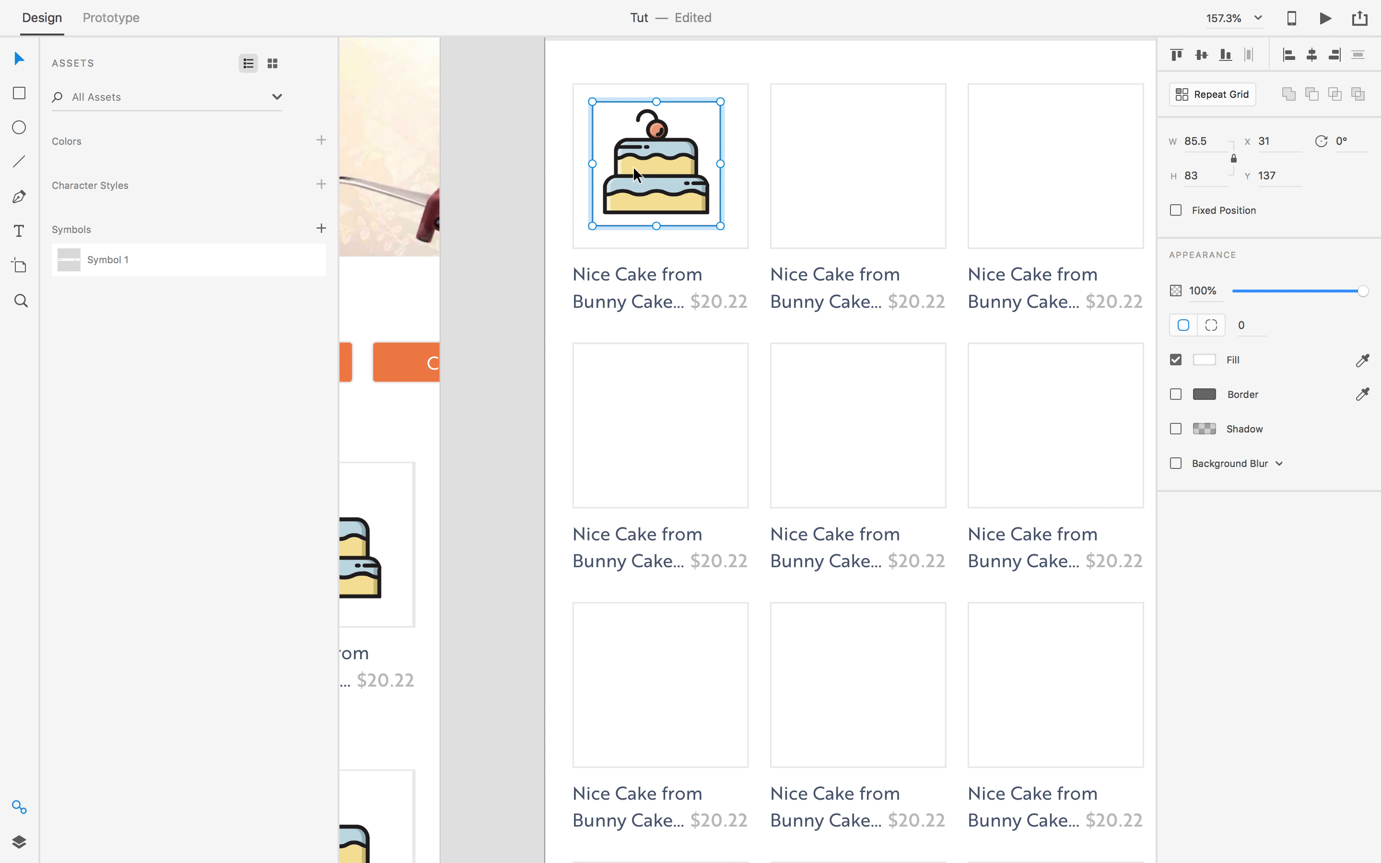
pyautogui.click(574, 143)
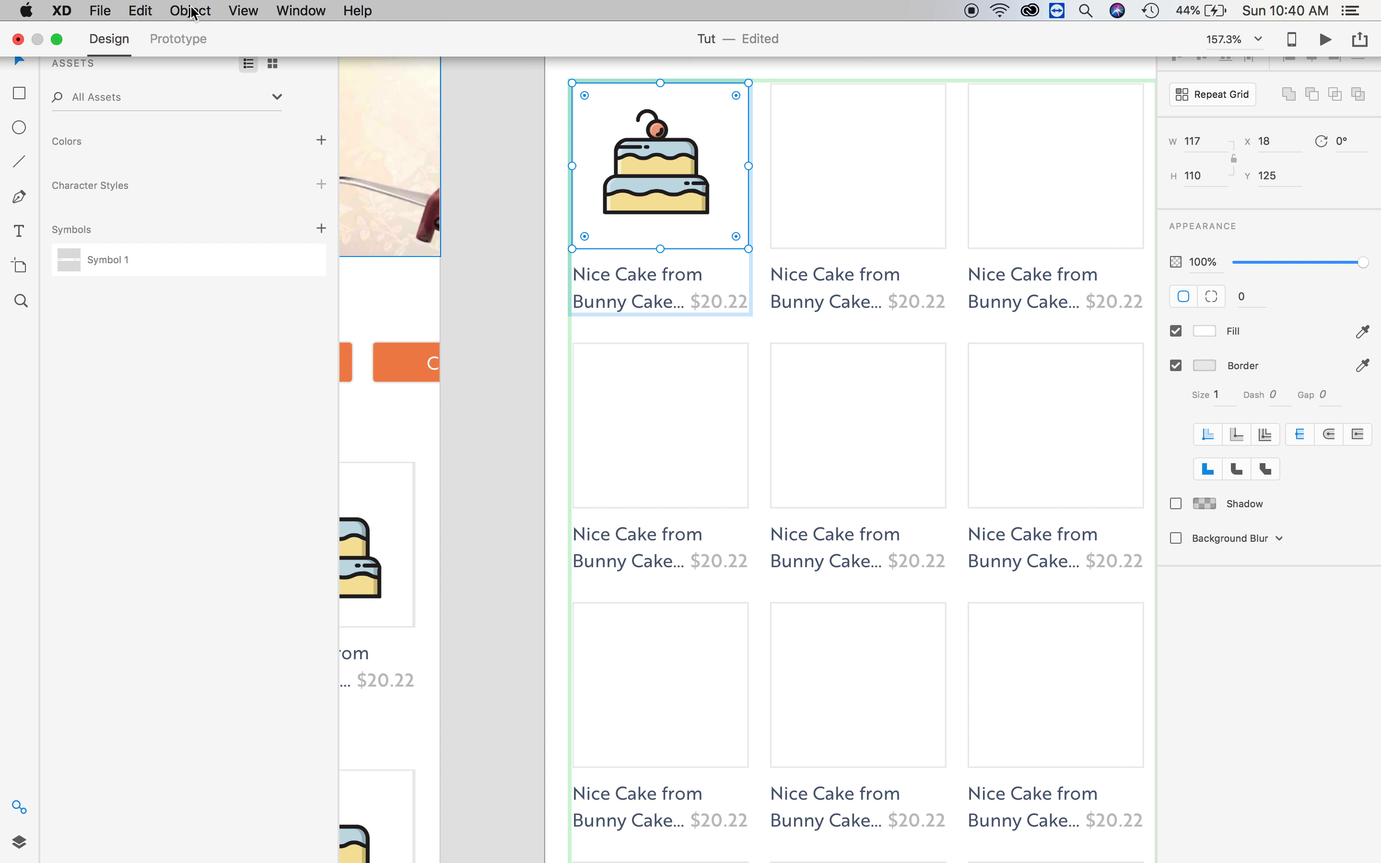
pyautogui.click(194, 11)
pyautogui.click(526, 204)
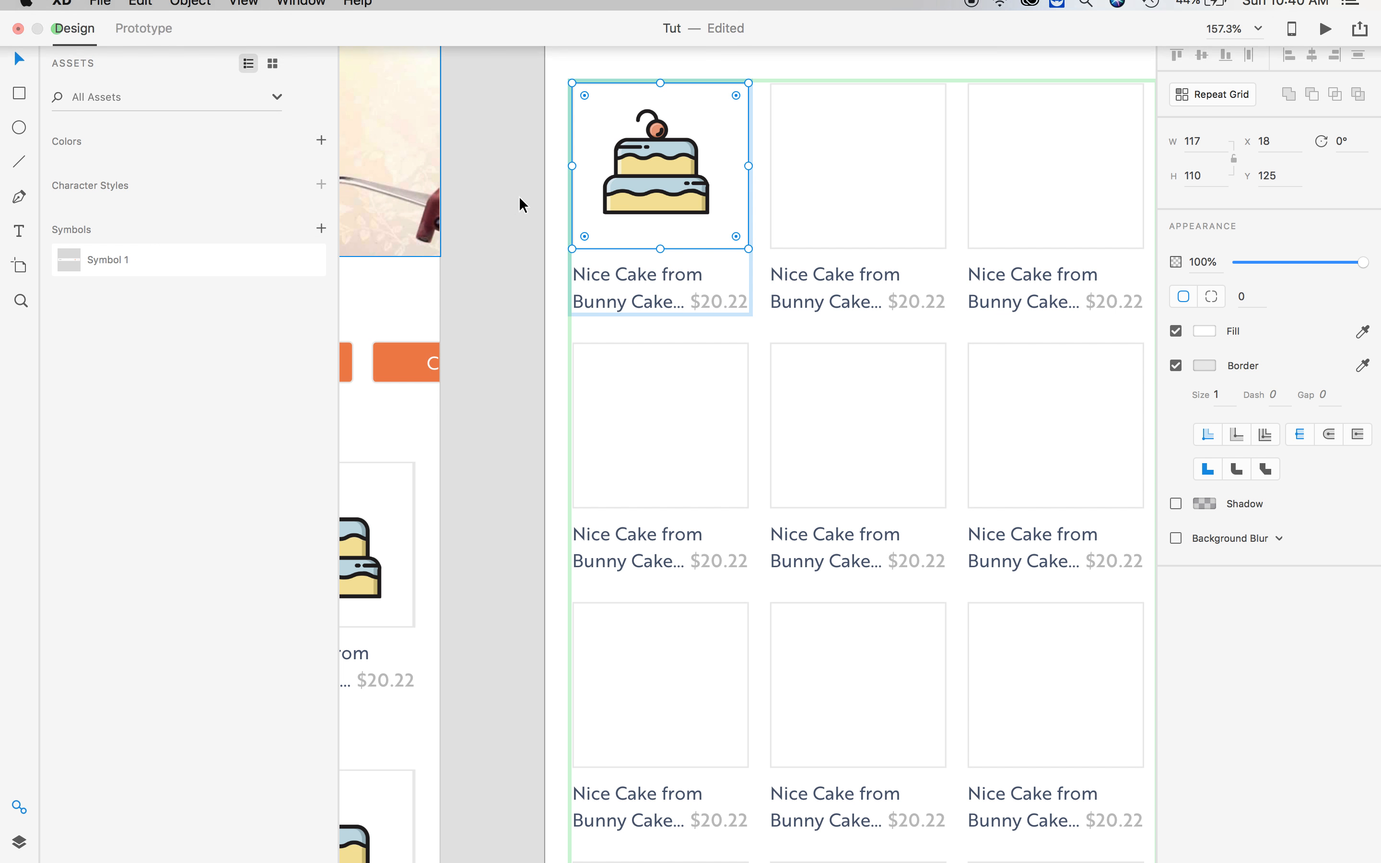
pyautogui.click(615, 161)
pyautogui.scroll(3, 579, 147)
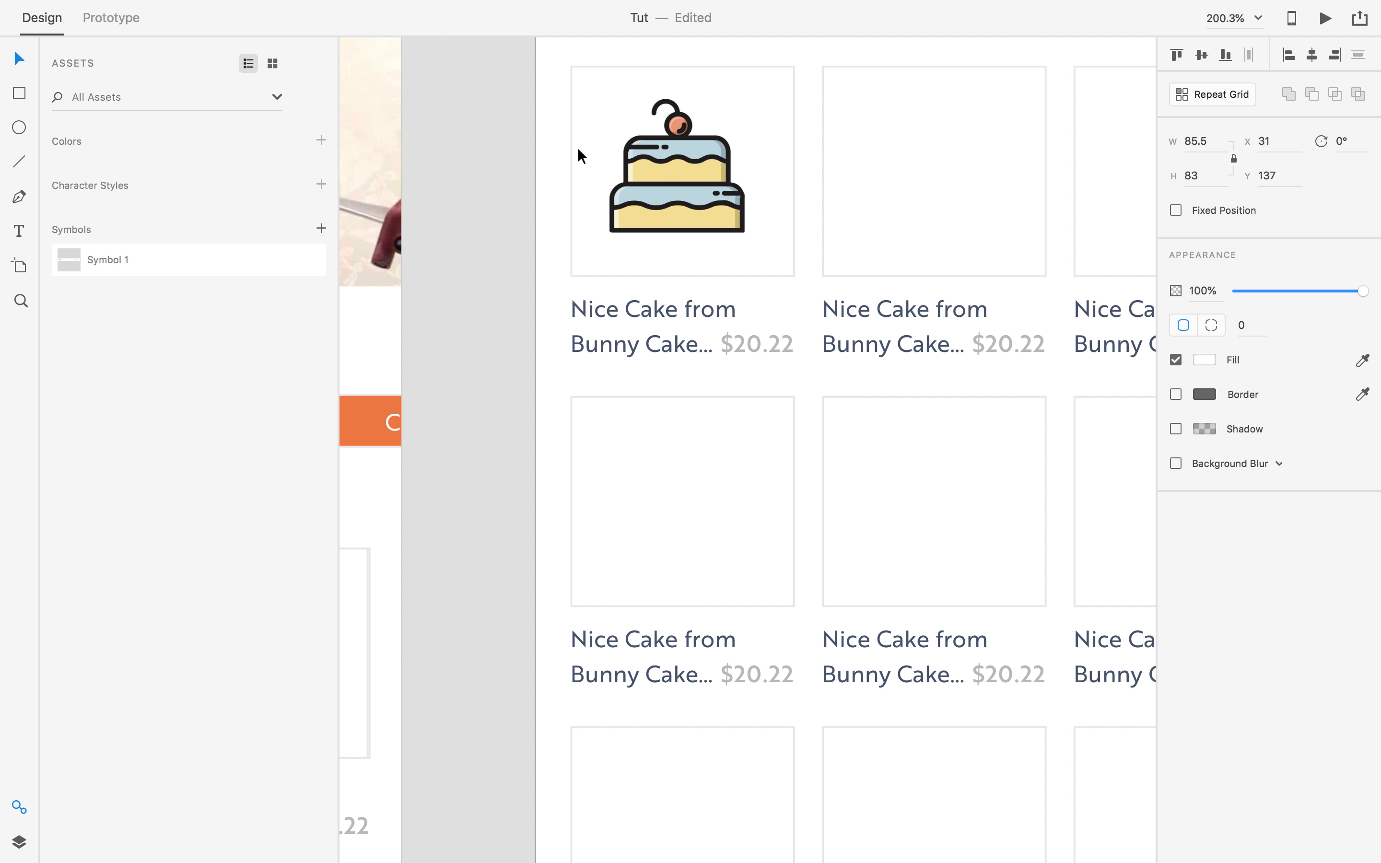
pyautogui.click(574, 154)
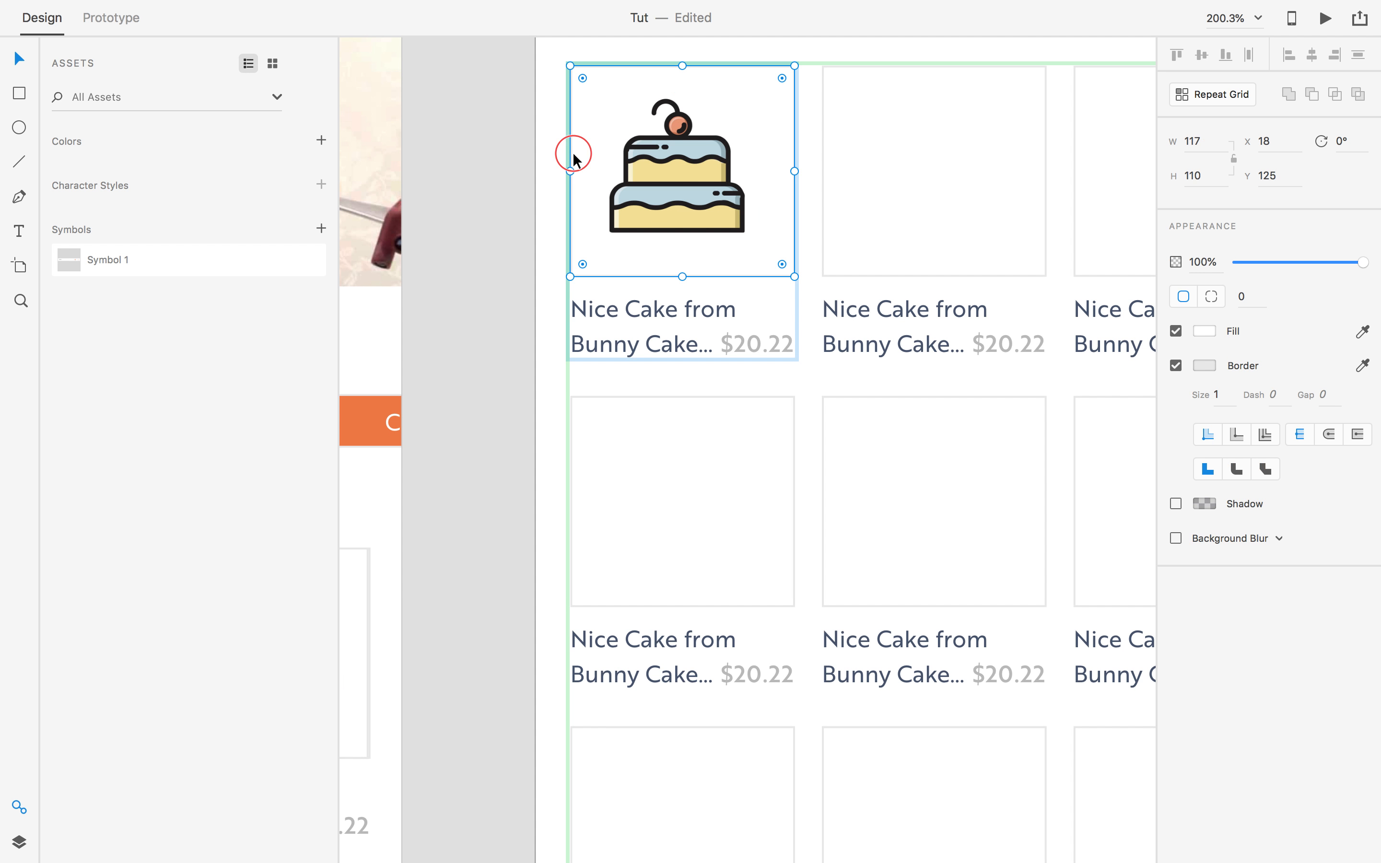
pyautogui.click(520, 187)
pyautogui.scroll(-5, 530, 194)
pyautogui.press('super+z')
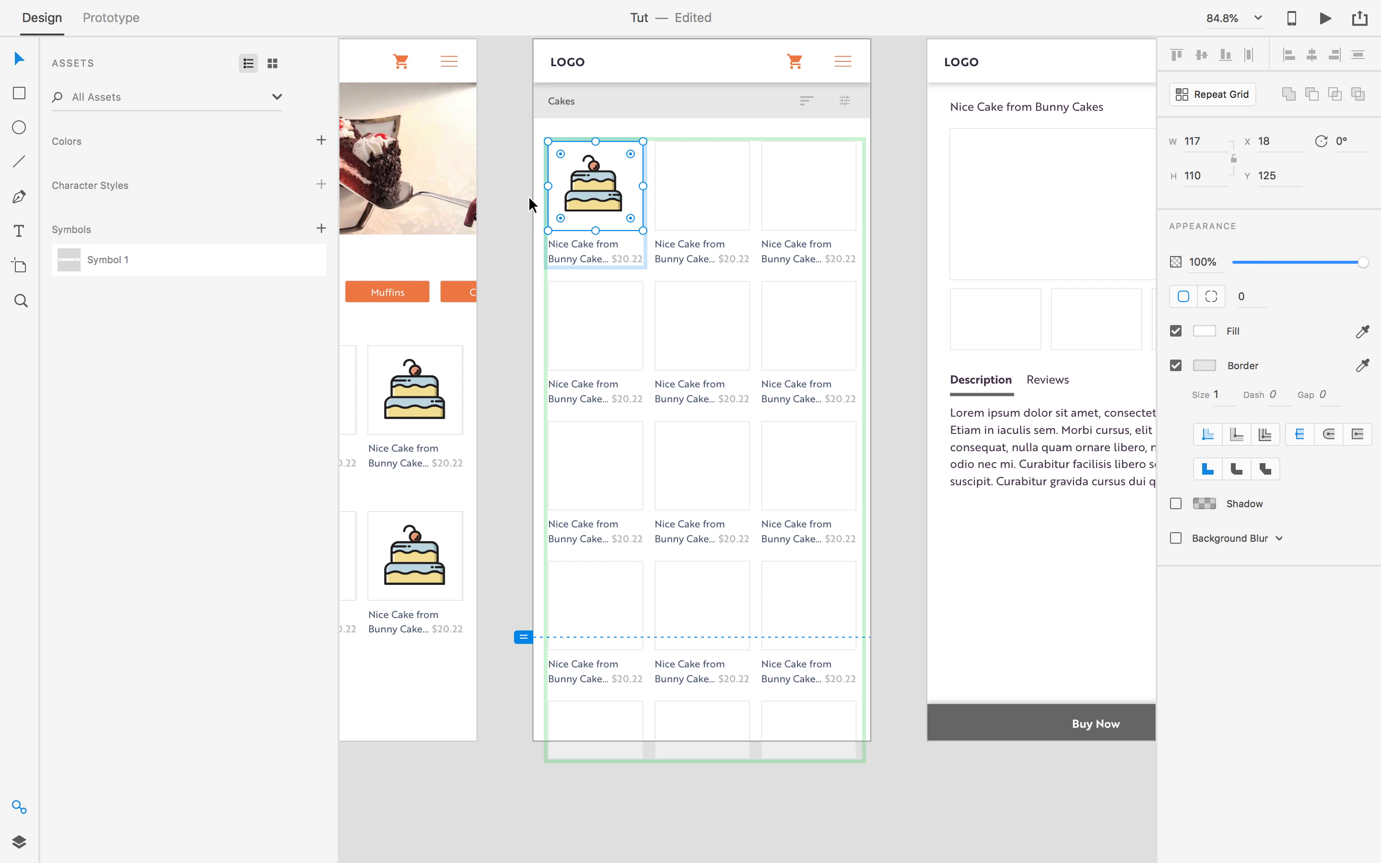
pyautogui.click(519, 200)
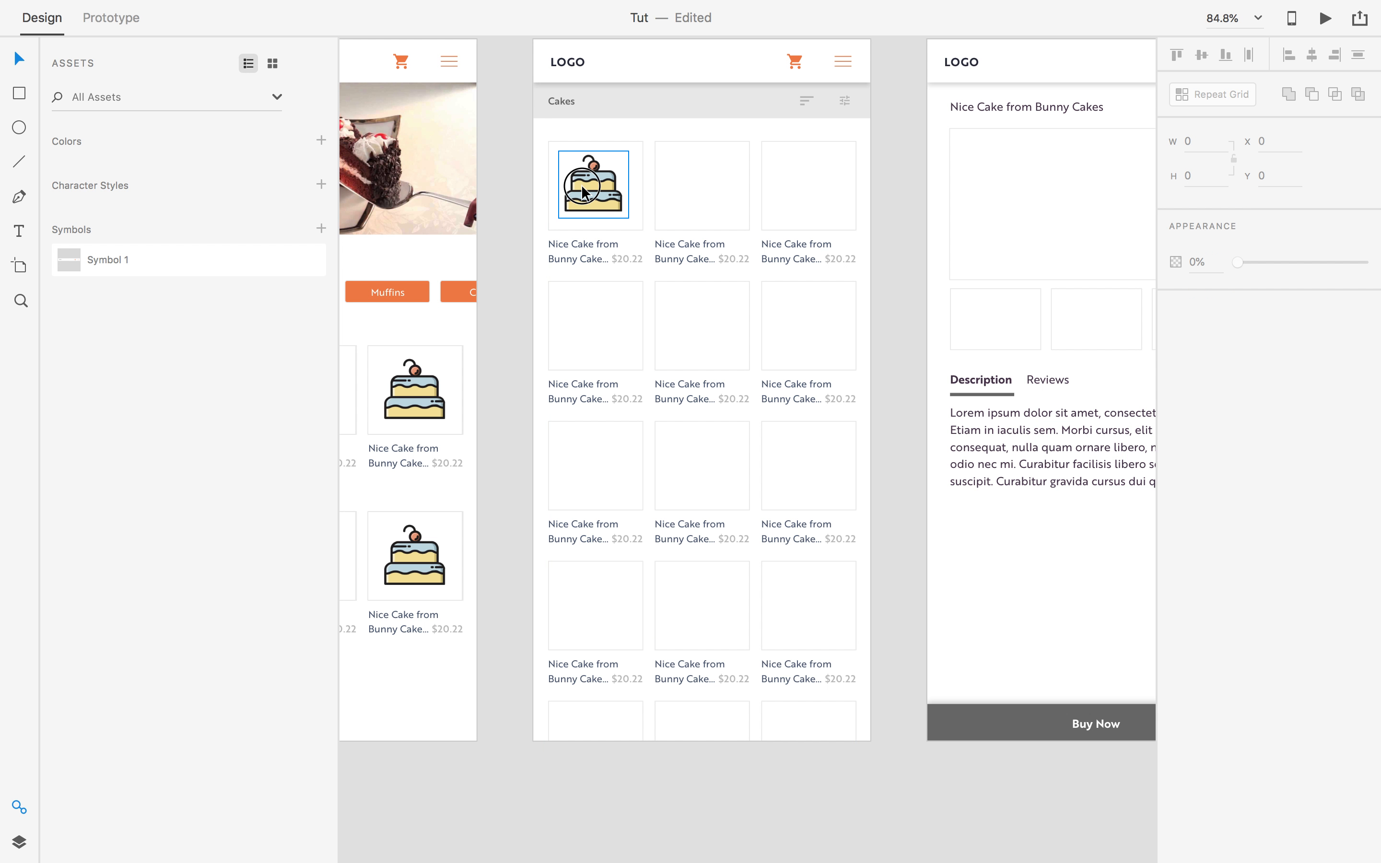
# Duplicate the cake image into the second and third product boxes of the Shop grid's first row.
pyautogui.click(581, 187)
pyautogui.scroll(2, 583, 187)
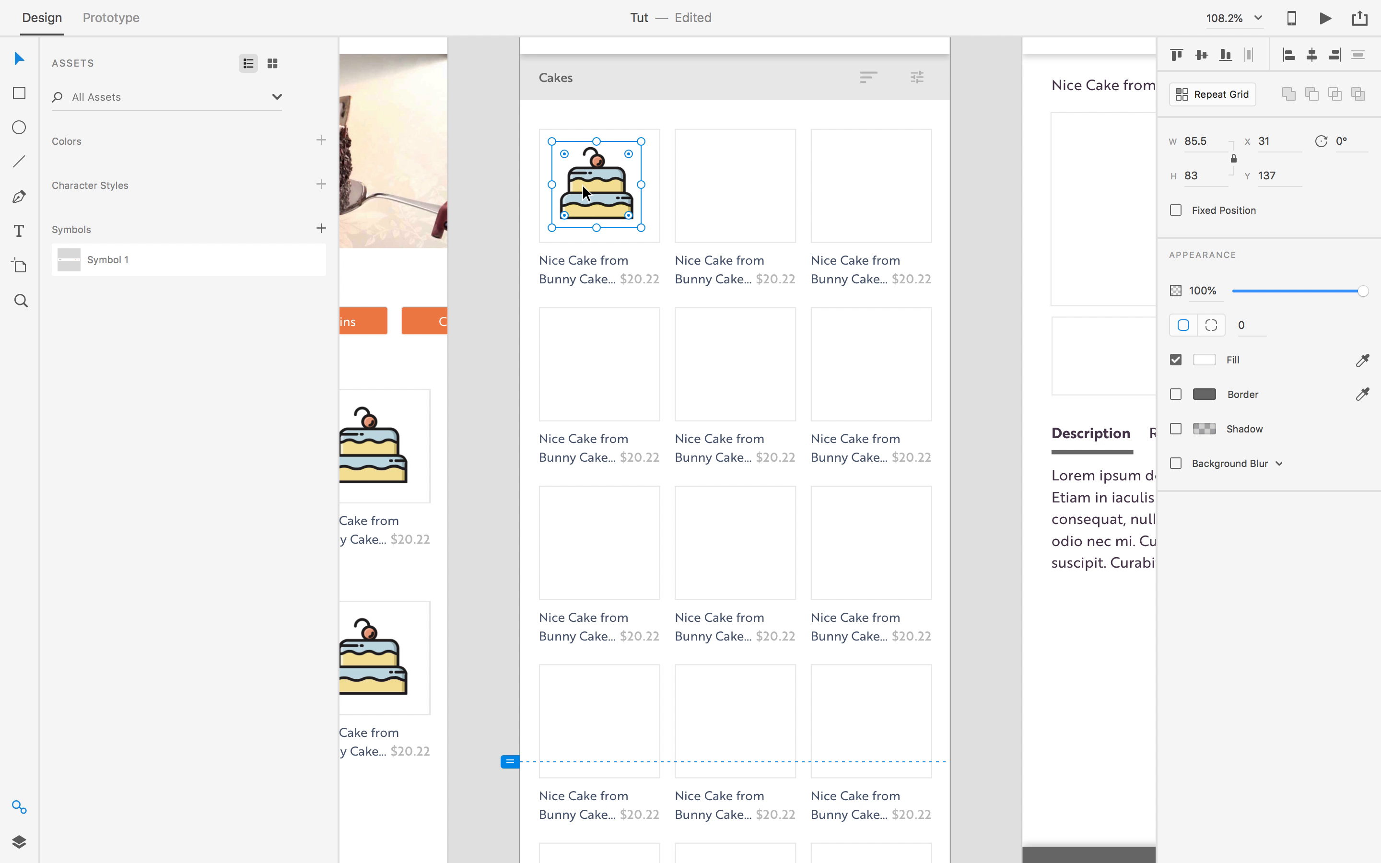
pyautogui.moveTo(588, 189); pyautogui.dragTo(880, 211)
# Copy the row of three cake images down into the four remaining rows of the Shop grid.
pyautogui.keyDown('shift'); pyautogui.click(710, 203); pyautogui.keyUp('shift')
pyautogui.keyDown('shift'); pyautogui.click(606, 204); pyautogui.keyUp('shift')
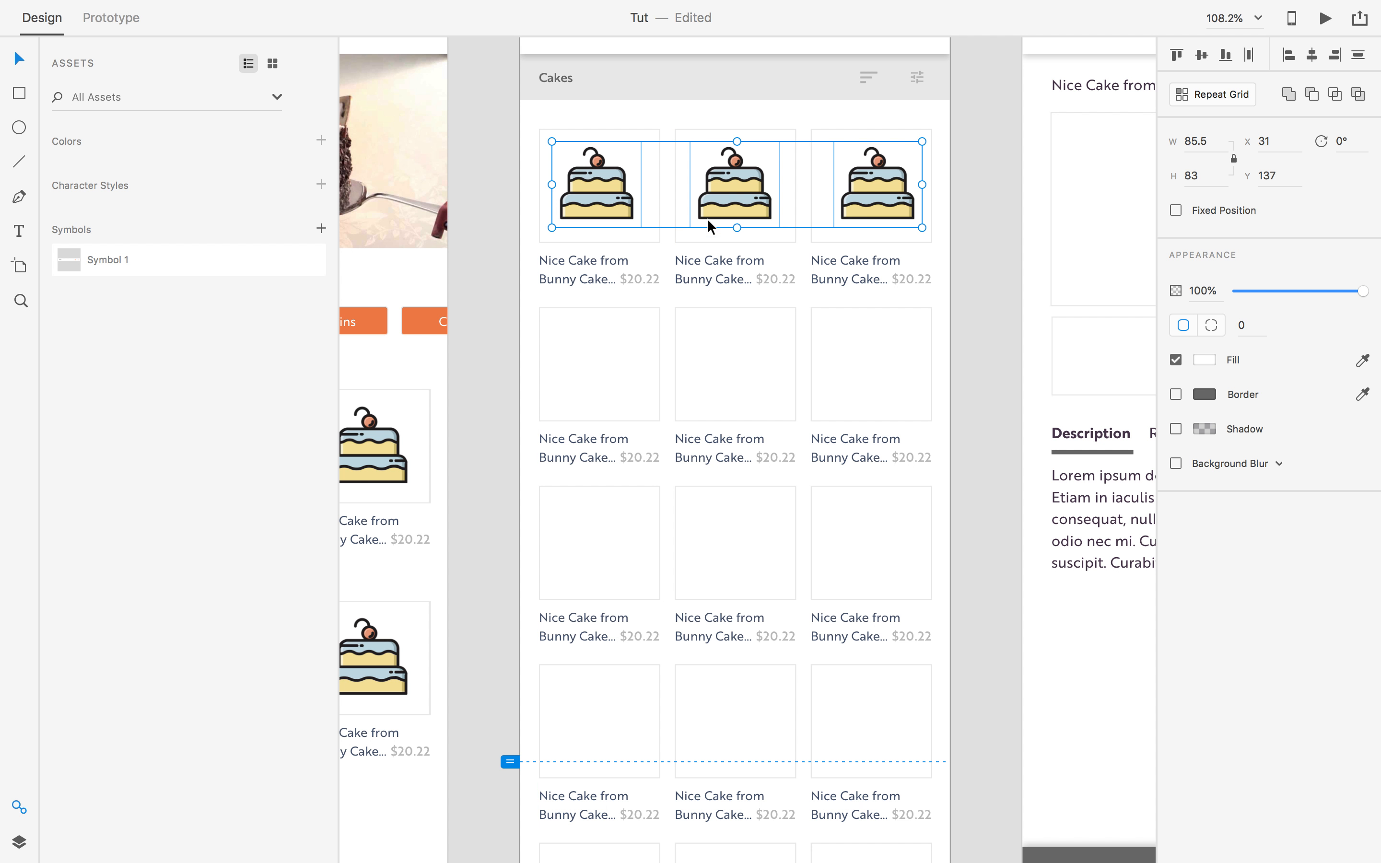
pyautogui.moveTo(735, 200); pyautogui.dragTo(735, 363)
pyautogui.scroll(-5, 784, 452)
pyautogui.moveTo(714, 220); pyautogui.dragTo(718, 393)
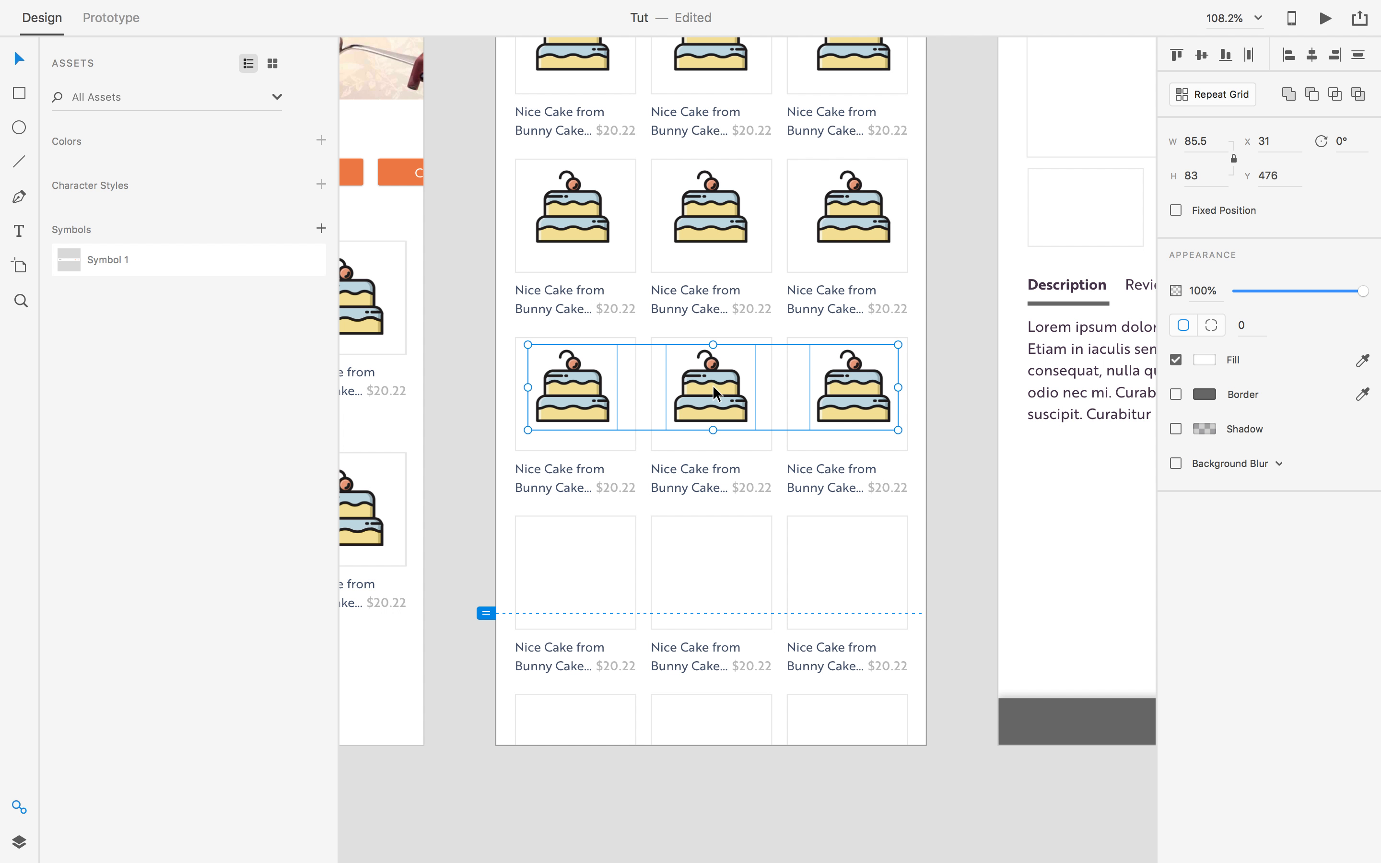
pyautogui.press('alt')
pyautogui.moveTo(714, 394); pyautogui.dragTo(712, 585)
pyautogui.scroll(-5, 712, 585)
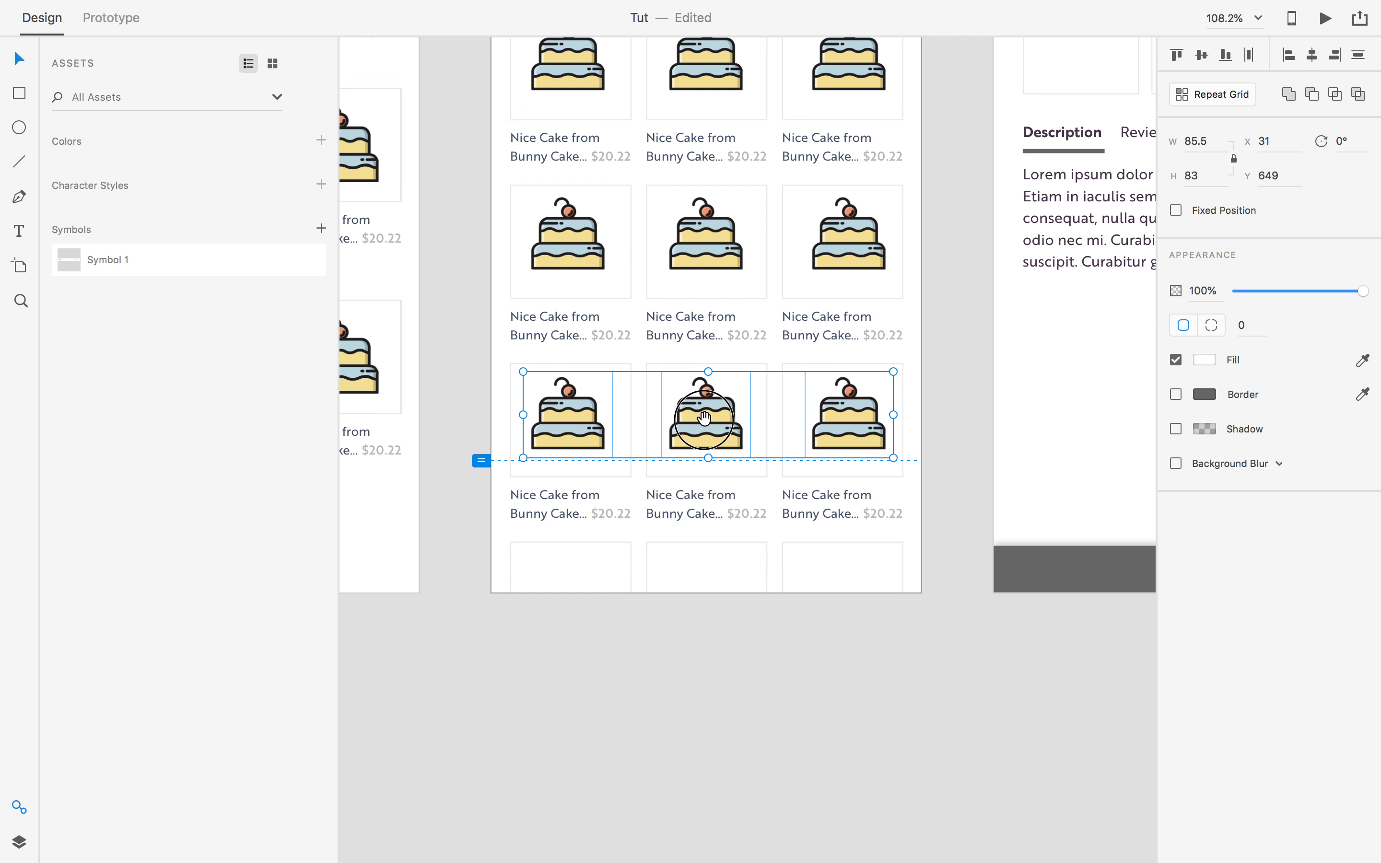
pyautogui.moveTo(700, 412); pyautogui.dragTo(700, 599)
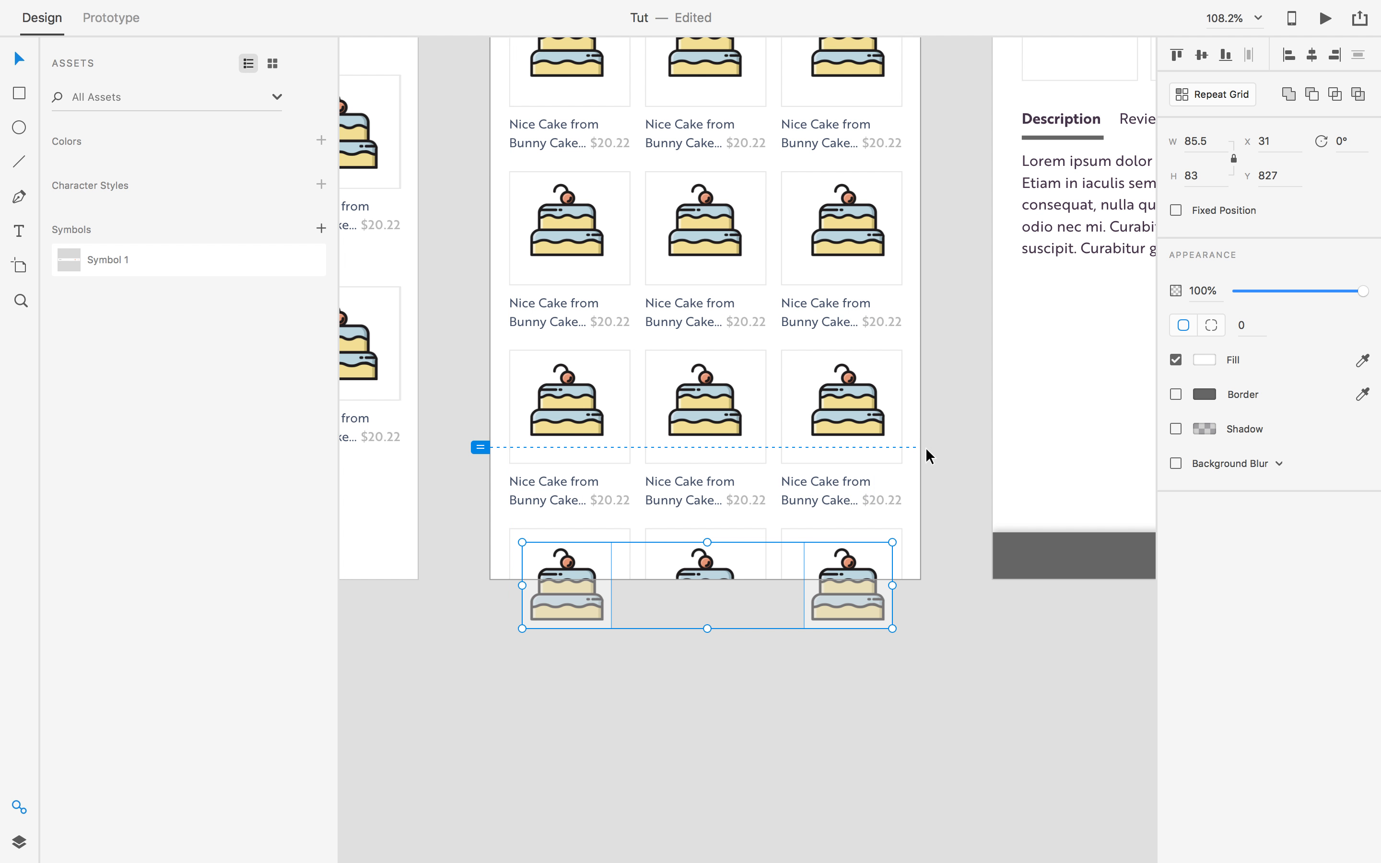
pyautogui.click(952, 449)
# Set the opacity of all fifteen cake images on the Shop artboard to 61%.
pyautogui.moveTo(929, 303); pyautogui.dragTo(886, 405)
pyautogui.scroll(-5, 764, 246)
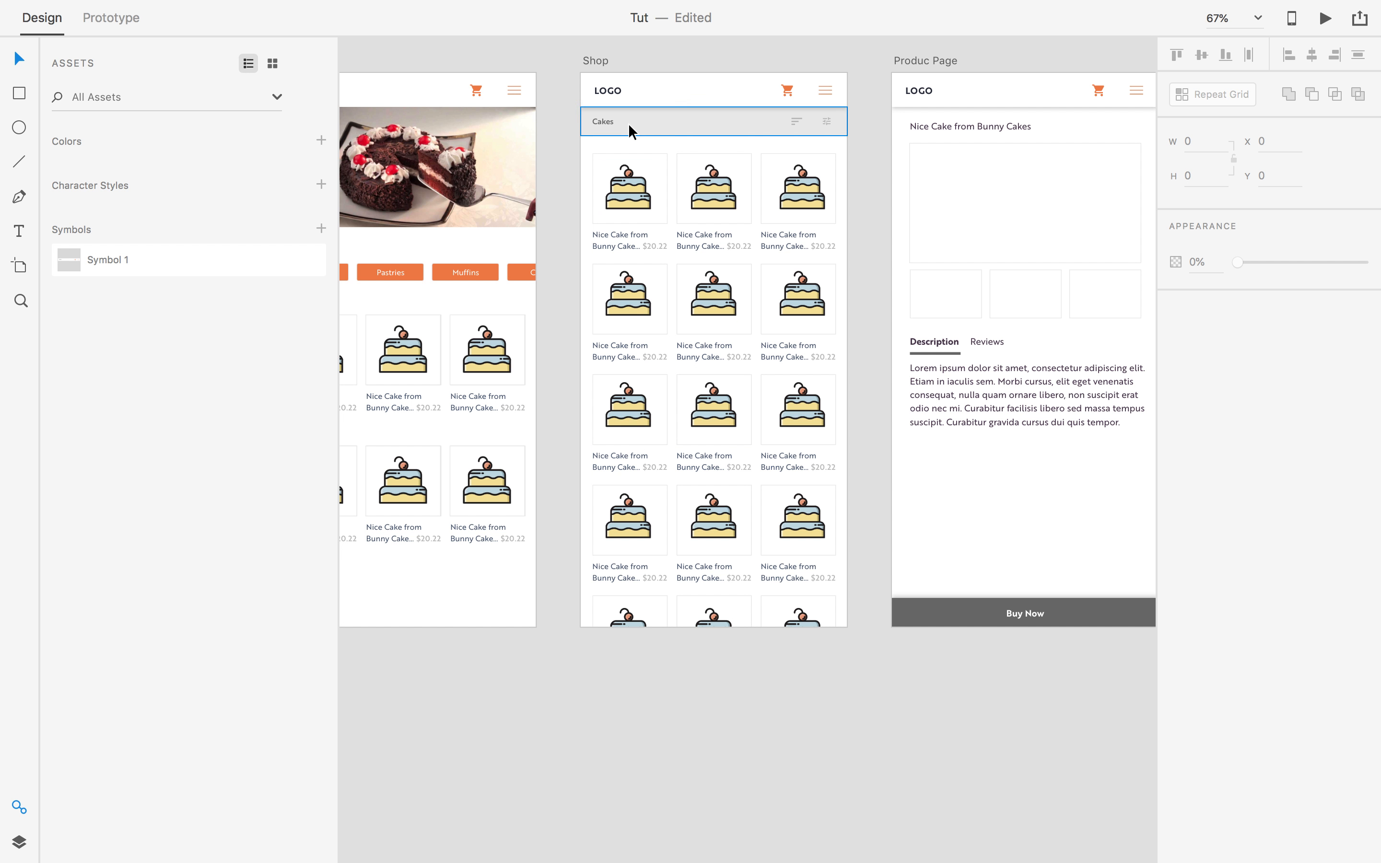
pyautogui.doubleClick(636, 190)
pyautogui.keyDown('shift'); pyautogui.click(714, 188); pyautogui.keyUp('shift')
pyautogui.keyDown('shift'); pyautogui.click(821, 200); pyautogui.keyUp('shift')
pyautogui.keyDown('shift'); pyautogui.click(819, 306); pyautogui.keyUp('shift')
pyautogui.keyDown('shift'); pyautogui.click(705, 298); pyautogui.keyUp('shift')
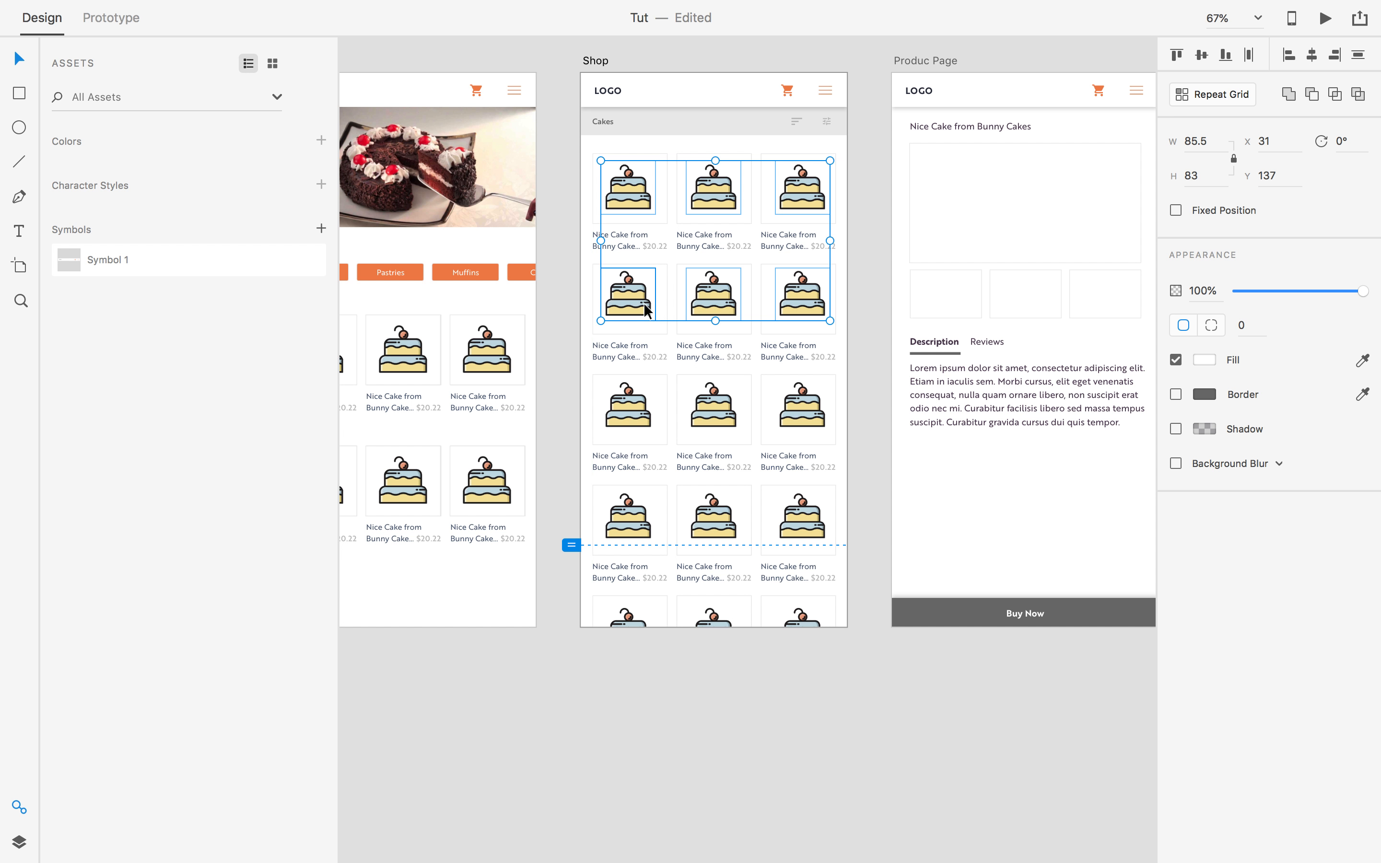
pyautogui.keyDown('shift'); pyautogui.click(635, 302); pyautogui.keyUp('shift')
pyautogui.keyDown('shift'); pyautogui.click(644, 406); pyautogui.keyUp('shift')
pyautogui.keyDown('shift'); pyautogui.click(706, 423); pyautogui.keyUp('shift')
pyautogui.keyDown('shift'); pyautogui.click(780, 422); pyautogui.keyUp('shift')
pyautogui.keyDown('shift'); pyautogui.click(799, 531); pyautogui.keyUp('shift')
pyautogui.keyDown('shift'); pyautogui.click(706, 531); pyautogui.keyUp('shift')
pyautogui.keyDown('shift'); pyautogui.click(638, 531); pyautogui.keyUp('shift')
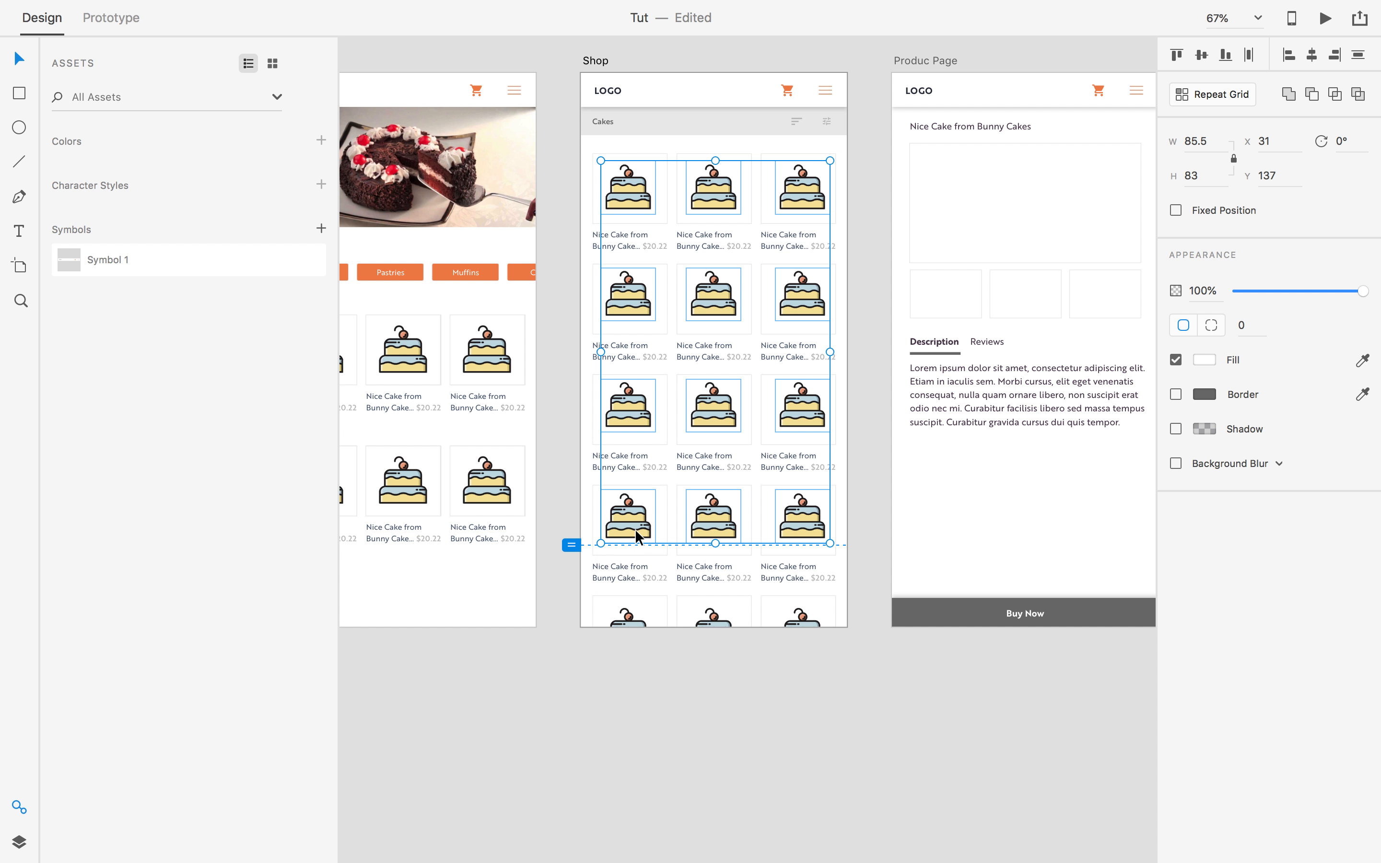
pyautogui.keyDown('shift'); pyautogui.click(625, 617); pyautogui.keyUp('shift')
pyautogui.keyDown('shift'); pyautogui.click(692, 621); pyautogui.keyUp('shift')
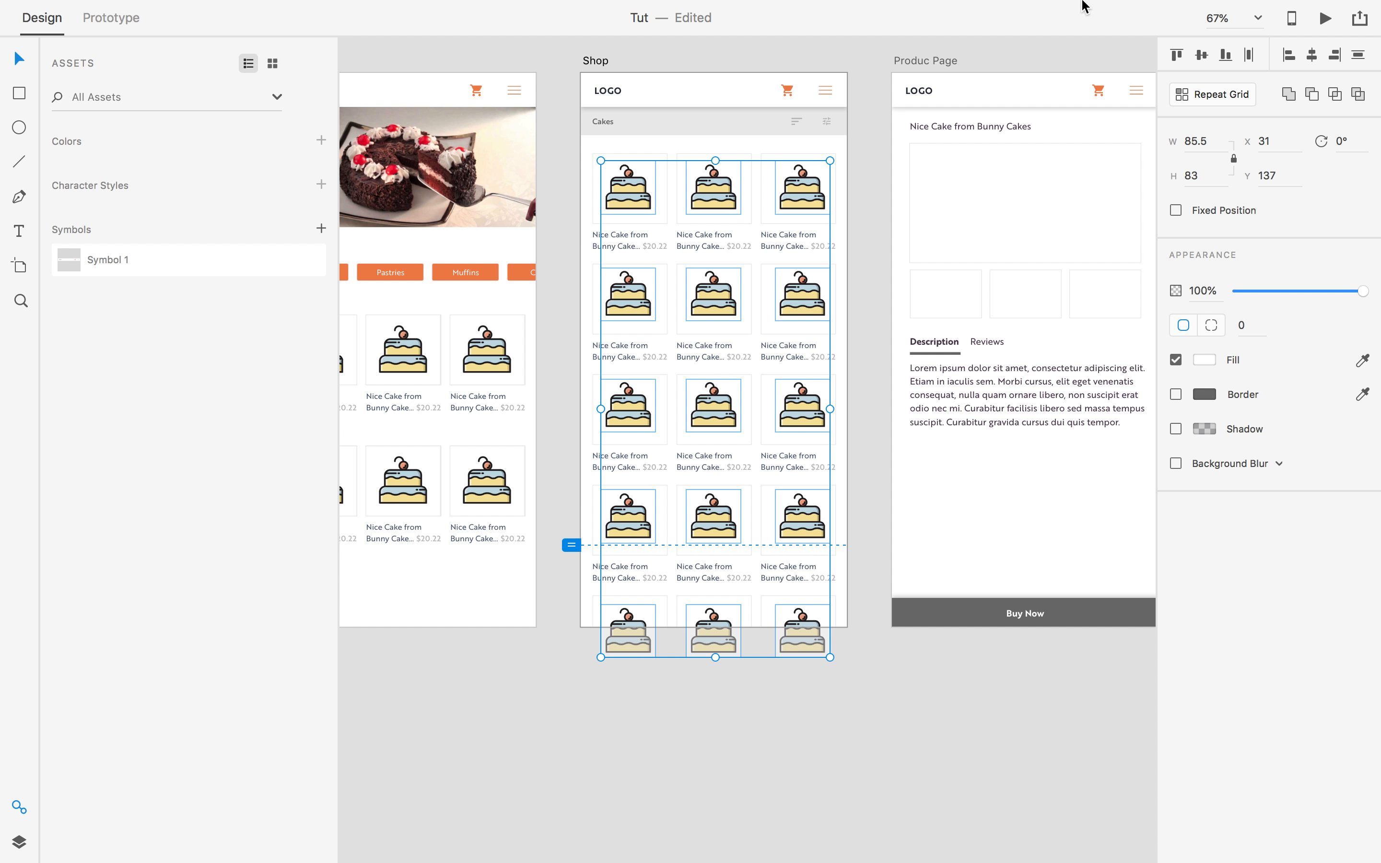
pyautogui.moveTo(1367, 299); pyautogui.dragTo(1307, 300)
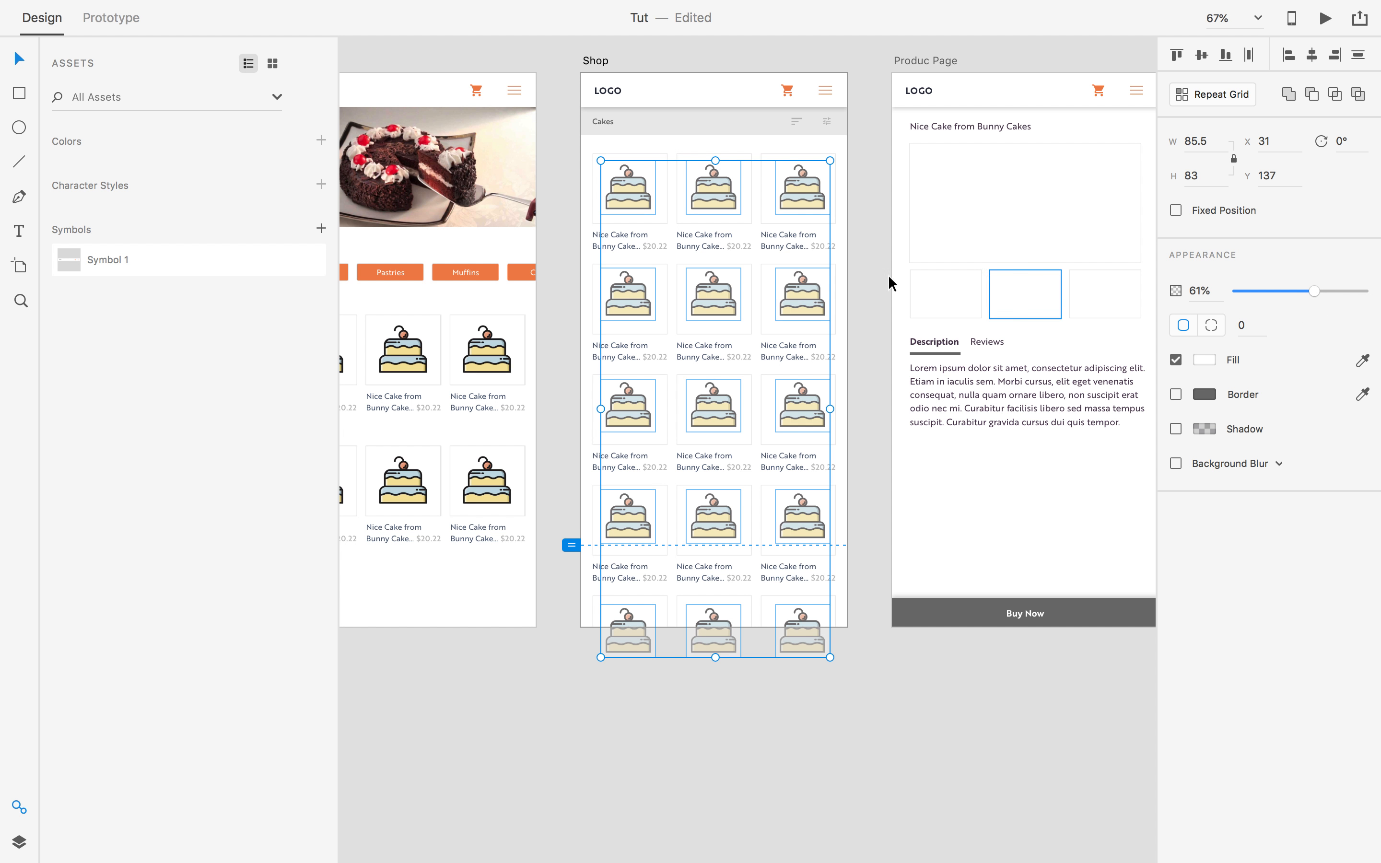
# Compare the Shop cake images with those on the Home artboard and set the Shop images' opacity to 85%.
pyautogui.click(897, 423)
pyautogui.scroll(-3, 898, 422)
pyautogui.hscroll(-3, 897, 423)
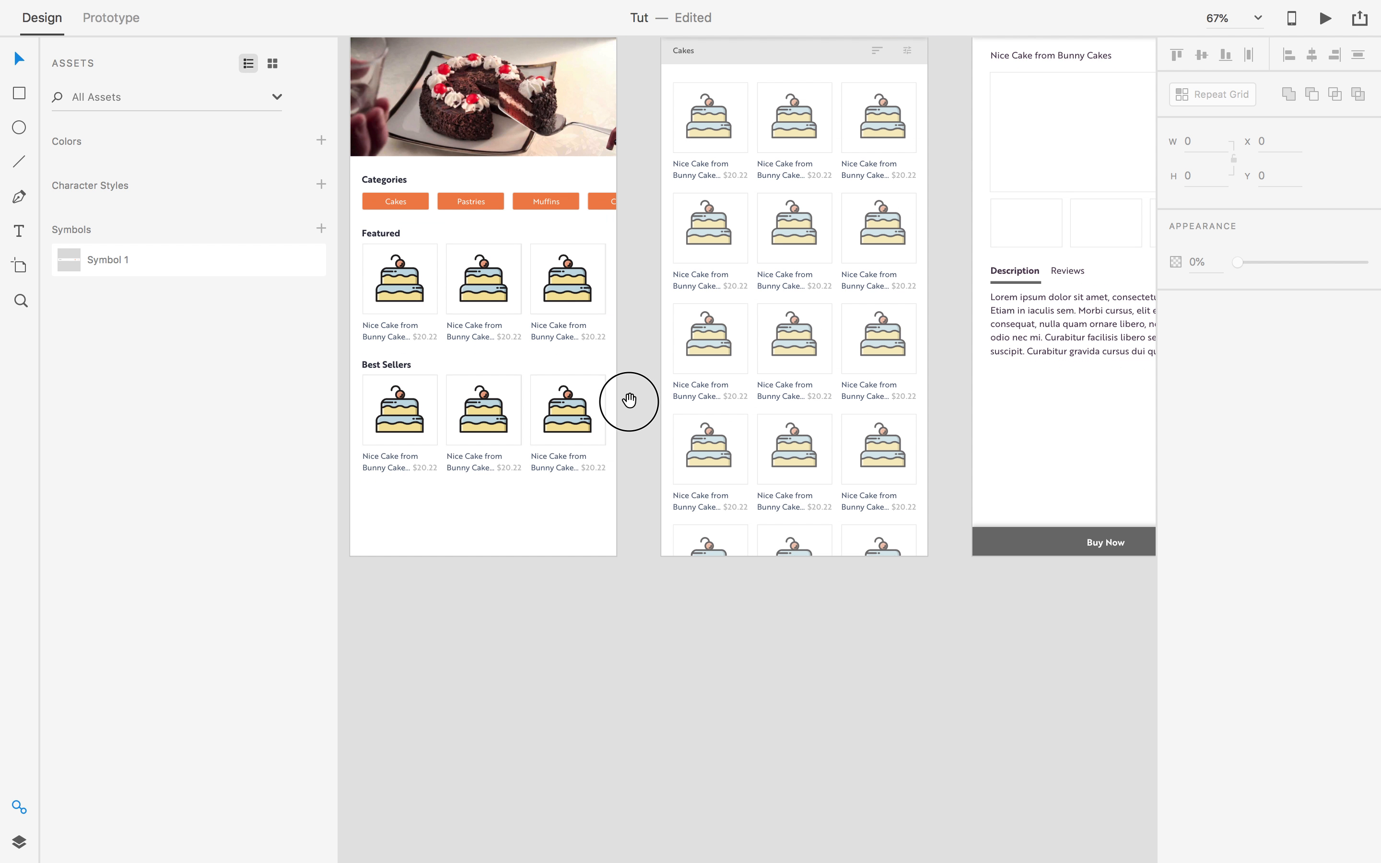
pyautogui.scroll(4, 625, 401)
pyautogui.hscroll(-3, 625, 401)
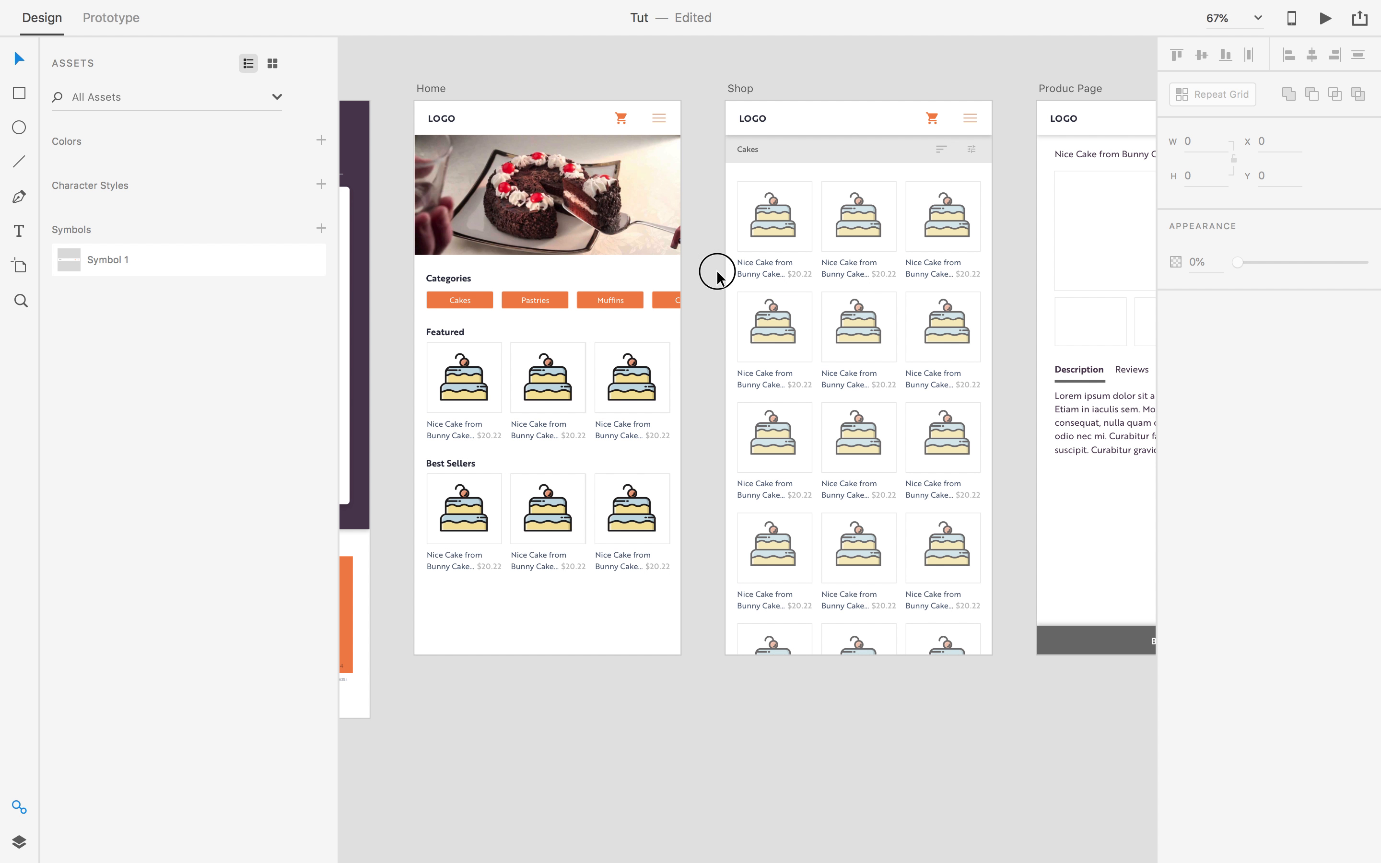
pyautogui.click(732, 287)
pyautogui.moveTo(1361, 291); pyautogui.dragTo(1345, 299)
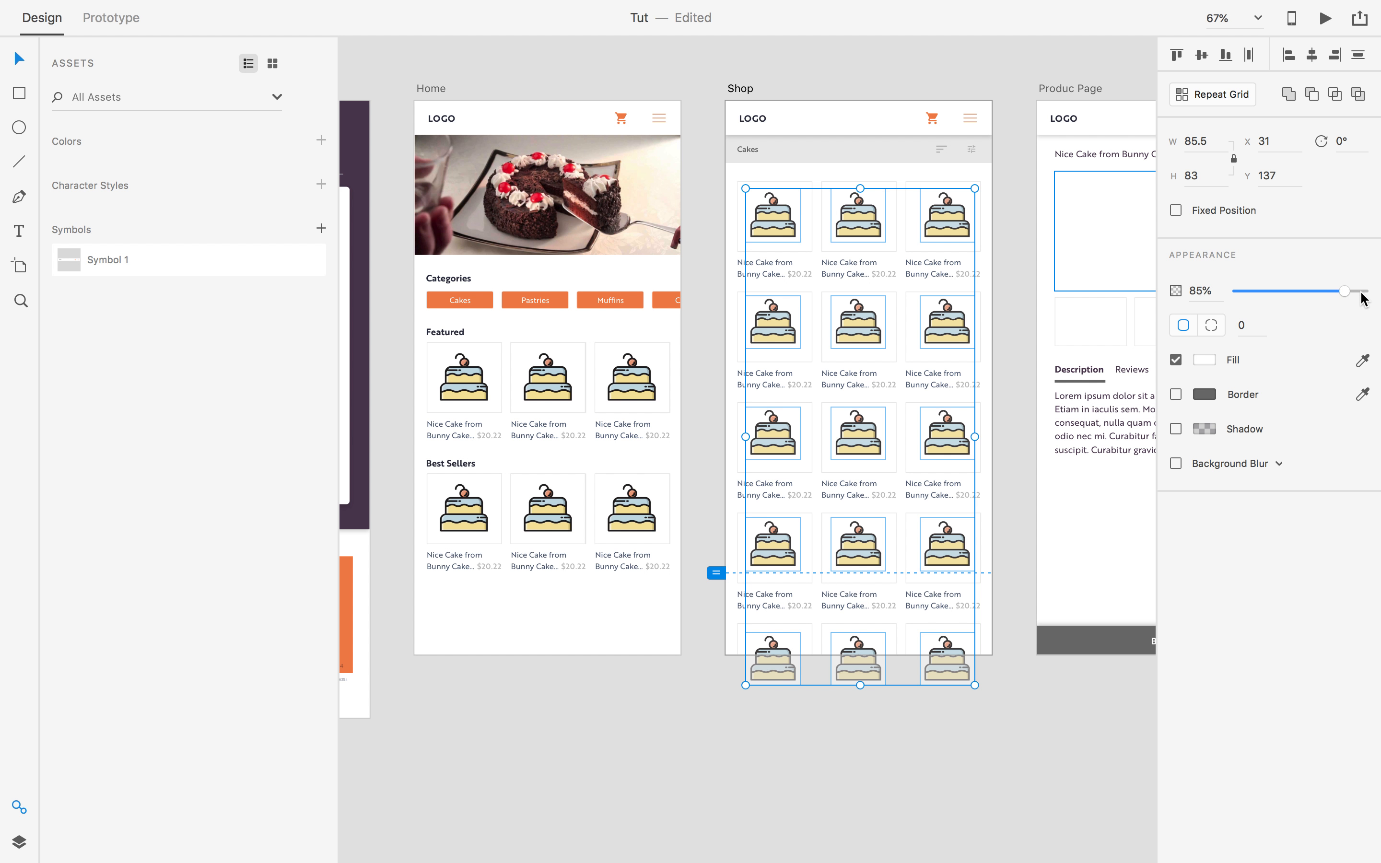
# Set the opacity of the selected Shop cake images to 80%.
pyautogui.click(1205, 294)
pyautogui.write('80')
pyautogui.press('Return')
pyautogui.click(684, 127)
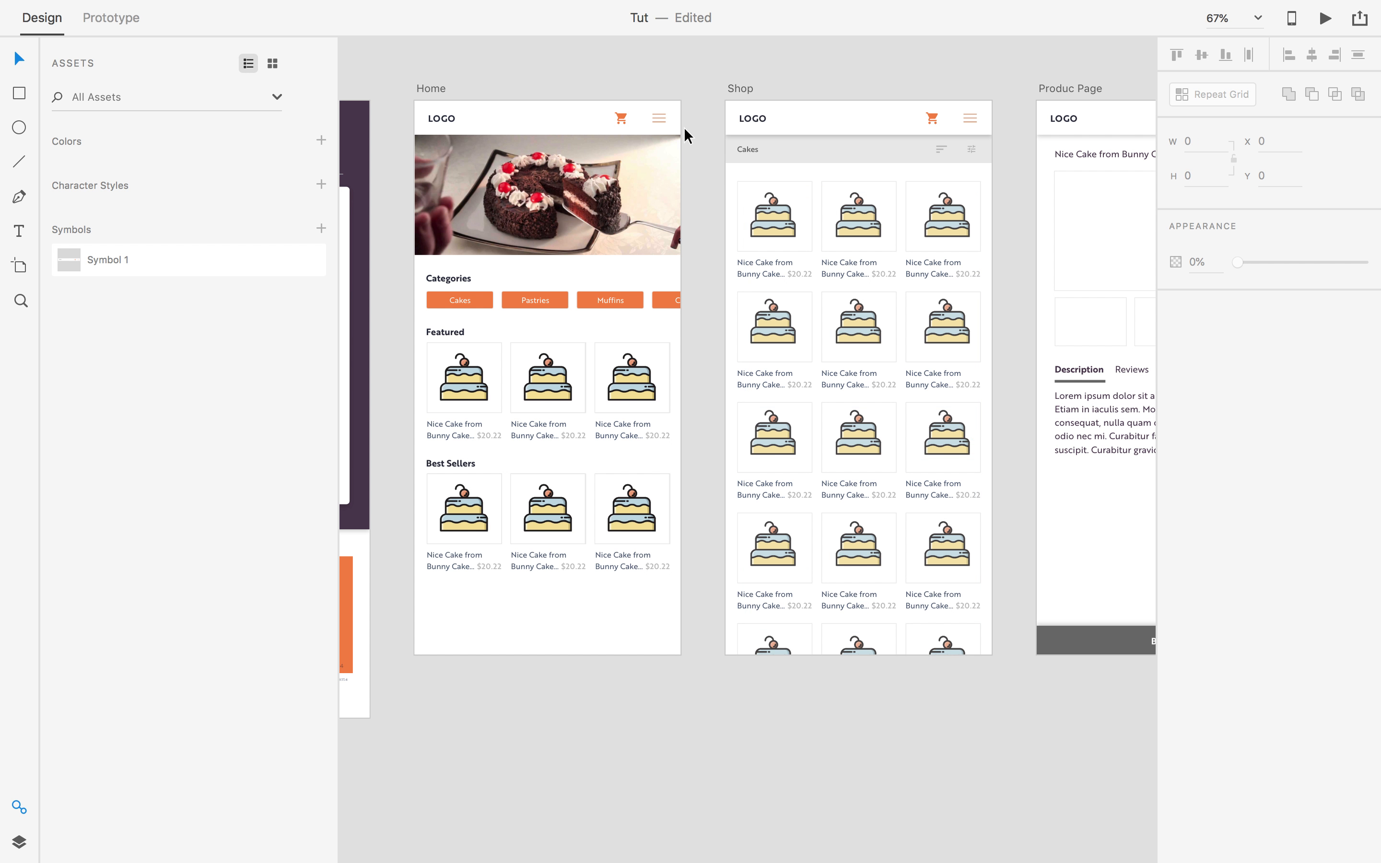
# Examine the faded cake images and the gray Cakes bar on the Shop artboard.
pyautogui.scroll(5, 714, 177)
pyautogui.scroll(-3, 714, 177)
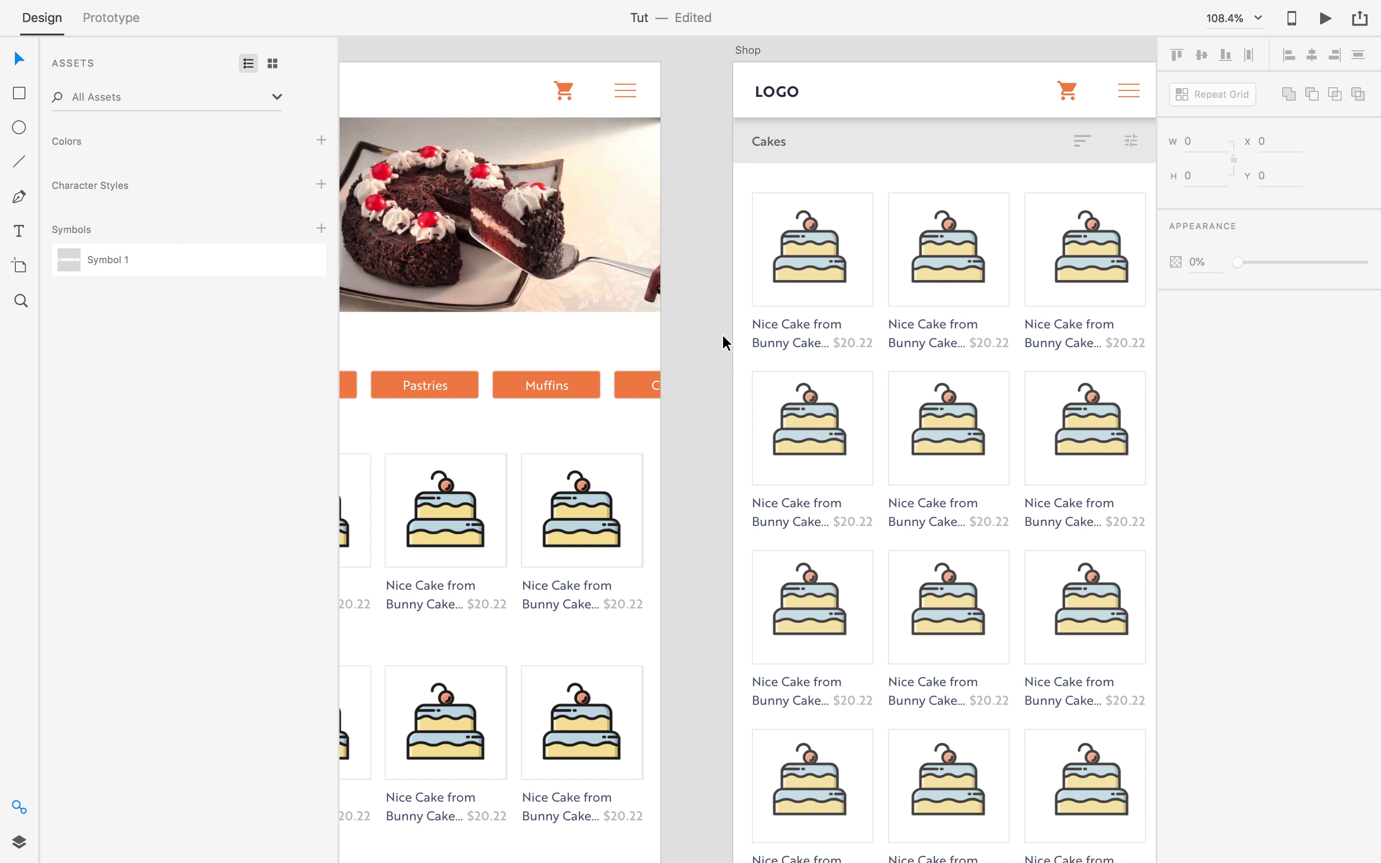
pyautogui.moveTo(722, 333); pyautogui.dragTo(627, 393)
pyautogui.click(847, 229)
pyautogui.click(660, 244)
pyautogui.scroll(1, 736, 179)
pyautogui.moveTo(688, 223); pyautogui.dragTo(609, 267)
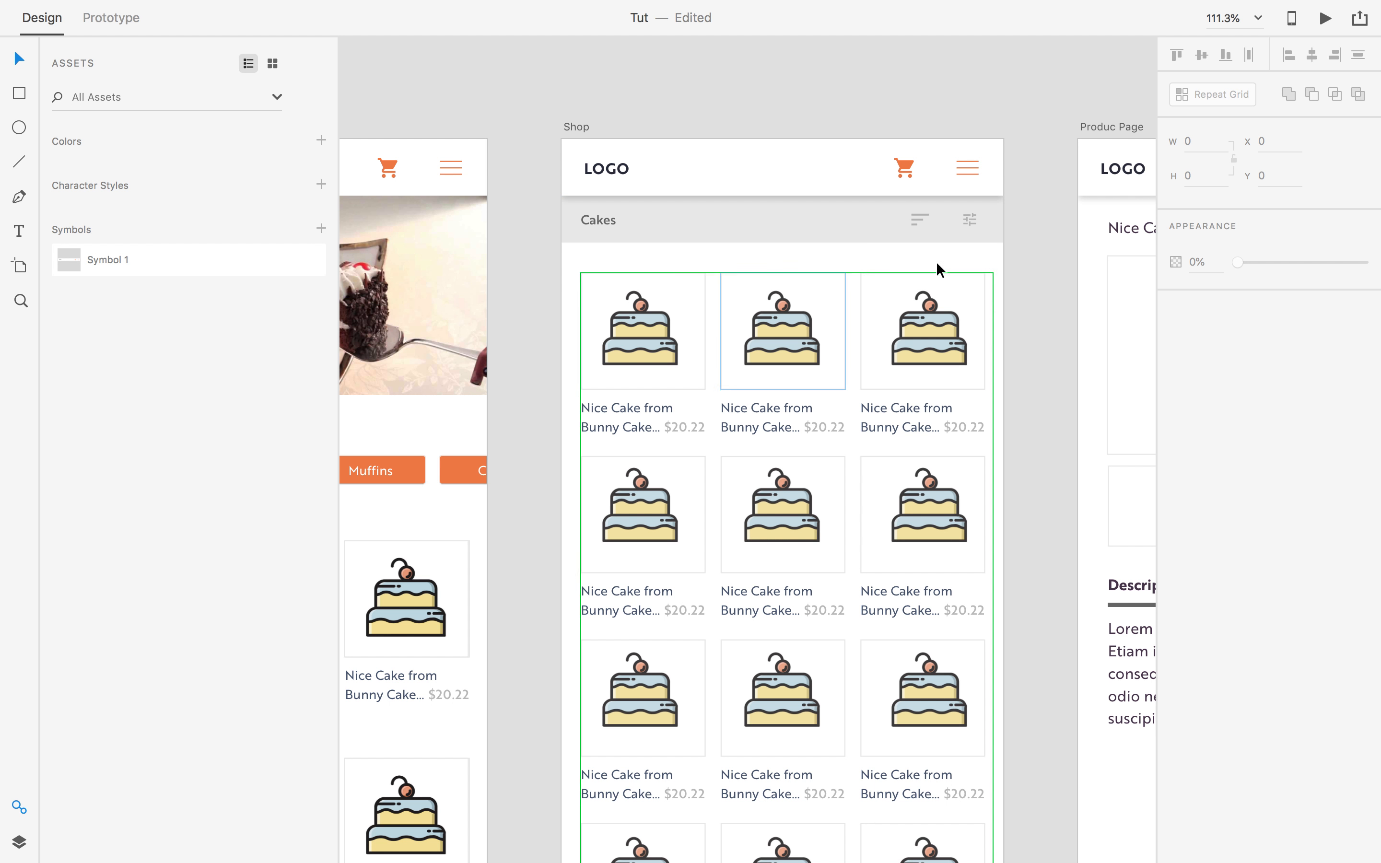
pyautogui.click(792, 231)
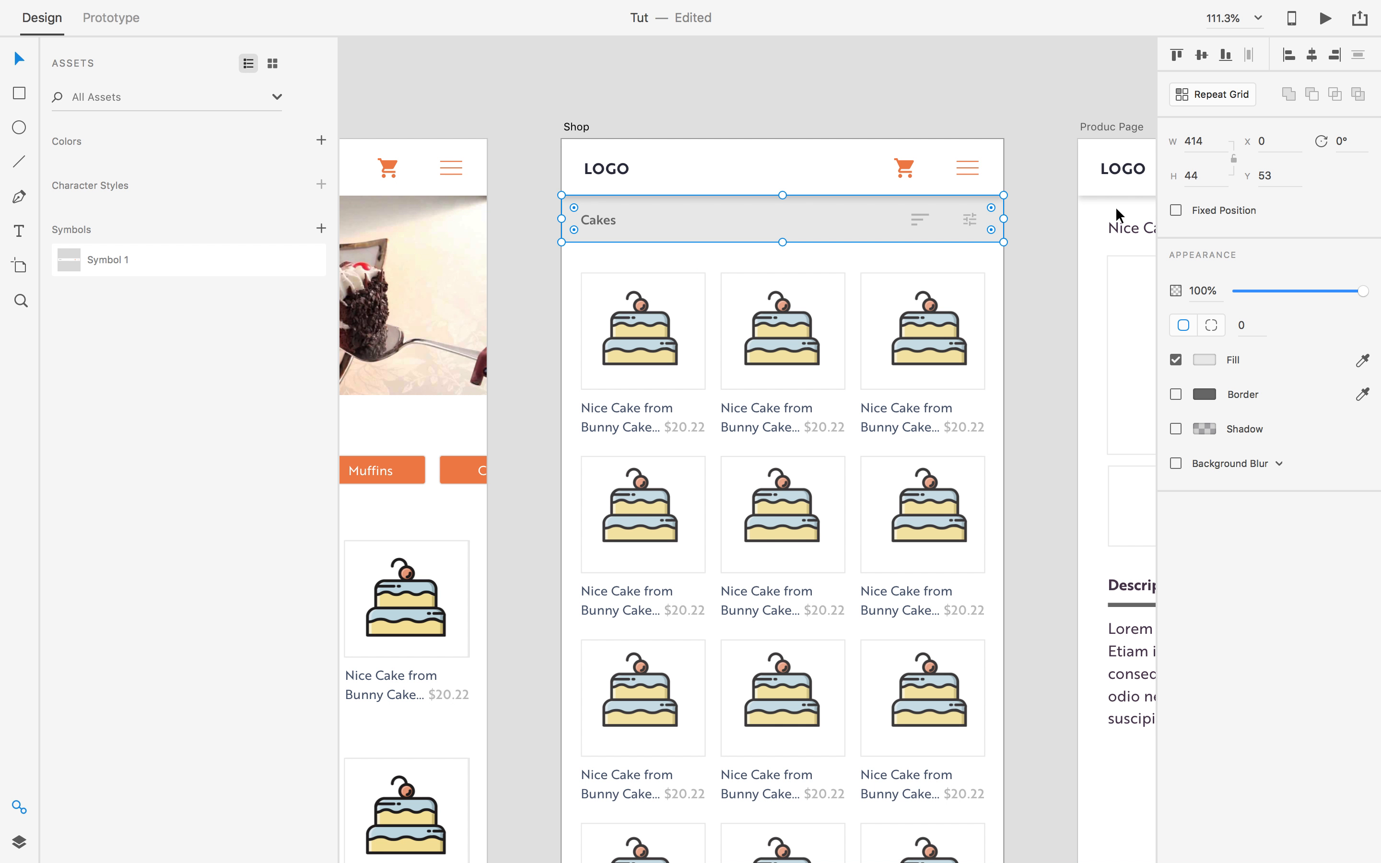
pyautogui.click(621, 84)
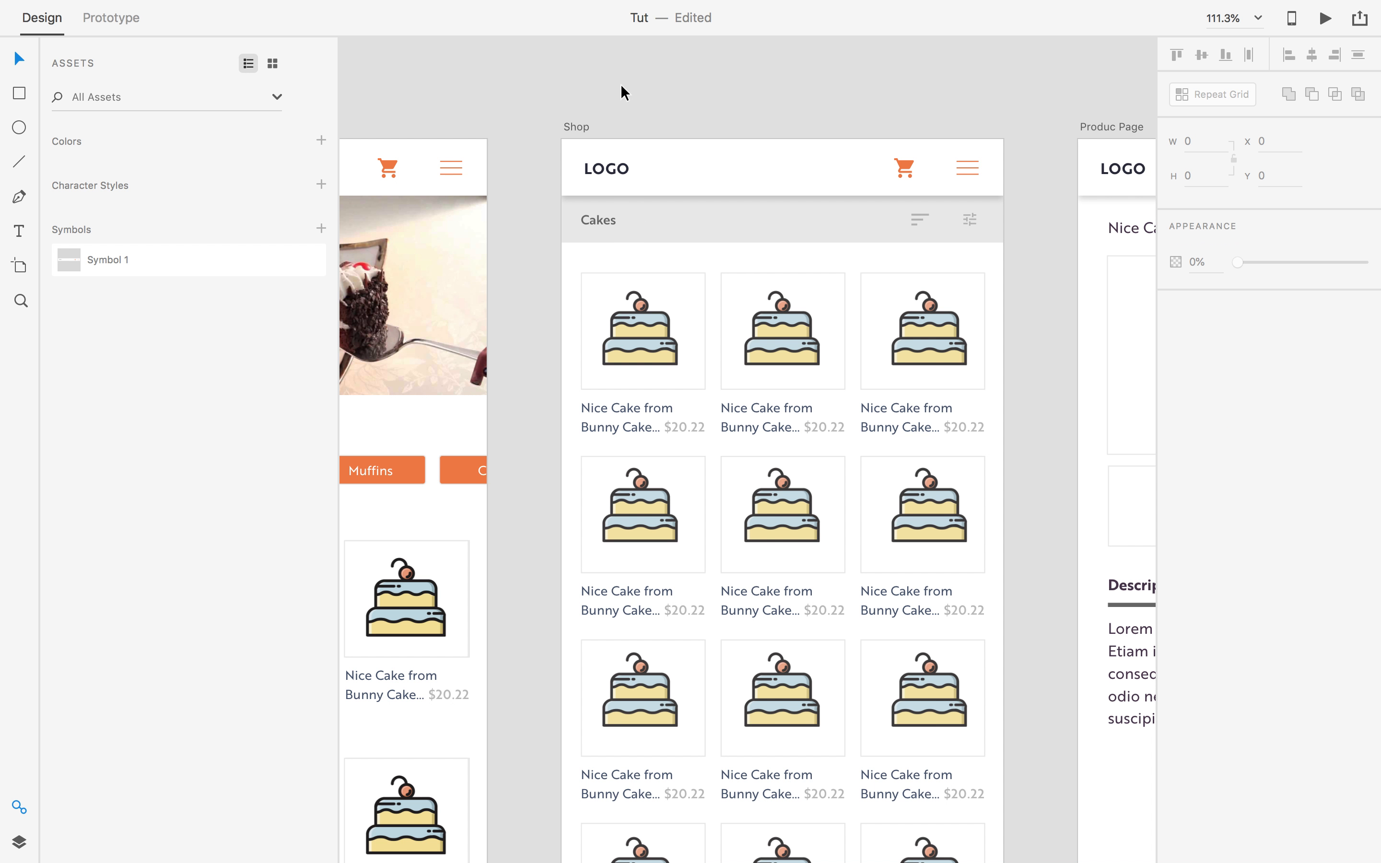
pyautogui.click(649, 231)
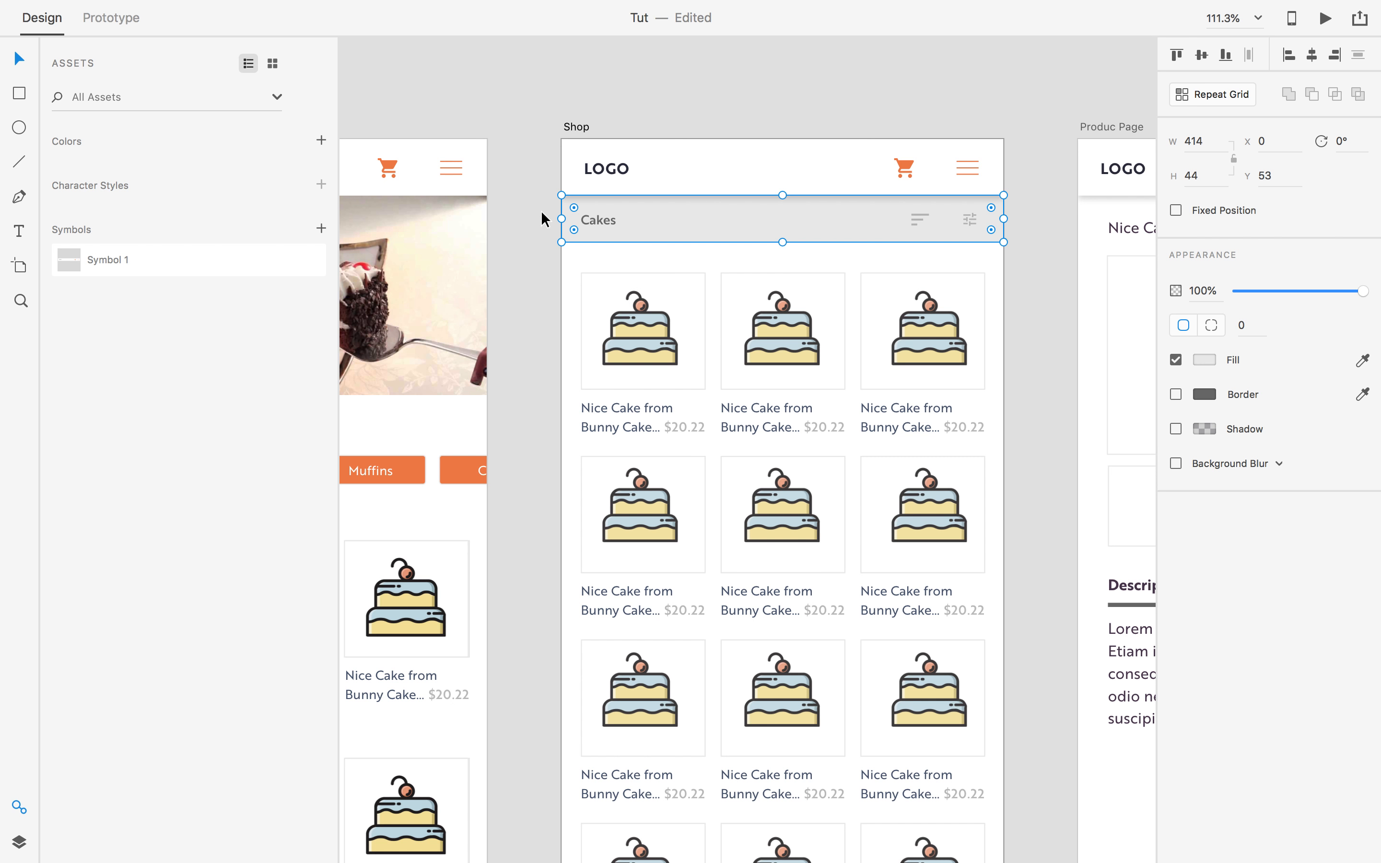
pyautogui.click(1047, 272)
pyautogui.moveTo(1042, 247); pyautogui.dragTo(977, 279)
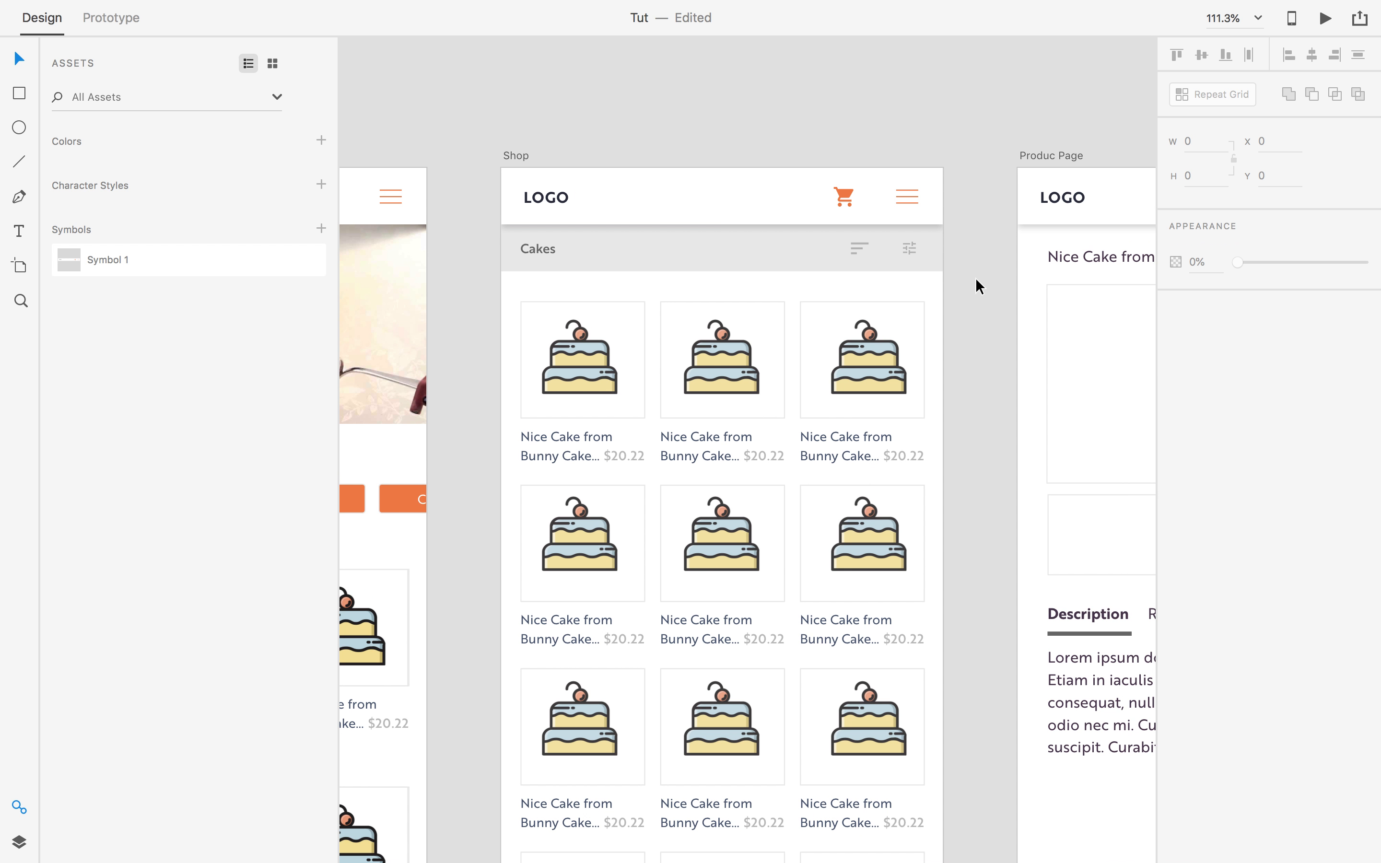
pyautogui.scroll(1, 977, 279)
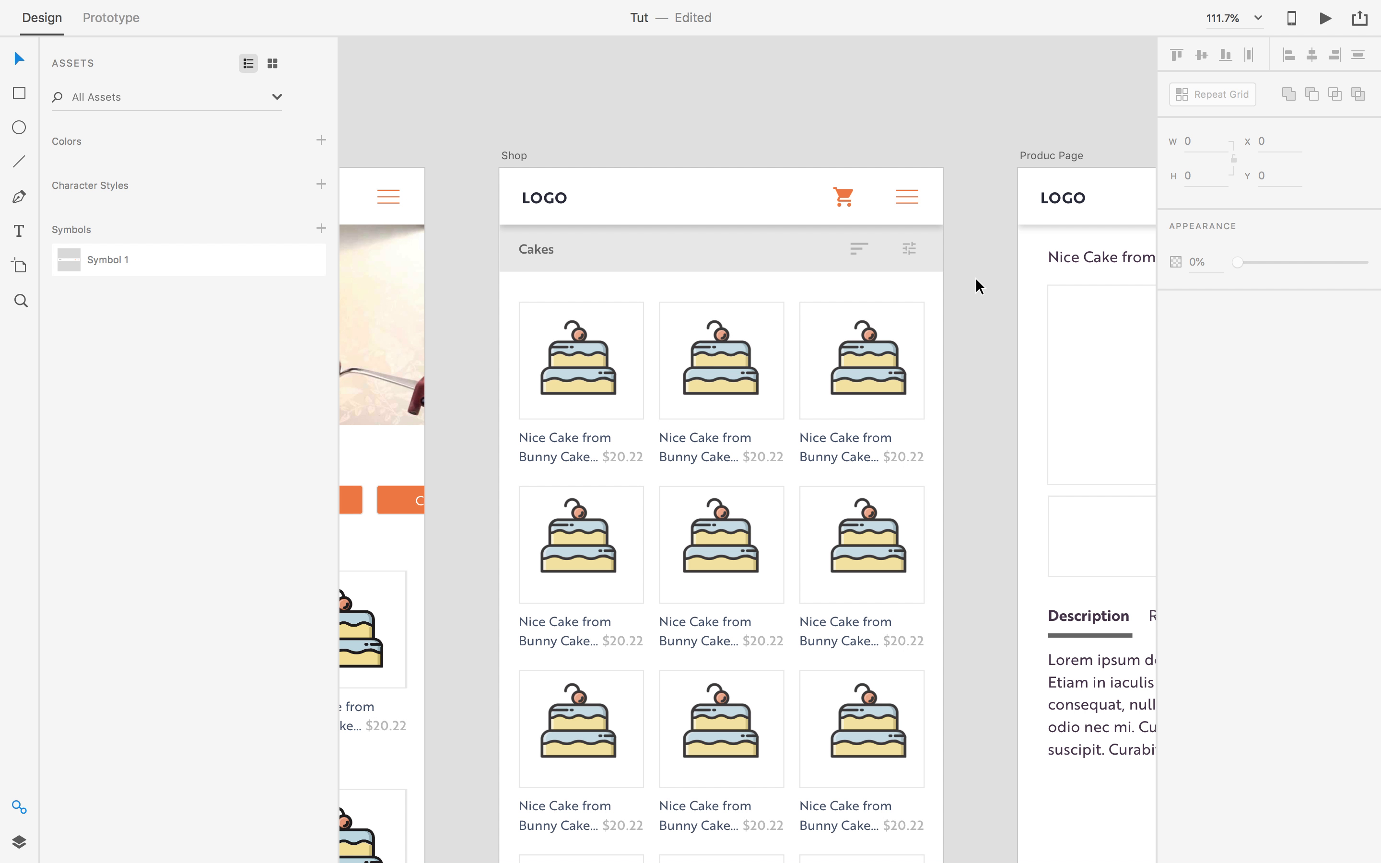
pyautogui.scroll(1, 975, 278)
pyautogui.scroll(-2, 976, 278)
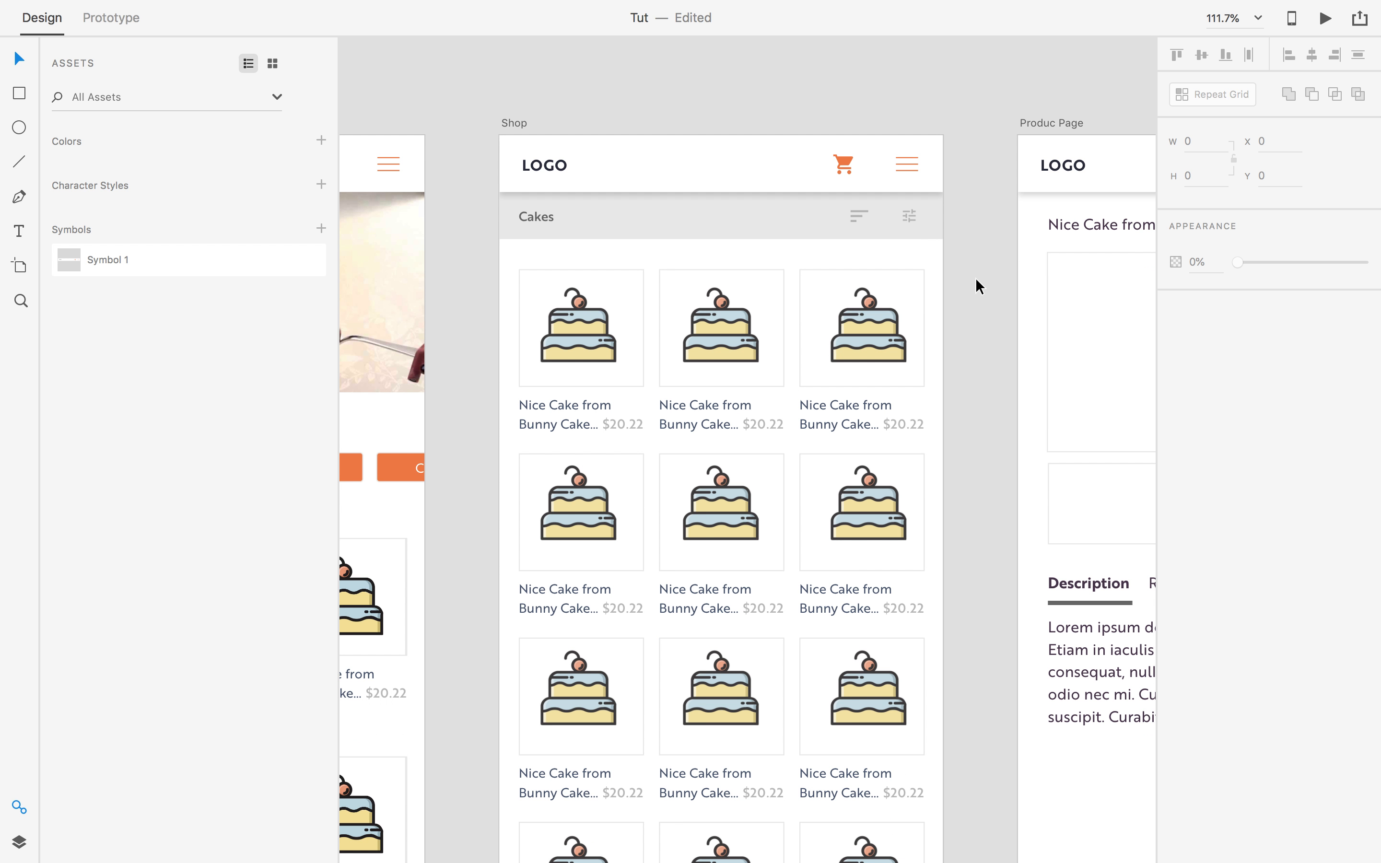
# Try the palette colors #BFC0C0 and #4F5D75 as the fill of the Cakes bar on the Shop artboard.
pyautogui.click(774, 235)
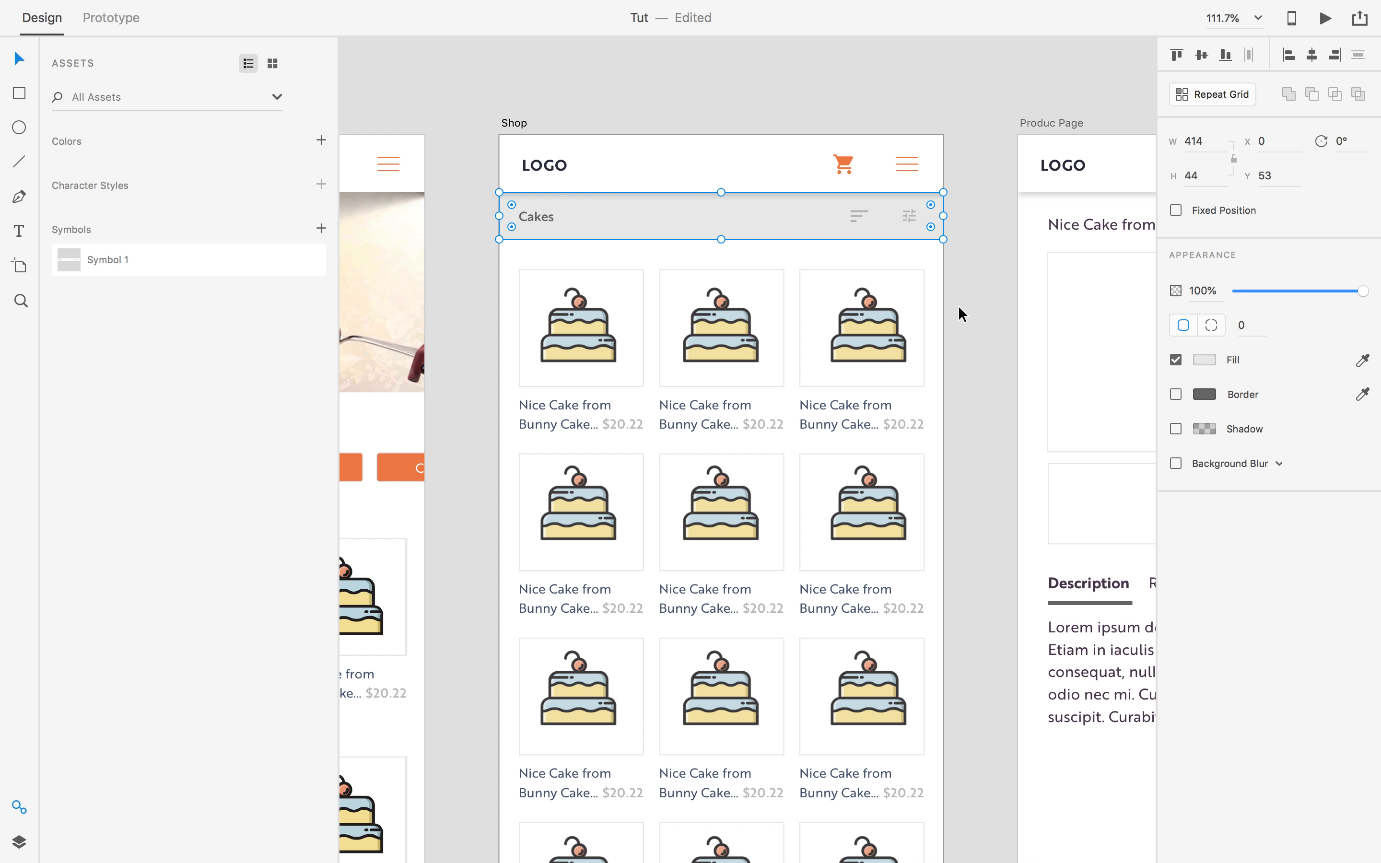
pyautogui.click(1204, 361)
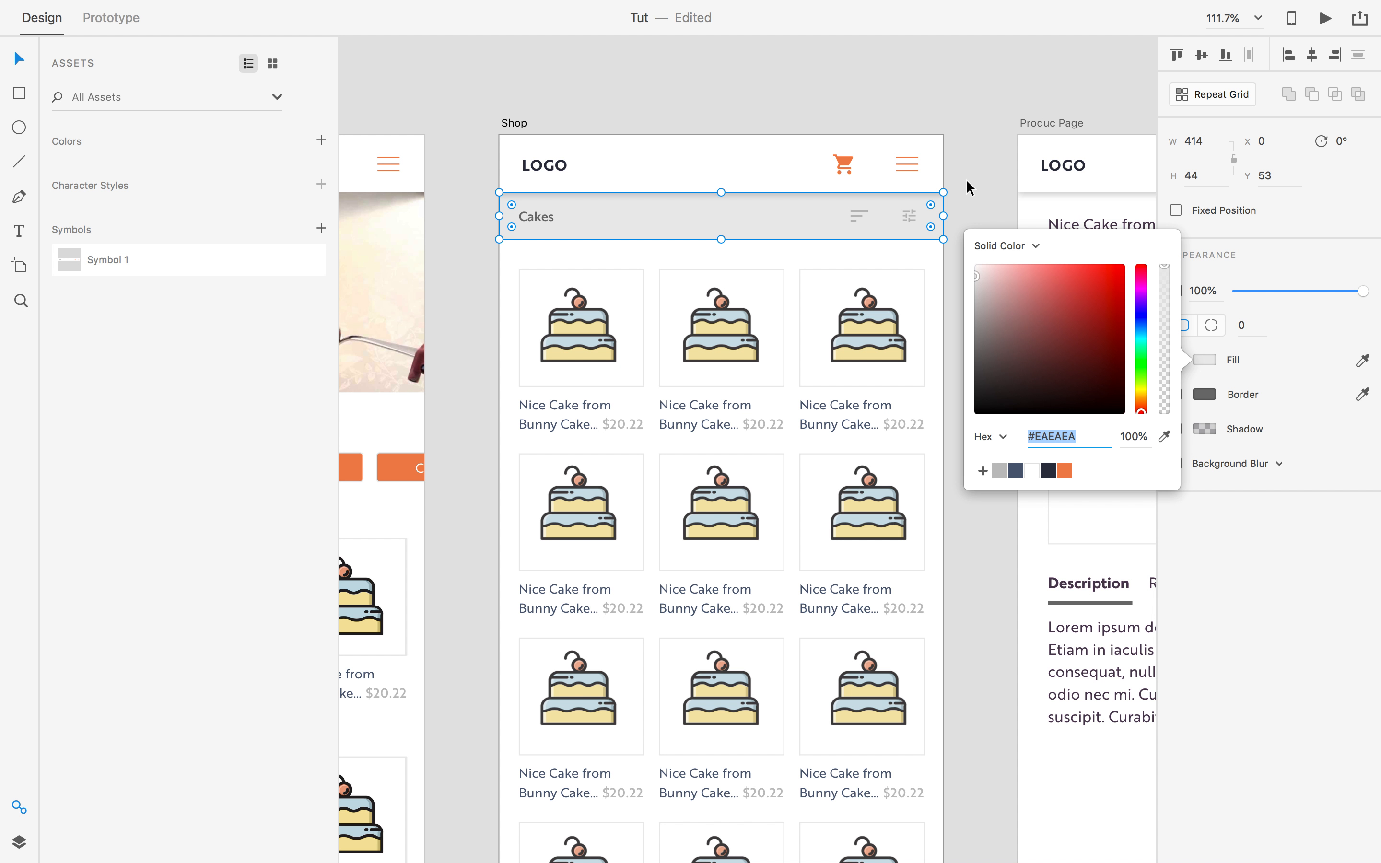
pyautogui.click(1000, 472)
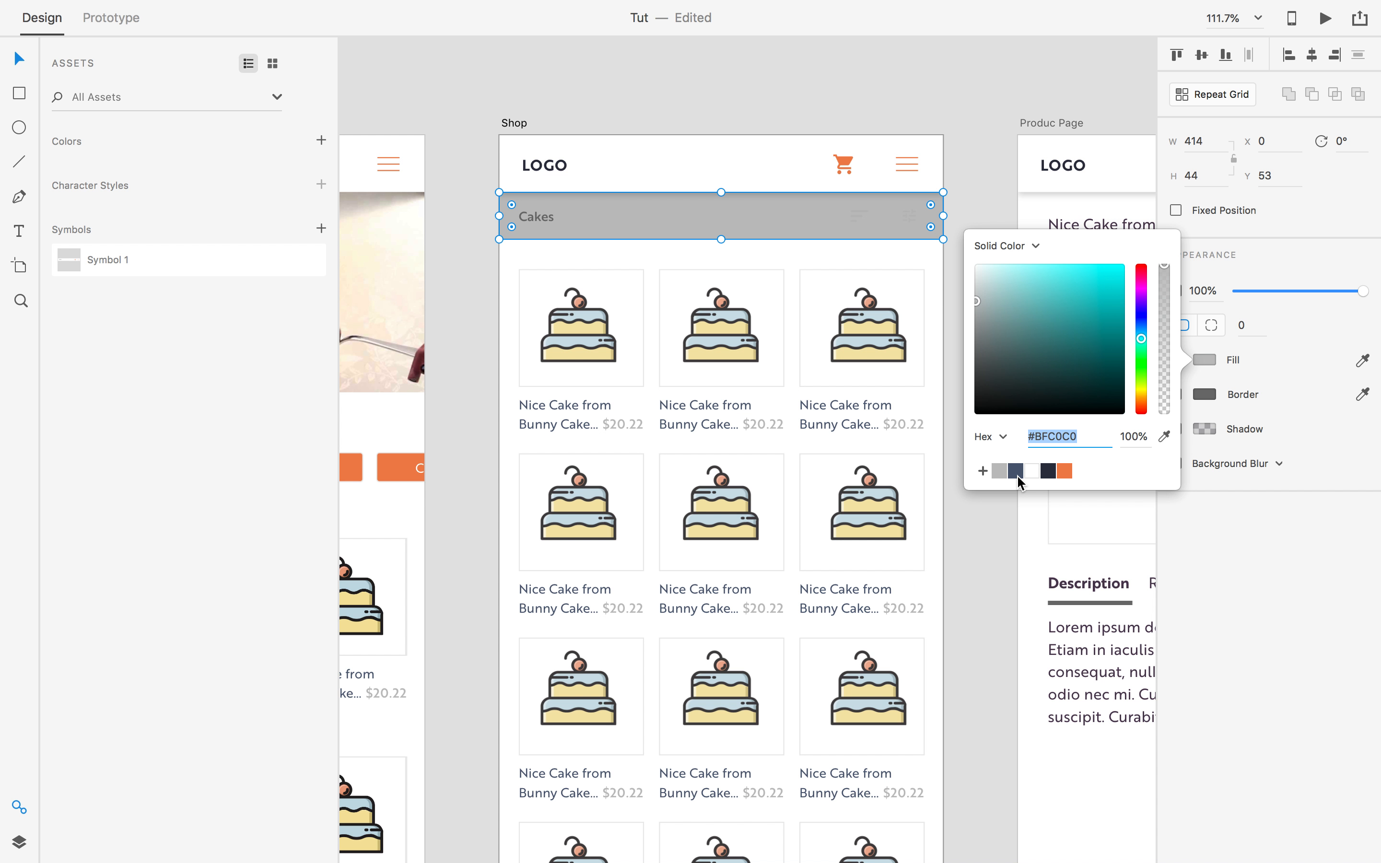
pyautogui.click(1017, 471)
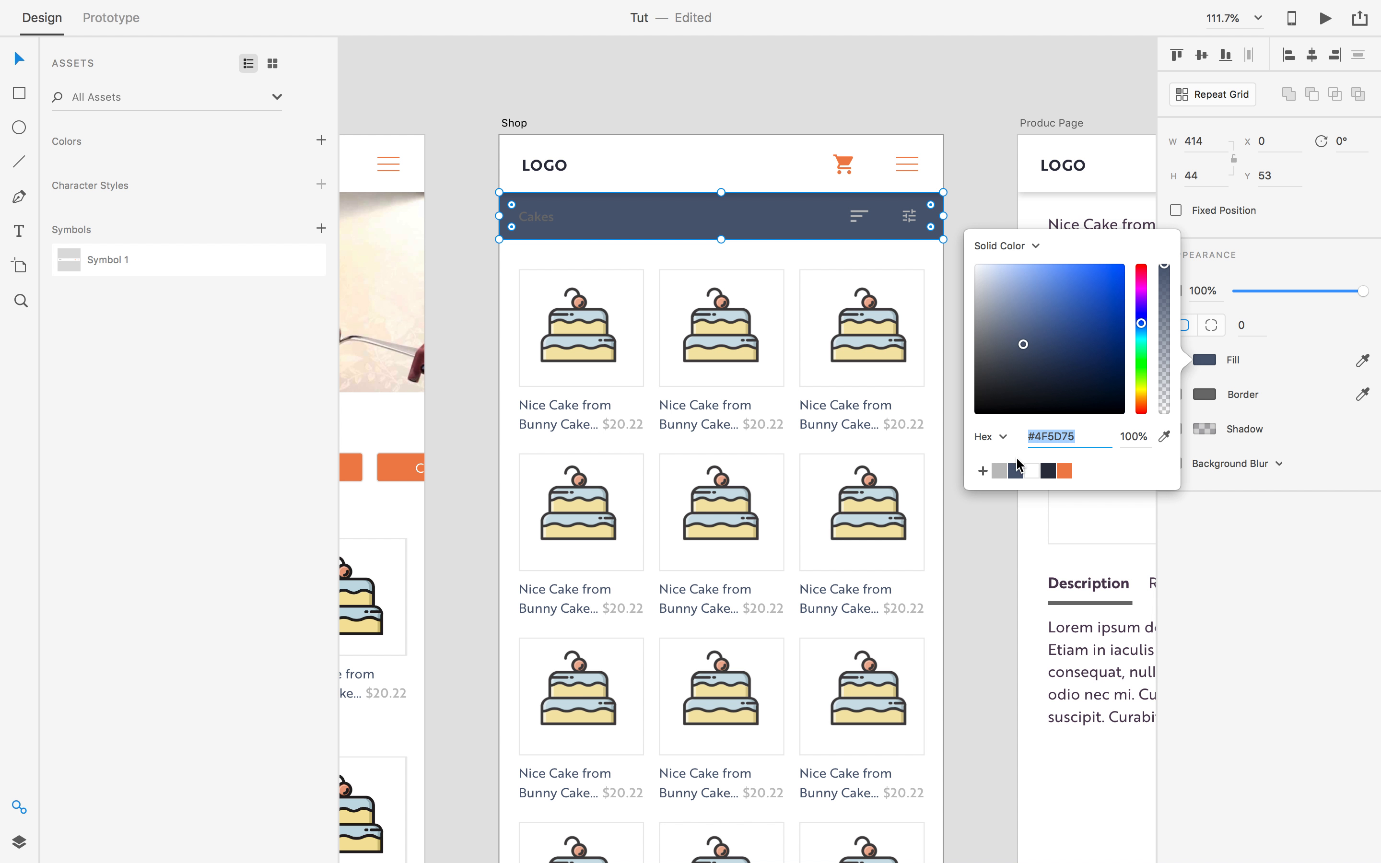
pyautogui.click(475, 206)
# Check the Coolors palette and fill the Shop artboard's Cakes bar with white #FFFFFF.
pyautogui.scroll(-1, 507, 345)
pyautogui.moveTo(380, 744); pyautogui.dragTo(882, 470)
pyautogui.moveTo(381, 746); pyautogui.dragTo(657, 602)
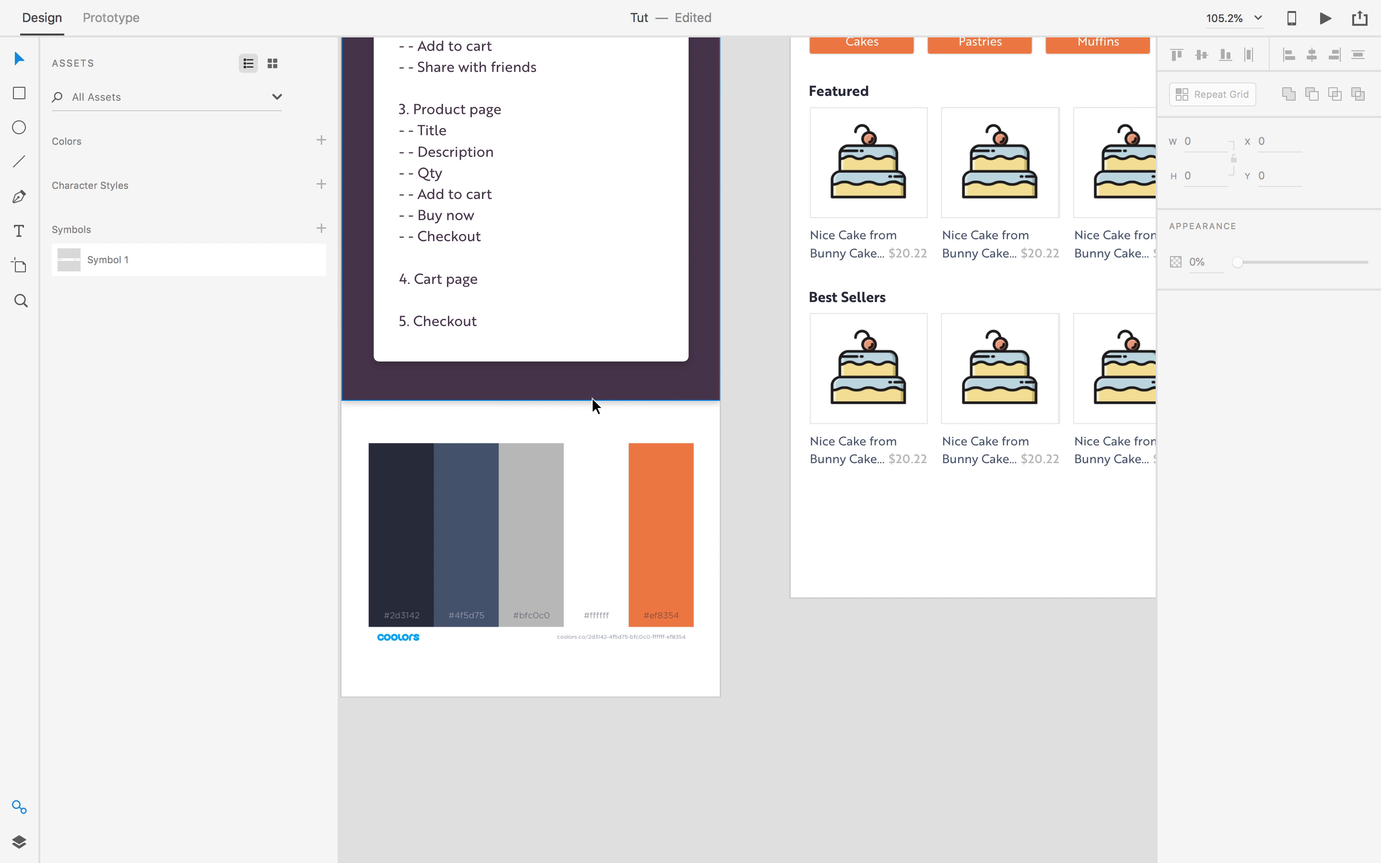
pyautogui.moveTo(994, 520); pyautogui.dragTo(530, 657)
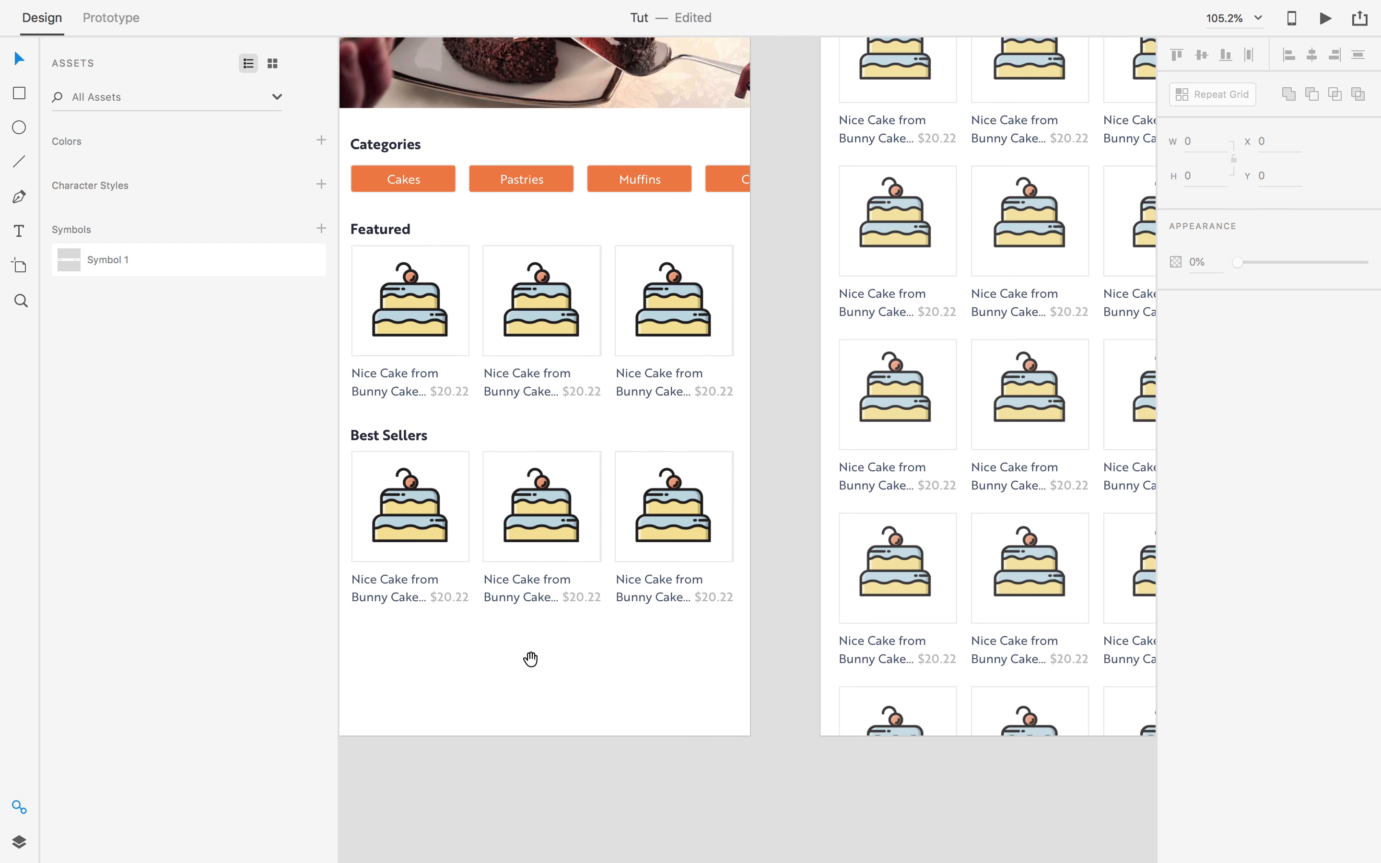
pyautogui.moveTo(805, 483)
pyautogui.mouseDown()
pyautogui.moveTo(579, 654)
pyautogui.moveTo(543, 718)
pyautogui.mouseUp()
pyautogui.click(659, 197)
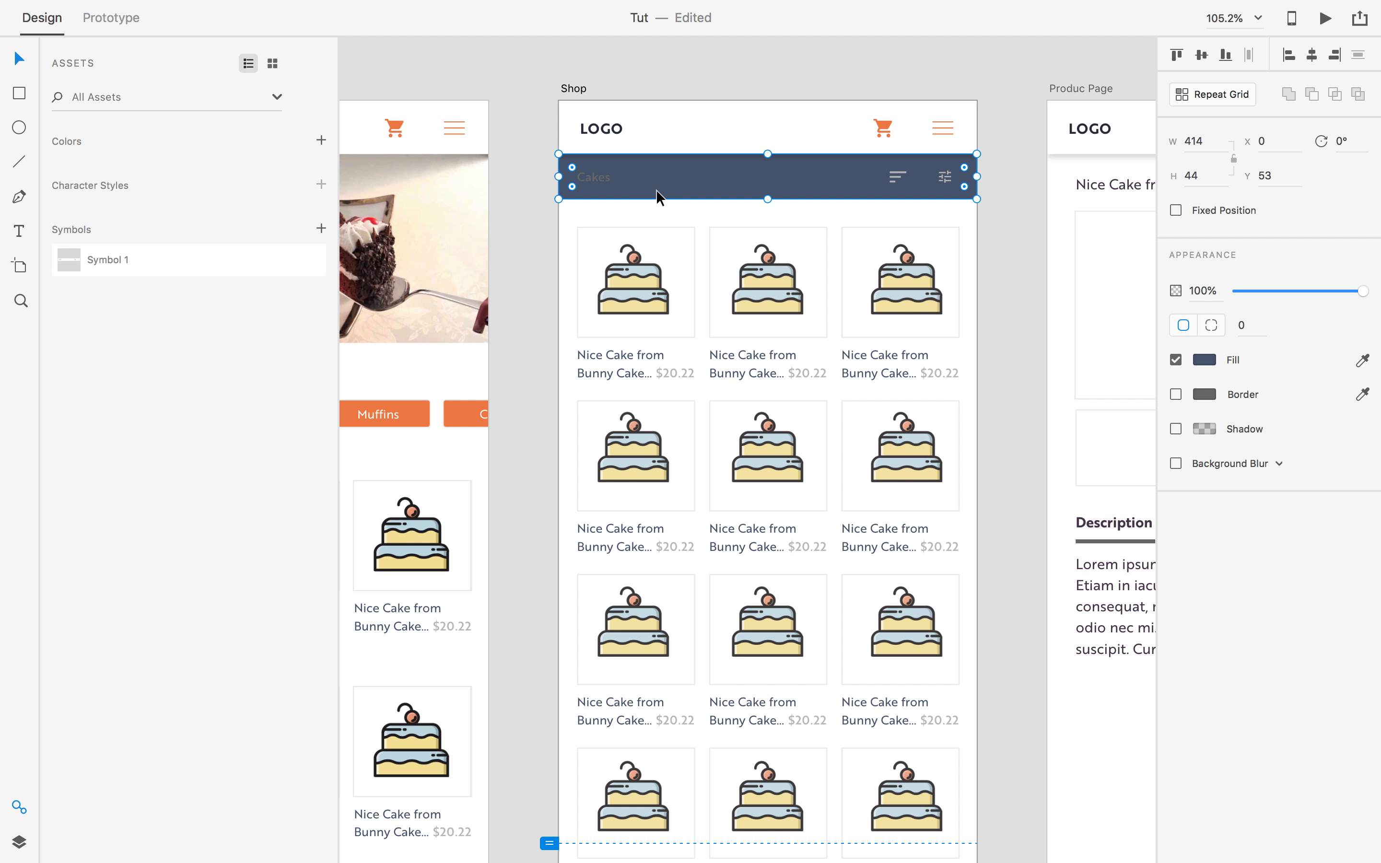
pyautogui.click(1203, 359)
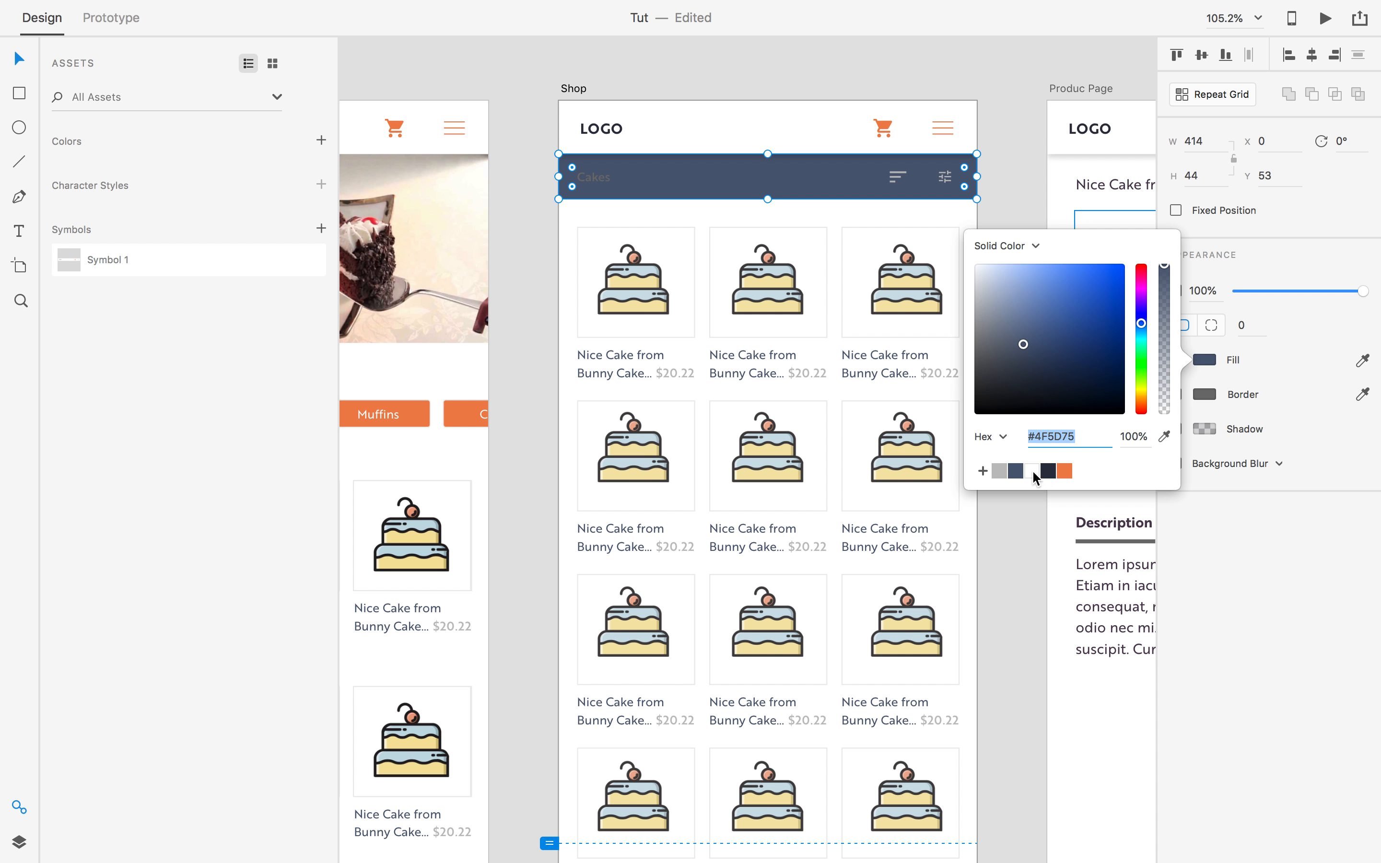
pyautogui.click(1033, 473)
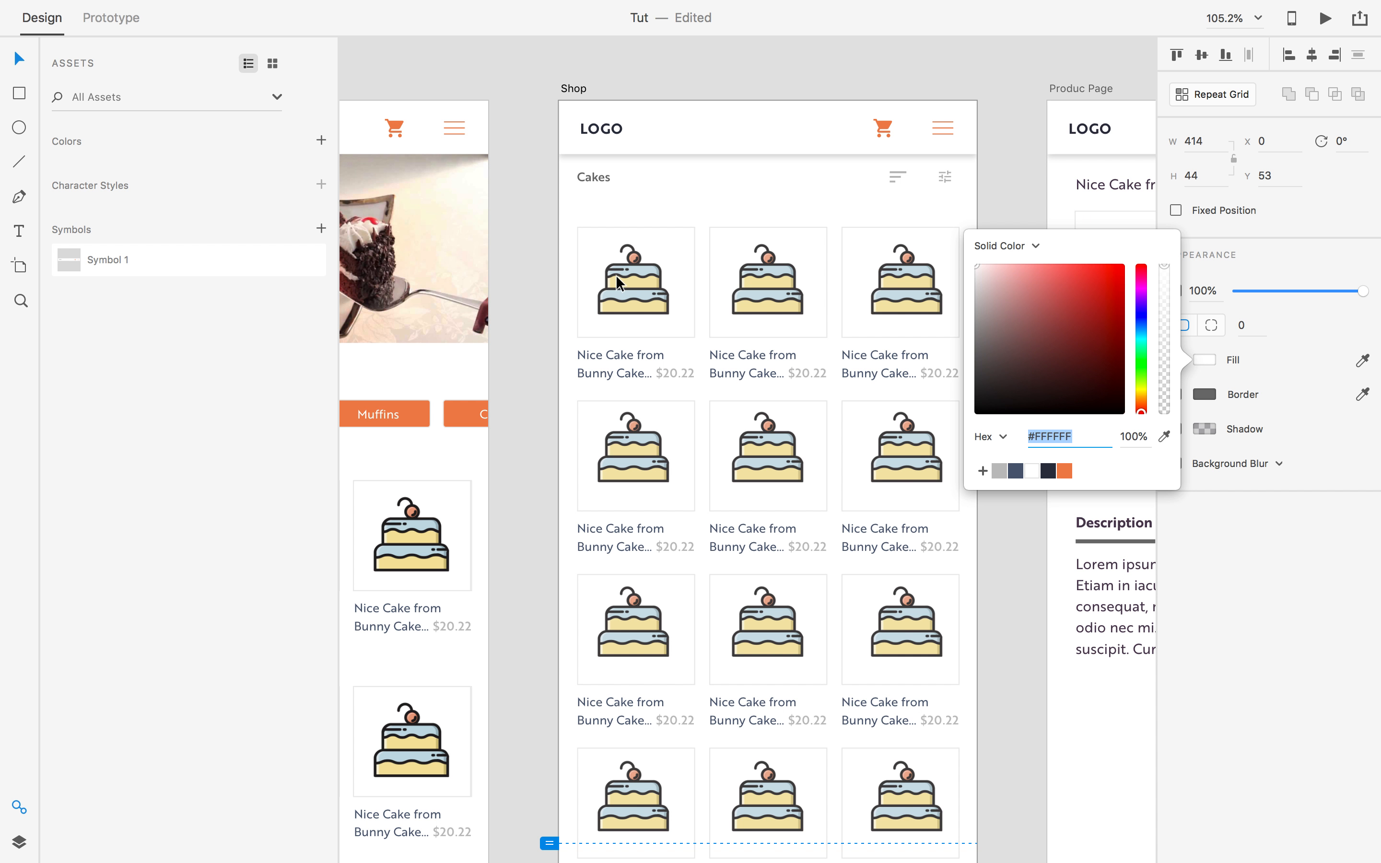
pyautogui.click(527, 219)
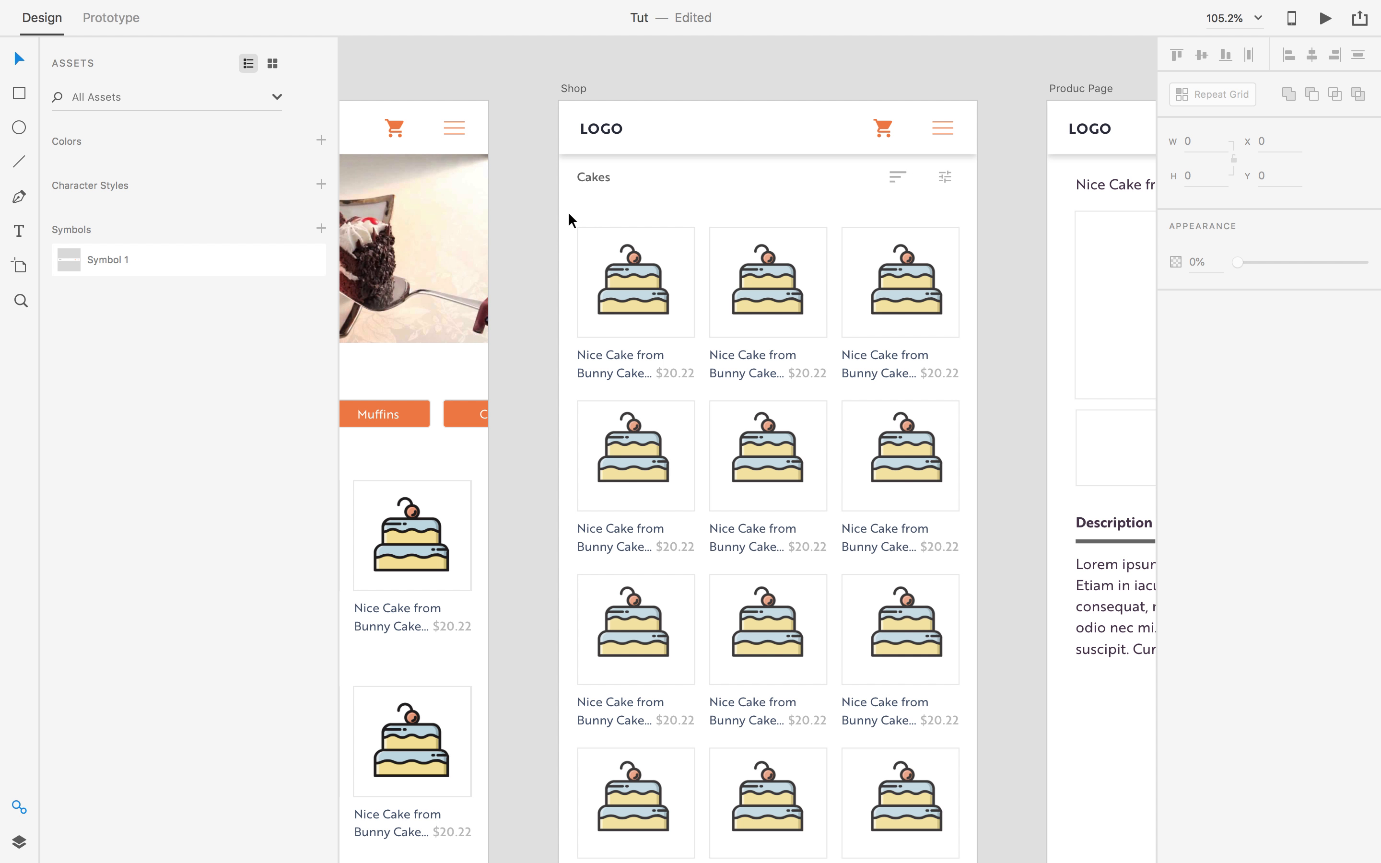
# Draw a straight horizontal Pen line about 413 wide along the lower edge of the Cakes bar, spanning the Shop artboard.
pyautogui.scroll(1, 567, 210)
pyautogui.scroll(3, 567, 200)
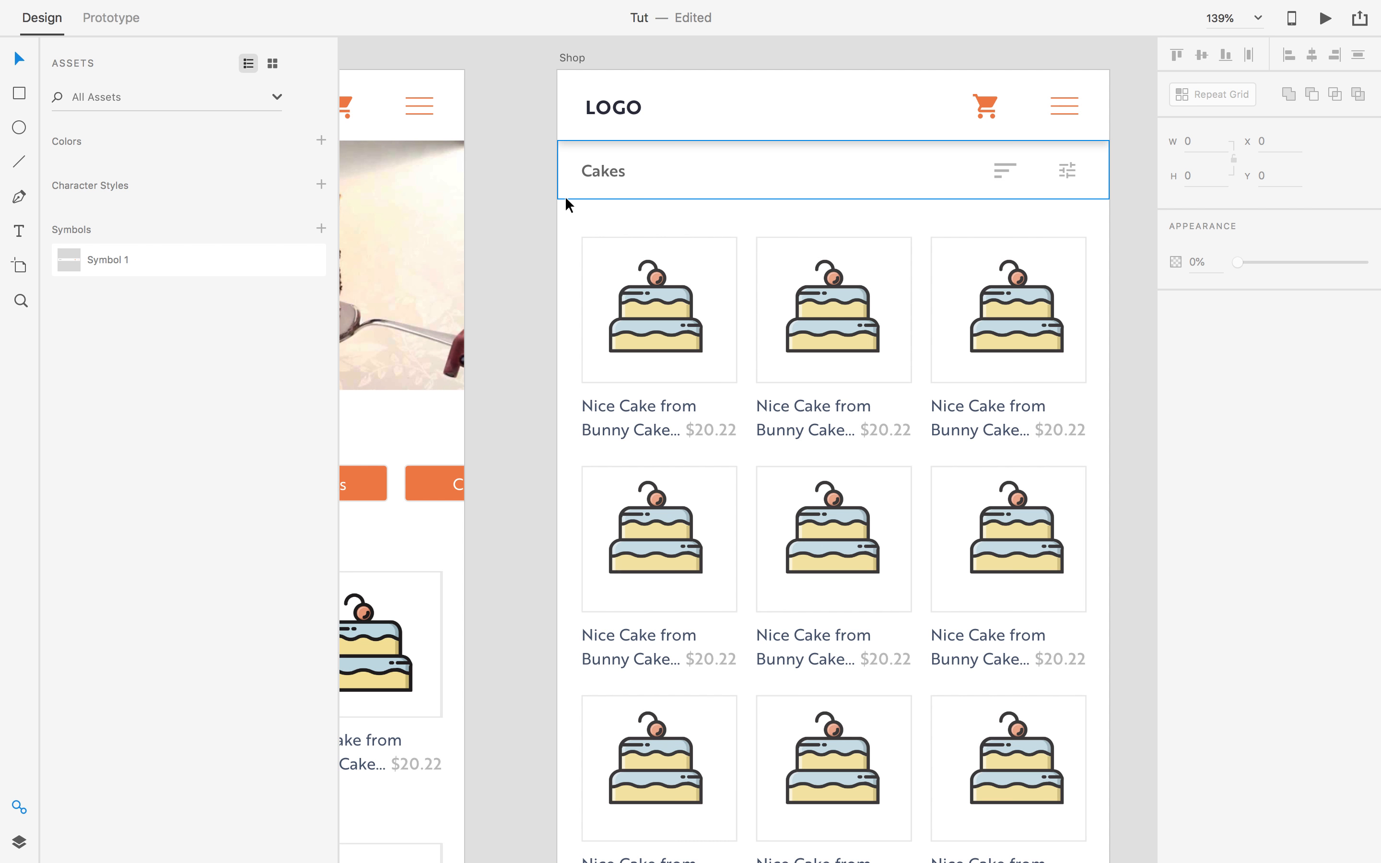
pyautogui.press('p')
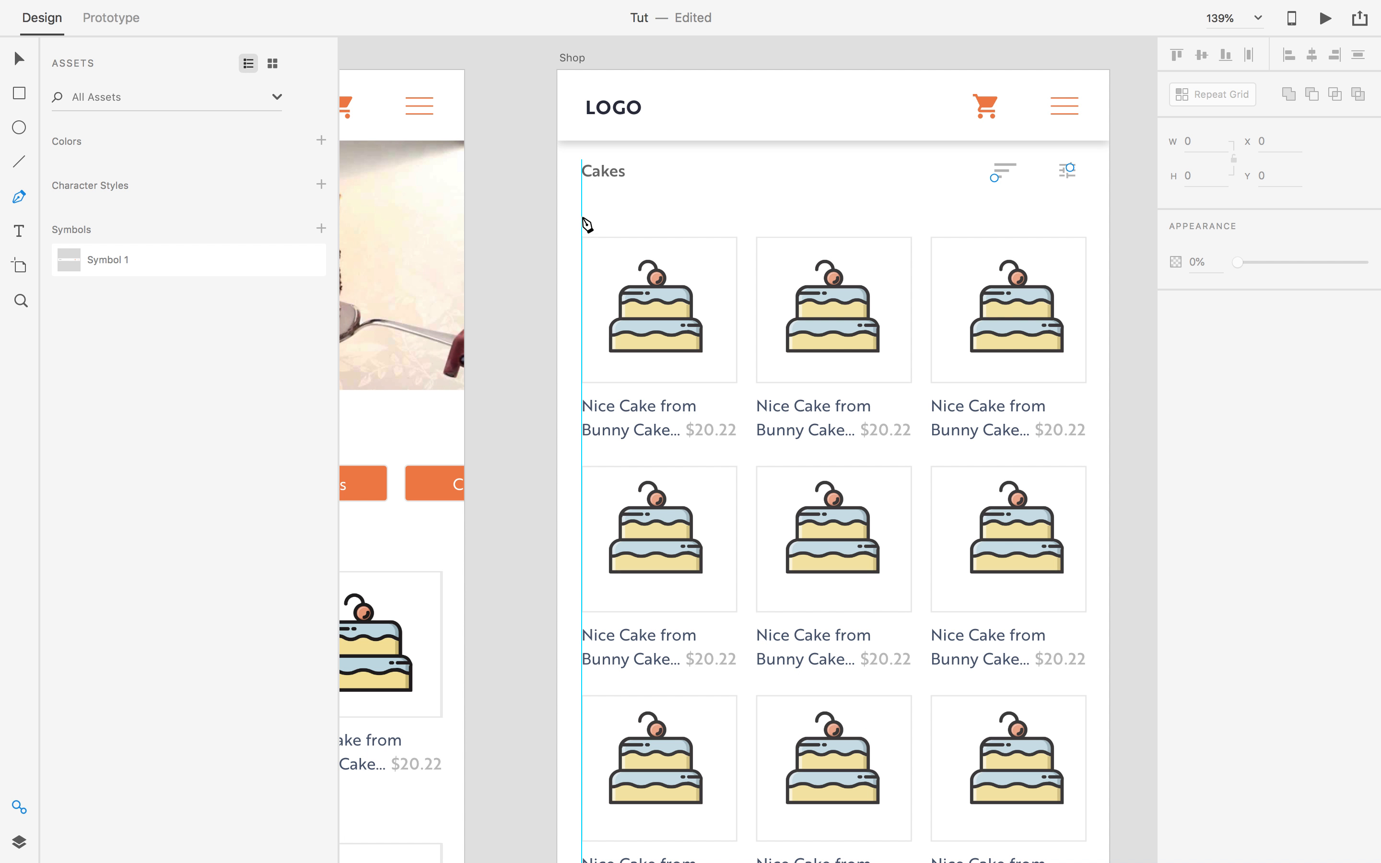
pyautogui.click(558, 199)
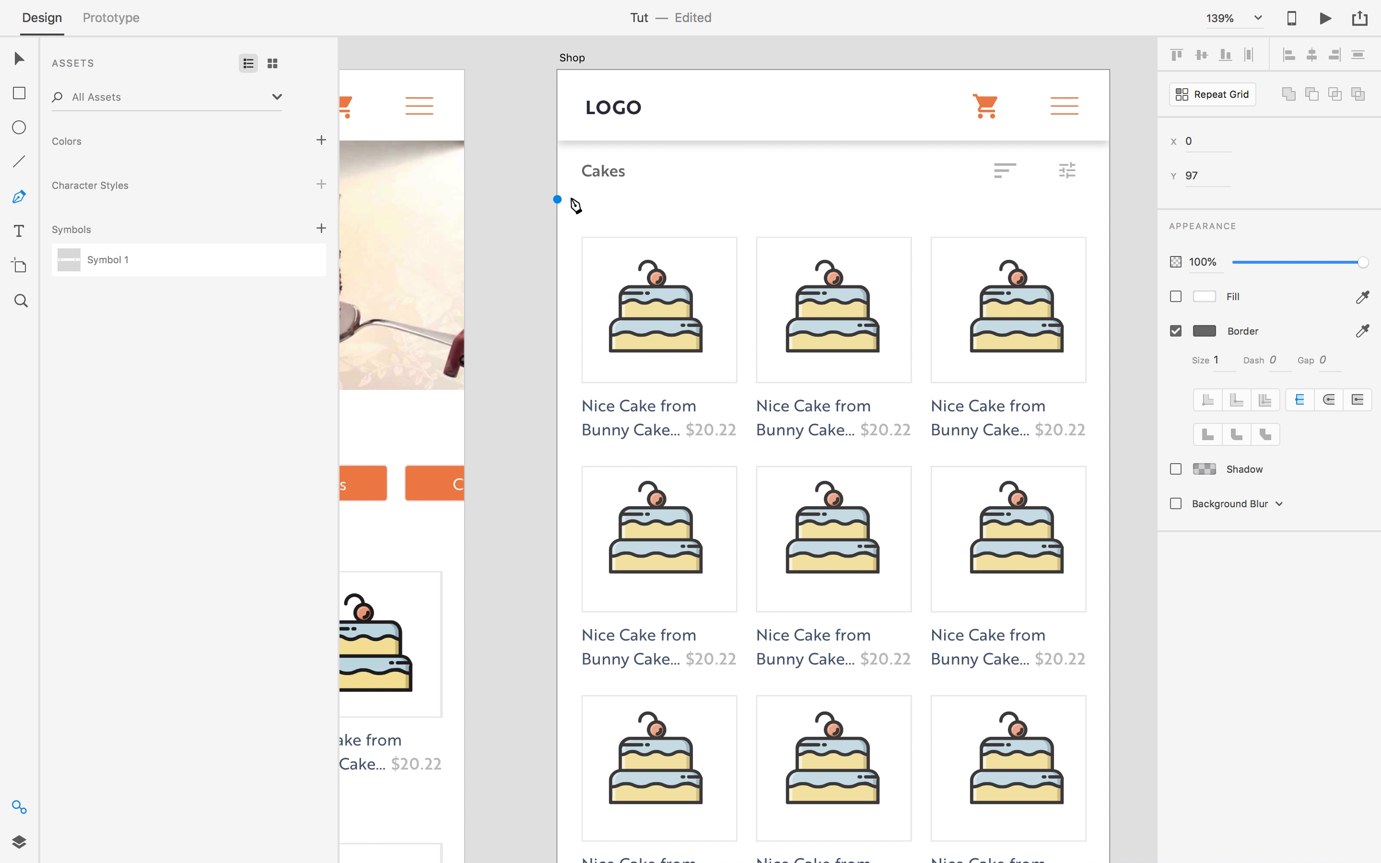
pyautogui.keyDown('shift'); pyautogui.click(1113, 224); pyautogui.keyUp('shift')
pyautogui.press('Escape')
# Set the border color of the line under the Cakes bar to the palette's light gray #BFC0C0.
pyautogui.click(732, 199)
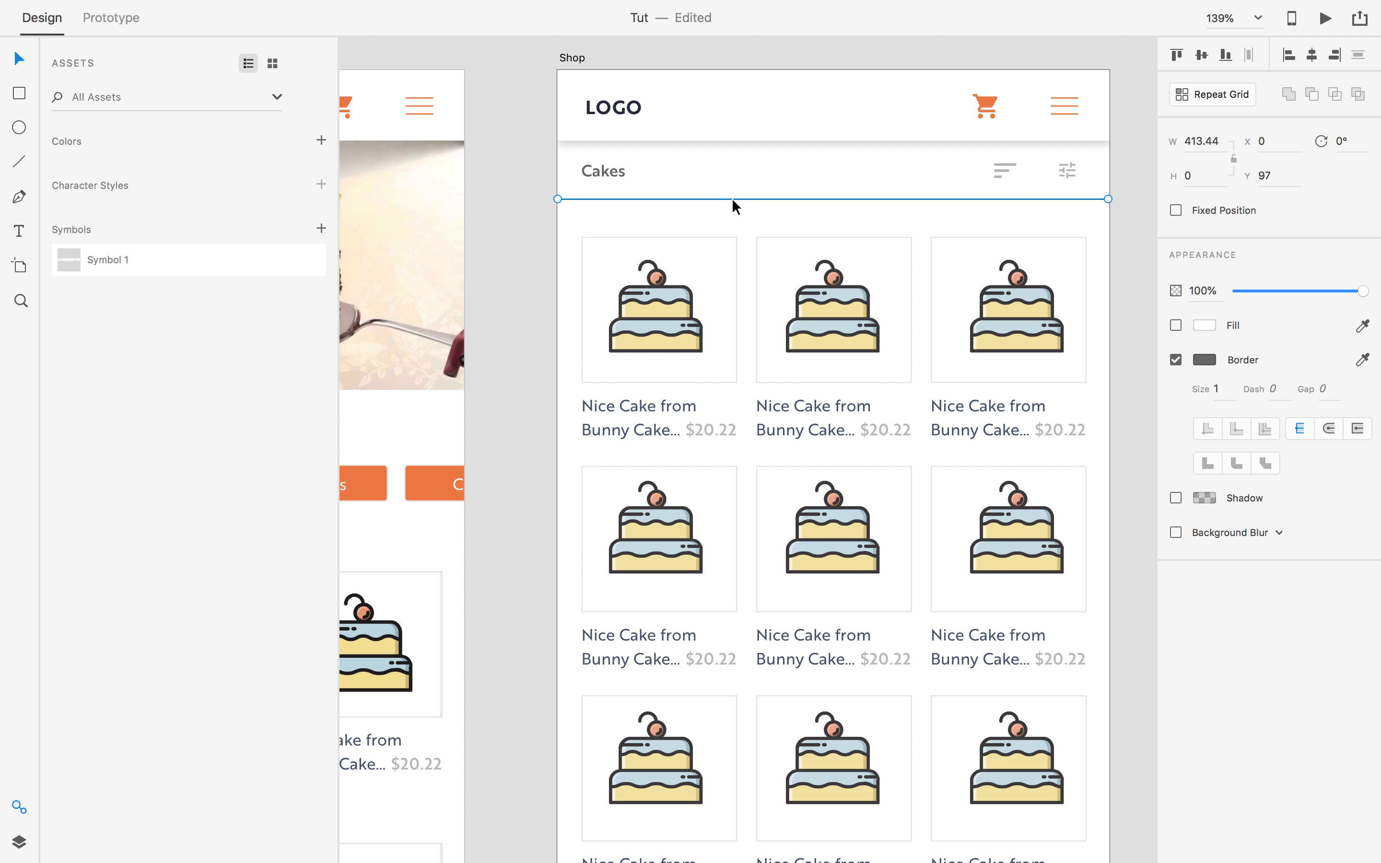
pyautogui.click(1205, 359)
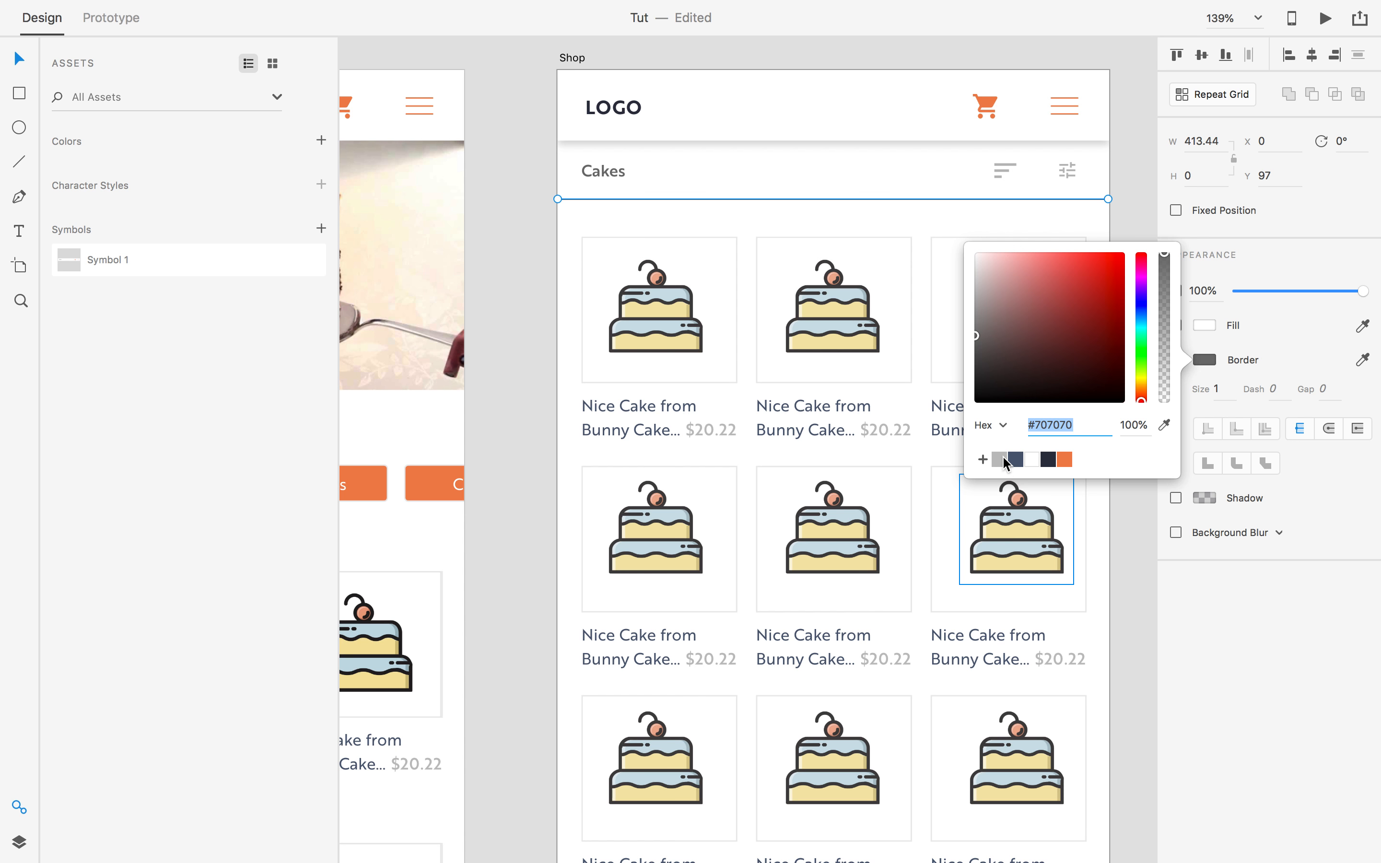
pyautogui.click(999, 460)
pyautogui.click(519, 254)
# Fill the sort and filter icons in the Cakes bar with the palette gray #BFC0C0.
pyautogui.scroll(-1, 517, 254)
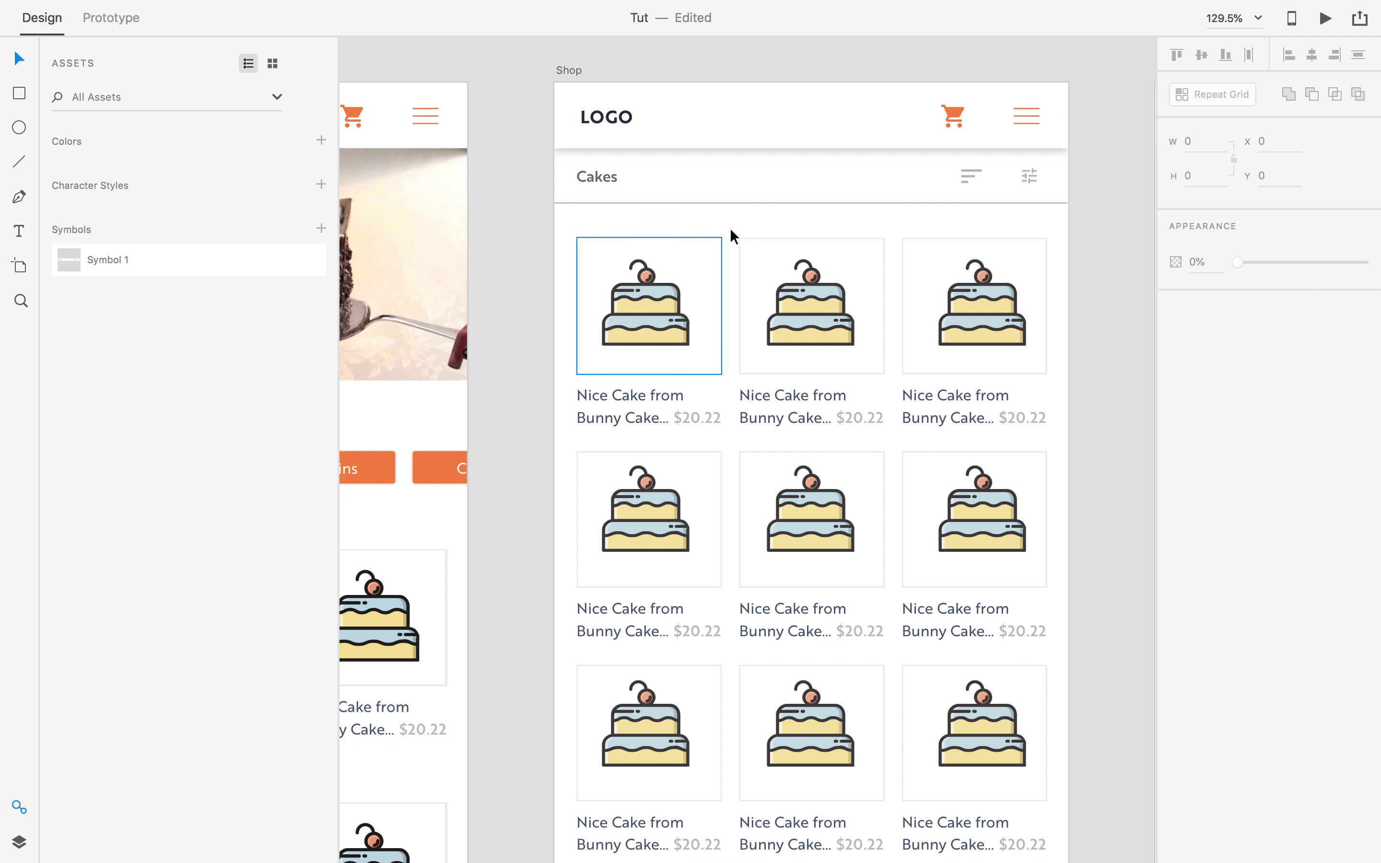
pyautogui.doubleClick(970, 177)
pyautogui.keyDown('shift'); pyautogui.click(1029, 178); pyautogui.keyUp('shift')
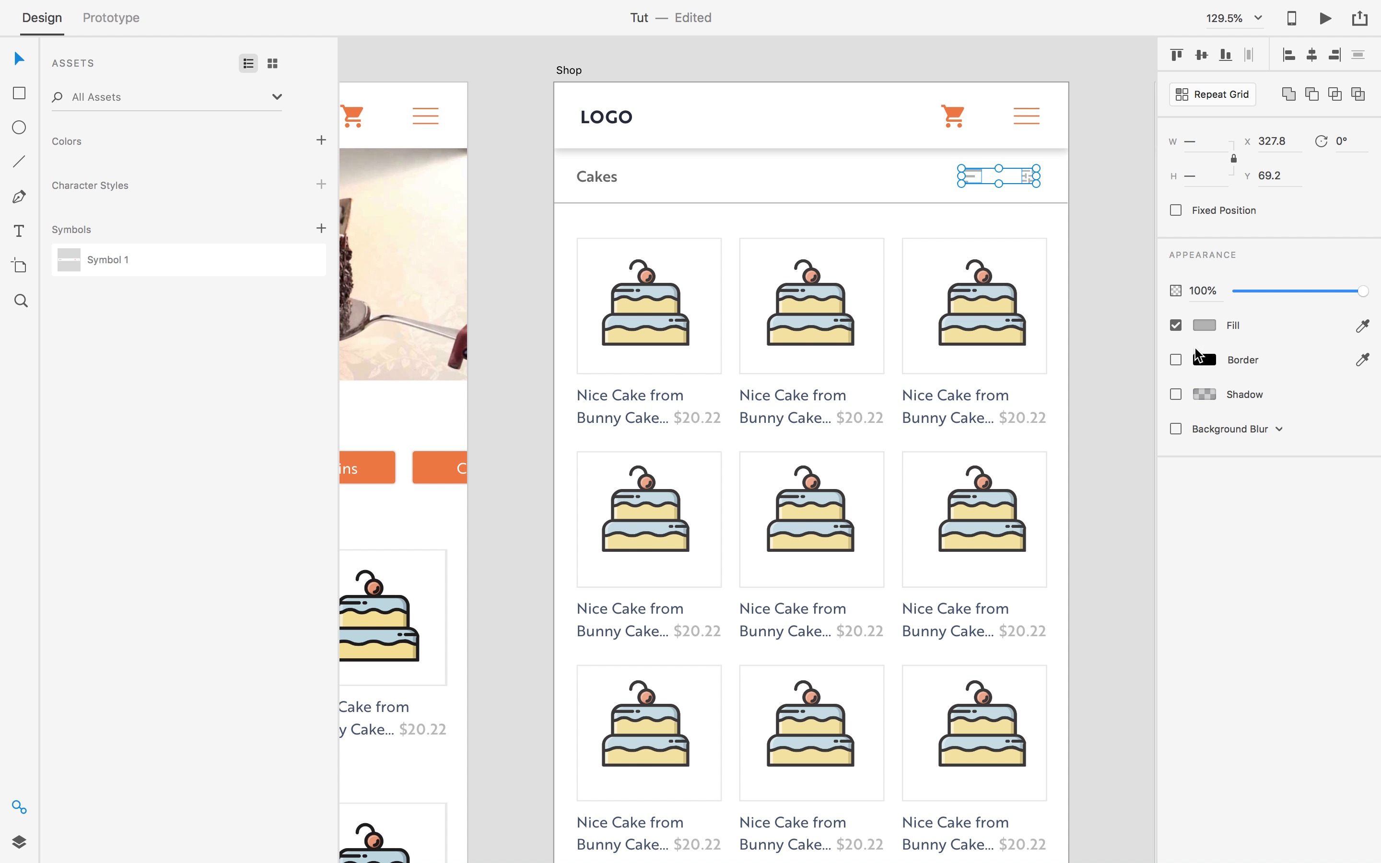
pyautogui.click(1203, 326)
pyautogui.click(1004, 437)
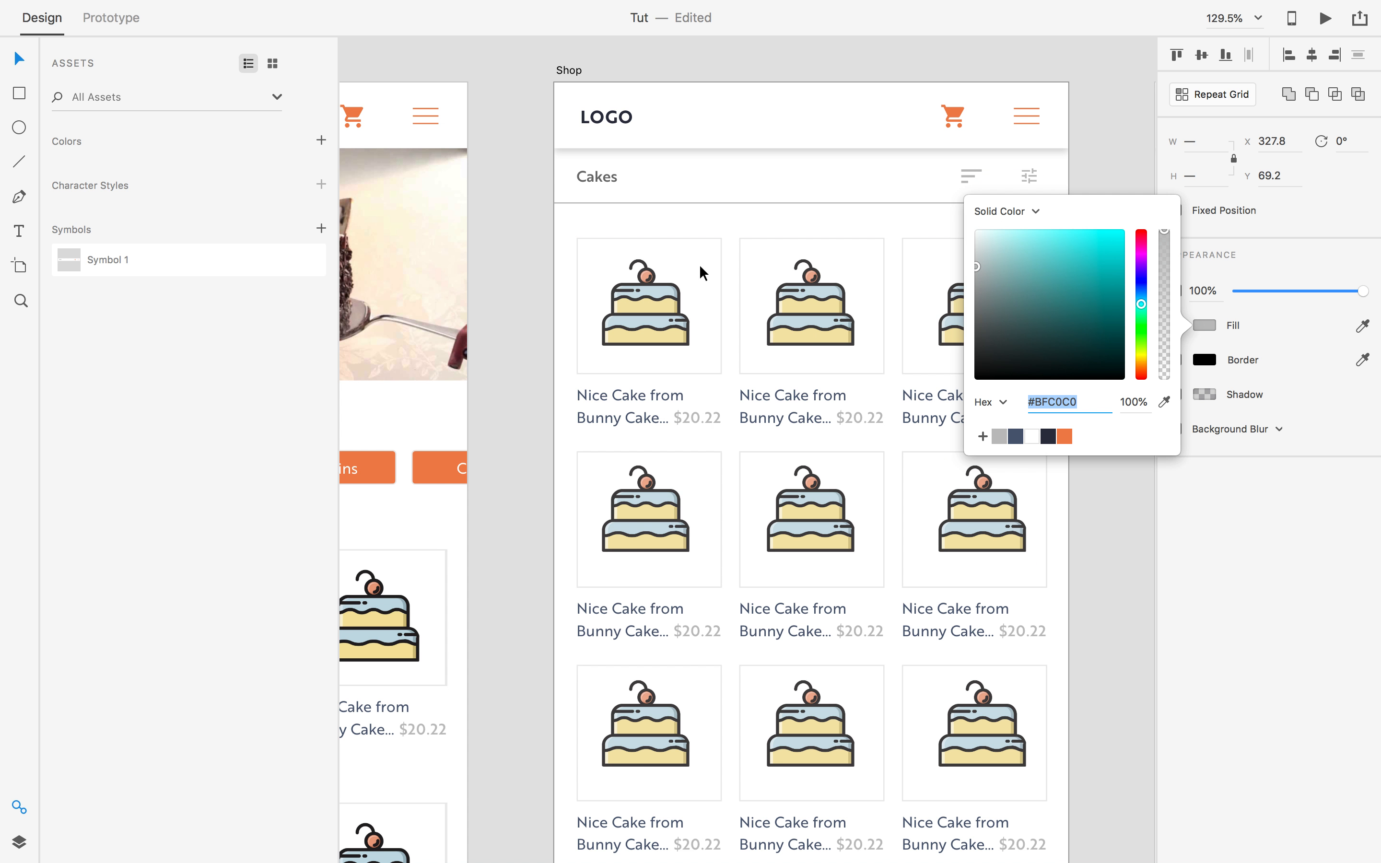
pyautogui.click(516, 254)
# Change the Cakes heading's text fill to the palette blue #4F5D75.
pyautogui.doubleClick(612, 182)
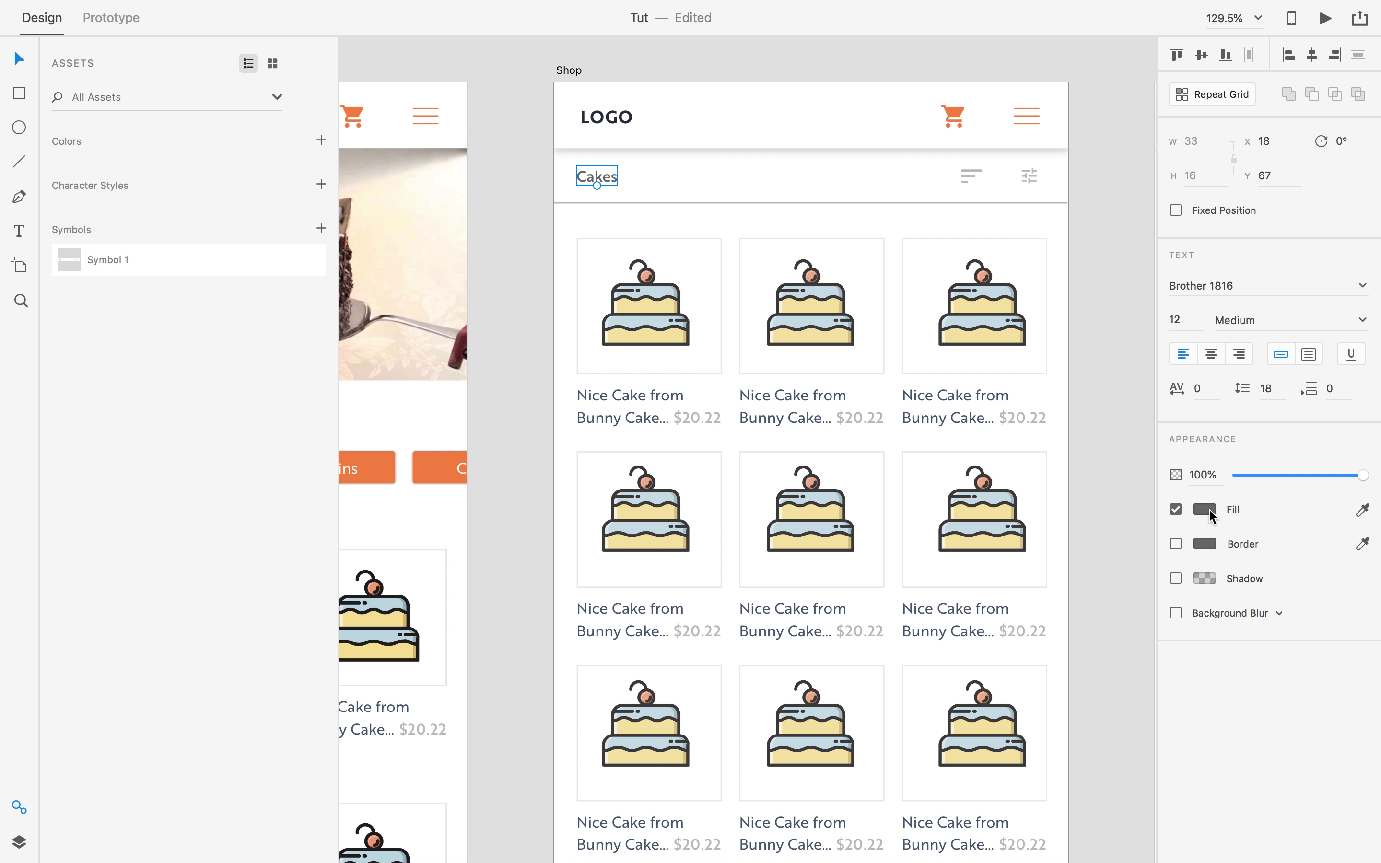
pyautogui.click(1204, 509)
pyautogui.click(1014, 609)
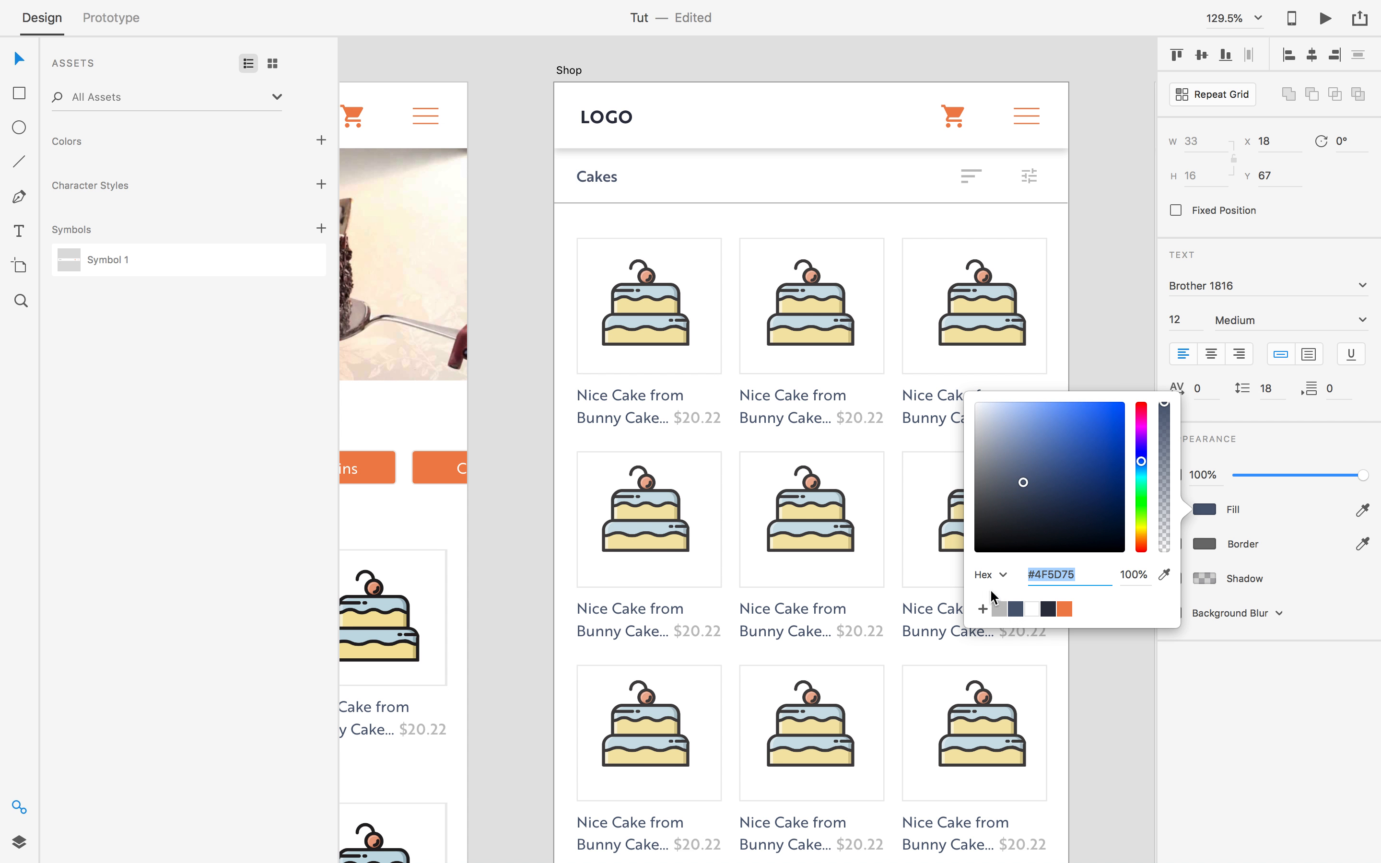
pyautogui.click(528, 335)
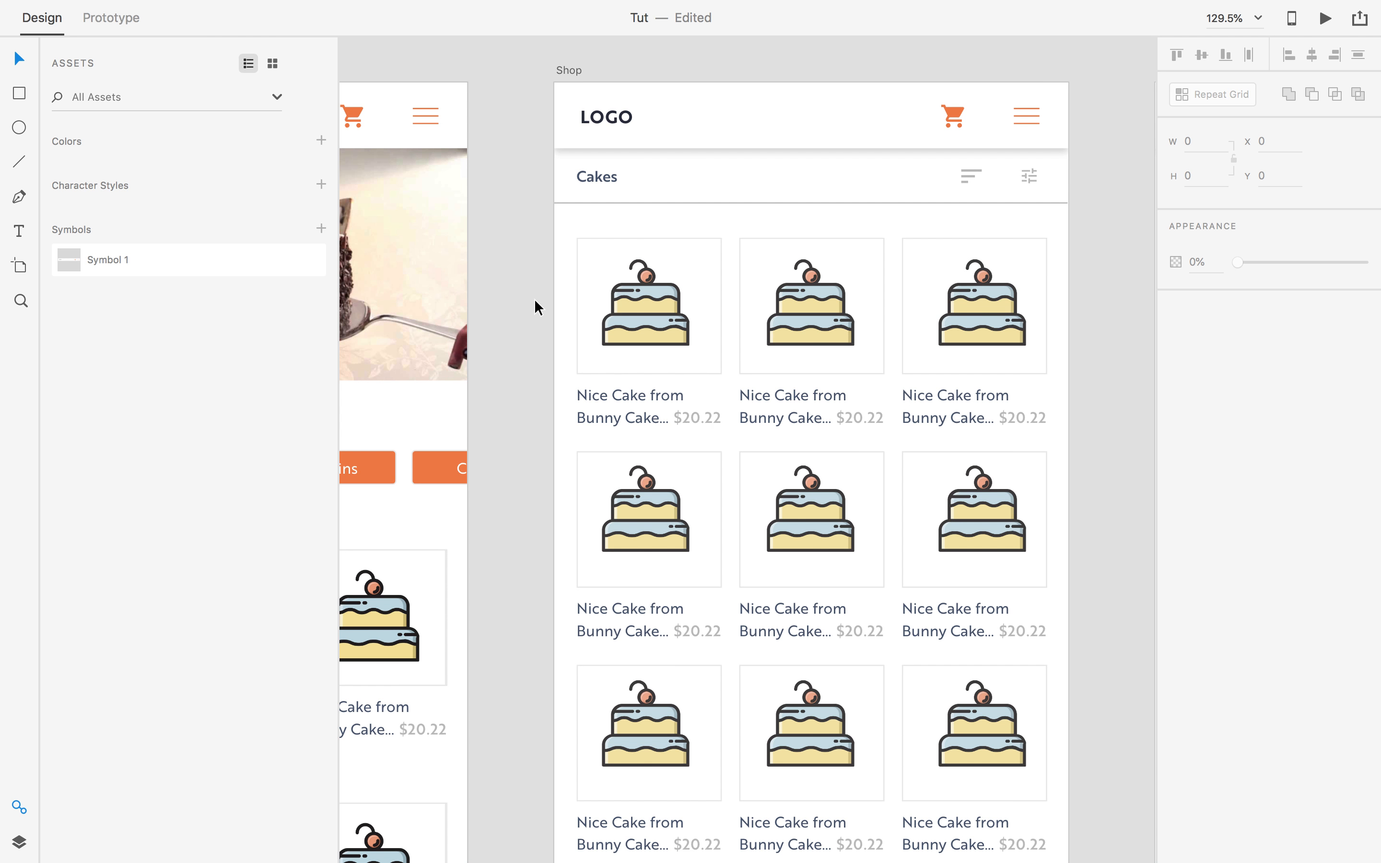
# Set the border color of the line under the Cakes bar to the palette blue #4F5D75.
pyautogui.scroll(1, 535, 299)
pyautogui.click(704, 199)
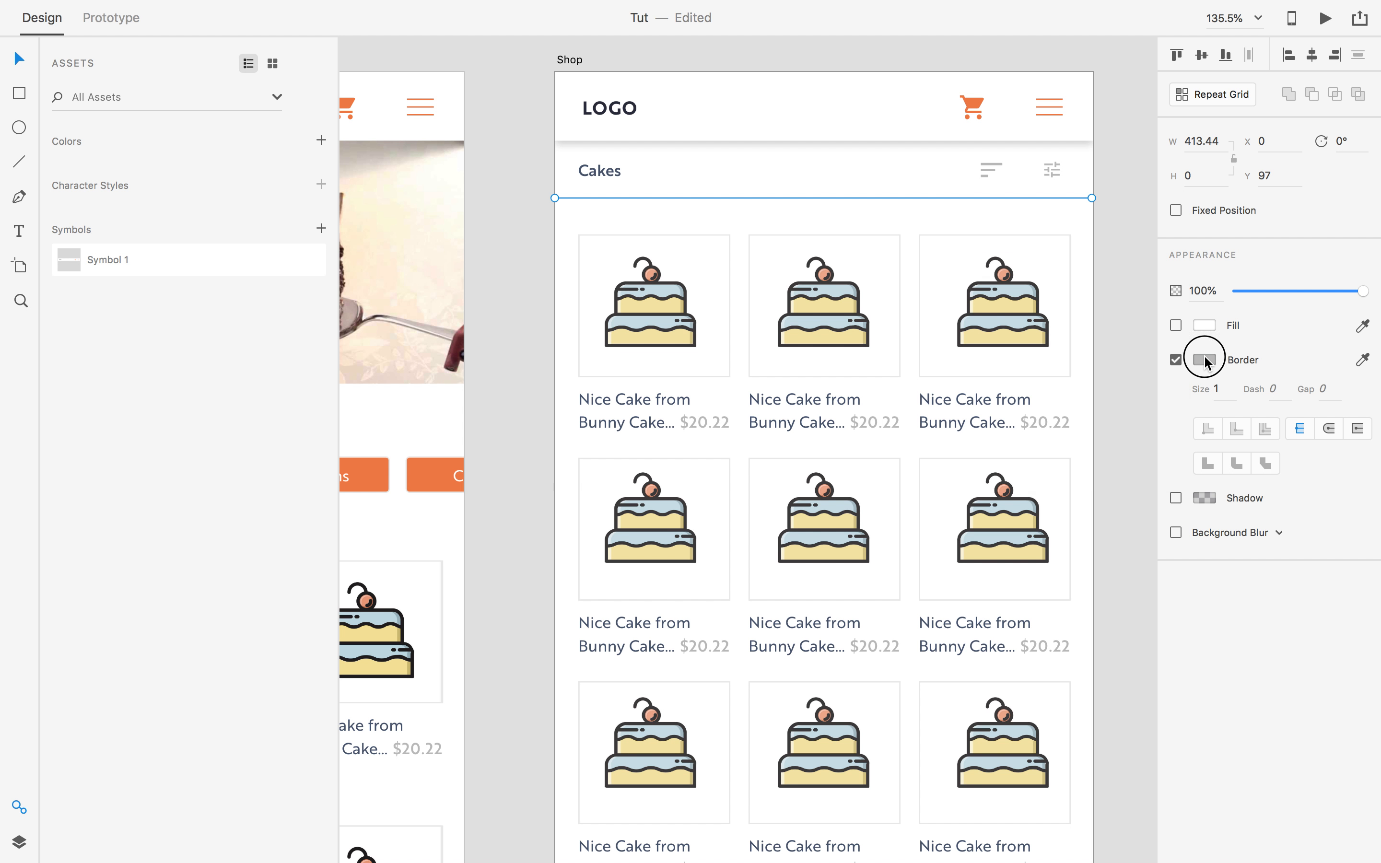
pyautogui.click(1205, 360)
pyautogui.click(1017, 460)
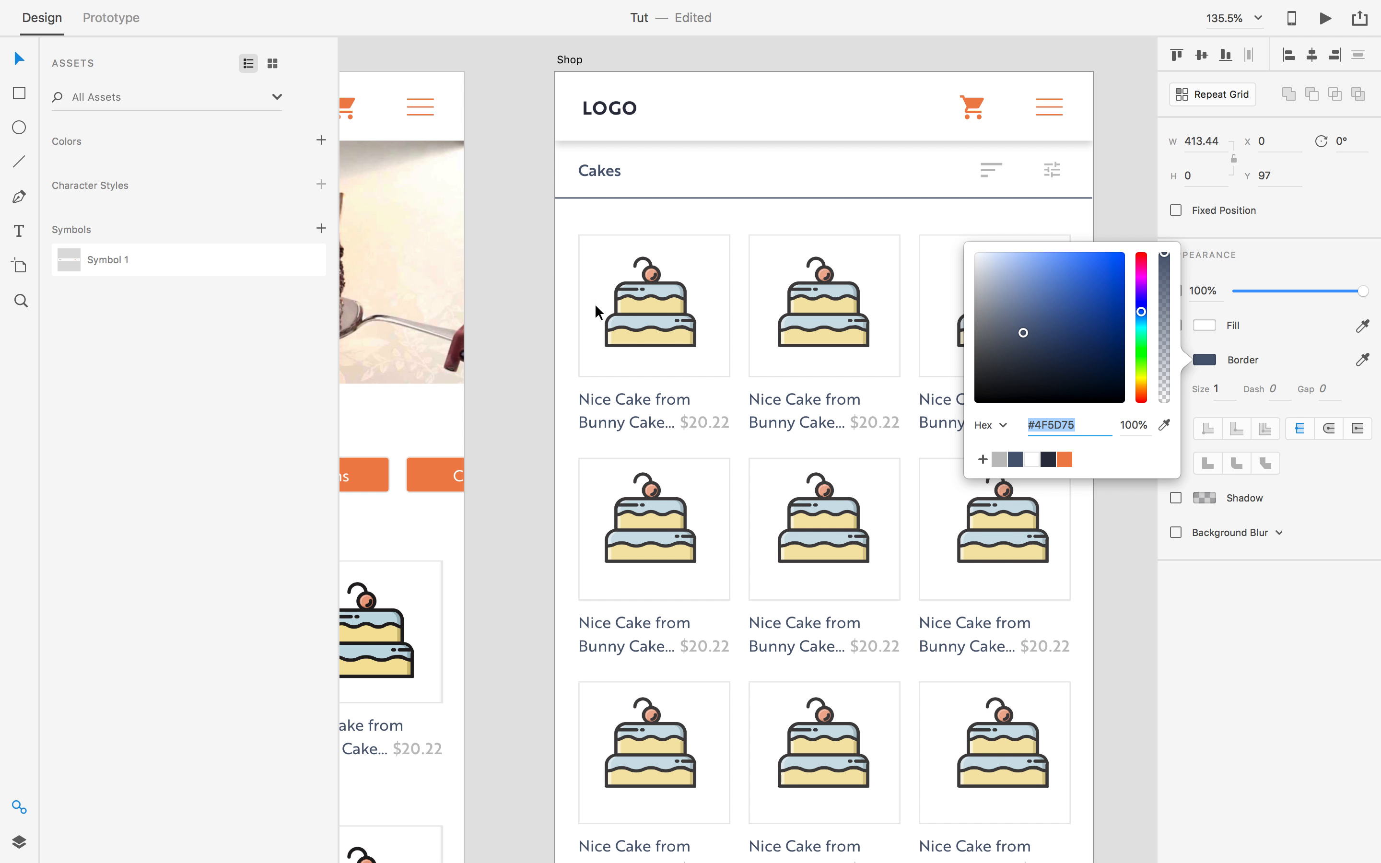
pyautogui.click(493, 276)
# Turn the line under the Cakes bar into a dashed line by adjusting its border's dash and gap.
pyautogui.scroll(-1, 516, 265)
pyautogui.scroll(1, 585, 231)
pyautogui.click(666, 198)
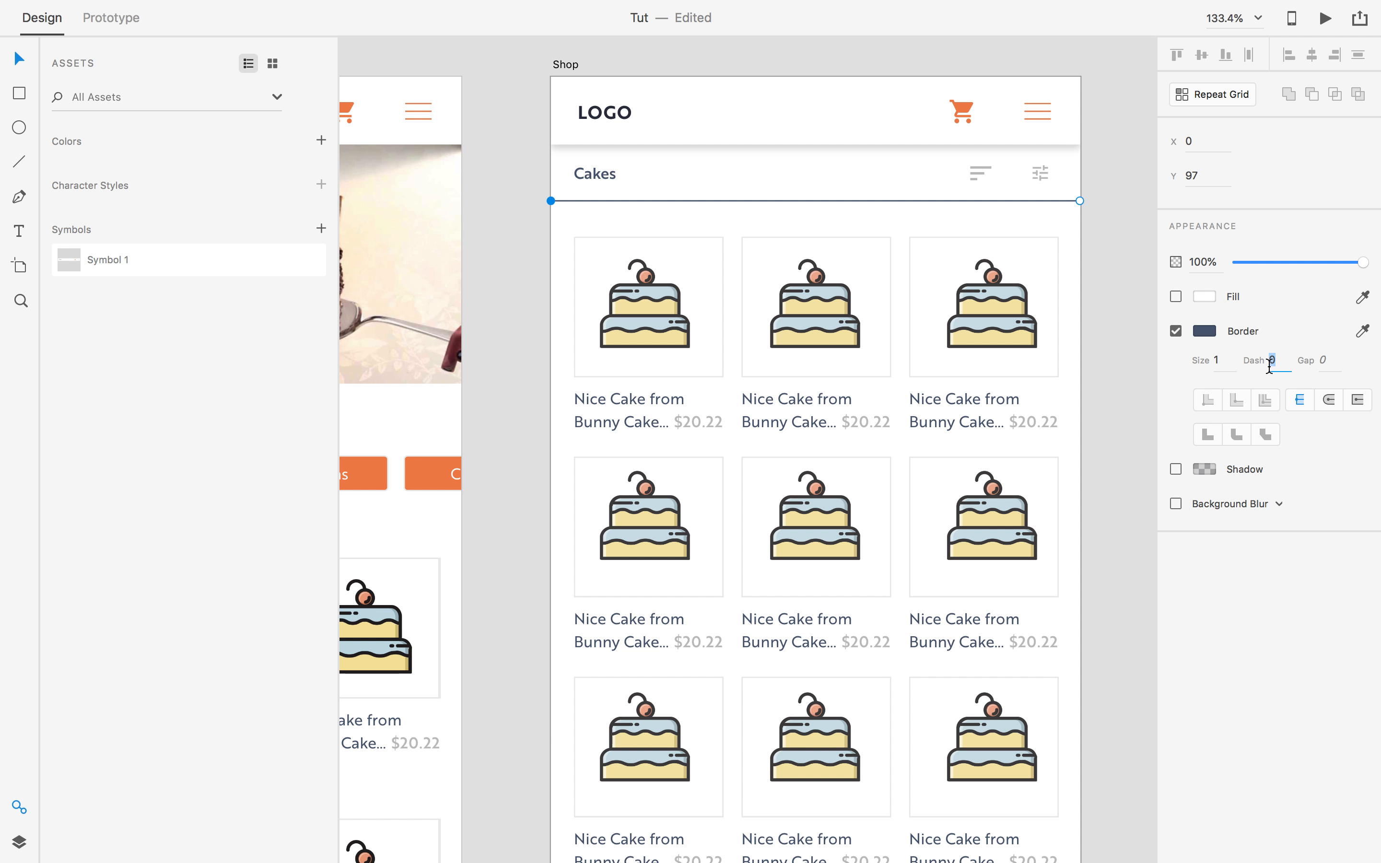
pyautogui.press('Tab')
pyautogui.write('1')
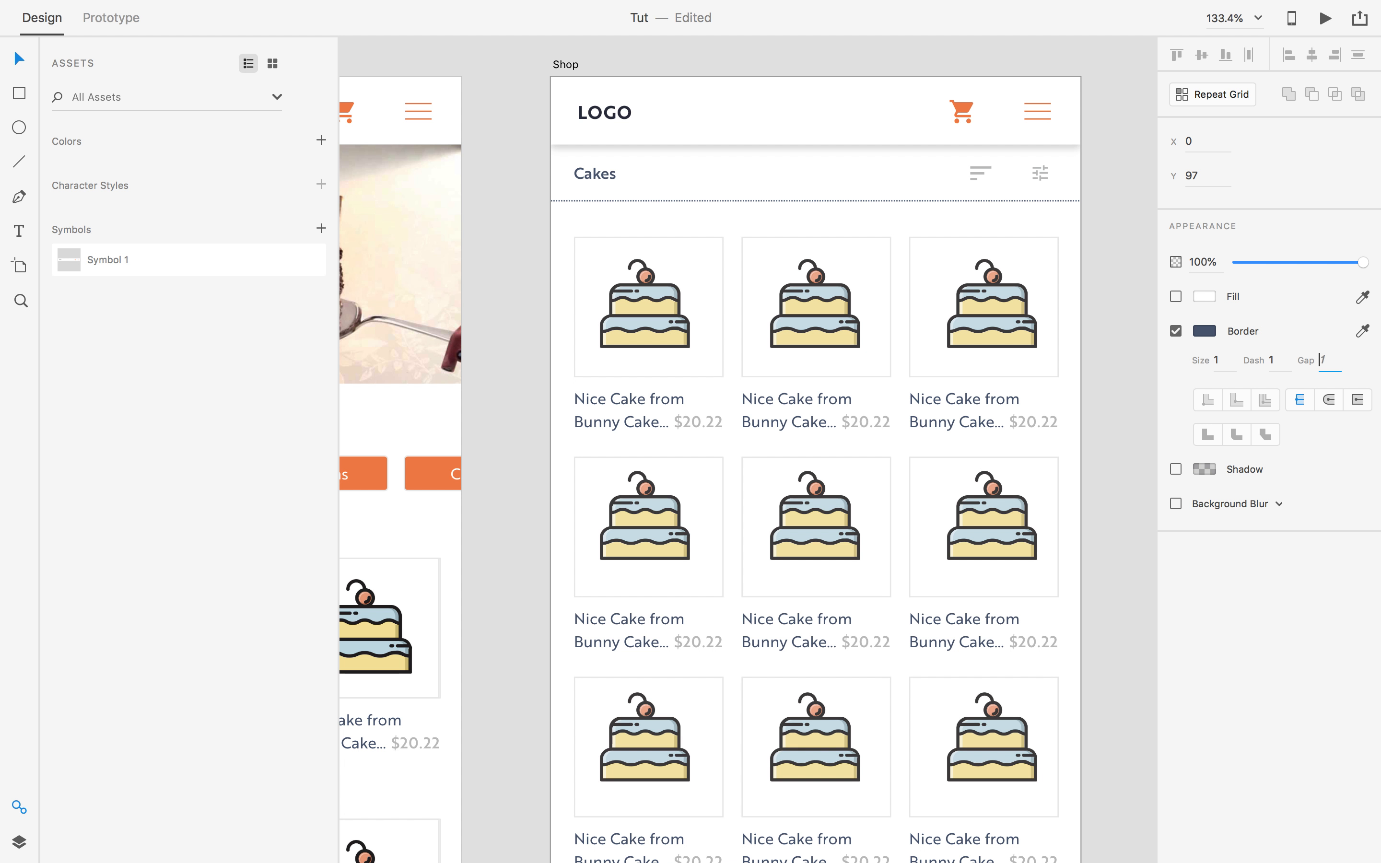
pyautogui.click(1273, 360)
pyautogui.press('Tab')
pyautogui.click(1111, 228)
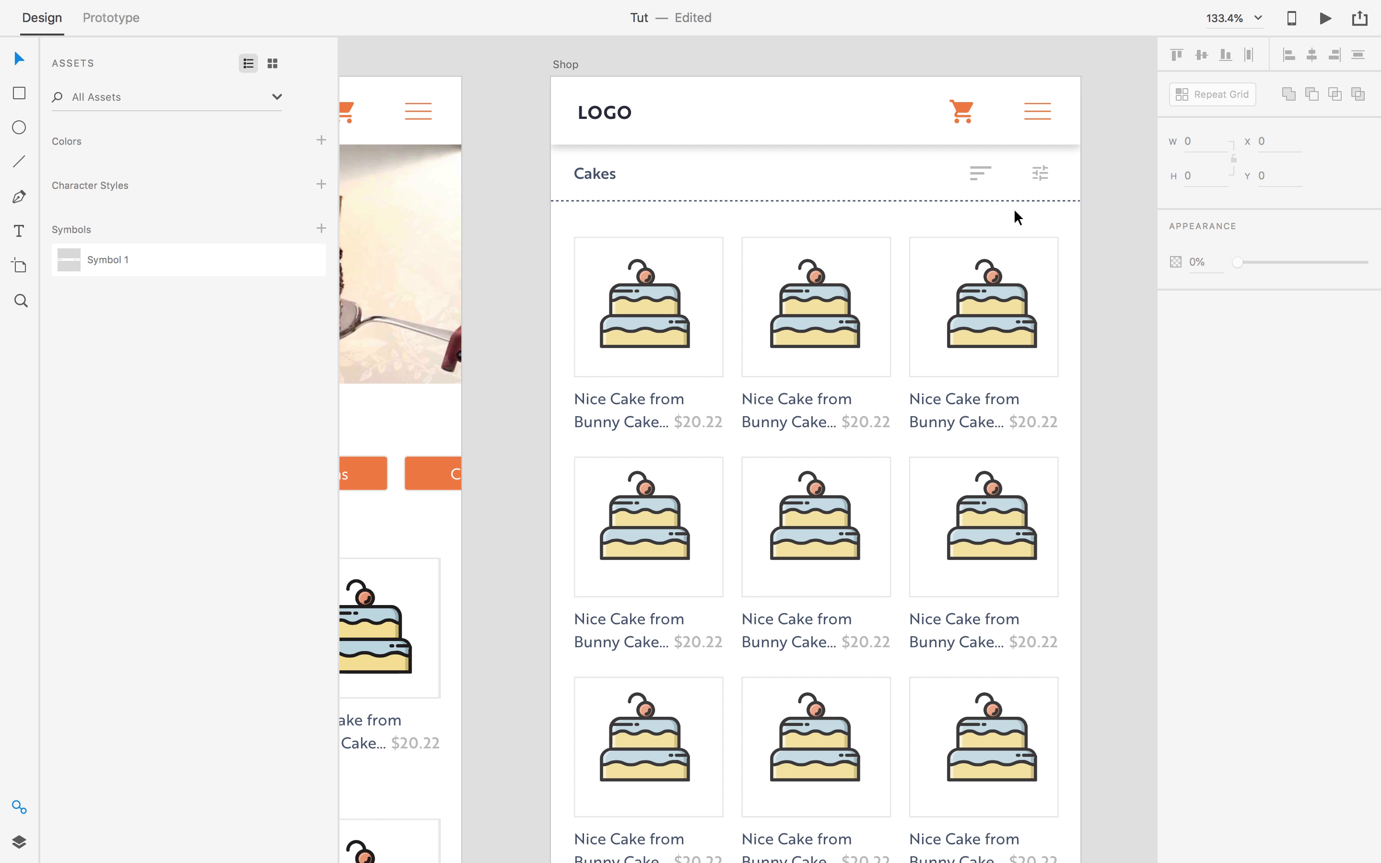
# Lower the opacity of the dashed line under the Cakes bar to about 62%.
pyautogui.click(1003, 202)
pyautogui.moveTo(1366, 292); pyautogui.dragTo(1315, 290)
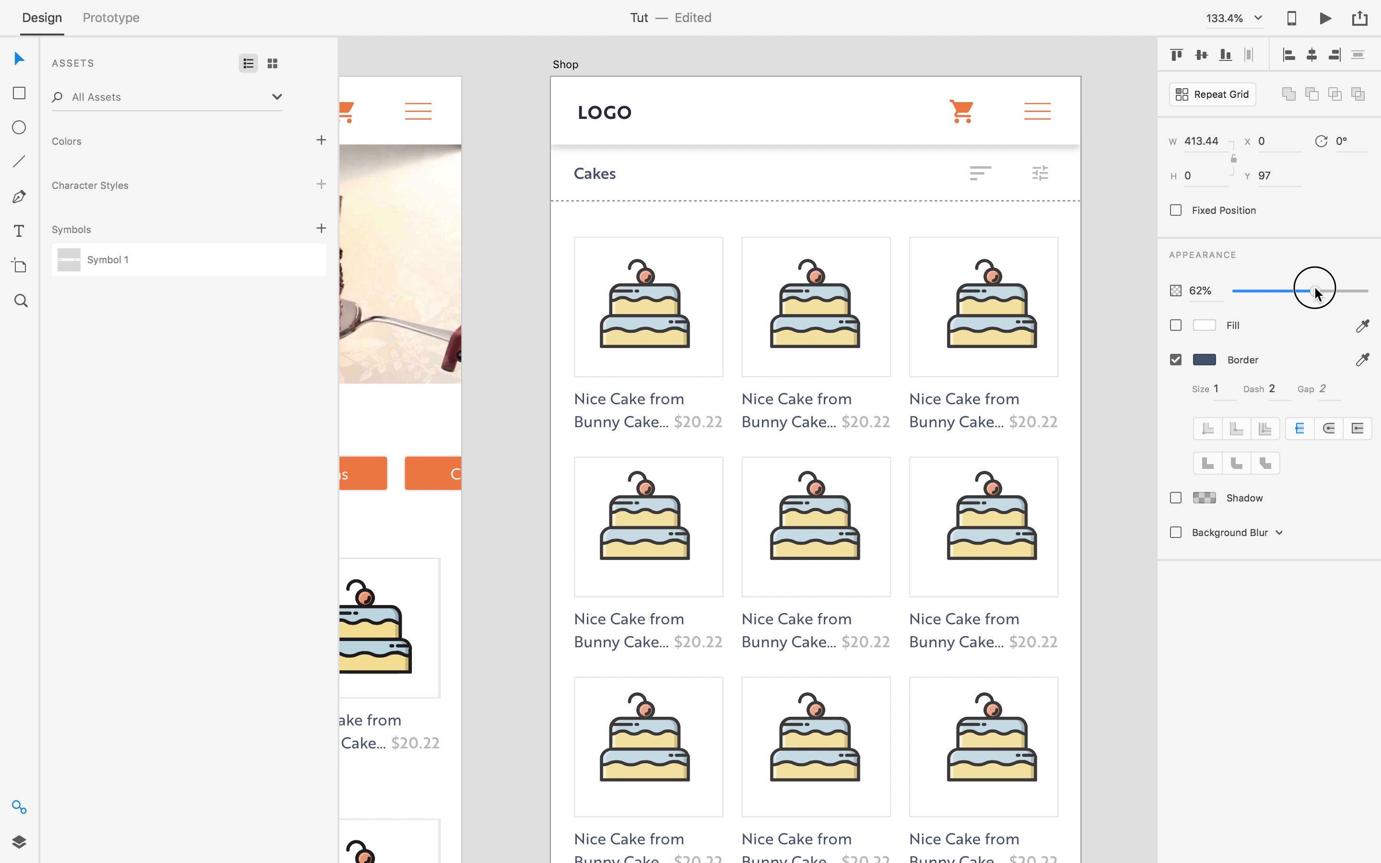
pyautogui.click(1095, 285)
# Set the text fill of the Produc Page title "Nice Cake from Bunny Cakes" to the palette blue #4F5D75.
pyautogui.scroll(-1, 1095, 286)
pyautogui.press('space')
pyautogui.moveTo(1091, 298); pyautogui.dragTo(810, 244)
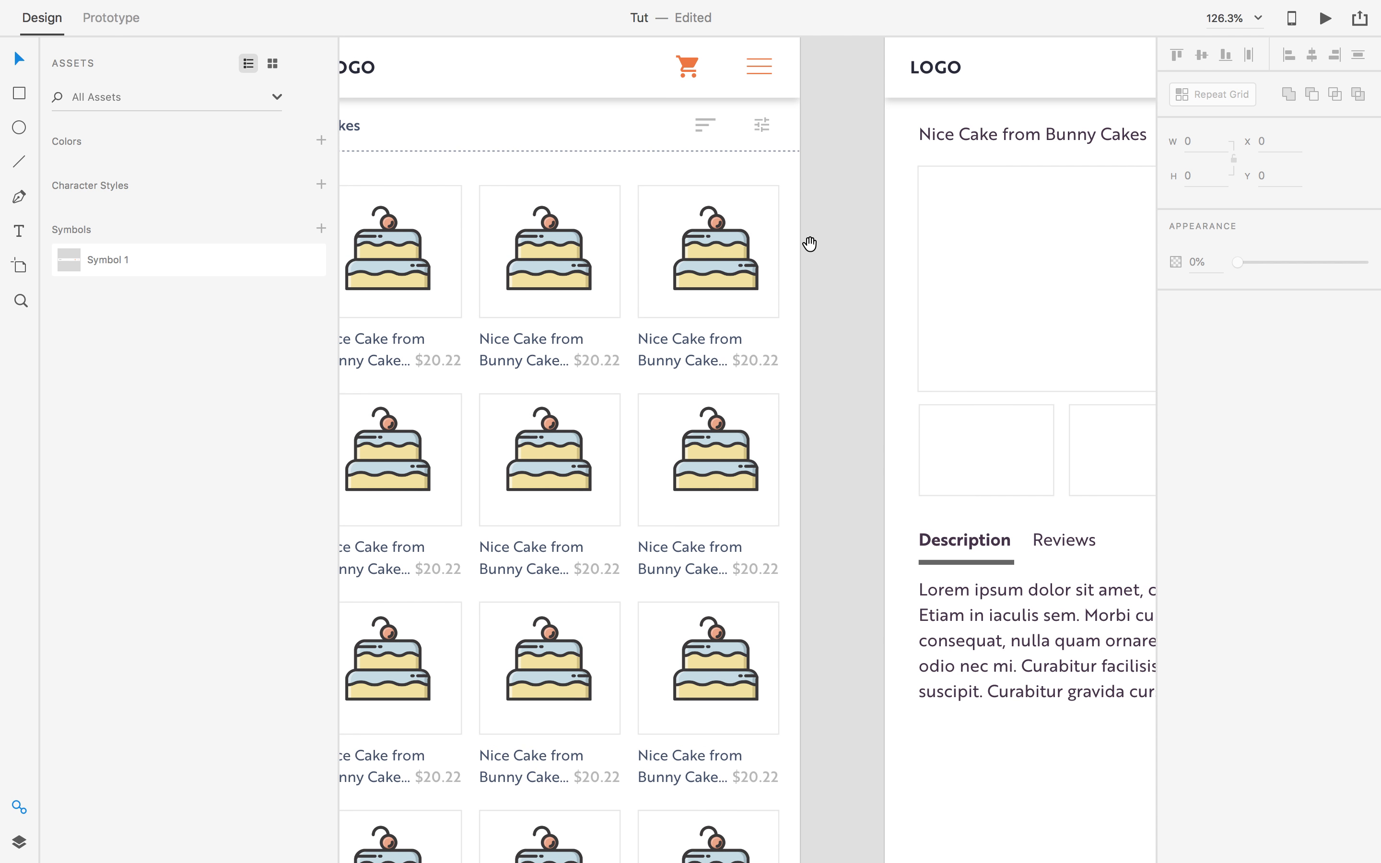
pyautogui.moveTo(867, 361); pyautogui.dragTo(552, 451)
pyautogui.scroll(-3, 552, 451)
pyautogui.moveTo(561, 515); pyautogui.dragTo(650, 440)
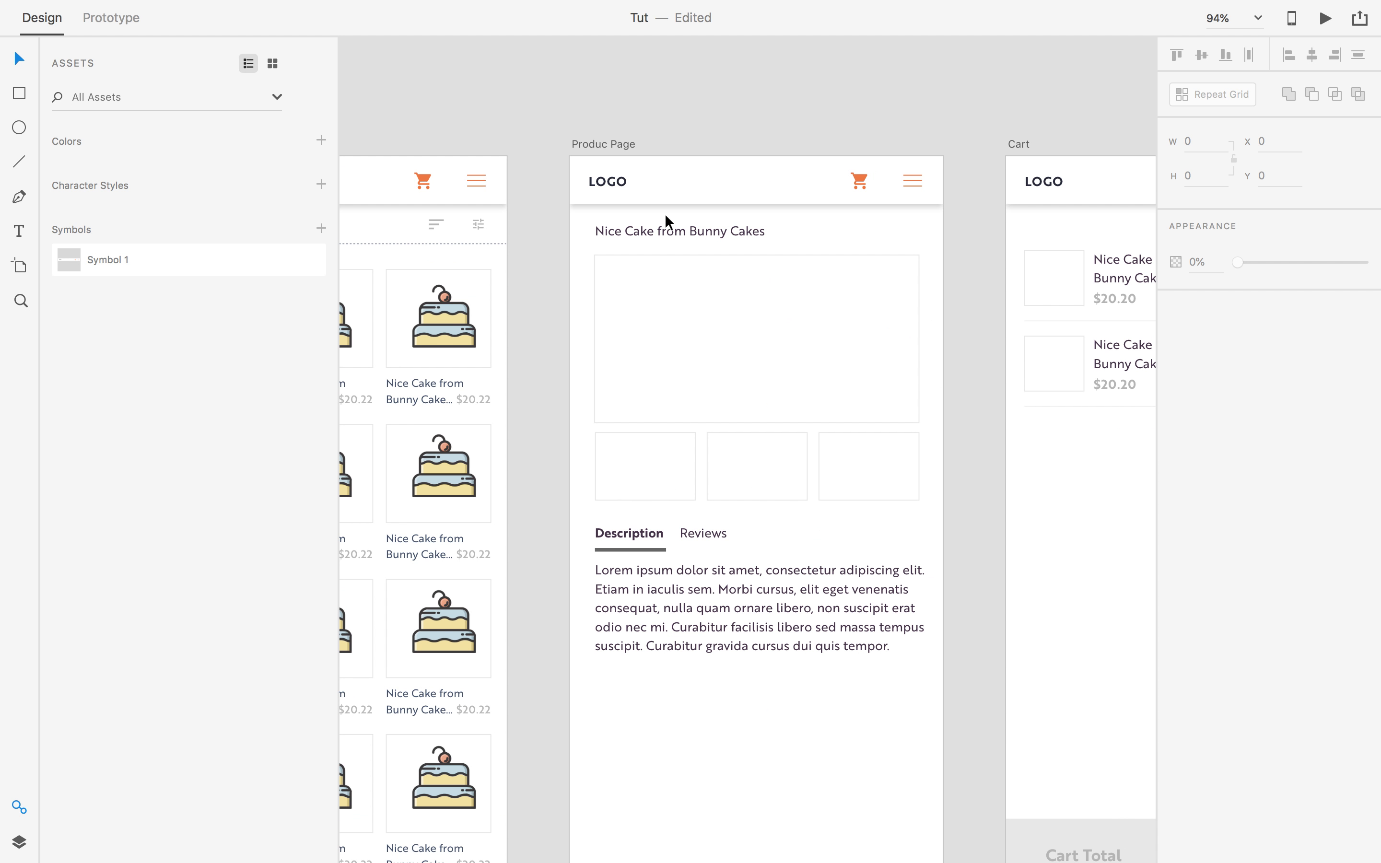
pyautogui.click(657, 231)
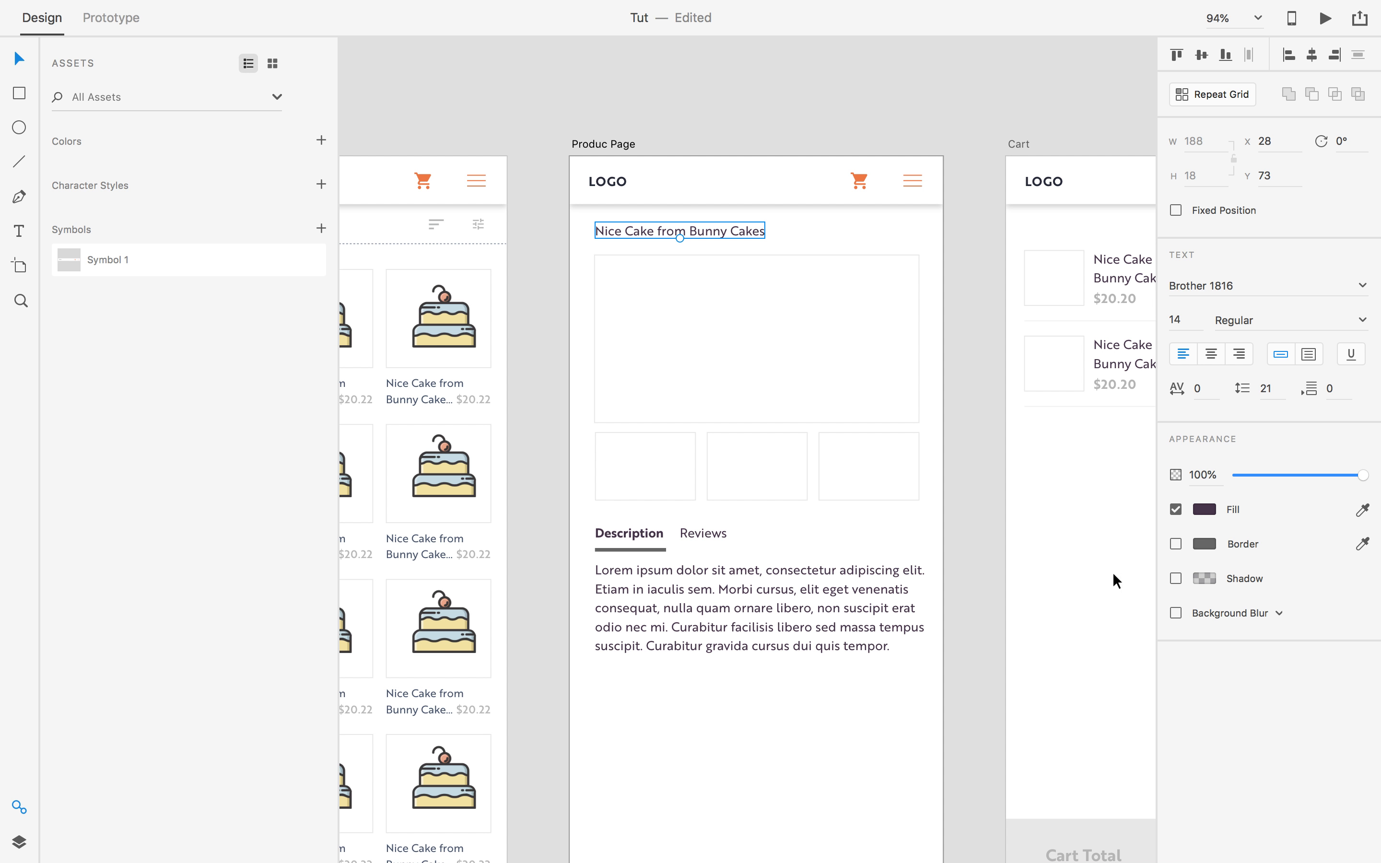
pyautogui.click(1206, 509)
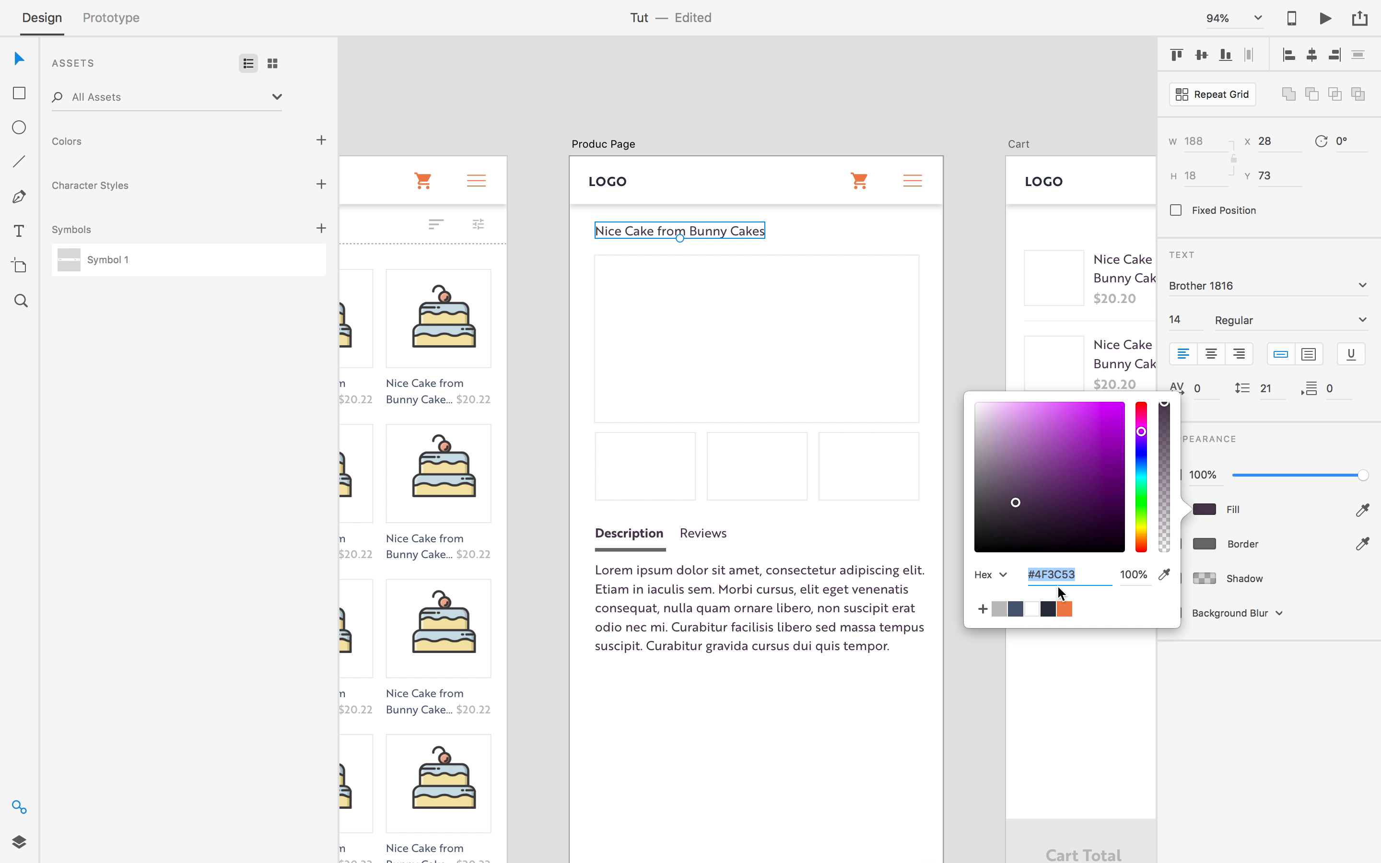
pyautogui.click(1015, 609)
pyautogui.moveTo(650, 566); pyautogui.dragTo(762, 531)
pyautogui.press('super+z')
pyautogui.click(1002, 332)
# Compare the fill color of a cake name on the Shop artboard with that of the Produc Page title.
pyautogui.moveTo(925, 512); pyautogui.dragTo(1022, 461)
pyautogui.hscroll(-6, 1022, 462)
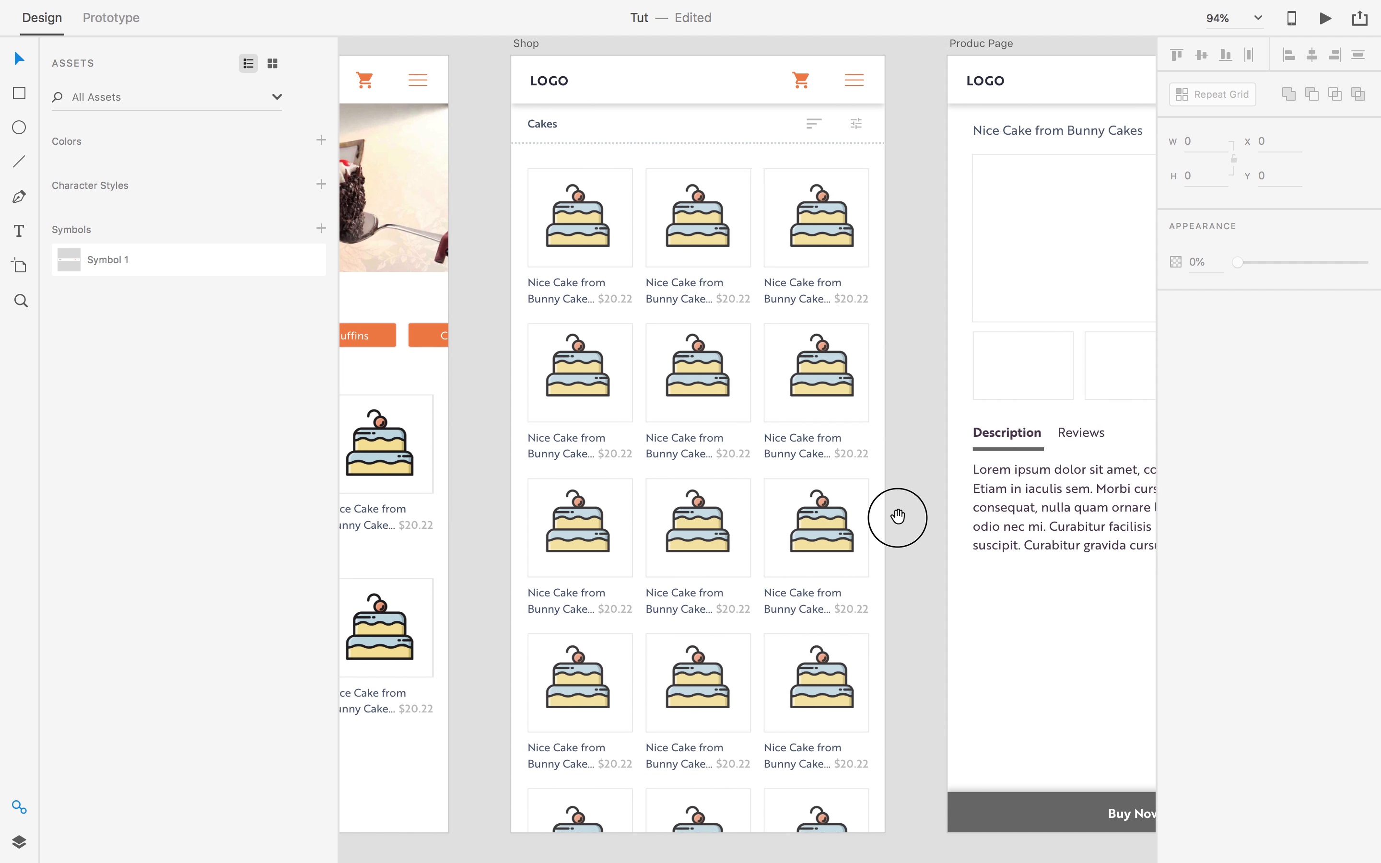
pyautogui.doubleClick(631, 285)
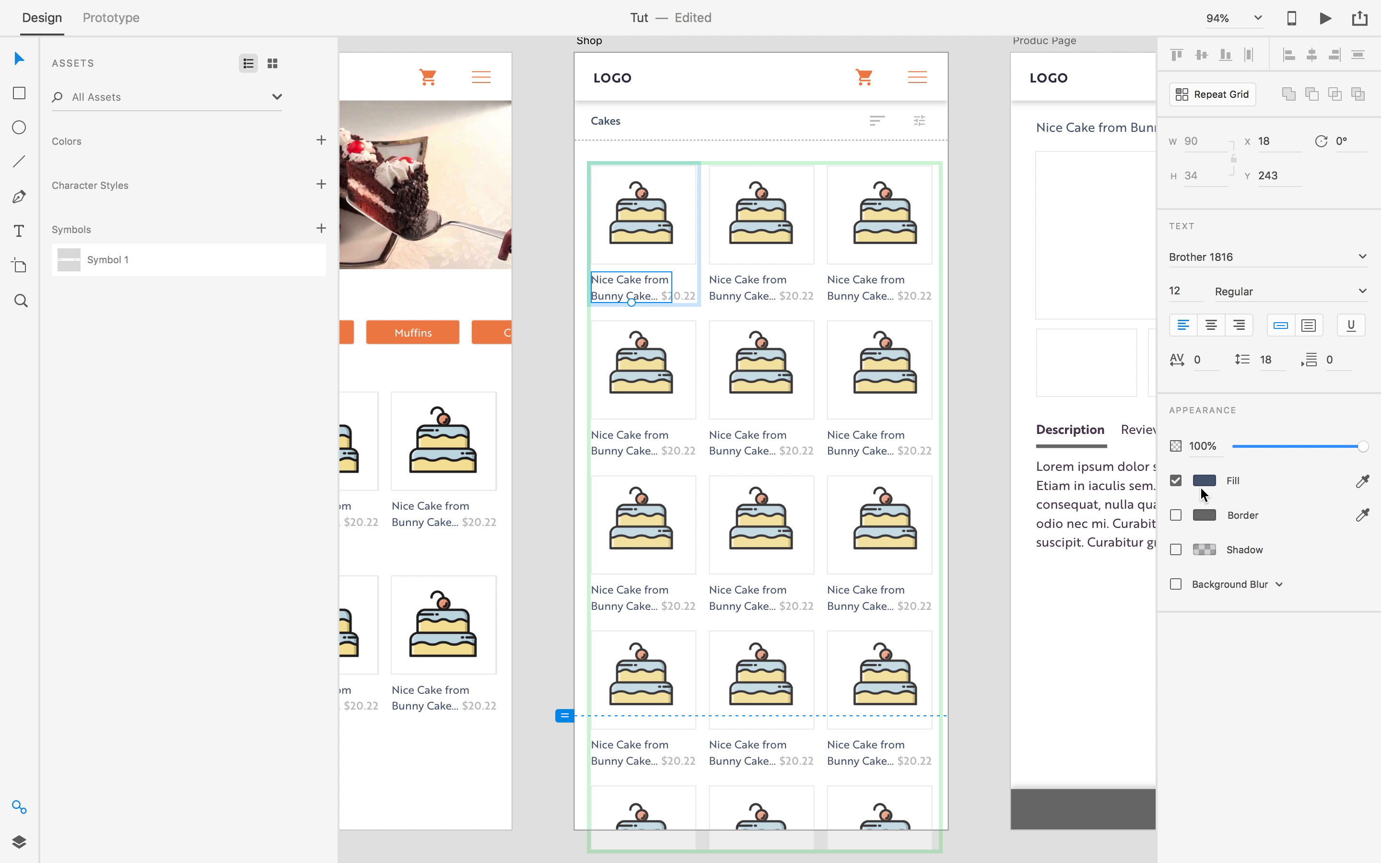
pyautogui.click(1202, 481)
pyautogui.click(1202, 481)
pyautogui.click(1000, 288)
pyautogui.moveTo(955, 284); pyautogui.dragTo(632, 364)
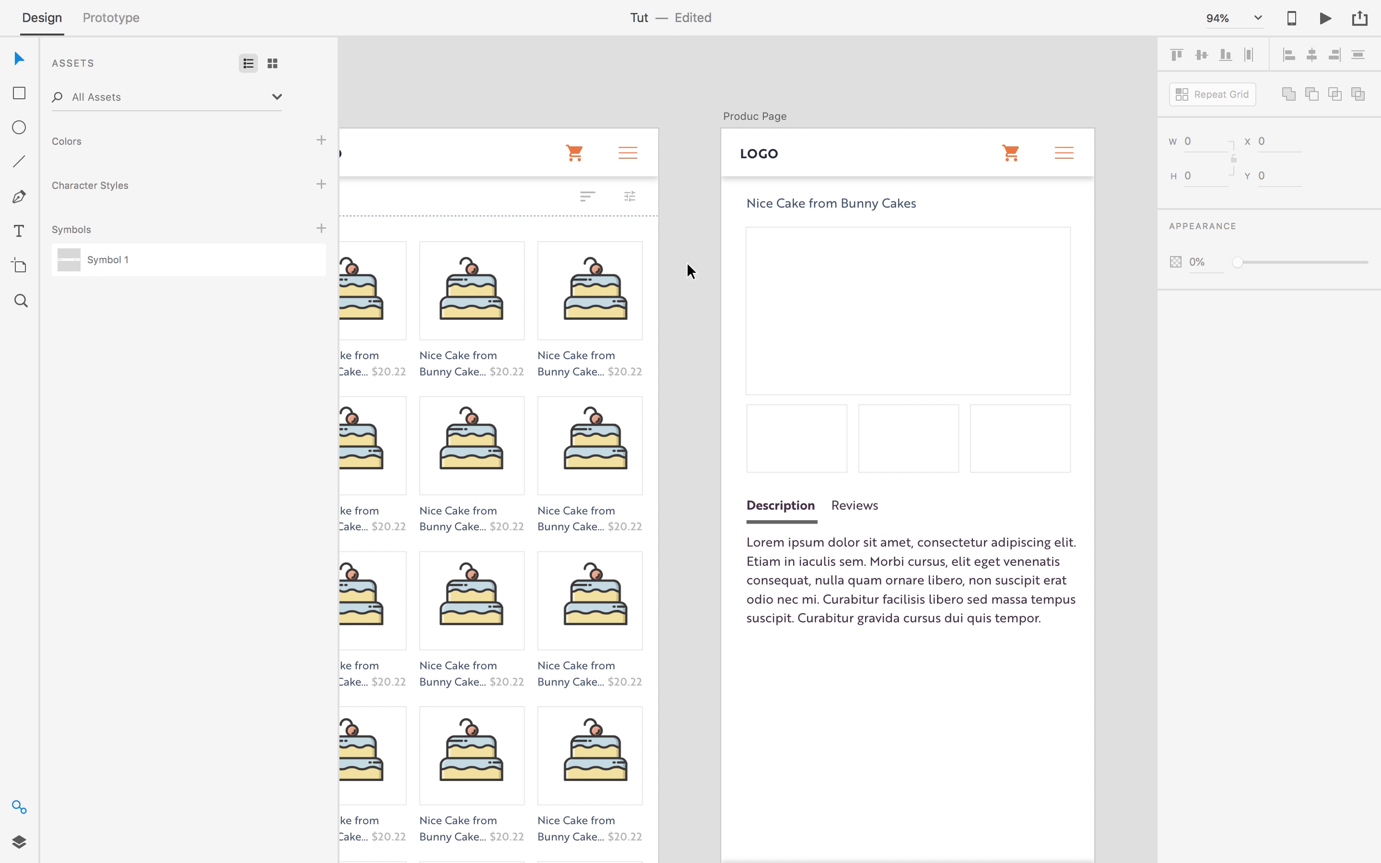
pyautogui.click(798, 202)
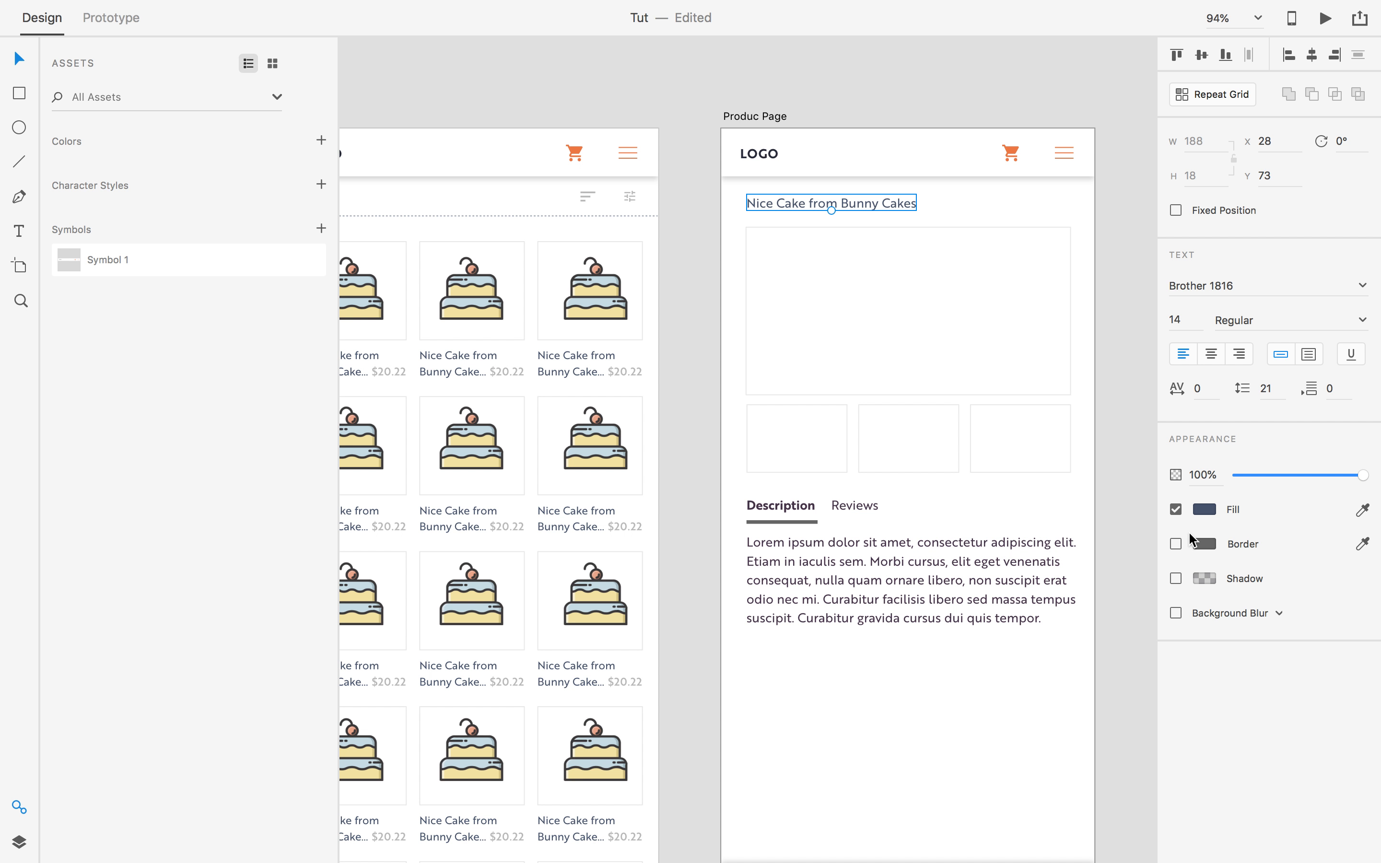
pyautogui.click(1201, 513)
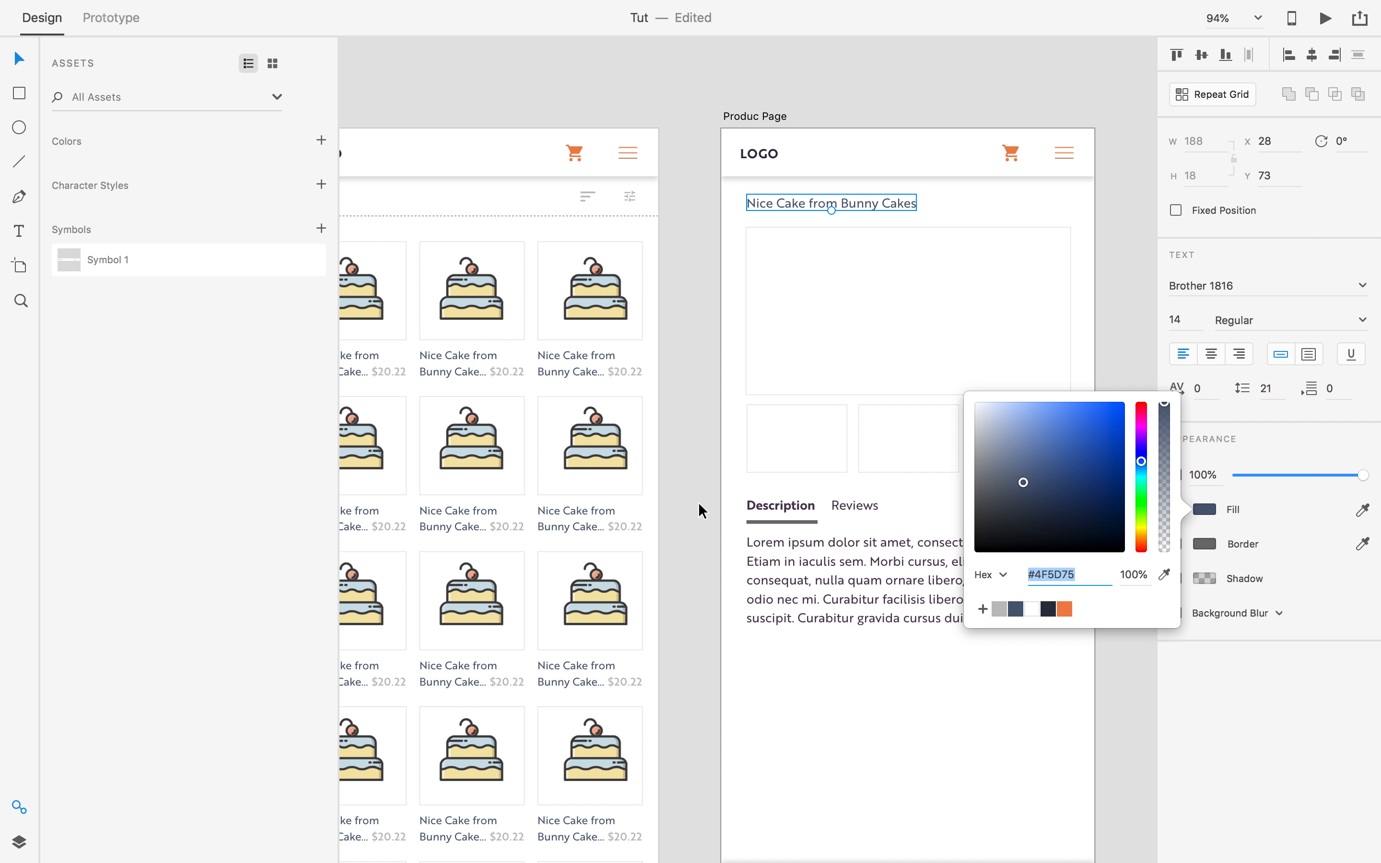
pyautogui.click(719, 547)
pyautogui.moveTo(718, 546); pyautogui.dragTo(643, 460)
pyautogui.doubleClick(711, 422)
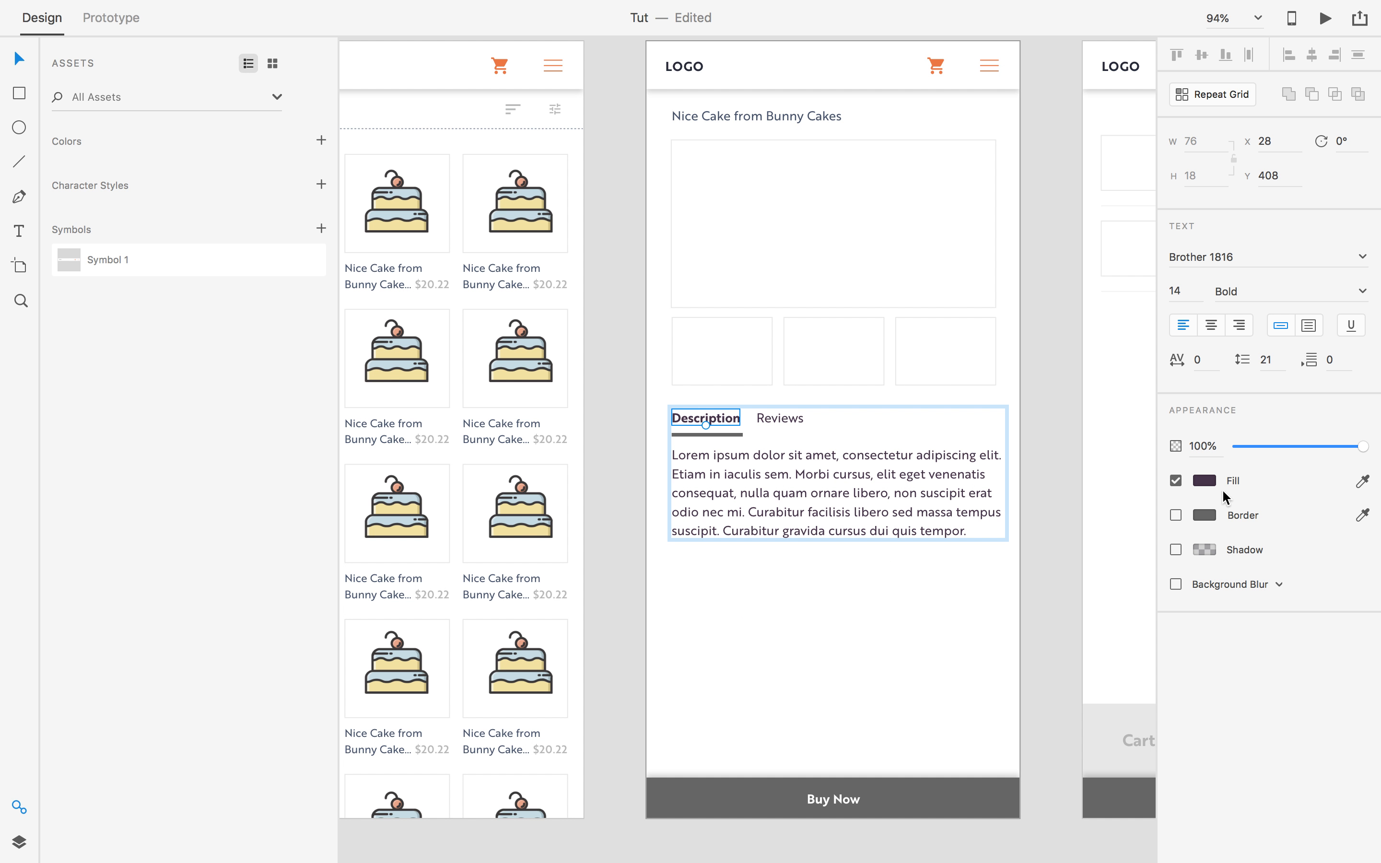
pyautogui.click(1207, 482)
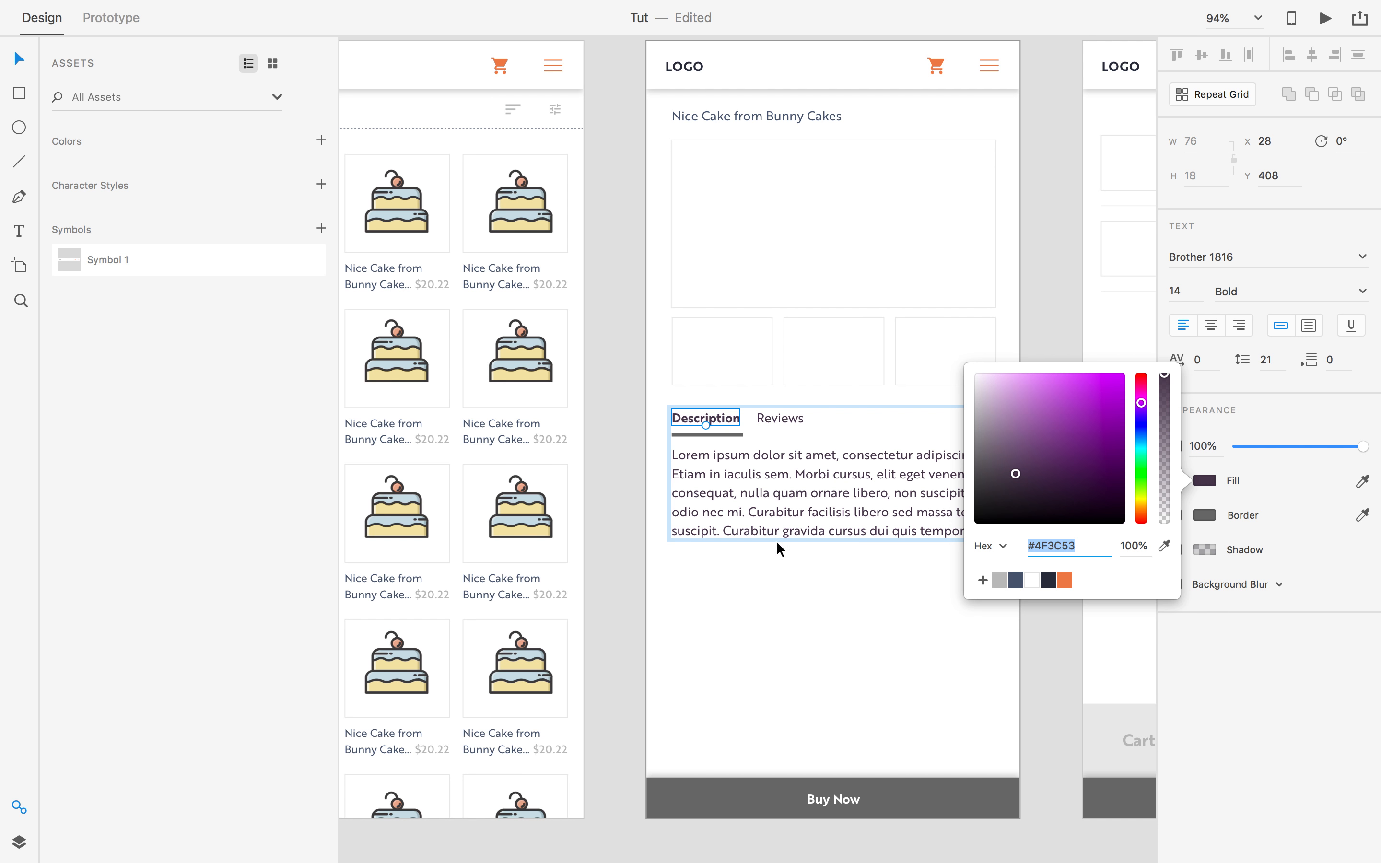
pyautogui.click(586, 462)
# Set the Reviews label's text fill on the Produc Page artboard to the palette blue #4F5D75.
pyautogui.doubleClick(780, 419)
pyautogui.click(1207, 482)
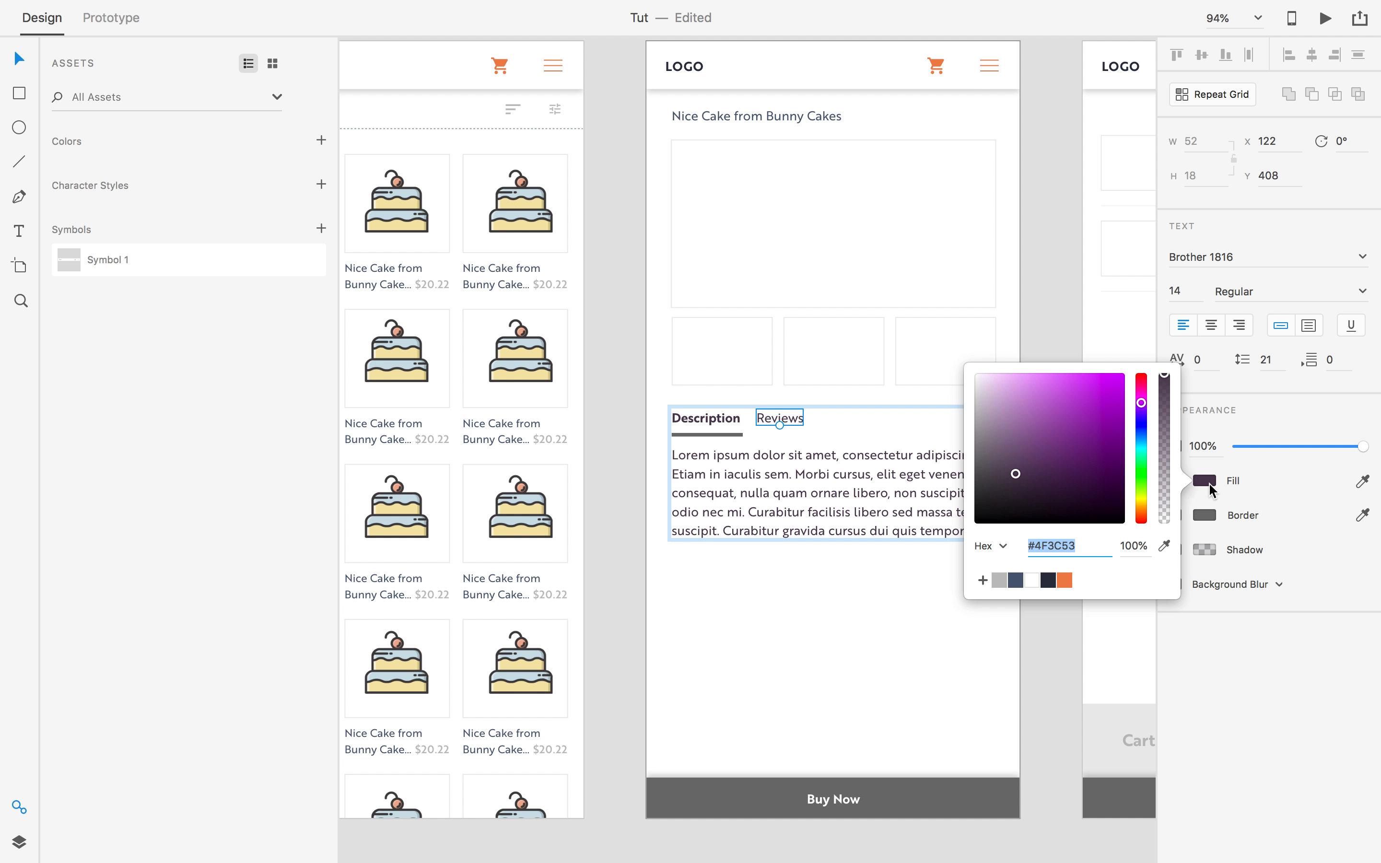
pyautogui.click(1017, 581)
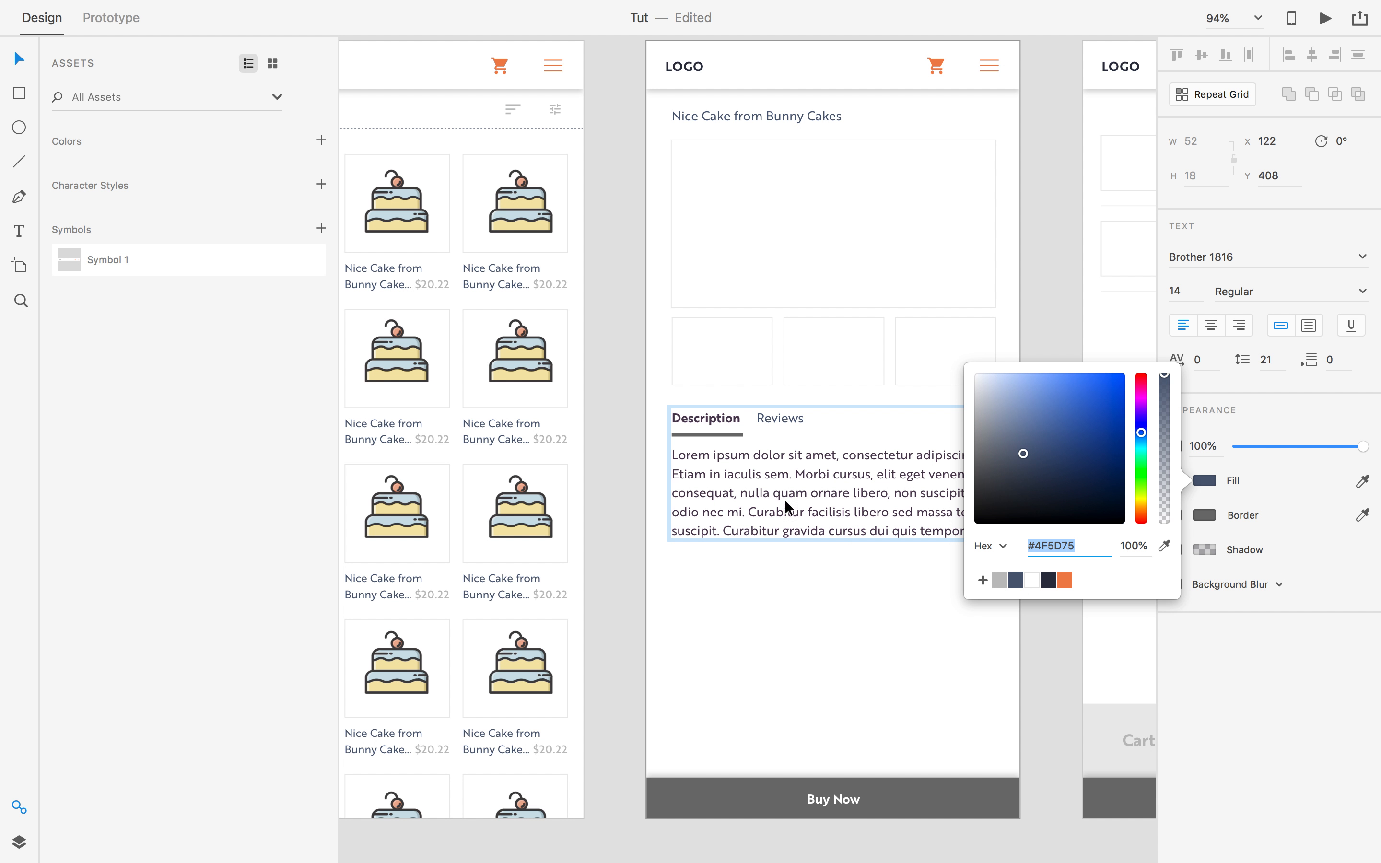
pyautogui.click(646, 441)
# Set the border color of the line under the Description label to the palette orange.
pyautogui.scroll(2, 691, 464)
pyautogui.doubleClick(705, 432)
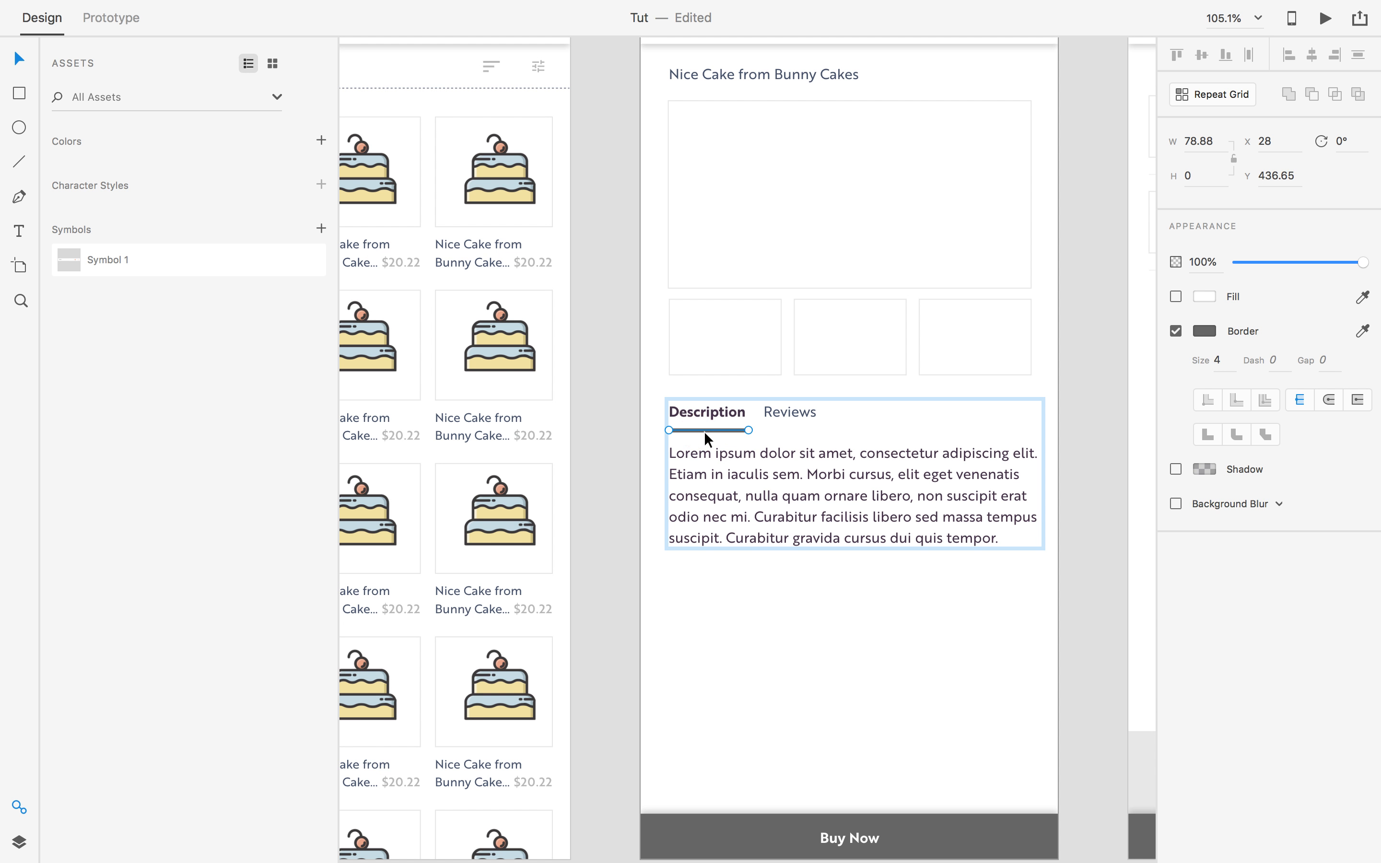
pyautogui.click(1207, 333)
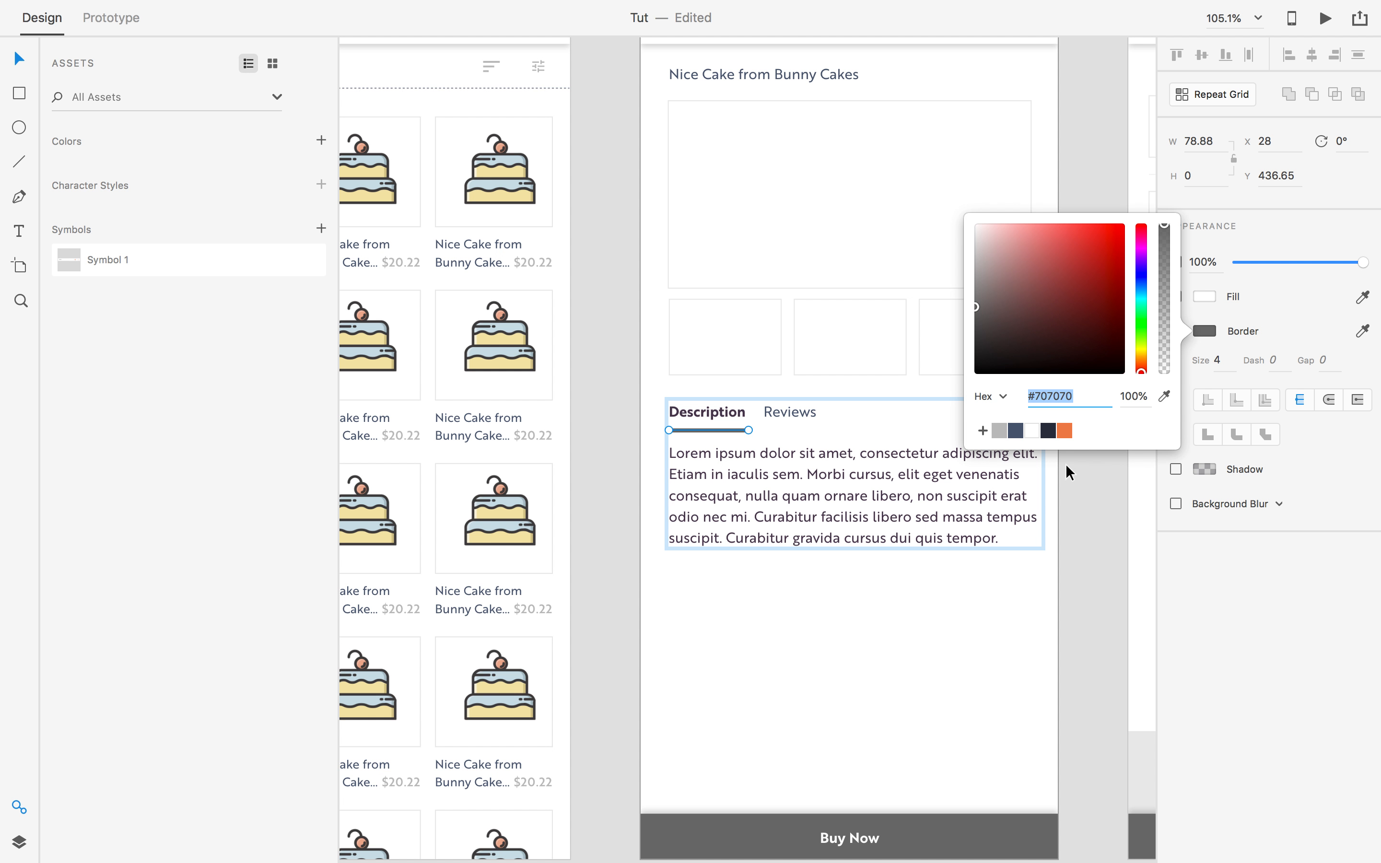
pyautogui.click(1063, 433)
pyautogui.click(604, 485)
# Fill the description paragraph's text on the Produc Page artboard with the palette gray #BFC0C0.
pyautogui.scroll(-2, 618, 485)
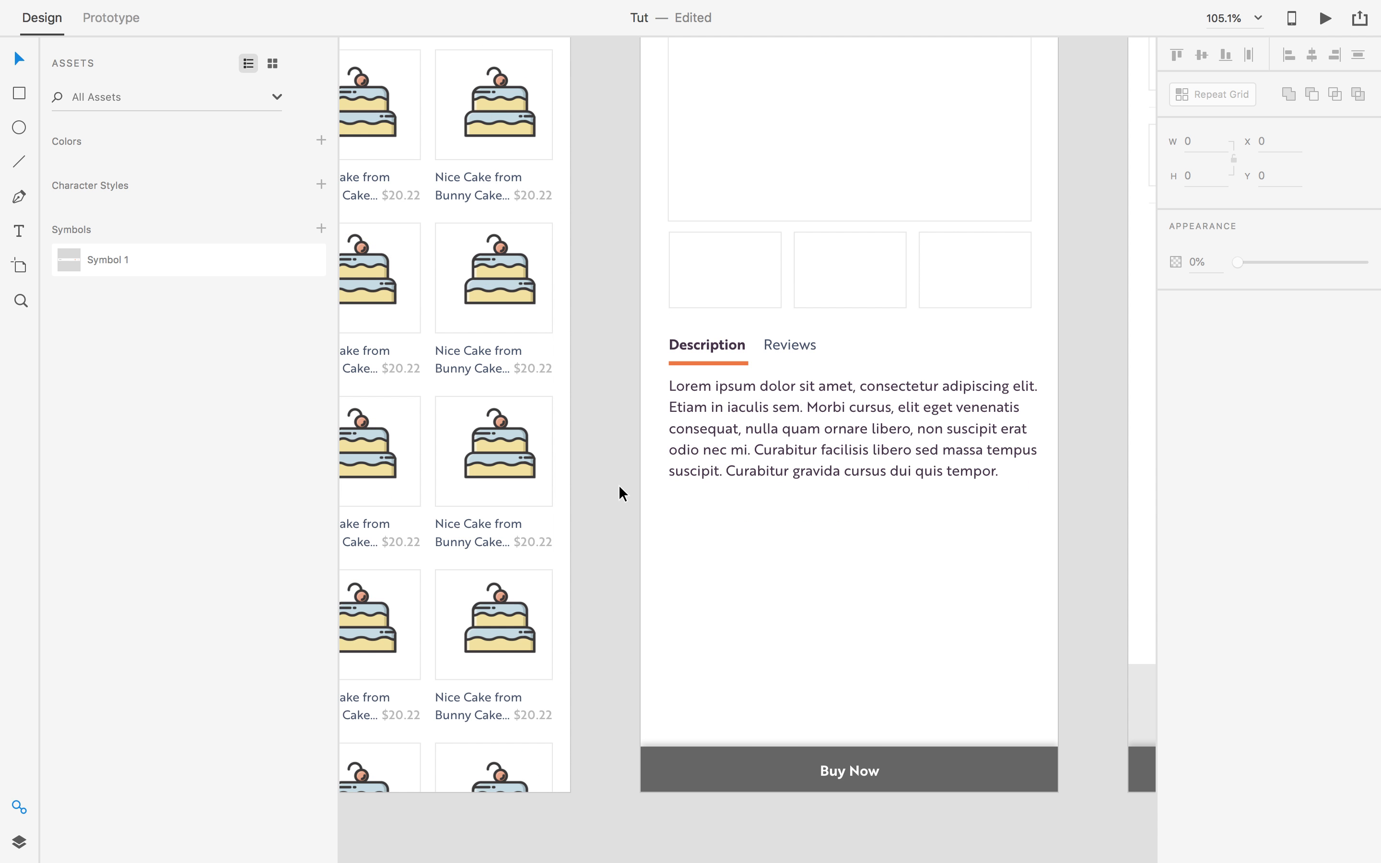
pyautogui.click(884, 444)
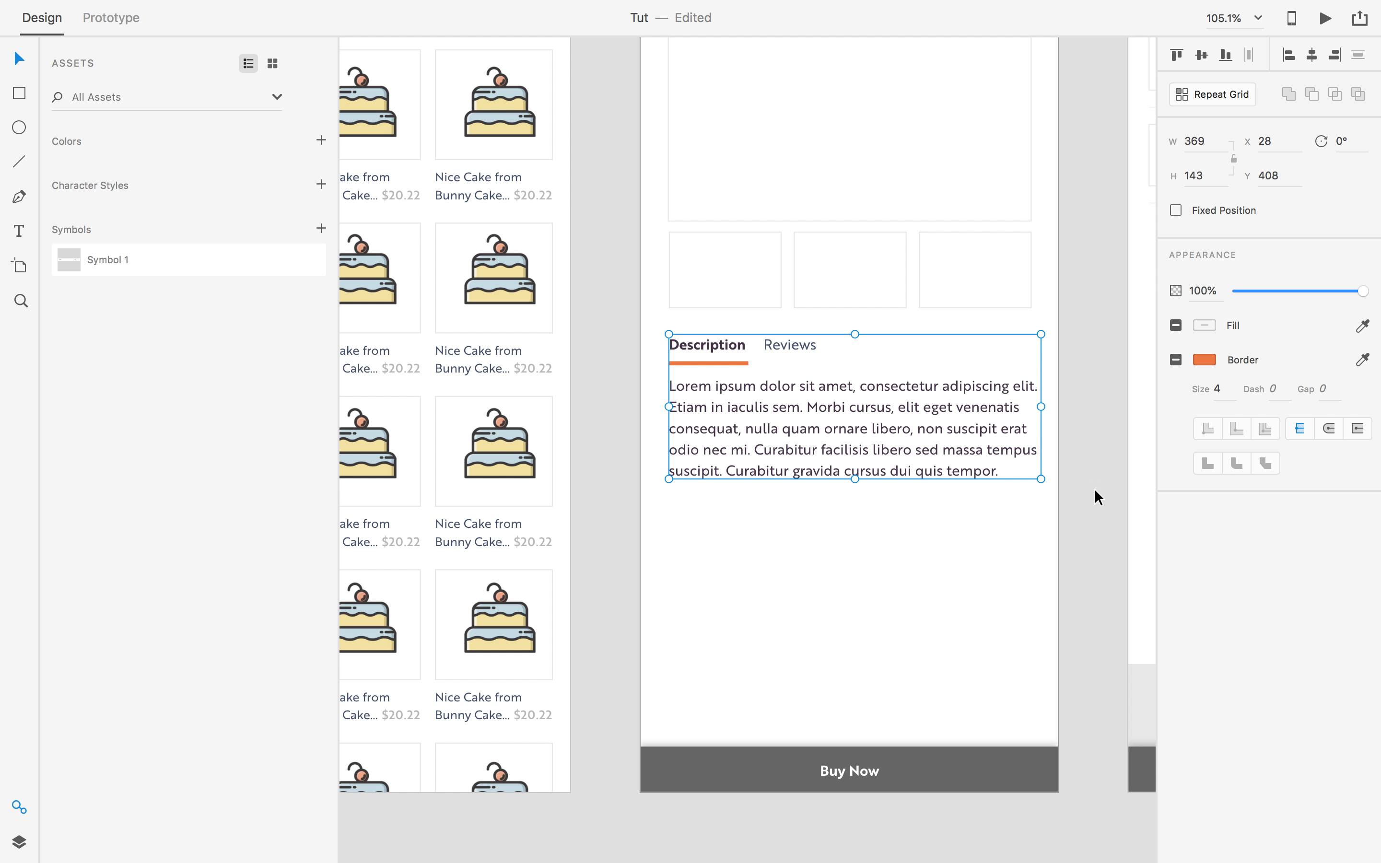
pyautogui.doubleClick(872, 426)
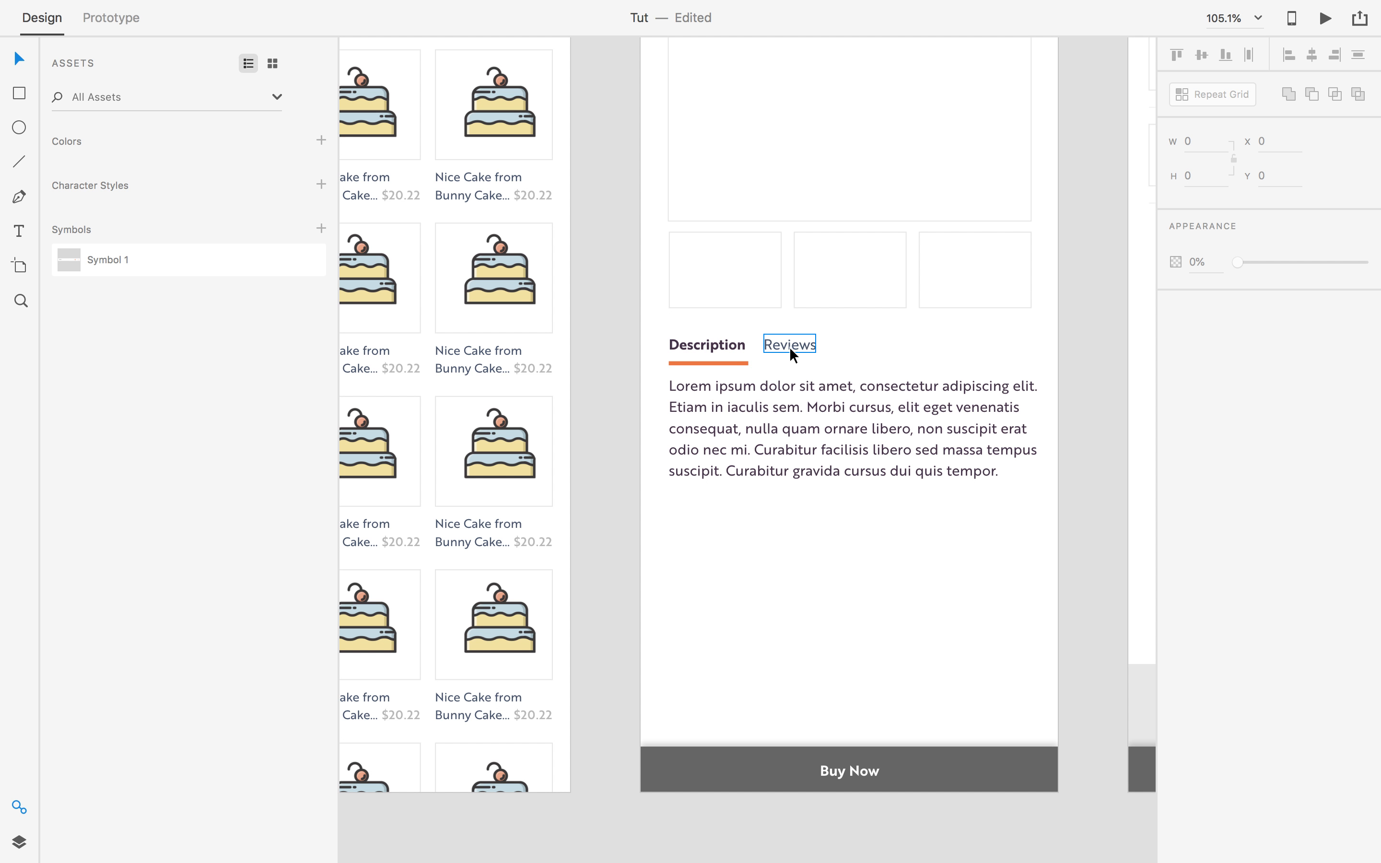
pyautogui.click(795, 444)
pyautogui.click(1207, 483)
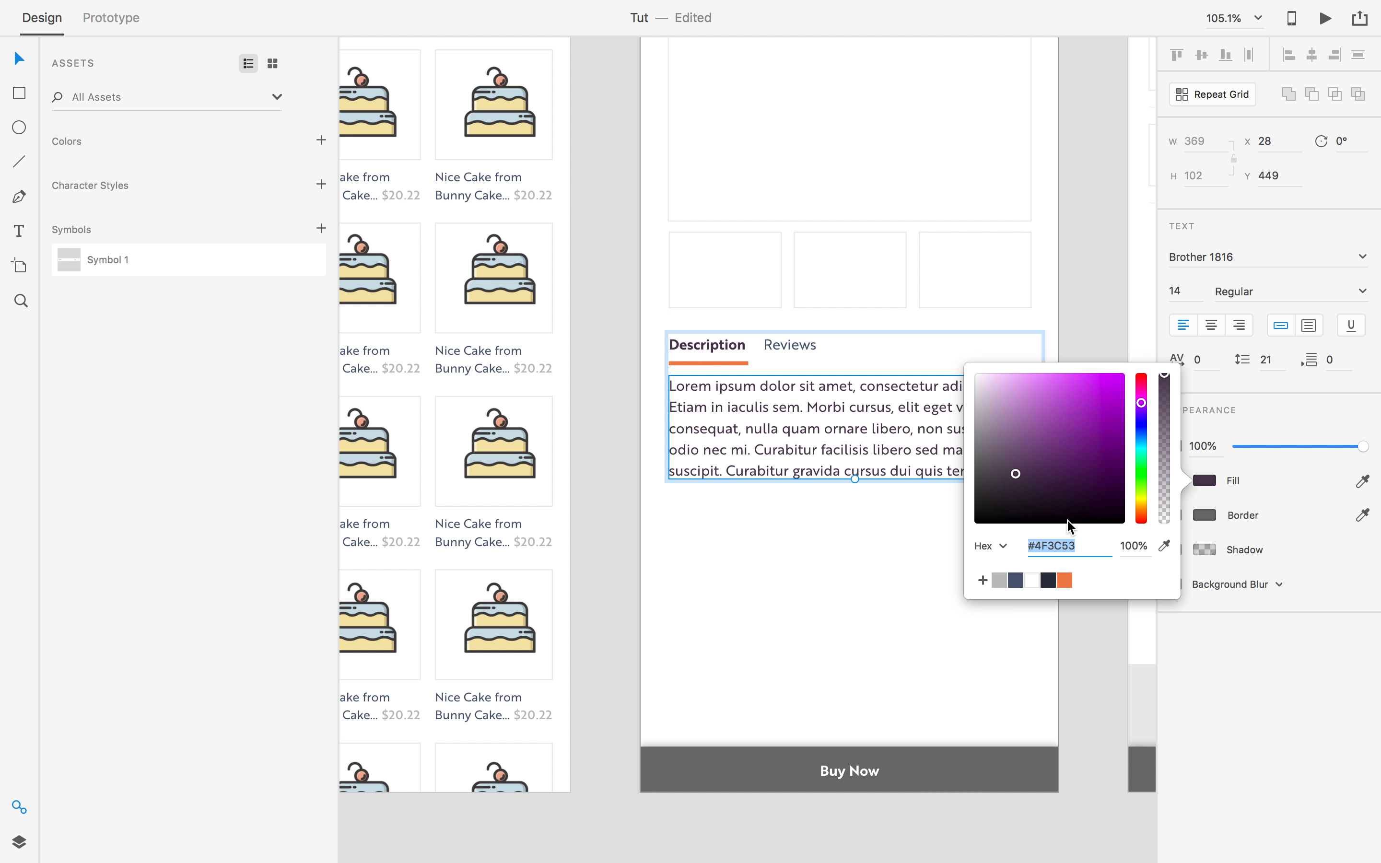
pyautogui.click(1000, 582)
pyautogui.click(580, 420)
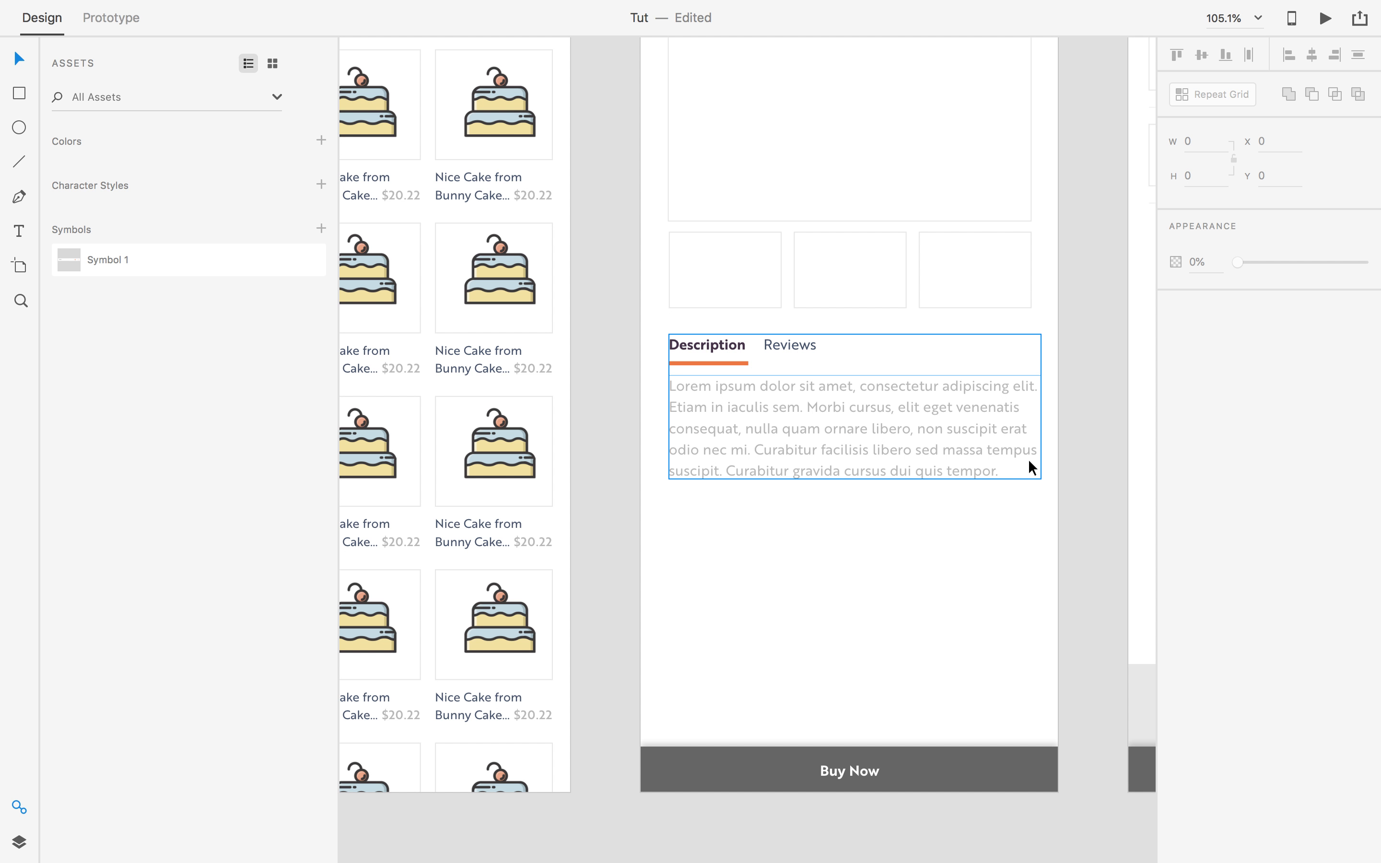
pyautogui.doubleClick(842, 480)
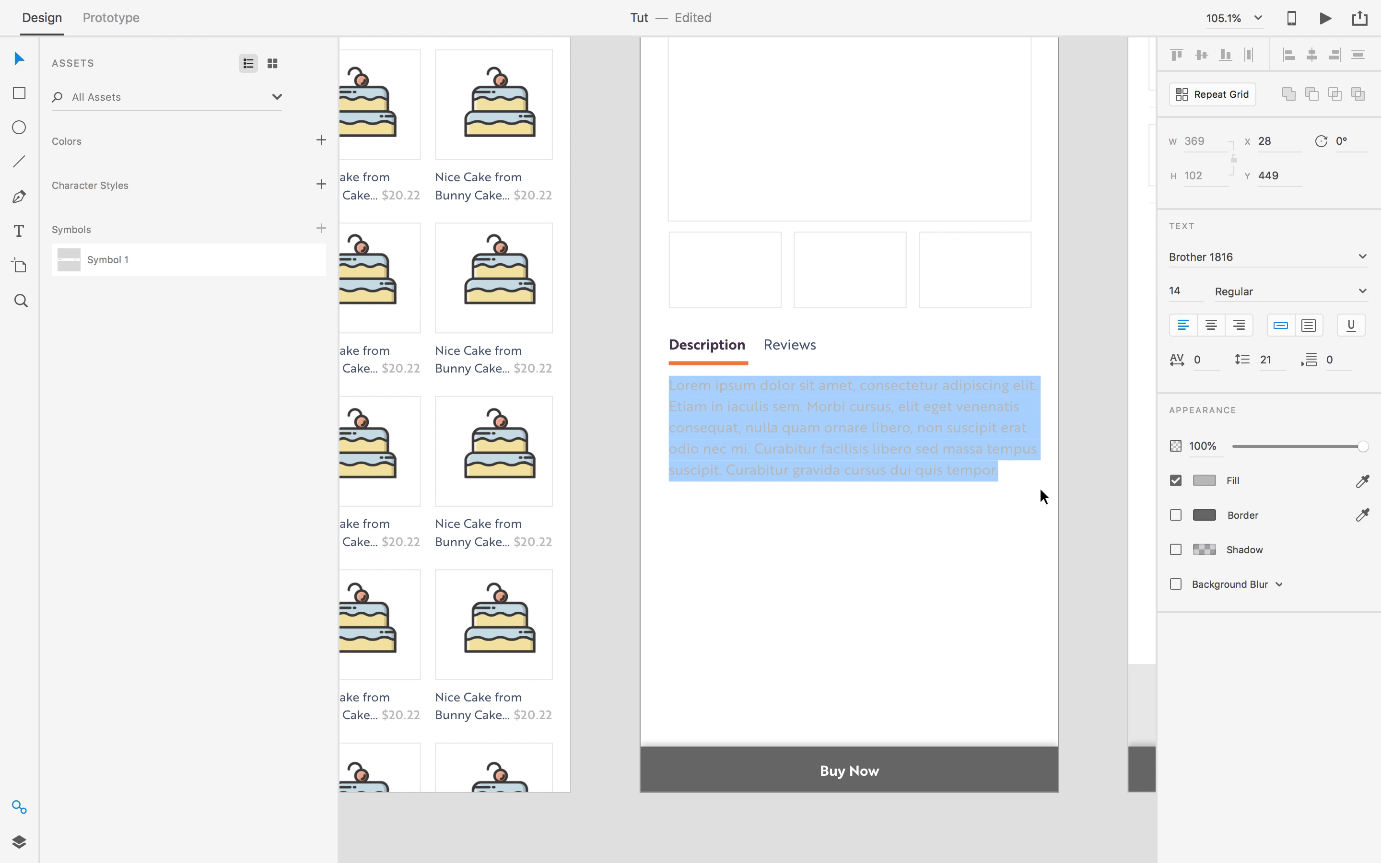
pyautogui.press('Escape')
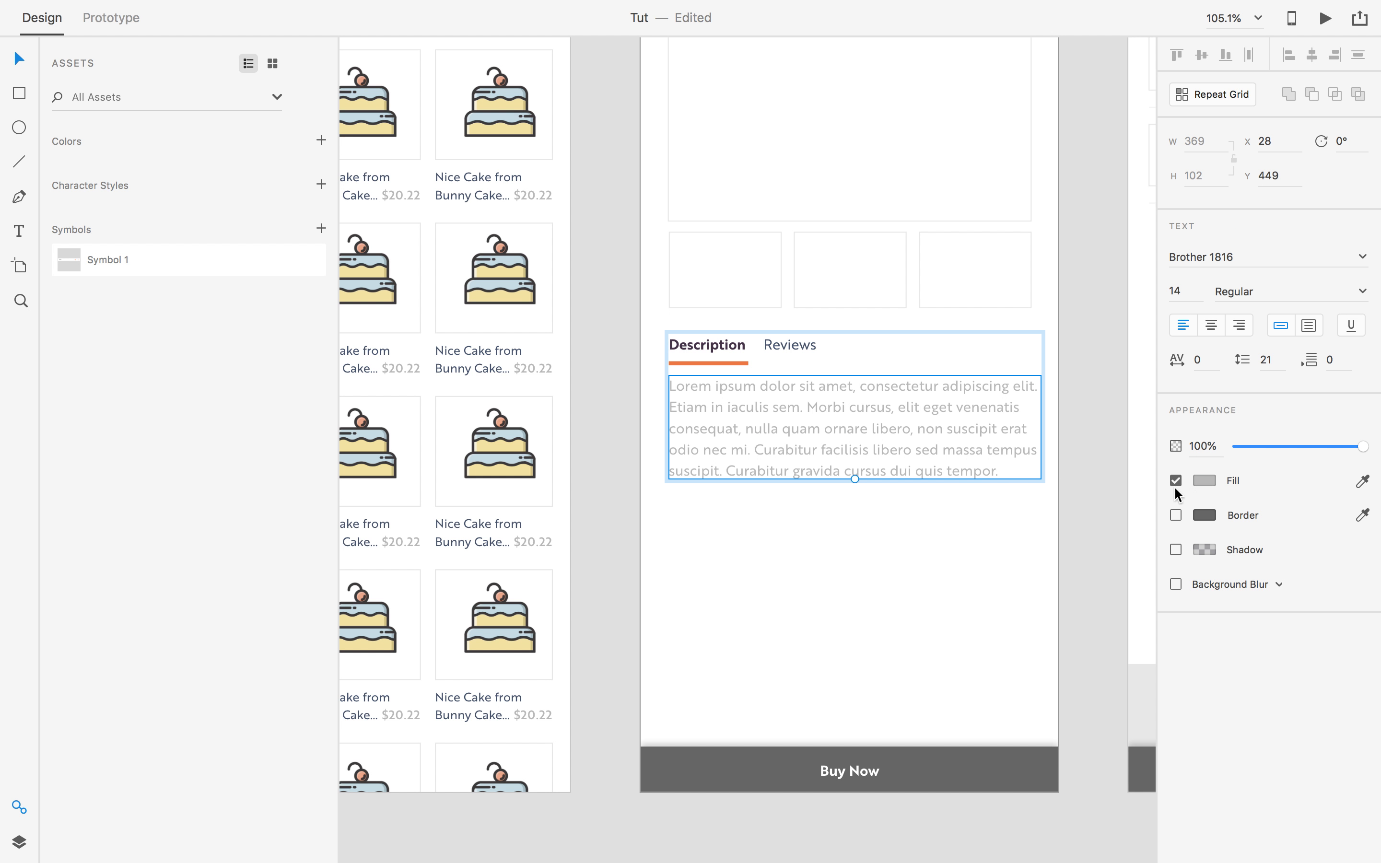
pyautogui.click(1206, 486)
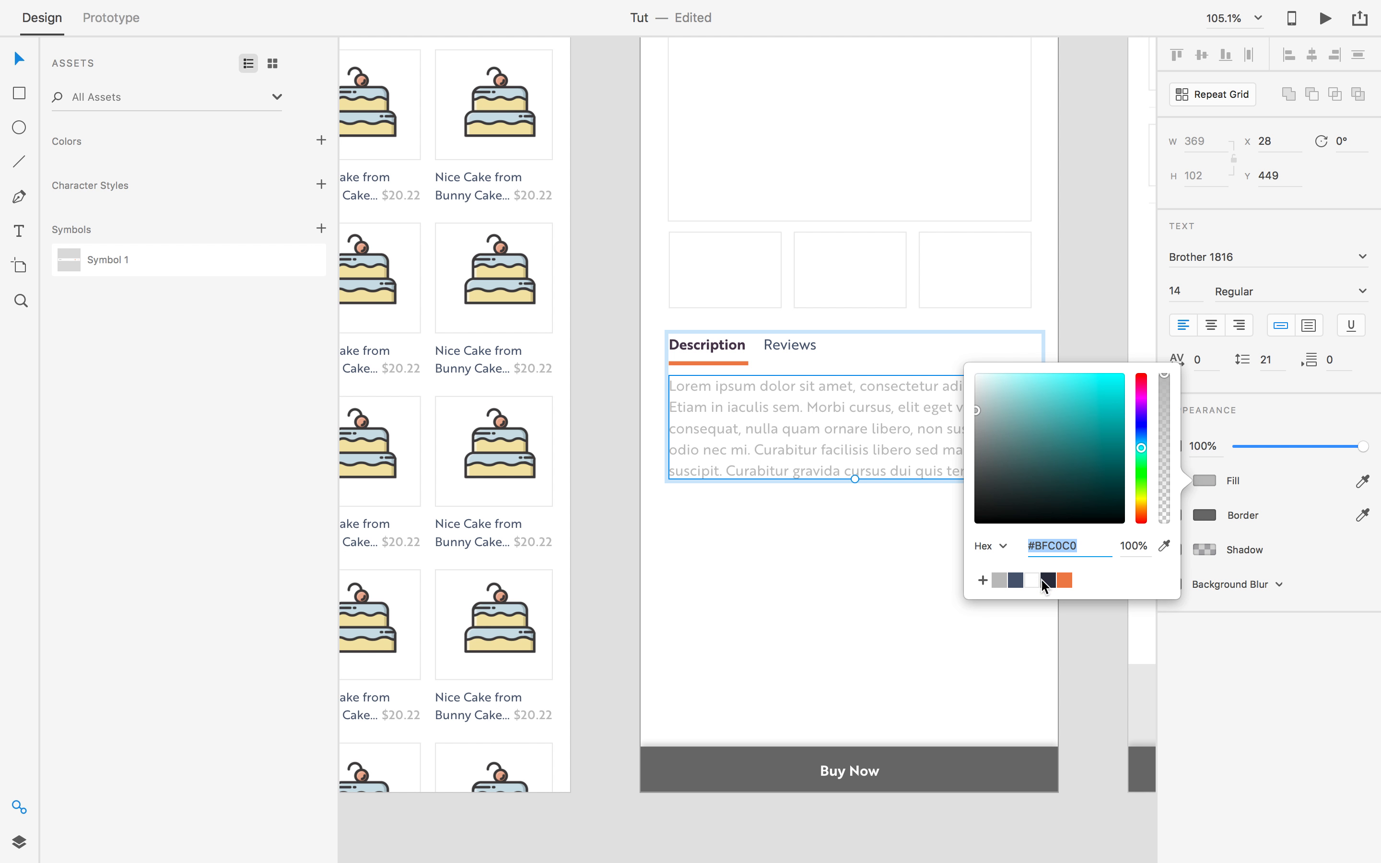
pyautogui.scroll(-3, 1062, 641)
pyautogui.click(1078, 318)
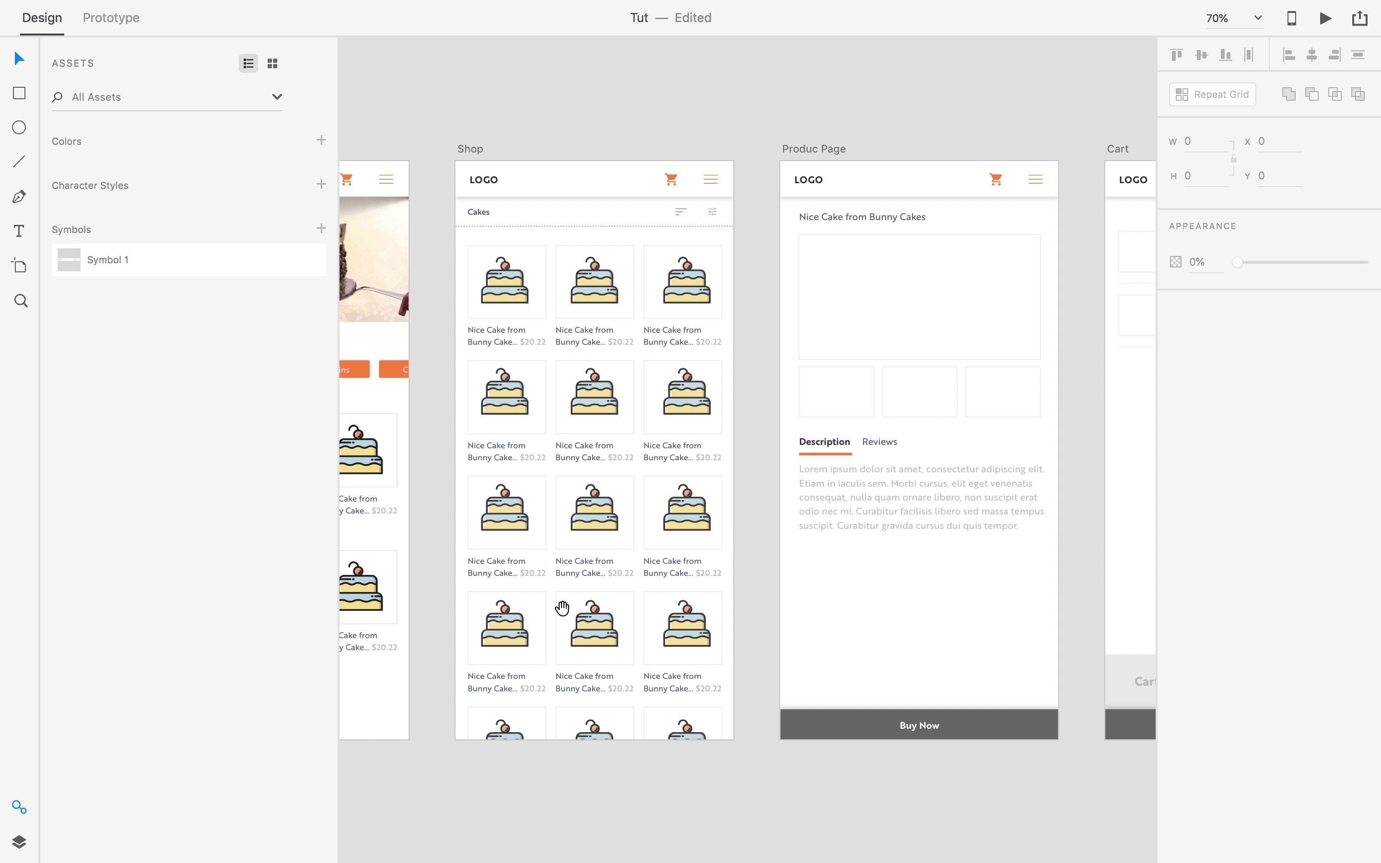
# Examine the colors in the Coolors palette image below the page outline.
pyautogui.moveTo(562, 609); pyautogui.dragTo(896, 447)
pyautogui.moveTo(728, 518); pyautogui.dragTo(811, 457)
pyautogui.hscroll(-10, 792, 456)
pyautogui.scroll(1, 793, 450)
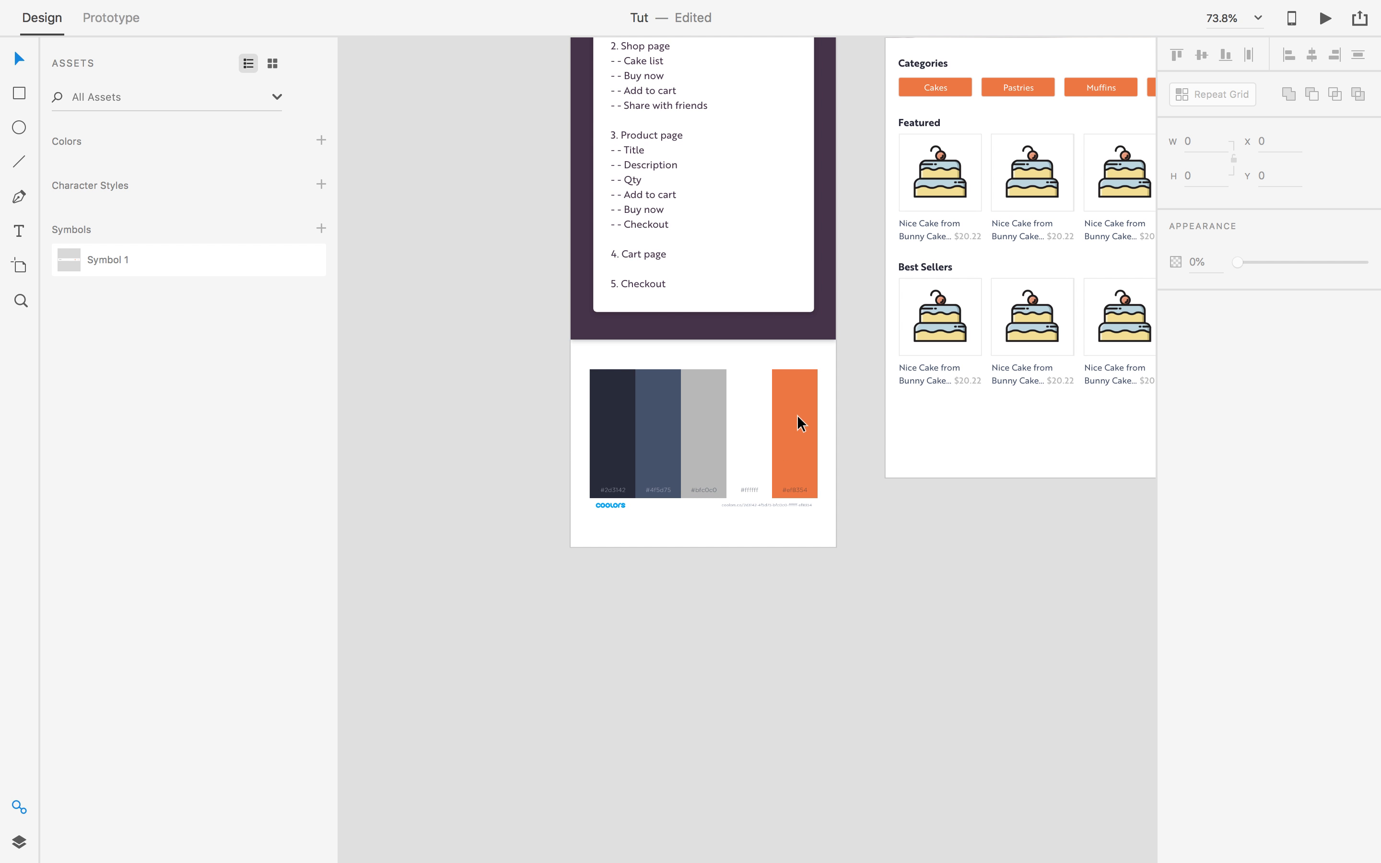
pyautogui.scroll(1, 801, 423)
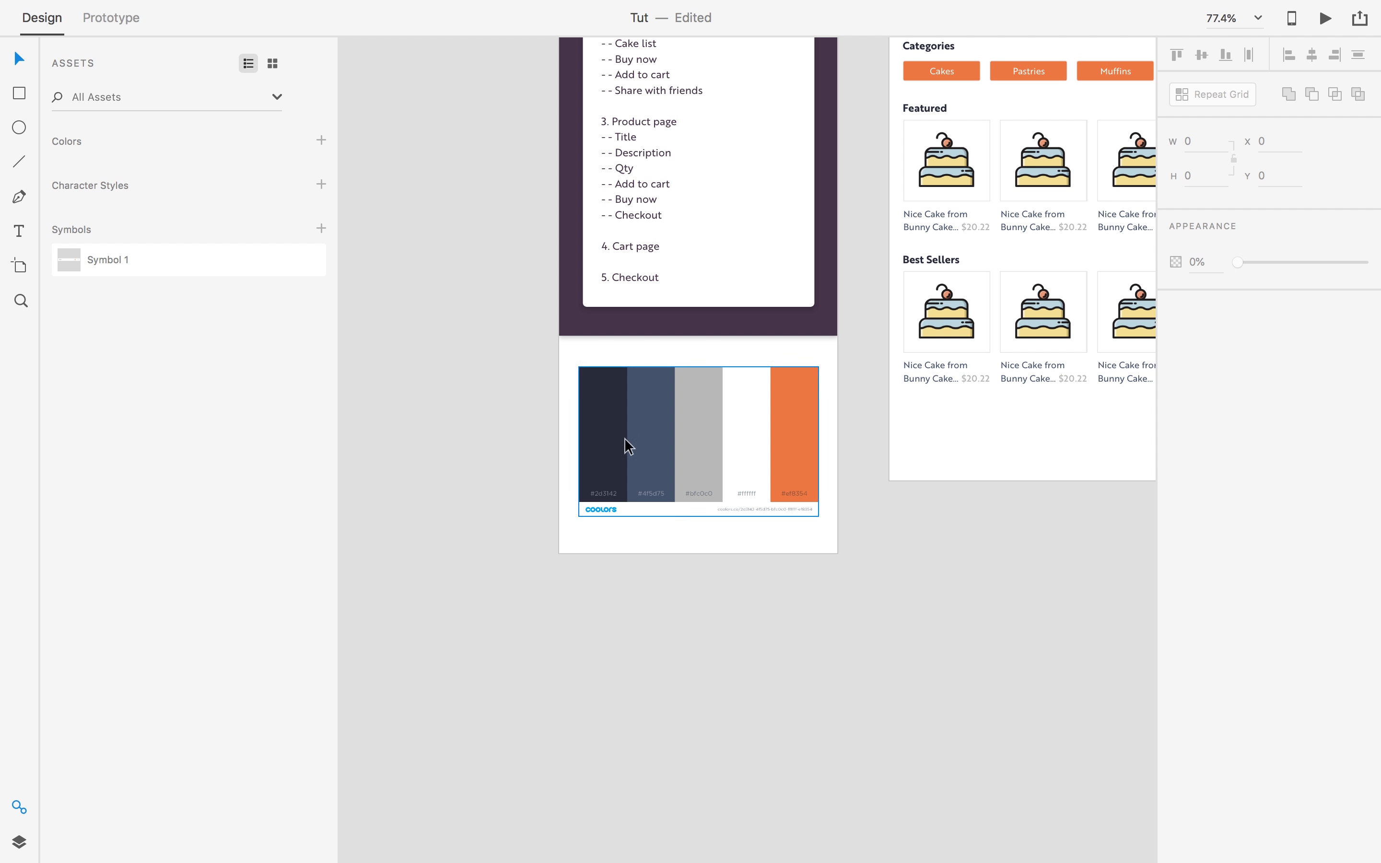
pyautogui.moveTo(879, 465); pyautogui.dragTo(737, 490)
pyautogui.hscroll(10, 884, 505)
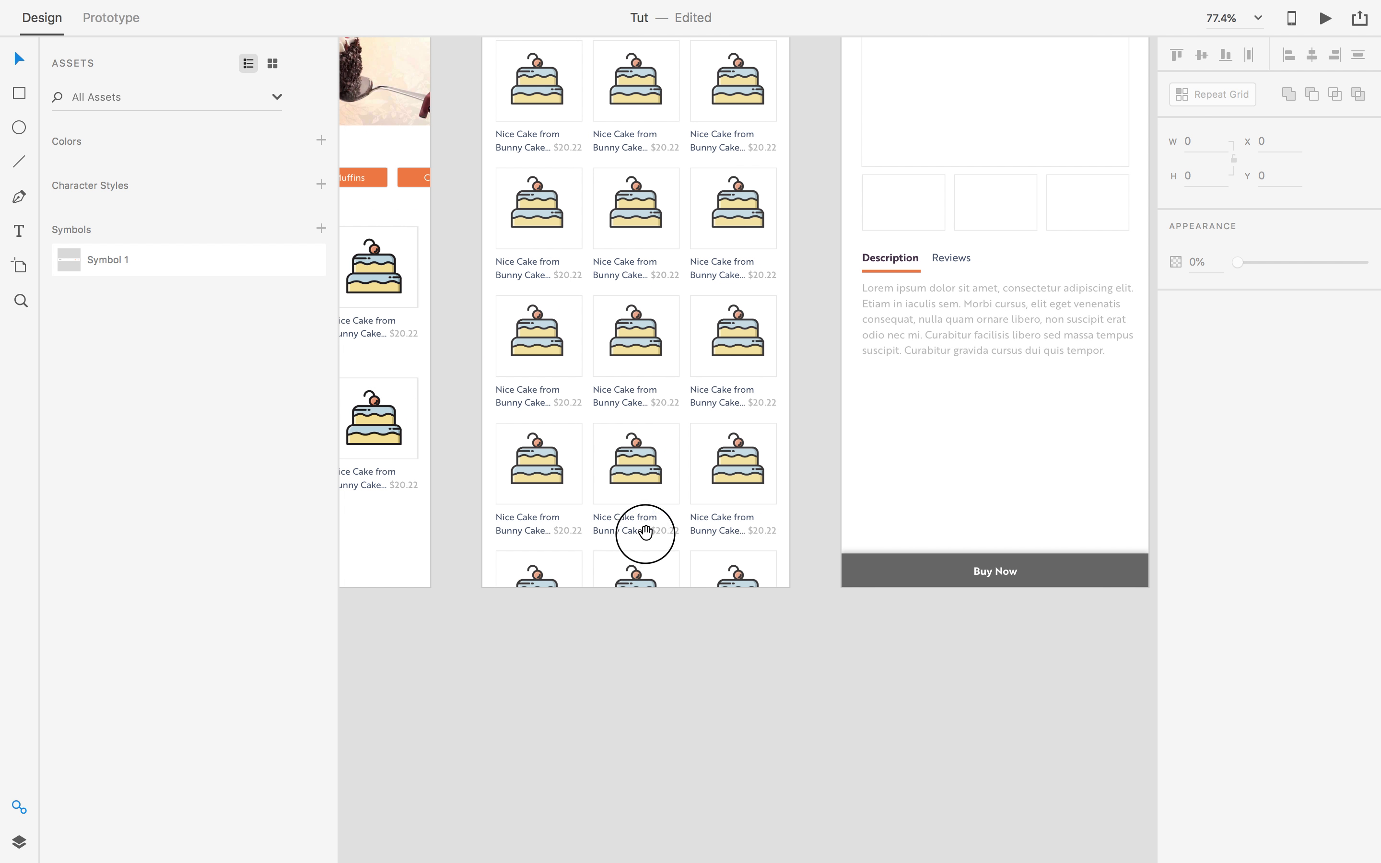
# Change the description paragraph's text fill to a near-black by entering the hex value 21.
pyautogui.moveTo(1002, 364); pyautogui.dragTo(717, 425)
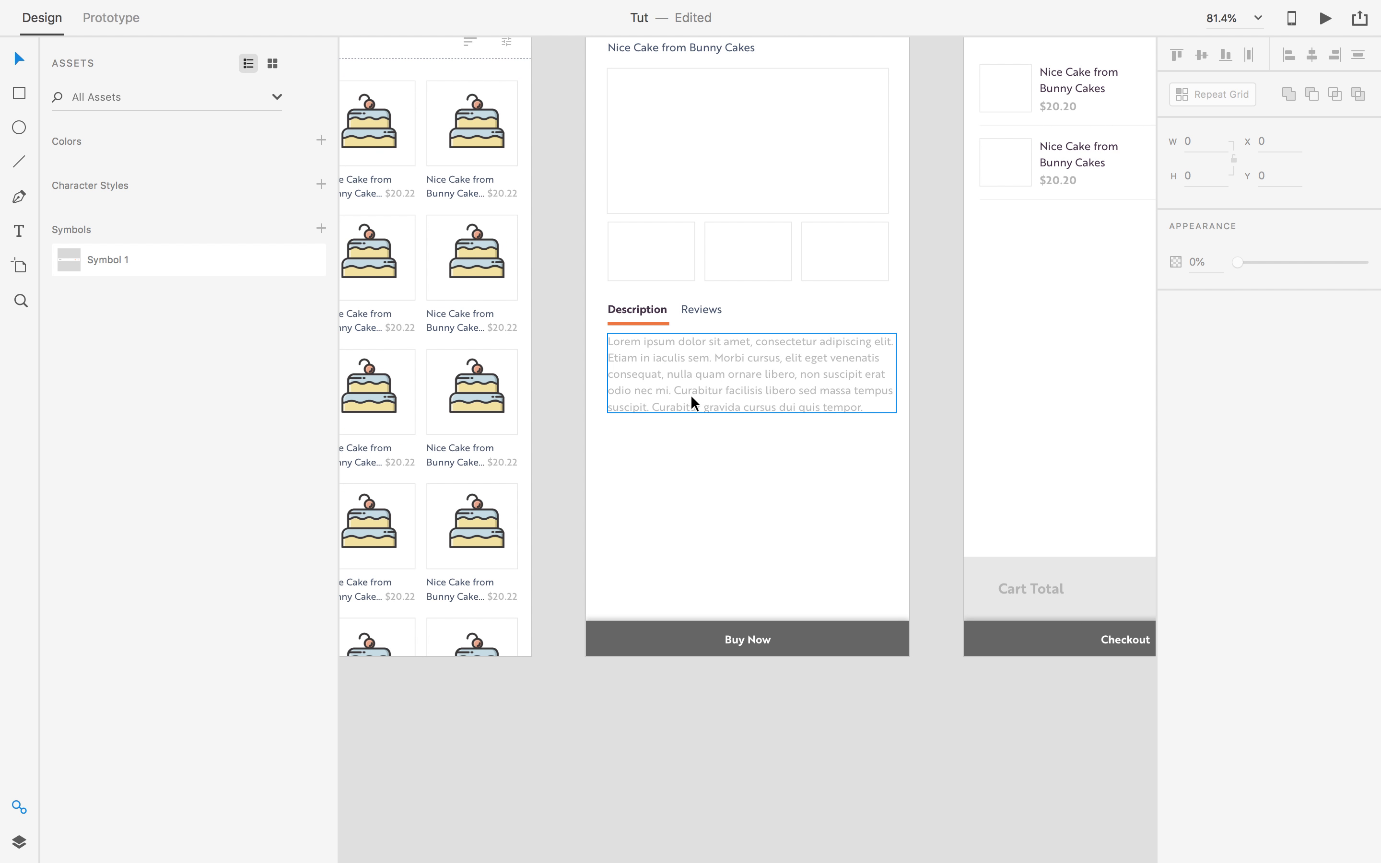
pyautogui.click(694, 401)
pyautogui.scroll(5, 776, 421)
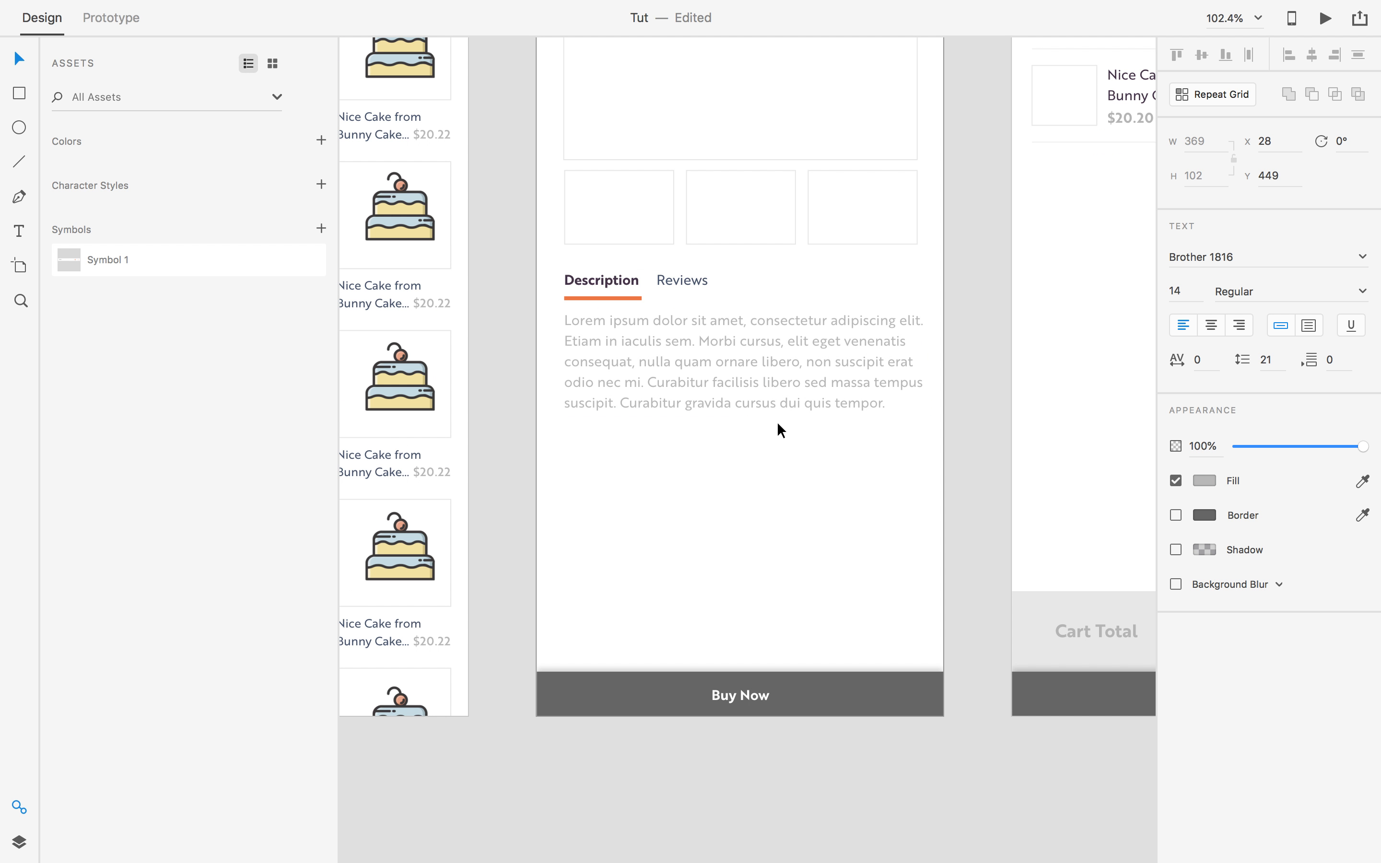
pyautogui.click(1203, 481)
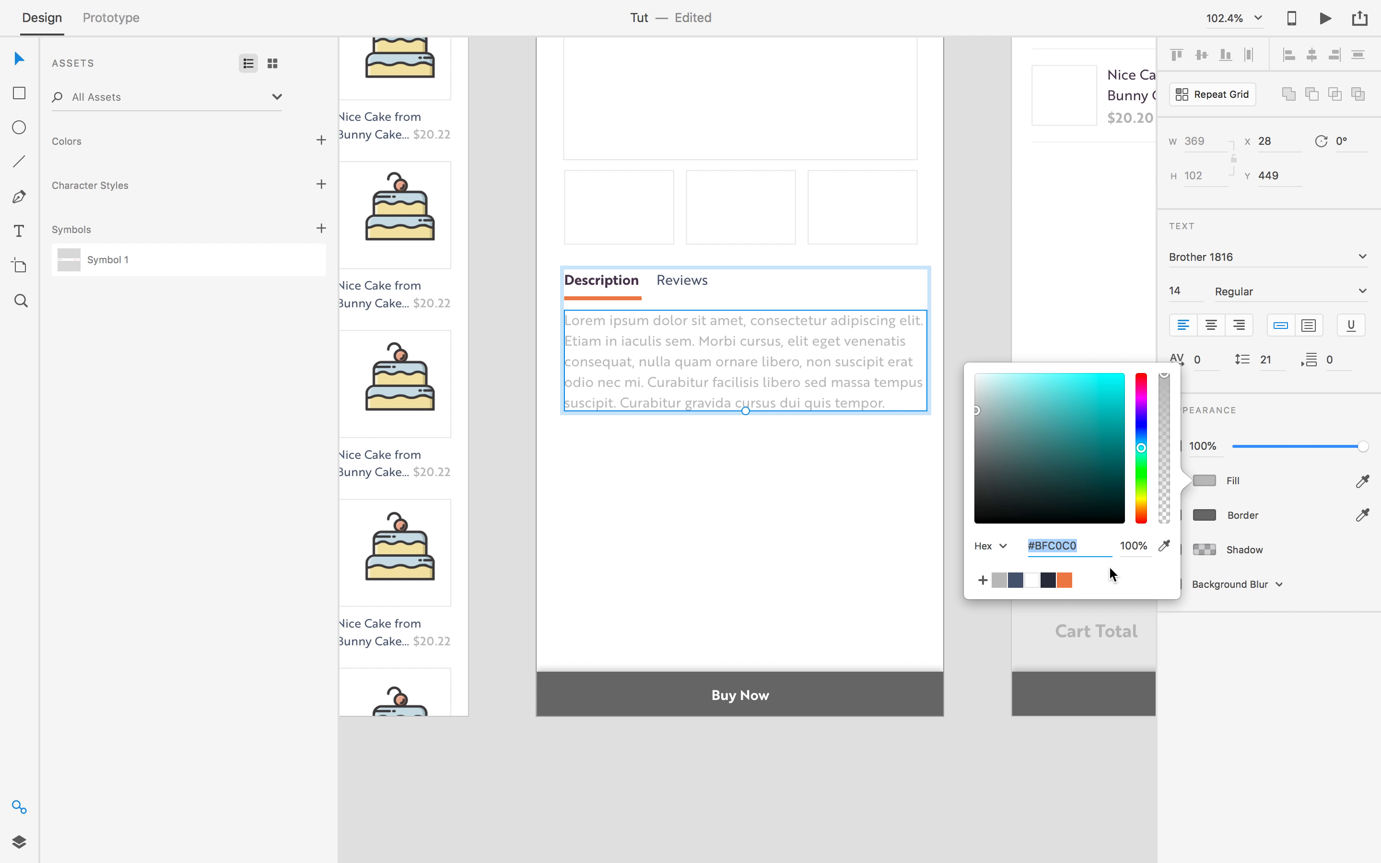
pyautogui.write('21')
pyautogui.press('Tab')
pyautogui.click(976, 281)
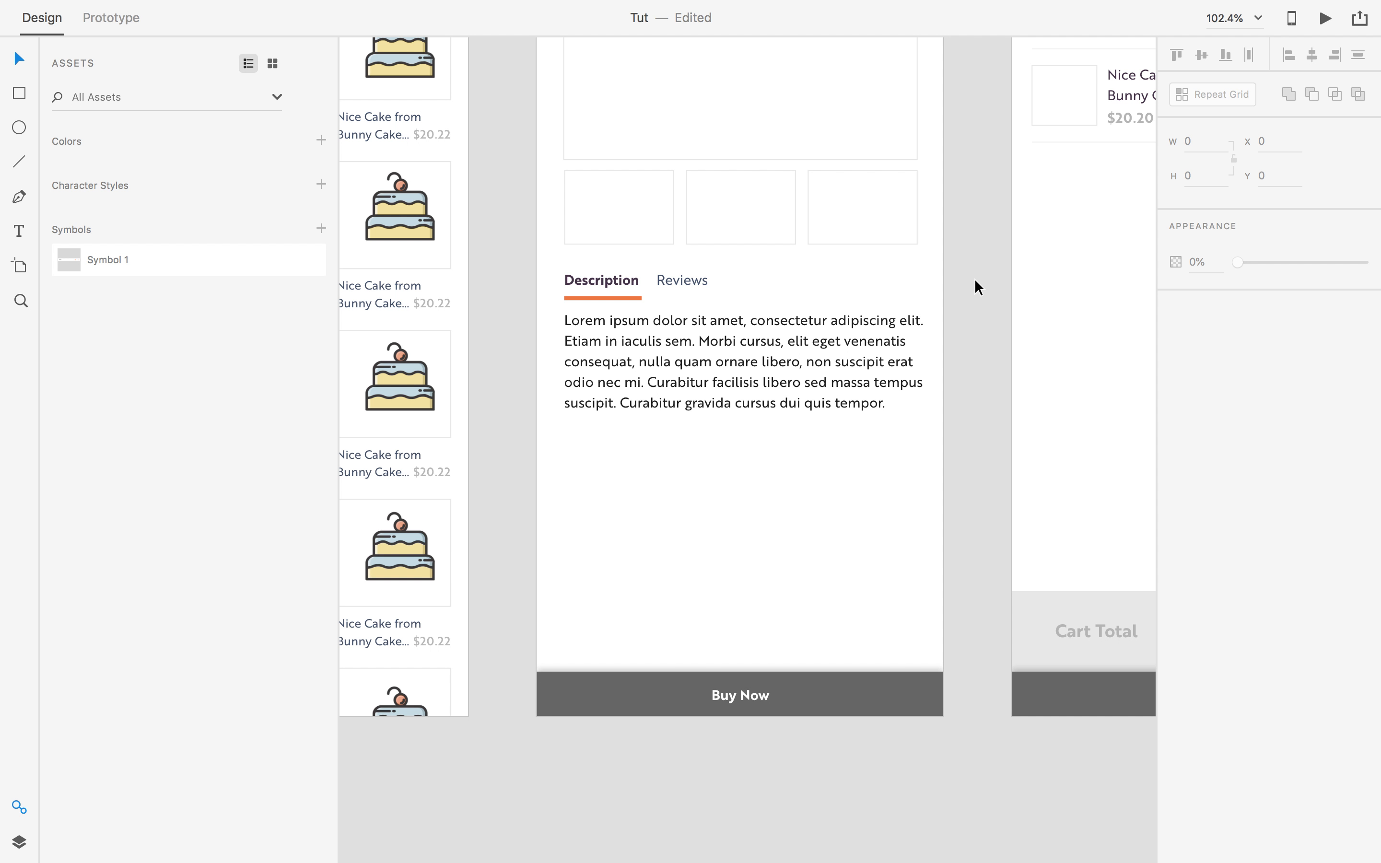
# Copy a cake image from the shop artboard into the first small image placeholder on the Produc Page artboard.
pyautogui.scroll(-2, 975, 281)
pyautogui.scroll(6, 975, 281)
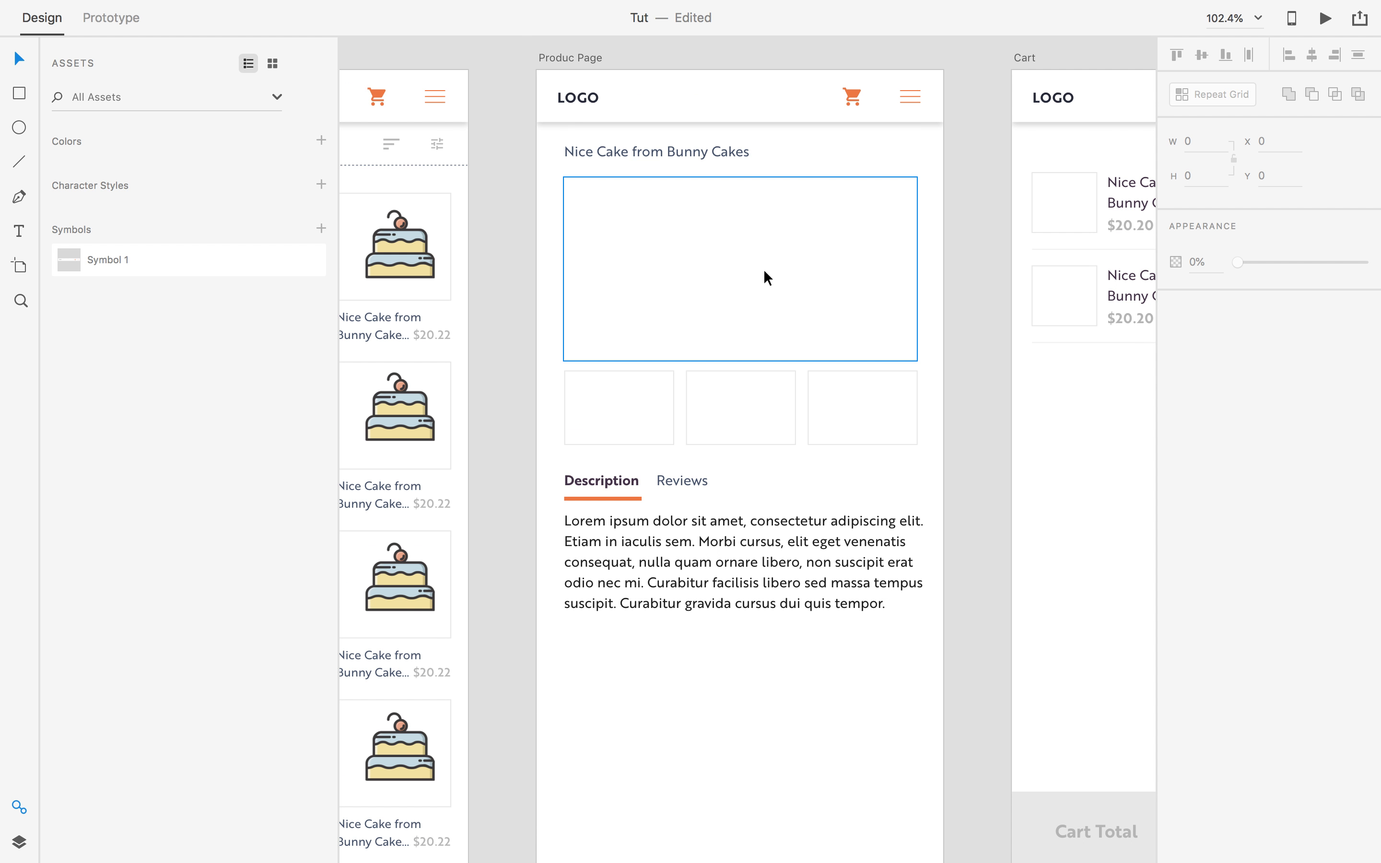
pyautogui.scroll(-2, 766, 272)
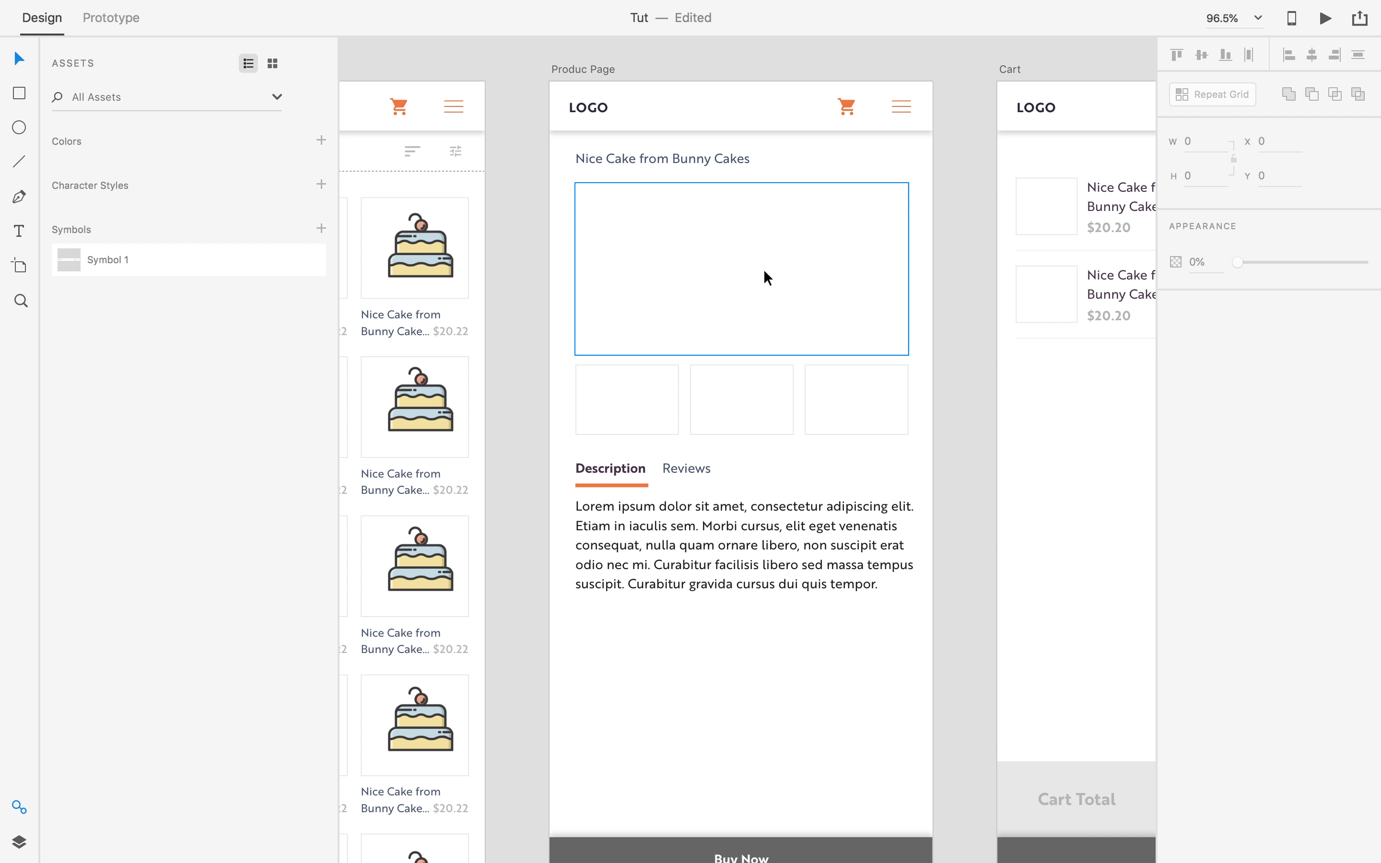
pyautogui.click(657, 275)
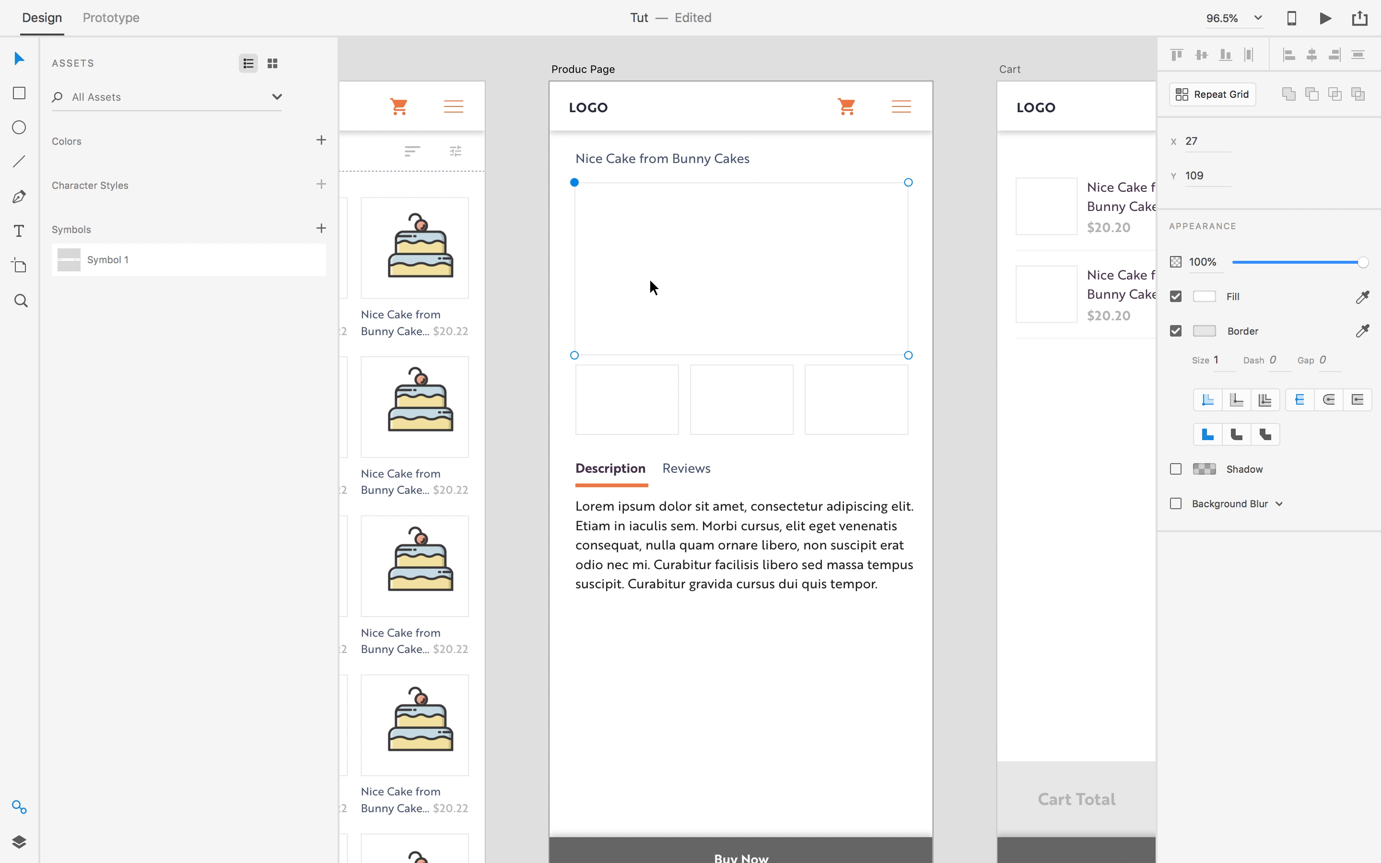
pyautogui.click(427, 407)
pyautogui.press('super+c')
pyautogui.press('super+v')
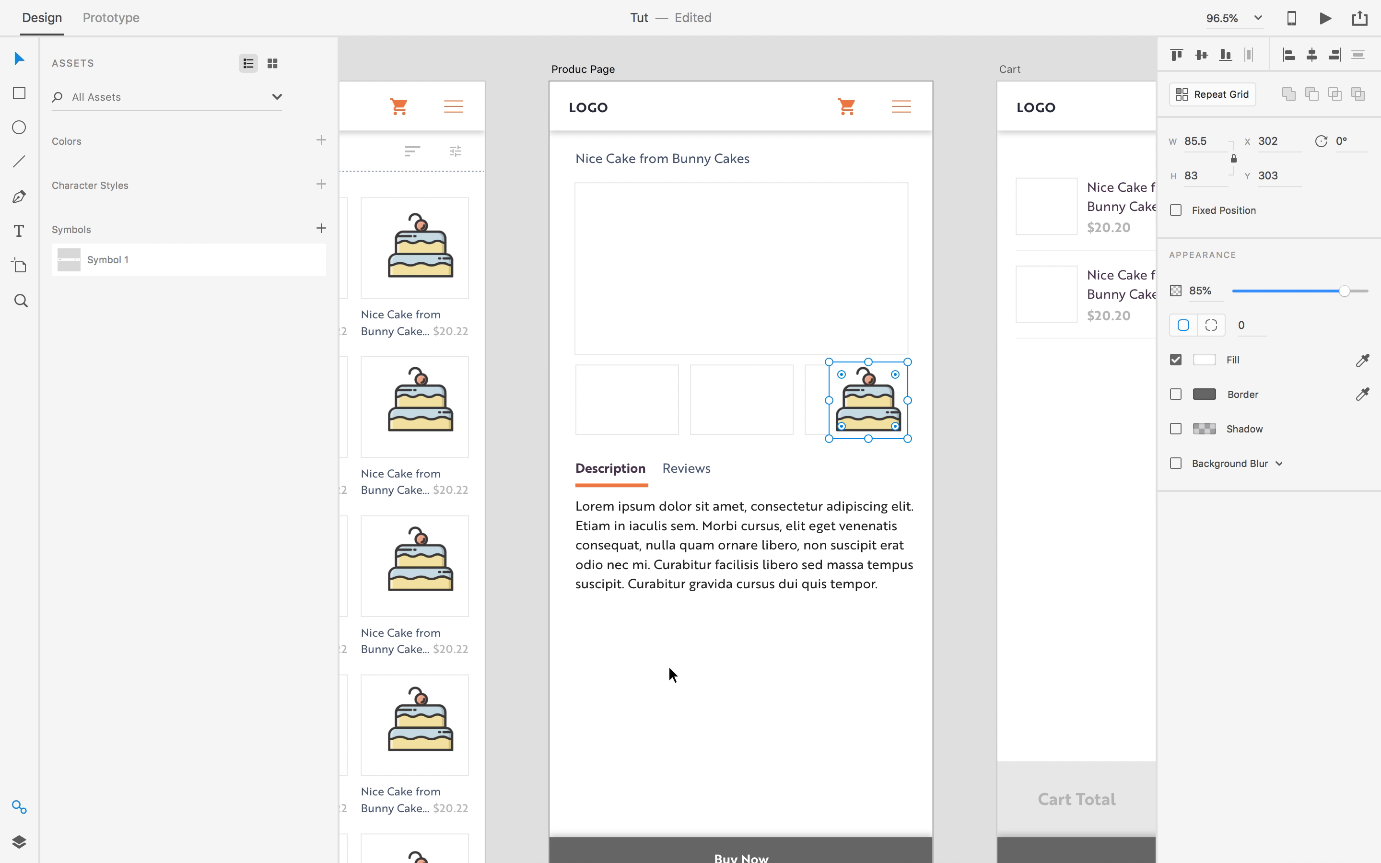
pyautogui.moveTo(885, 407); pyautogui.dragTo(641, 405)
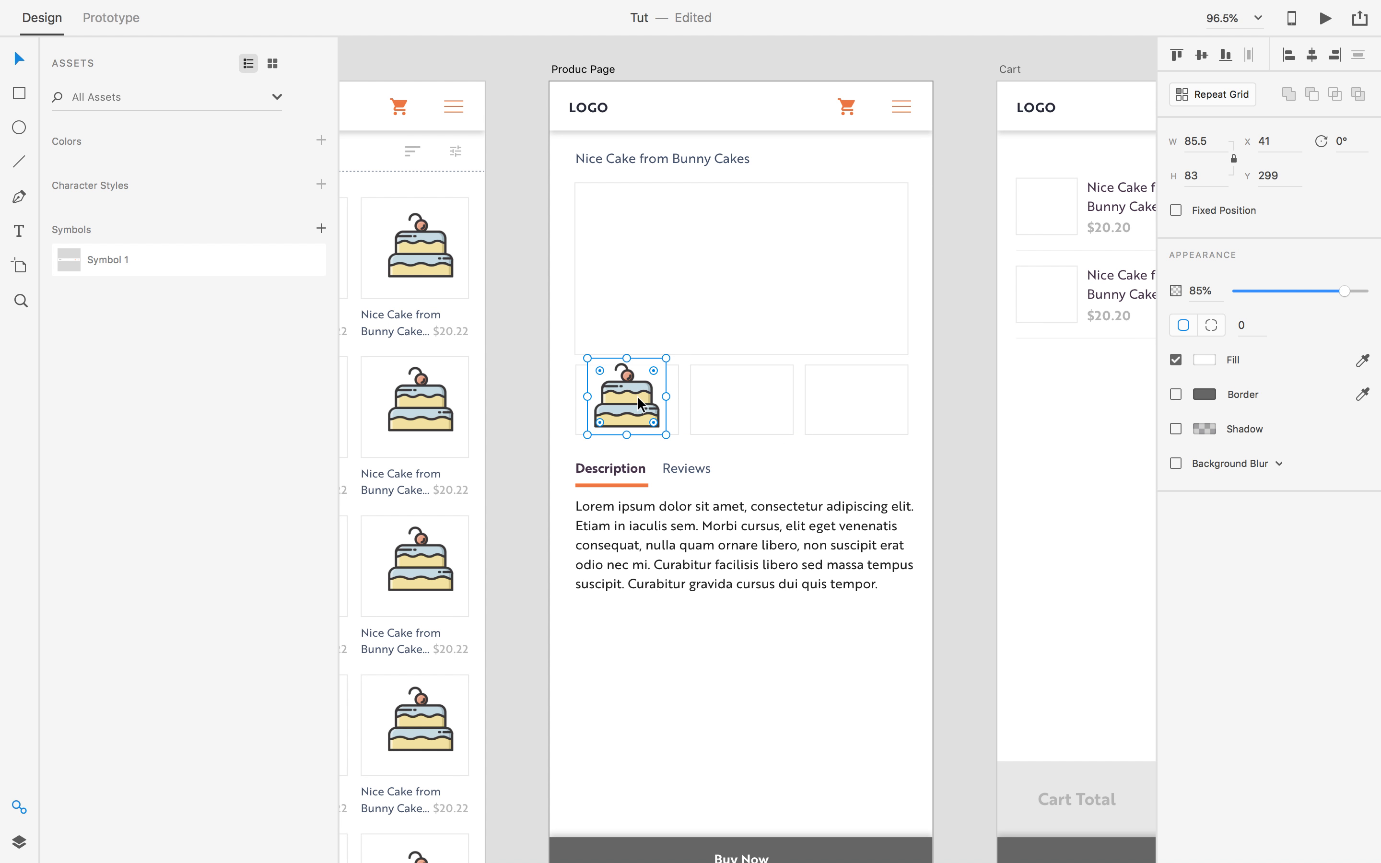
# Scale the cake image down to about 62.5 by 61 and place copies centred in all three small placeholders.
pyautogui.scroll(2, 641, 404)
pyautogui.moveTo(583, 356); pyautogui.dragTo(942, 420)
pyautogui.scroll(3, 622, 400)
pyautogui.click(512, 400)
pyautogui.click(524, 386)
pyautogui.click(616, 406)
pyautogui.scroll(-2, 944, 420)
pyautogui.scroll(4, 945, 428)
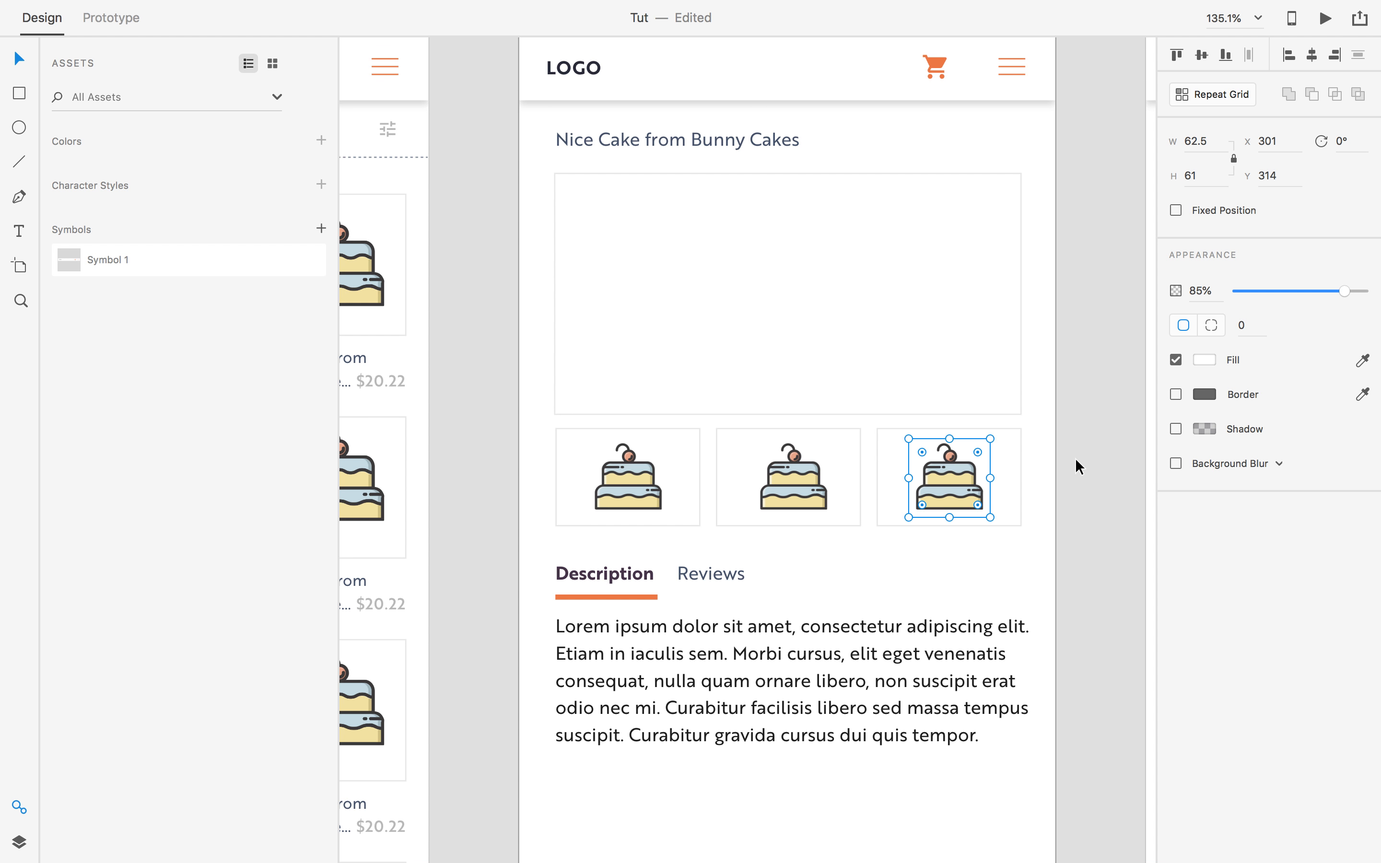
pyautogui.click(1070, 473)
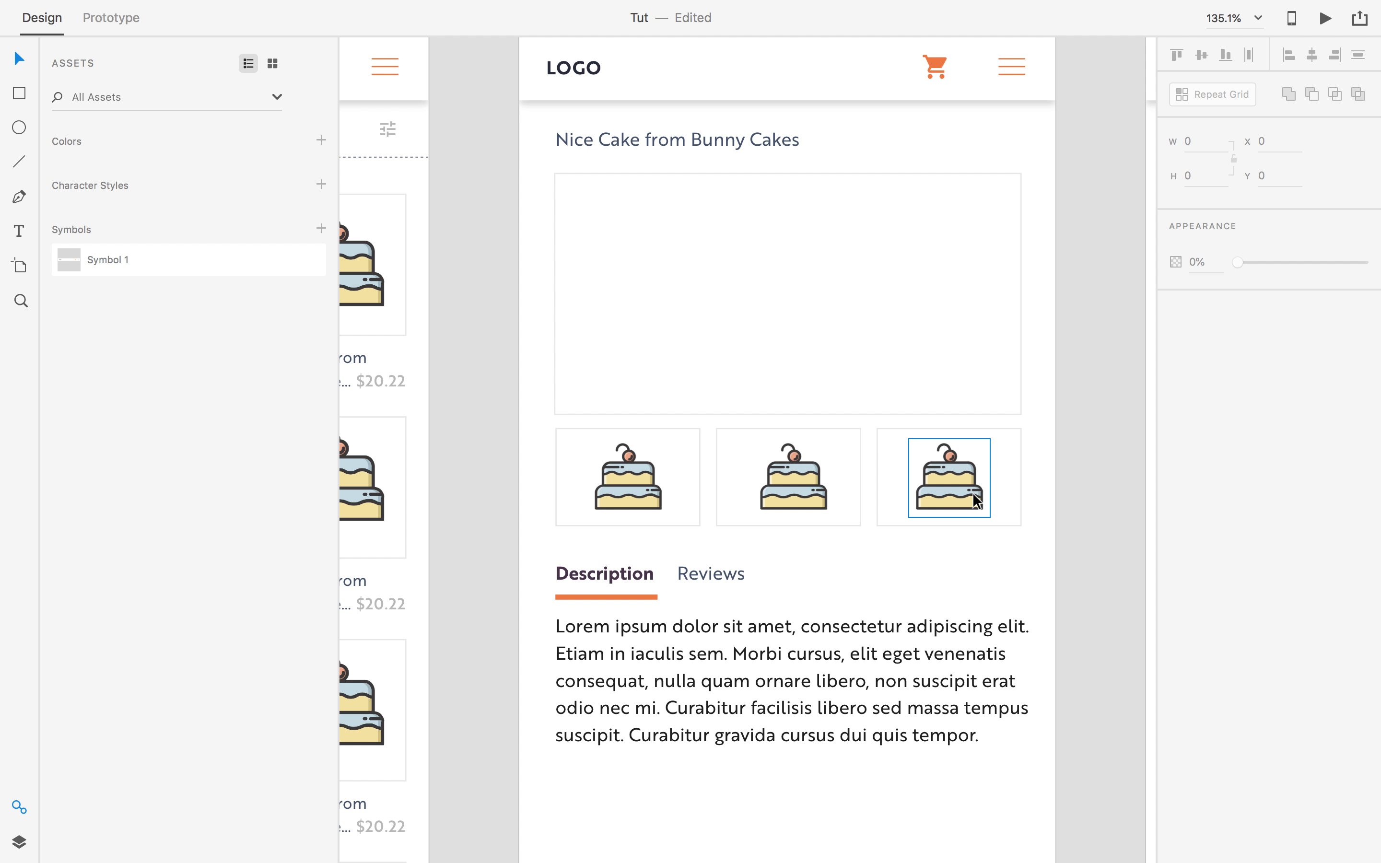
# Place a copy of the cake image in the large placeholder, enlarged to about 122.5 by 119 and centred.
pyautogui.moveTo(971, 503); pyautogui.dragTo(866, 373)
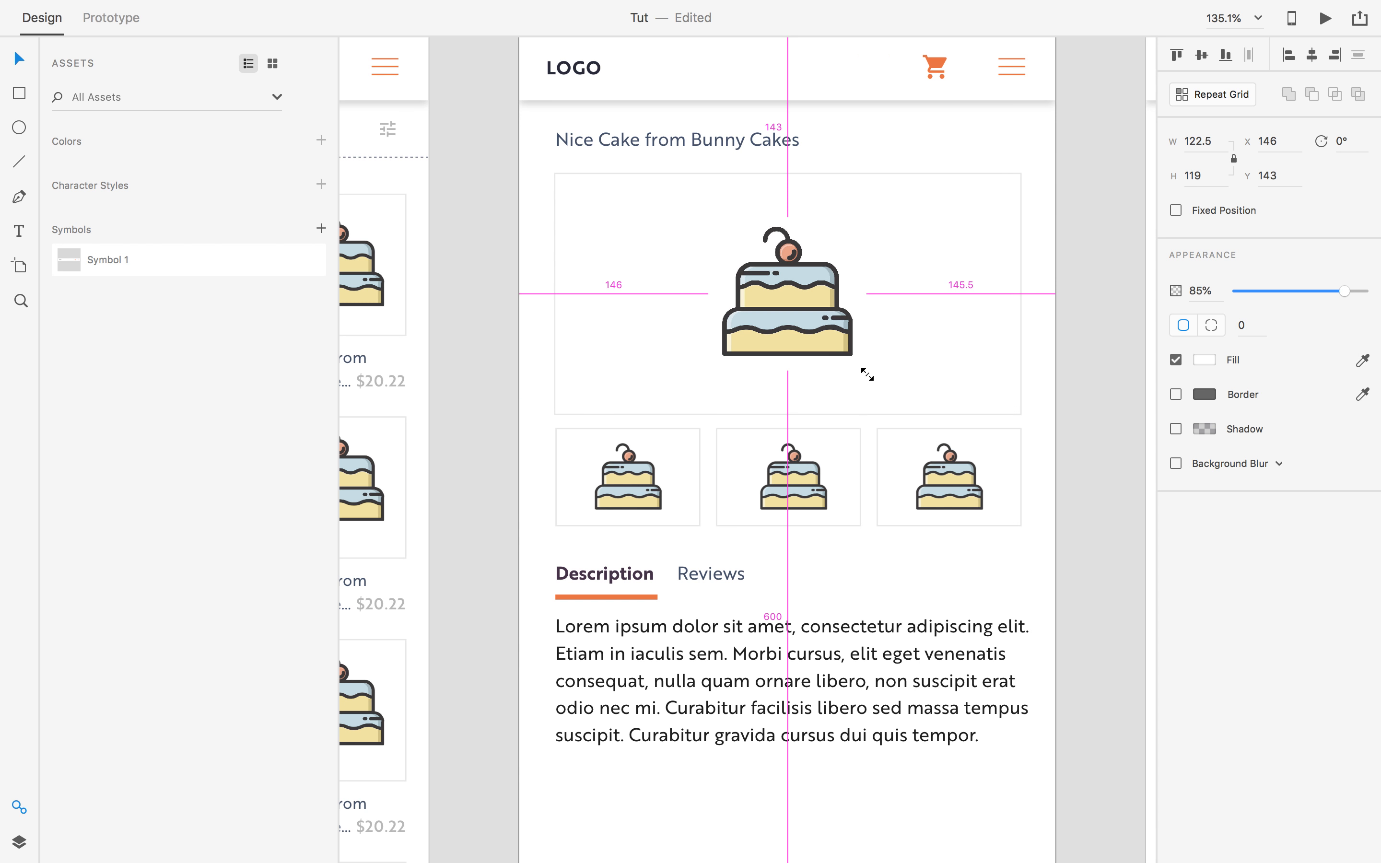
pyautogui.click(1100, 357)
pyautogui.scroll(-1, 1101, 365)
pyautogui.moveTo(1102, 366); pyautogui.dragTo(869, 346)
pyautogui.scroll(-5, 862, 354)
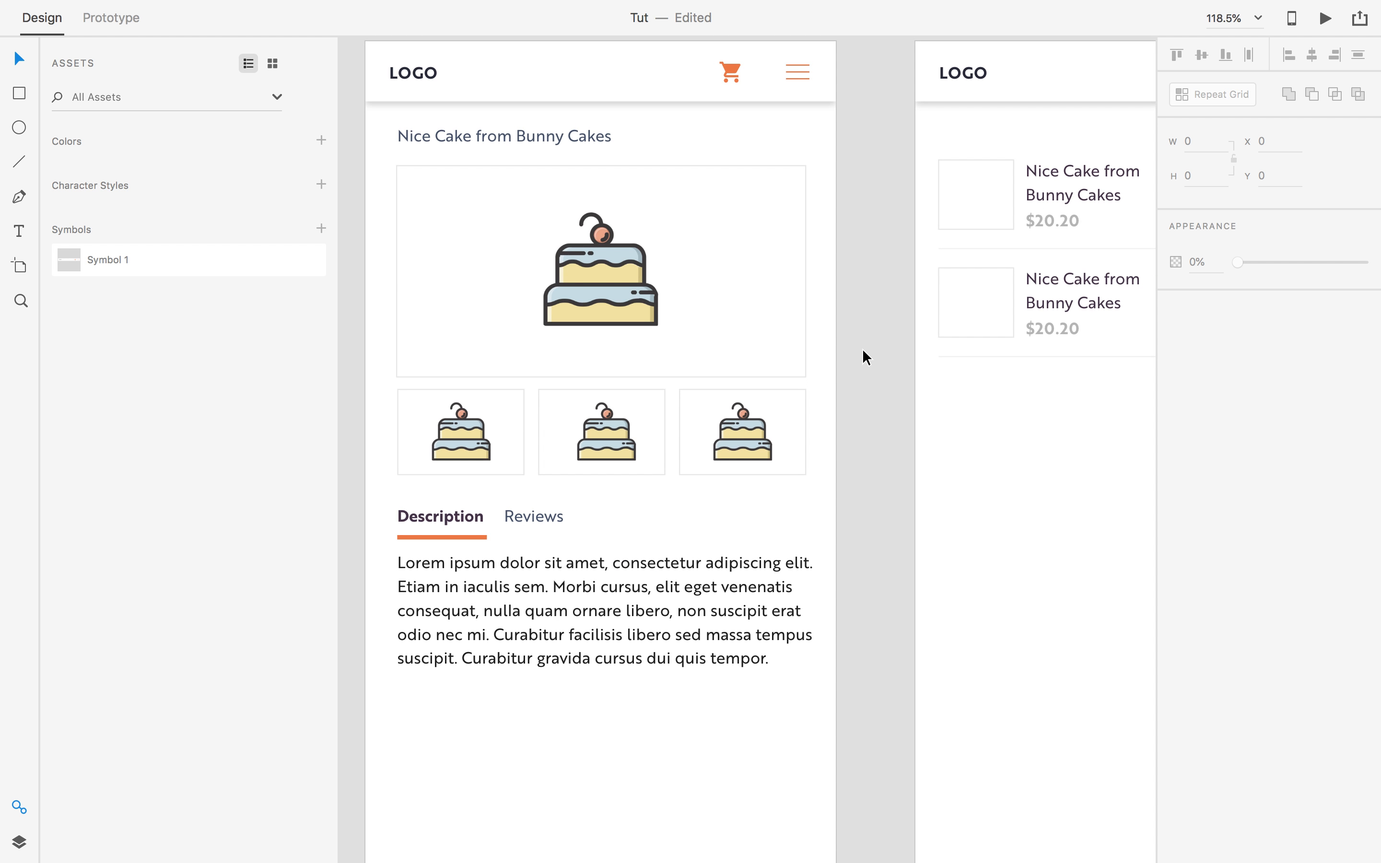
# Fill the Buy Now bar on the Produc Page artboard with the palette orange.
pyautogui.scroll(-5, 851, 629)
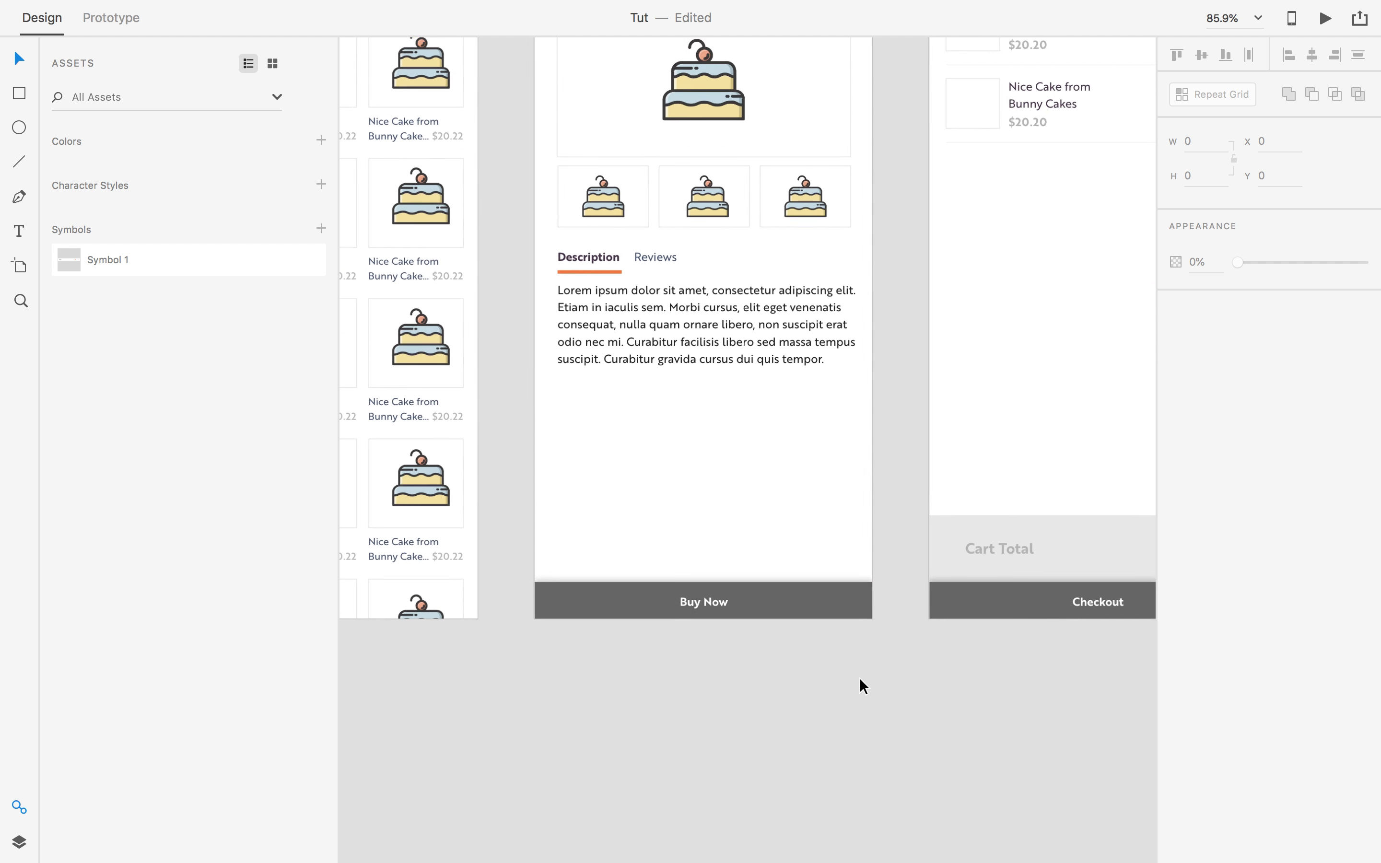
pyautogui.scroll(-3, 859, 678)
pyautogui.scroll(2, 859, 677)
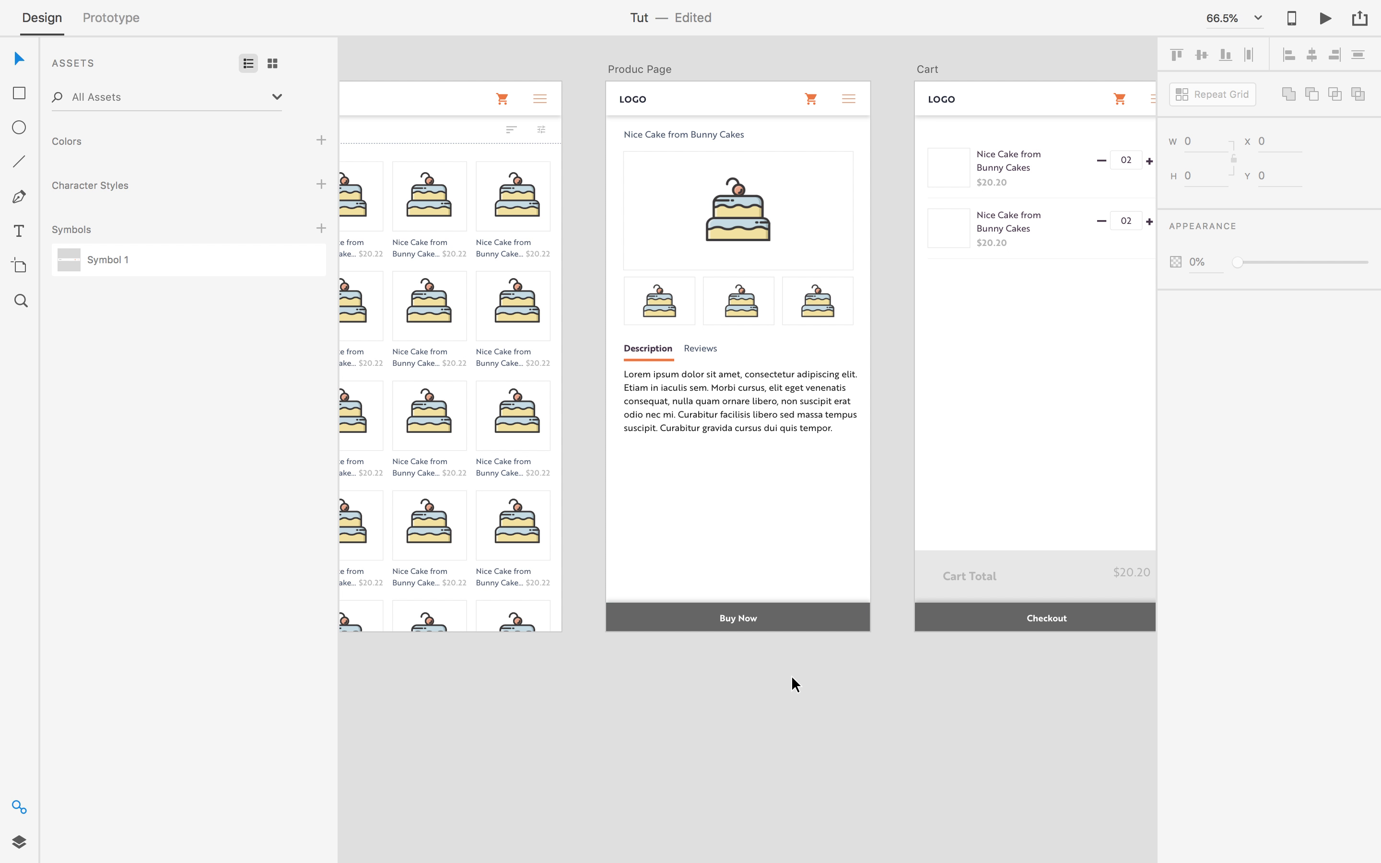
pyautogui.moveTo(718, 693); pyautogui.dragTo(736, 624)
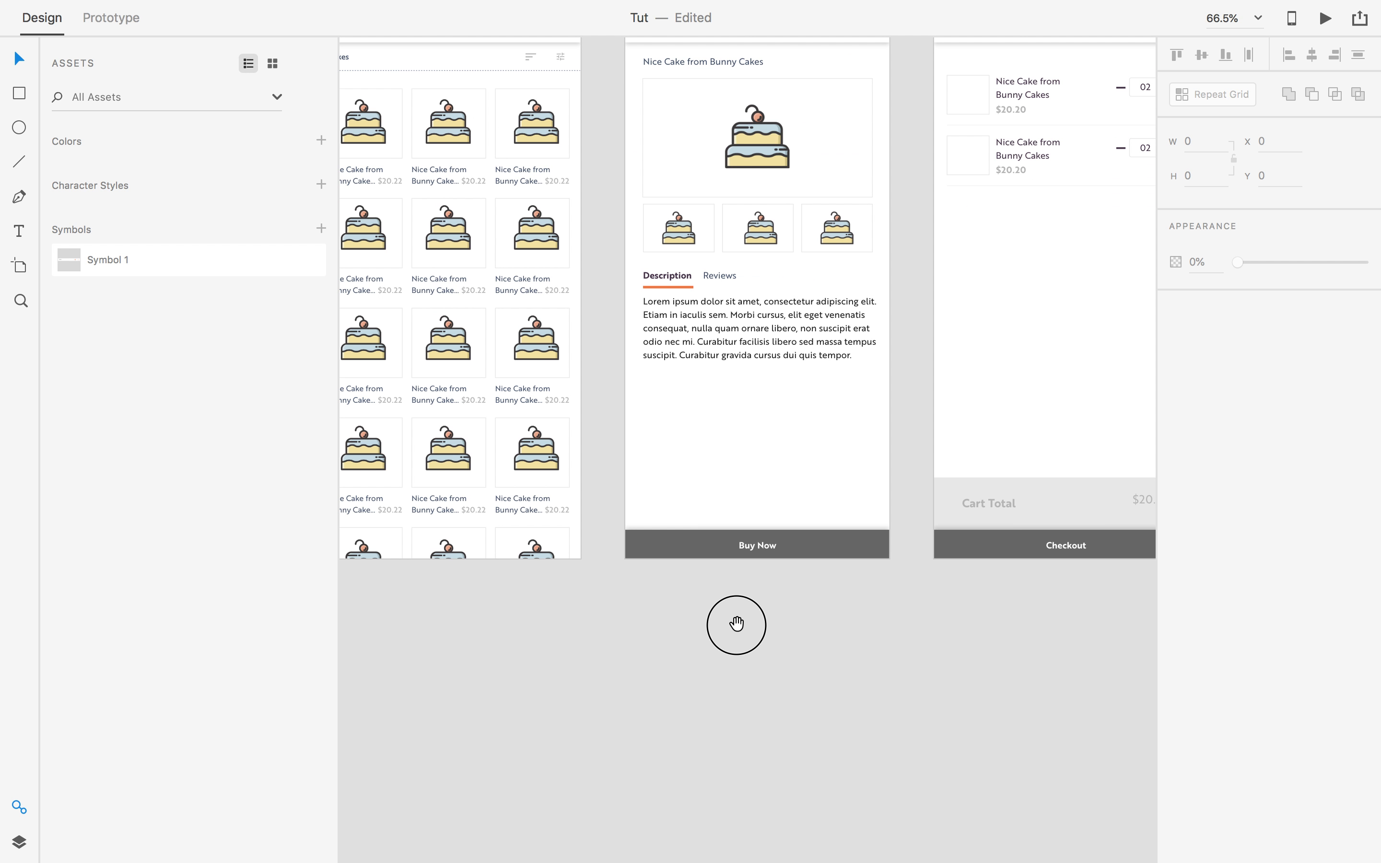
pyautogui.click(864, 547)
pyautogui.click(1207, 365)
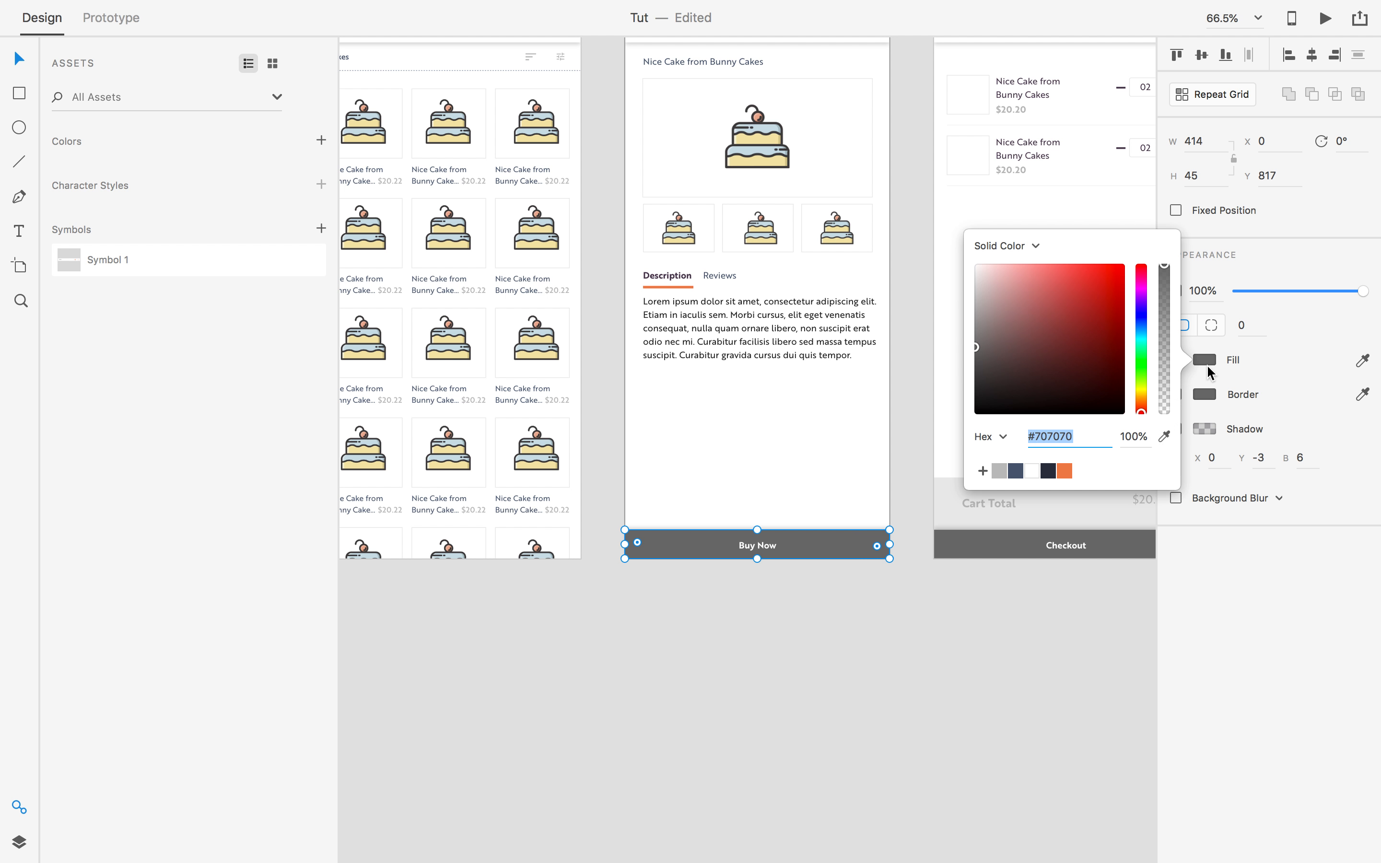
pyautogui.click(1065, 471)
pyautogui.click(804, 638)
# Look over the restyled Produc Page artboard and the neighbouring Cart artboard.
pyautogui.scroll(-5, 805, 636)
pyautogui.scroll(5, 806, 638)
pyautogui.scroll(1, 806, 638)
pyautogui.scroll(-1, 727, 426)
pyautogui.scroll(5, 737, 369)
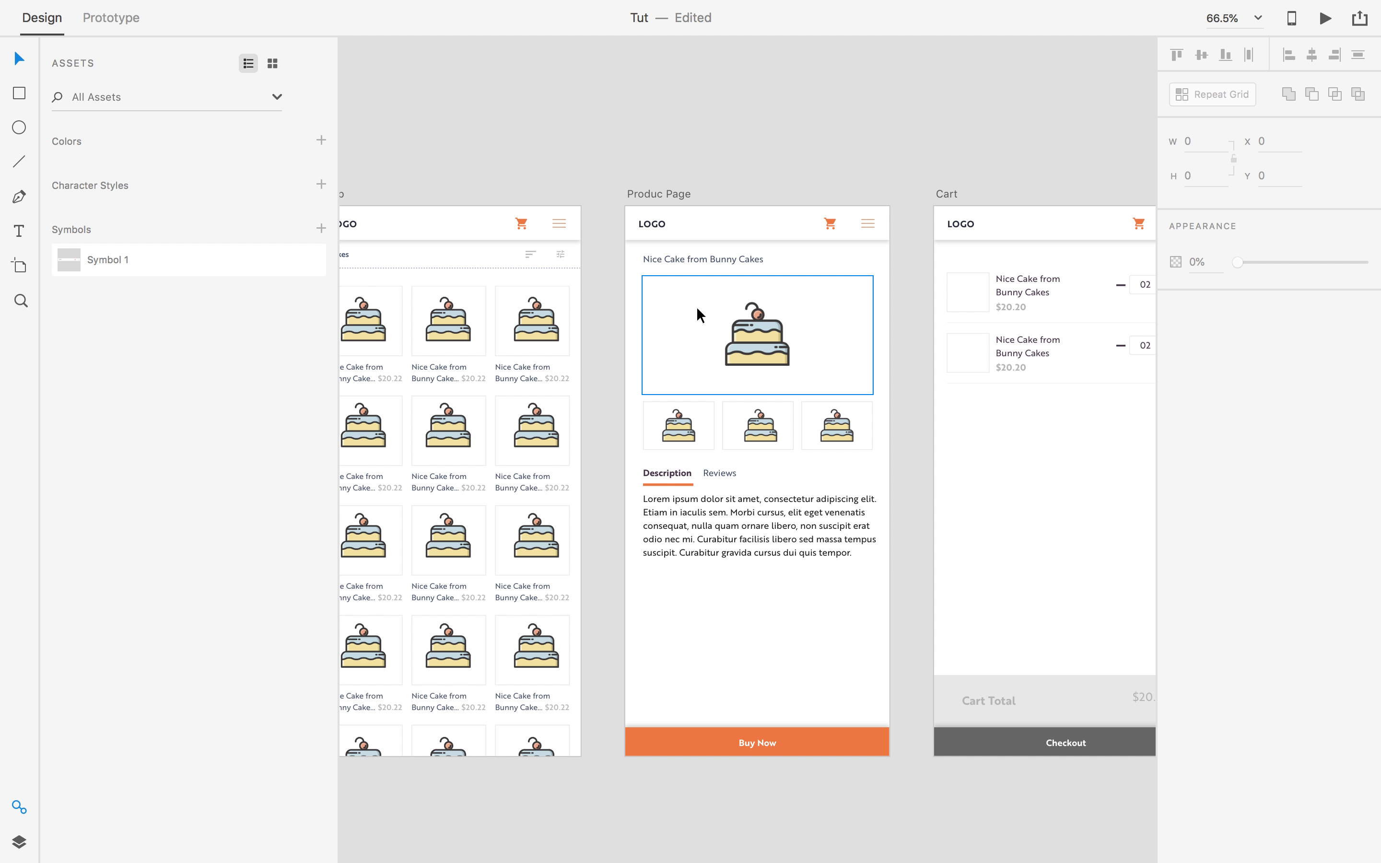
pyautogui.moveTo(601, 585); pyautogui.dragTo(371, 559)
pyautogui.moveTo(783, 564); pyautogui.dragTo(660, 561)
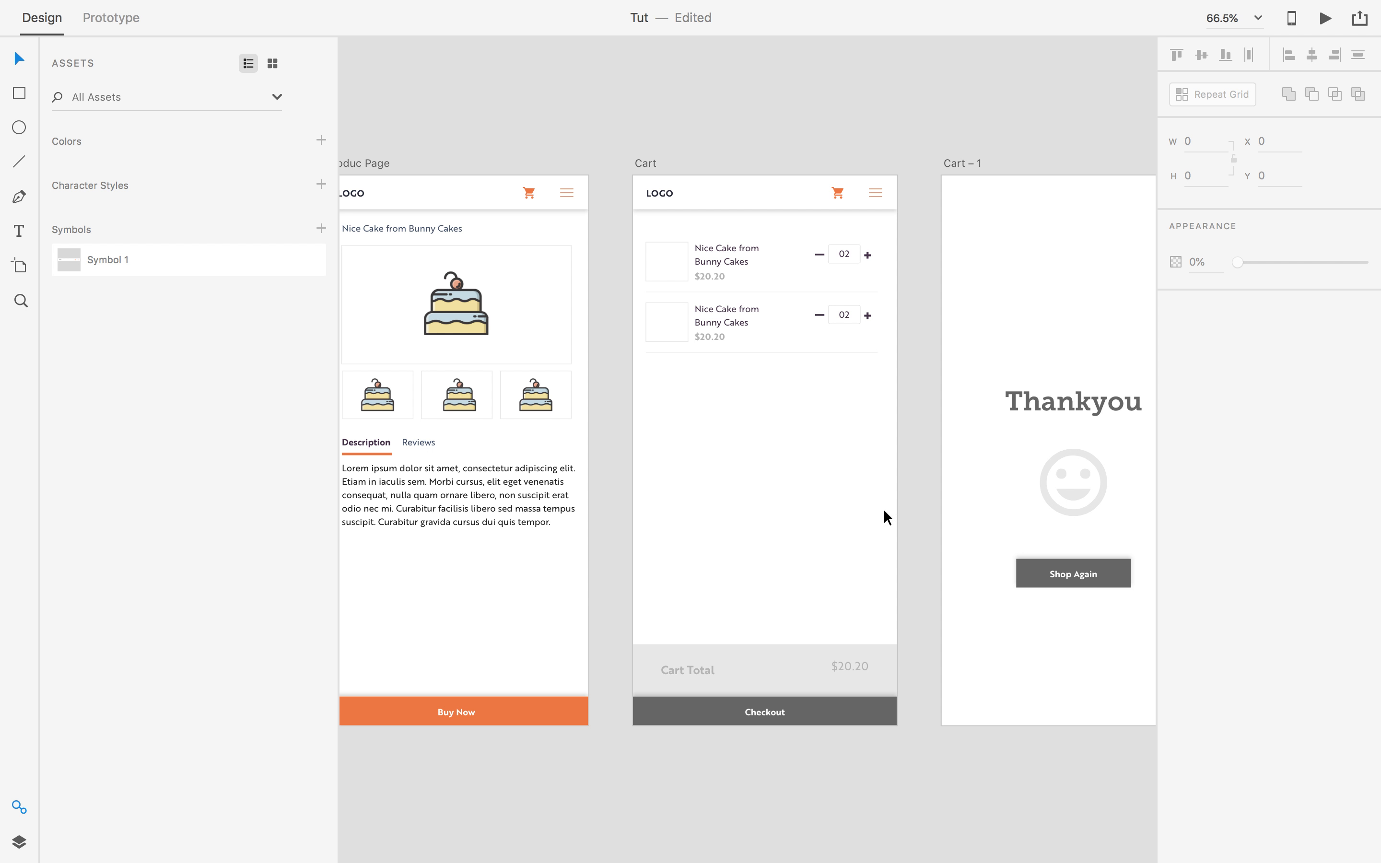
pyautogui.hscroll(-5, 886, 517)
pyautogui.scroll(5, 539, 447)
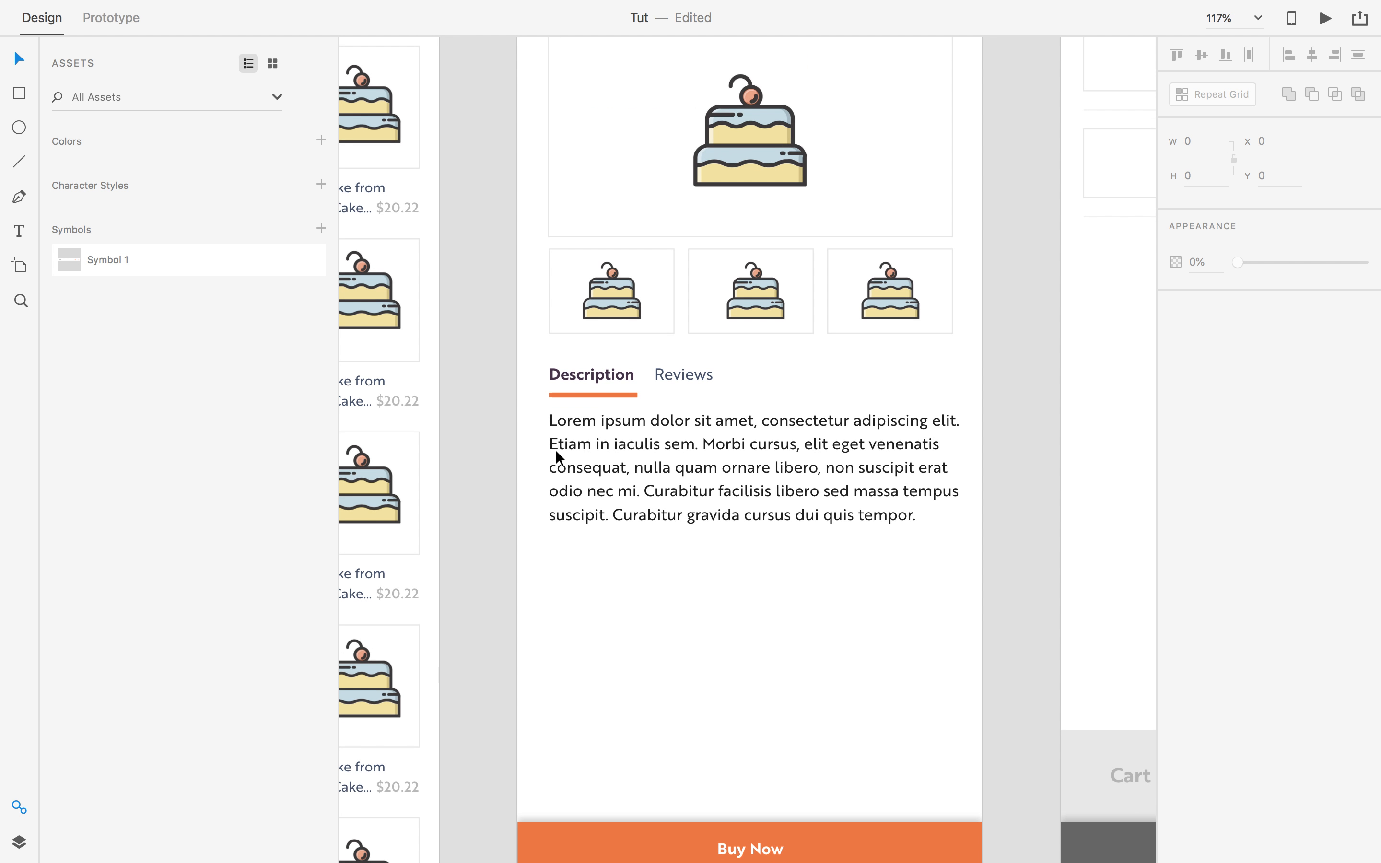
pyautogui.scroll(-2, 556, 449)
# Fill the first cart item's title text on the Cart artboard with the palette blue-gray #4F5D75.
pyautogui.hscroll(10, 524, 527)
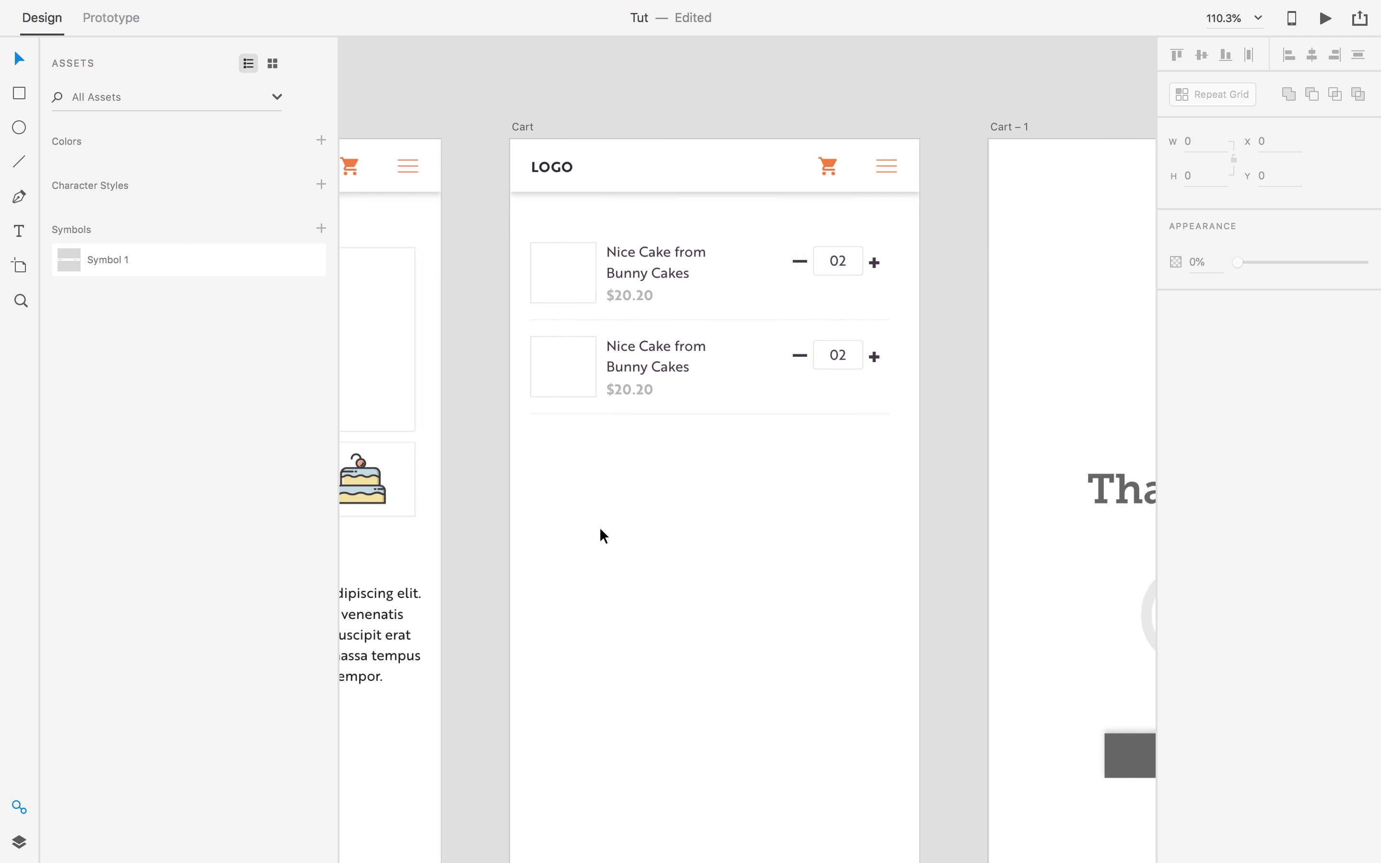
pyautogui.scroll(-3, 604, 535)
pyautogui.hscroll(-4, 734, 524)
pyautogui.hscroll(1, 789, 508)
pyautogui.click(823, 294)
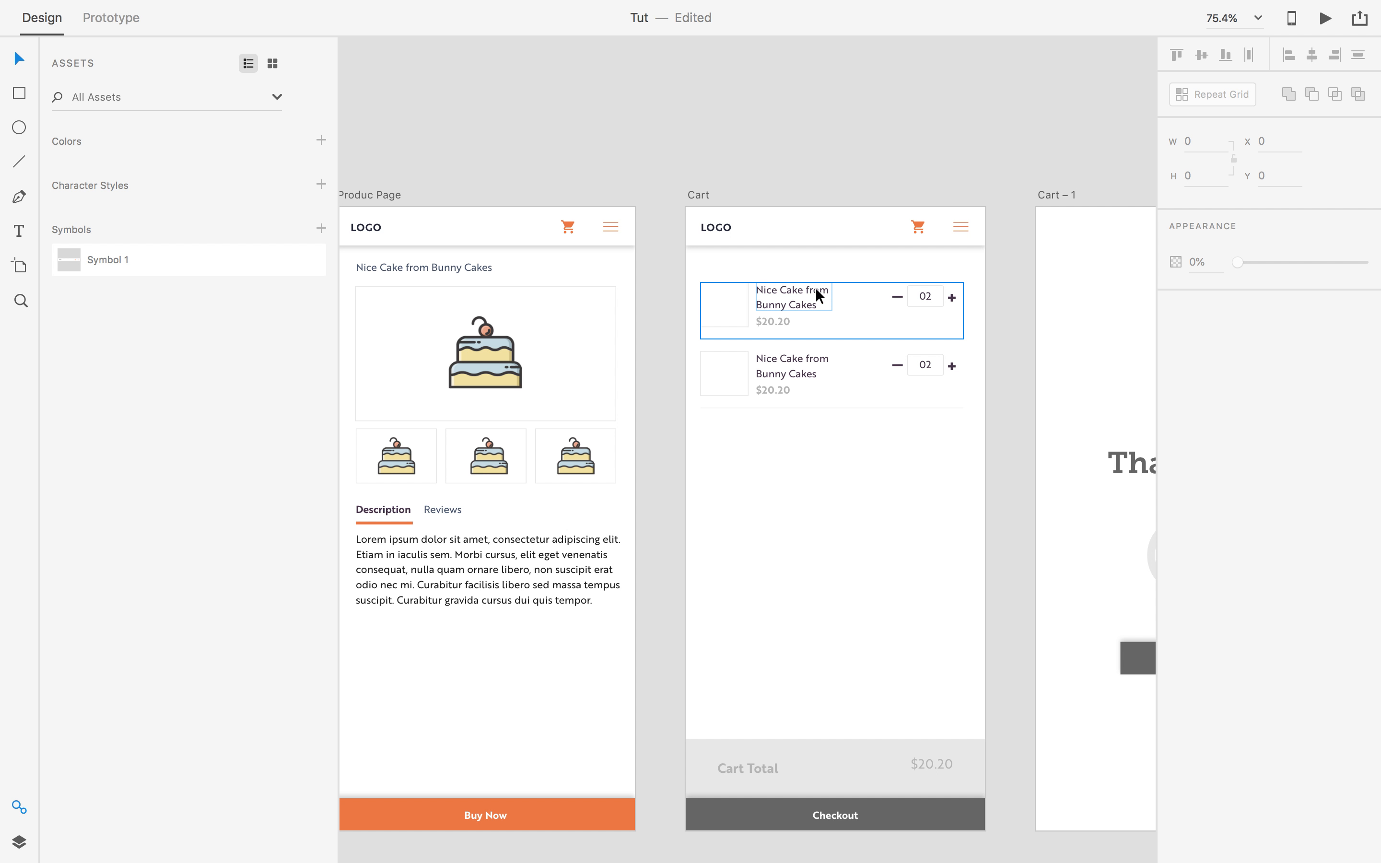
pyautogui.doubleClick(824, 294)
pyautogui.click(1205, 481)
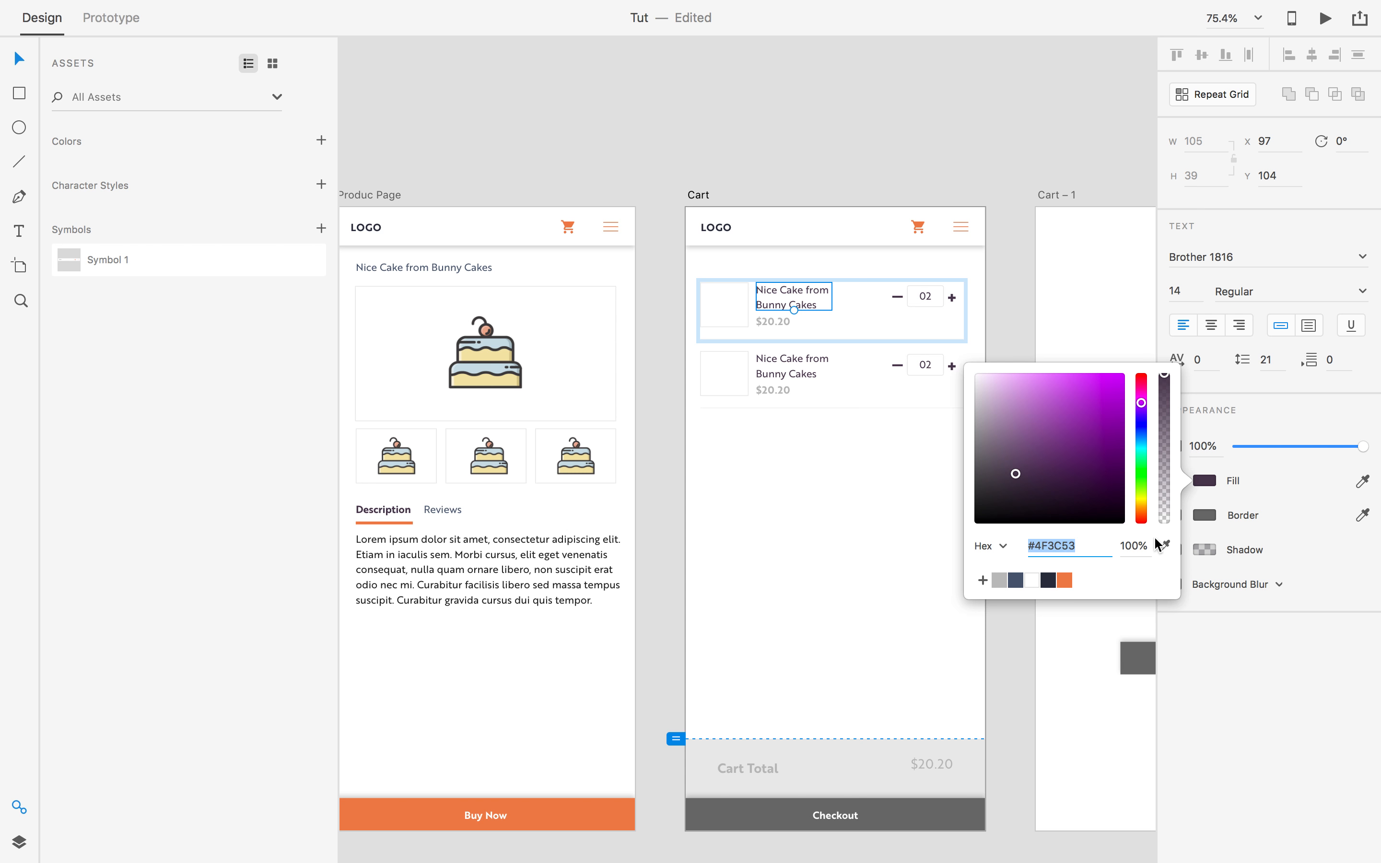
pyautogui.click(1017, 581)
pyautogui.click(777, 506)
# Fill the second cart item's title text with the palette blue-gray #4F5D75.
pyautogui.click(789, 383)
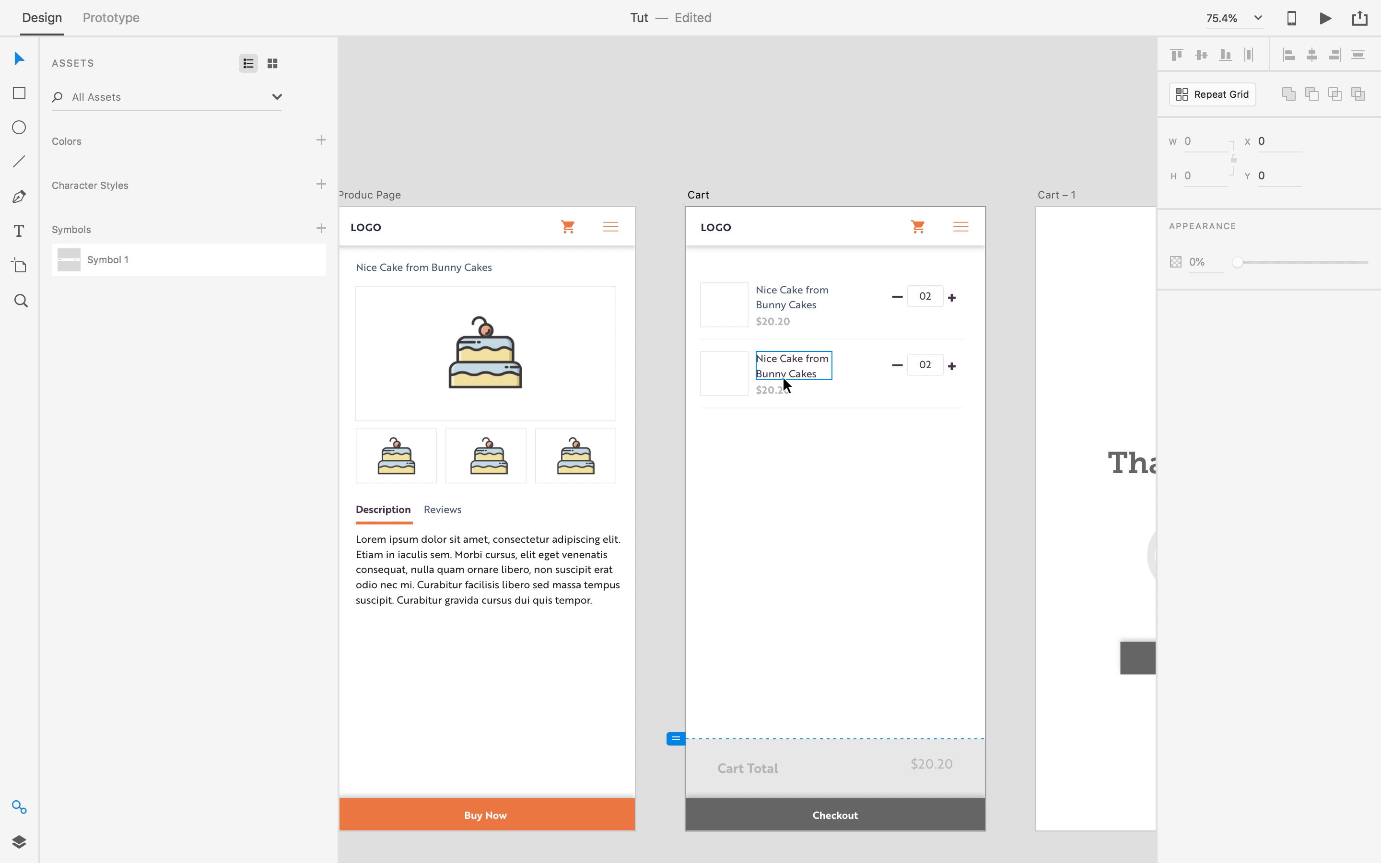
pyautogui.doubleClick(790, 382)
pyautogui.click(1205, 480)
pyautogui.click(1017, 581)
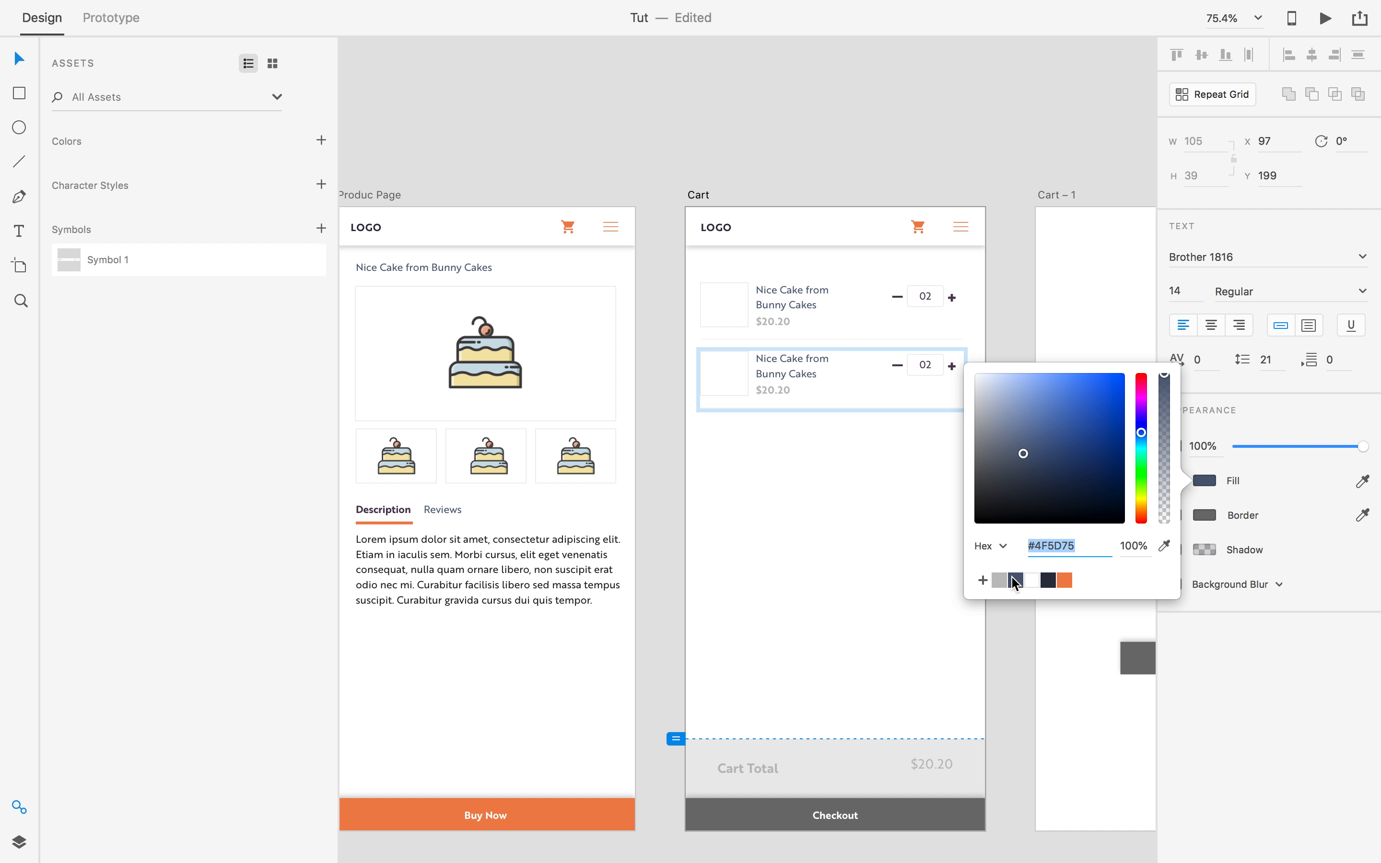
pyautogui.click(743, 423)
# Copy a cake thumbnail from the Produc Page artboard and fit copies into both cart item image placeholders.
pyautogui.click(586, 463)
pyautogui.hotkey('ctrl', 'c')
pyautogui.click(797, 510)
pyautogui.hotkey('ctrl', 'v')
pyautogui.moveTo(929, 463); pyautogui.dragTo(718, 456)
pyautogui.scroll(5, 728, 329)
pyautogui.moveTo(717, 269); pyautogui.dragTo(717, 274)
pyautogui.click(569, 307)
pyautogui.scroll(-5, 570, 307)
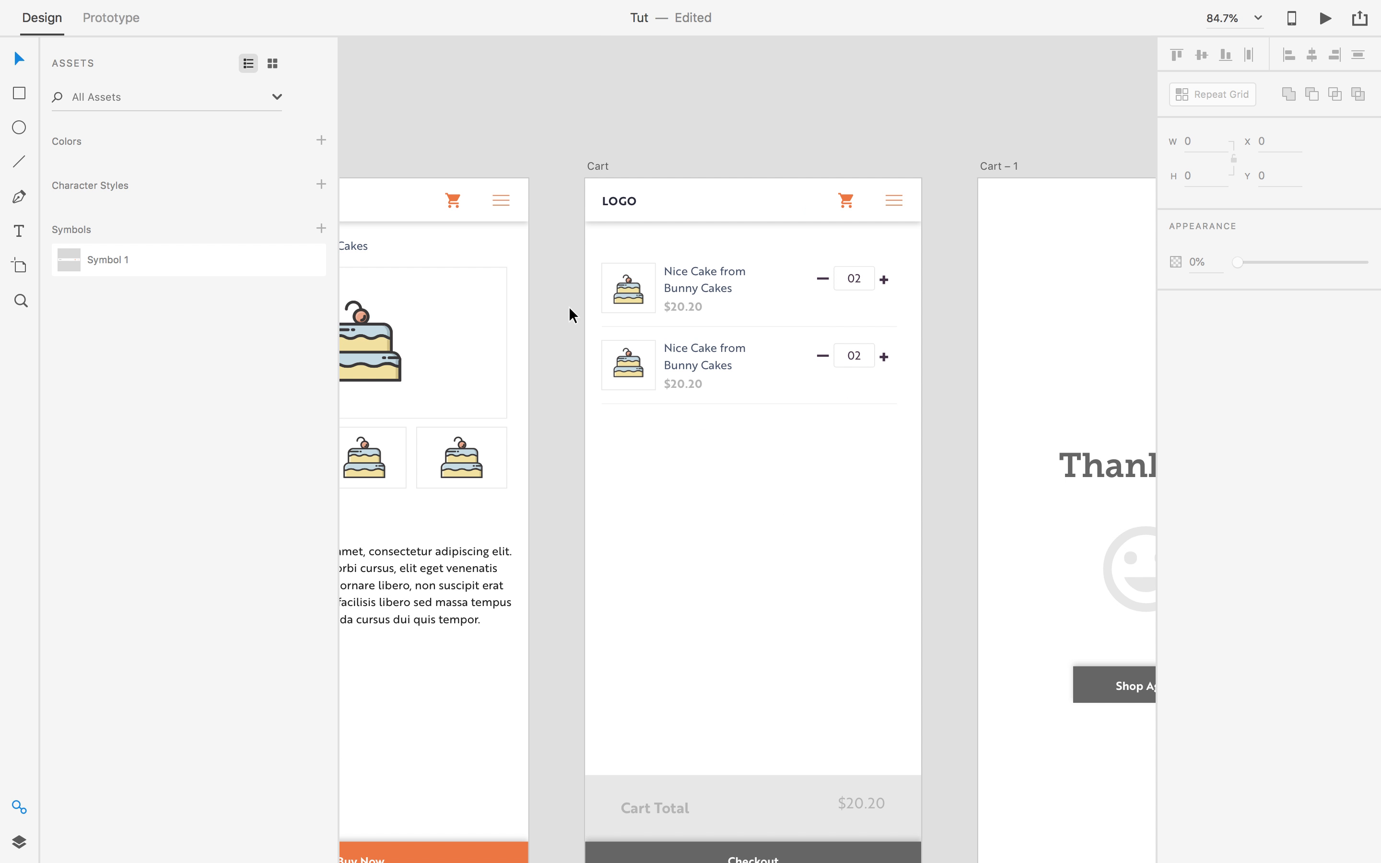
# Look over the Cart artboard from its item list down to the Cart Total and Checkout bars.
pyautogui.press('space')
pyautogui.moveTo(696, 463); pyautogui.dragTo(662, 405)
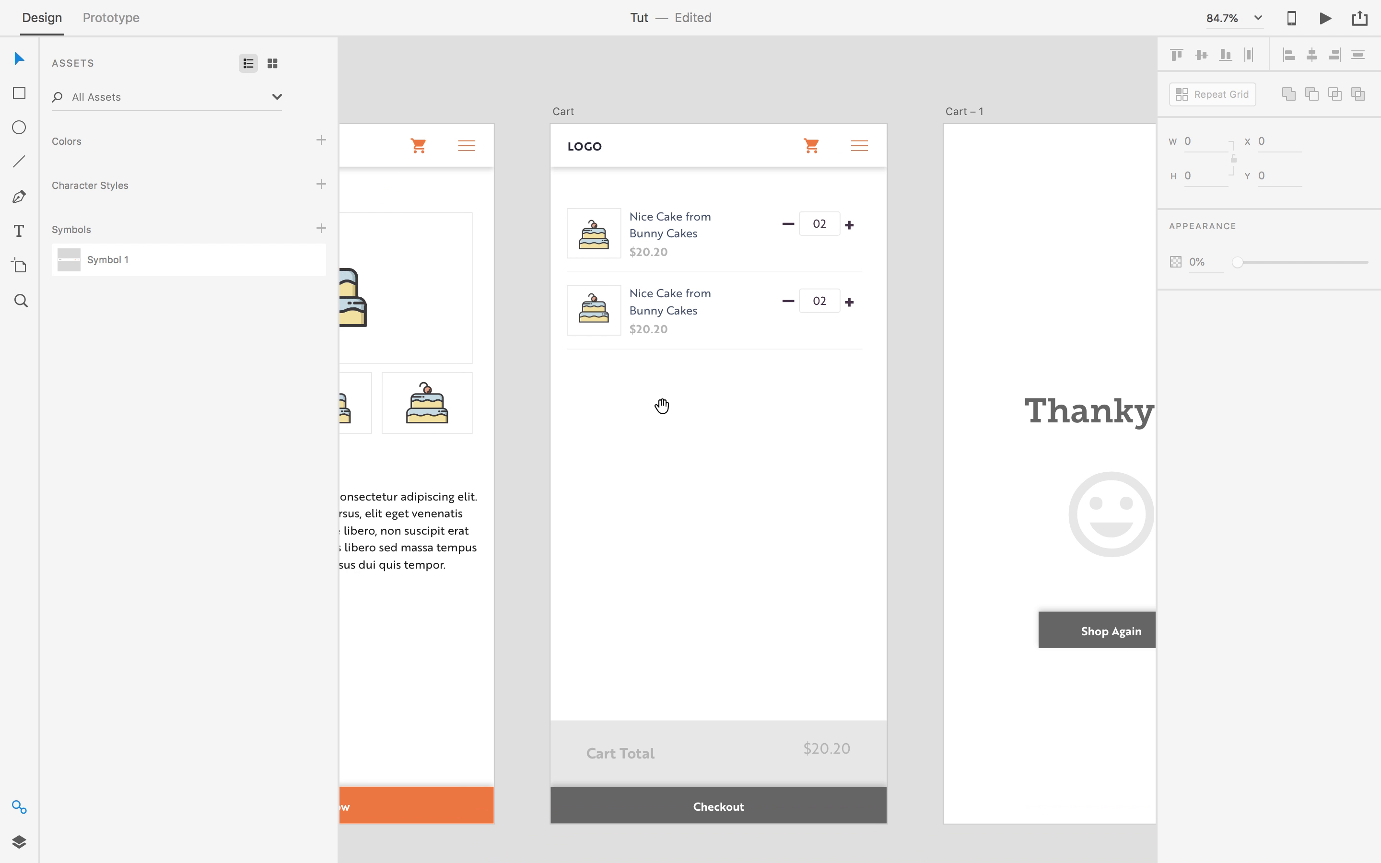
pyautogui.scroll(10, 661, 409)
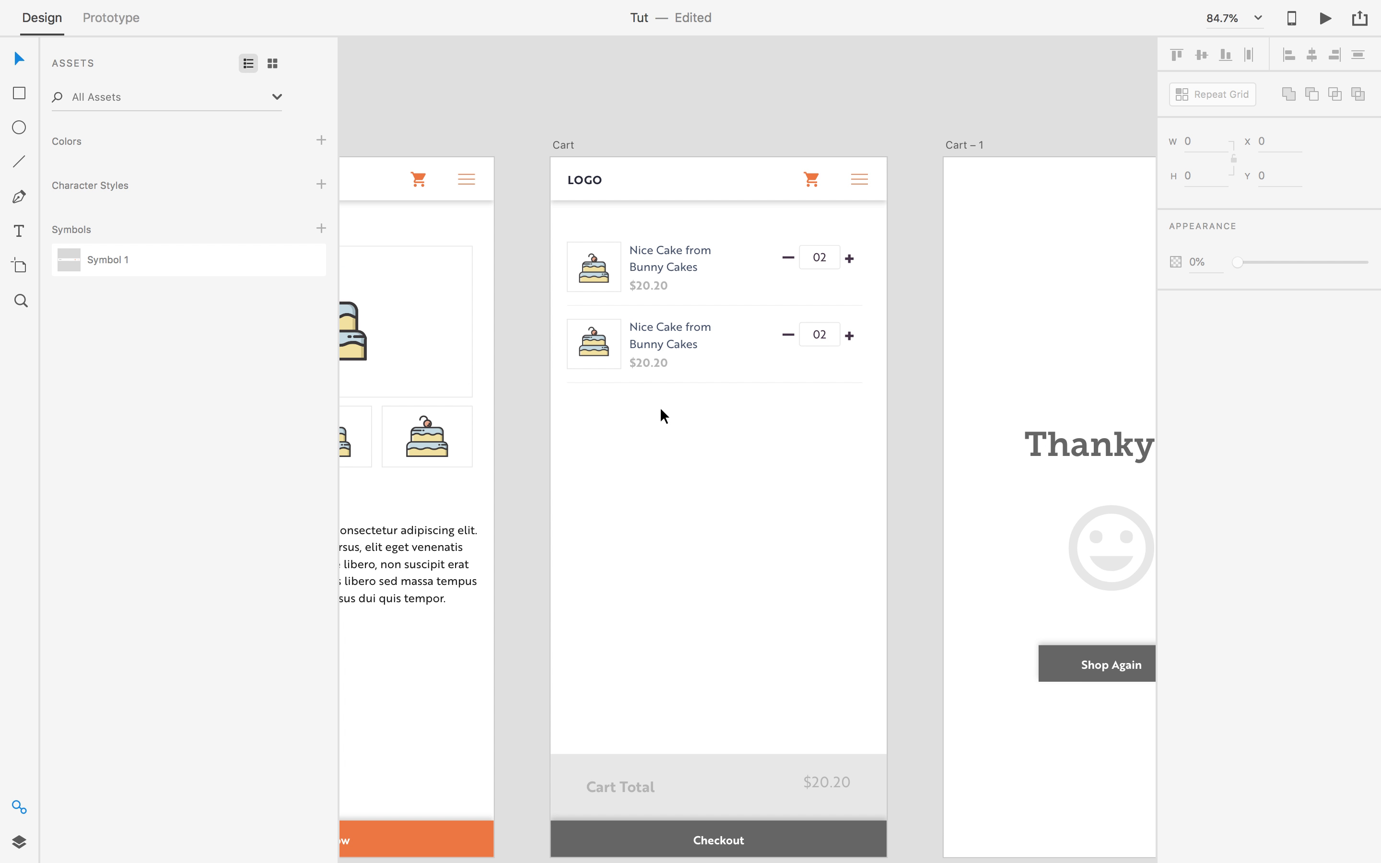
pyautogui.scroll(-10, 660, 408)
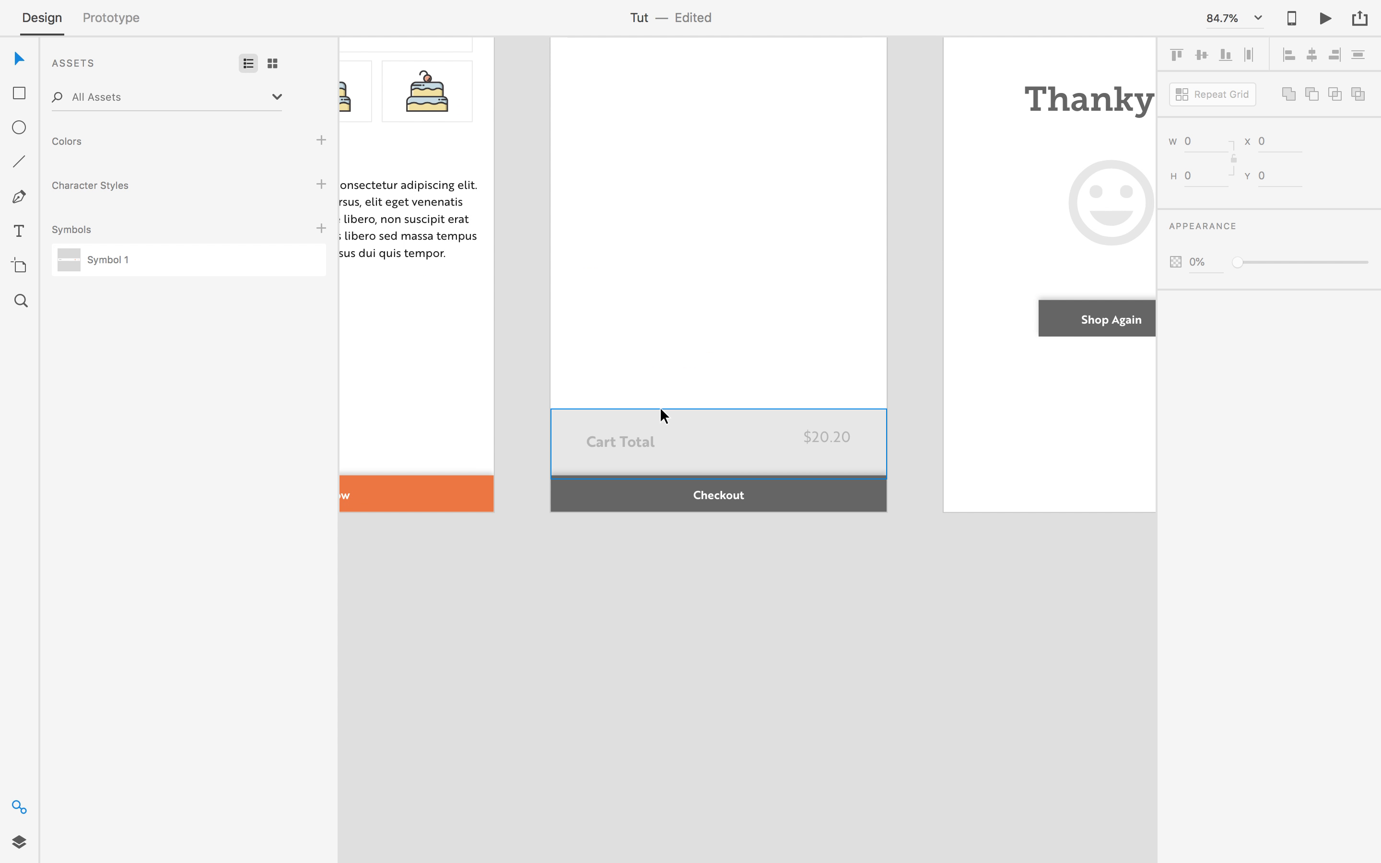
pyautogui.scroll(-5, 667, 503)
pyautogui.moveTo(647, 567)
pyautogui.mouseDown()
pyautogui.moveTo(981, 555)
pyautogui.moveTo(897, 570)
pyautogui.moveTo(1120, 530)
pyautogui.moveTo(663, 549)
pyautogui.mouseUp()
pyautogui.scroll(3, 714, 417)
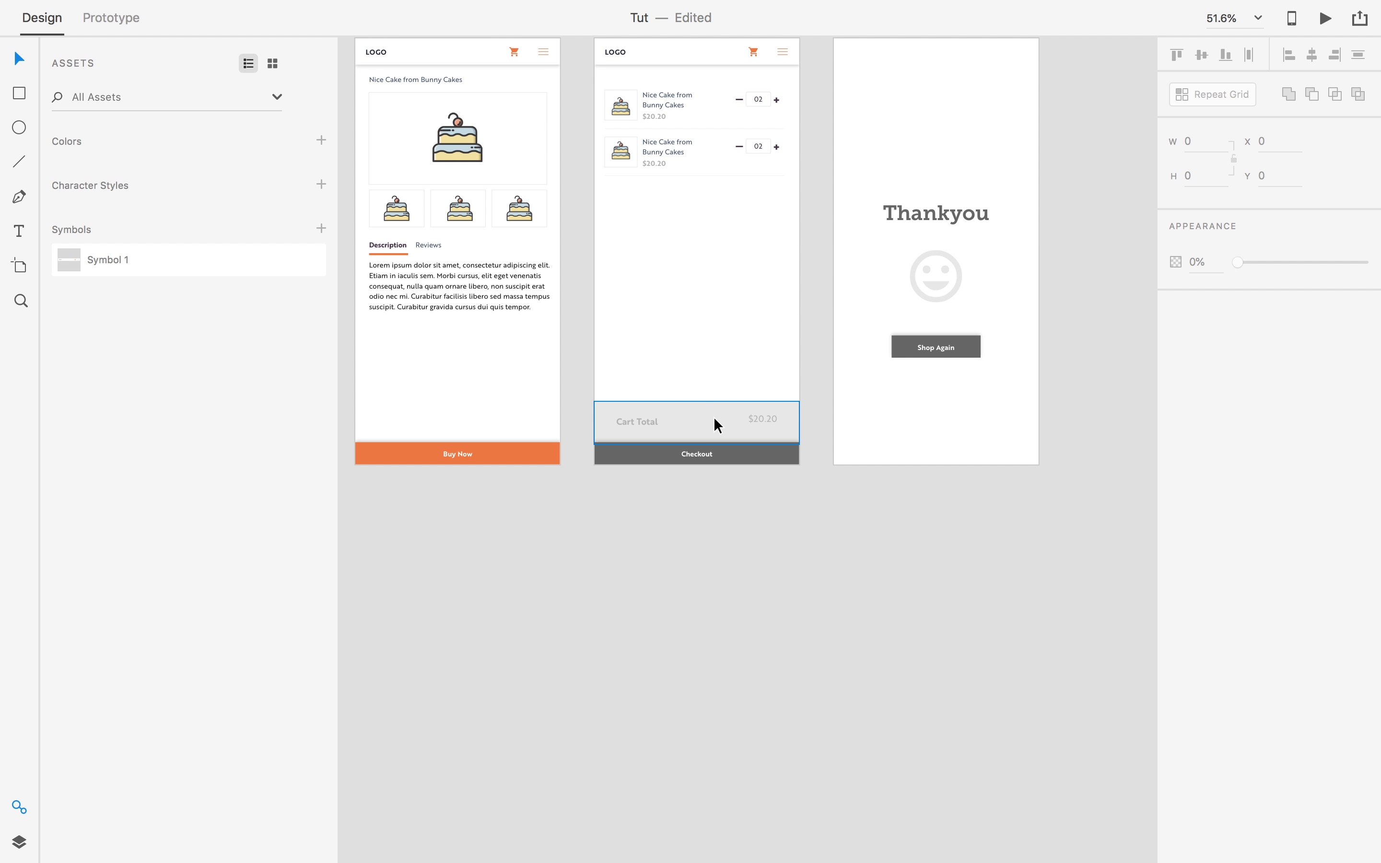
pyautogui.scroll(1, 709, 414)
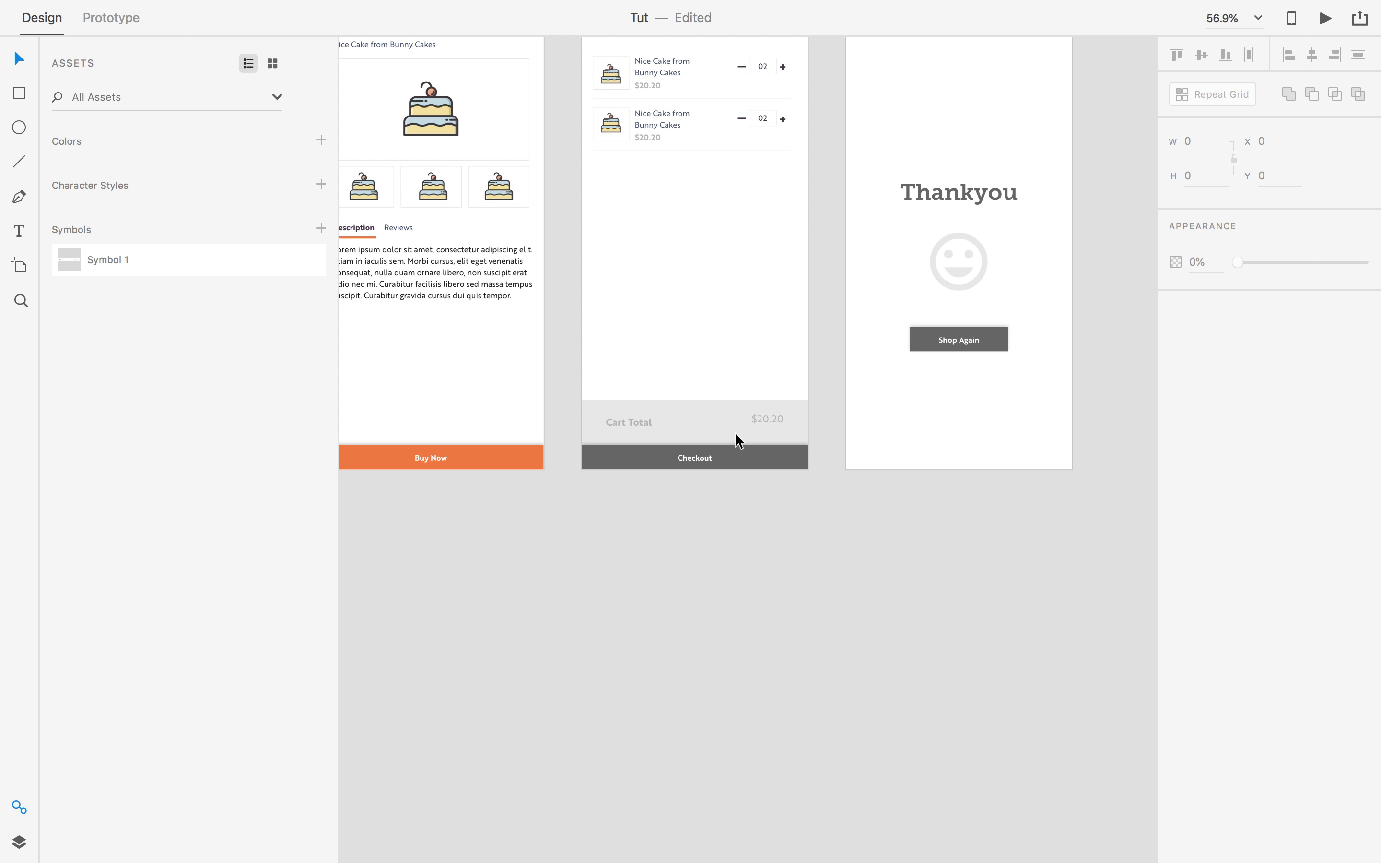
# Try the palette gray #BFC0C0 as the fill of the Cart Total bar's background.
pyautogui.click(704, 424)
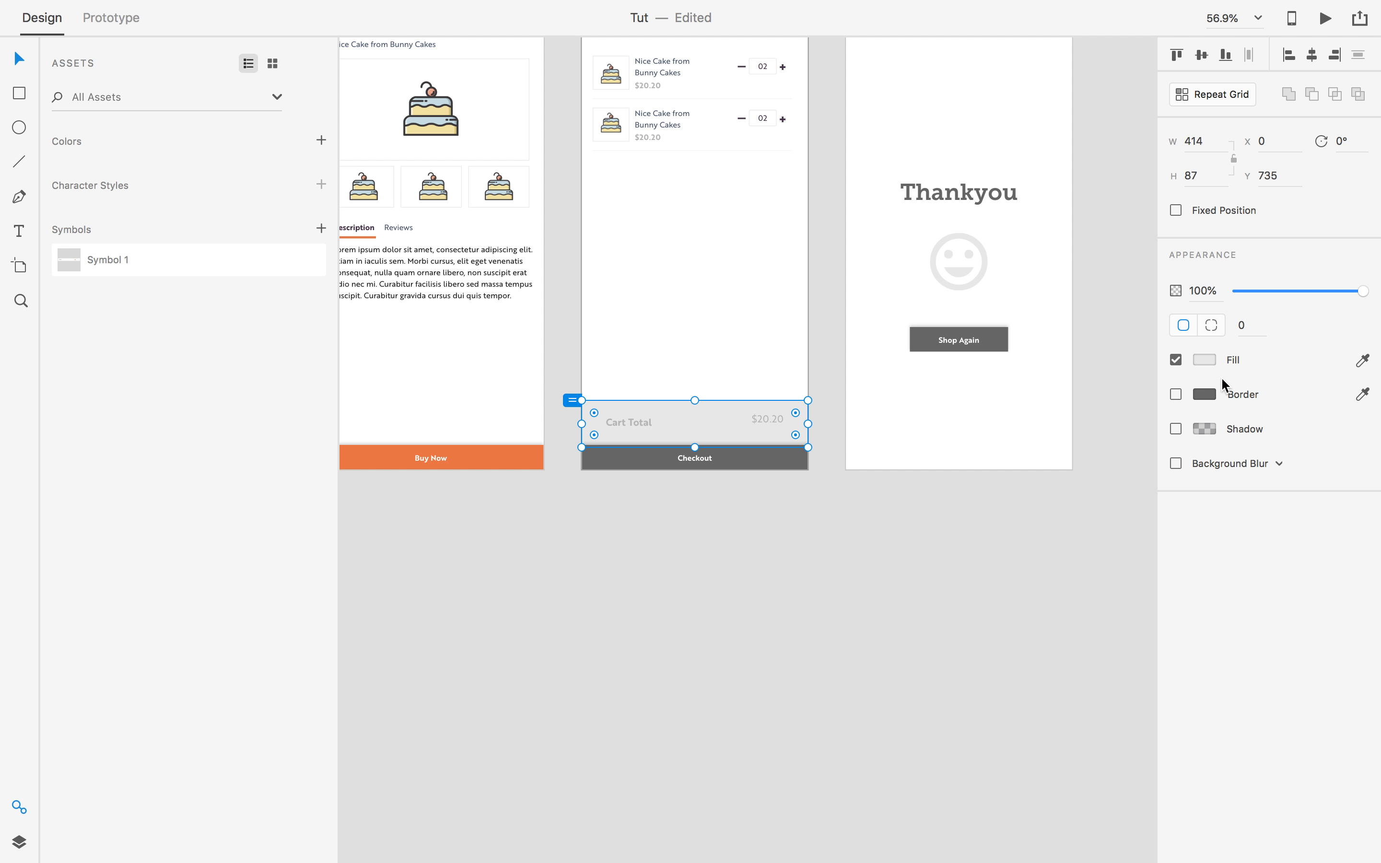
pyautogui.click(1204, 360)
pyautogui.moveTo(1061, 399); pyautogui.dragTo(1033, 383)
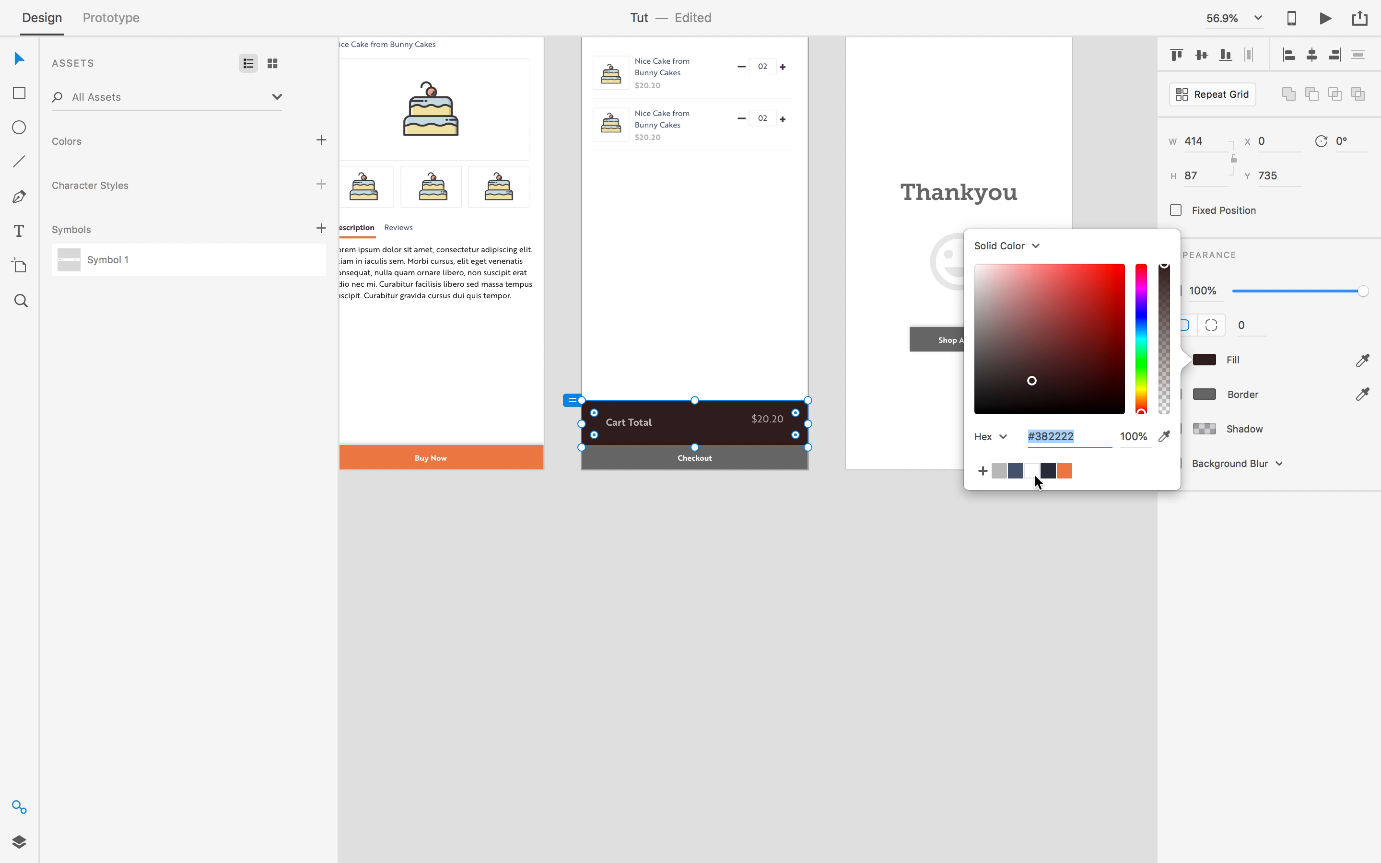
pyautogui.click(994, 474)
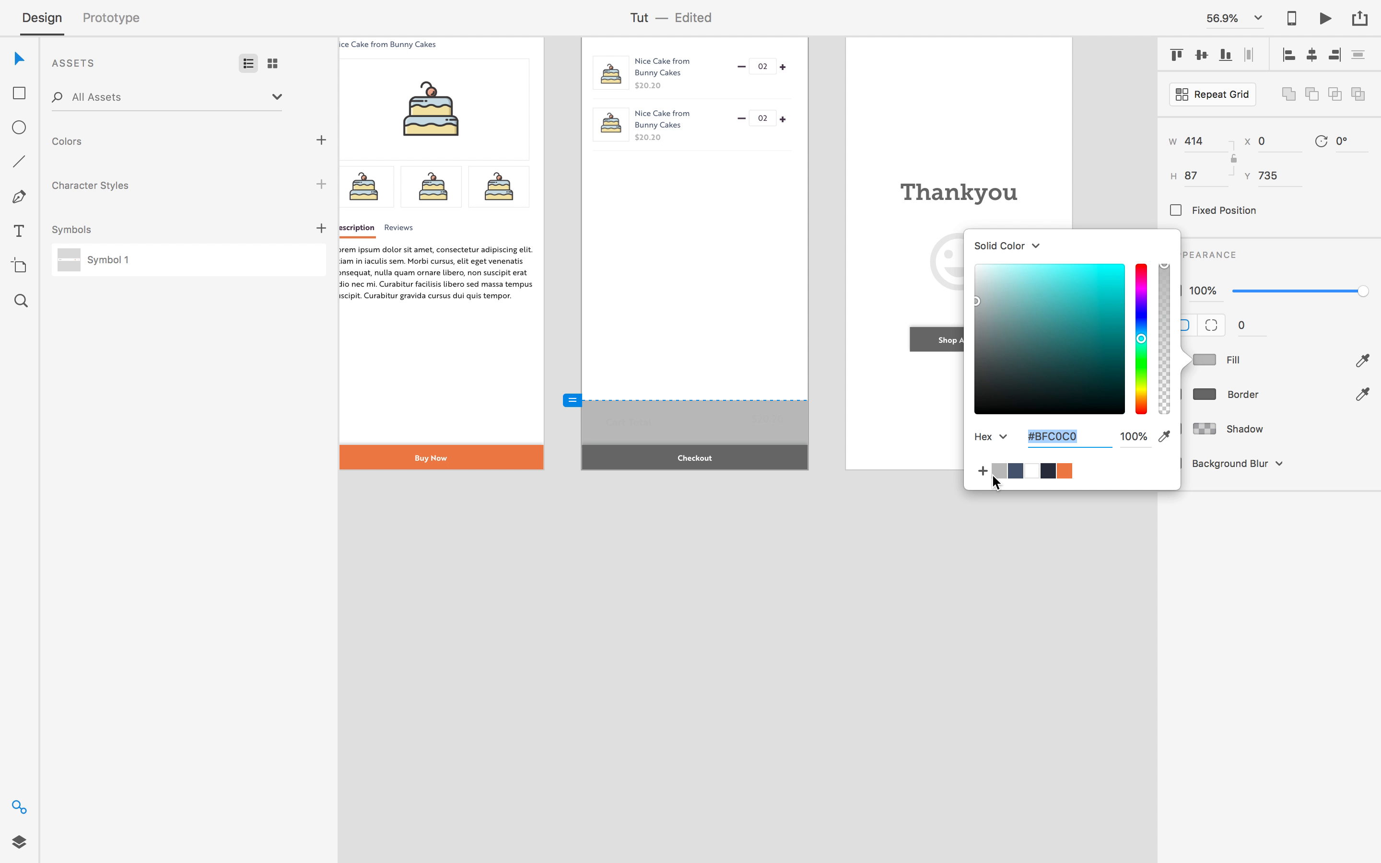
pyautogui.click(970, 534)
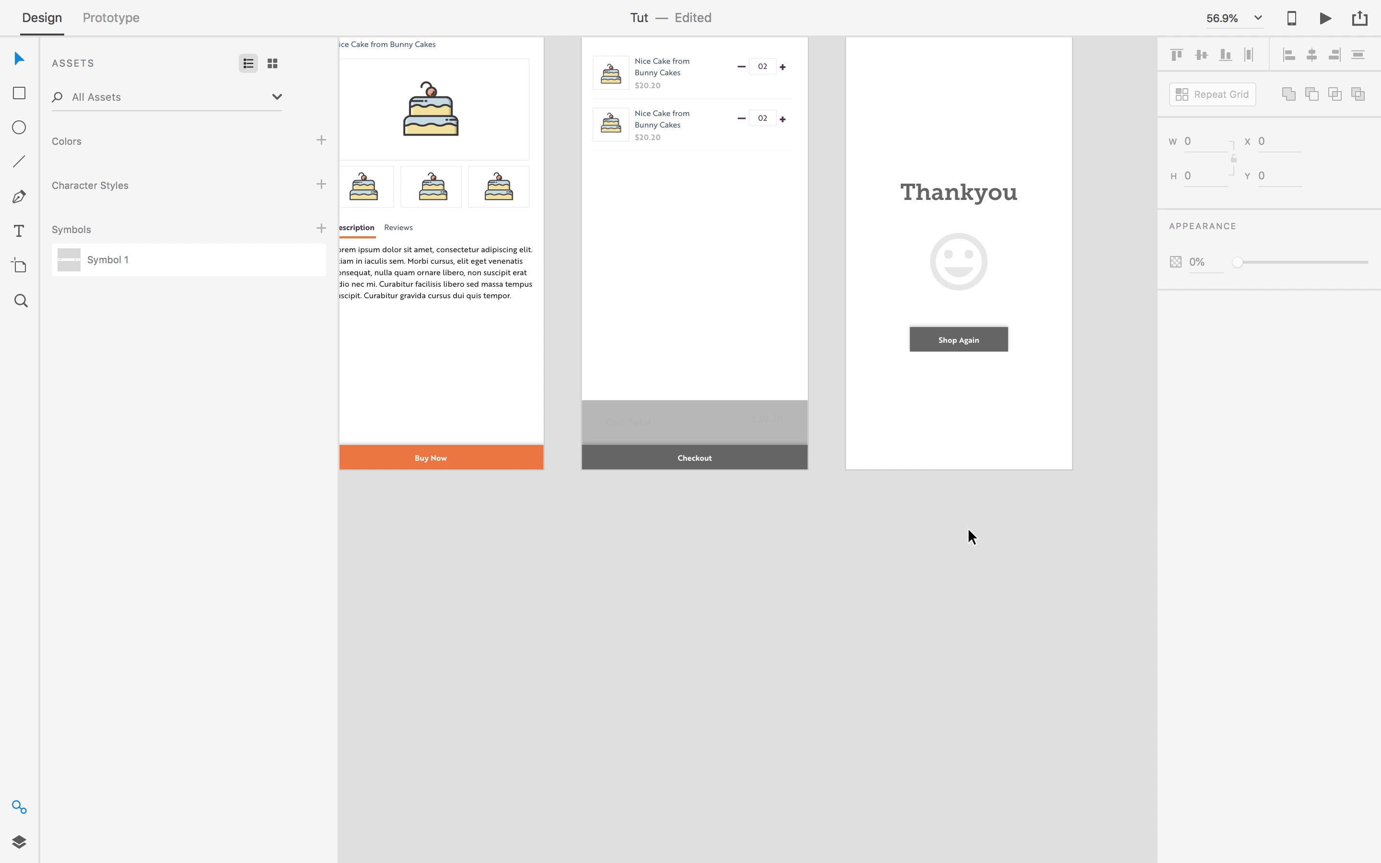
# Fill the Cart Total bar's background with the palette blue-gray.
pyautogui.click(803, 406)
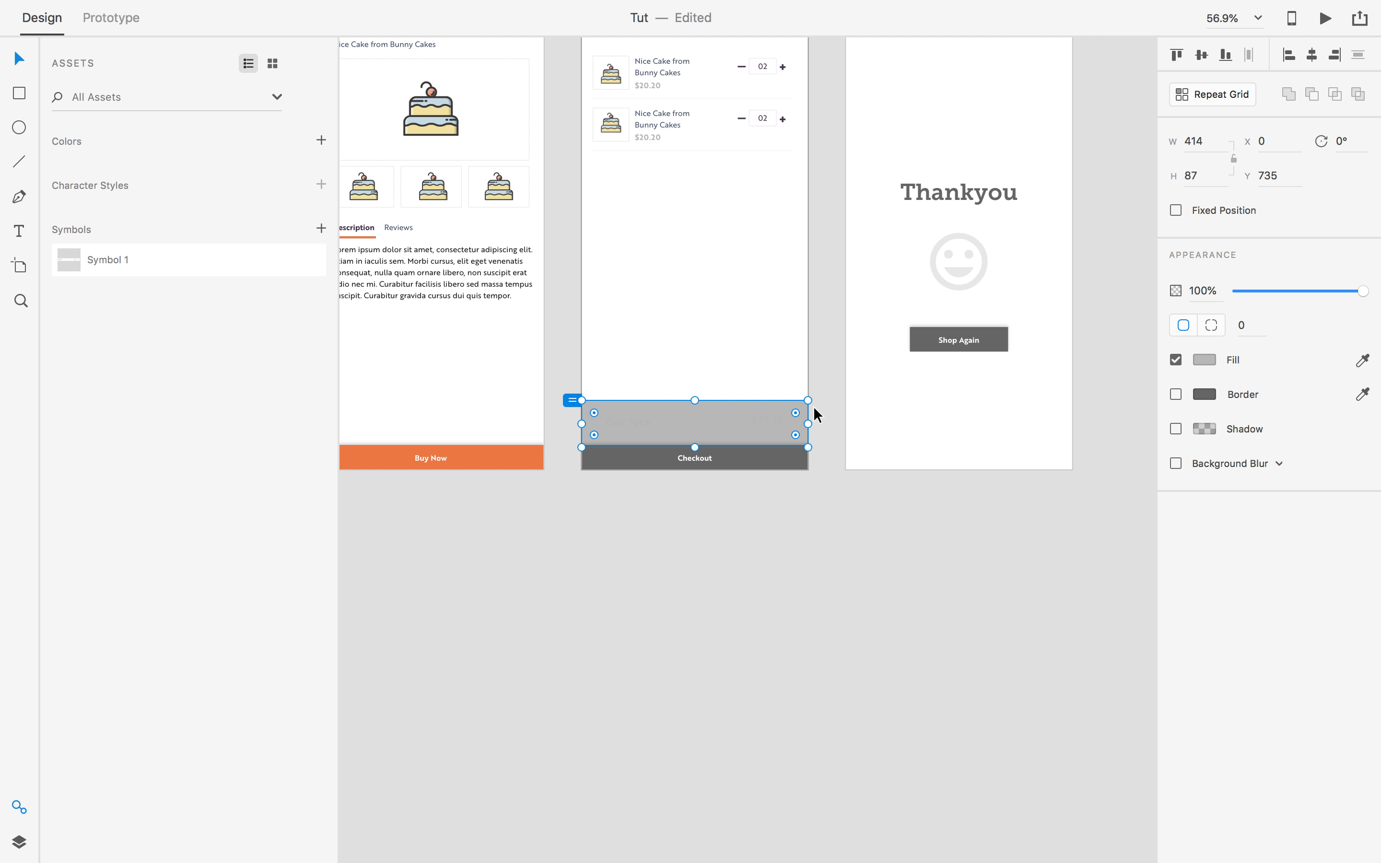
pyautogui.click(1205, 360)
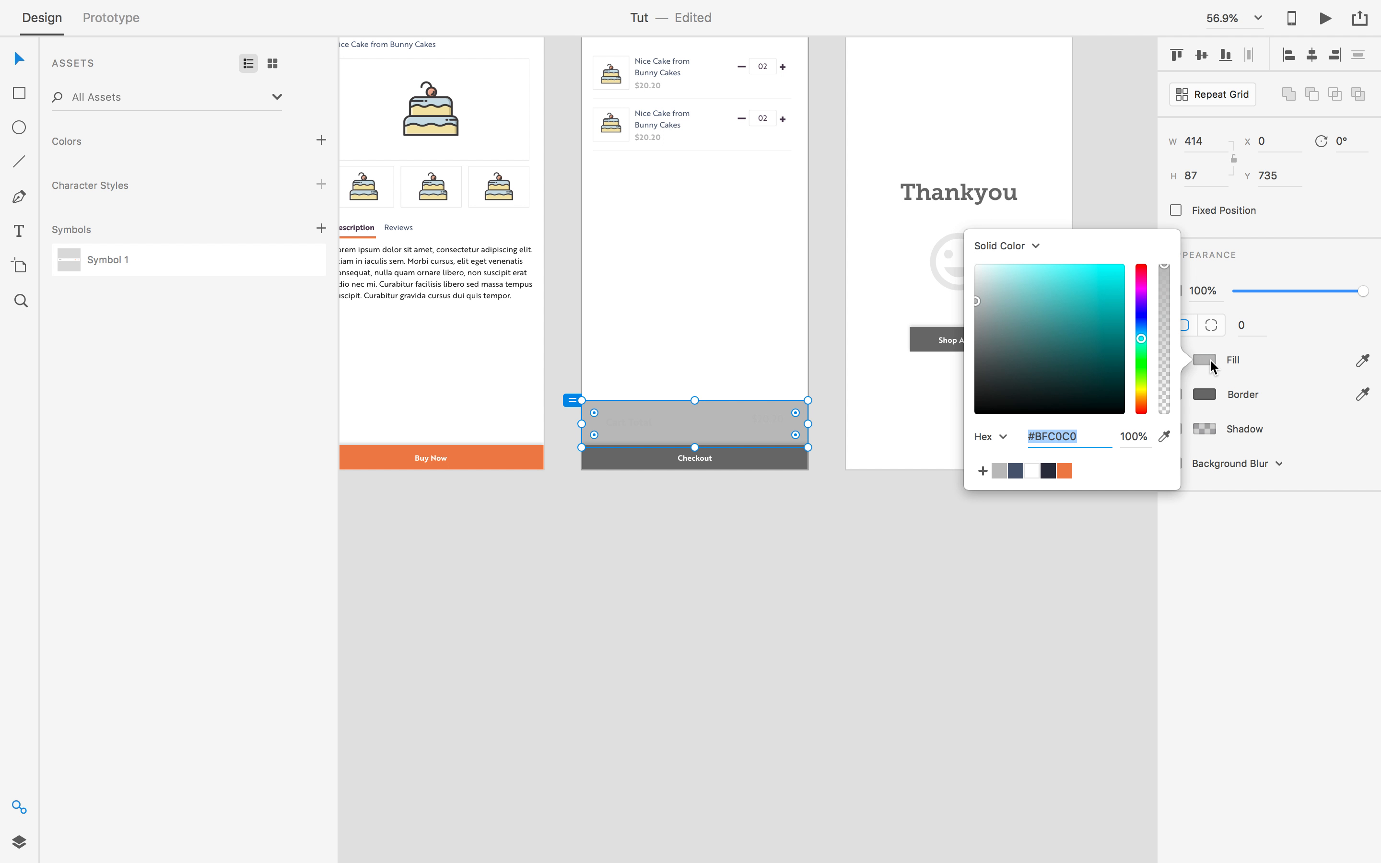
pyautogui.click(1018, 472)
pyautogui.click(799, 504)
pyautogui.scroll(1, 639, 494)
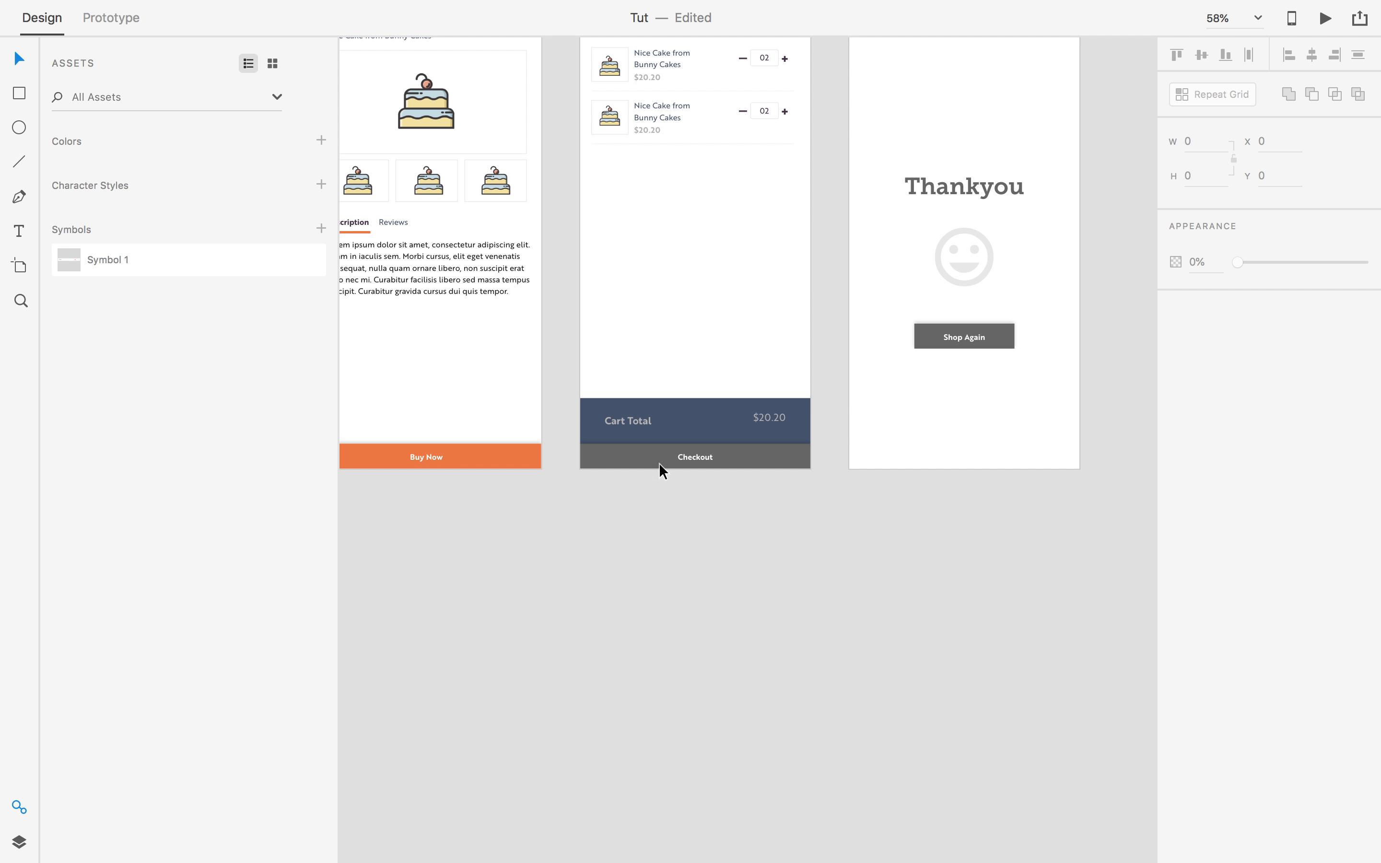
# Fill the Cart Total label and its price on the Cart artboard with white #FFFFFF.
pyautogui.doubleClick(642, 428)
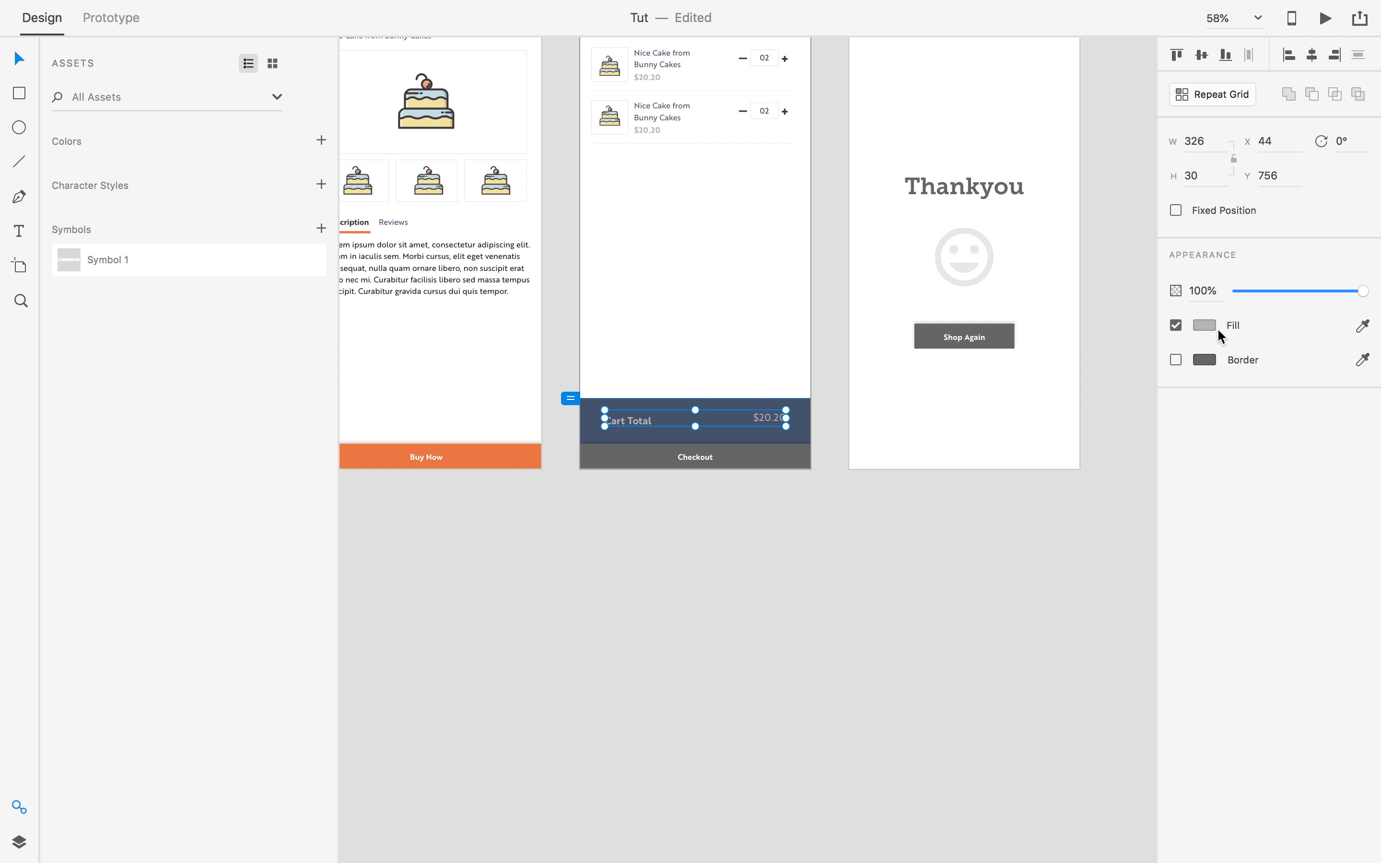
pyautogui.click(1204, 326)
pyautogui.click(1032, 425)
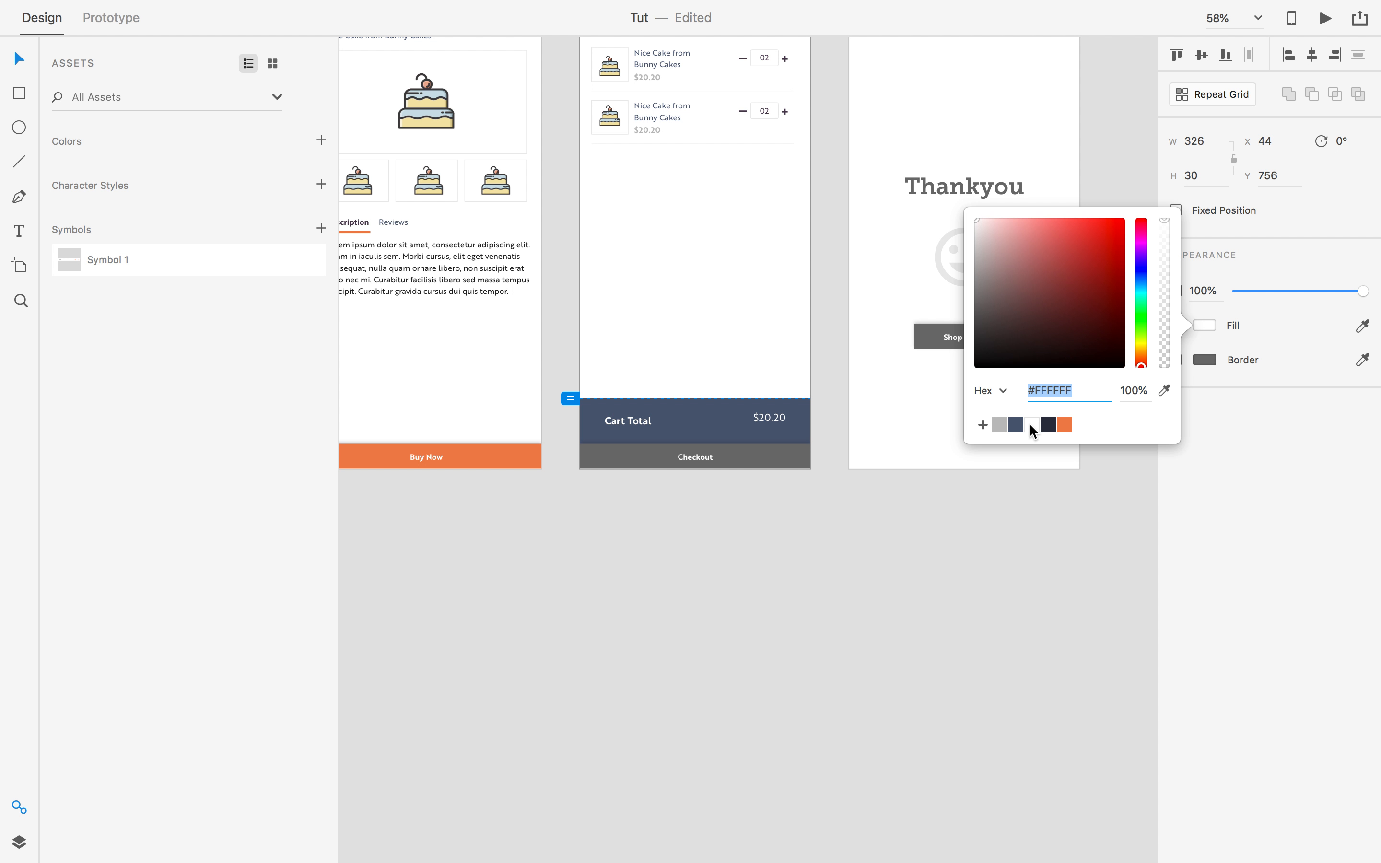
pyautogui.click(634, 540)
# Shorten the Cart Total bar's background from its upper edge and move its text group down to Y 770.
pyautogui.scroll(5, 675, 521)
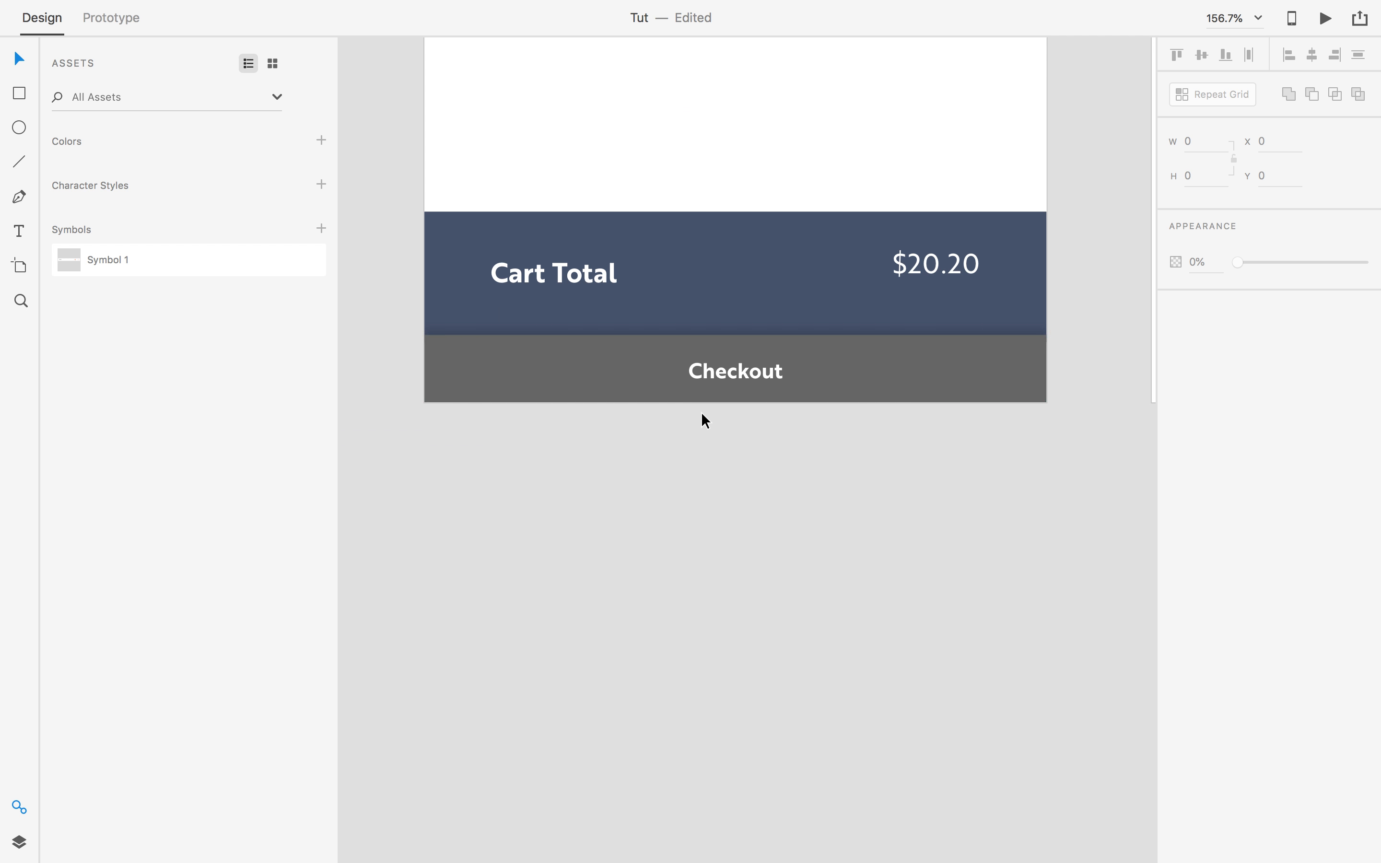
pyautogui.click(629, 326)
pyautogui.moveTo(601, 315); pyautogui.dragTo(601, 334)
pyautogui.click(690, 290)
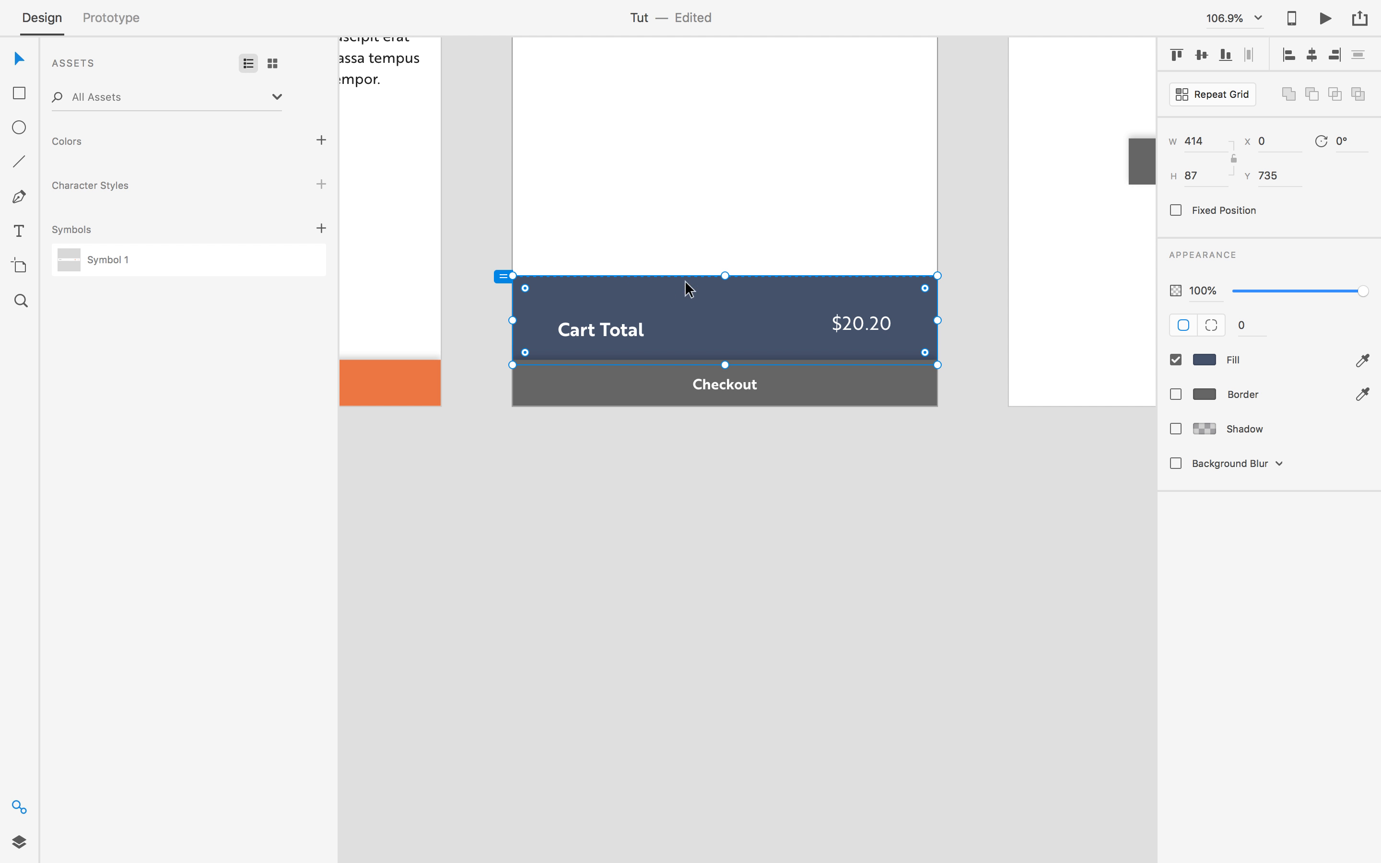
pyautogui.moveTo(729, 277); pyautogui.dragTo(724, 297)
pyautogui.click(625, 329)
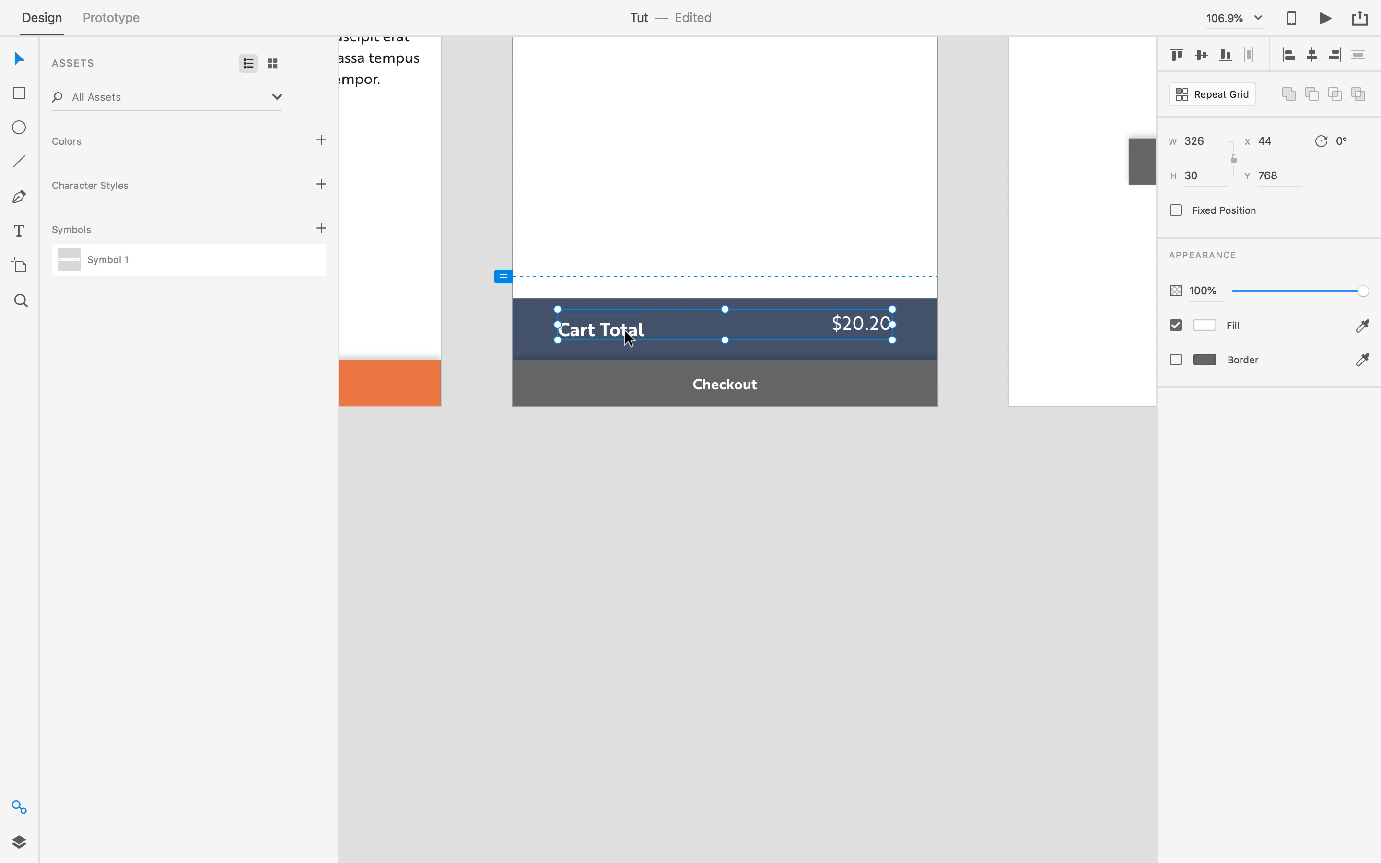
pyautogui.moveTo(624, 333); pyautogui.dragTo(630, 343)
pyautogui.click(651, 490)
# Ungroup the Cart Total label and its price, and align the two texts on their vertical middles.
pyautogui.click(635, 349)
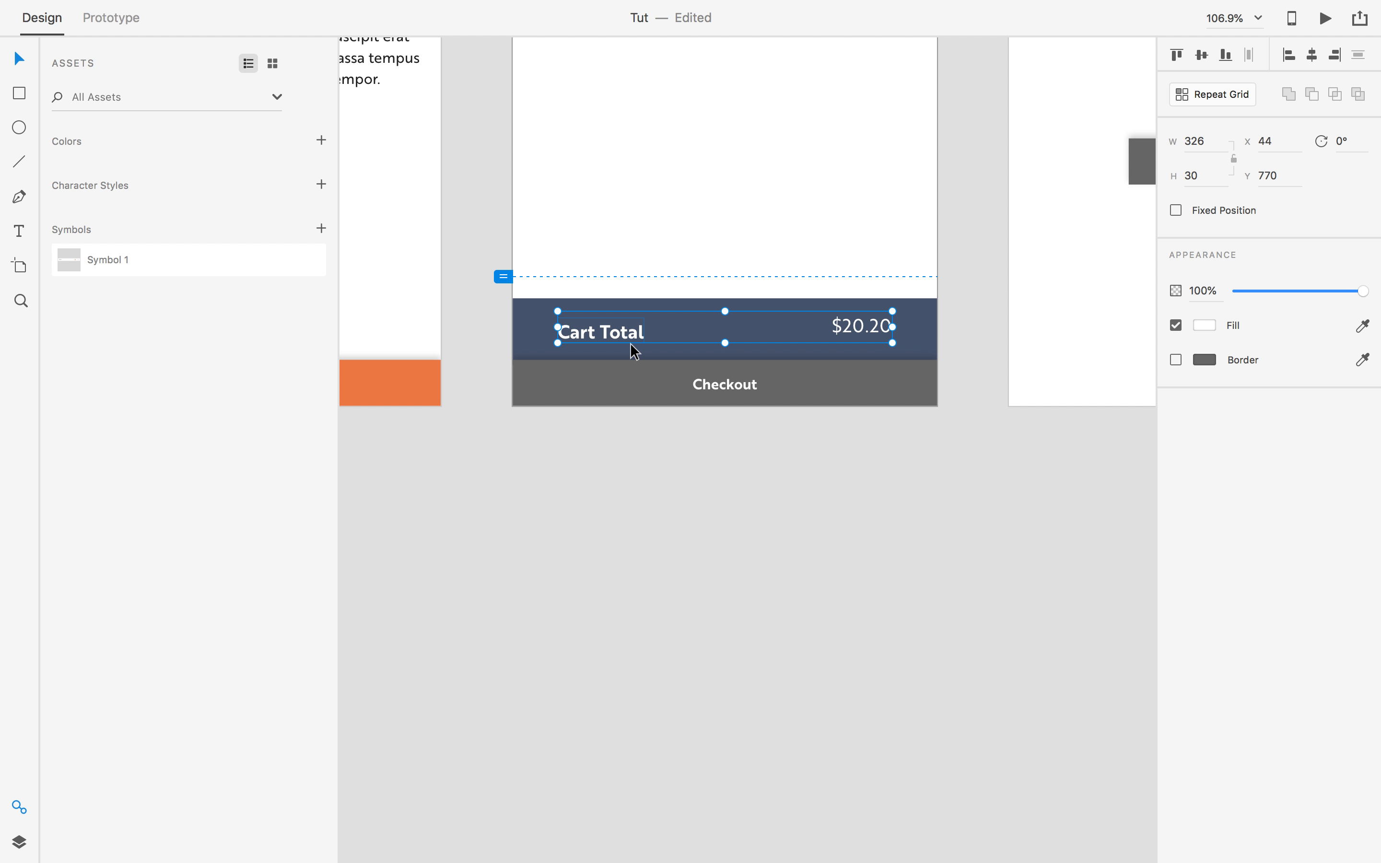
pyautogui.press('super+shift+g')
pyautogui.click(604, 507)
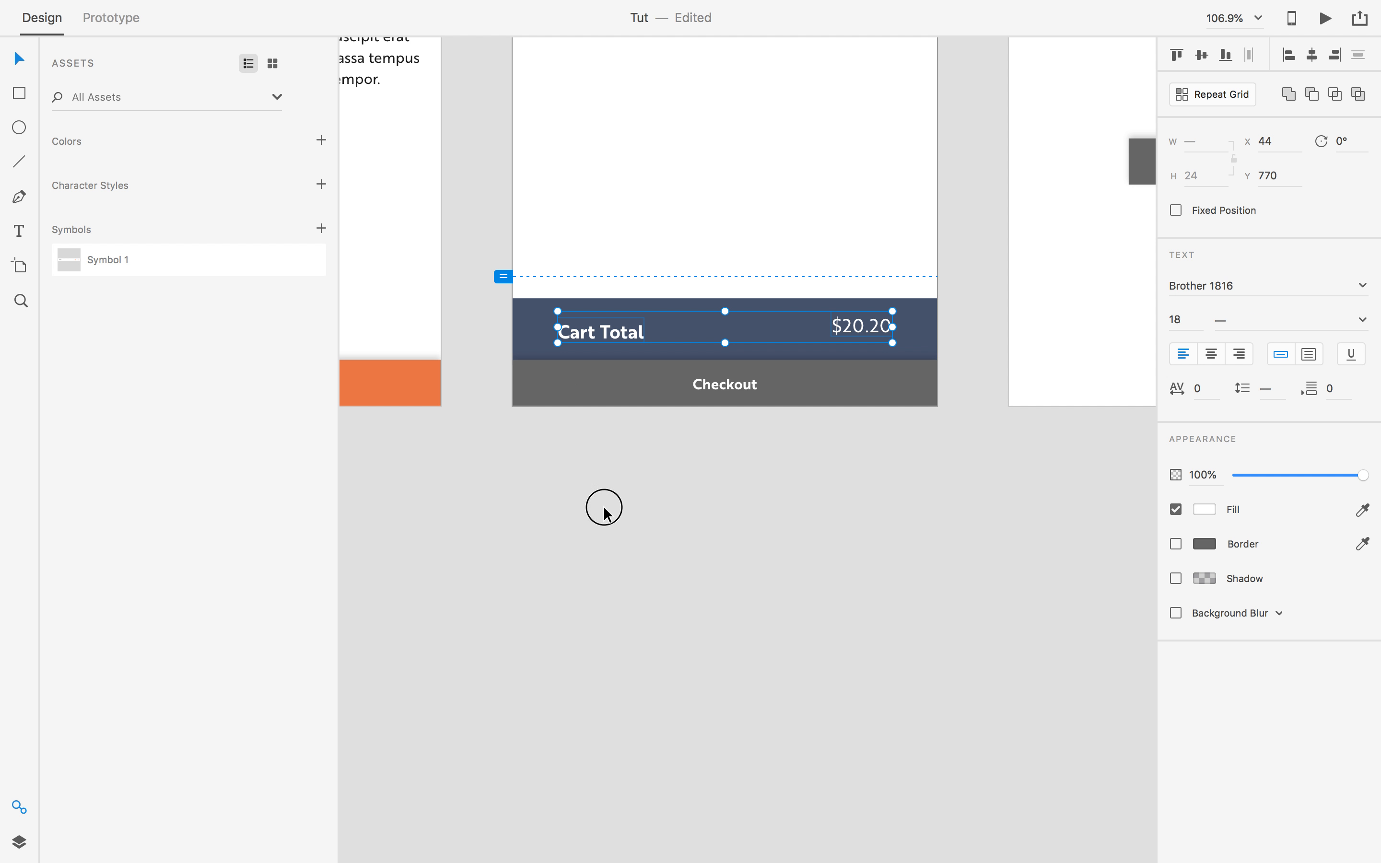
pyautogui.doubleClick(862, 326)
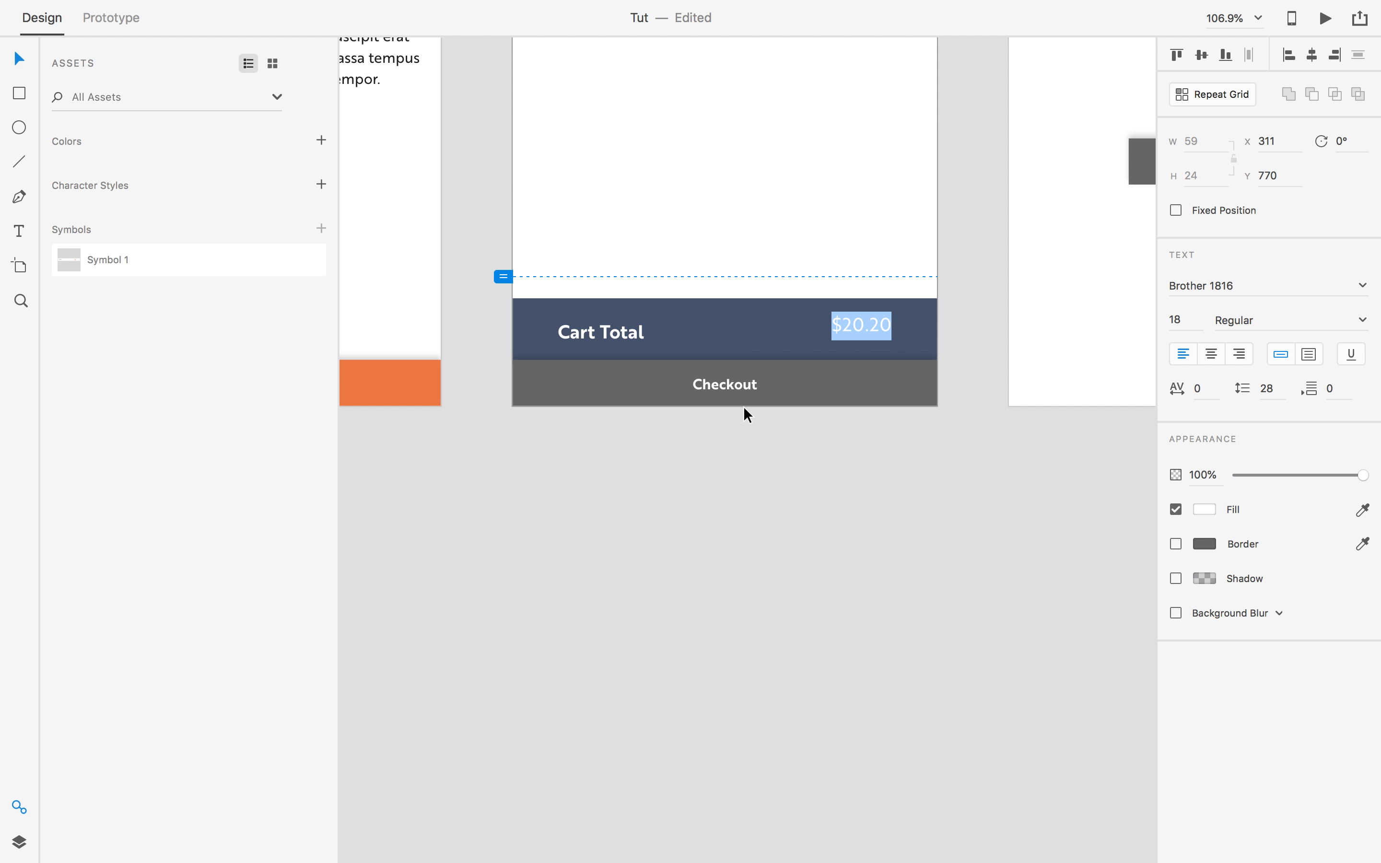
pyautogui.click(738, 477)
pyautogui.click(642, 335)
pyautogui.keyDown('shift'); pyautogui.click(869, 329); pyautogui.keyUp('shift')
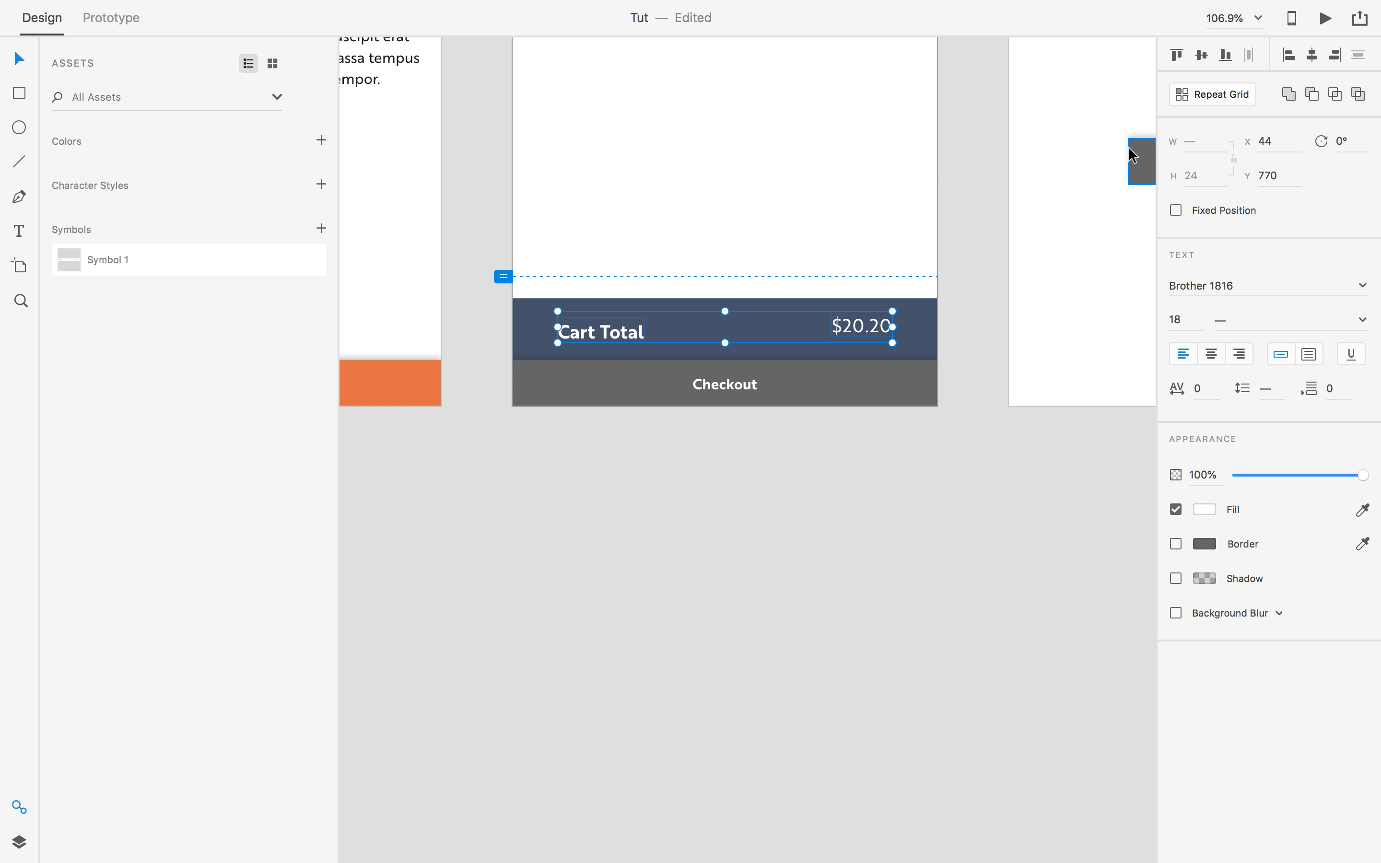
pyautogui.click(1206, 58)
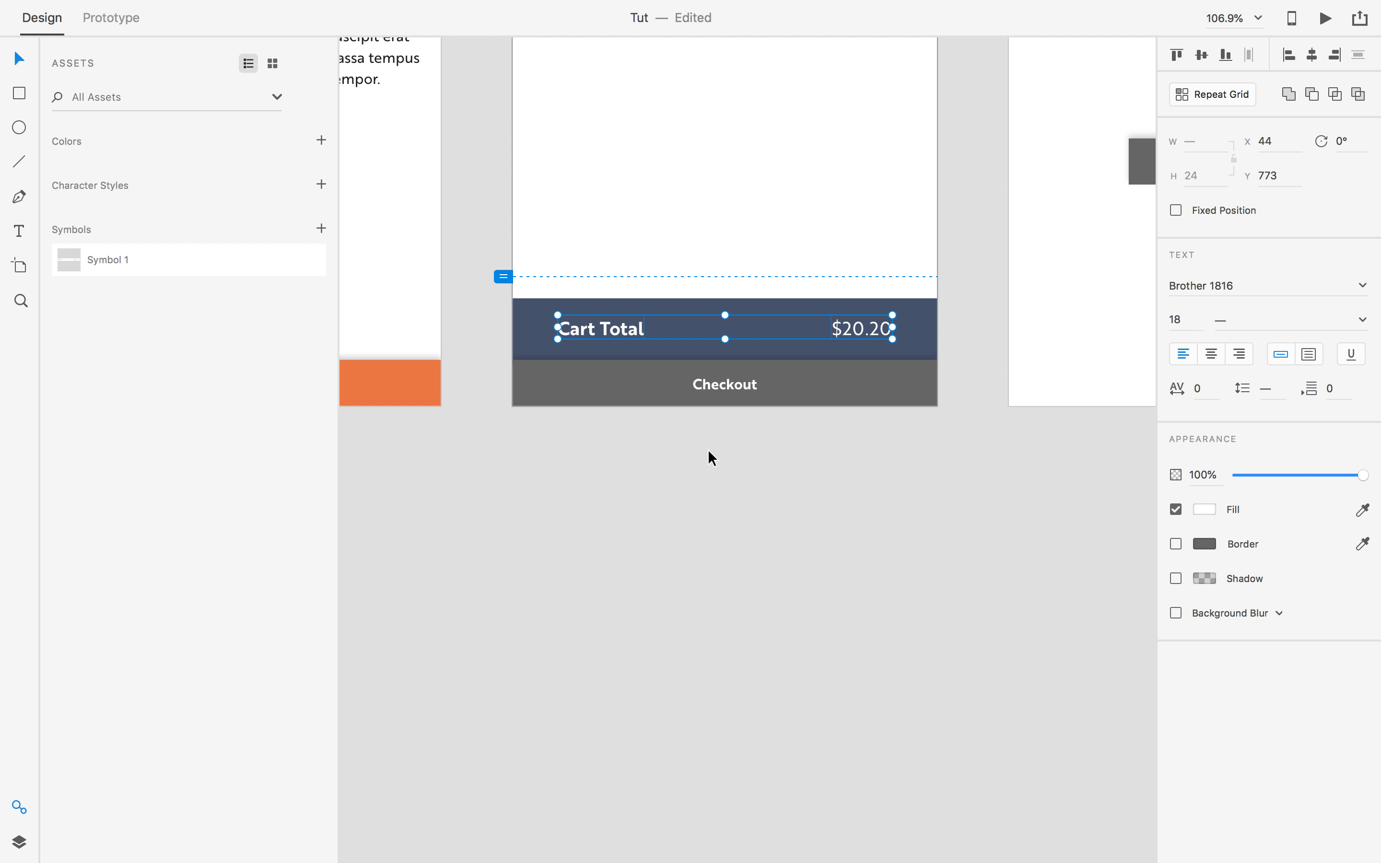
# Group the Cart Total label with its price again and move the group down to Y 778.
pyautogui.press('super+g')
pyautogui.moveTo(614, 338); pyautogui.dragTo(617, 346)
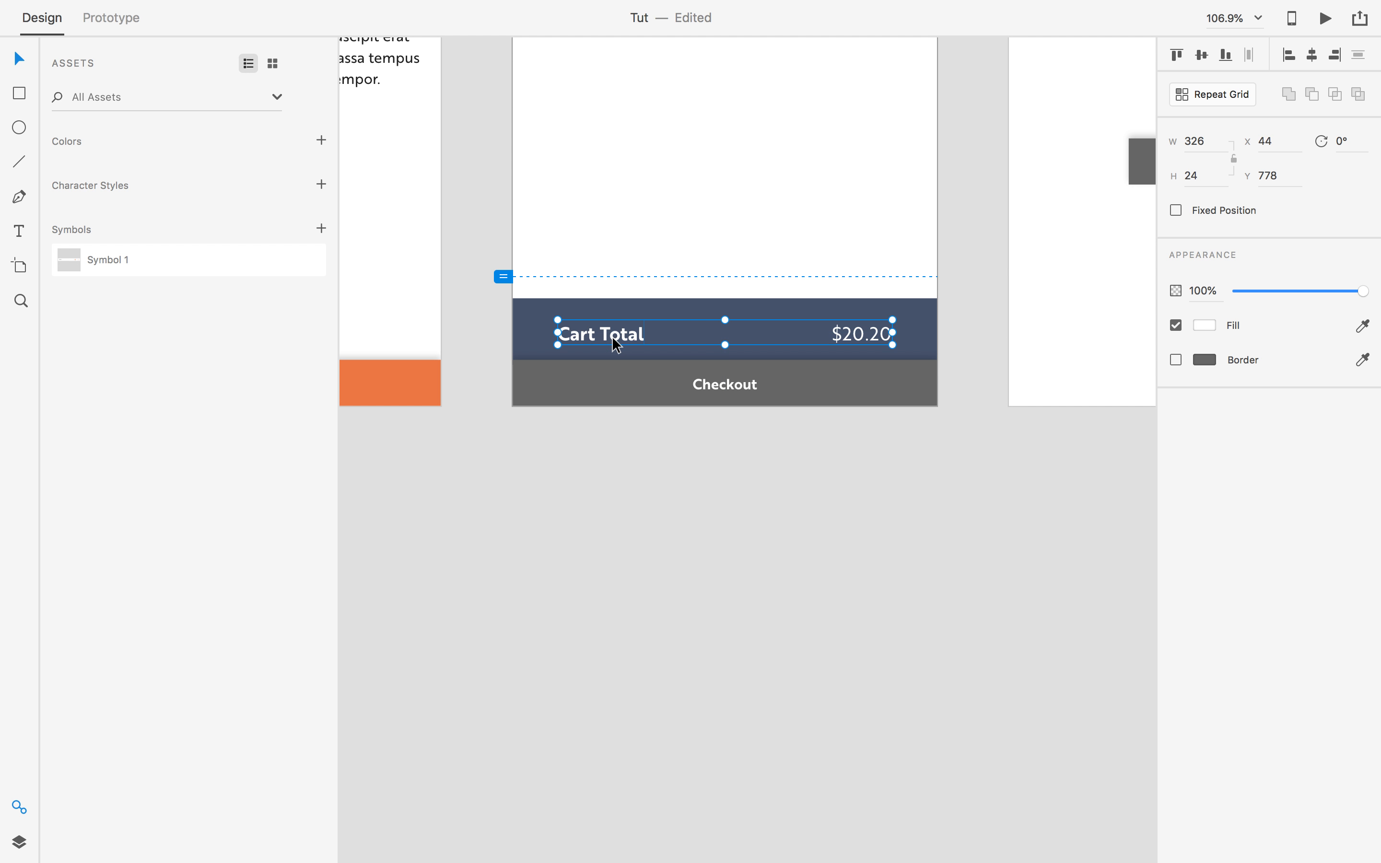
pyautogui.click(625, 426)
# Fill the Checkout button's background on the Cart artboard with the palette orange #EF8354.
pyautogui.scroll(-3, 635, 497)
pyautogui.click(795, 420)
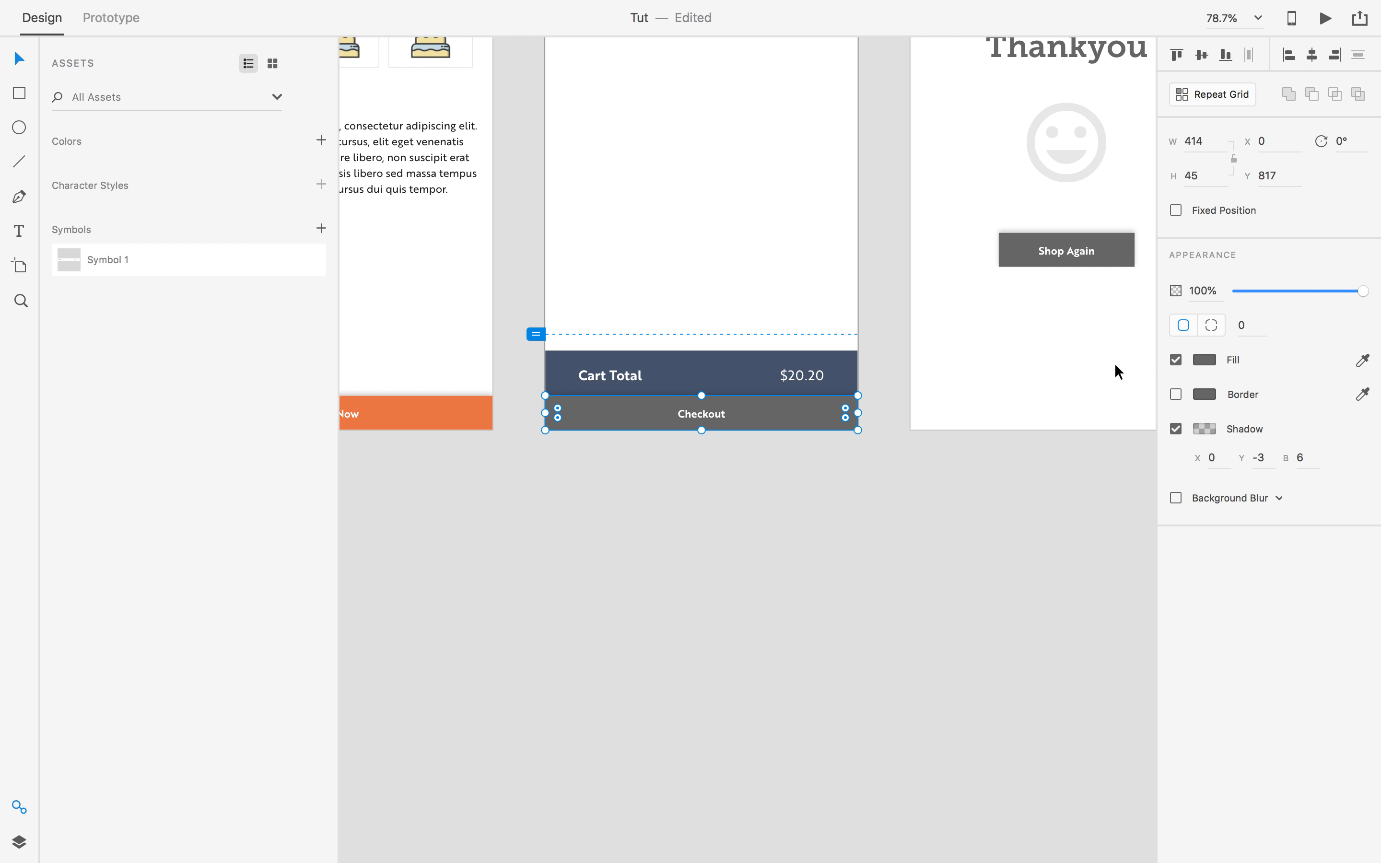
pyautogui.click(1208, 359)
pyautogui.click(1065, 471)
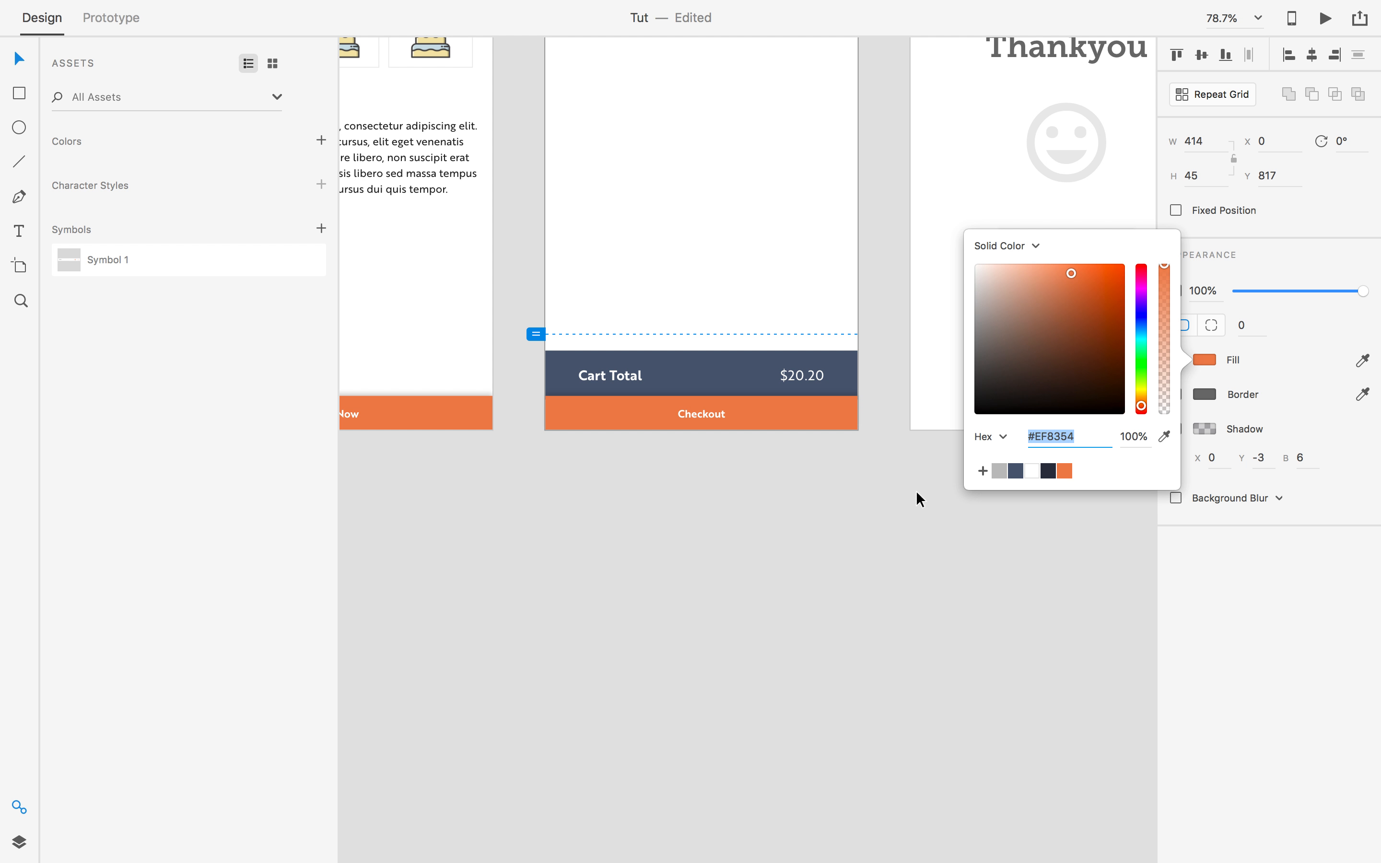
pyautogui.click(800, 506)
pyautogui.scroll(-1, 803, 505)
pyautogui.scroll(2, 803, 505)
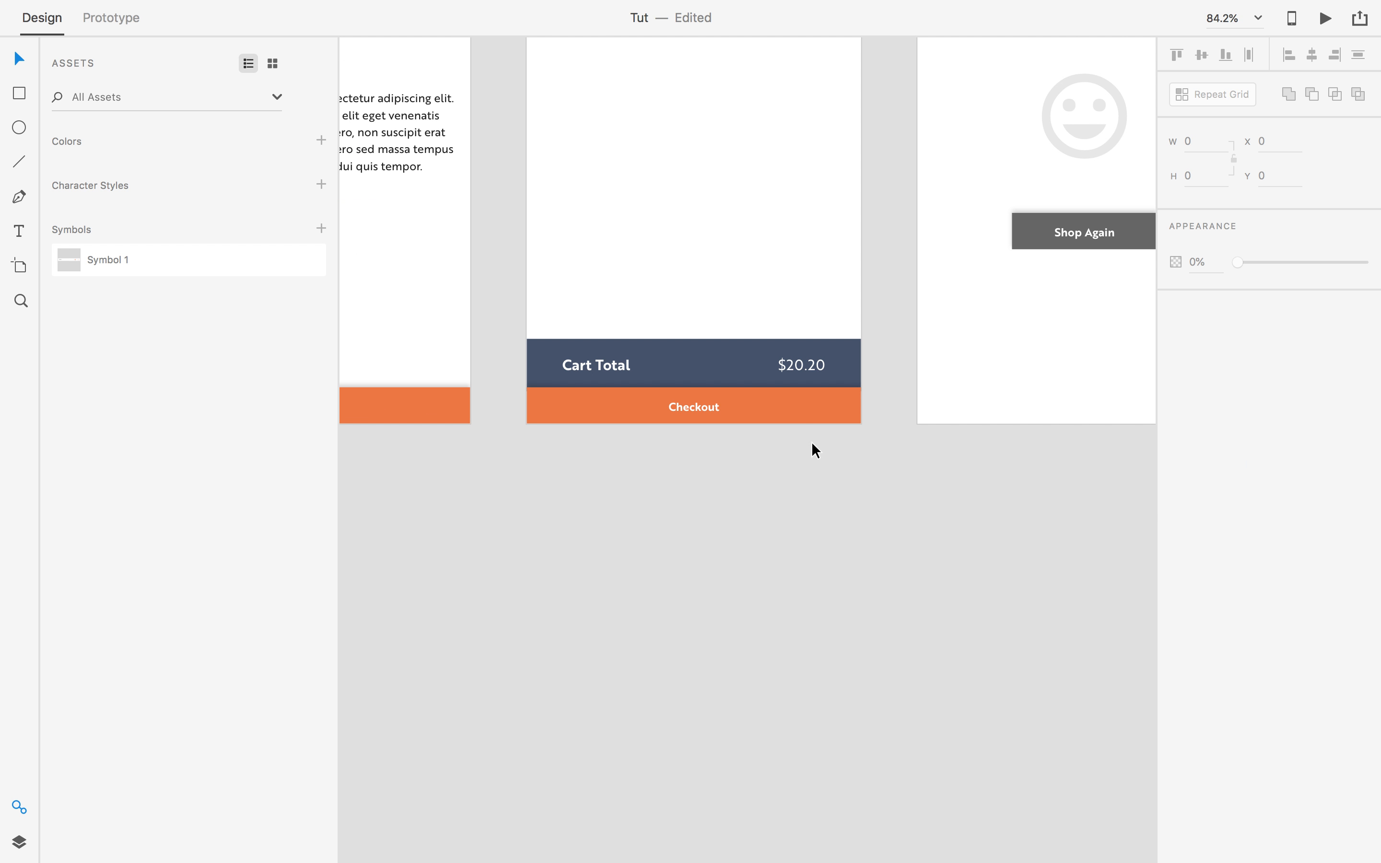